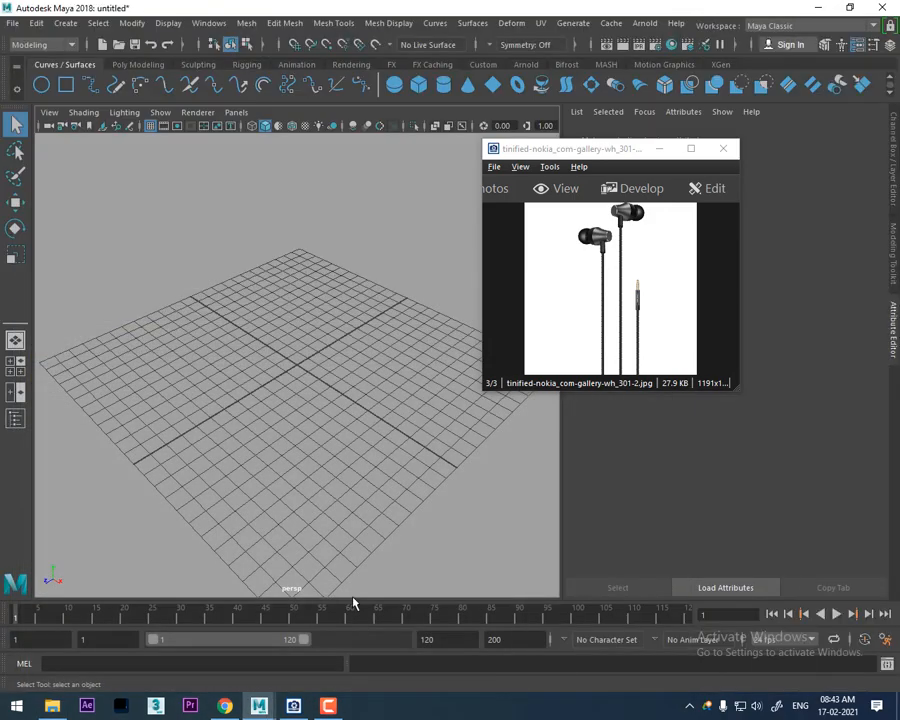
- Switch to the four-view layout and maximize the front view
left_click(52, 116)
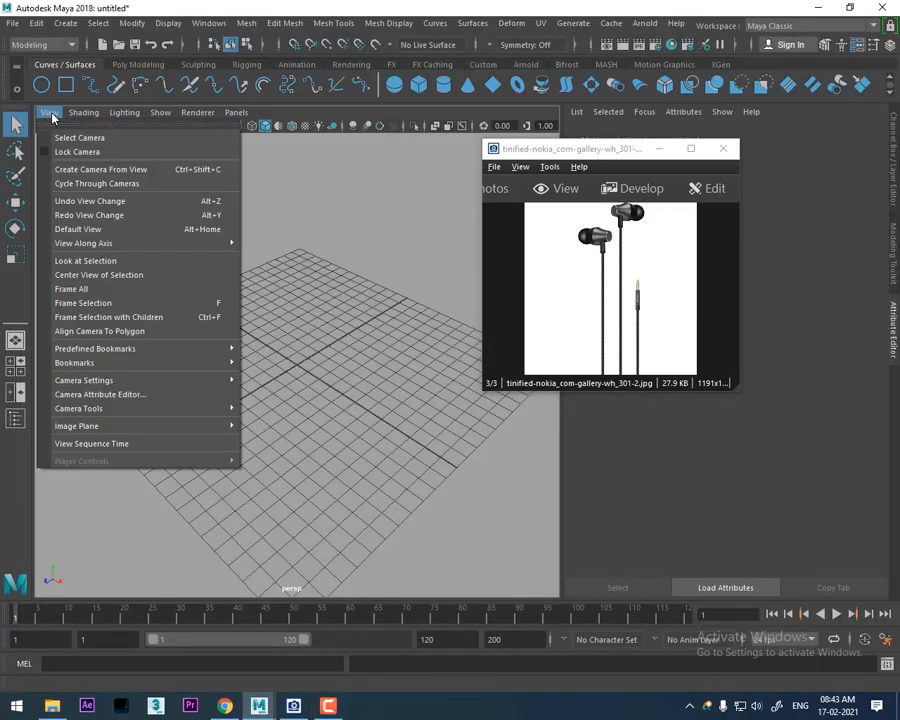
left_click(367, 303)
left_click(16, 366)
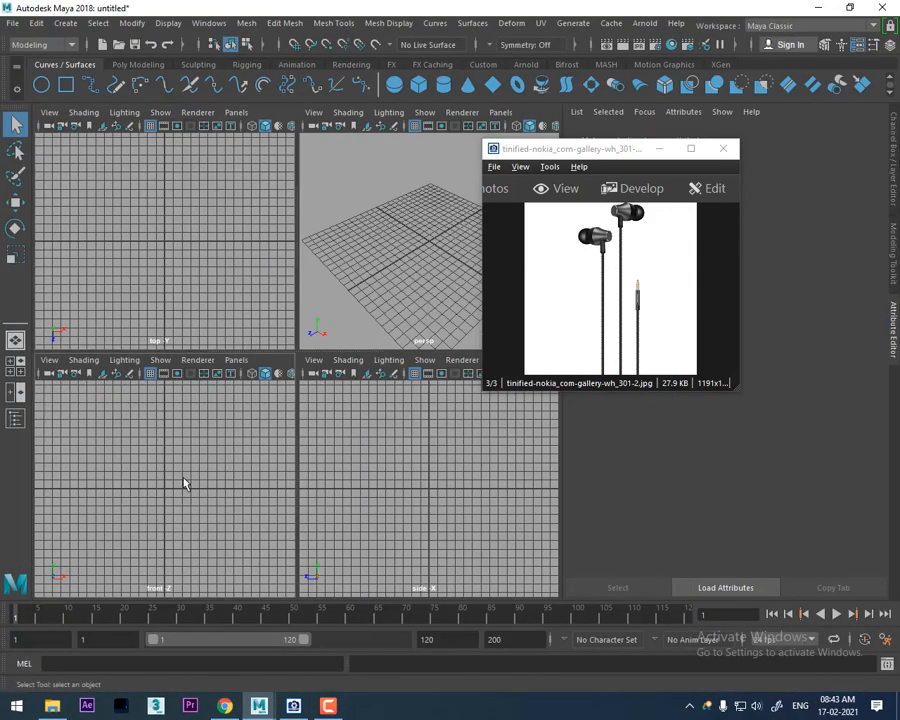
key("space")
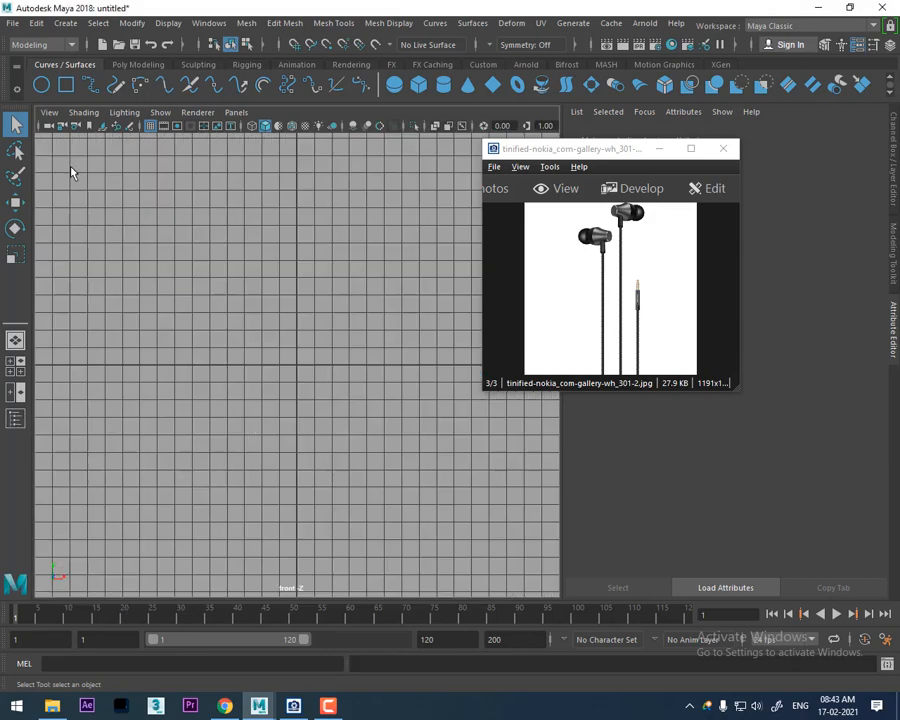
- Import tinified-nokia_com-gallery-wh_301-2.jpg from E:\Shavikant Batches\MWF\1_Maya\Class 7 as an image plane in the front view
left_click(49, 112)
mouse_move(136, 381)
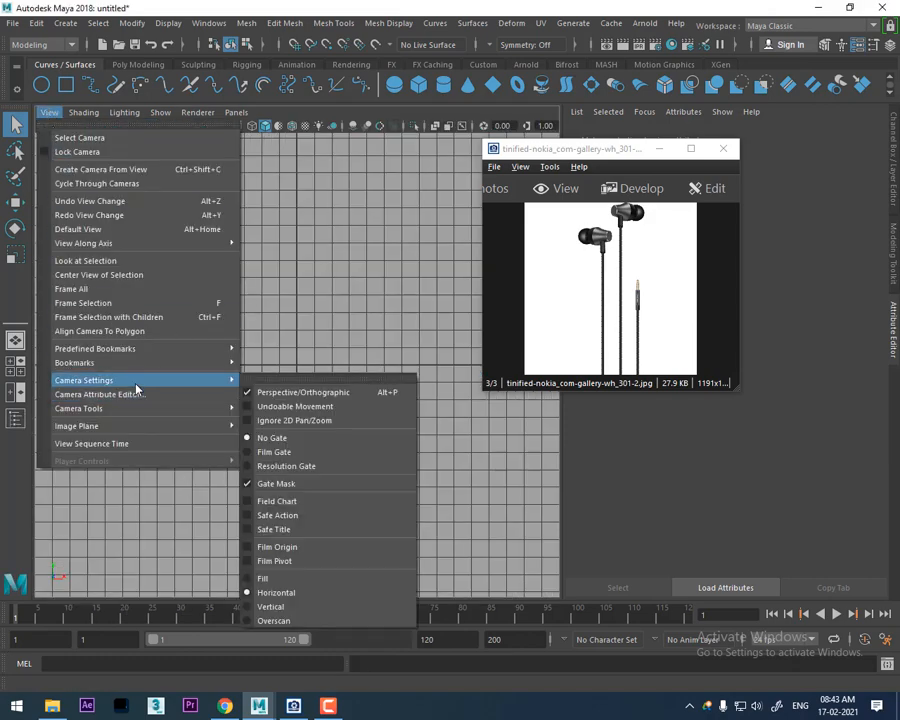
mouse_move(136, 428)
left_click(247, 437)
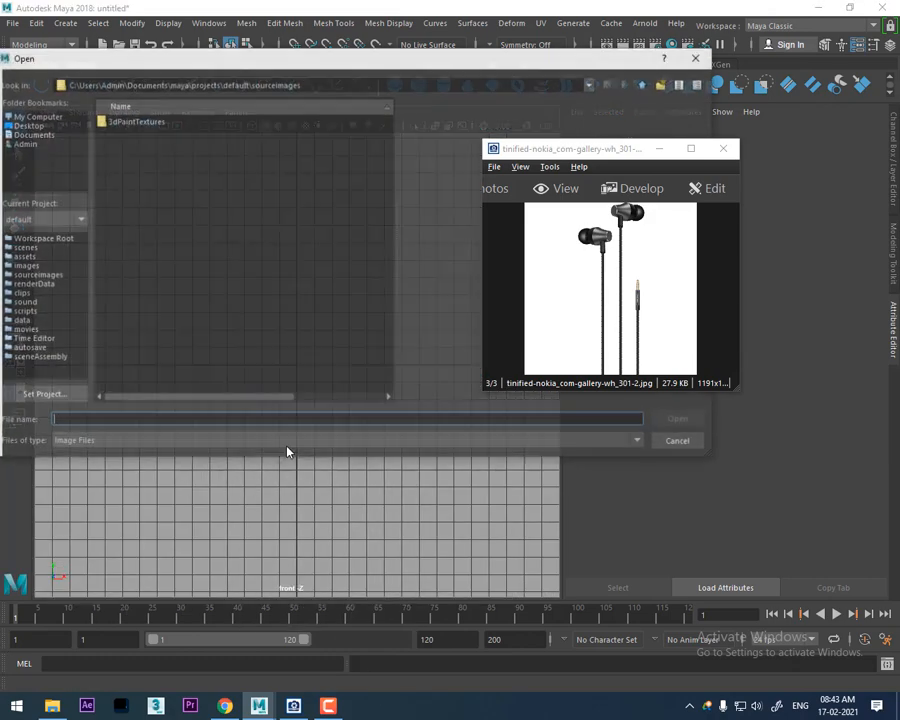
type("E:\\Shavikant Batches\\MWF\\1_Maya\\Class 7")
key("Return")
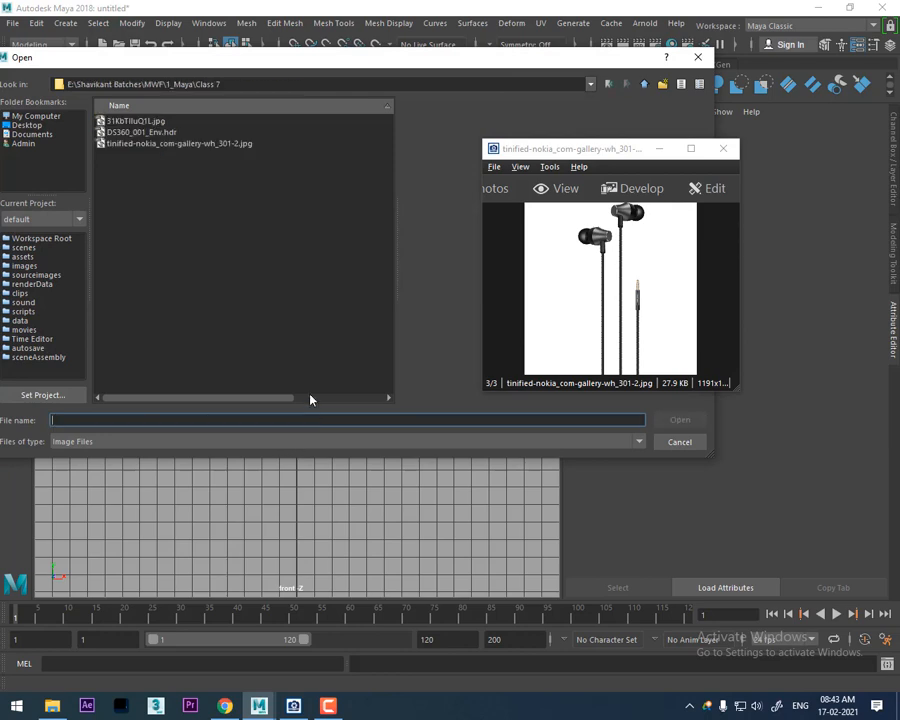
left_click(148, 144)
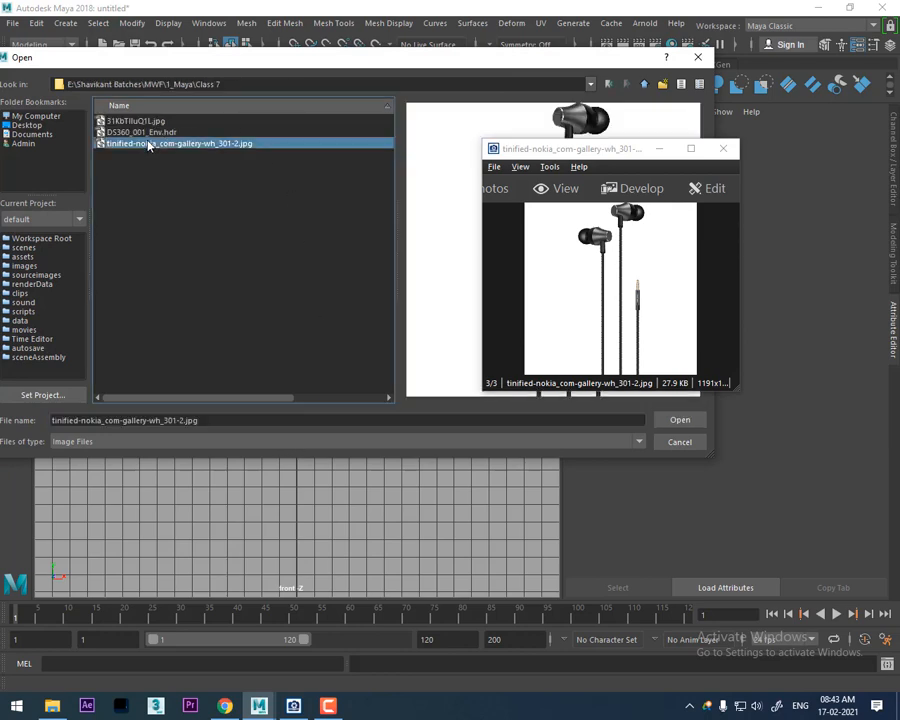
left_click(679, 419)
scroll(372, 398, "up", 3)
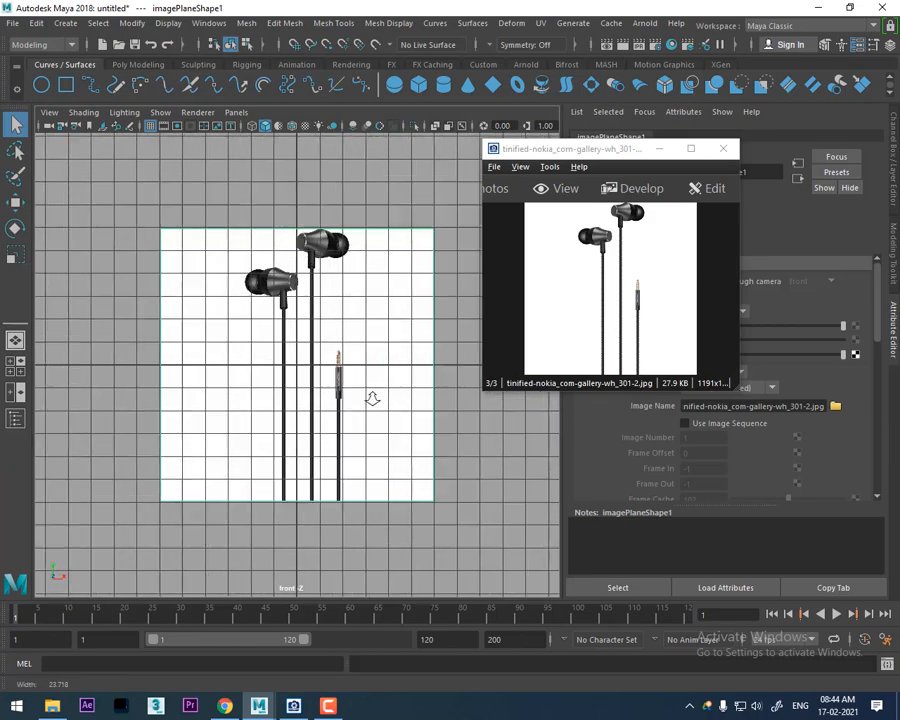
scroll(372, 398, "up", 3)
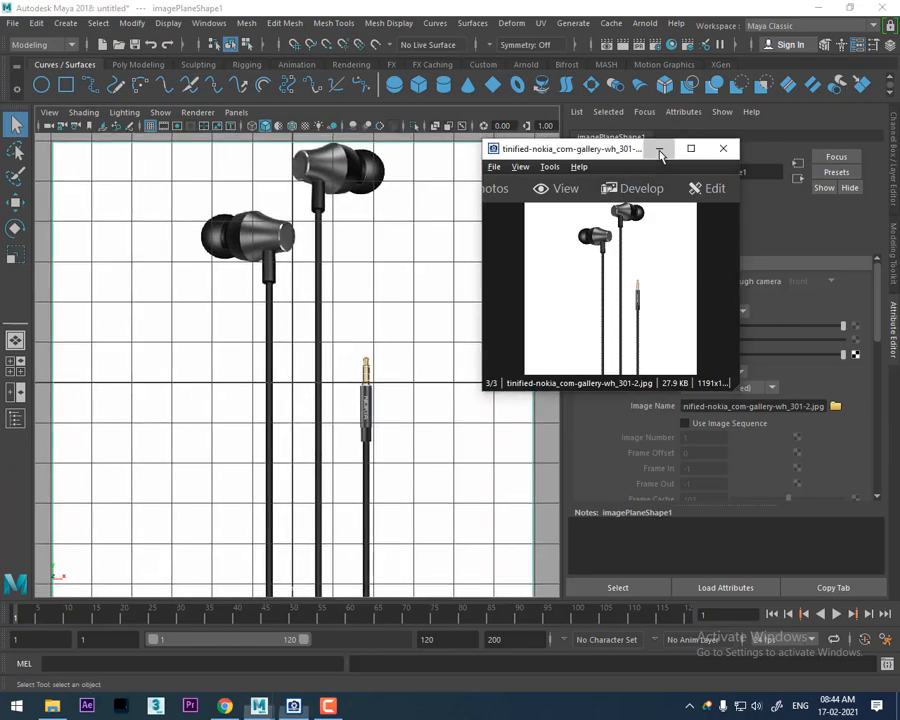
- Minimize the floating reference picture window and hide the grid in the front view
left_click(659, 148)
scroll(389, 333, "down", 5)
middle_click_drag(388, 333, 406, 346, "alt")
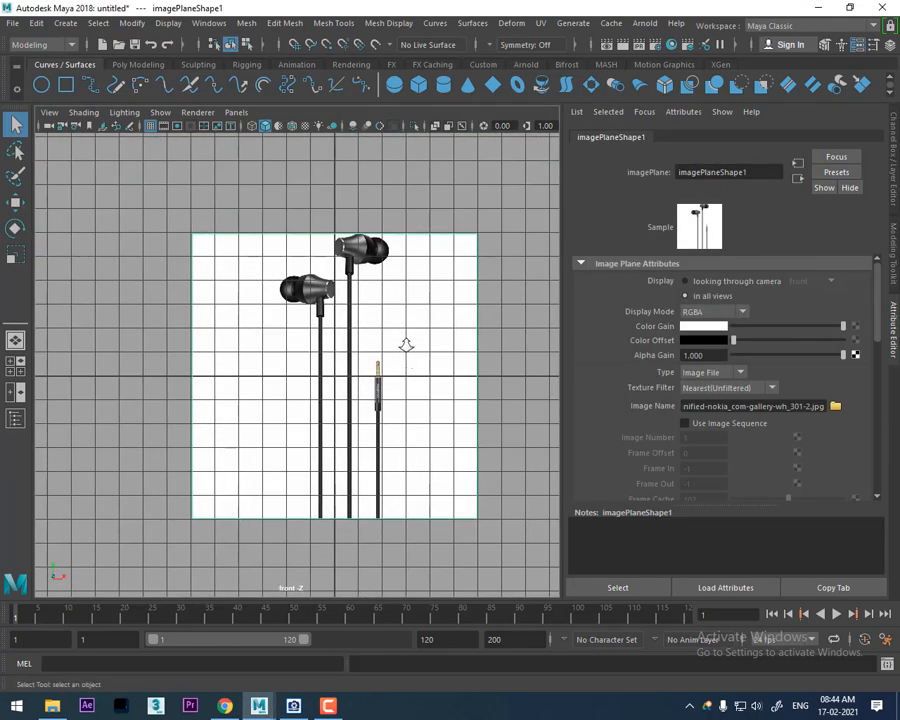
right_click_drag(406, 346, 406, 370, "alt")
middle_click_drag(366, 348, 372, 358, "alt")
right_click_drag(372, 358, 374, 376, "alt")
middle_click_drag(372, 376, 352, 373, "alt")
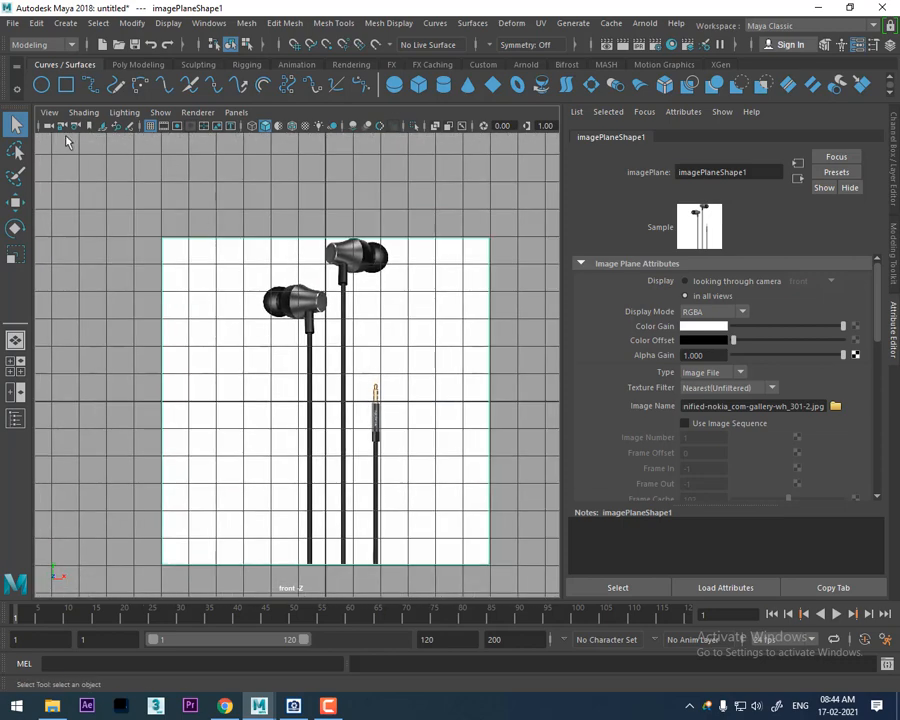
left_click(151, 127)
left_click(151, 127)
left_click(151, 127)
left_click(151, 127)
left_click(151, 127)
left_click(151, 127)
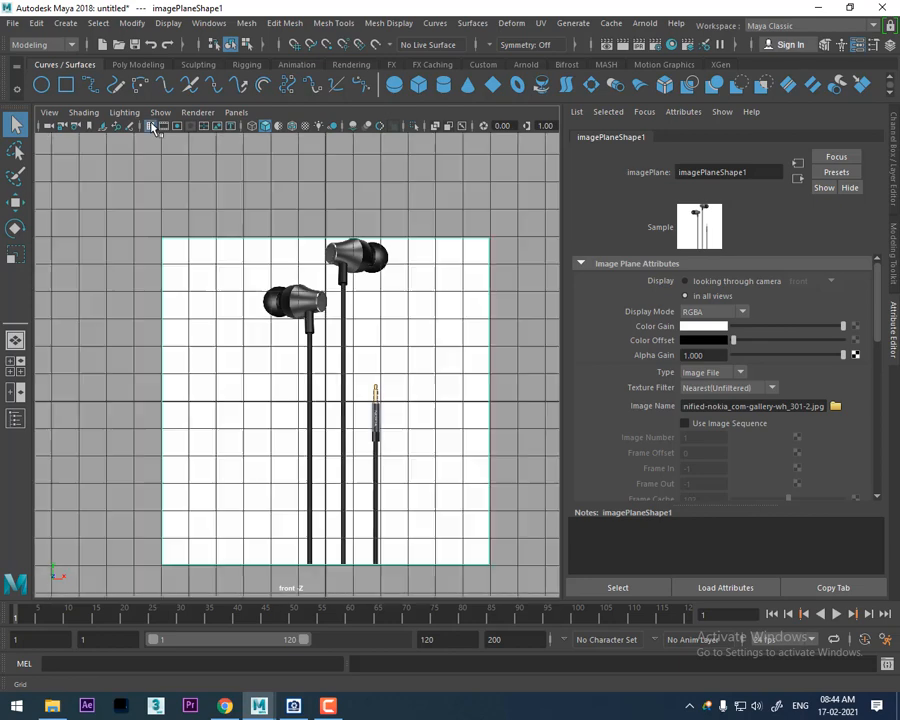
left_click(151, 127)
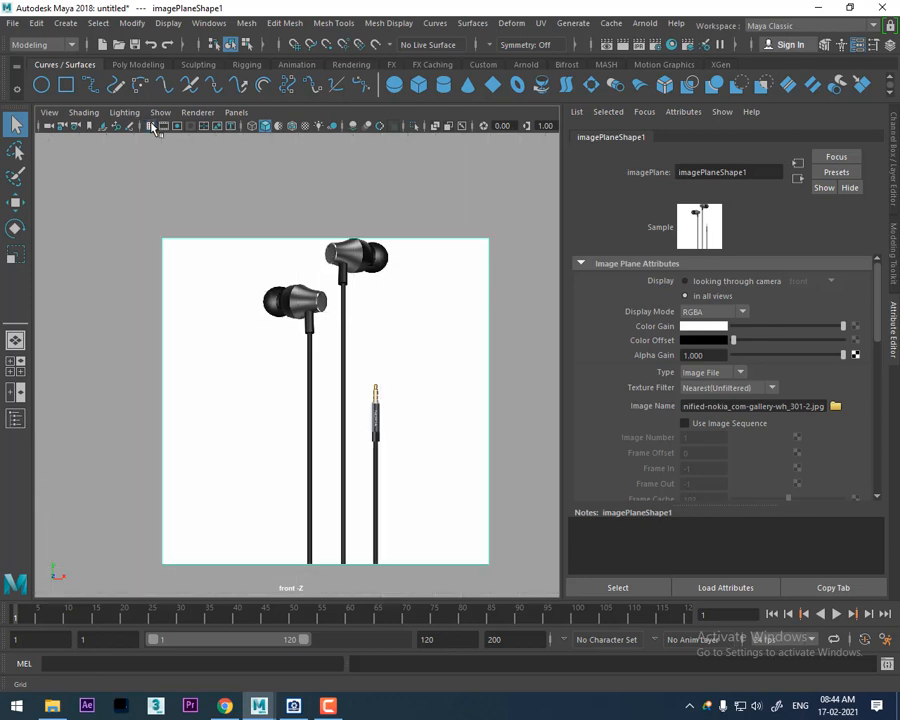
- Create a NURBS circle and move it along X toward the middle cable, to about 0.839
left_click(41, 86)
key("w")
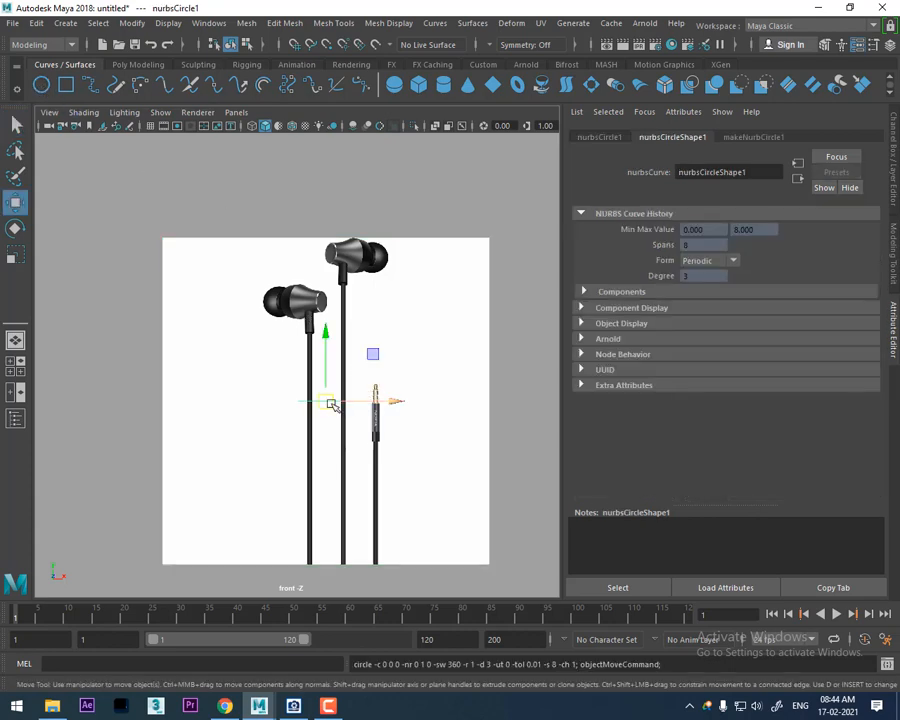
scroll(396, 518, "up", 5)
left_click_drag(413, 425, 450, 418)
scroll(406, 370, "up", 2)
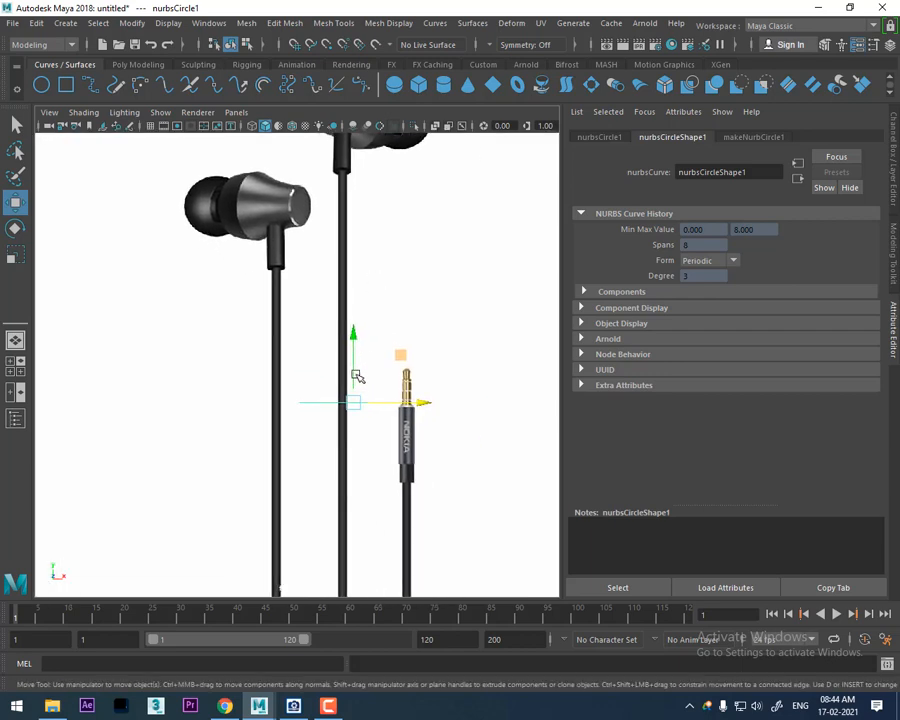
- Rotate the circle to face the front view by setting its Rotate X to 90
key("e")
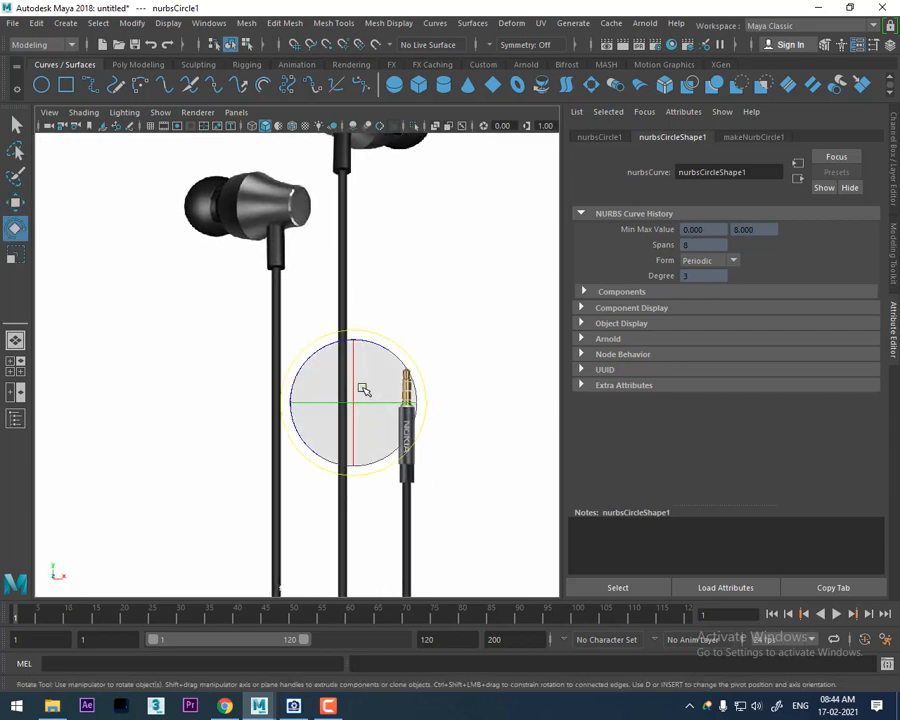
left_click_drag(363, 390, 352, 420)
left_click(886, 44)
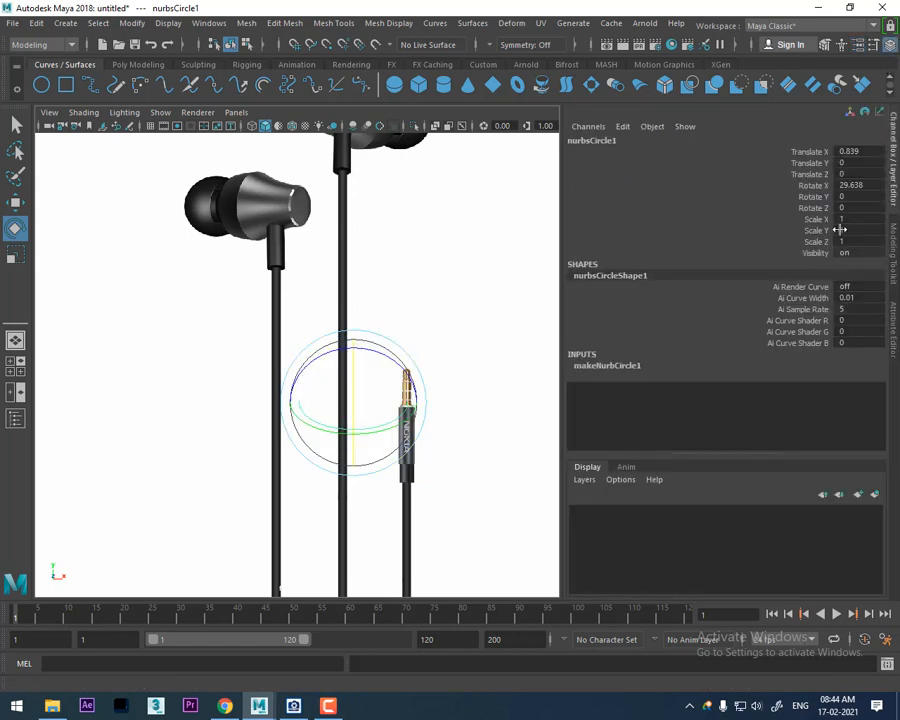
double_click(858, 186)
type("90")
key("Return")
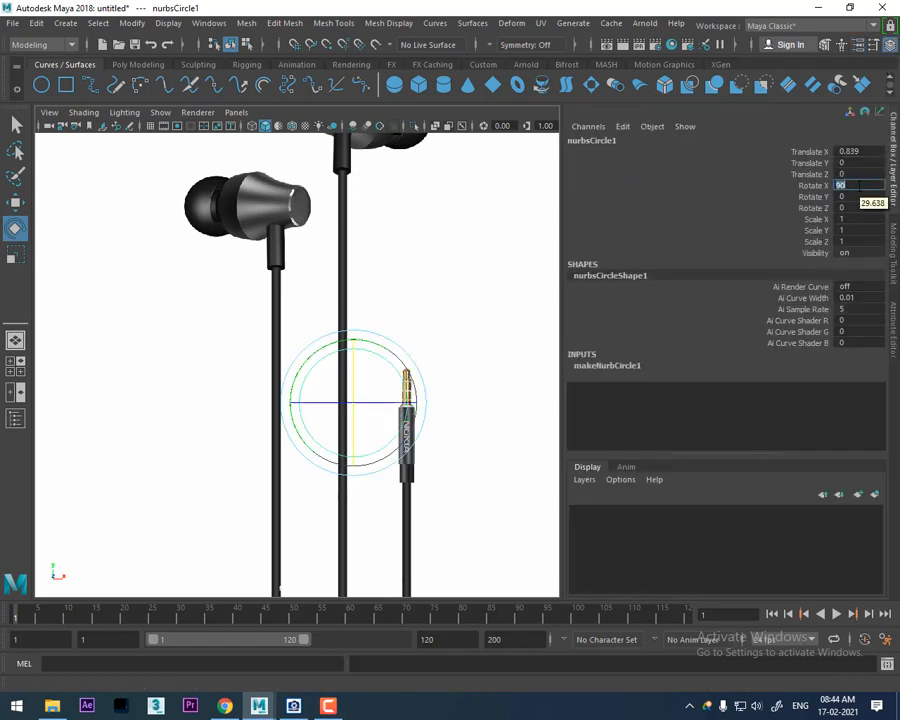
- Centre the circle on the middle cable at a Translate X of about 0.64, keeping the circle selected
scroll(396, 440, "up", 2)
key("w")
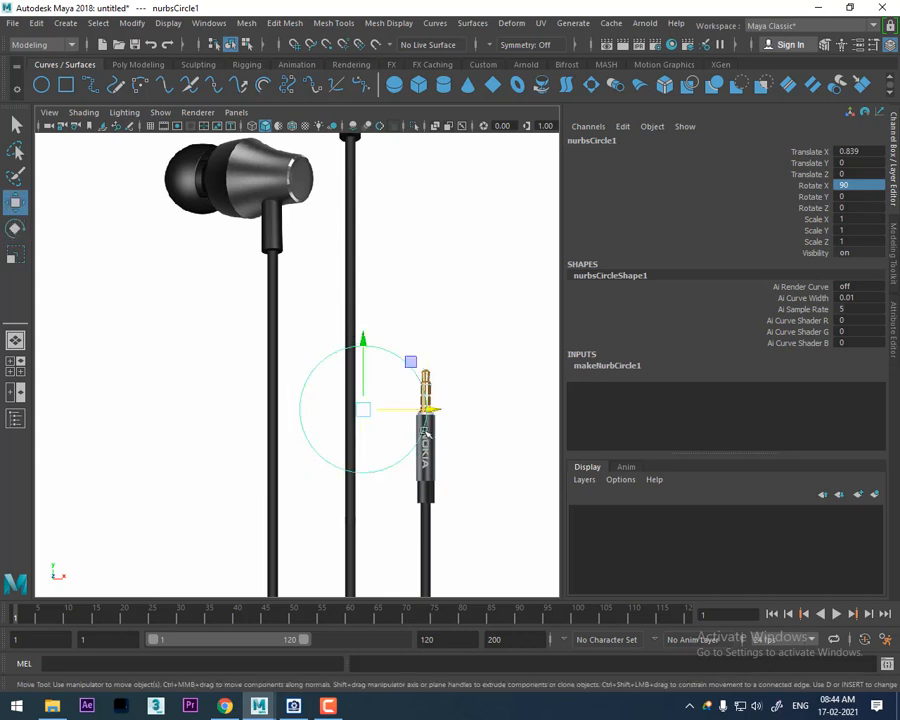
left_click_drag(437, 418, 417, 410)
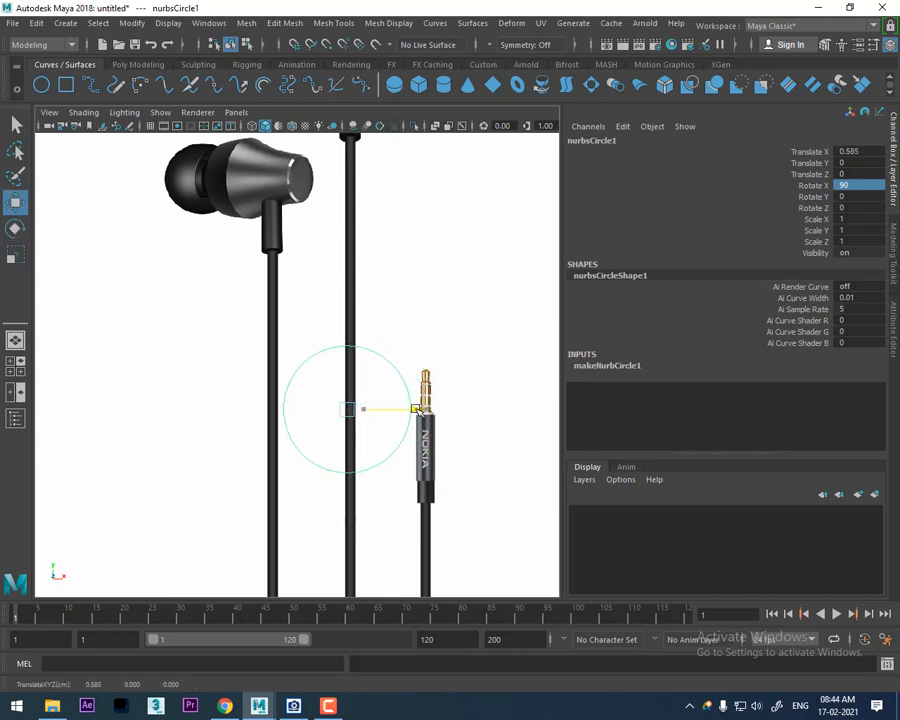
left_click(437, 457)
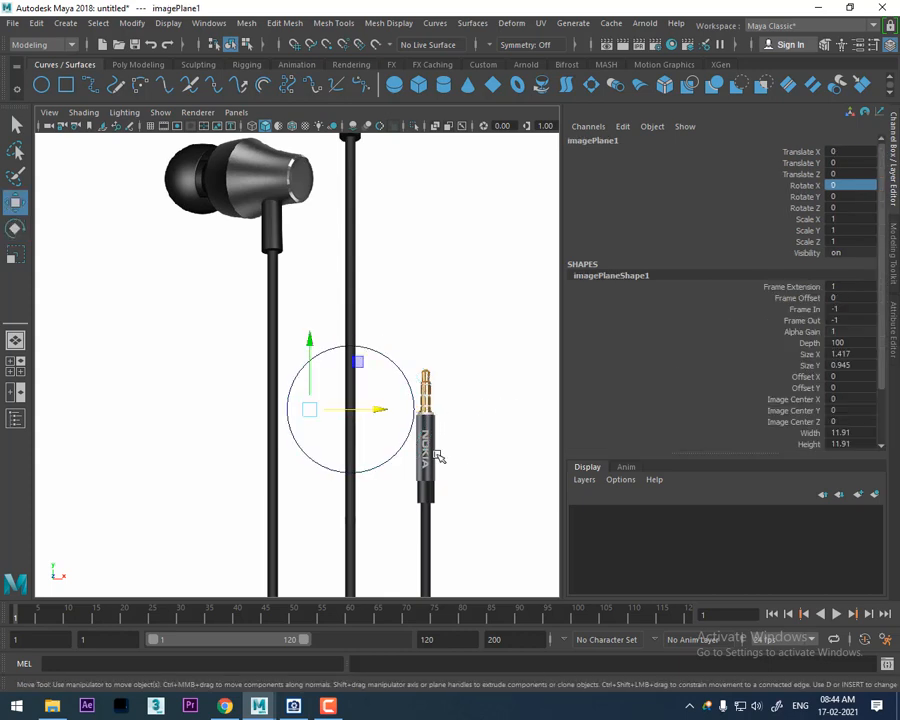
left_click(408, 437)
- Reduce the circle's radius to 0.08 to match the thickness of the middle cable
left_click(661, 365)
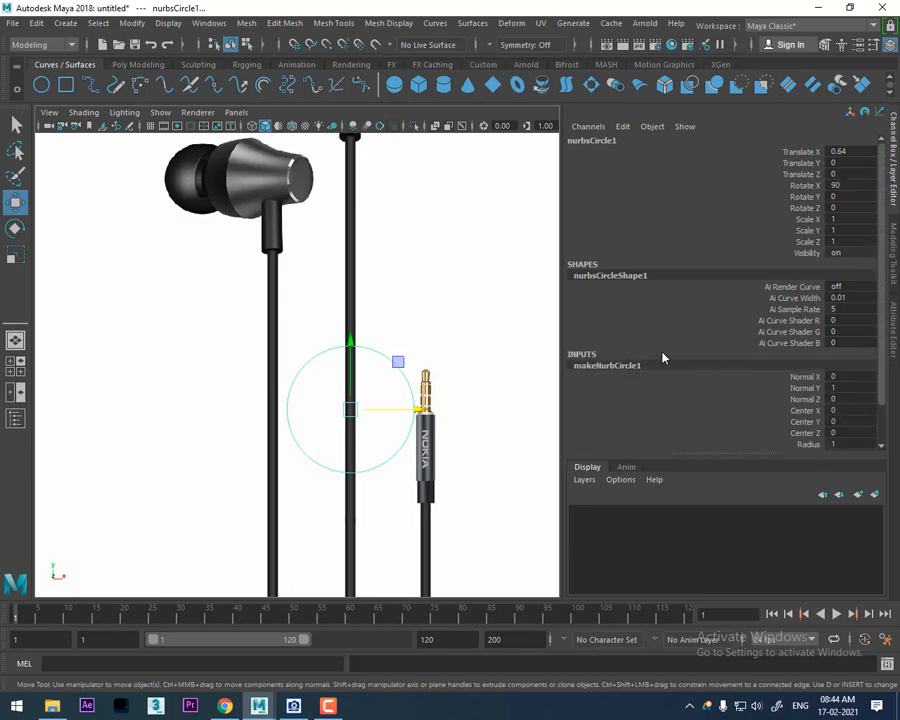
scroll(740, 321, "down", 1)
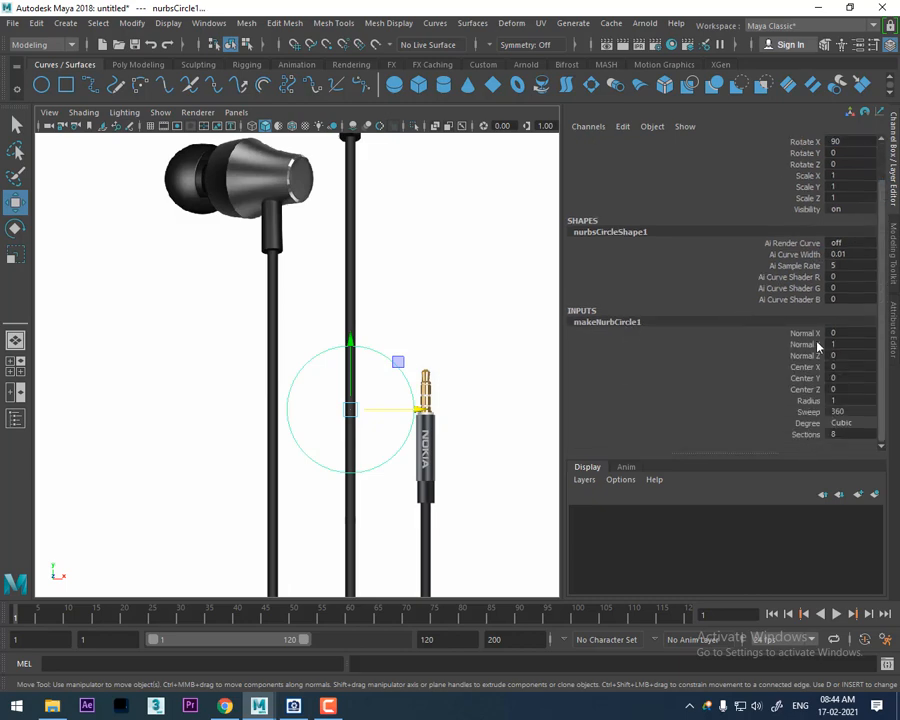
left_click(809, 402)
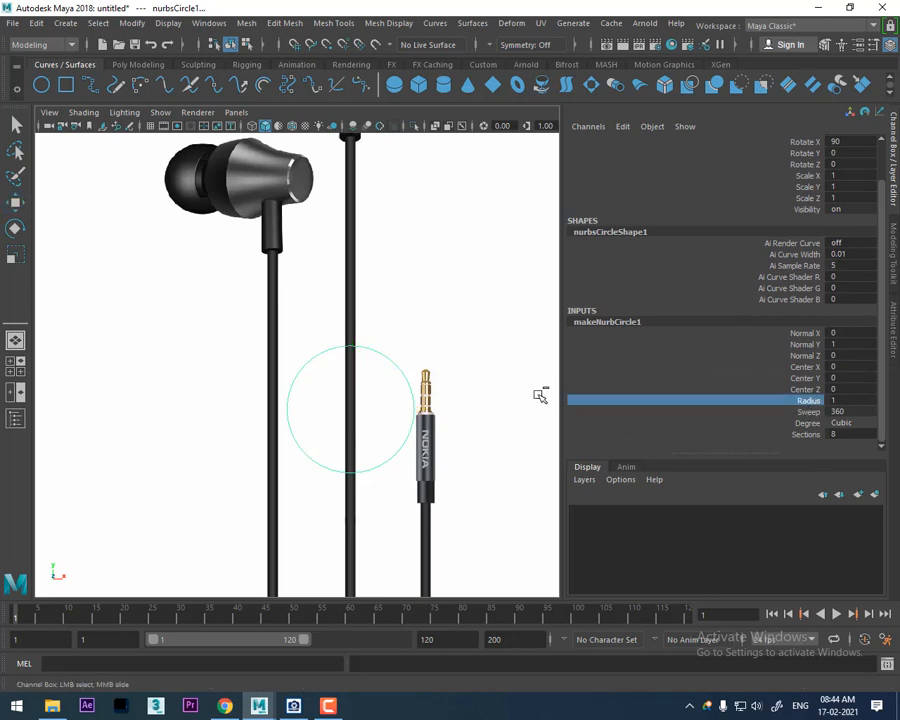
middle_click_drag(540, 396, 452, 397)
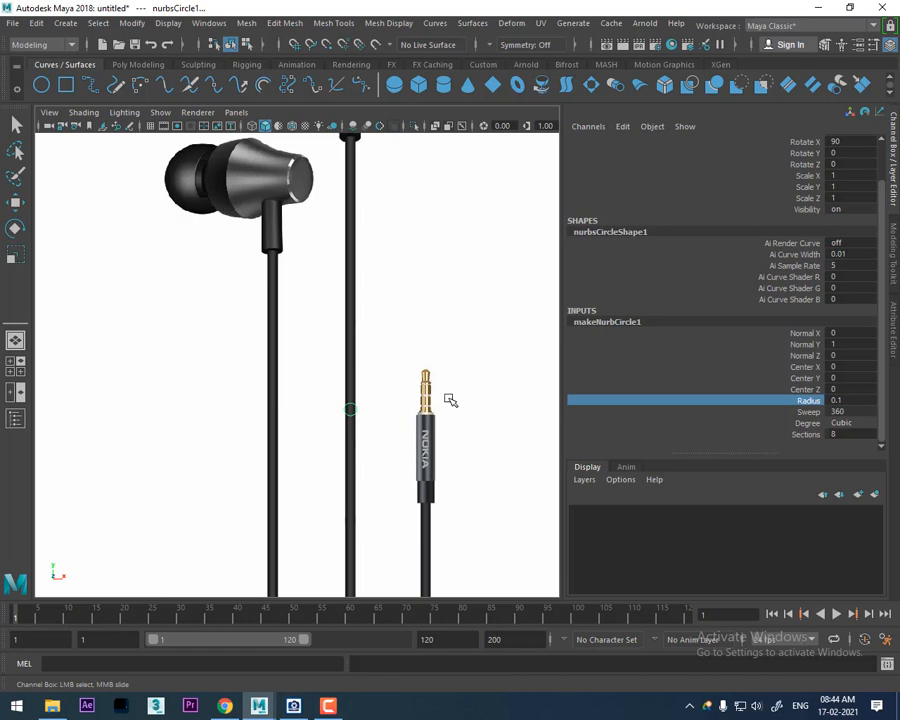
right_click_drag(378, 393, 445, 520, "alt")
middle_click_drag(445, 471, 411, 422, "alt")
right_click_drag(390, 420, 408, 499, "alt")
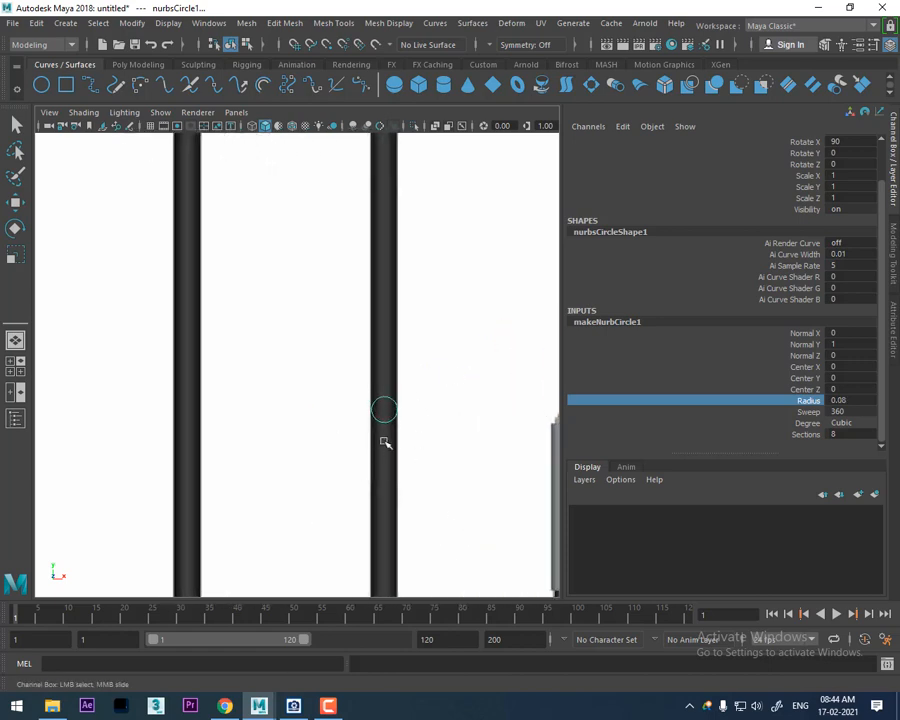
- Set the circle's Rotate X to 0 and move it to the middle cable's lower end, at a Translate Y of about -6.086
right_click_drag(426, 465, 360, 477, "alt")
middle_click_drag(360, 477, 398, 410, "alt")
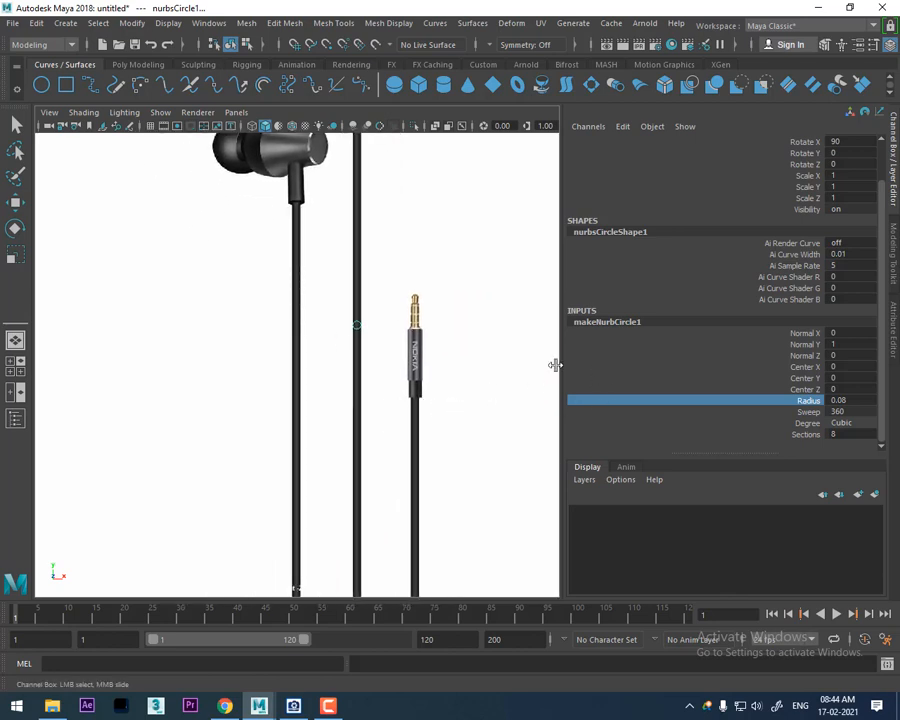
right_click_drag(373, 420, 404, 452, "alt")
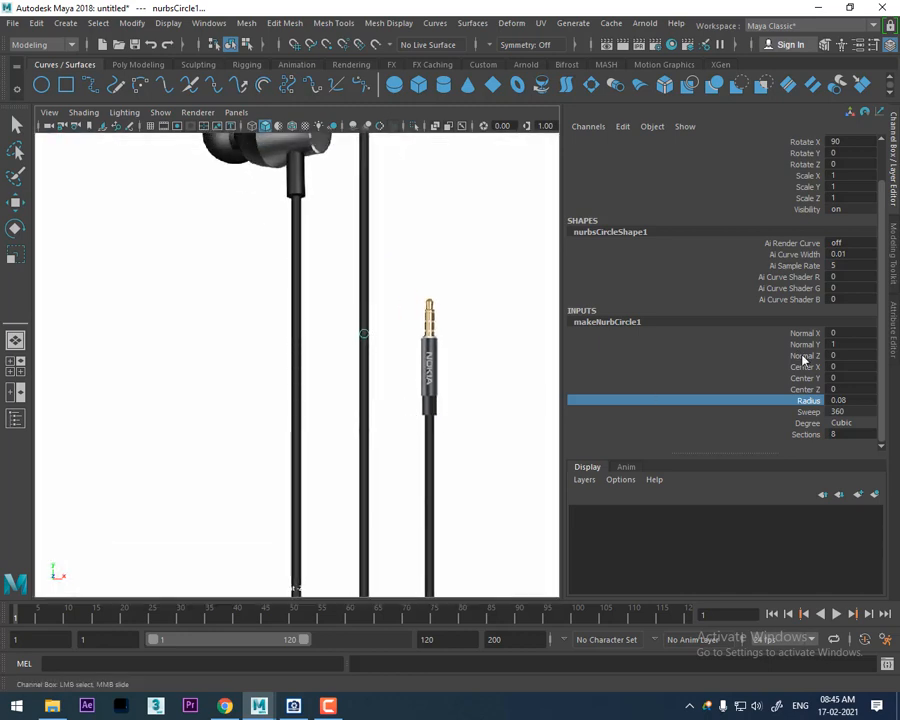
scroll(818, 332, "up", 2)
double_click(846, 188)
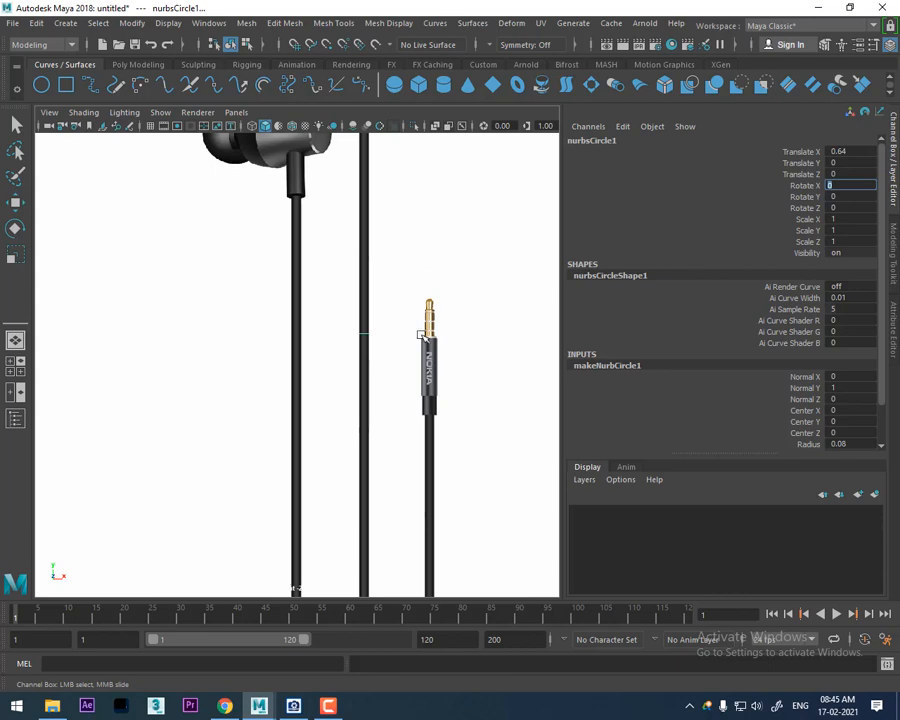
right_click_drag(420, 333, 340, 330, "alt")
mouse_move(340, 330)
middle_mouse_down("alt")
mouse_move(344, 298)
mouse_move(358, 346)
mouse_move(335, 315)
middle_mouse_up("alt")
key("w")
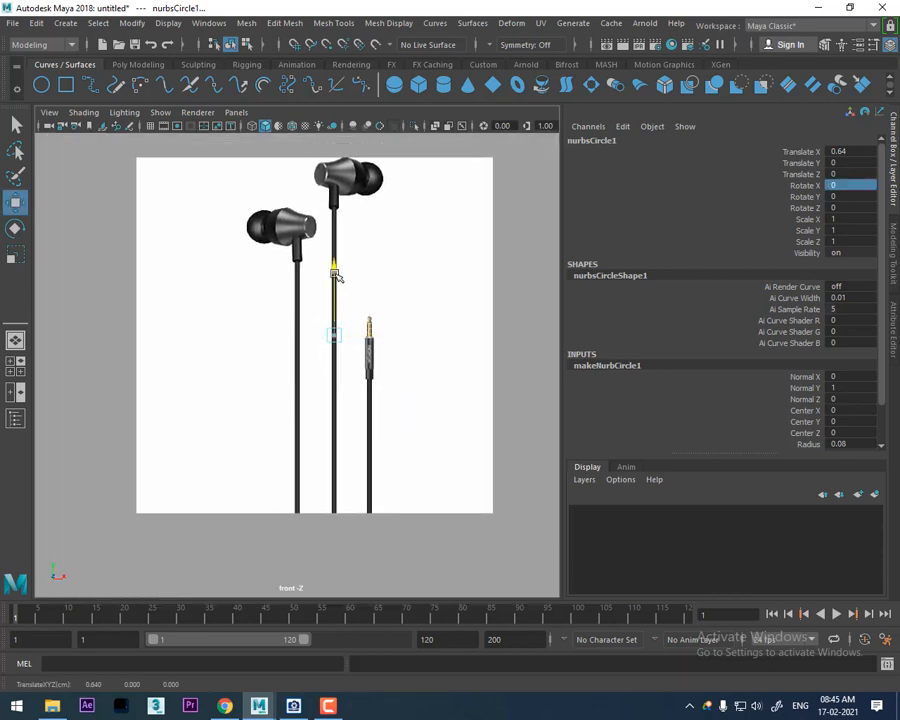
left_click_drag(336, 268, 322, 444)
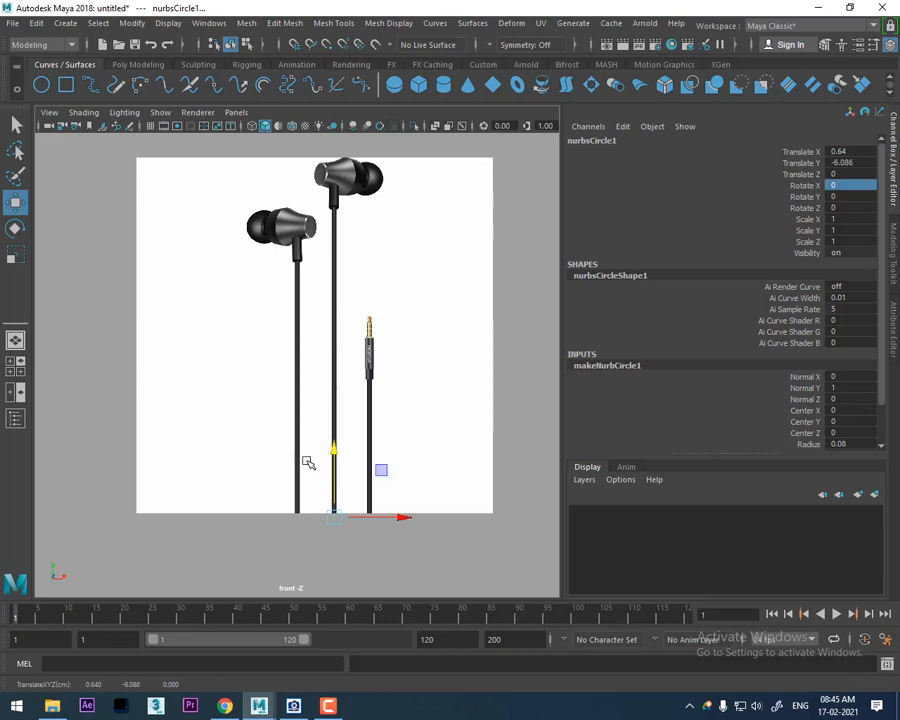
- Draw a CV curve straight up the middle cable from its lower end into the sleeve under the upper earphone
scroll(370, 320, "up", 3)
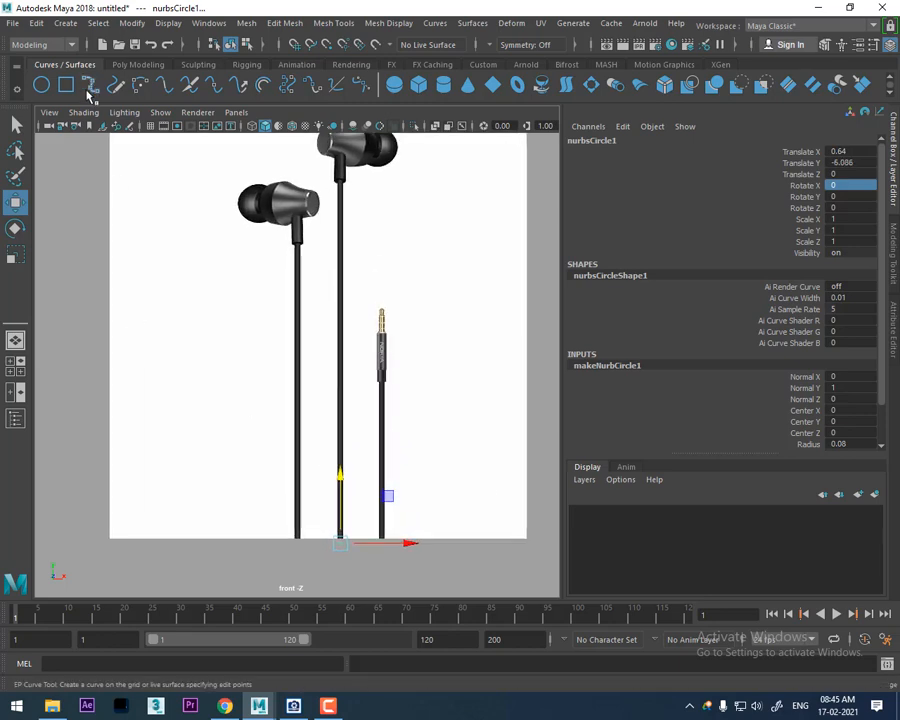
left_click(75, 22)
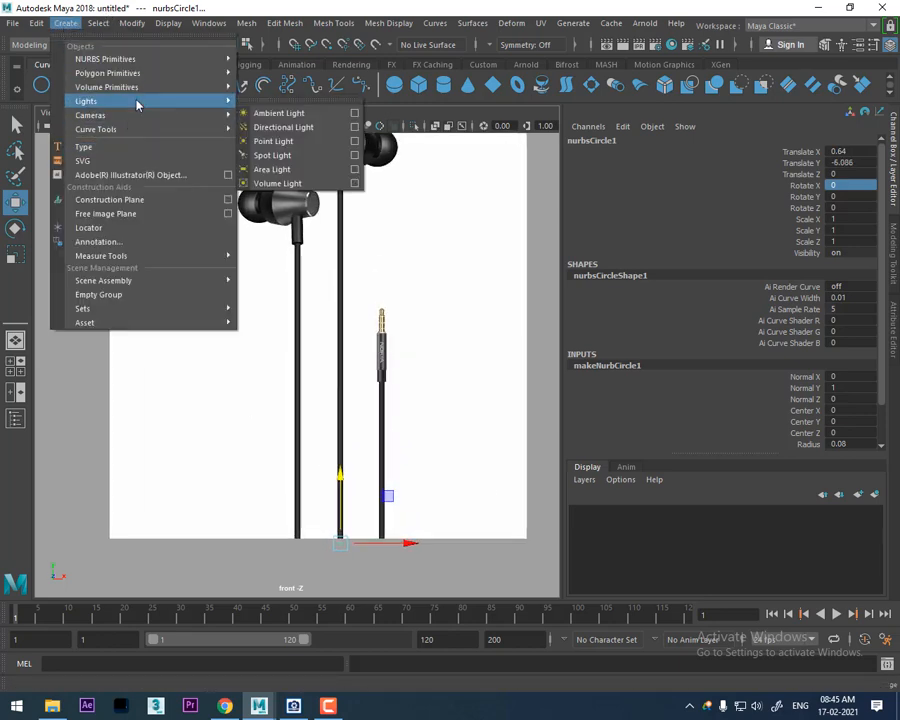
mouse_move(133, 136)
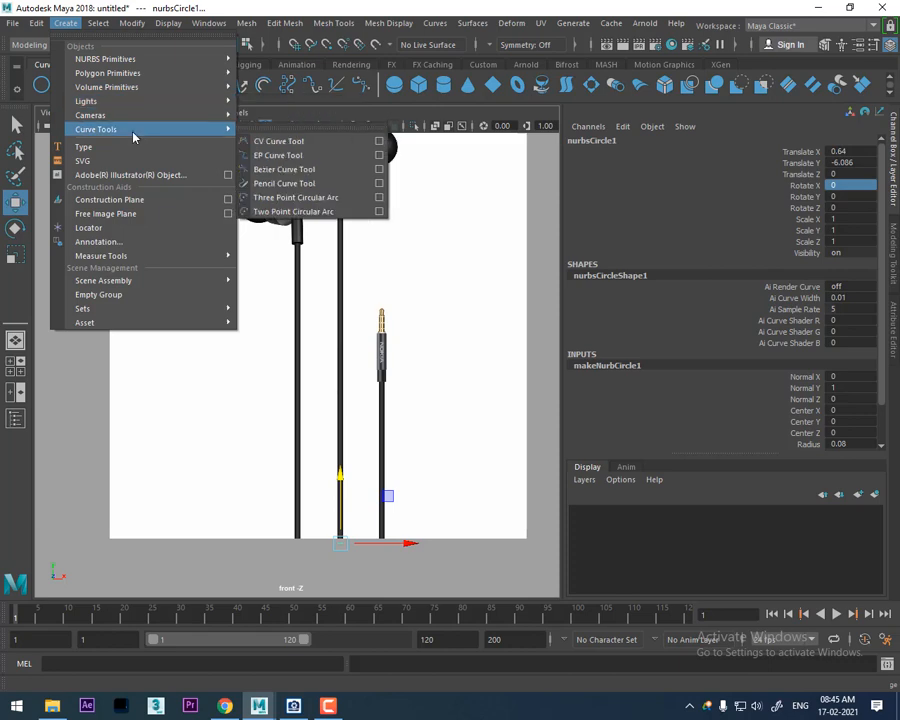
left_click(320, 151)
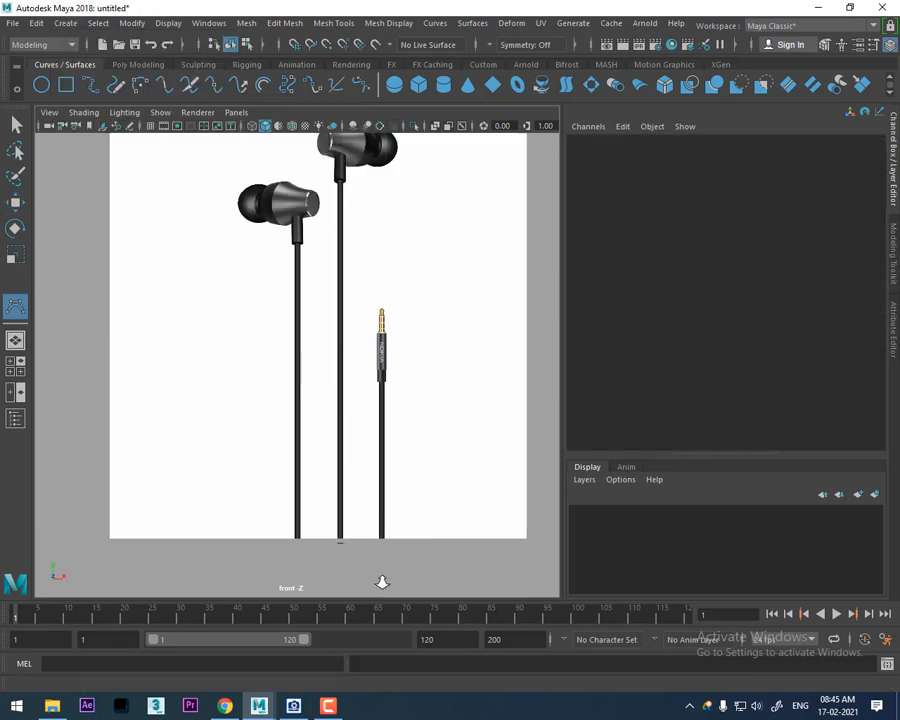
scroll(370, 572, "up", 2)
middle_click_drag(353, 570, 371, 508, "alt")
left_click(333, 572)
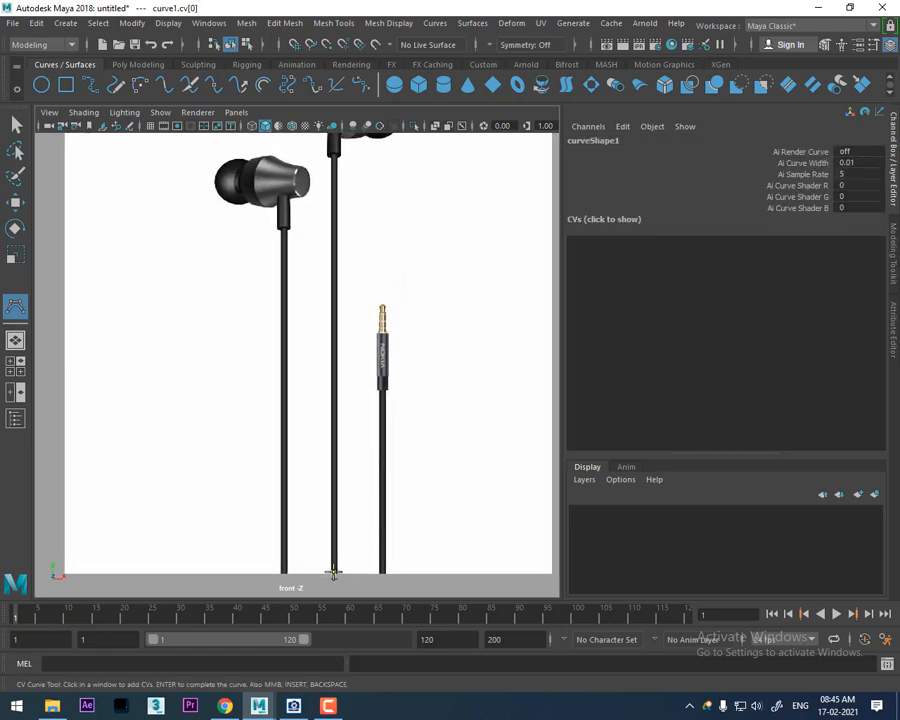
left_click(334, 541)
left_click(333, 480)
left_click(335, 338)
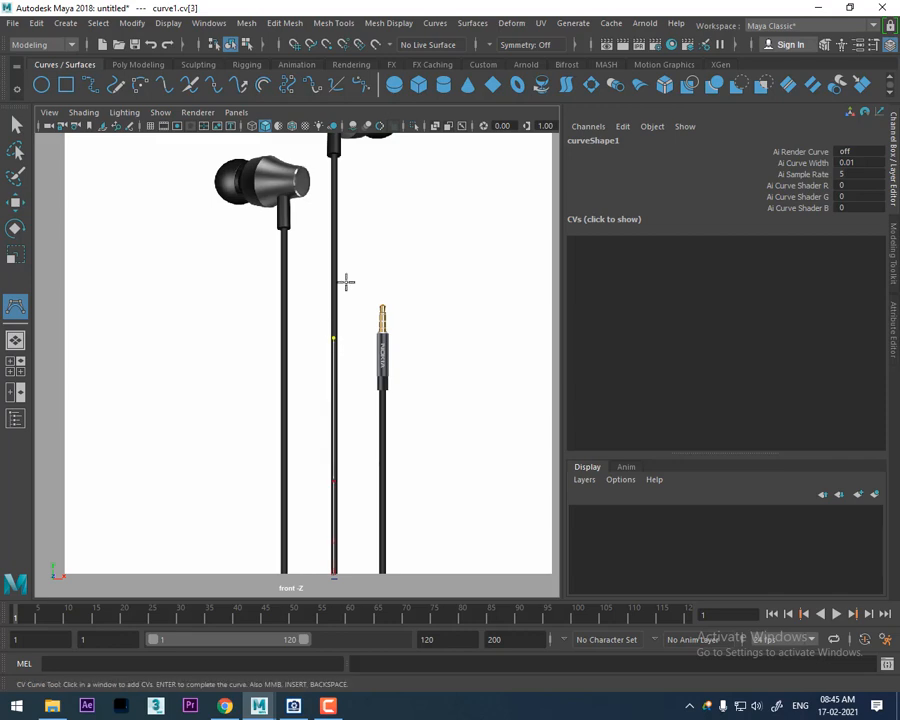
left_click(333, 209)
left_click(333, 153)
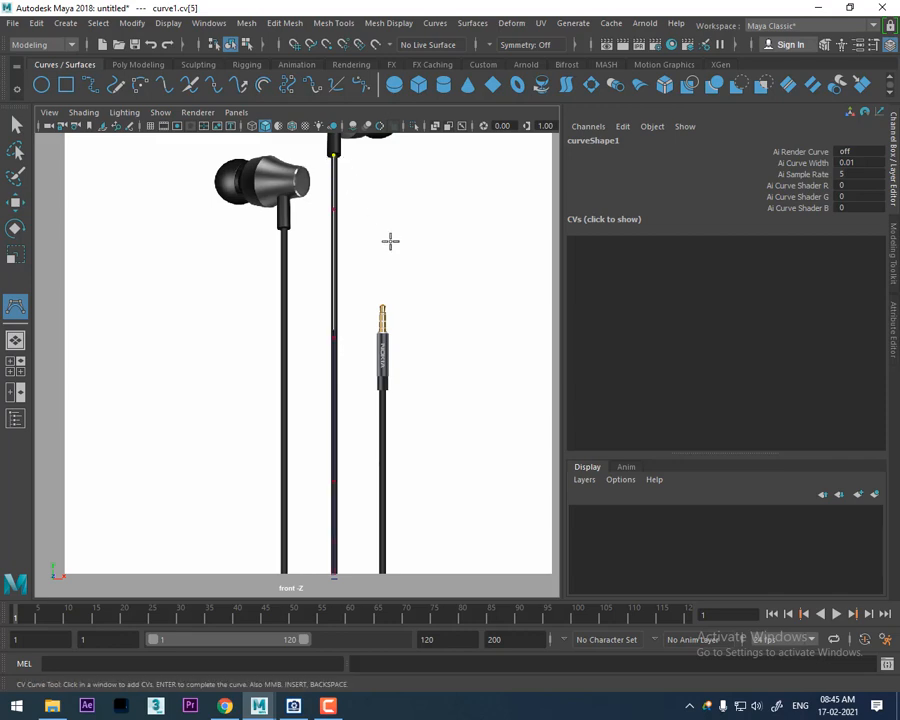
middle_click_drag(390, 241, 394, 356, "alt")
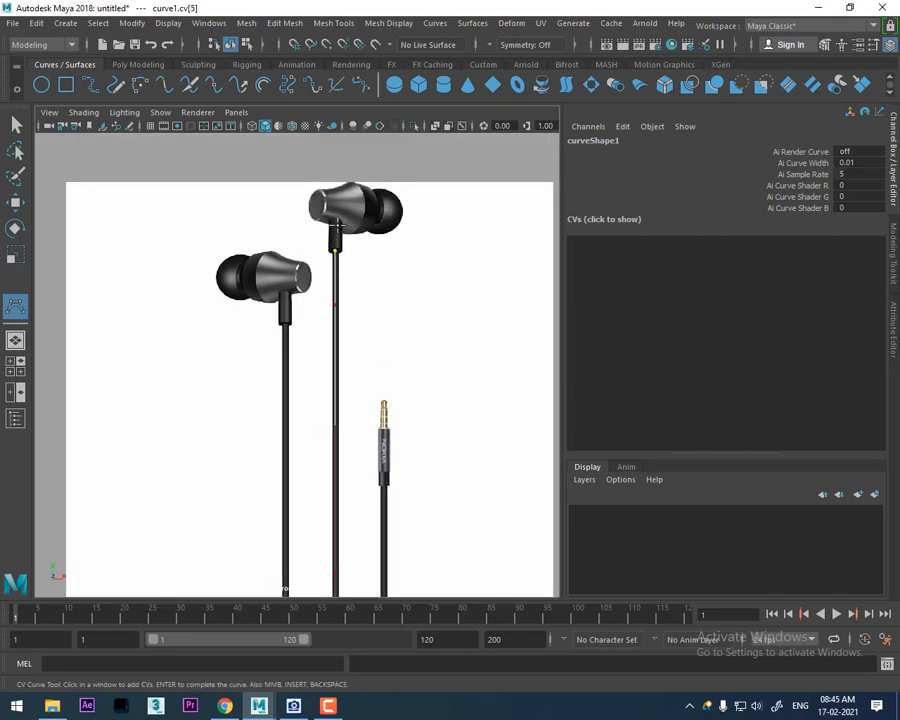
left_click(337, 229)
key("Return")
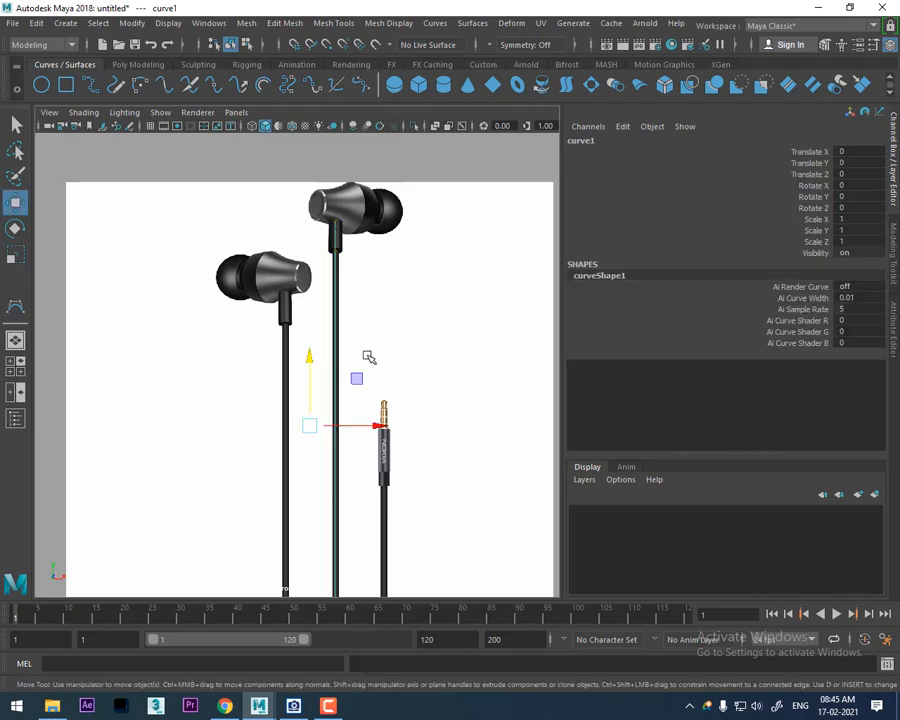
- Switch to the perspective view and move the reference image plane back to a Translate Z of about -0.777
middle_click_drag(327, 448, 327, 330, "alt")
middle_click_drag(348, 474, 345, 399, "alt")
scroll(345, 399, "up", 5)
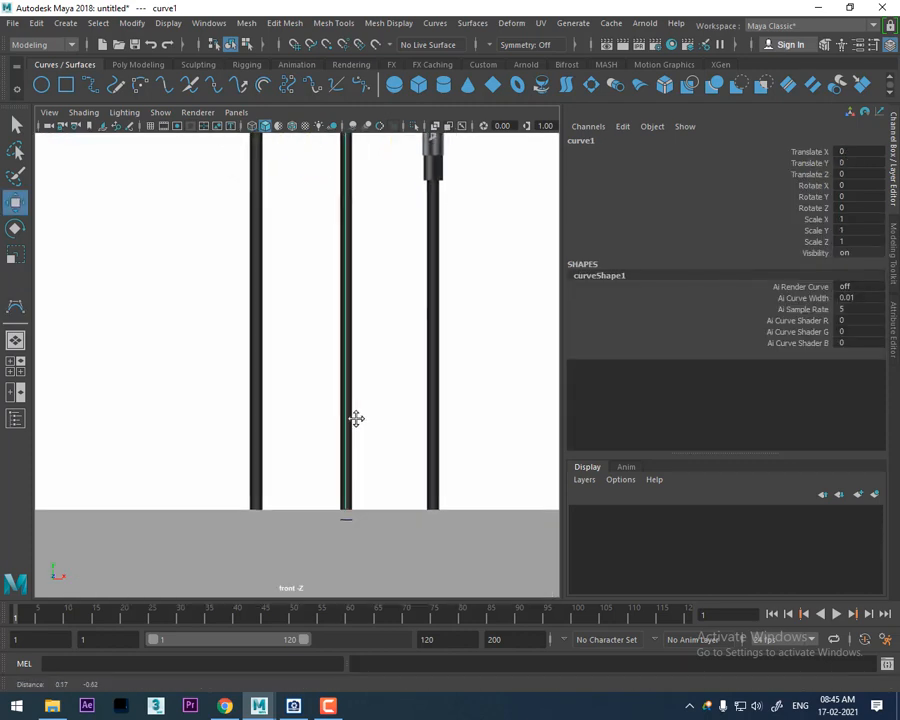
left_click(354, 497)
key("space")
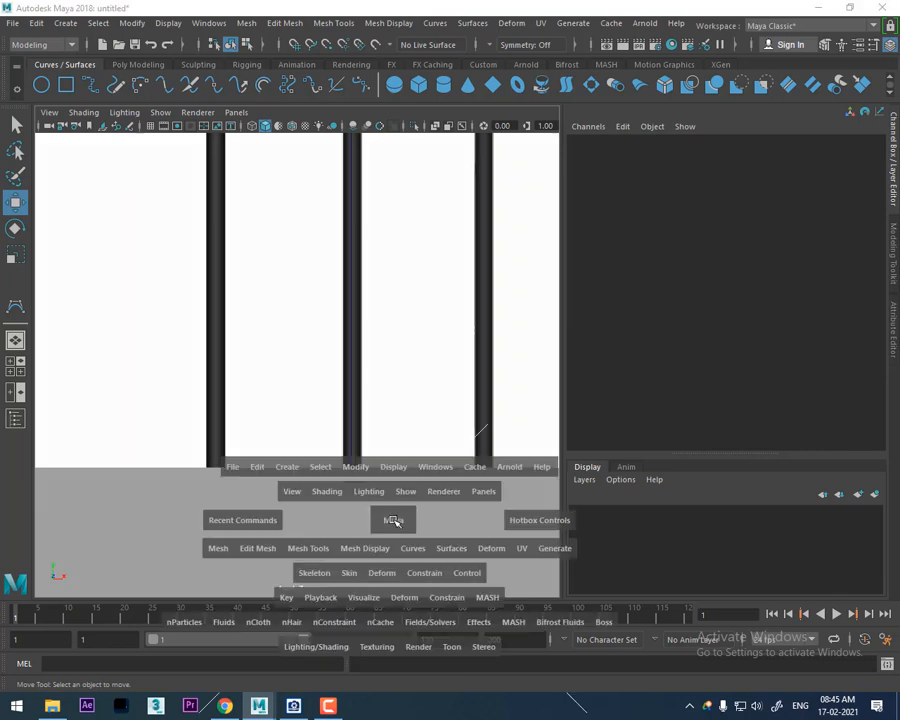
left_click_drag(393, 520, 375, 460)
left_click_drag(348, 404, 418, 400, "alt")
scroll(408, 478, "up", 4)
left_click_drag(404, 460, 474, 447, "alt")
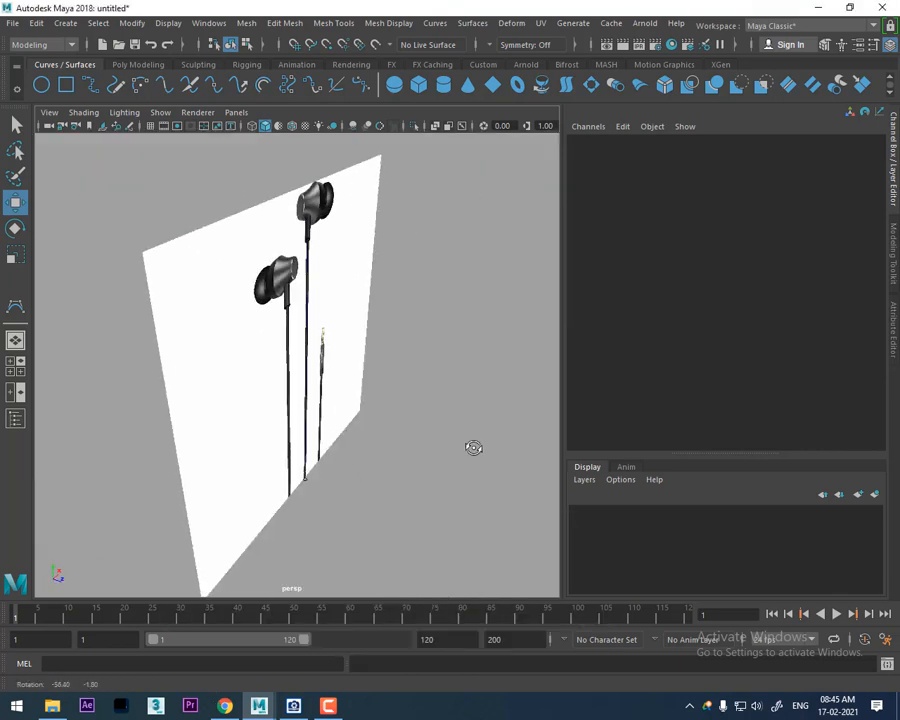
left_click(270, 444)
left_click_drag(362, 386, 343, 378)
left_click_drag(338, 436, 229, 452, "alt")
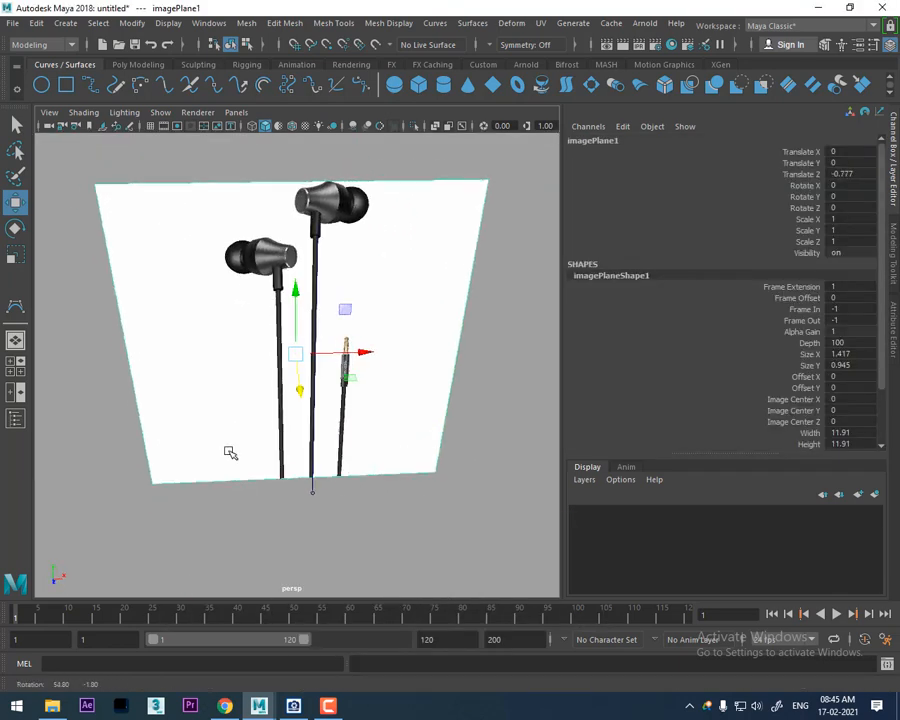
- Select the small circle at the curve's lower end and add the cable curve to the selection
scroll(229, 452, "up", 4)
middle_click_drag(329, 440, 308, 325, "alt")
left_click_drag(362, 420, 444, 424, "alt")
scroll(268, 433, "up", 1)
left_click_drag(313, 433, 436, 420, "alt")
scroll(287, 368, "down", 4)
scroll(310, 460, "up", 3)
left_click(257, 517)
left_click(254, 515)
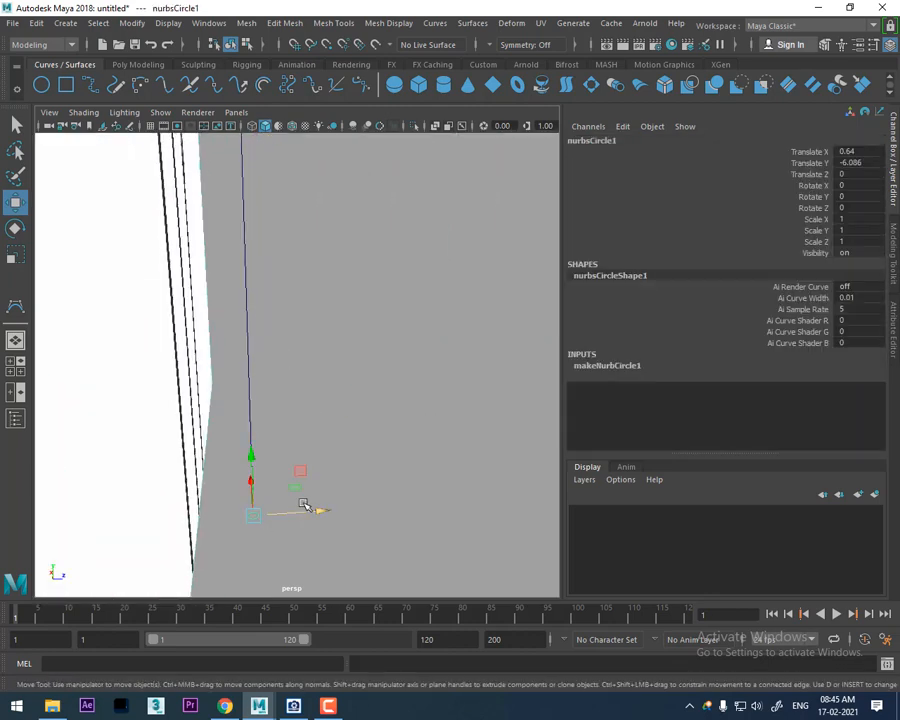
left_click(239, 358)
left_click(257, 518)
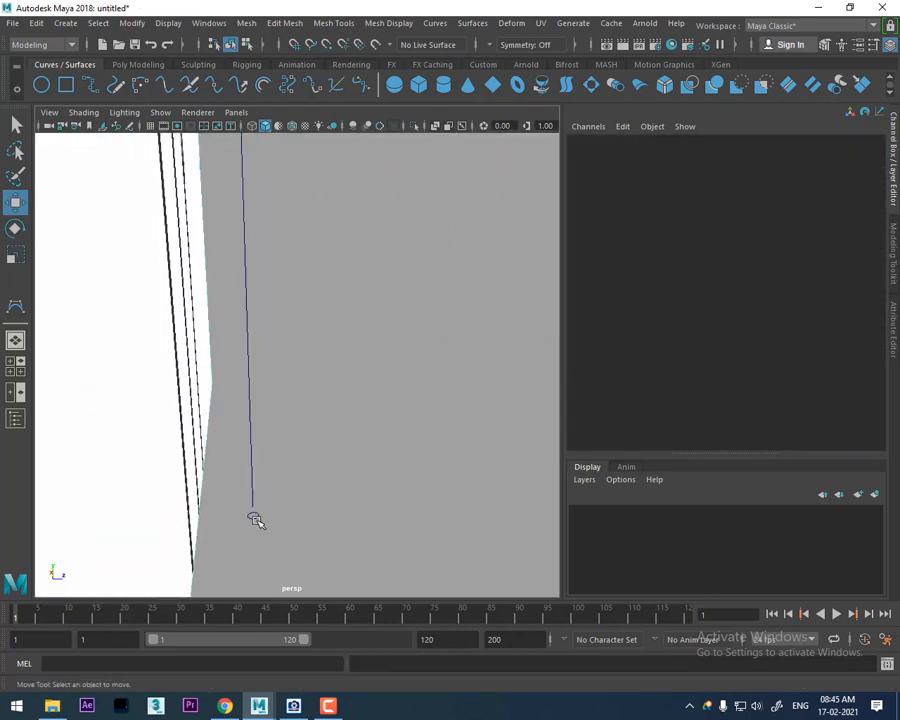
left_click(253, 515)
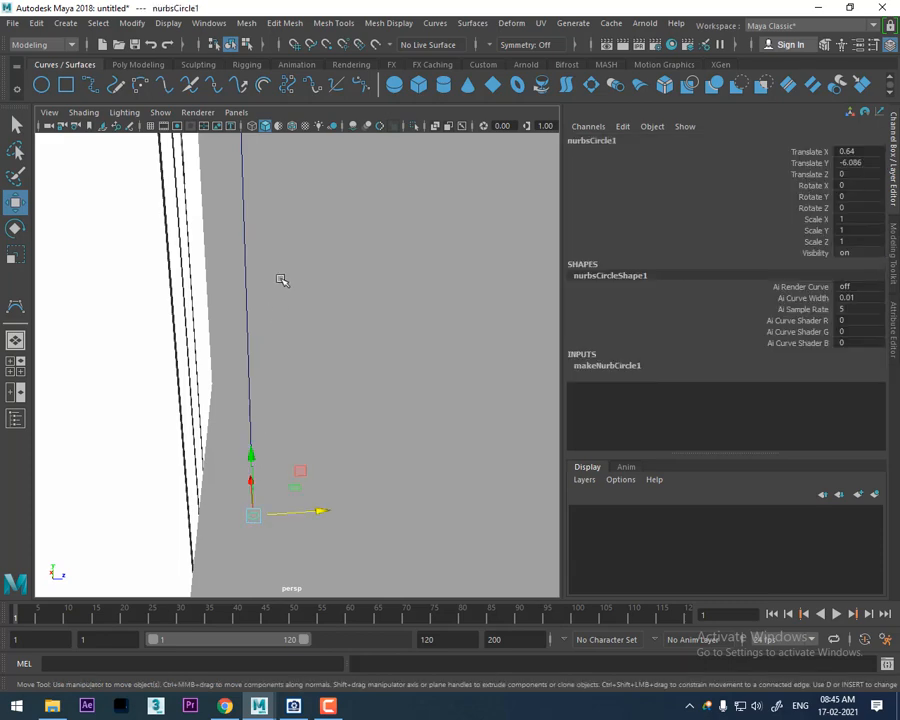
left_click(240, 300, "shift")
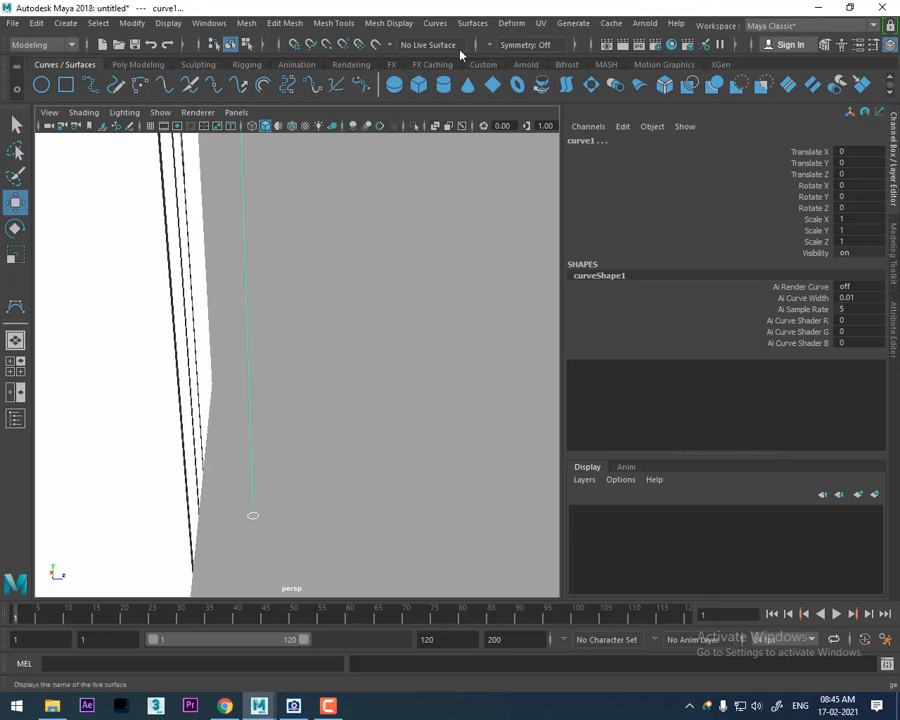
- Extrude the circle along the curve as a NURBS tube, with result position At path, pivot Component and orientation Profile normal
left_click(477, 25)
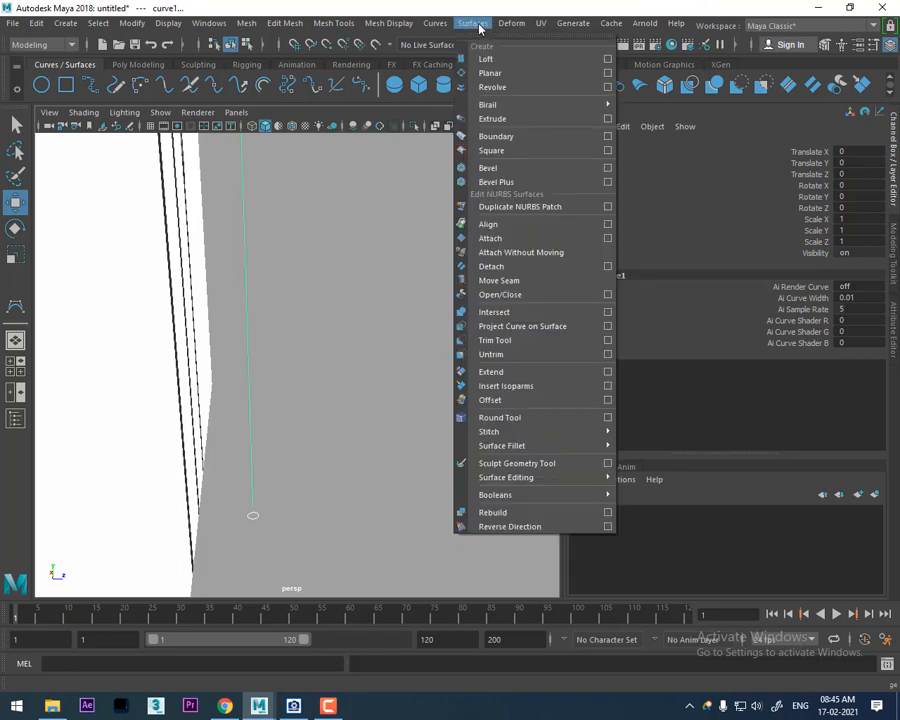
left_click(608, 120)
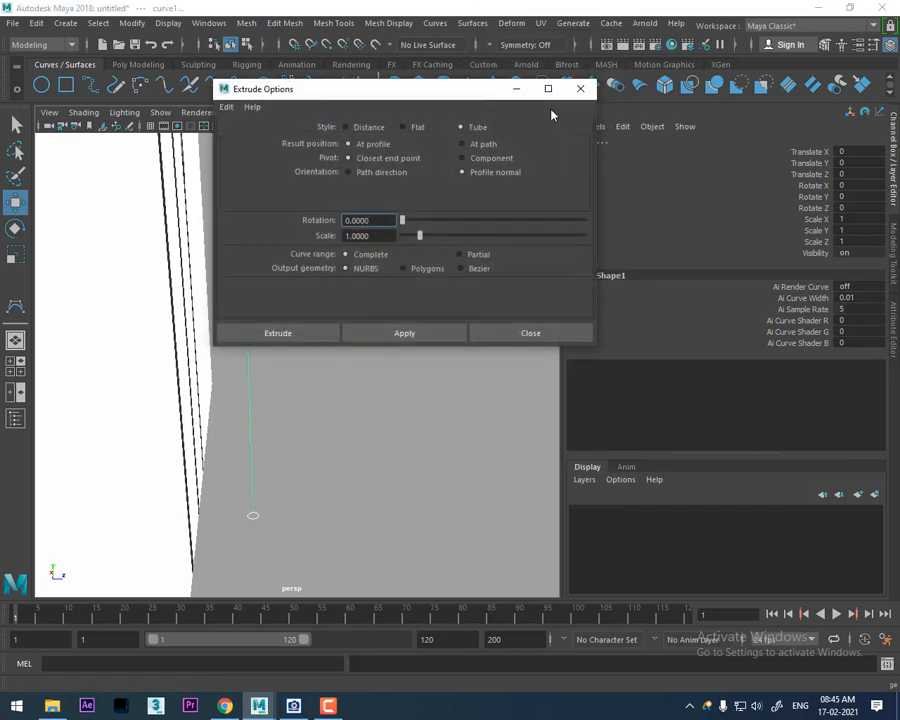
left_click_drag(545, 89, 830, 123)
left_click(515, 140)
left_click(540, 170)
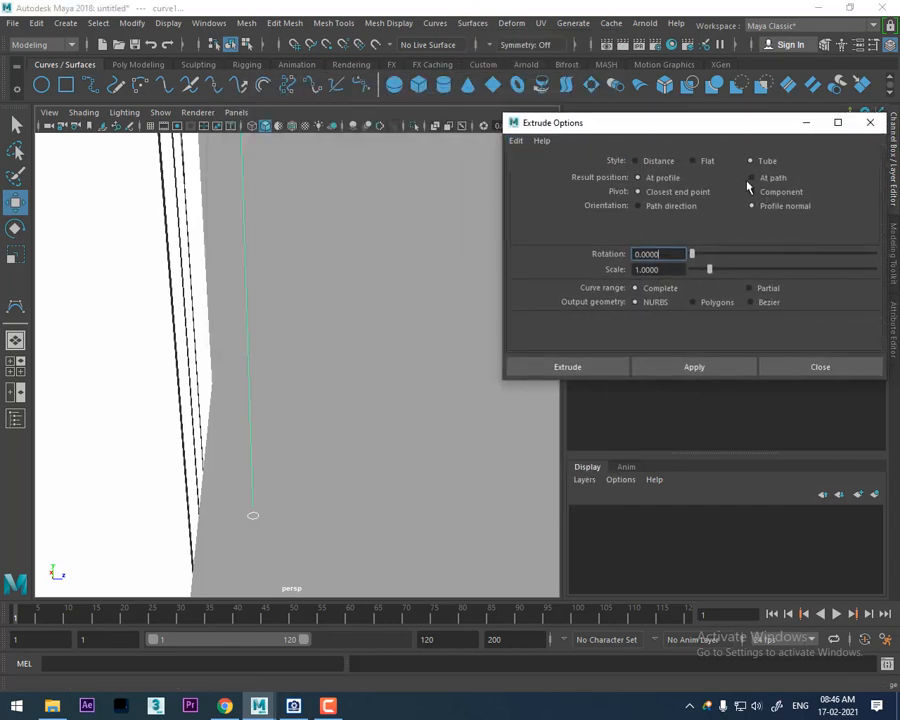
left_click(778, 192)
left_click(698, 368)
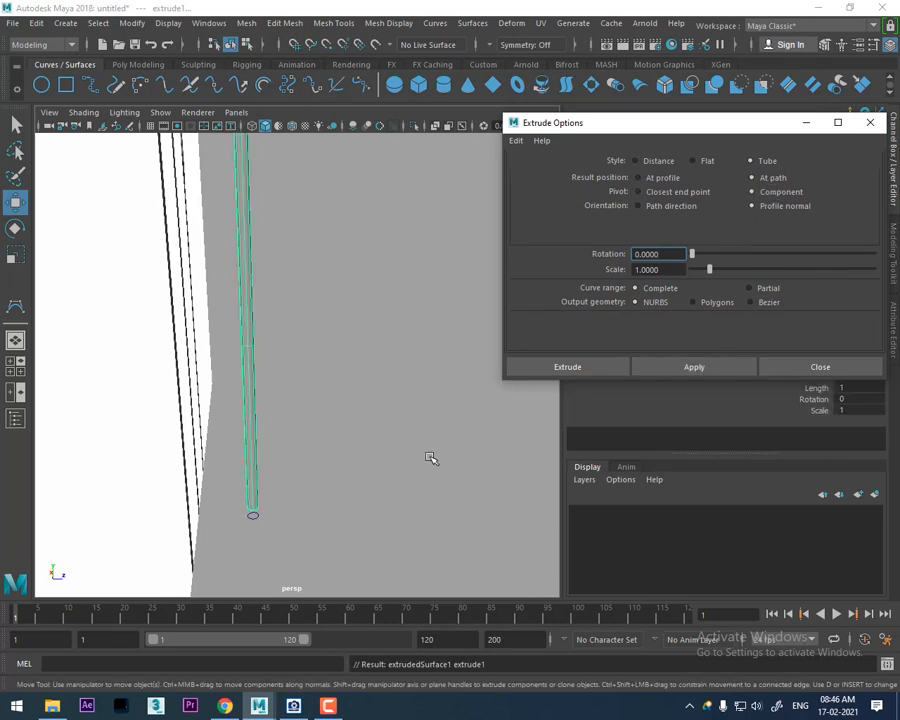
- Compare the extruded tube with the middle cable in the front view, checking its thickness and both ends
left_click_drag(409, 437, 386, 420, "alt")
right_click_drag(386, 420, 341, 408, "alt")
middle_click_drag(341, 408, 347, 487, "alt")
left_click_drag(347, 487, 342, 376, "alt")
key("space")
left_click_drag(373, 331, 379, 386)
key("space")
left_click_drag(380, 309, 386, 355)
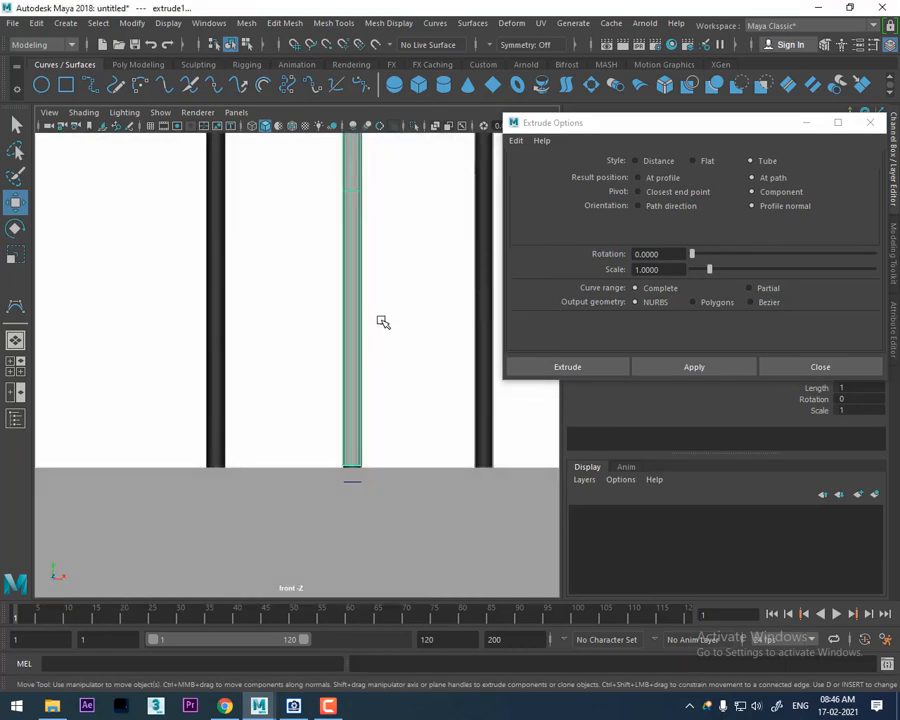
scroll(400, 400, "down", 4)
middle_click_drag(398, 464, 398, 527, "alt")
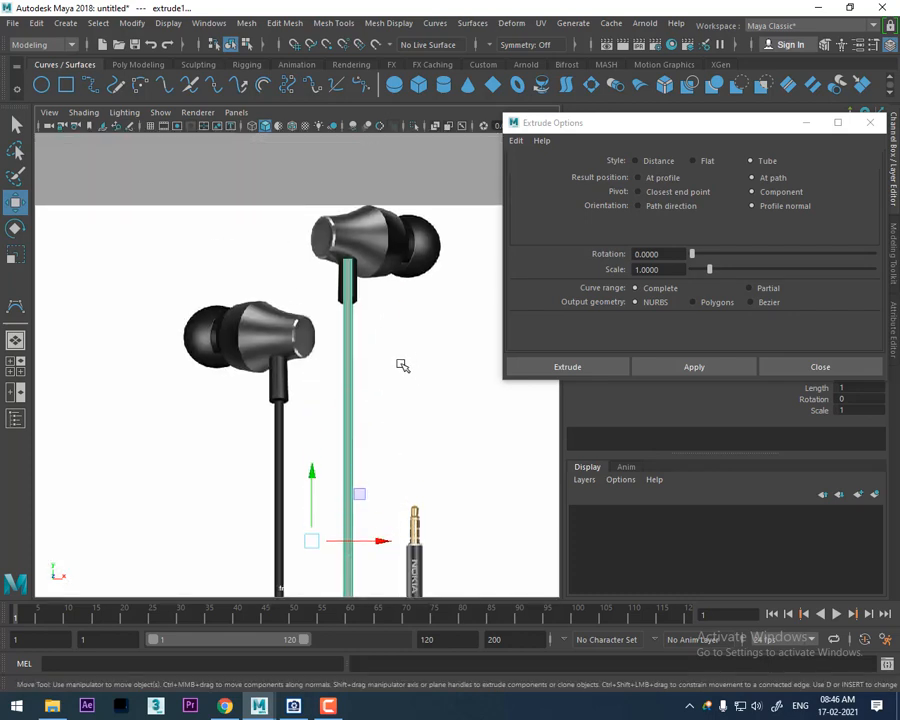
middle_click_drag(390, 400, 392, 251, "alt")
scroll(370, 420, "down", 4)
middle_click_drag(376, 424, 377, 252, "alt")
scroll(387, 415, "up", 1)
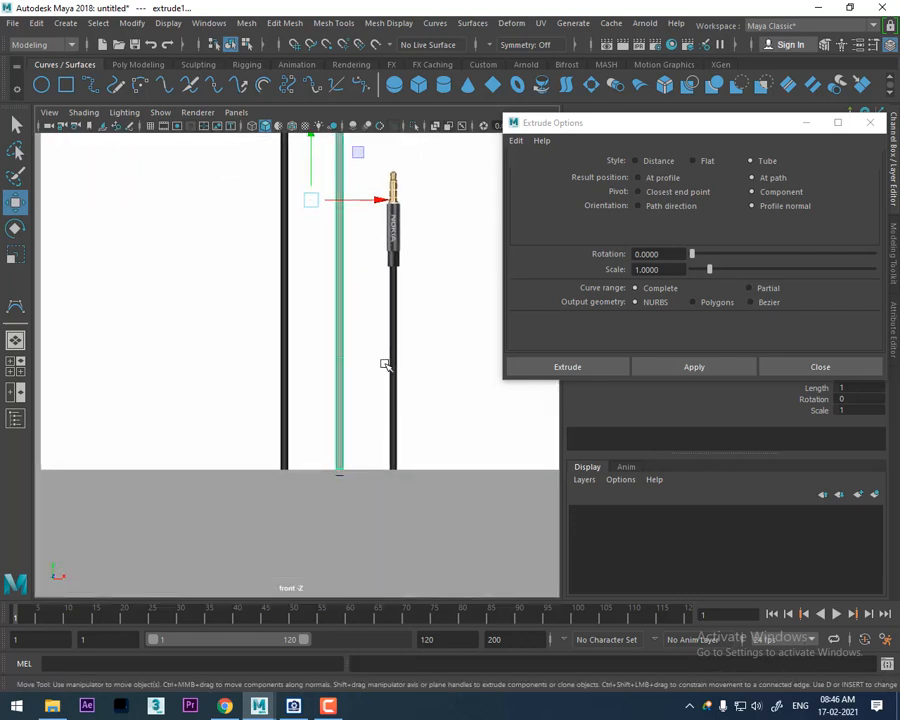
middle_click_drag(385, 366, 335, 331, "alt")
scroll(347, 357, "up", 1)
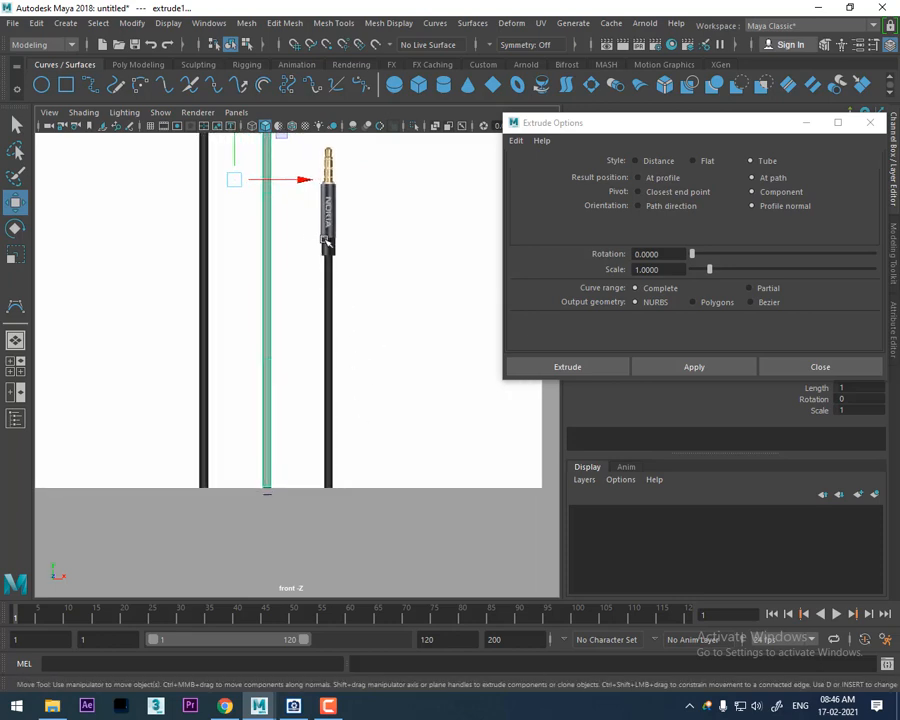
- Examine the tube along its length in perspective, and its upper end at the earphone sleeve in the front view
key("space")
left_click_drag(293, 518, 398, 395)
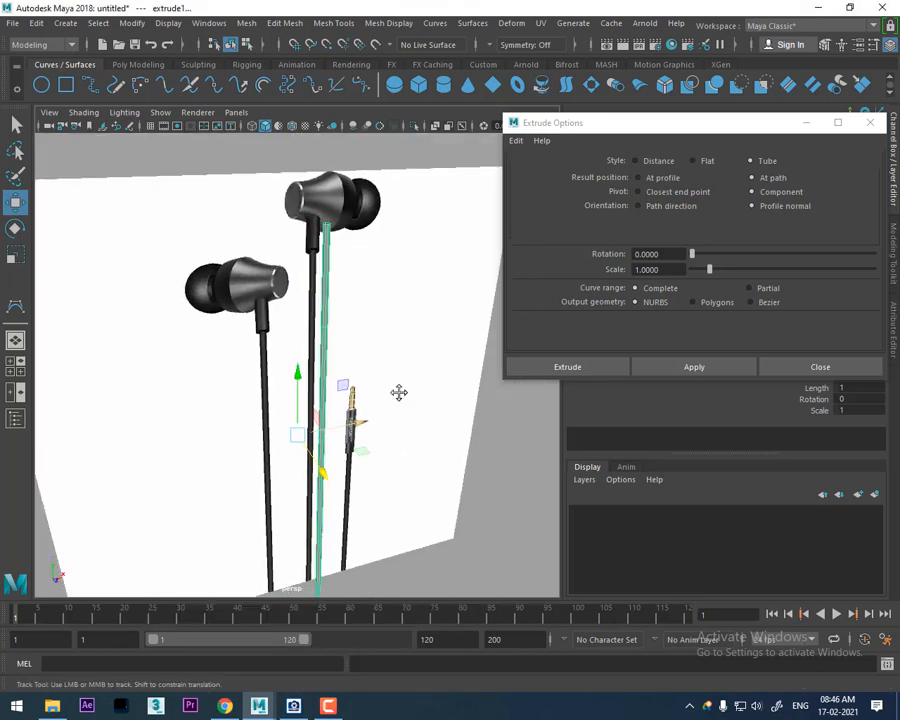
middle_click_drag(398, 392, 410, 250, "alt")
scroll(374, 457, "up", 3)
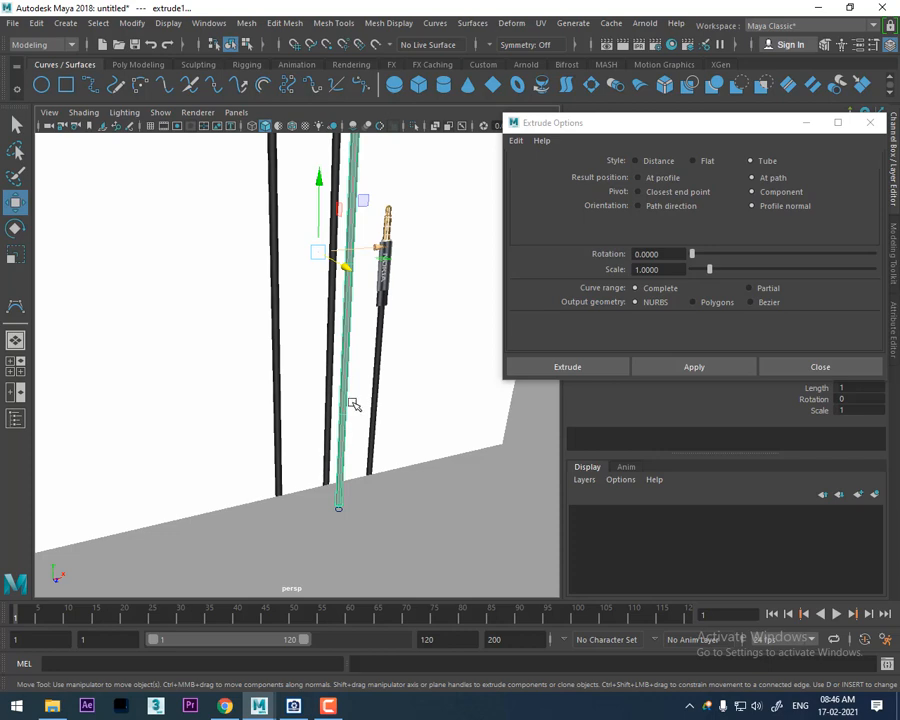
middle_click_drag(388, 370, 392, 424, "alt")
left_click_drag(392, 424, 388, 299, "alt")
middle_click_drag(399, 240, 384, 436, "alt")
scroll(398, 359, "up", 2)
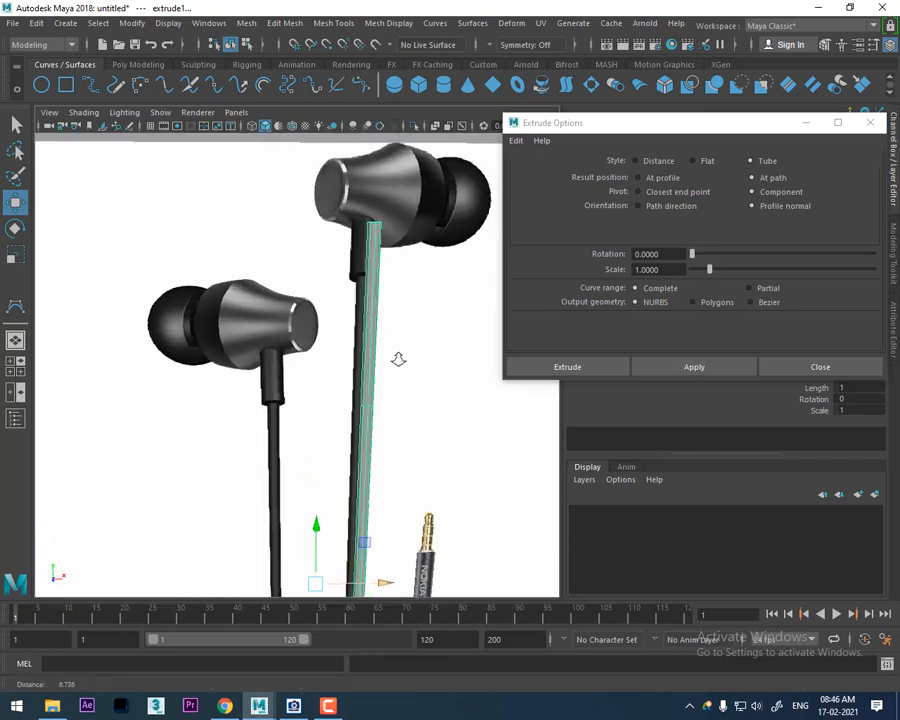
left_click_drag(398, 359, 358, 298, "alt")
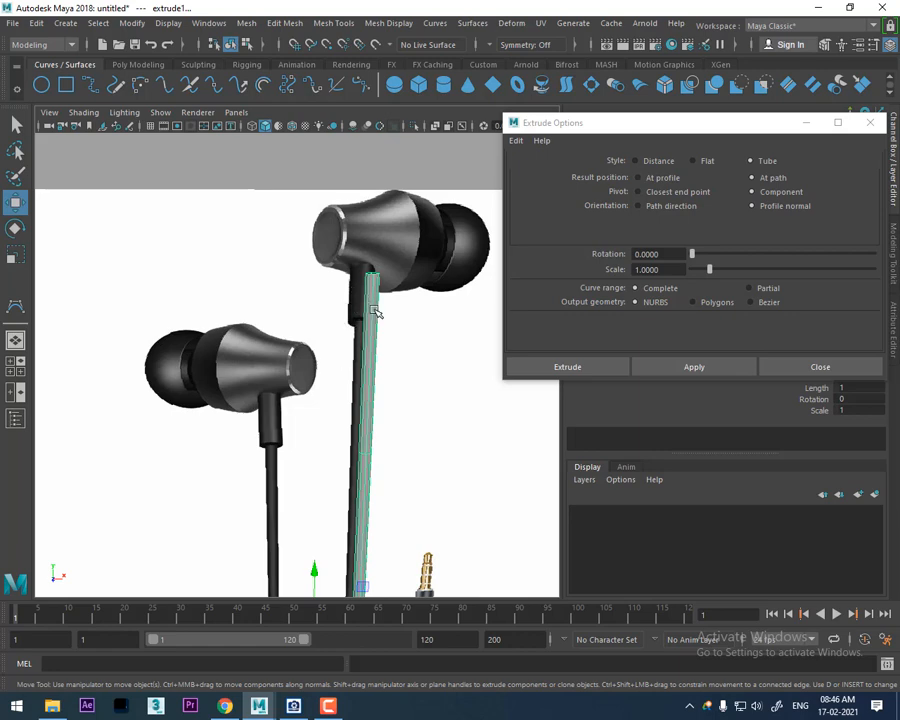
key("space")
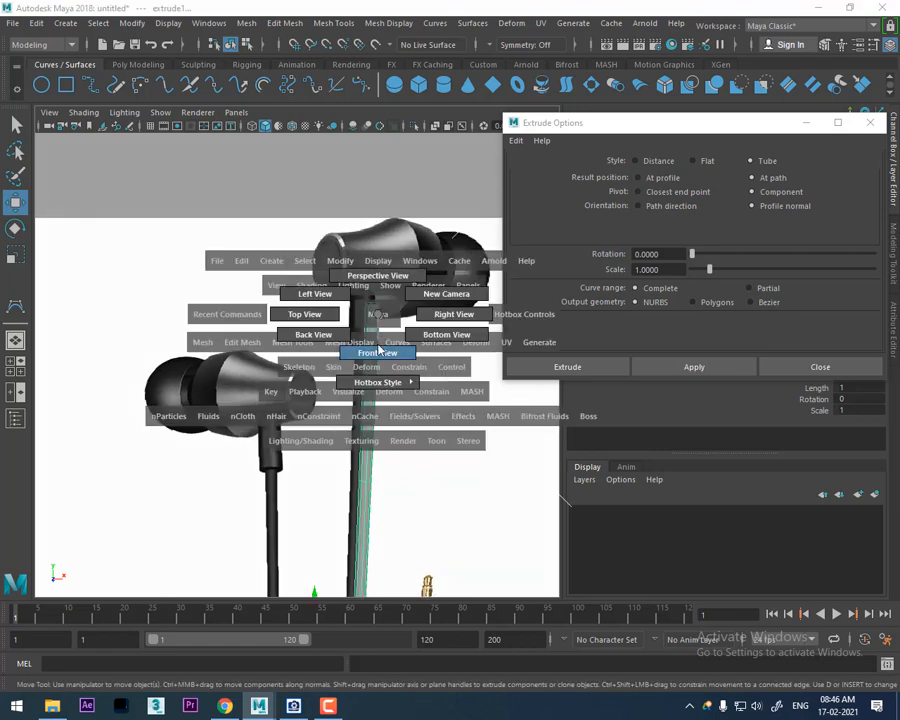
left_click_drag(374, 346, 376, 380)
middle_click_drag(347, 323, 369, 484, "alt")
middle_click_drag(360, 284, 356, 464, "alt")
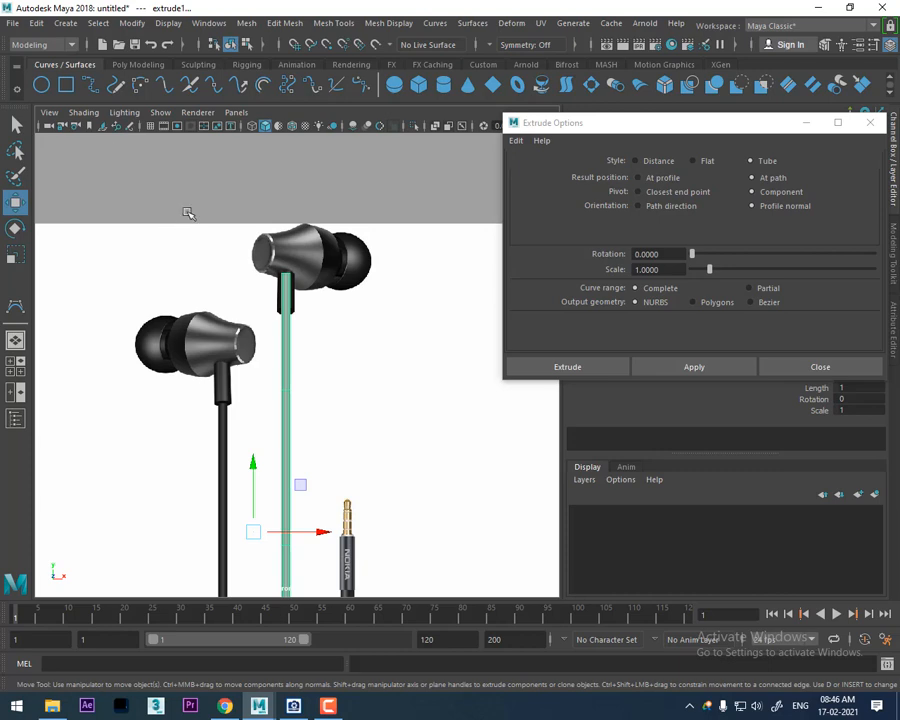
scroll(279, 277, "up", 5)
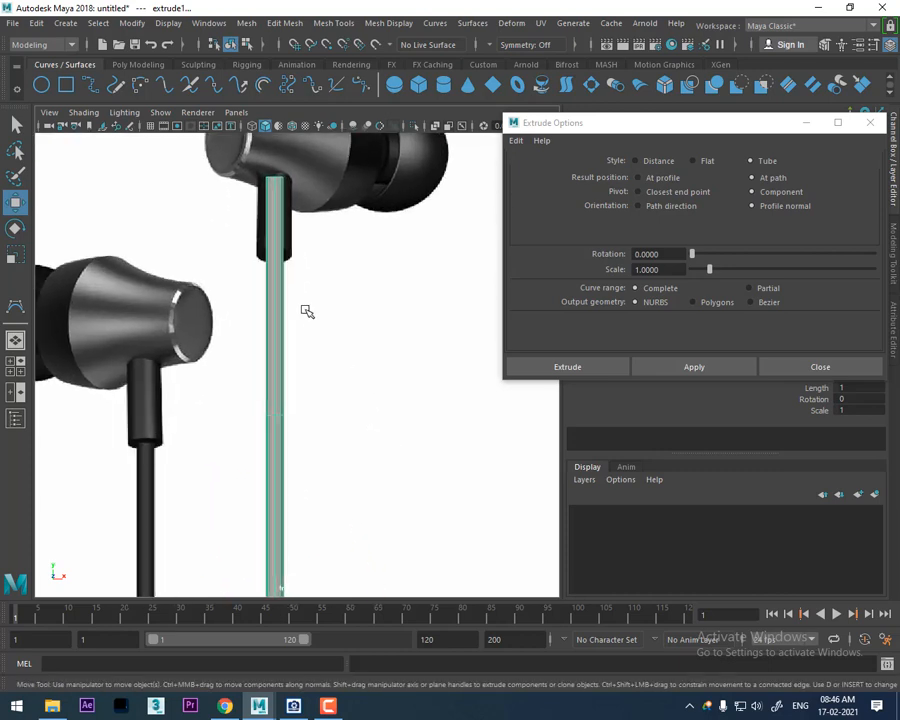
middle_click_drag(305, 311, 331, 382, "alt")
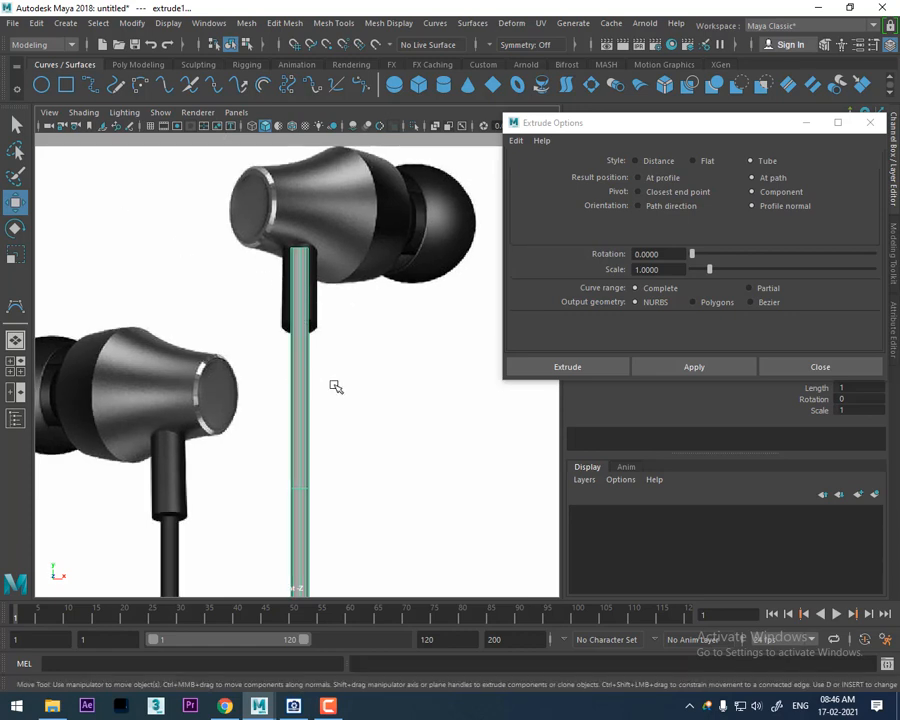
- Create a NURBS circle, place it beside the upper earphone's sleeve at about X 1.231, Y 4.598, and close the extrude options
left_click(40, 87)
scroll(284, 378, "down", 5)
scroll(378, 427, "up", 3)
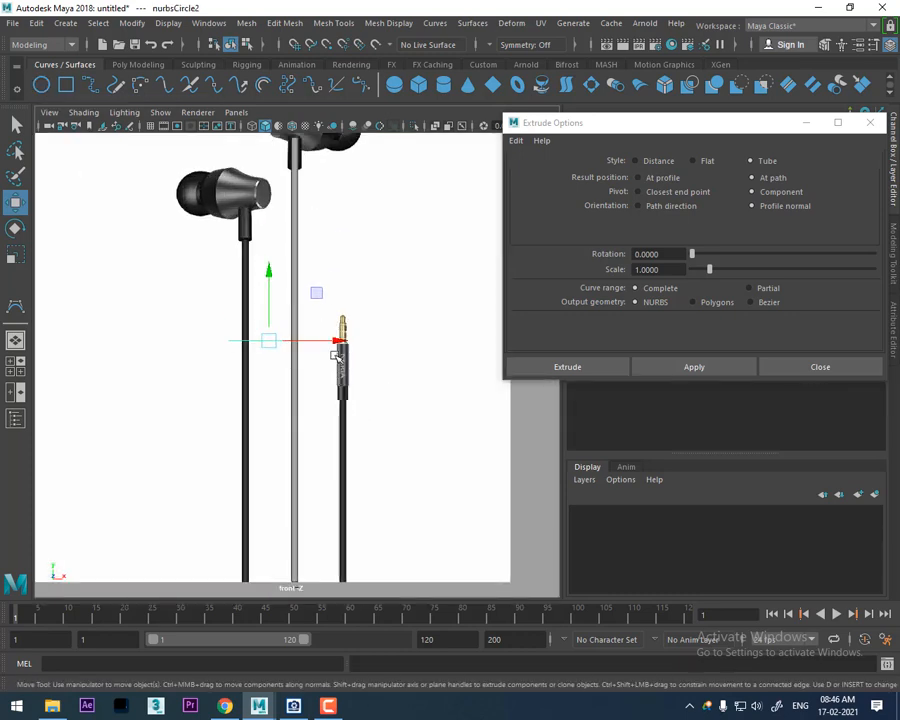
left_click_drag(336, 341, 390, 342)
scroll(366, 406, "up", 1)
scroll(367, 406, "up", 2)
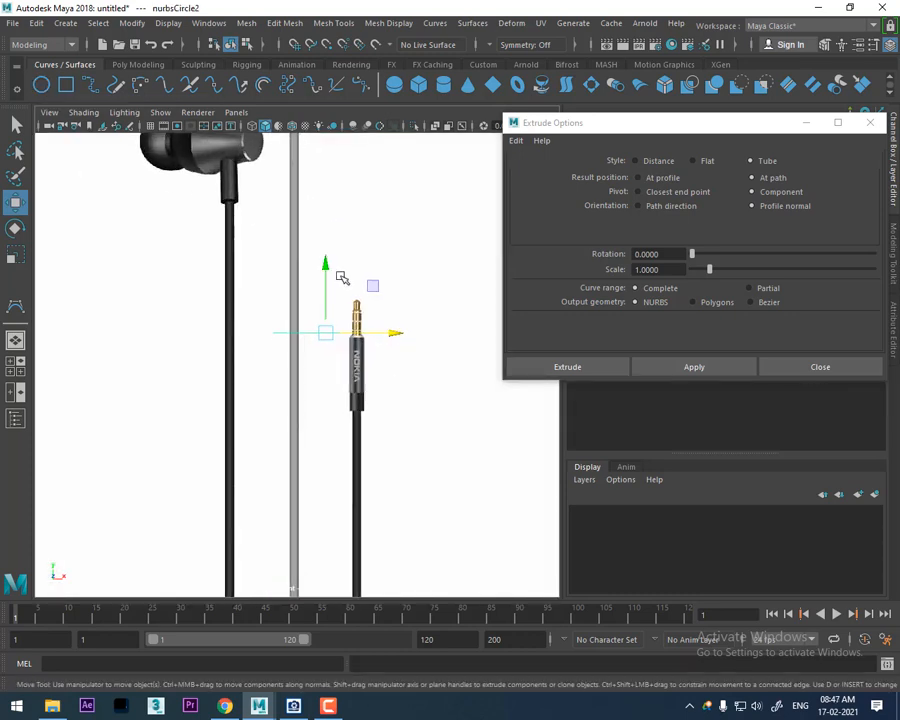
left_click_drag(328, 265, 329, 179)
middle_click_drag(318, 262, 320, 424, "alt")
left_click_drag(327, 343, 327, 192)
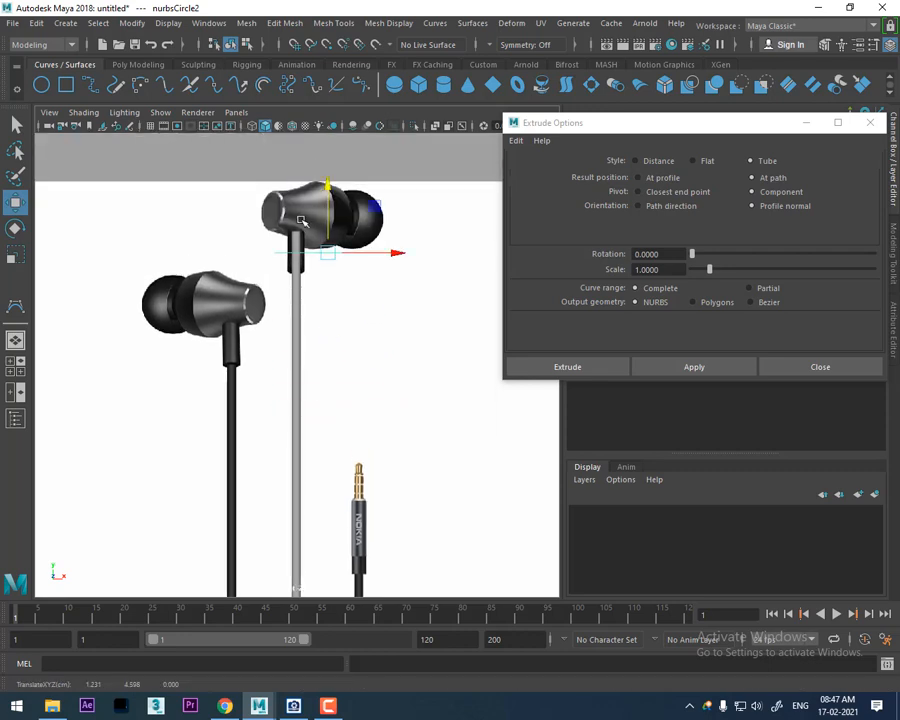
scroll(328, 350, "up", 5)
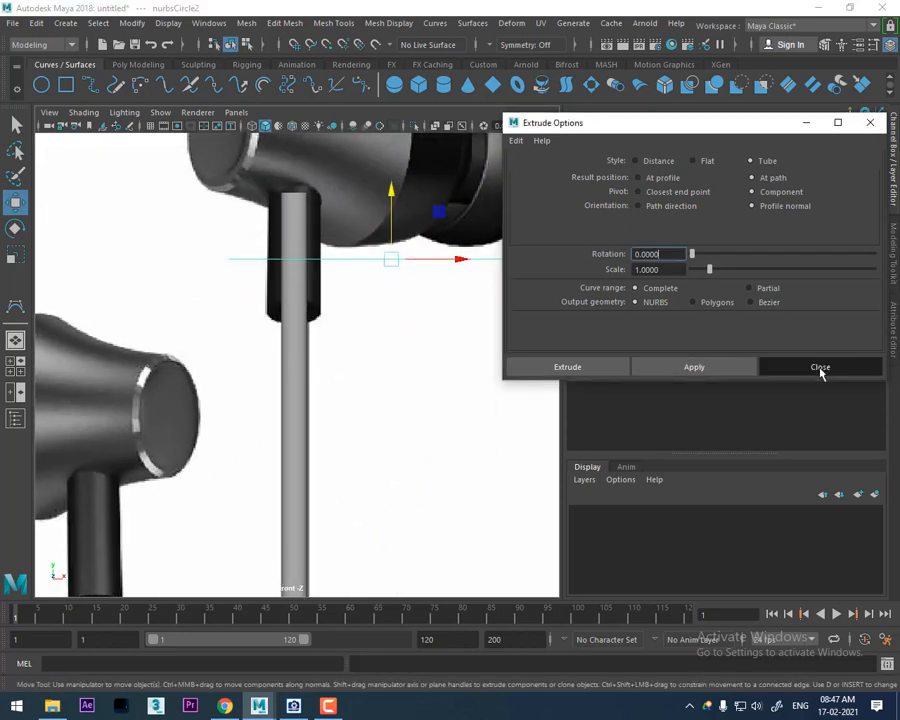
left_click(820, 367)
- Rotate the new circle to face the front view by setting its Rotate X to 90
middle_click_drag(426, 355, 441, 404, "alt")
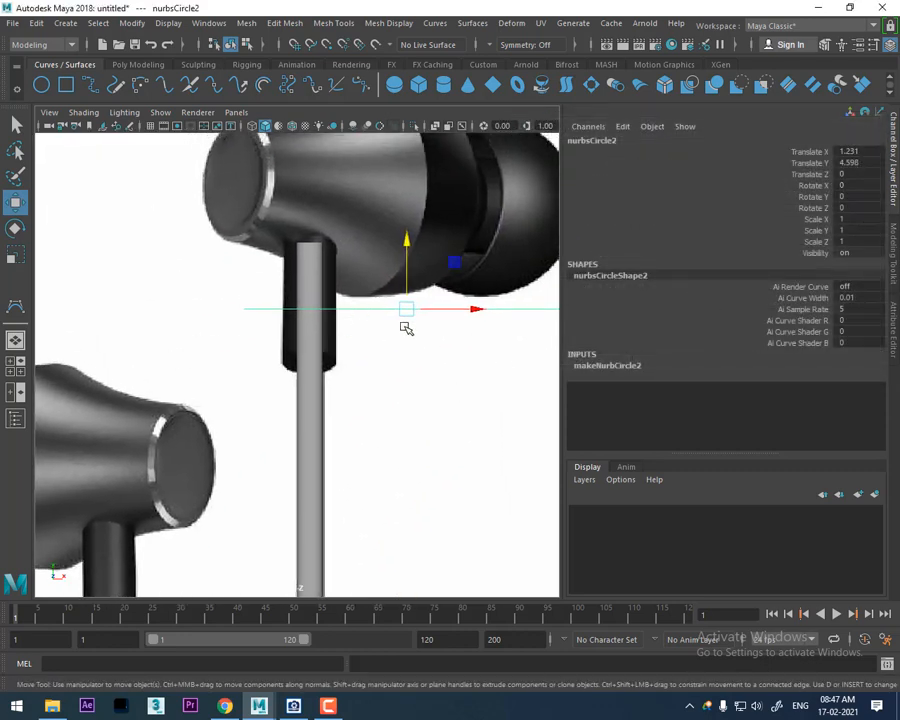
key("e")
left_click_drag(406, 296, 686, 285)
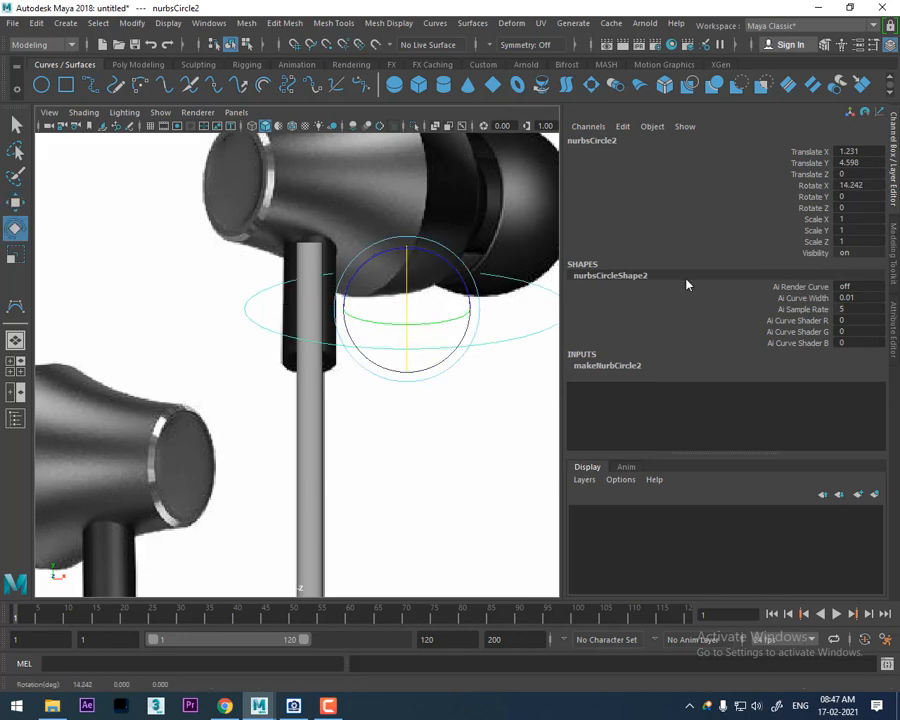
left_click(861, 185)
type("90")
key("Return")
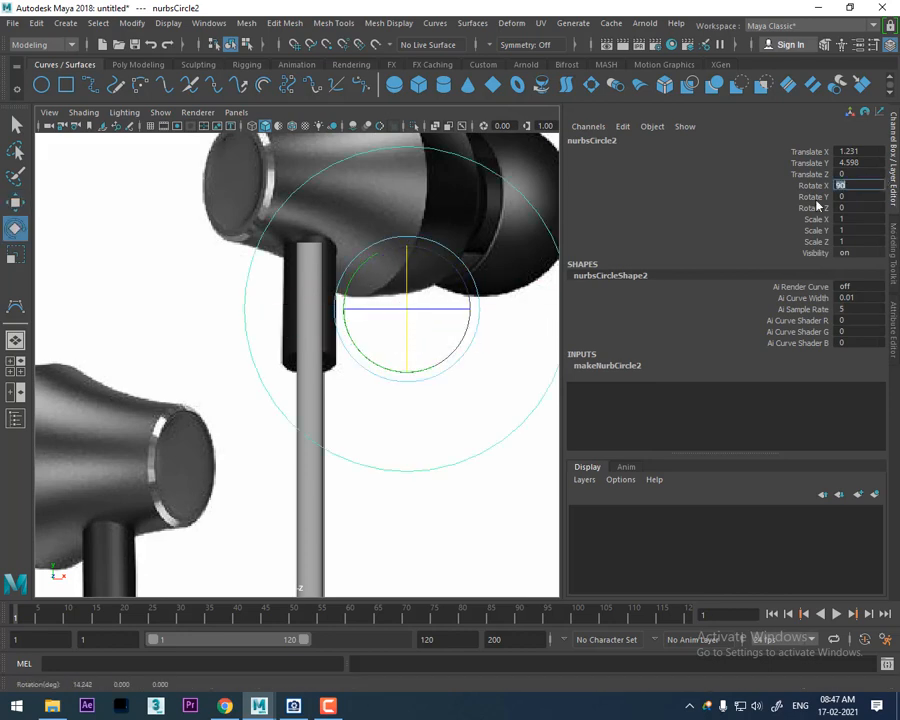
- Scale the circle down uniformly to about 0.207 and move it over the upper earphone's sleeve
scroll(370, 410, "up", 4)
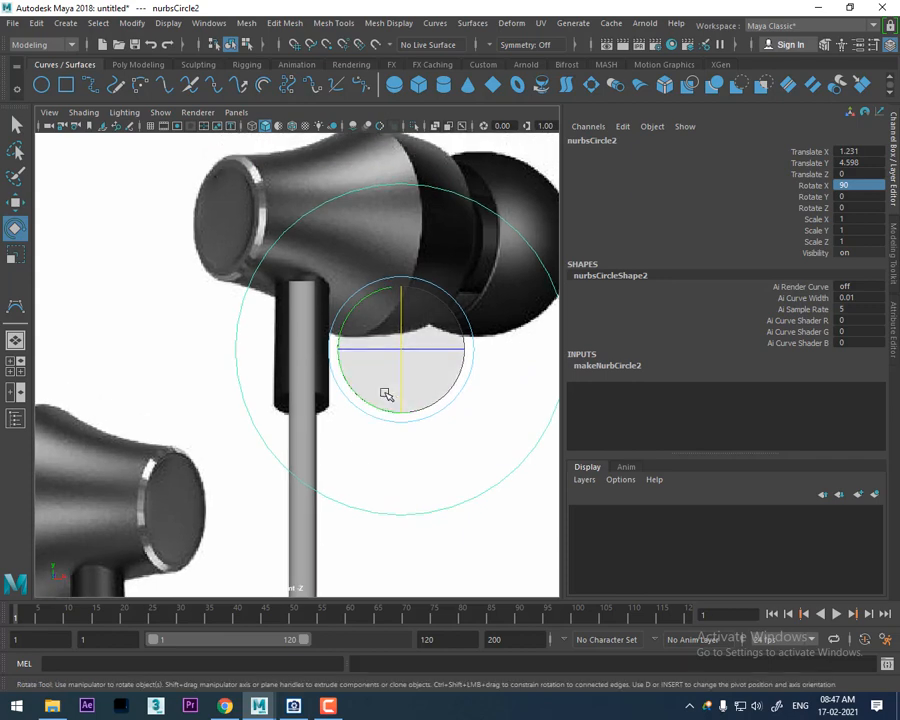
key("r")
left_click_drag(401, 351, 280, 476)
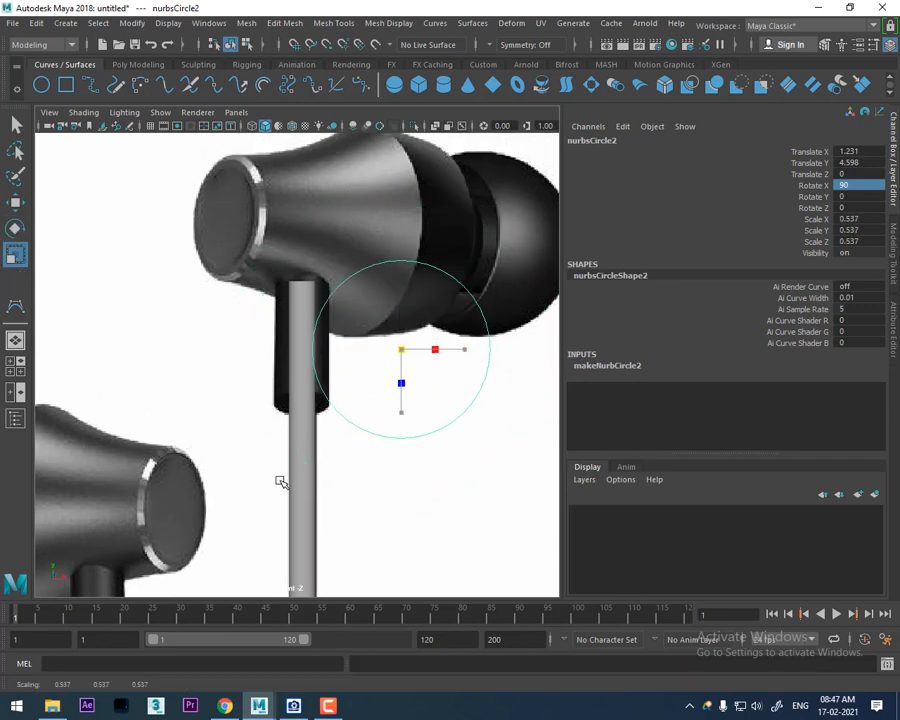
key("w")
left_click_drag(401, 361, 218, 424)
key("r")
key("w")
middle_click_drag(342, 366, 386, 378, "alt")
right_click_drag(386, 378, 432, 356, "alt")
left_click_drag(432, 356, 424, 355)
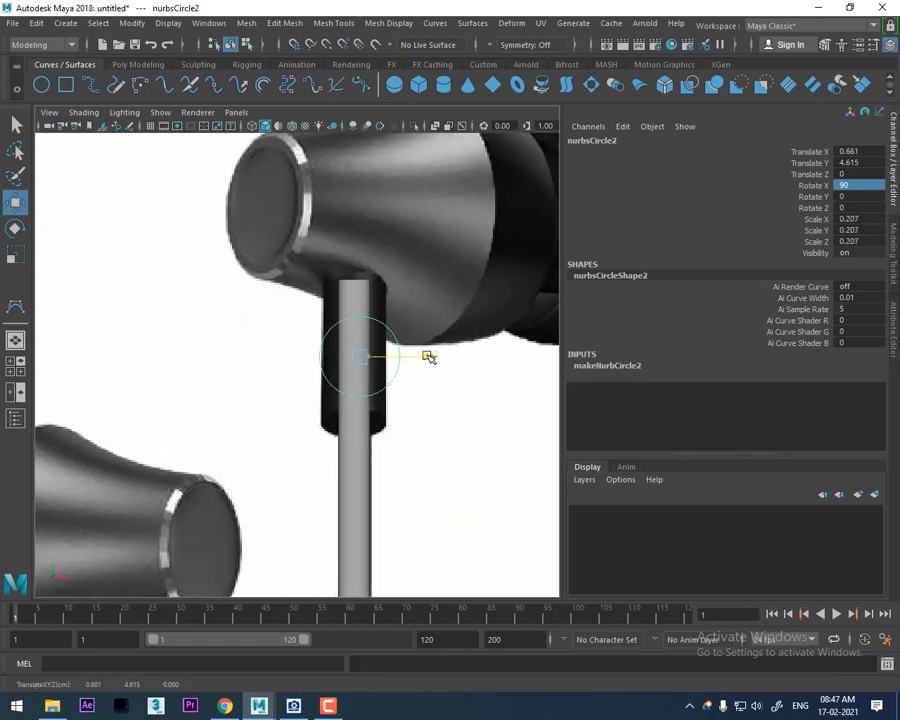
- Scale the circle to about 0.163 to match the sleeve's width and centre it on the sleeve at about X 0.632
key("r")
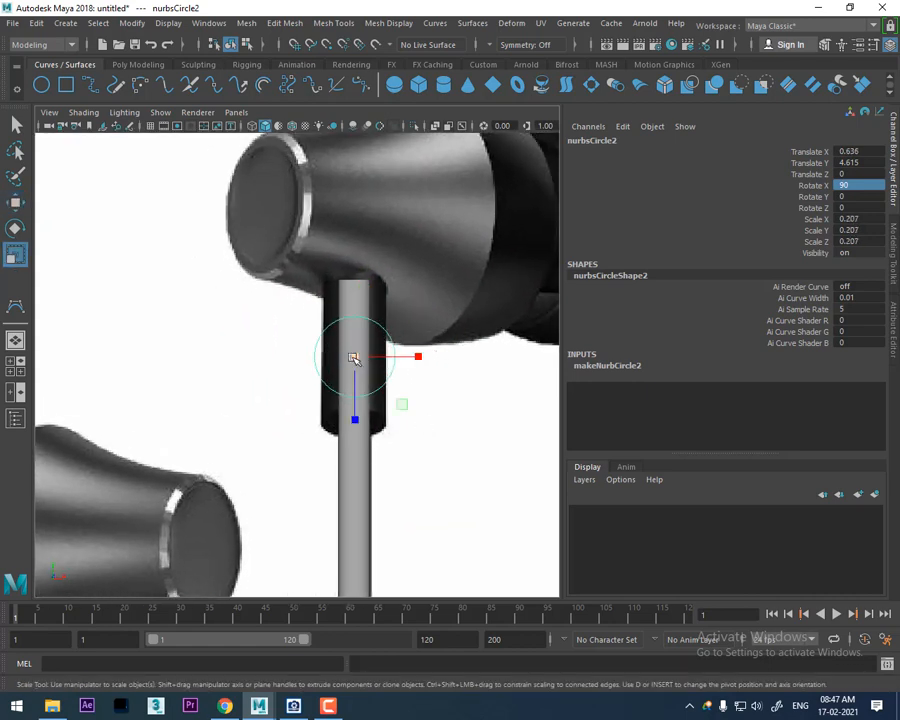
mouse_move(353, 358)
left_mouse_down()
mouse_move(346, 368)
mouse_move(354, 364)
left_mouse_up()
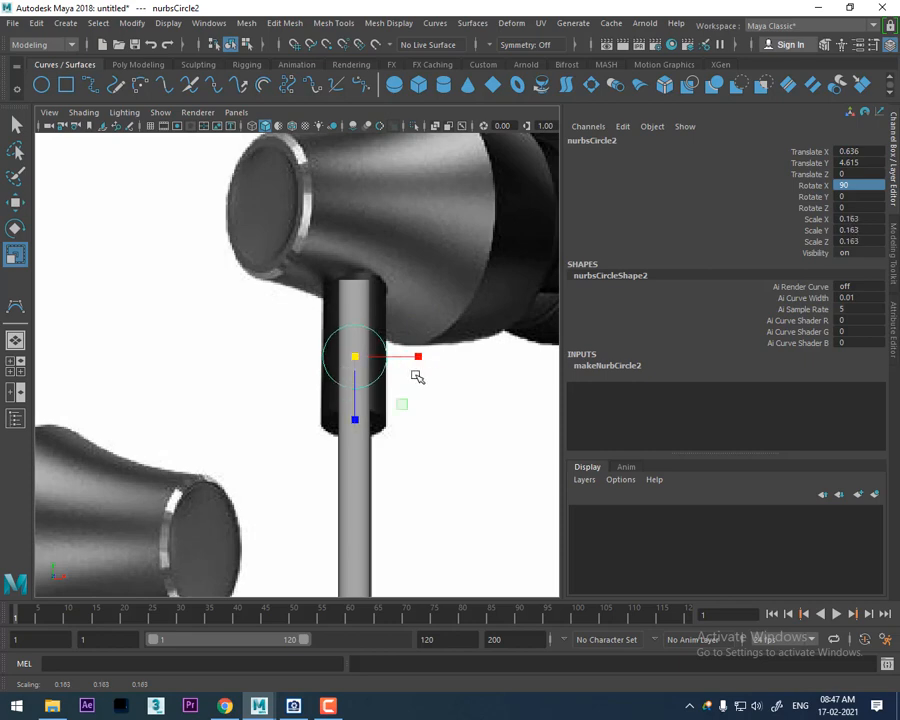
key("w")
left_click_drag(426, 362, 424, 360)
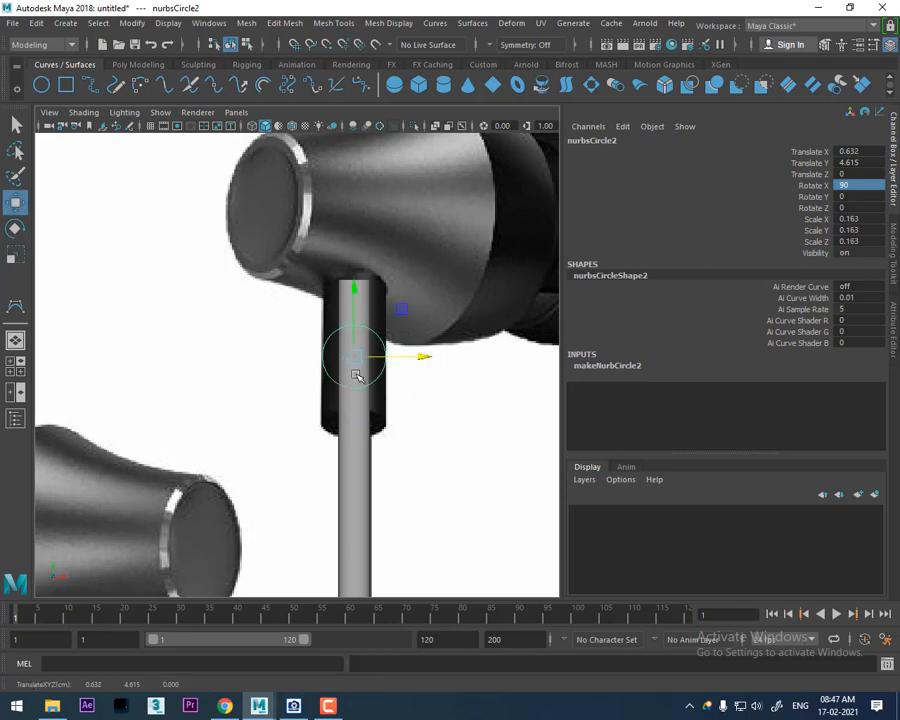
- Lay the sleeve circle flat again by setting its Rotate X to 0
double_click(850, 186)
type("0")
key("Return")
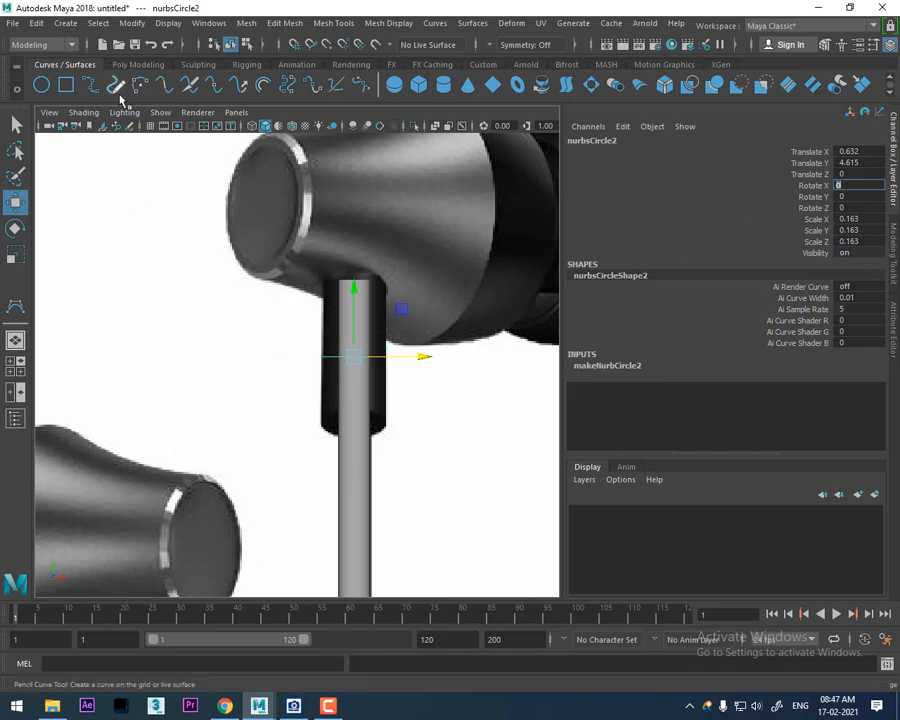
- Draw a straight CV curve up the centre of the upper earphone's sleeve, from its lower end to its upper end
left_click(62, 22)
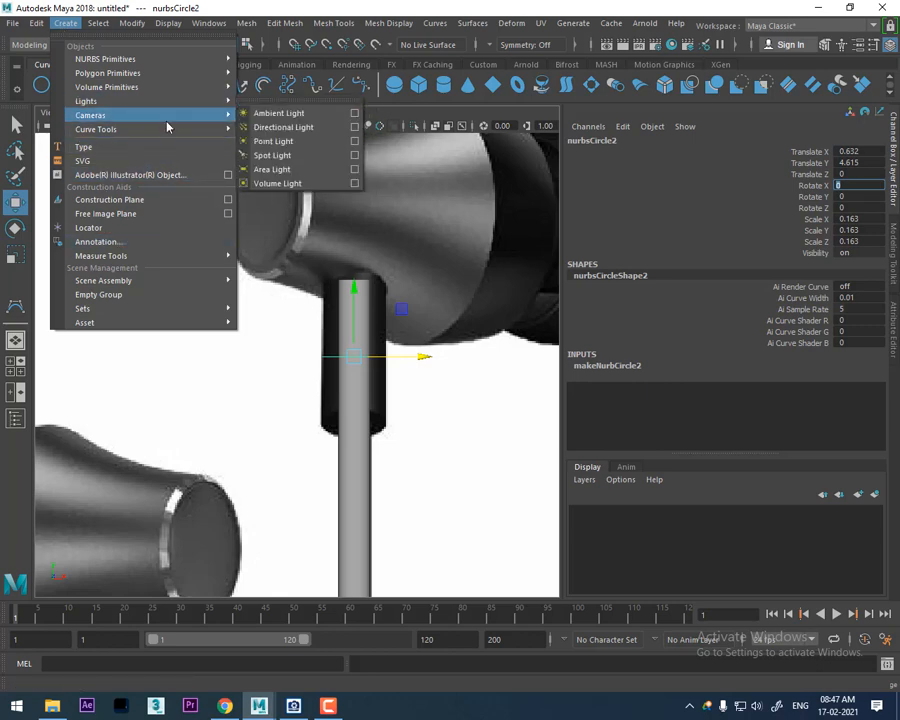
mouse_move(166, 129)
left_click(245, 100)
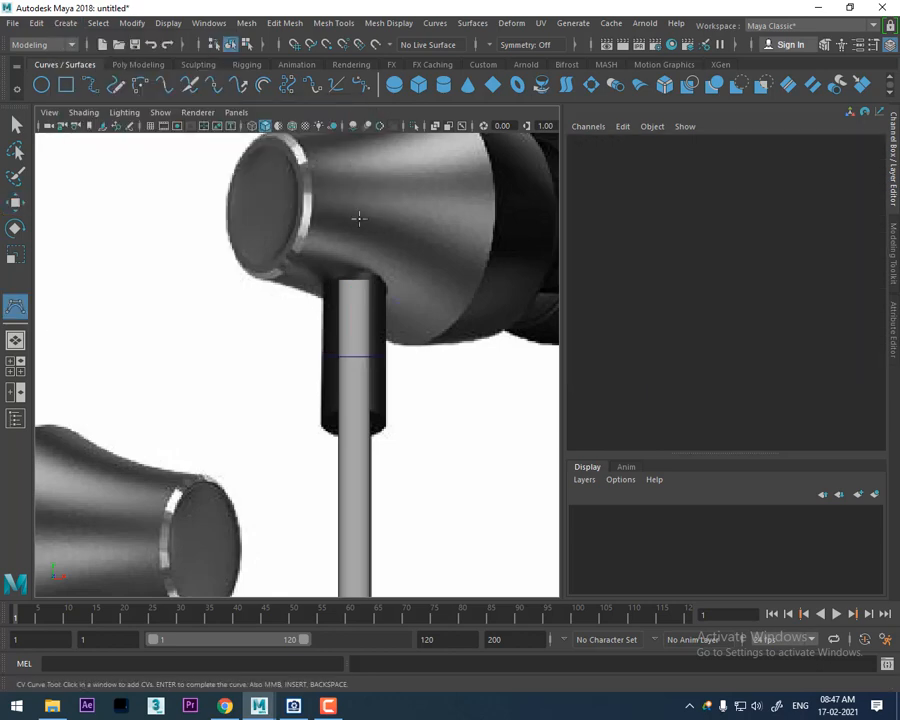
left_click(352, 430)
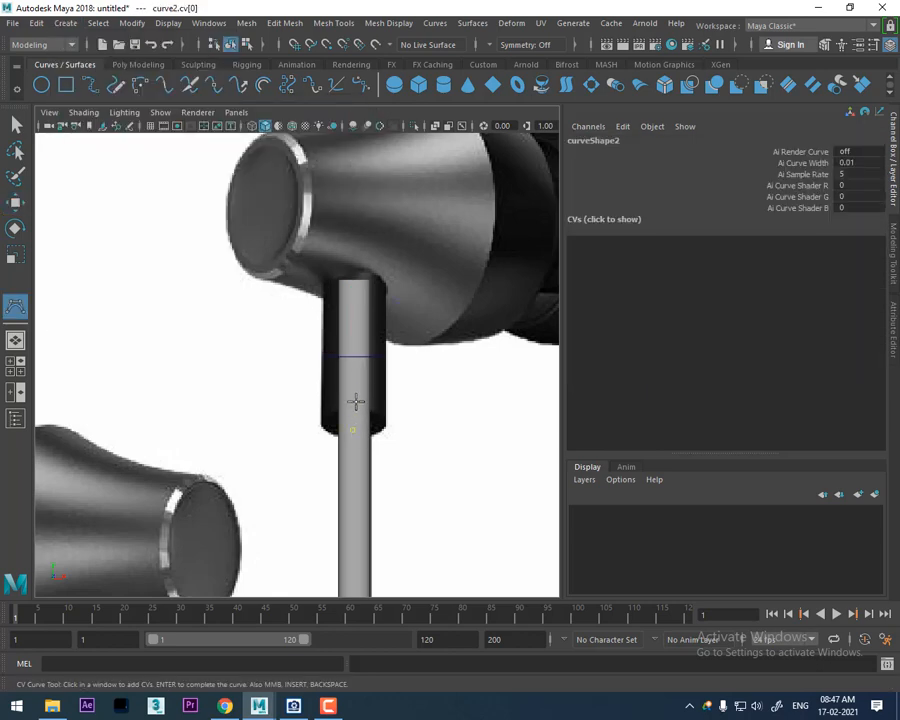
left_click(354, 358)
left_click(353, 310)
key("w")
- Select the sleeve circle and its curve, hide all unselected objects and switch to the perspective view
left_click(372, 358)
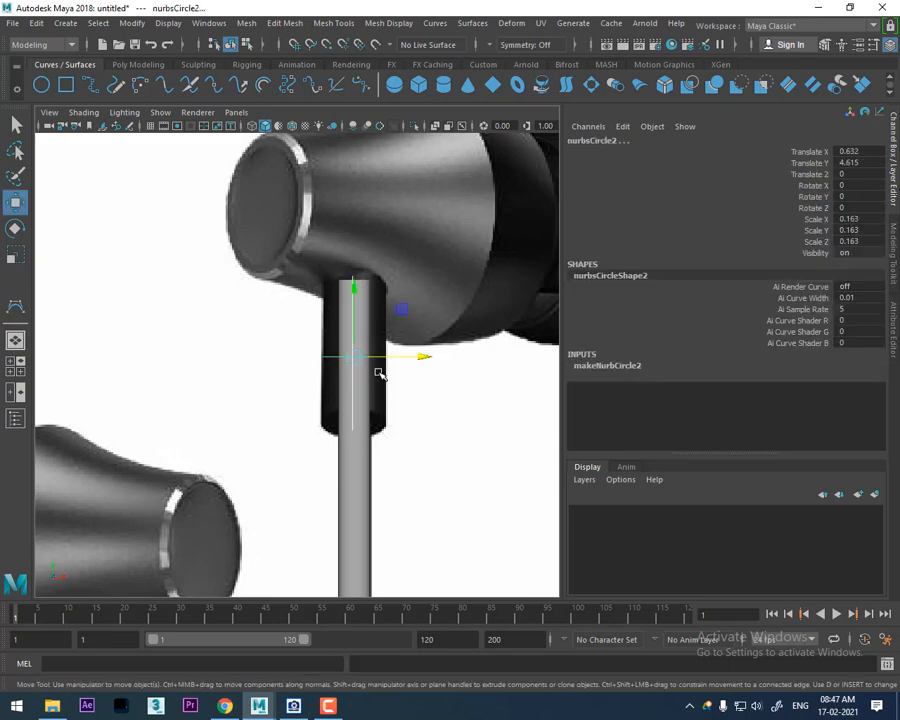
key("alt+h")
left_click_drag(356, 433, 290, 430, "alt")
key("space")
left_click(414, 386)
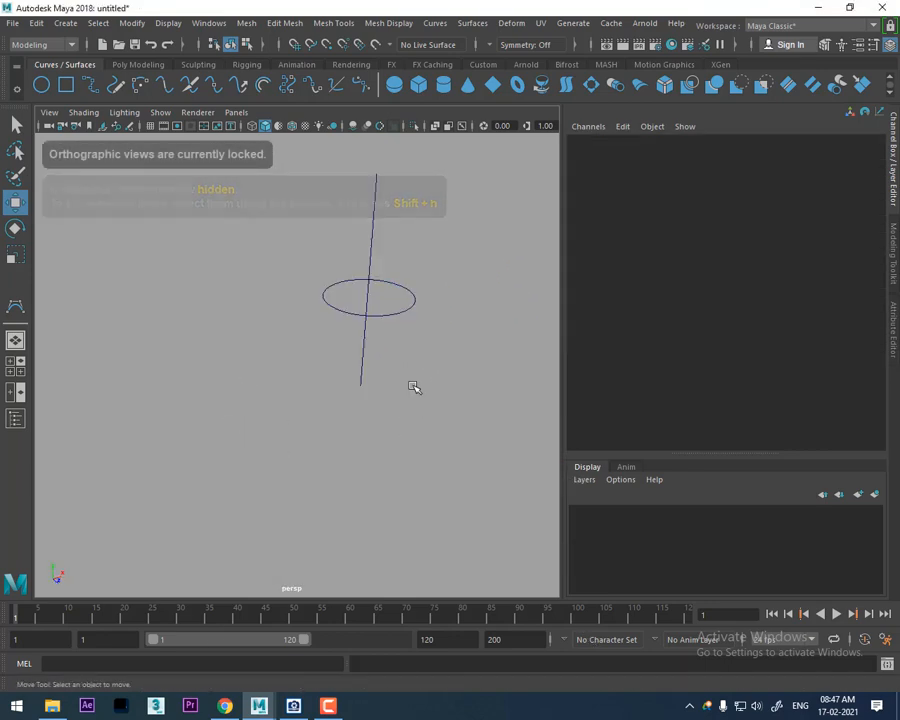
- Try to extrude the sleeve circle and curve as a NURBS tube with the At path, Component and Profile normal options
left_click(365, 345)
left_click_drag(410, 300, 398, 356)
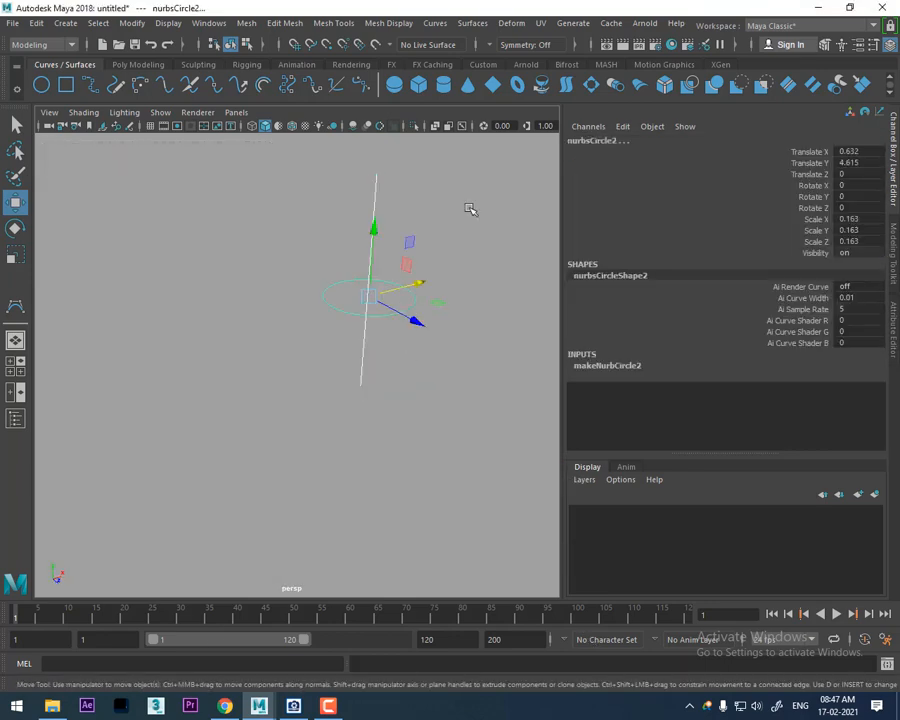
left_click(472, 23)
left_click(607, 119)
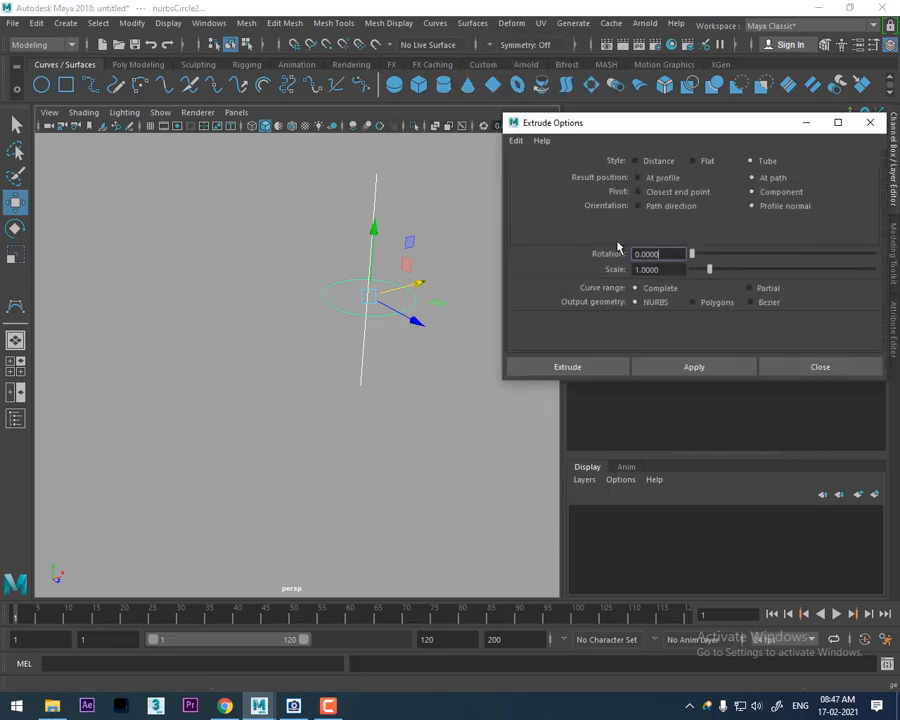
left_click(692, 367)
left_click_drag(450, 397, 478, 434, "alt")
right_click_drag(462, 415, 382, 362, "alt")
- Select the circle first, add the sleeve curve, and extrude the circle along it as a NURBS tube
left_click(408, 327)
left_click_drag(408, 327, 368, 370)
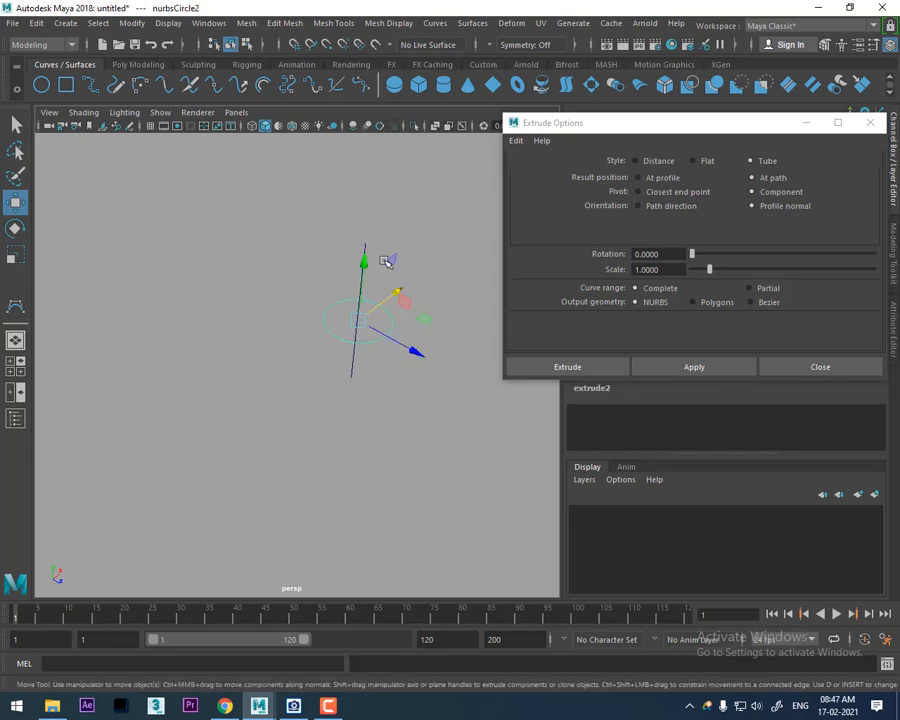
left_click_drag(386, 213, 356, 256)
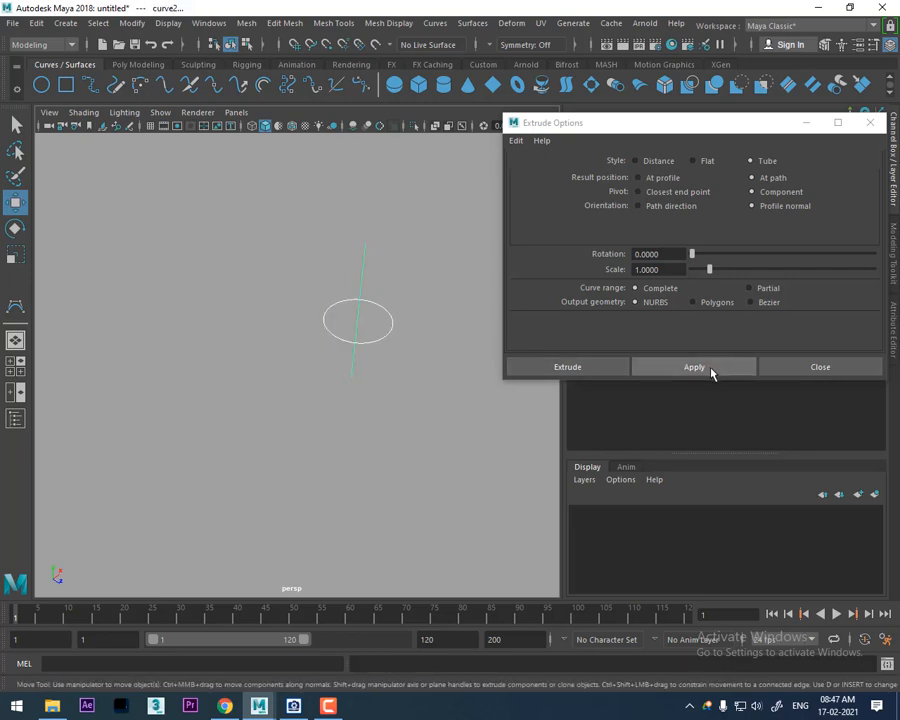
left_click(711, 370)
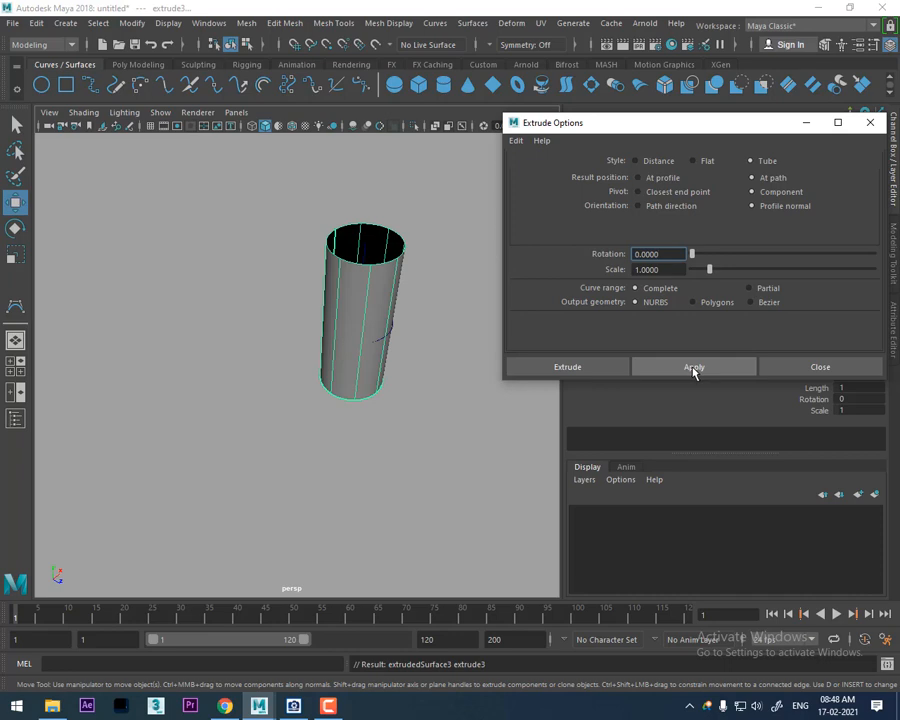
- Examine the extruded sleeve tube in perspective, checking its side surface and both open ends
middle_click_drag(398, 344, 364, 377, "alt")
right_click_drag(364, 377, 385, 381, "alt")
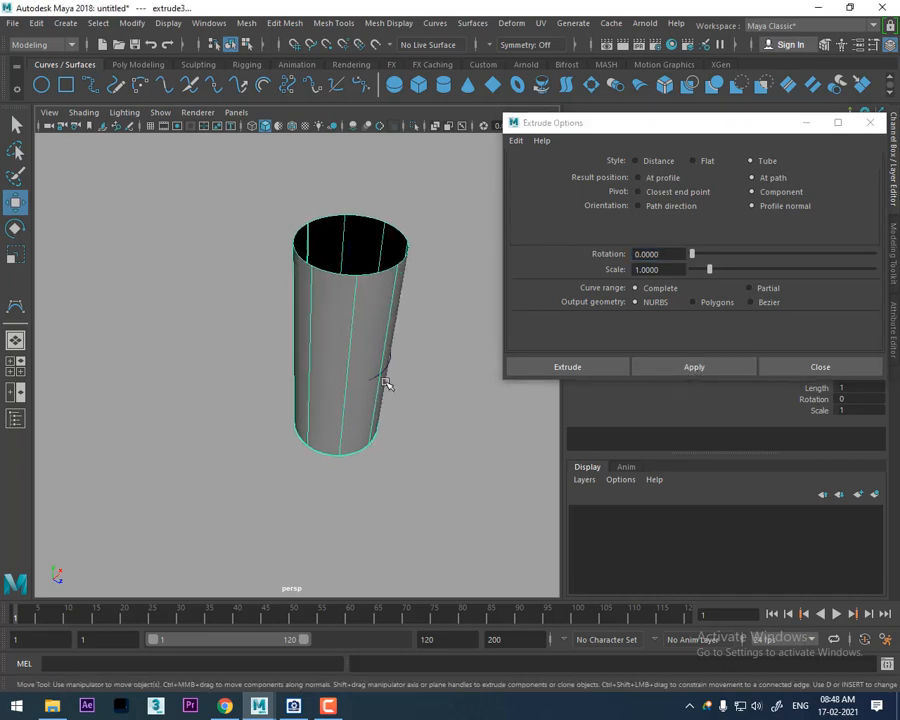
middle_click_drag(385, 381, 336, 404, "alt")
right_click_drag(336, 404, 357, 408, "alt")
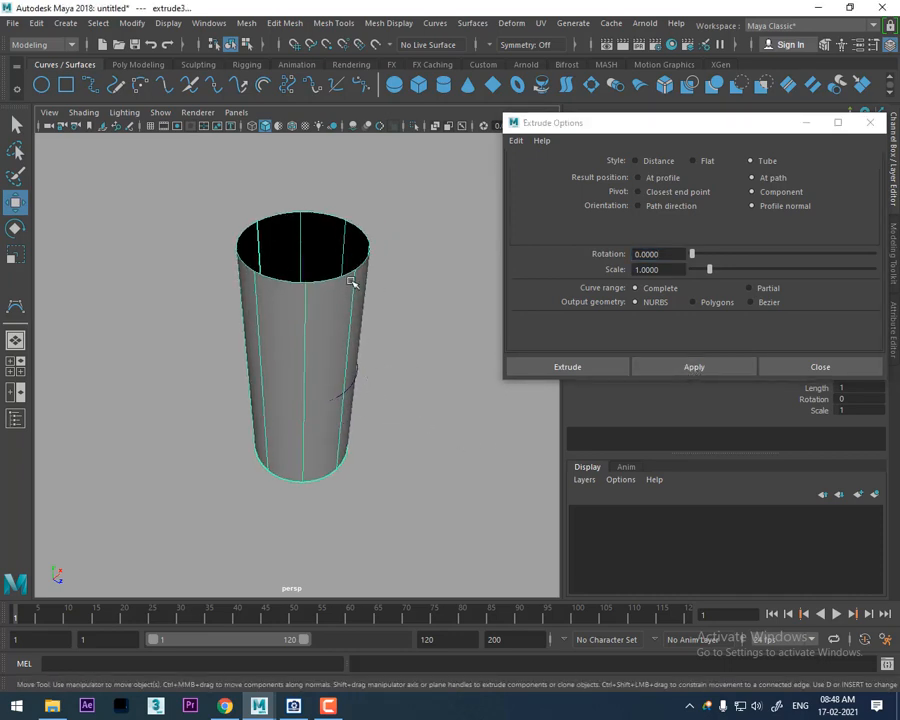
left_click_drag(352, 283, 382, 397, "alt")
left_click(380, 362)
left_click(358, 307)
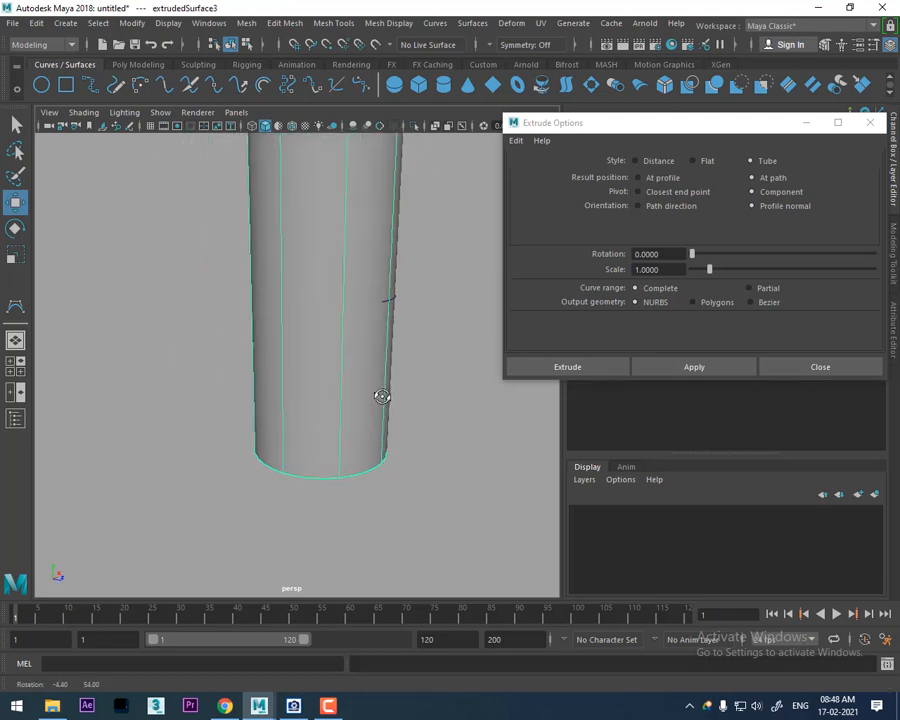
right_click_drag(381, 396, 366, 347, "alt")
mouse_move(366, 347)
left_mouse_down("alt")
mouse_move(376, 360)
mouse_move(371, 349)
left_mouse_up("alt")
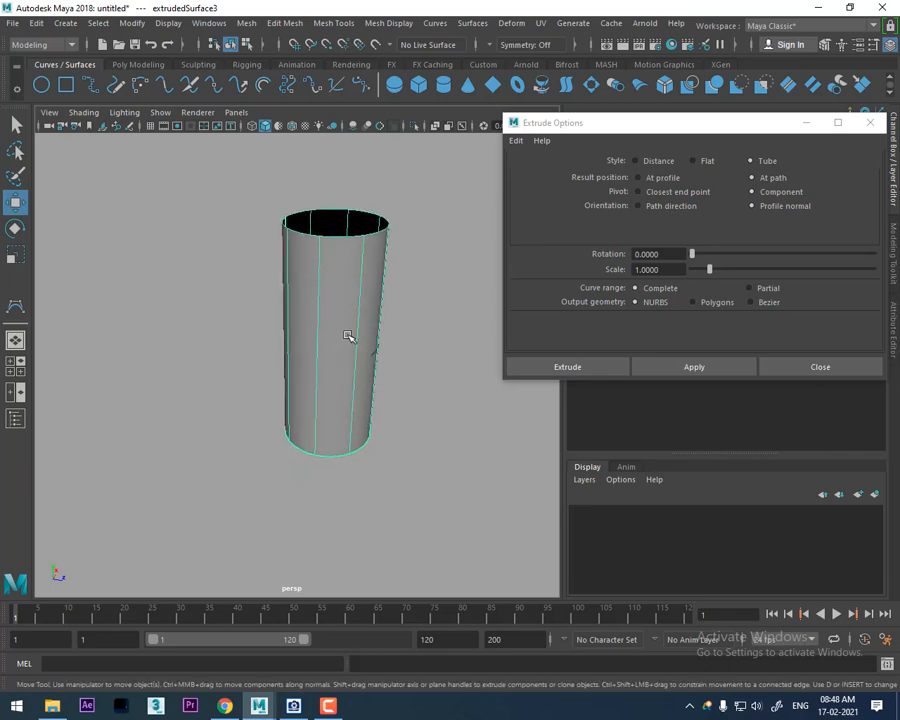
left_click_drag(342, 328, 389, 337, "alt")
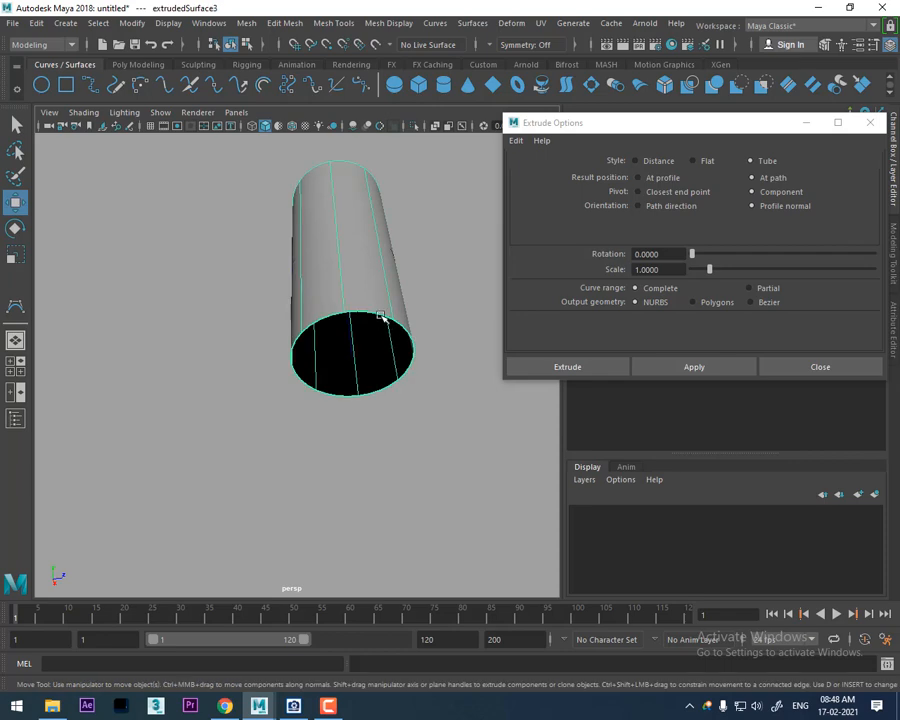
- Close the extrude options, pick the isoparm at the sleeve tube's open end, and detach the surface there
left_click(806, 368)
left_click(438, 342)
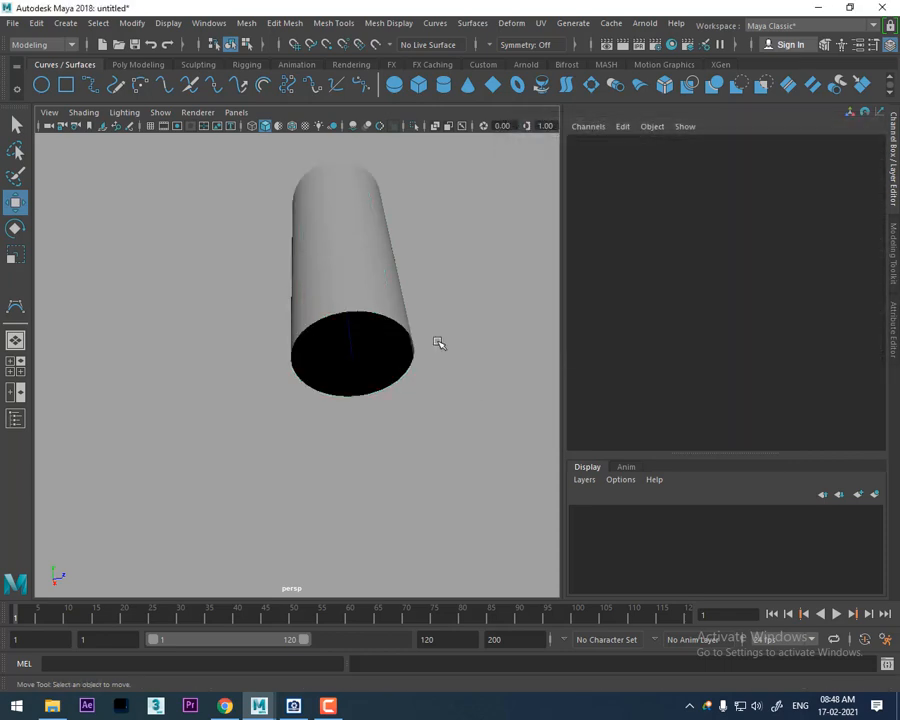
left_click(397, 320)
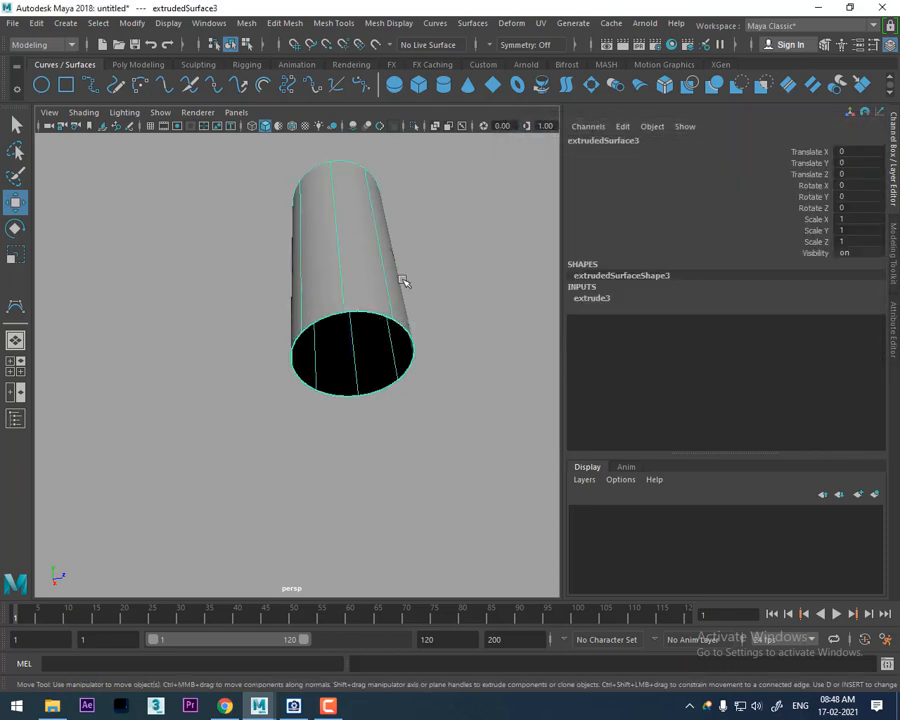
right_click_drag(349, 264, 355, 220)
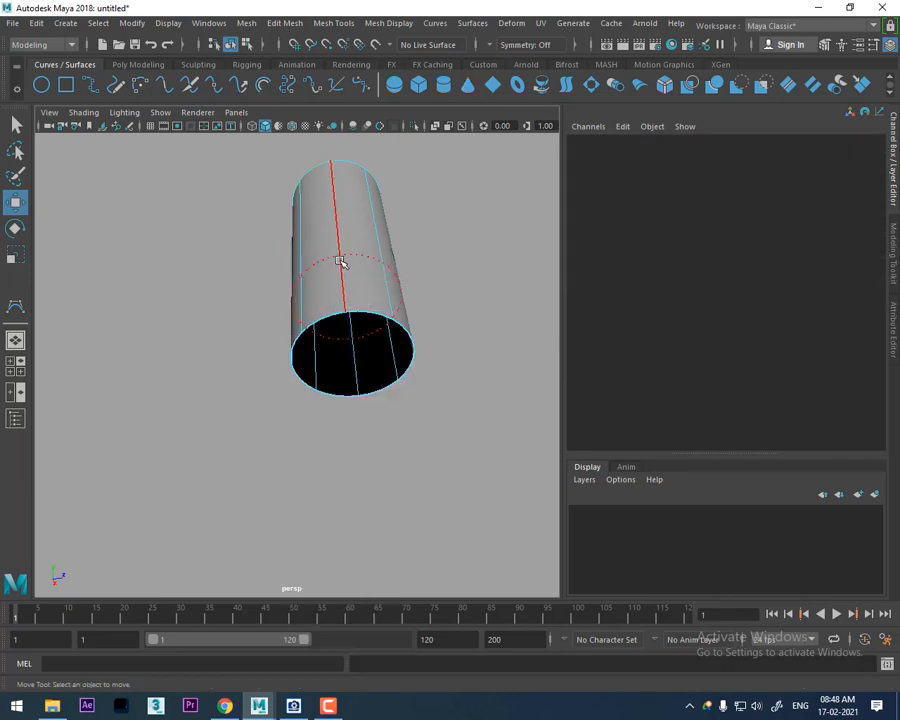
left_click(340, 262)
left_click(371, 312)
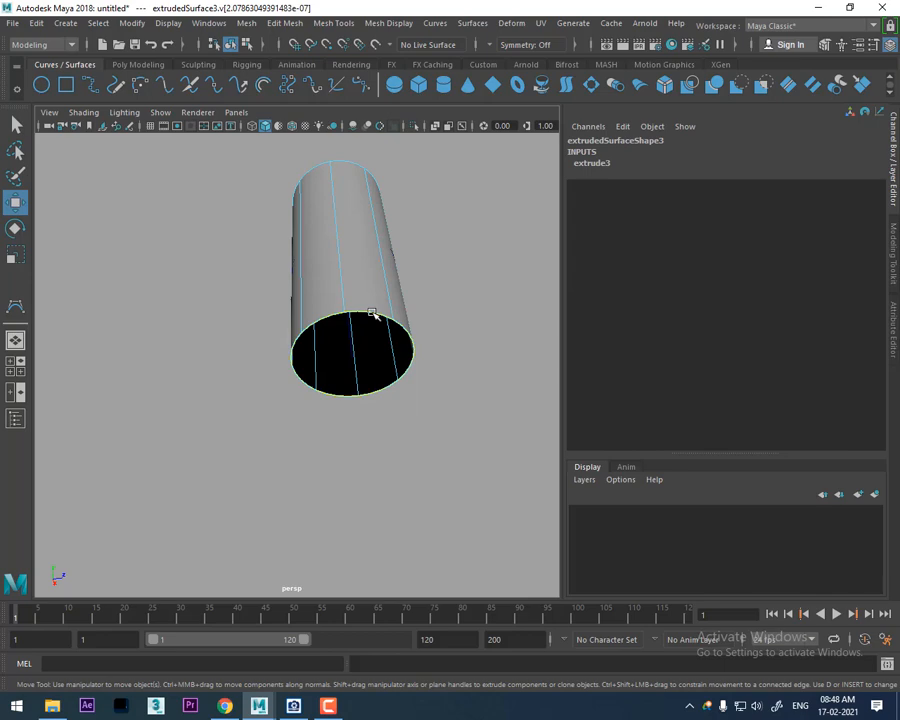
left_click(473, 23)
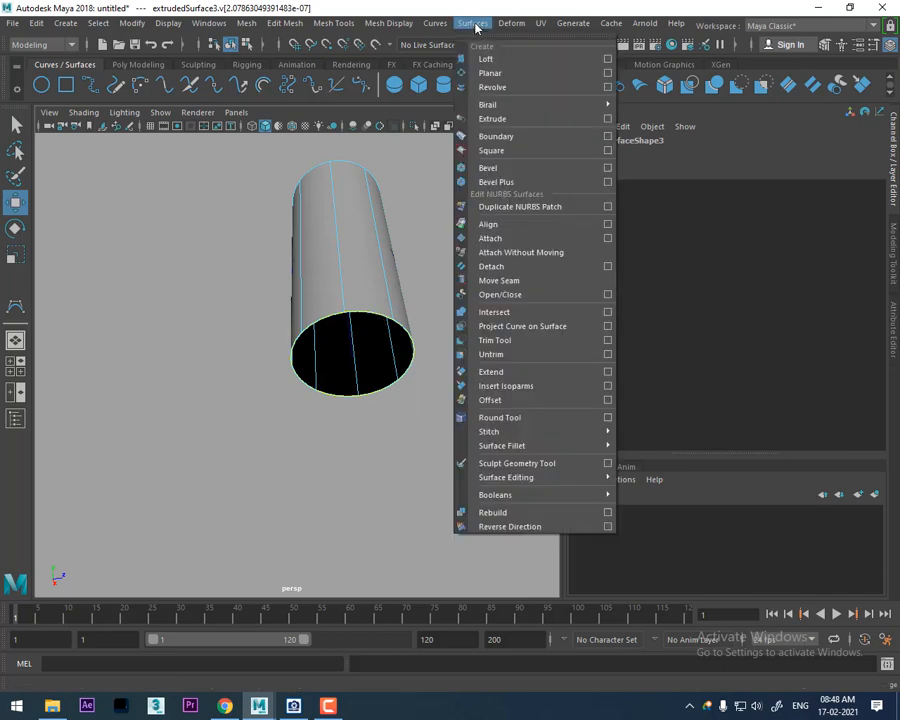
mouse_move(439, 26)
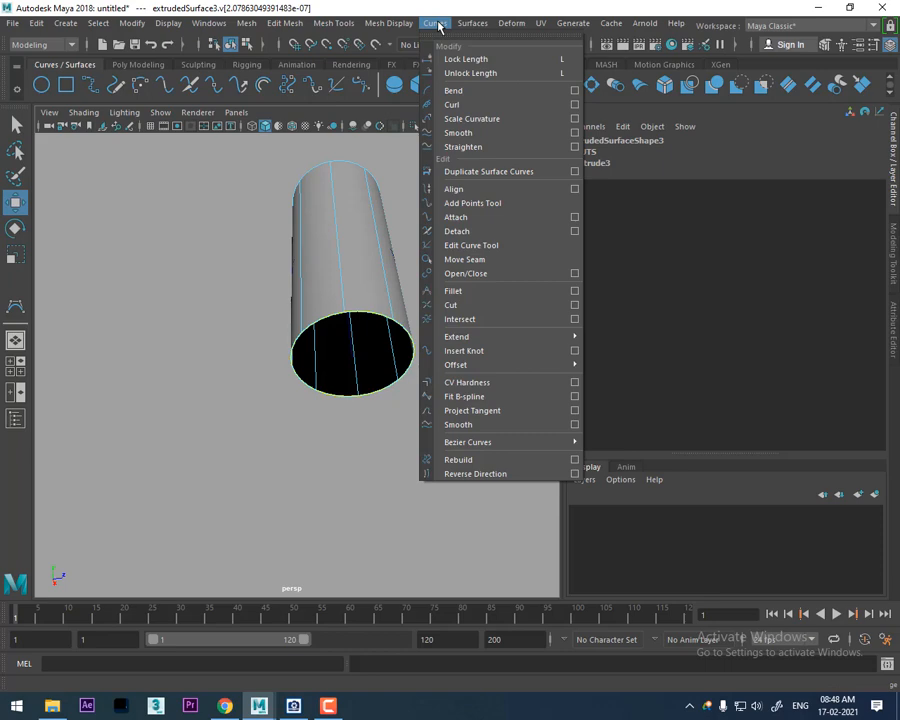
left_click(464, 236)
left_click(446, 337)
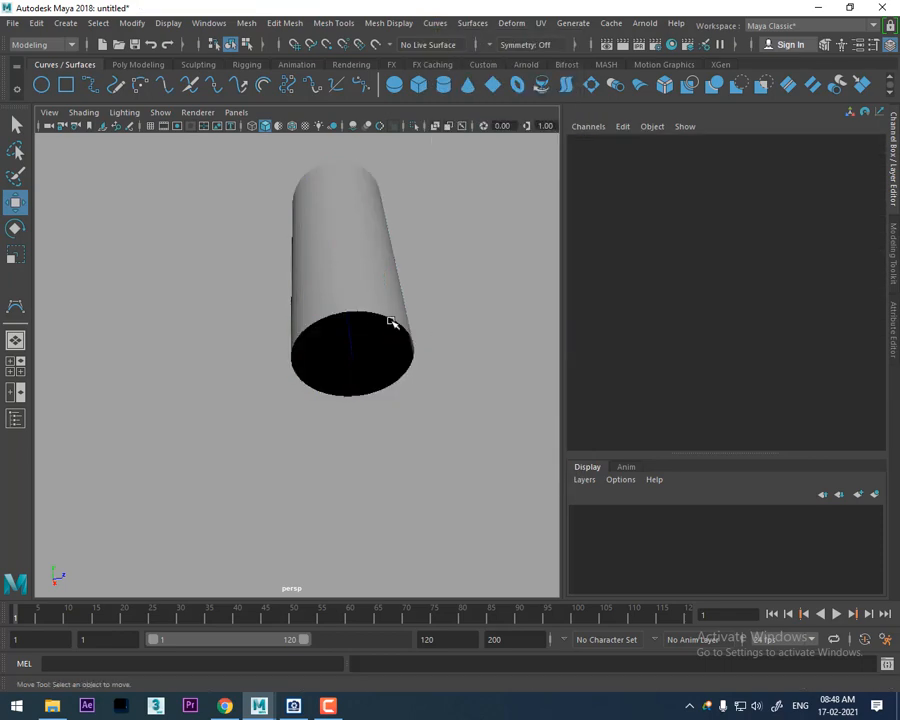
- Select the thin rim piece at the tube's end, hide all unselected objects, and examine the isolated rim closely
left_click(386, 342)
left_click(373, 312)
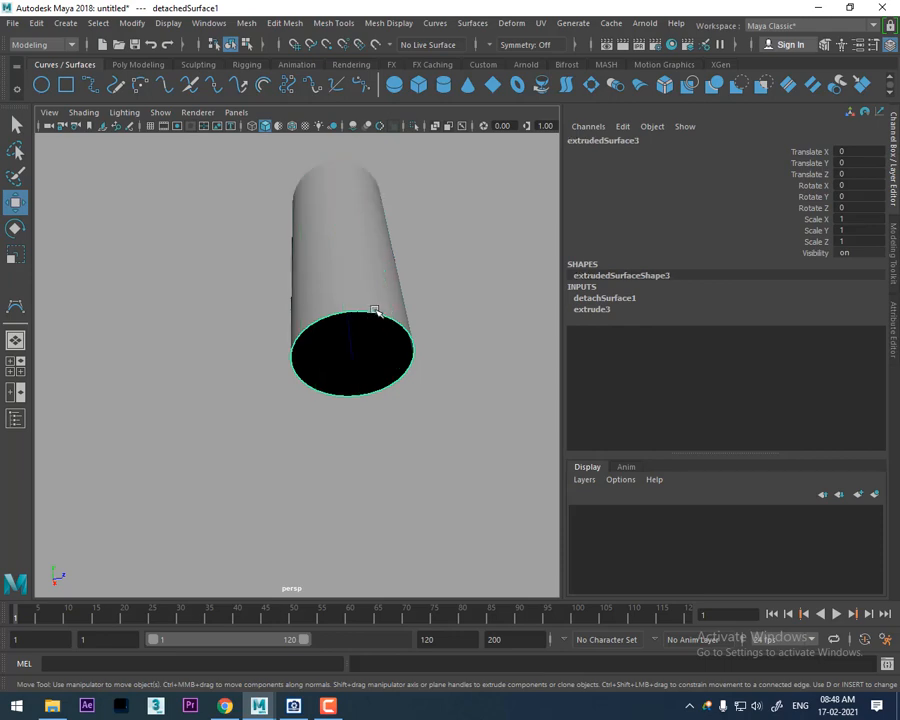
key("alt+h")
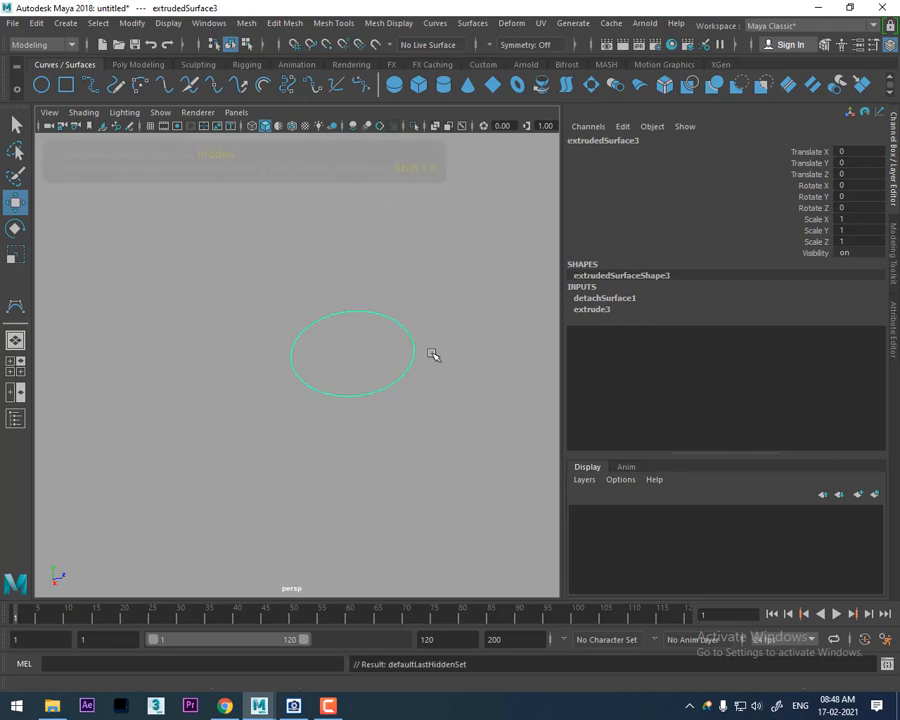
left_click_drag(430, 354, 432, 410, "alt")
scroll(444, 470, "up", 4)
scroll(418, 460, "up", 5)
left_click_drag(450, 494, 393, 396, "alt")
left_click(380, 462)
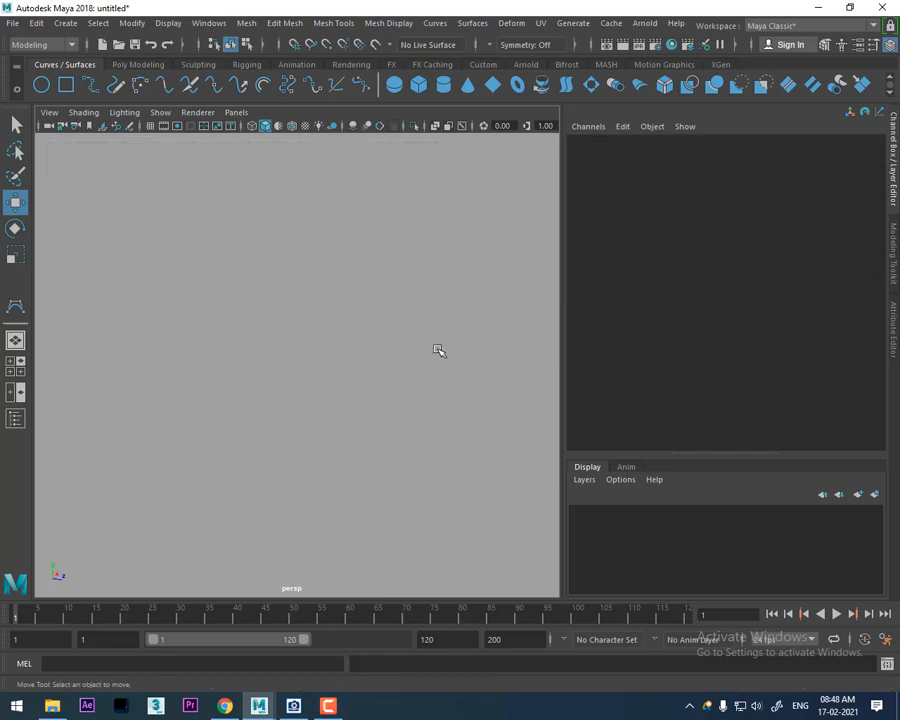
left_click_drag(436, 352, 421, 499)
left_click(374, 480)
left_click_drag(396, 447, 373, 551)
scroll(398, 450, "down", 4)
left_click_drag(402, 440, 368, 418, "alt")
scroll(366, 518, "up", 3)
scroll(370, 445, "up", 5)
scroll(372, 438, "down", 3)
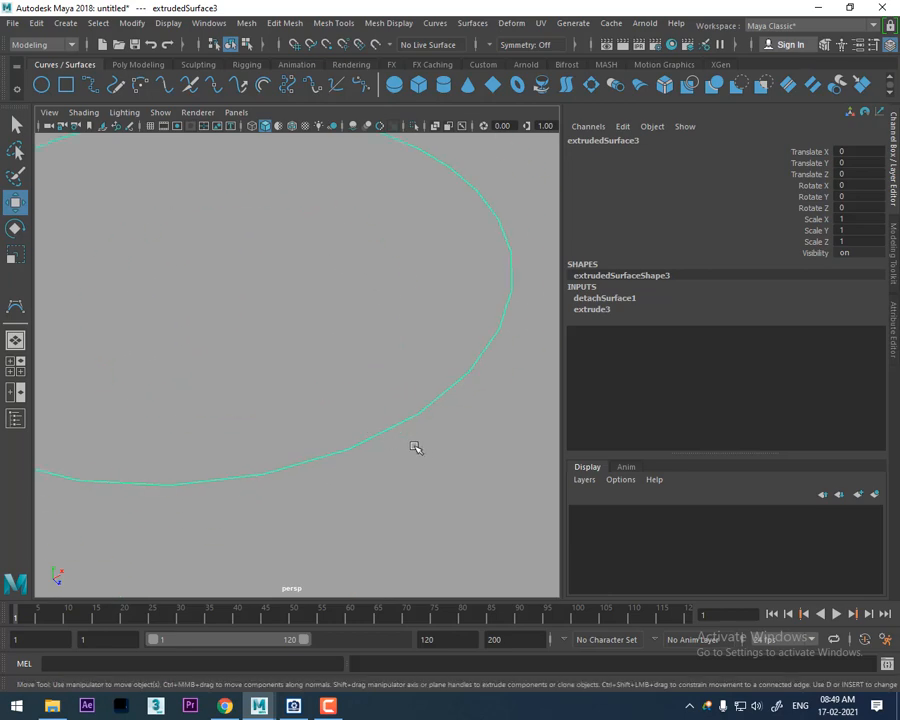
- Undo the recent selections and the hiding of the unselected objects
left_click(403, 425)
key("ctrl+z")
key("ctrl+z")
key("ctrl+z")
key("ctrl+z")
key("ctrl+z")
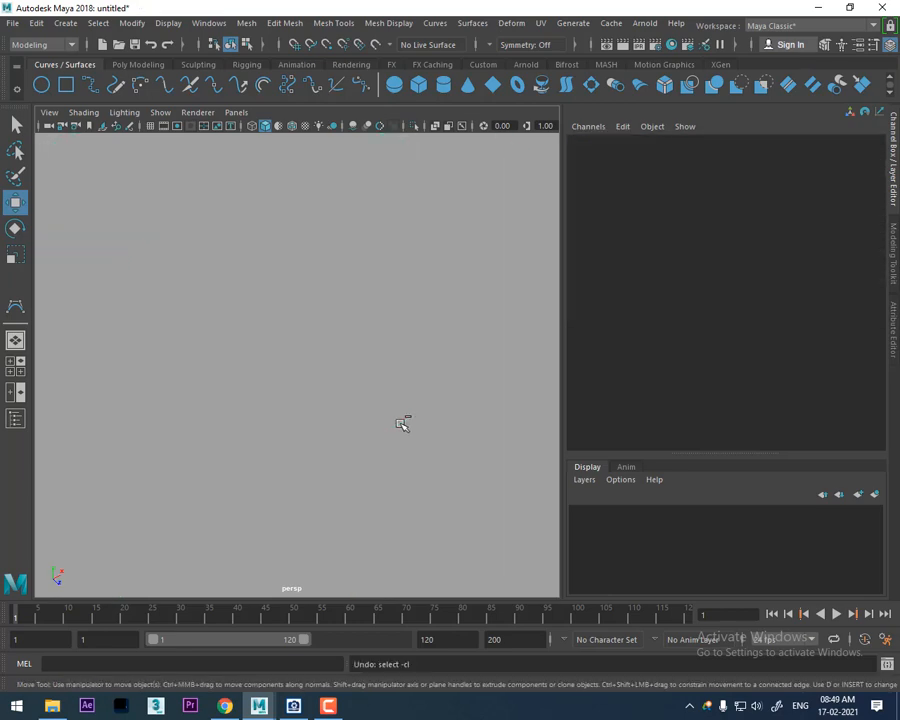
key("ctrl+z")
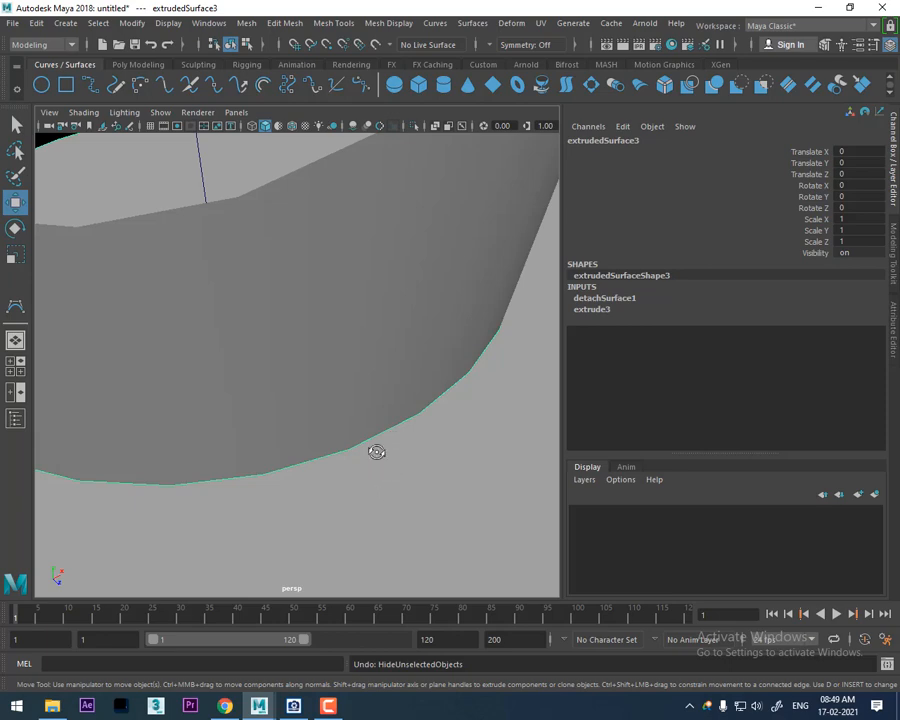
- Examine the sleeve tube from several angles, selecting its surface and its profile circle to check how they relate
left_click_drag(376, 451, 458, 338, "alt")
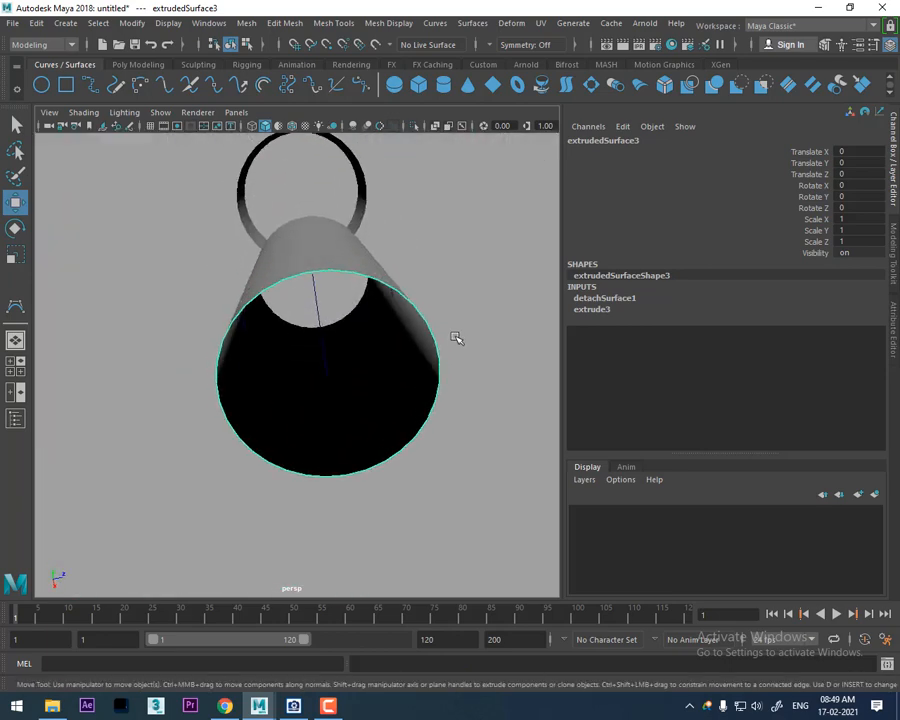
left_click_drag(486, 221, 456, 315, "alt")
left_click(358, 215)
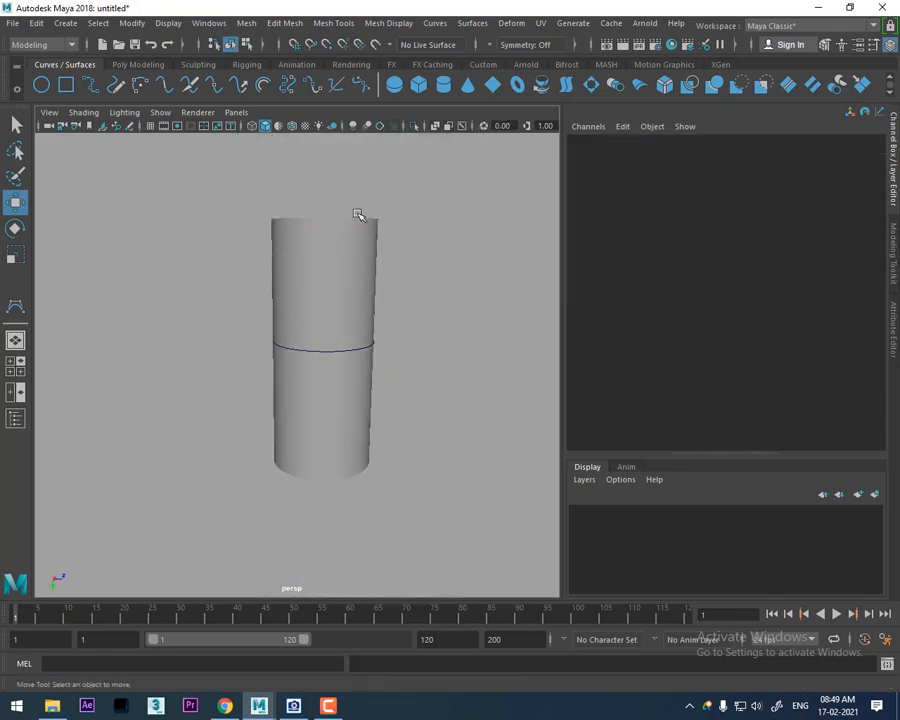
left_click(374, 234)
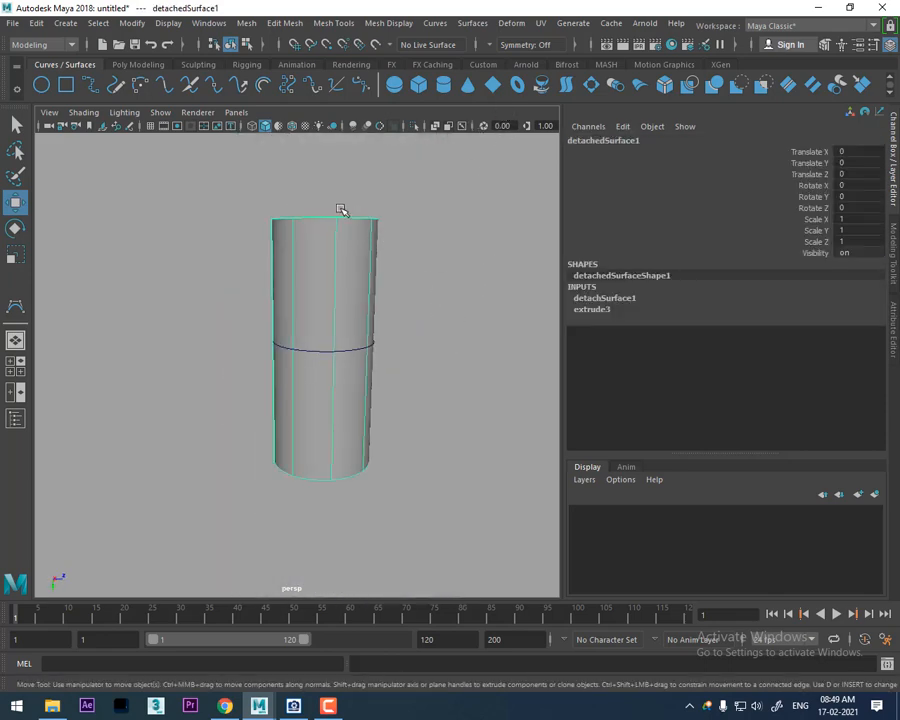
left_click(340, 210)
left_click_drag(340, 210, 376, 254, "alt")
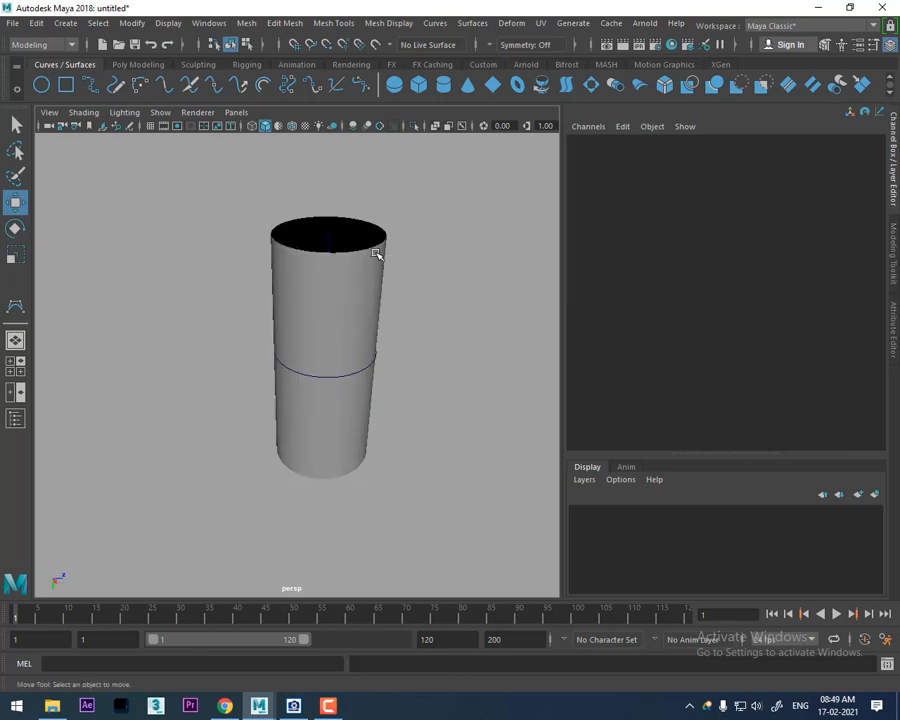
left_click(343, 376)
middle_click_drag(408, 362, 478, 179, "alt")
middle_click_drag(402, 280, 387, 315, "alt")
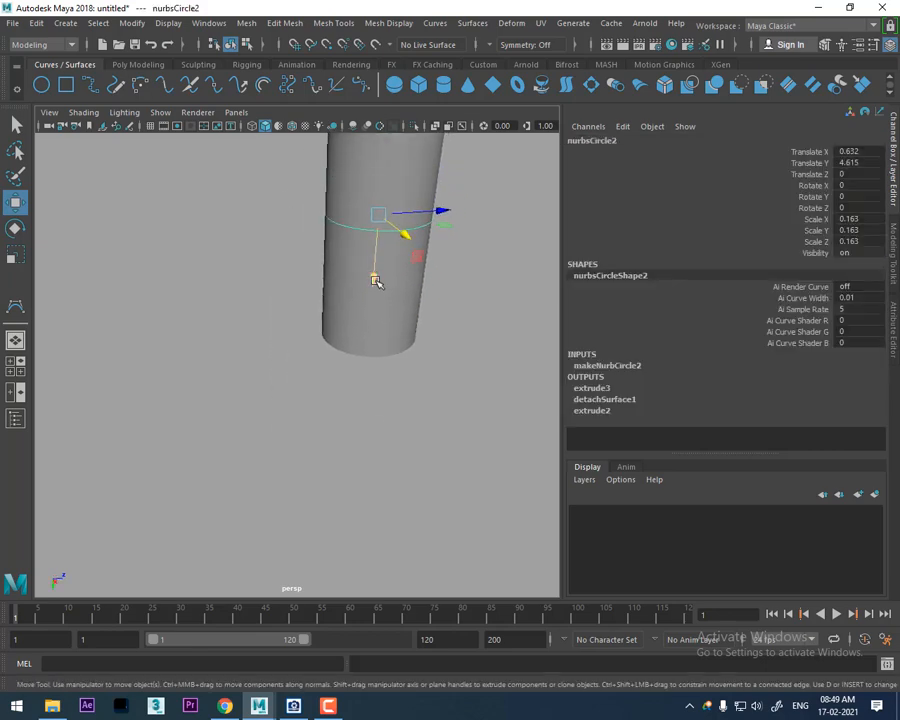
left_click_drag(375, 281, 422, 318)
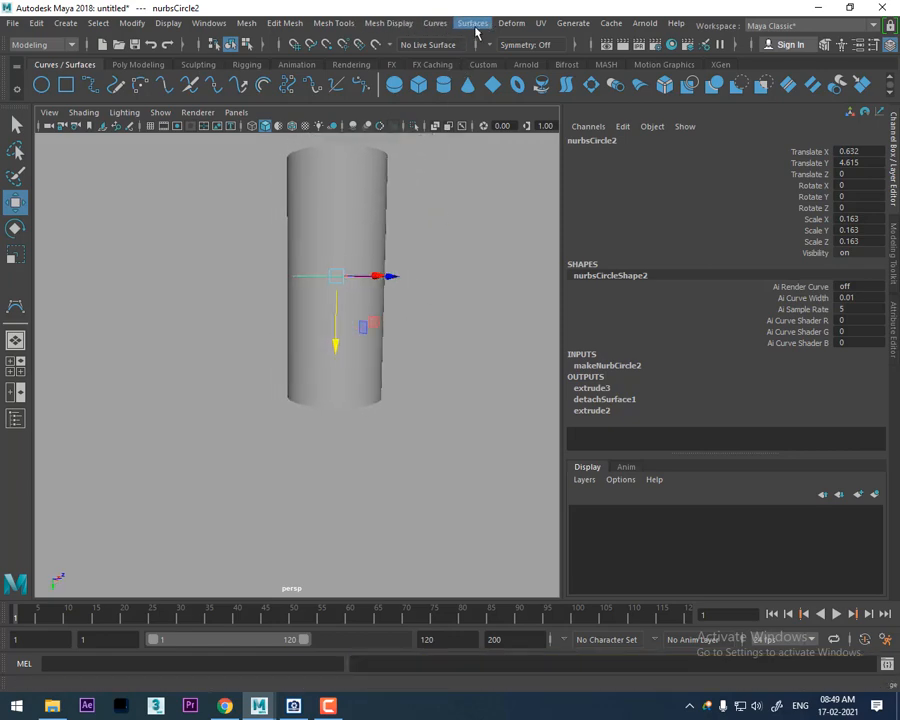
left_click(432, 26)
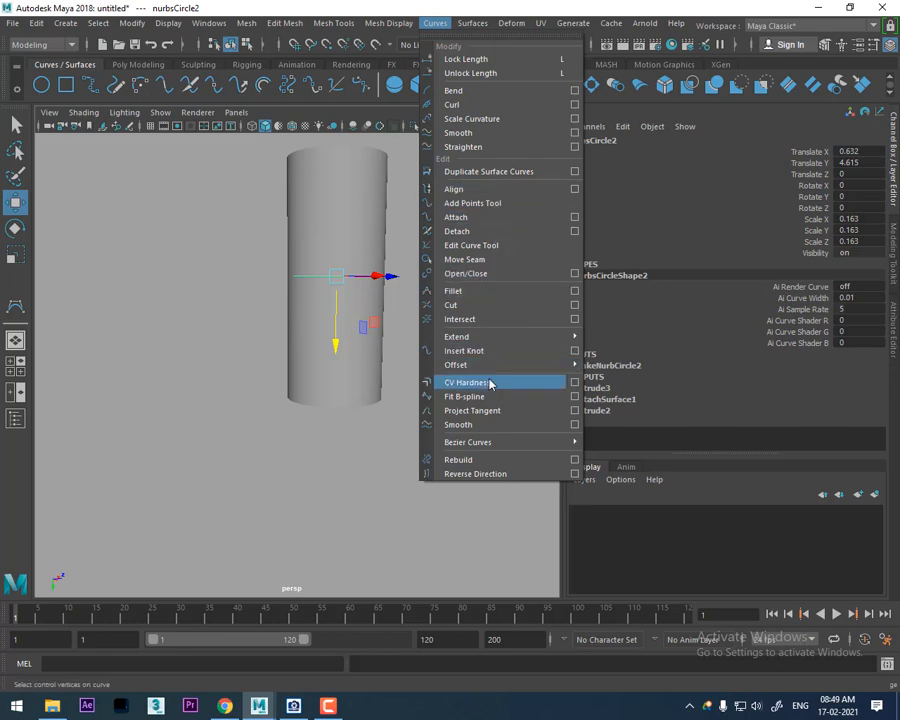
mouse_move(487, 368)
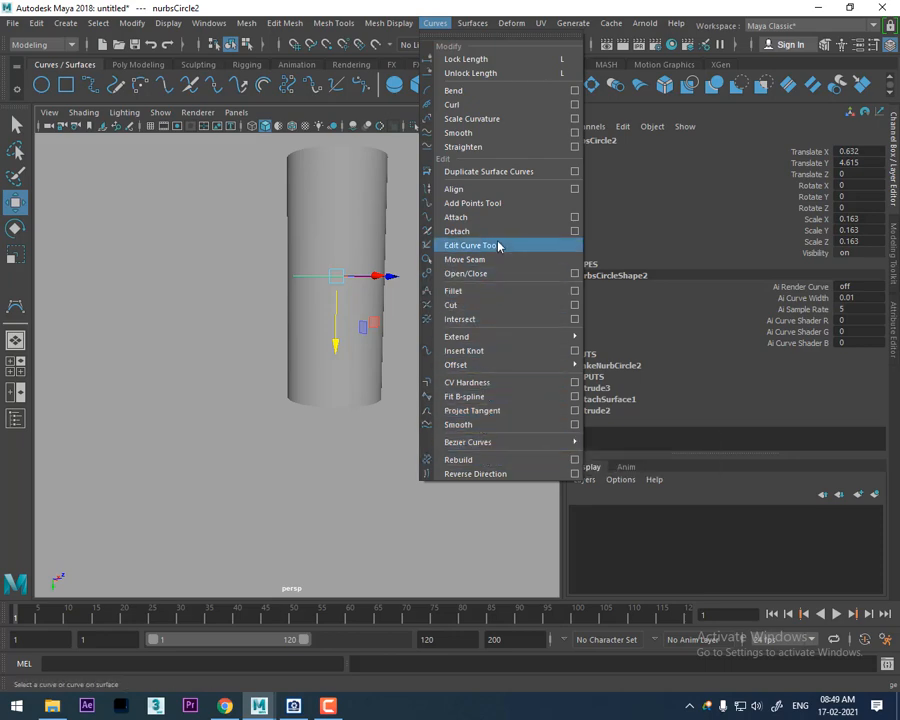
mouse_move(477, 32)
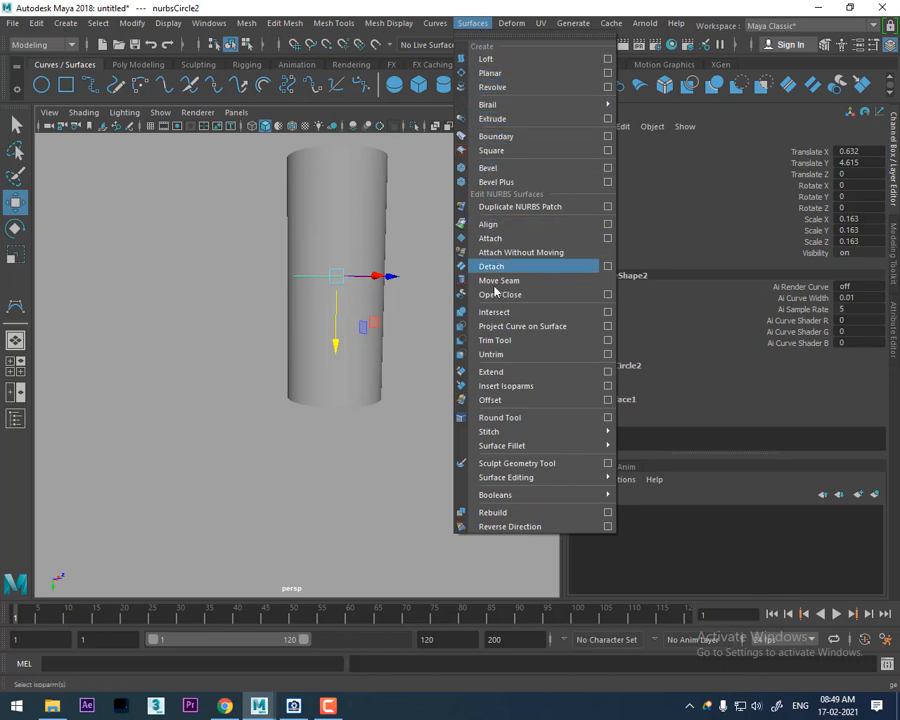
left_click(438, 5)
- Try moving the profile circle sideways and along the tube's length, undoing each move
left_click_drag(354, 424, 435, 359, "alt")
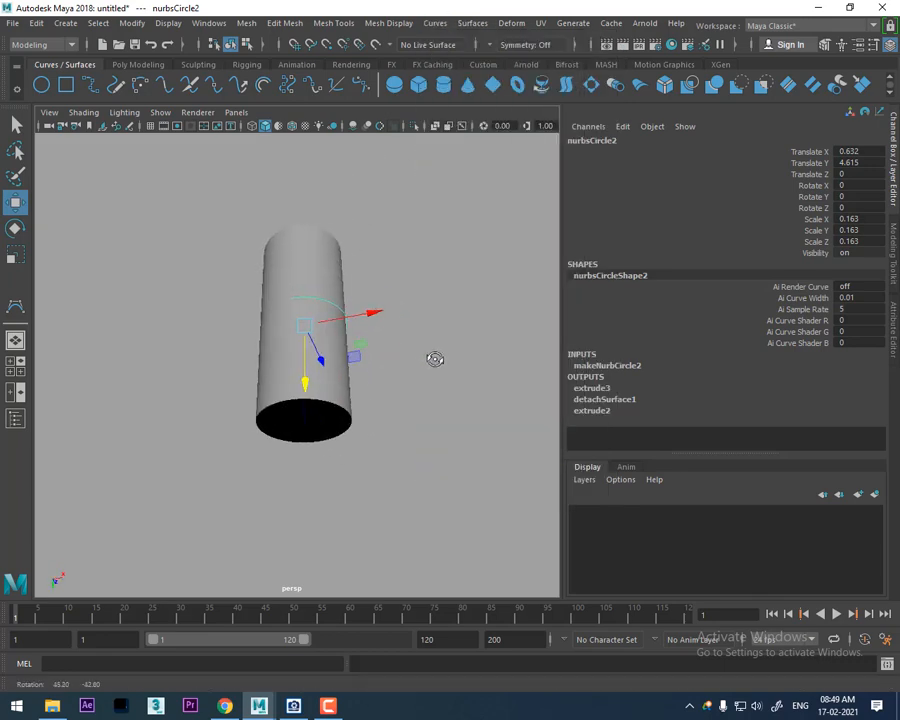
scroll(412, 474, "up", 3)
left_click(343, 425)
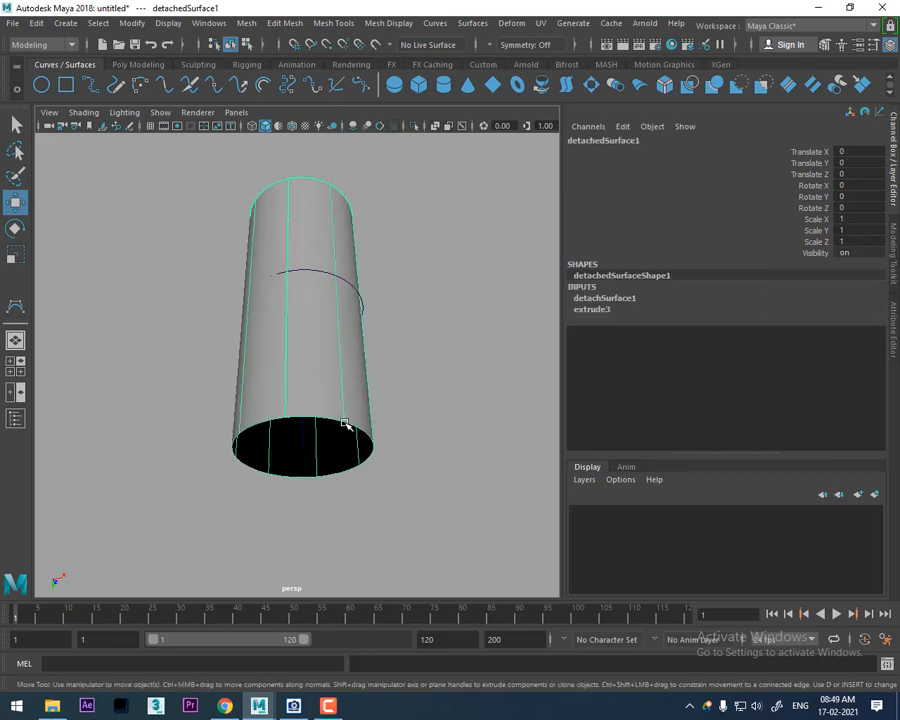
left_click(383, 429)
left_click(361, 430)
left_click_drag(361, 430, 372, 364, "alt")
left_click(344, 313)
left_click_drag(359, 311, 325, 313)
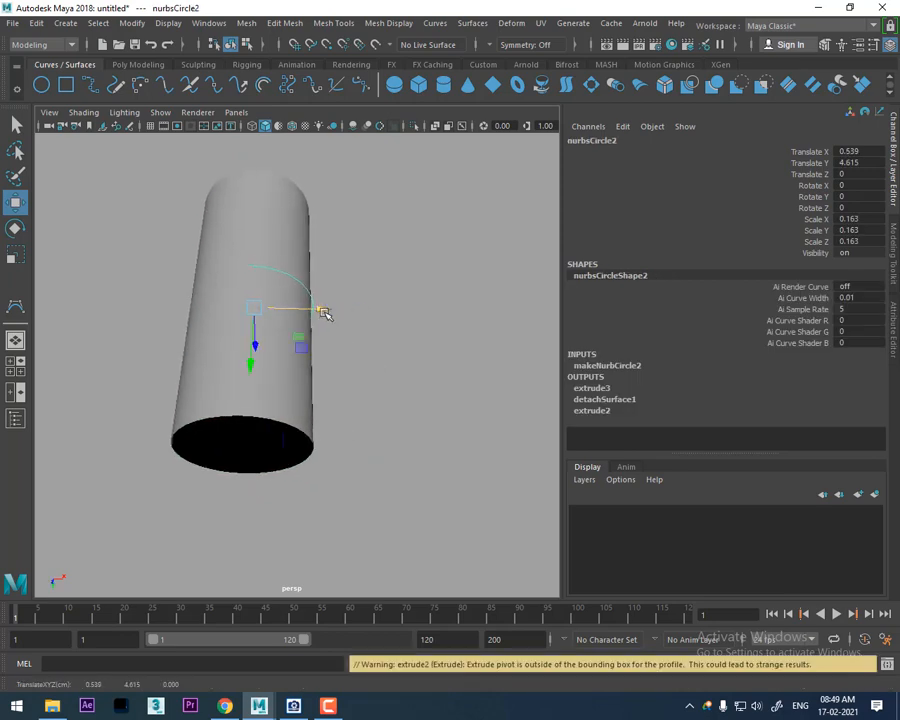
key("ctrl+z")
left_click_drag(283, 371, 286, 434)
key("ctrl+z")
- Duplicate the isoparm at the tube's detached end as a surface curve and fill it with a planar surface
left_click_drag(315, 361, 325, 424, "alt")
middle_click_drag(320, 361, 342, 432, "alt")
scroll(345, 400, "down", 3)
left_click_drag(346, 364, 370, 400, "alt")
middle_click_drag(370, 380, 388, 420, "alt")
left_click(334, 293)
right_click_drag(395, 262, 372, 235)
left_click(335, 241)
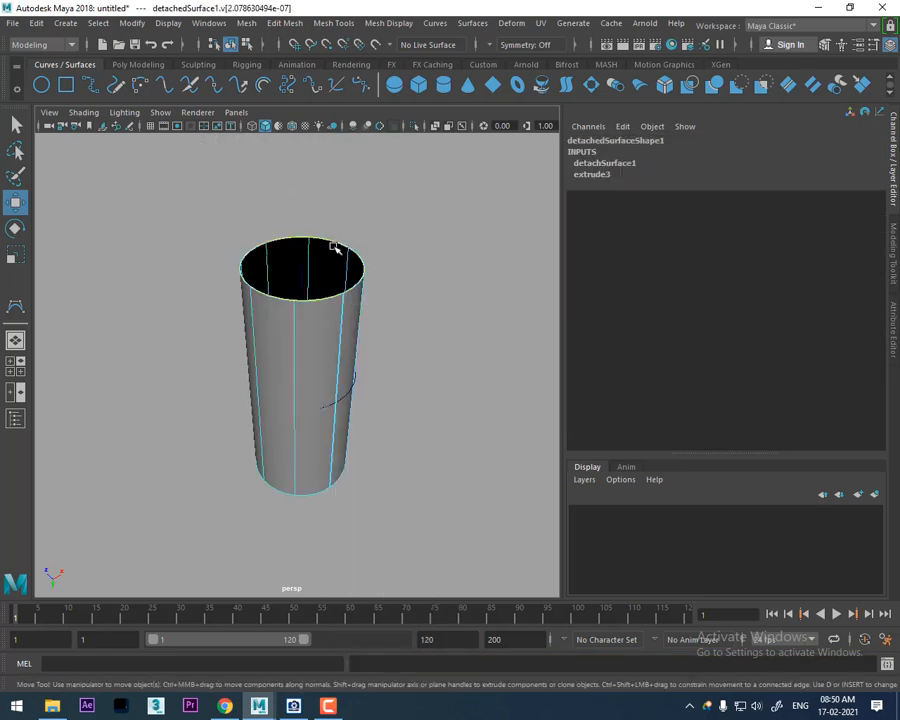
left_click(473, 24)
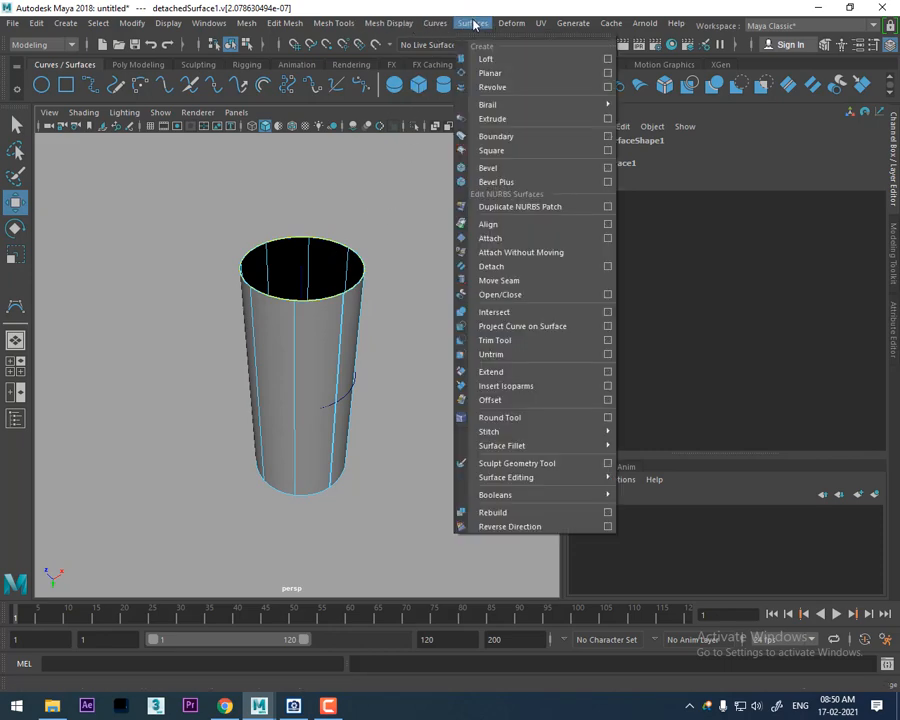
mouse_move(436, 23)
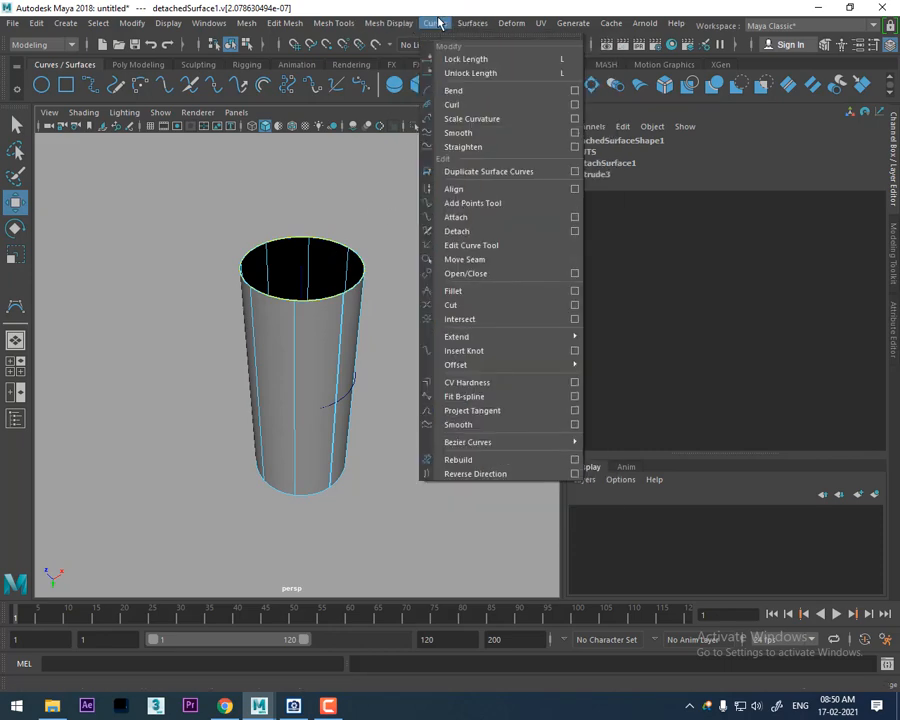
left_click(474, 174)
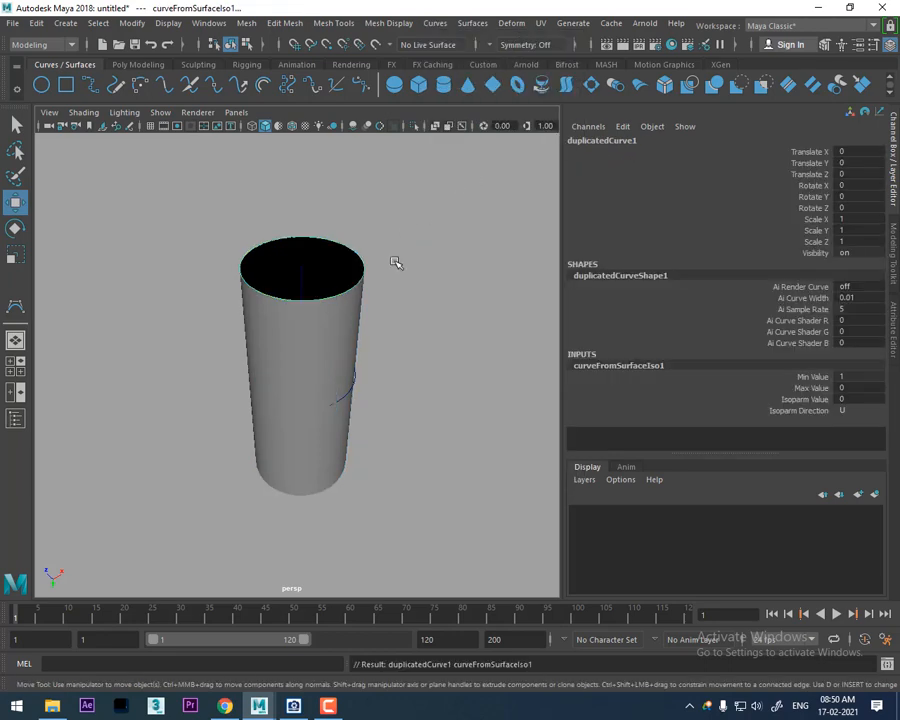
left_click(470, 23)
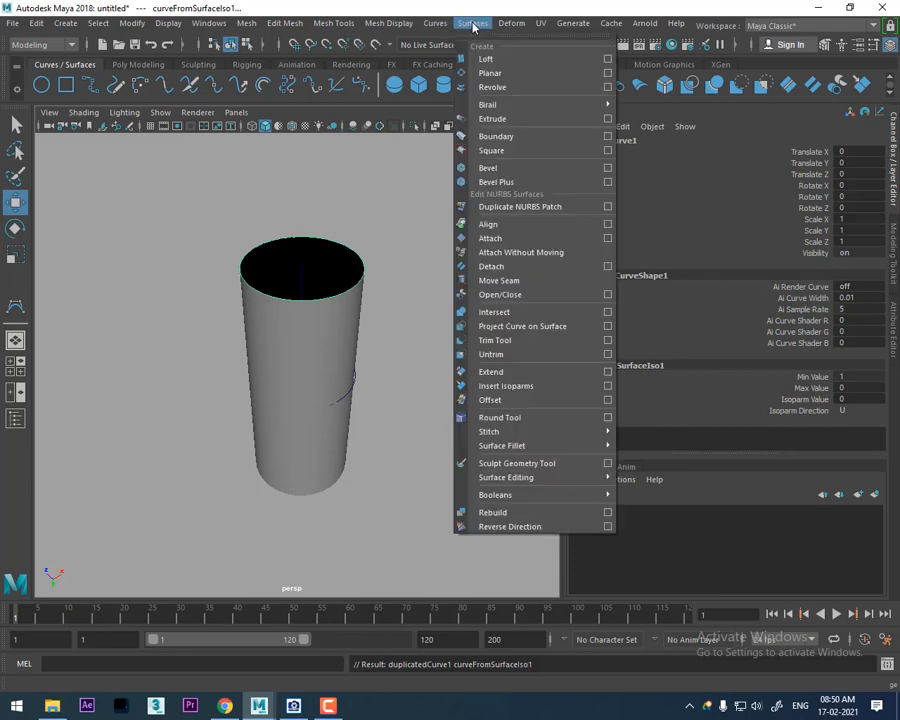
left_click(491, 74)
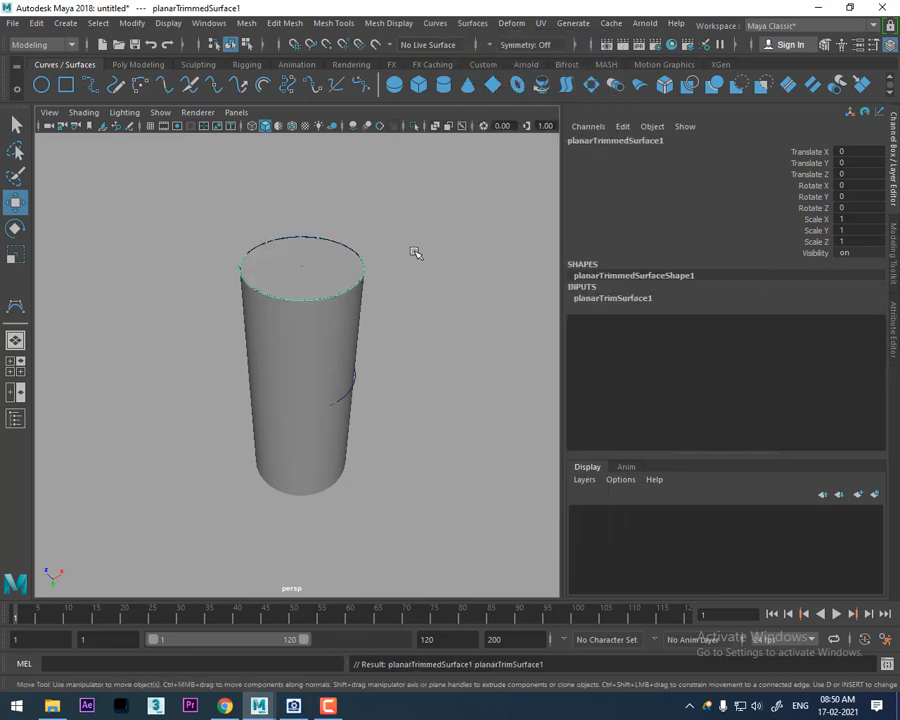
- Cap the opposite open end of the tube with a planar surface built from its end isoparm
left_click(328, 359)
left_click_drag(338, 392, 377, 327, "alt")
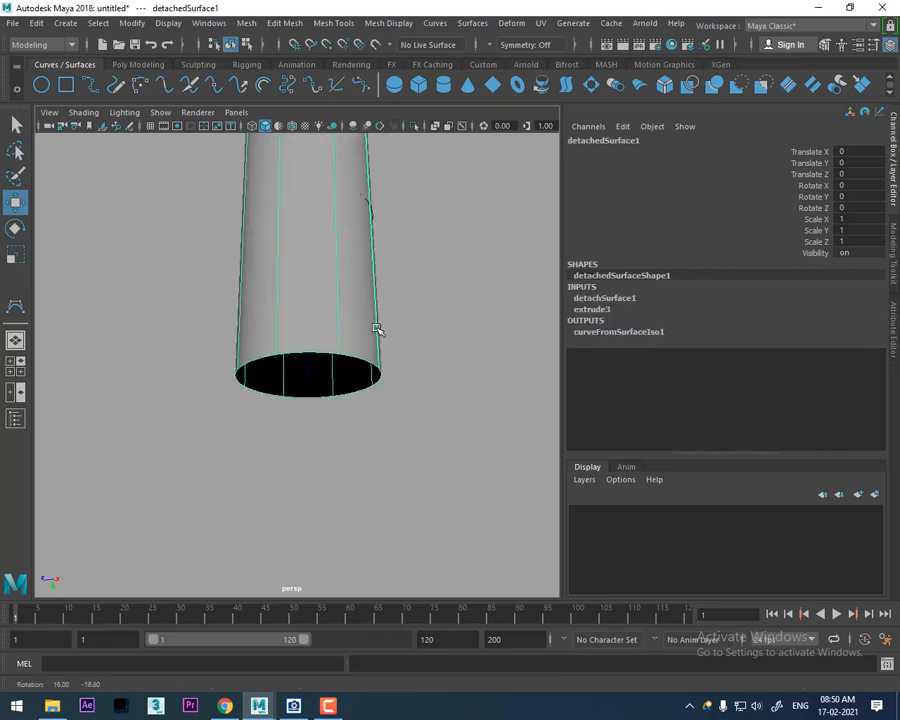
right_click_drag(424, 261, 430, 226)
right_click_drag(428, 226, 428, 226)
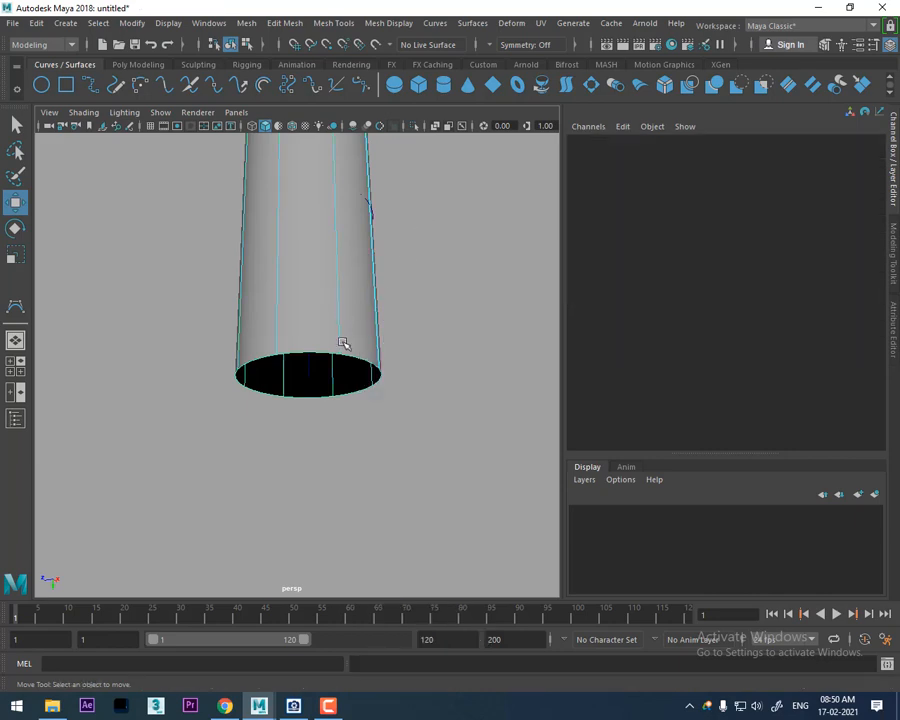
left_click(349, 358)
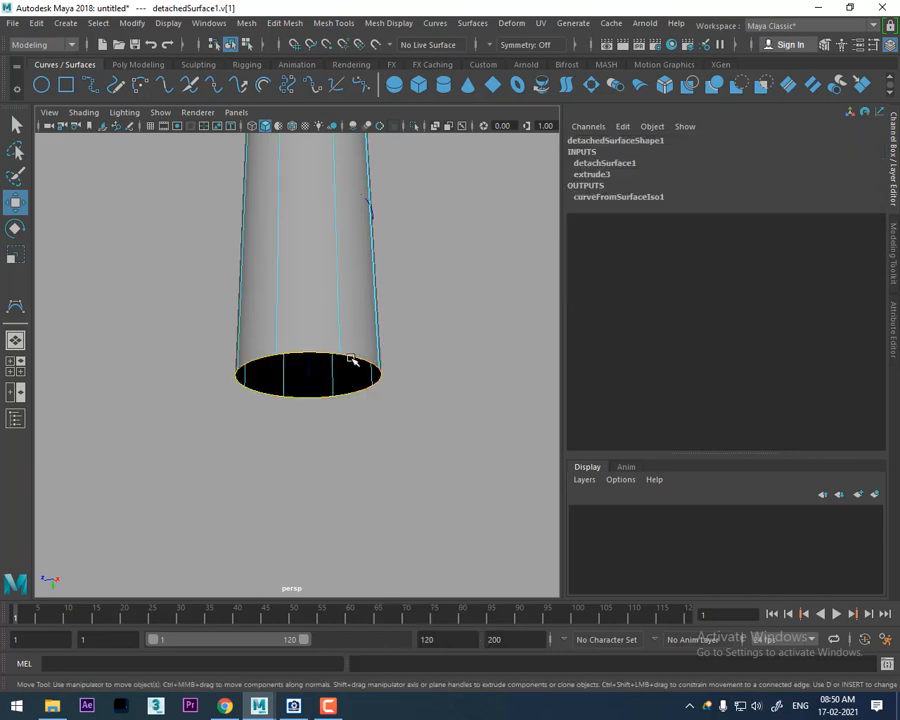
left_click(466, 23)
left_click(486, 73)
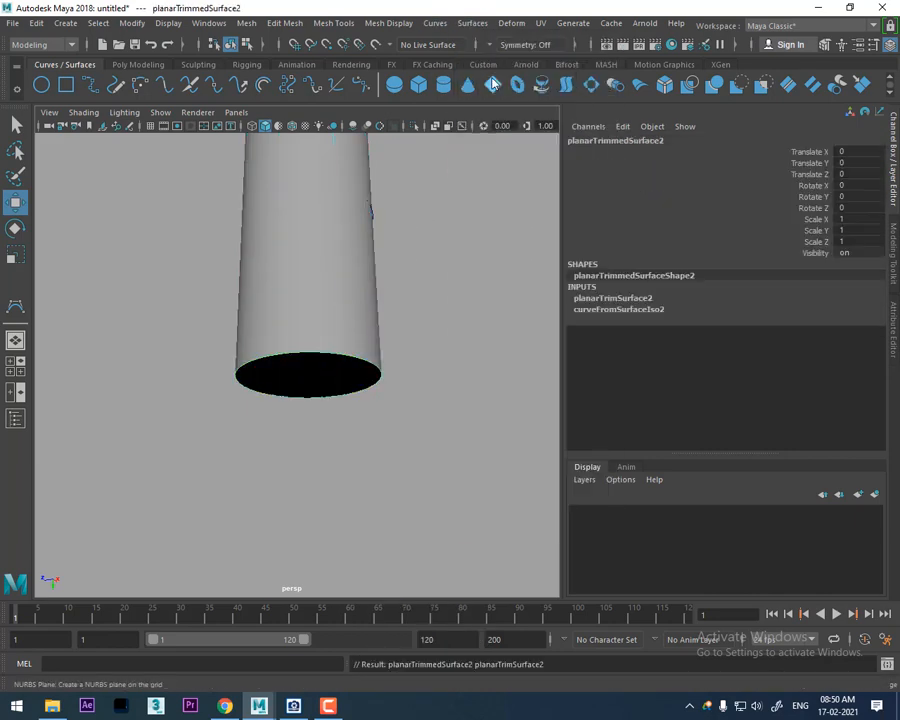
- Reverse the surface direction of the planar cap at the sleeve tube's end
left_click_drag(380, 300, 440, 300, "alt")
left_click(434, 23)
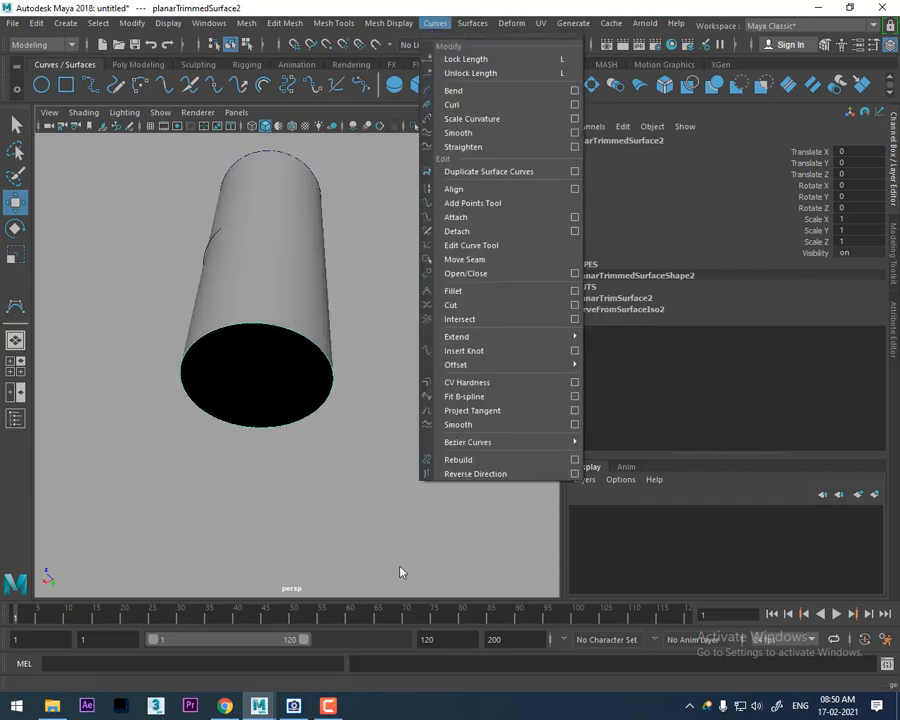
left_click(482, 474)
left_click_drag(452, 441, 392, 400, "alt")
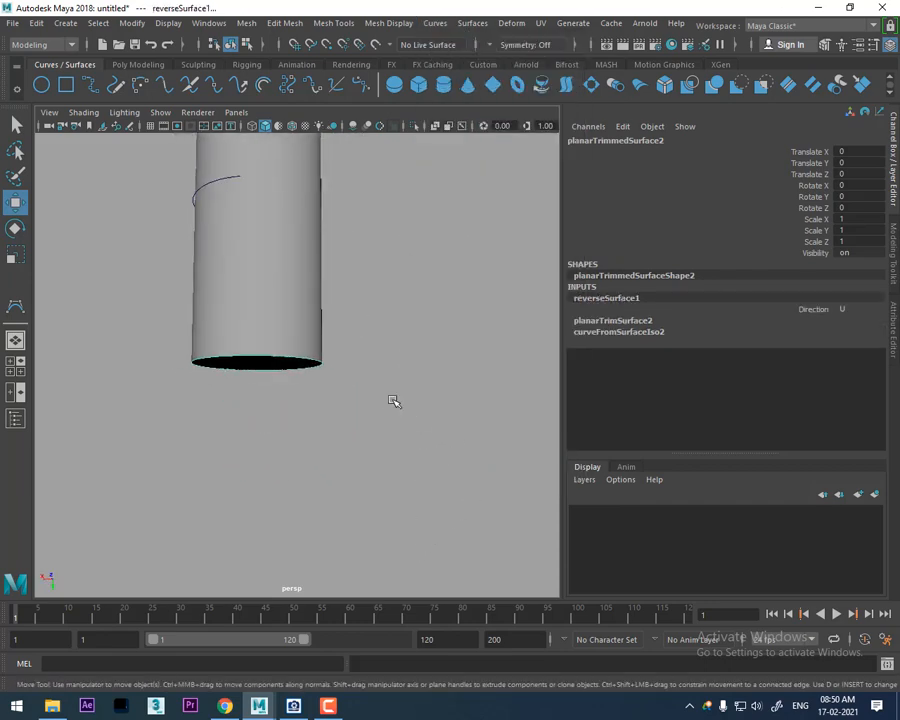
- Show all hidden objects in the scene, bringing back the reference image and the other earphone parts
left_click(168, 23)
mouse_move(203, 111)
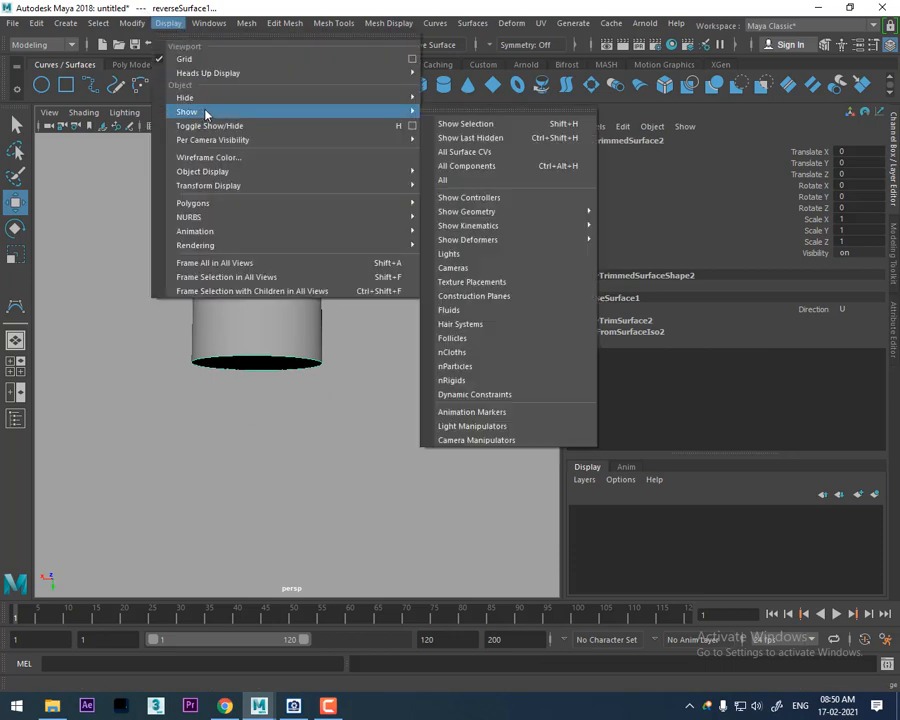
left_click(471, 182)
right_click_drag(471, 184, 249, 350, "alt")
left_click_drag(249, 350, 301, 335, "alt")
scroll(297, 284, "down", 5)
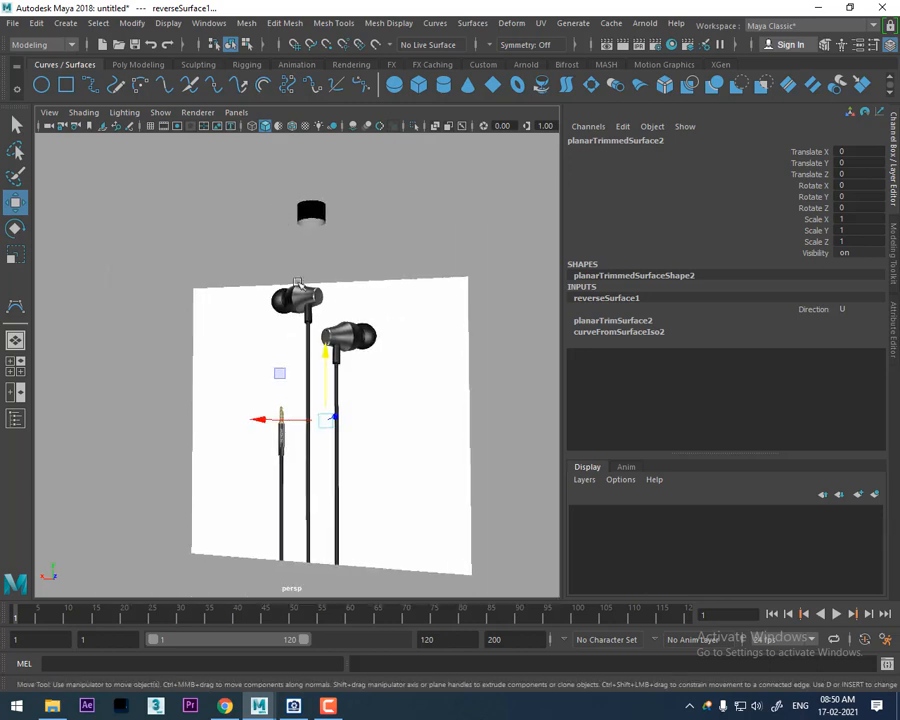
- Create a NURBS circle in the front view and raise it to the upper earphone head, at about 5.417 in Y
left_click_drag(297, 284, 347, 309, "alt")
key("space")
scroll(351, 332, "down", 5)
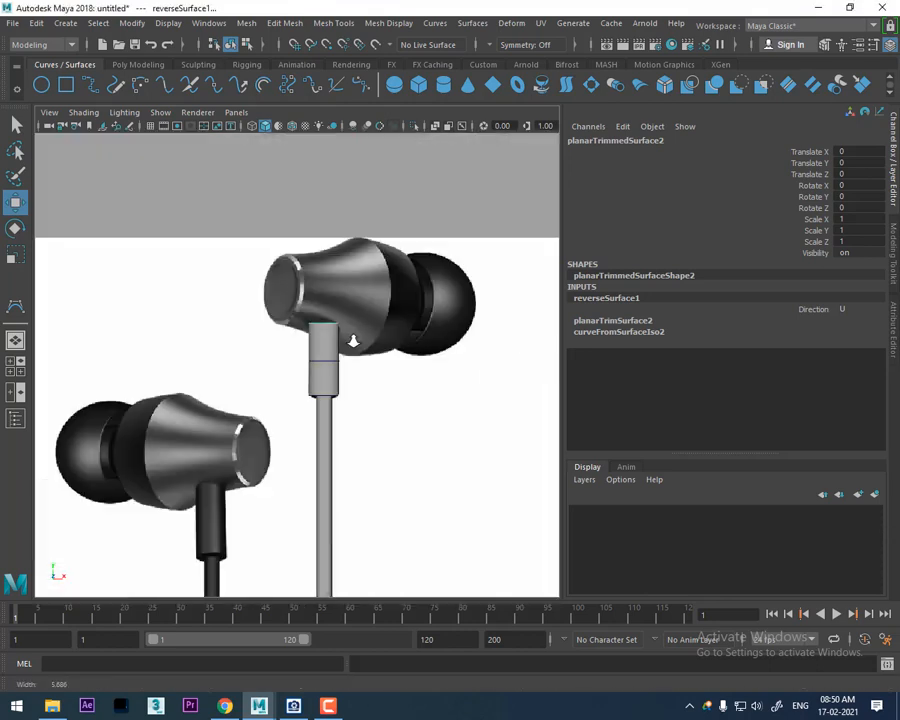
scroll(347, 339, "down", 5)
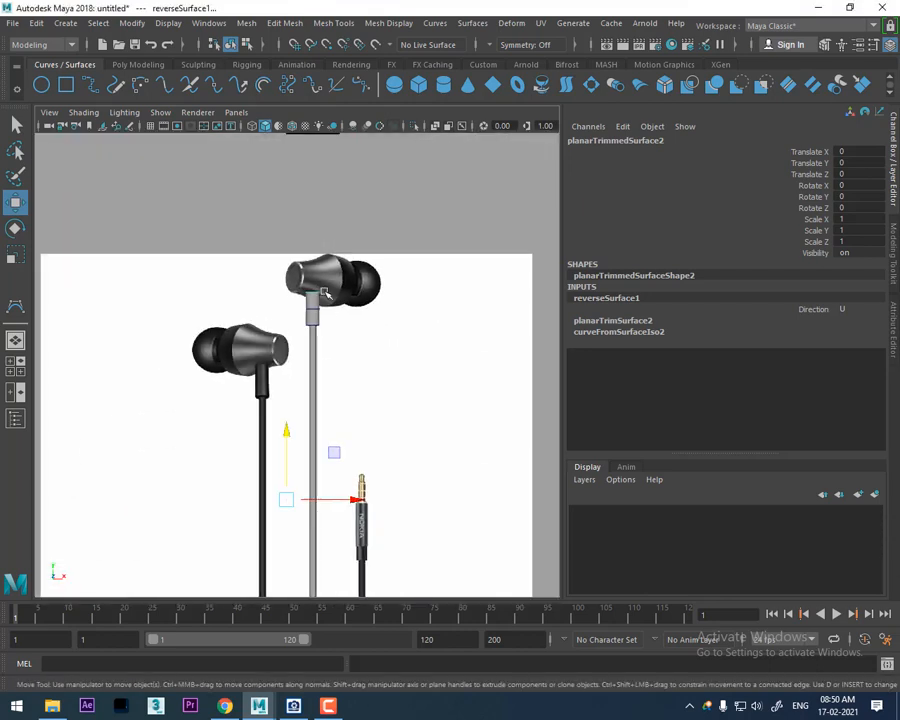
scroll(339, 312, "up", 10)
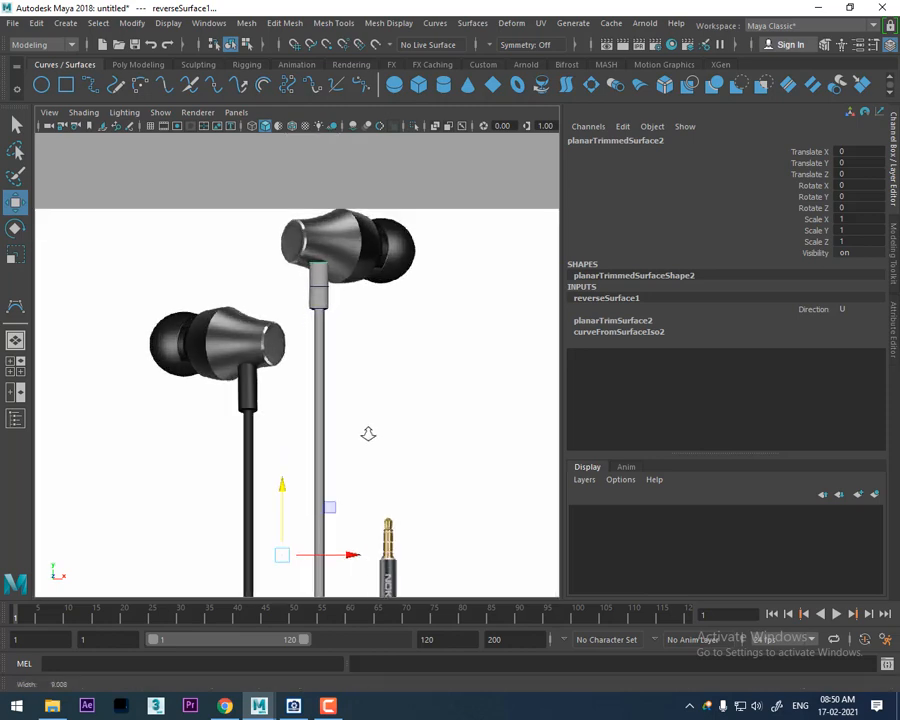
scroll(376, 308, "up", 3)
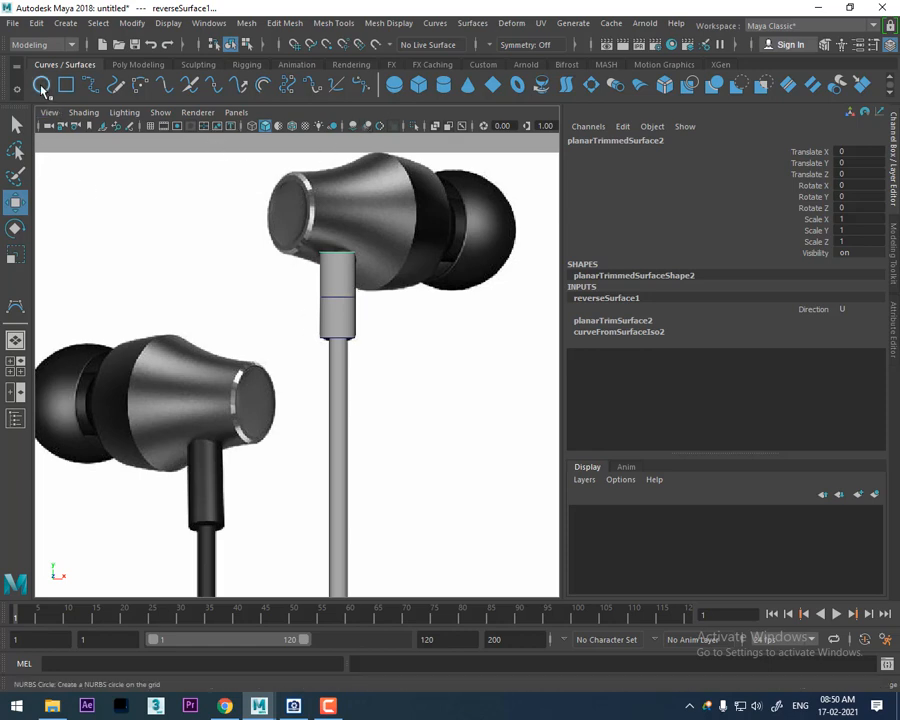
left_click(41, 86)
scroll(277, 368, "down", 5)
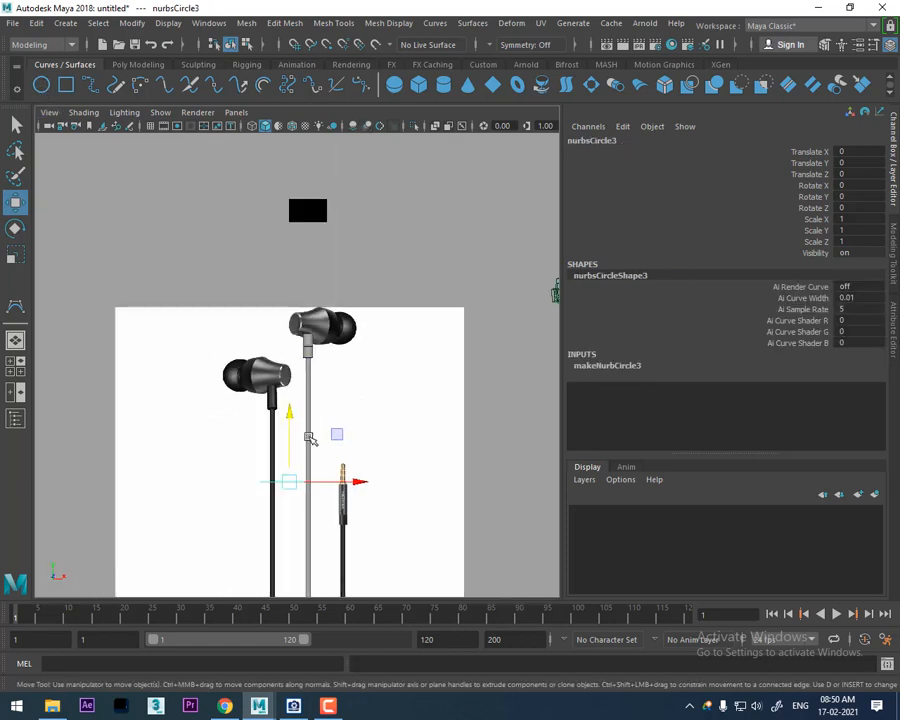
left_click_drag(290, 410, 326, 252)
scroll(324, 320, "up", 8)
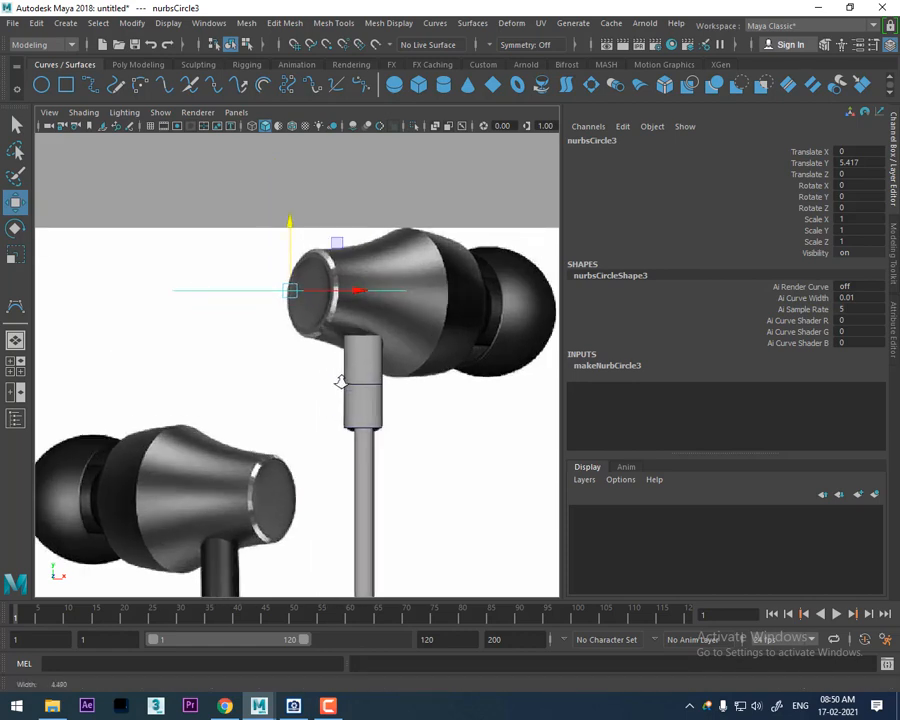
scroll(314, 326, "up", 2)
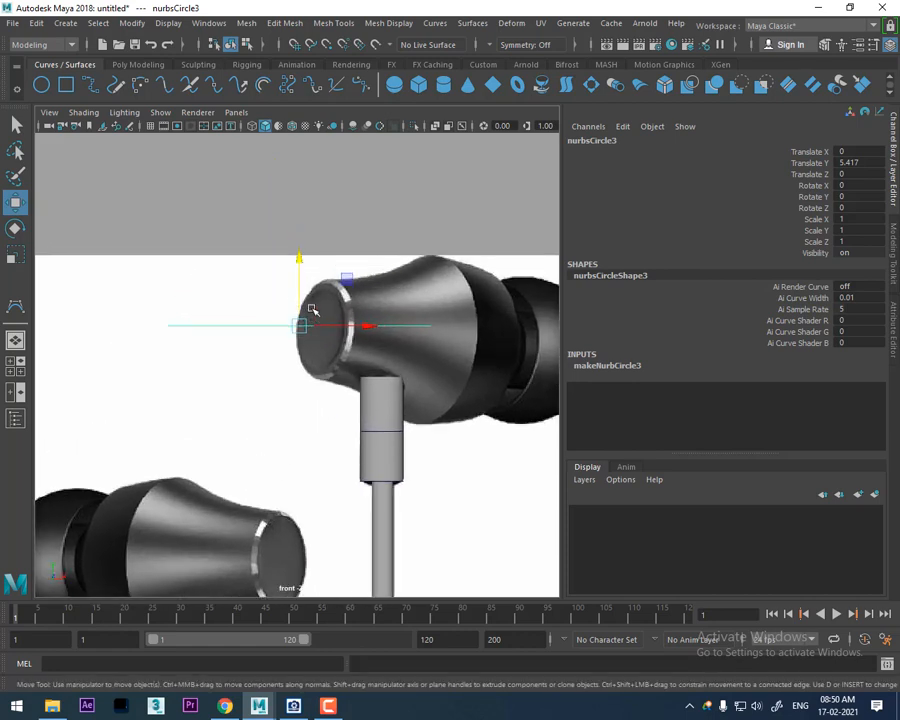
- Rotate the new circle and set its X rotation to 90 so it faces the front view
key("e")
left_click_drag(301, 305, 307, 258)
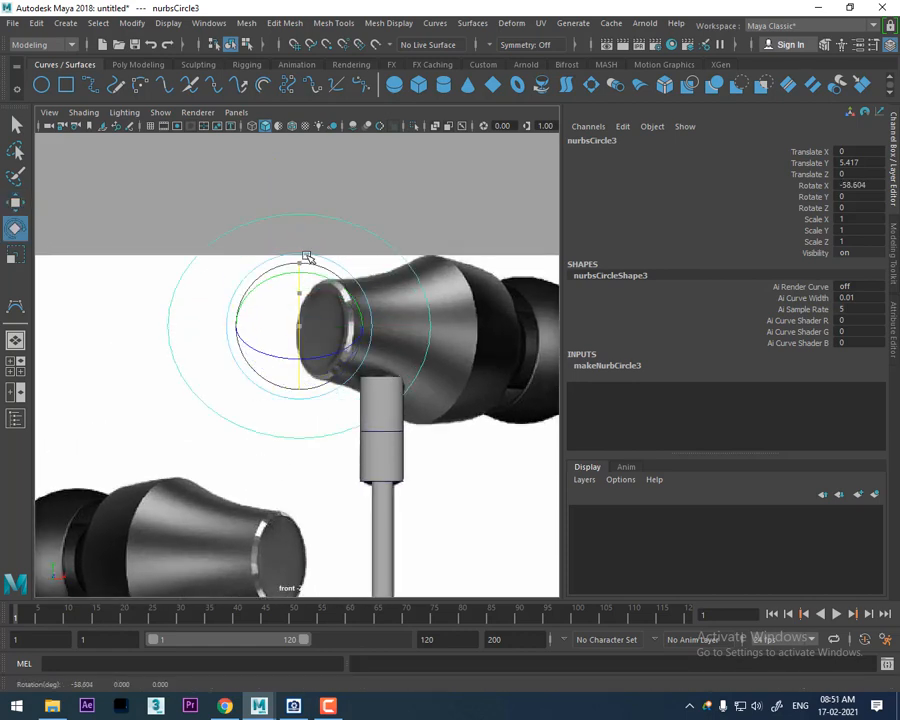
double_click(852, 185)
type("90")
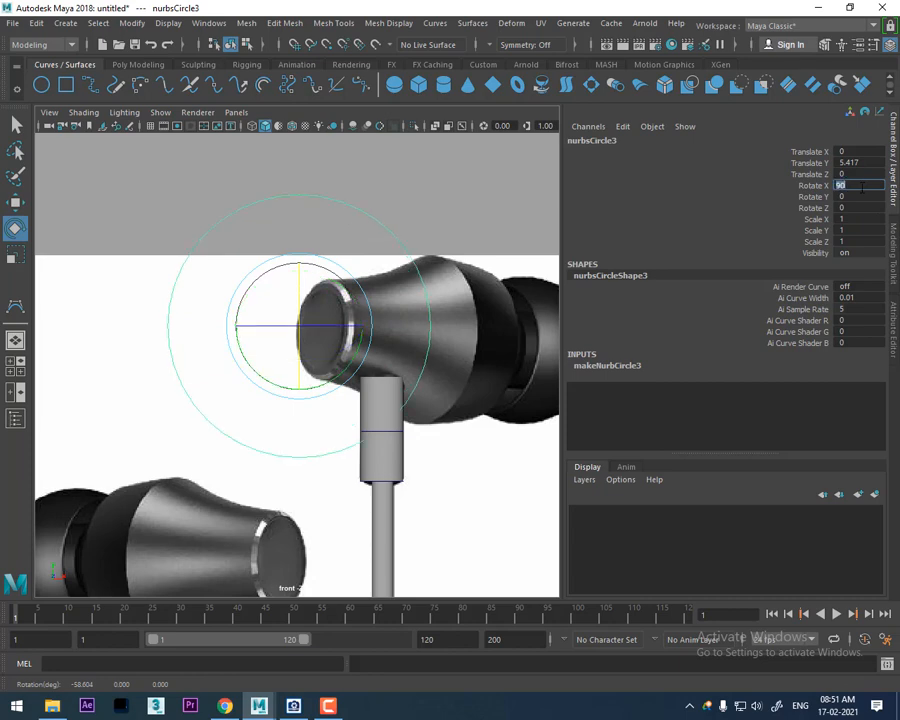
key("Return")
- Scale the circle uniformly to about 0.318 and position it over the earphone's end face at about X 0.148, Y 5.38
scroll(380, 320, "up", 2)
key("r")
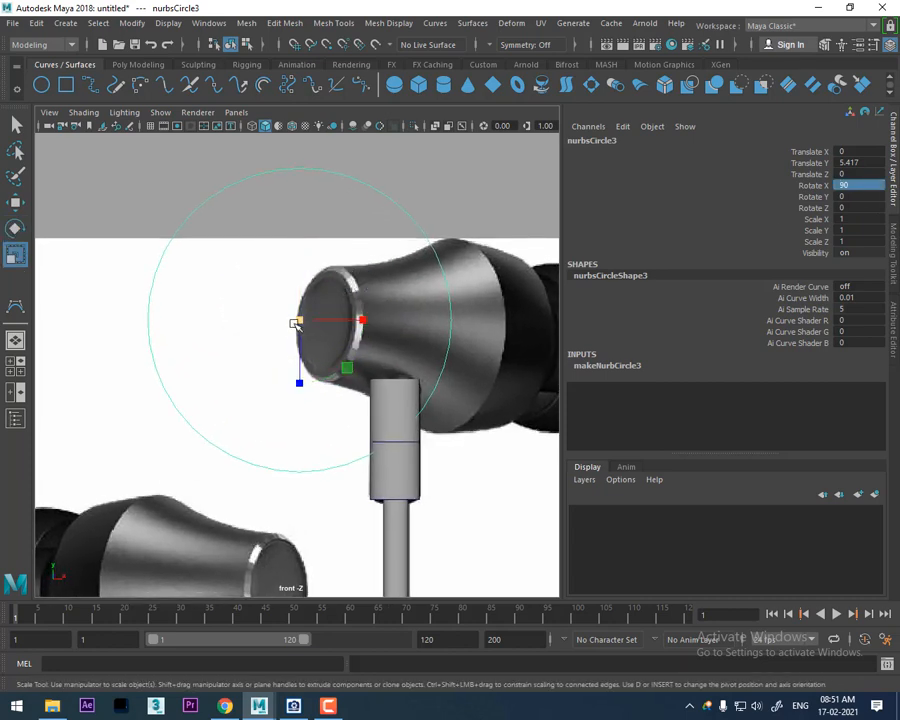
left_click_drag(295, 321, 146, 573)
key("w")
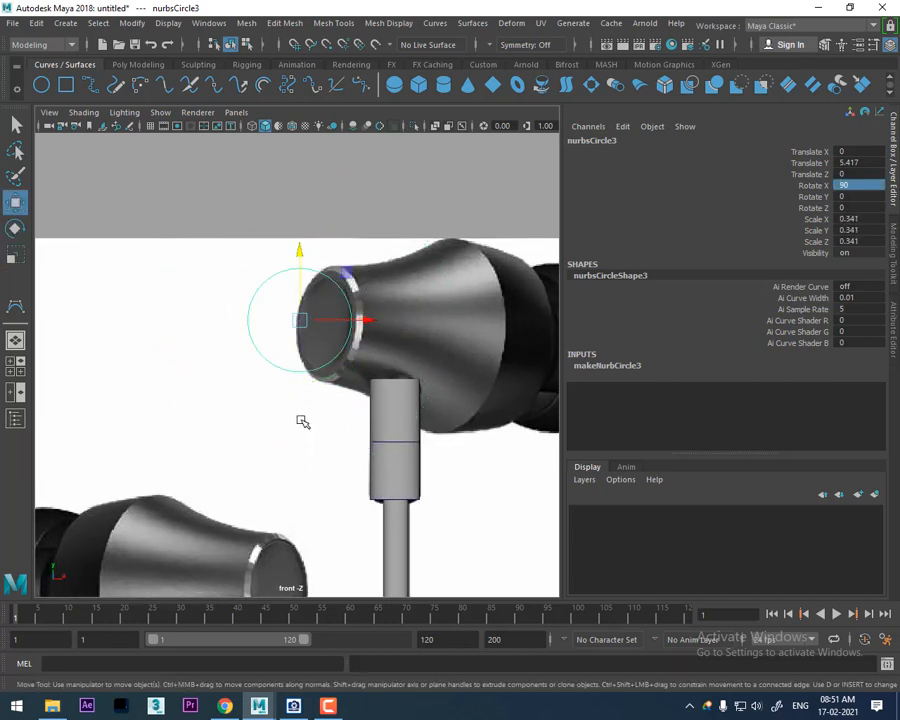
left_click_drag(304, 328, 318, 309)
key("r")
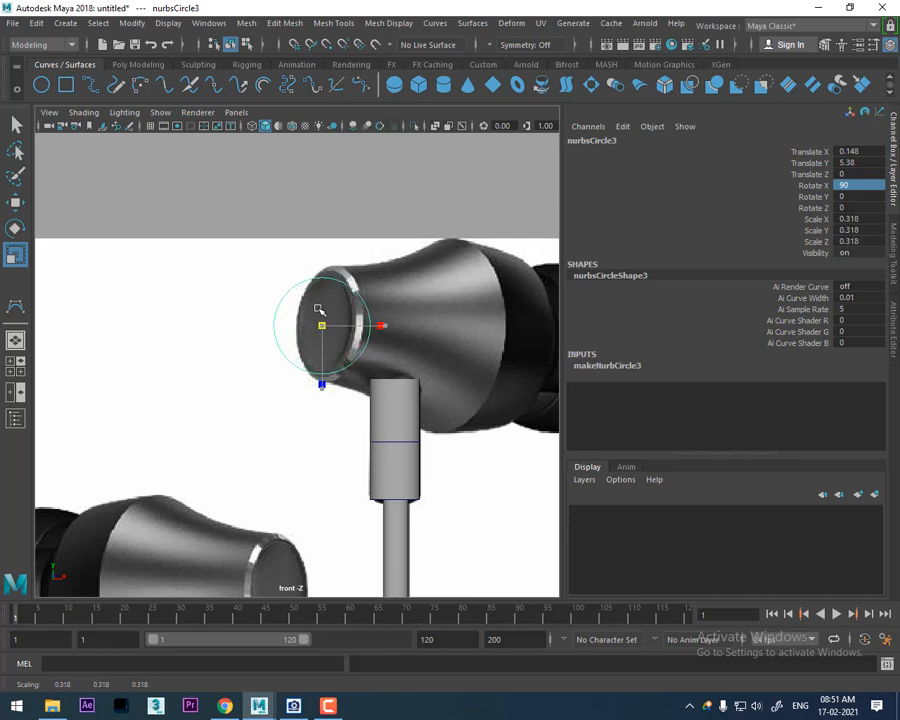
key("w")
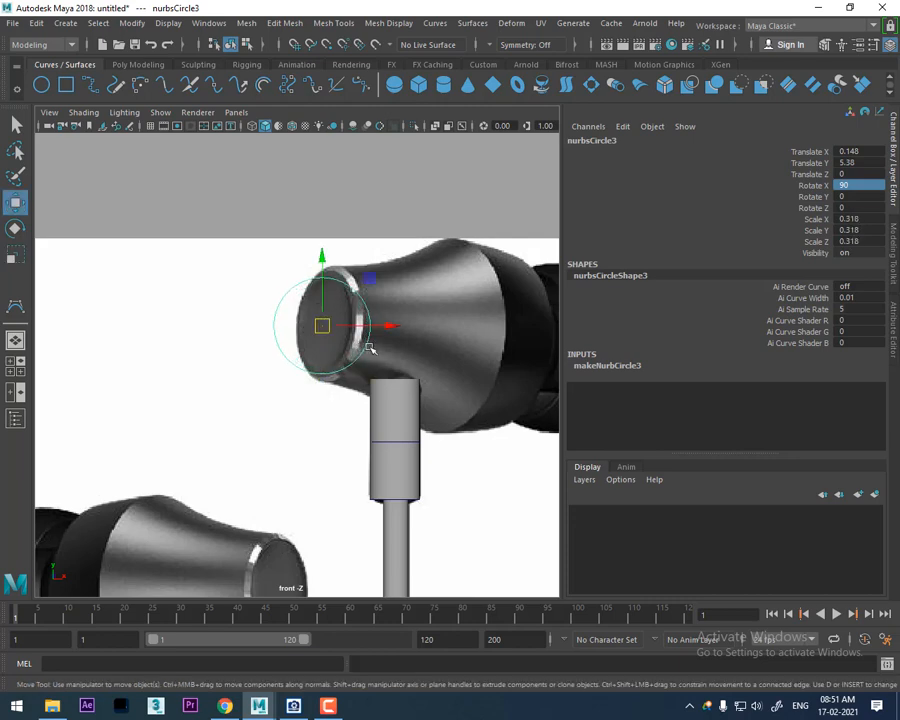
middle_click_drag(404, 344, 354, 335, "alt")
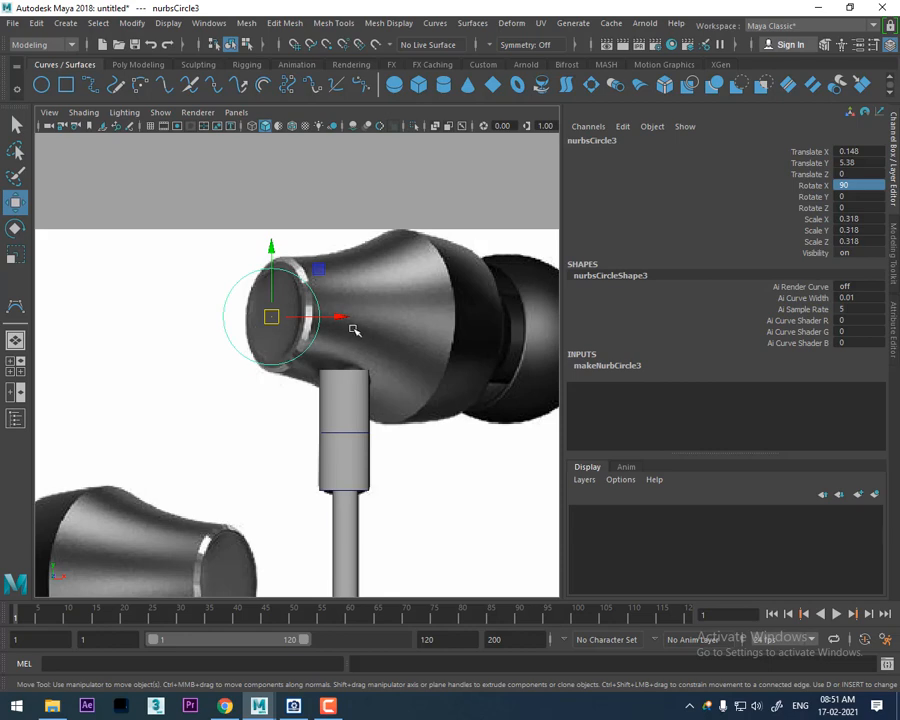
- Try to copy and paste the end-face circle, shifting it sideways as a check and undoing that move
left_click(36, 23)
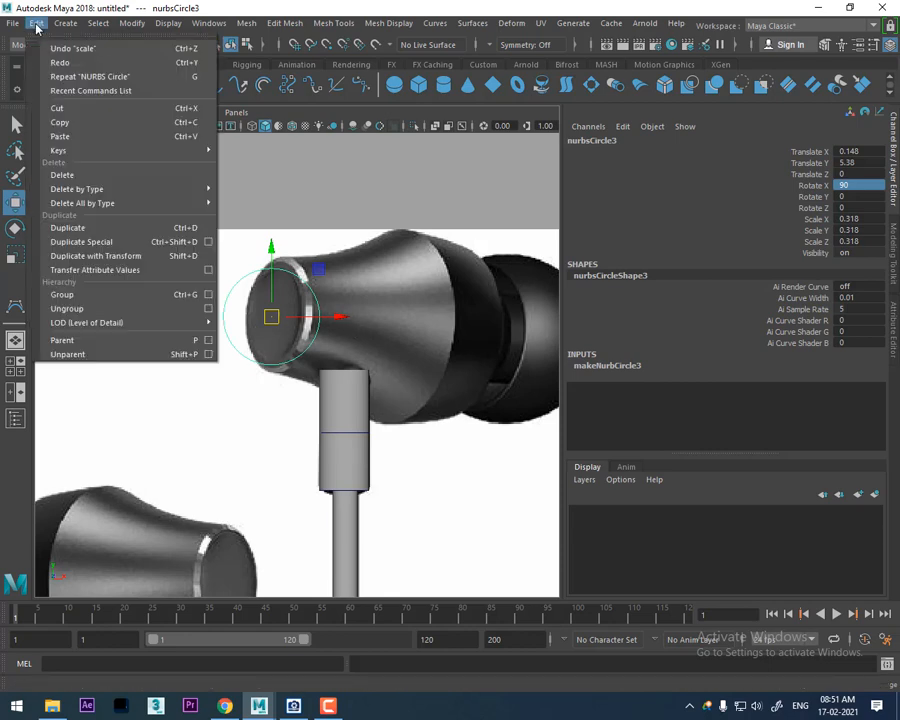
left_click(115, 127)
left_click(36, 23)
left_click(80, 136)
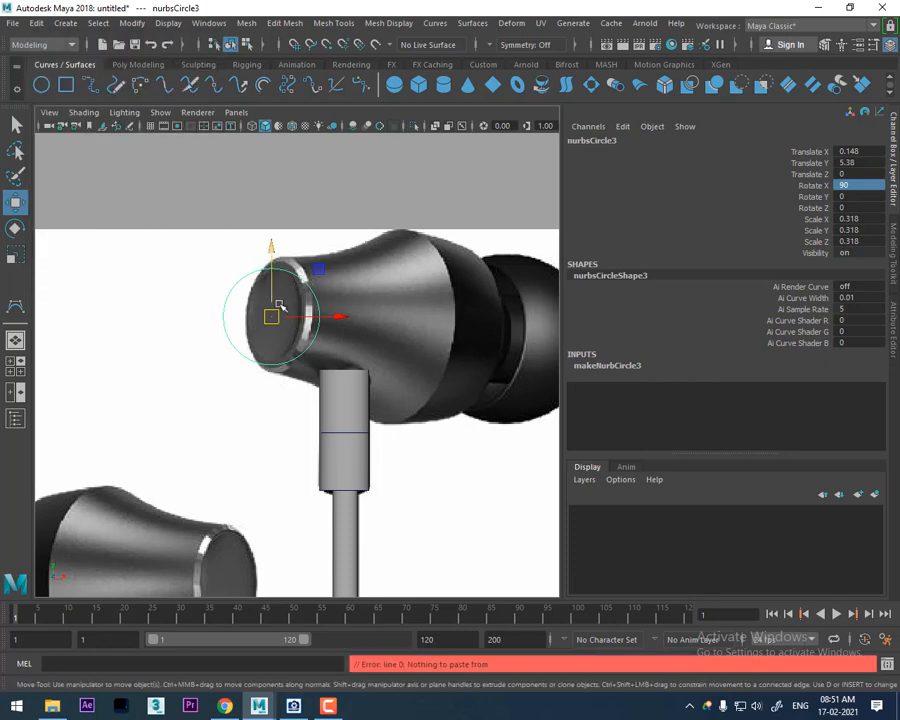
left_click(320, 356)
left_click(310, 341)
left_click_drag(352, 318, 377, 319)
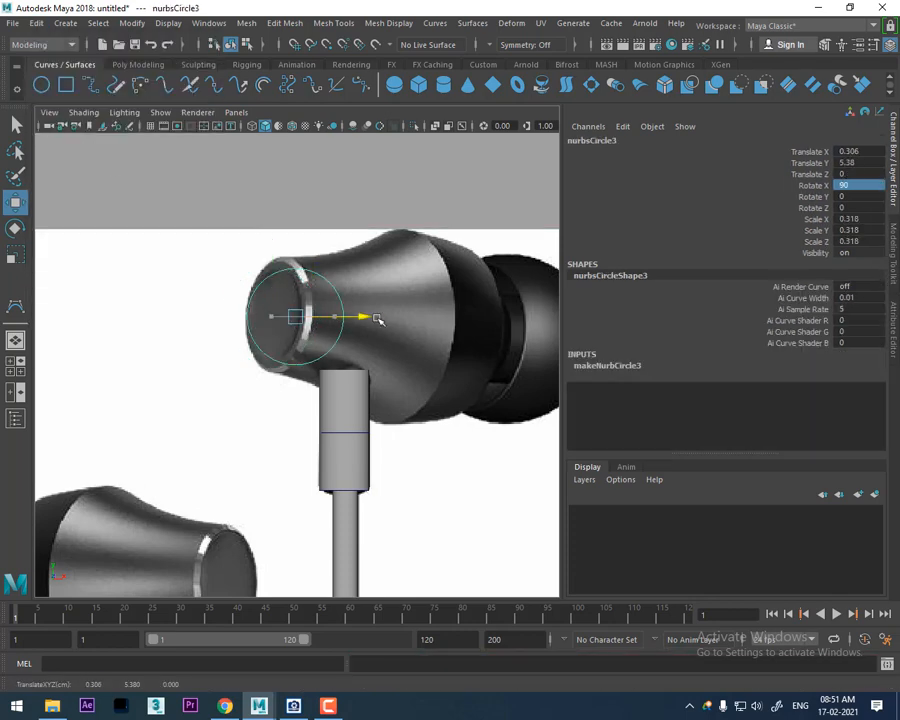
key("ctrl+z")
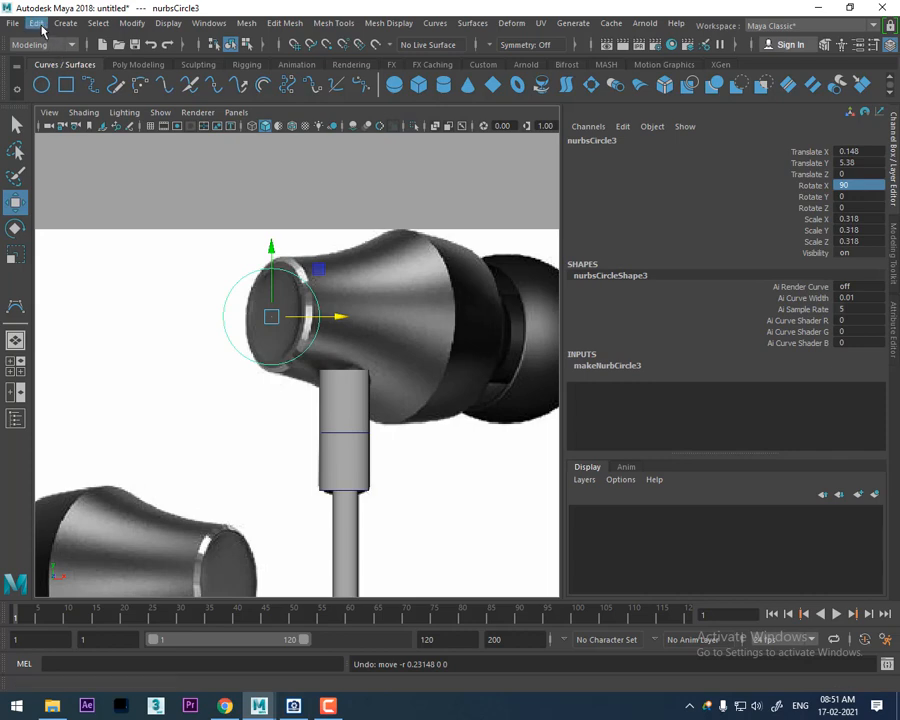
- Try copying and pasting the end-face circle a second time
left_click(40, 26)
left_click(97, 127)
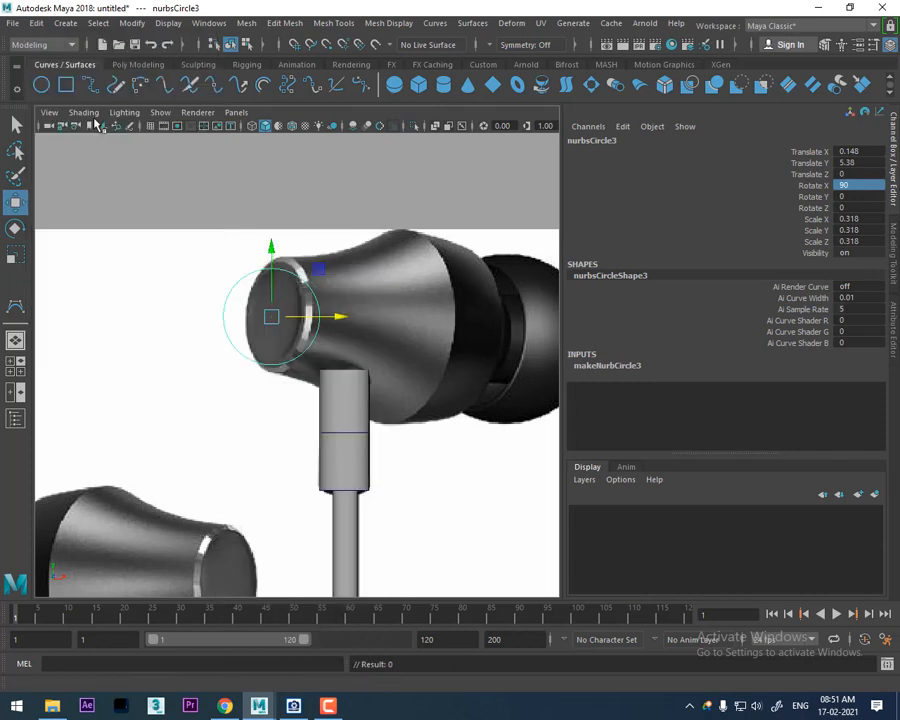
left_click(36, 23)
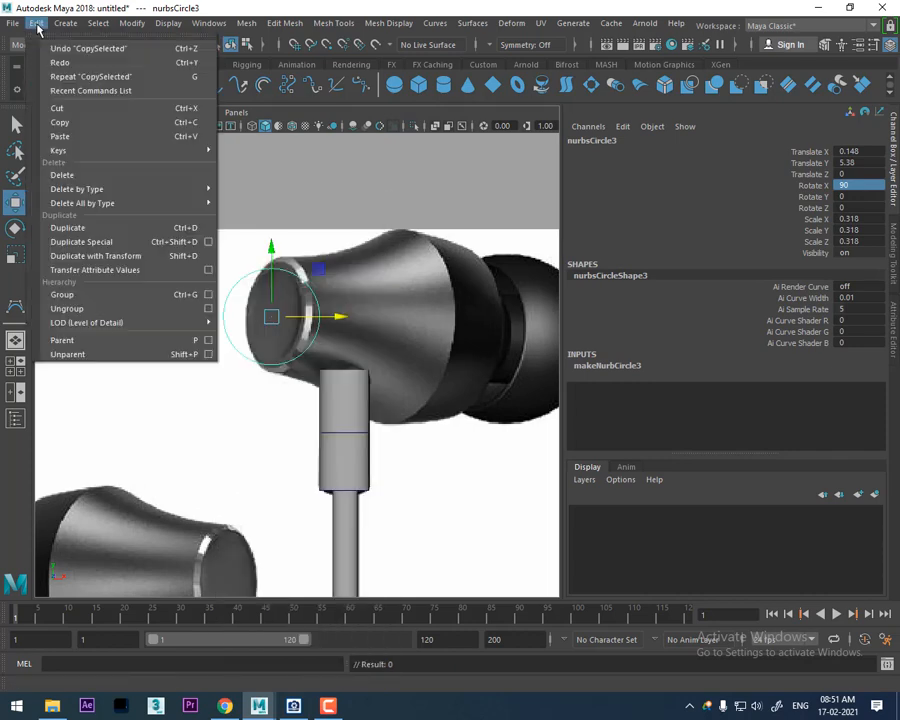
left_click(77, 136)
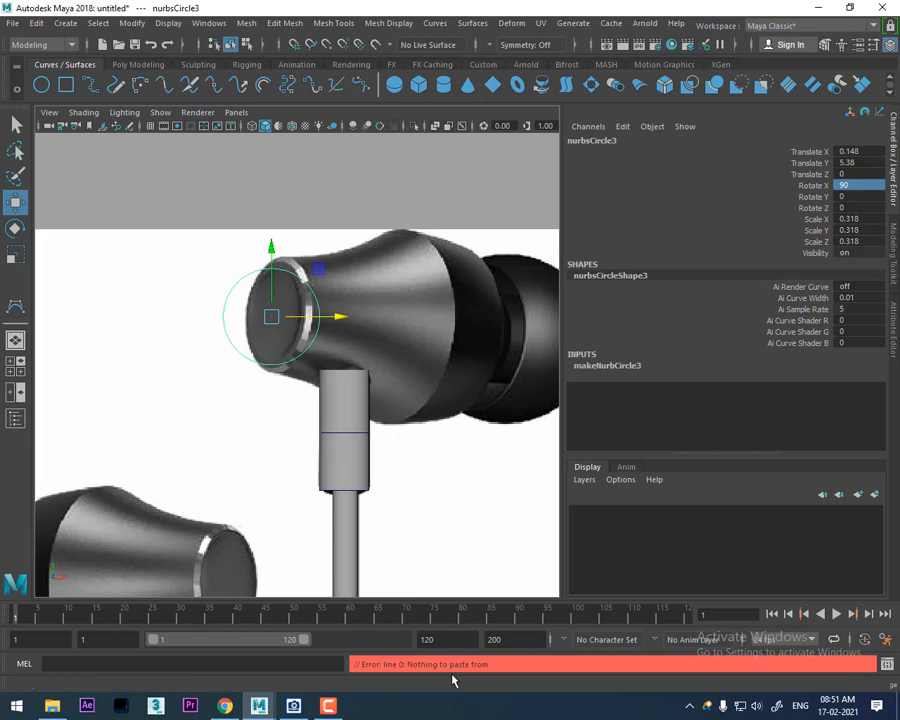
- Duplicate the end-face circle and move the copy along X to the wide part of the earphone body, at about 1.079
left_click(316, 290)
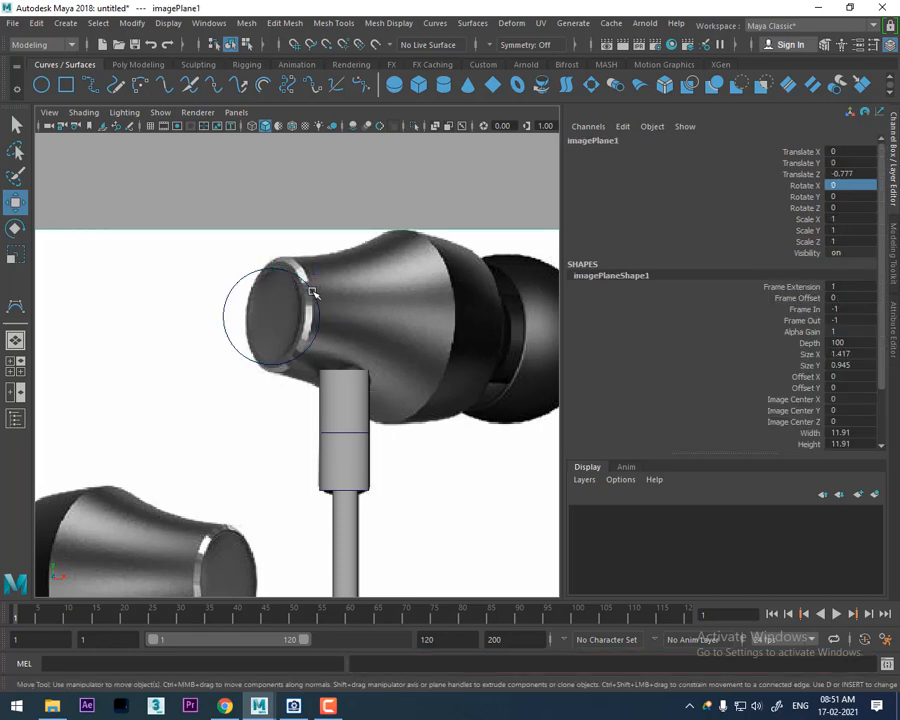
left_click(313, 291)
left_click(36, 22)
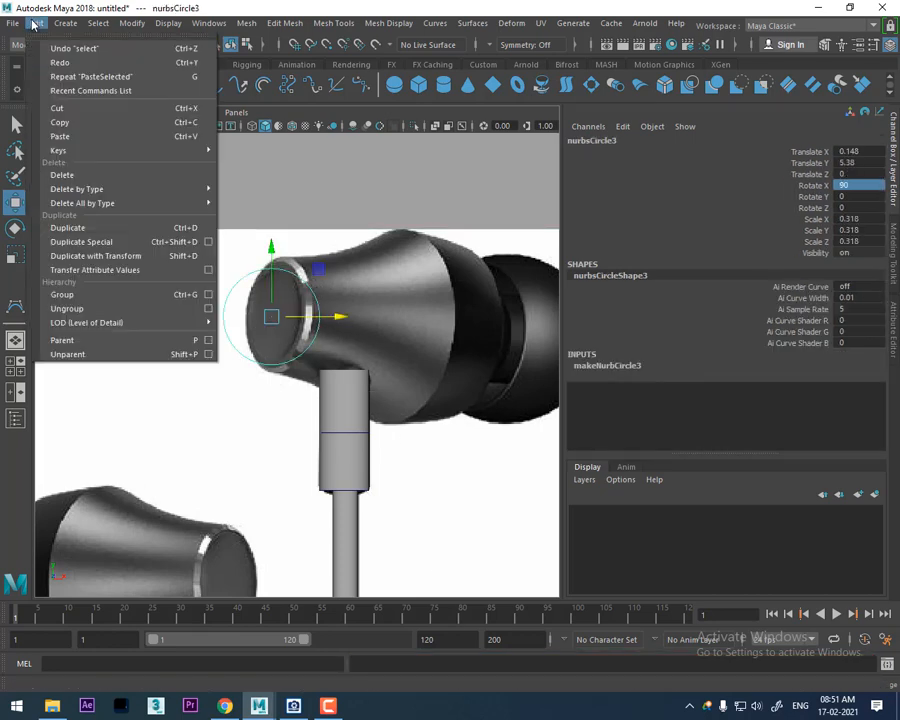
left_click(88, 229)
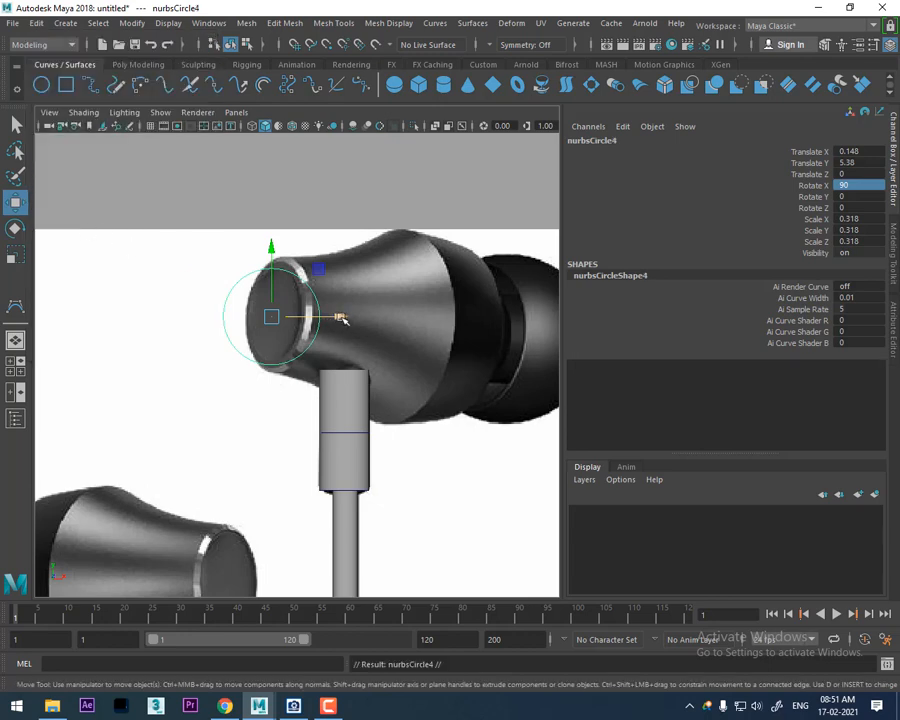
left_click_drag(341, 318, 482, 315)
key("r")
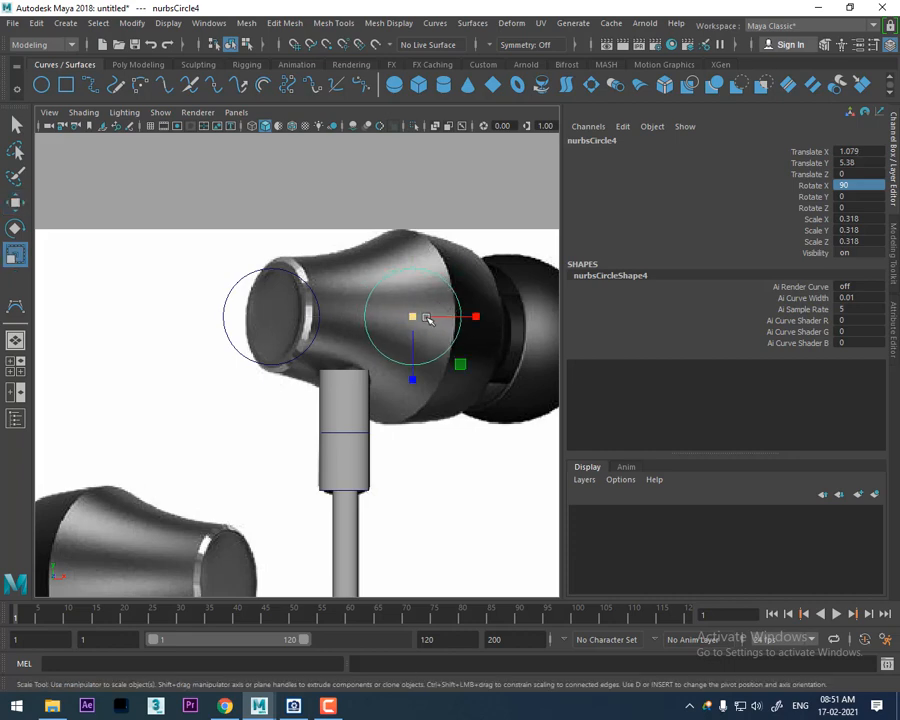
- Duplicate the end-face circle again and shift this copy slightly along X toward the metal rim, at about 0.241
left_click(314, 301)
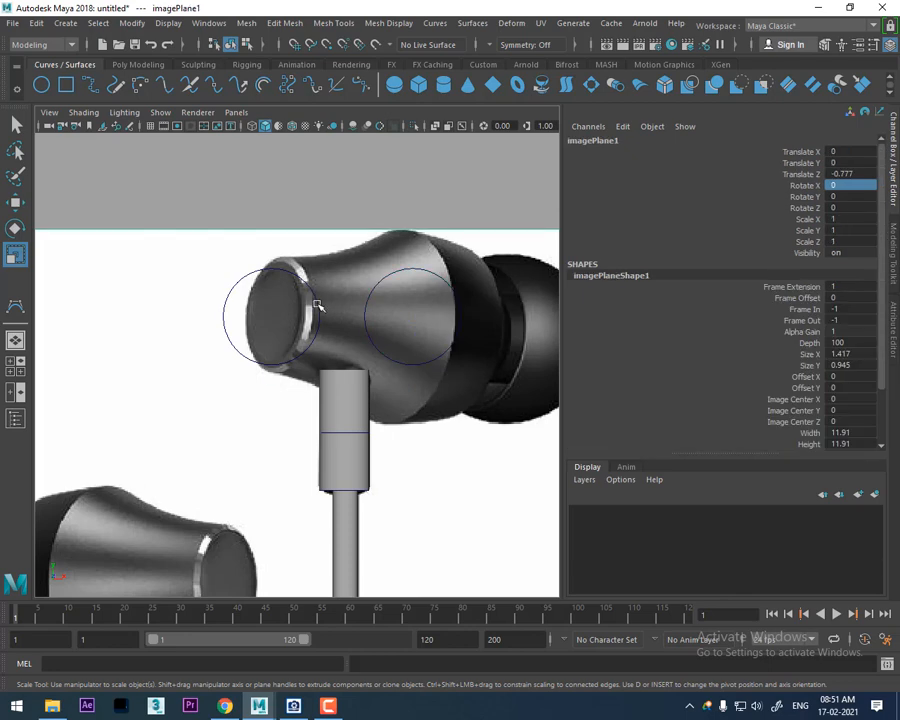
left_click(316, 305)
key("ctrl+d")
key("w")
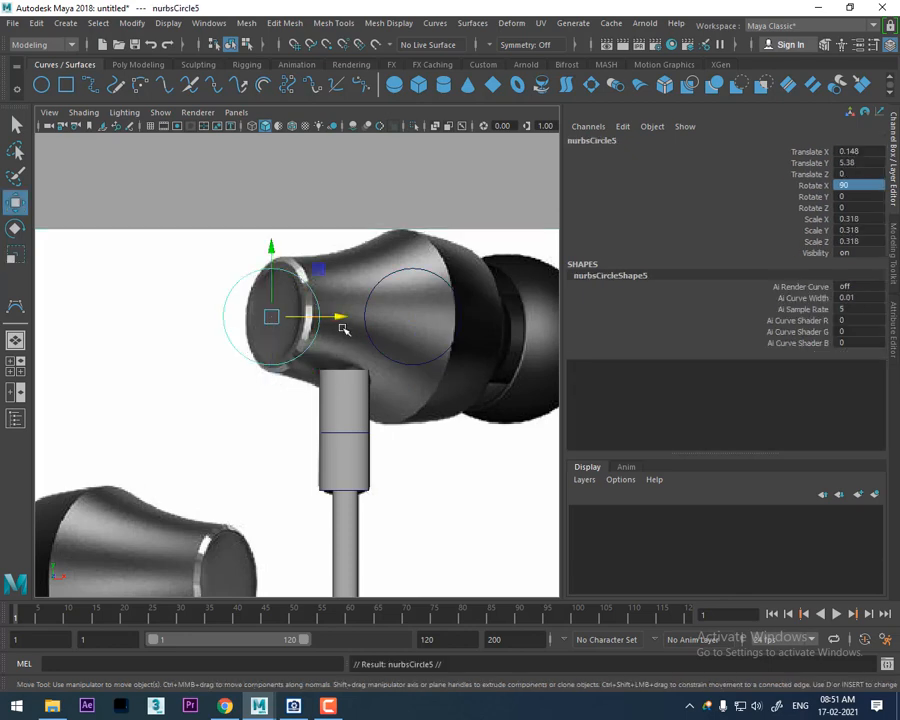
mouse_move(336, 320)
left_mouse_down()
mouse_move(349, 322)
mouse_move(348, 331)
left_mouse_up()
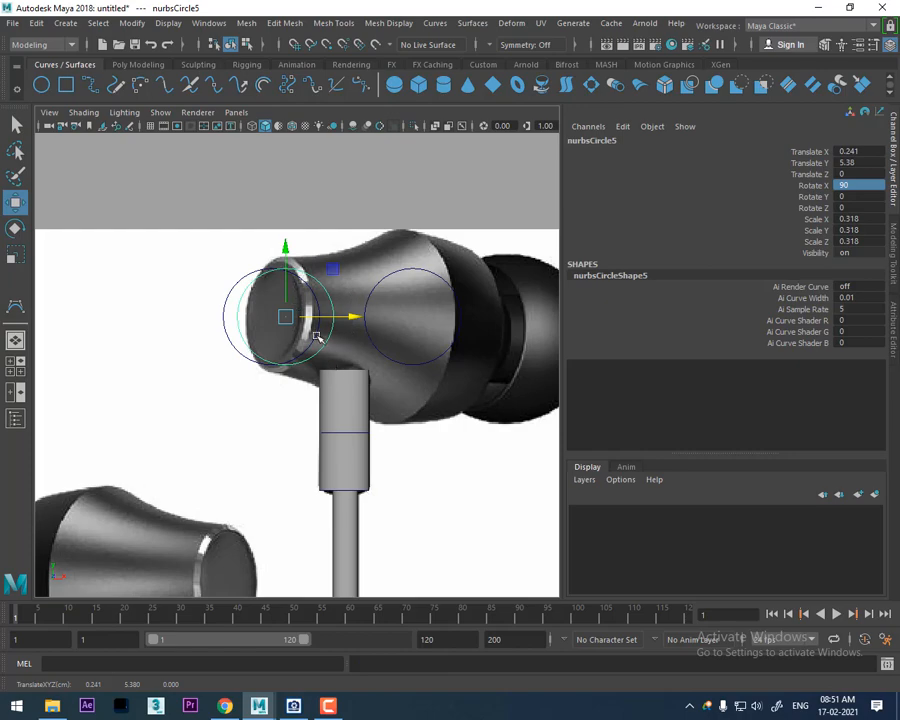
- Switch to the four-view layout and offset the rim circle in the top view to about -0.058 in Z
key("space")
right_click_drag(181, 241, 212, 285, "alt")
right_click_drag(159, 227, 200, 292, "alt")
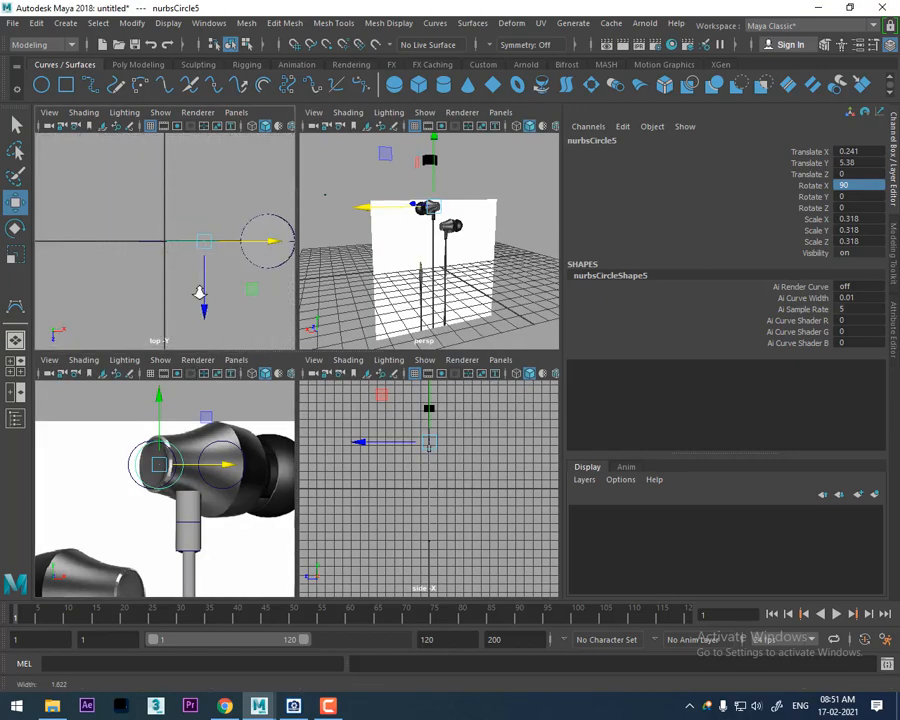
middle_click_drag(203, 285, 193, 265, "alt")
right_click_drag(193, 265, 206, 290, "alt")
left_click_drag(205, 288, 206, 269)
- Scale the metal-rim circle up uniformly to about 0.356 so it matches the rim in the front view
right_click_drag(219, 462, 236, 490, "alt")
middle_click_drag(189, 478, 183, 502, "alt")
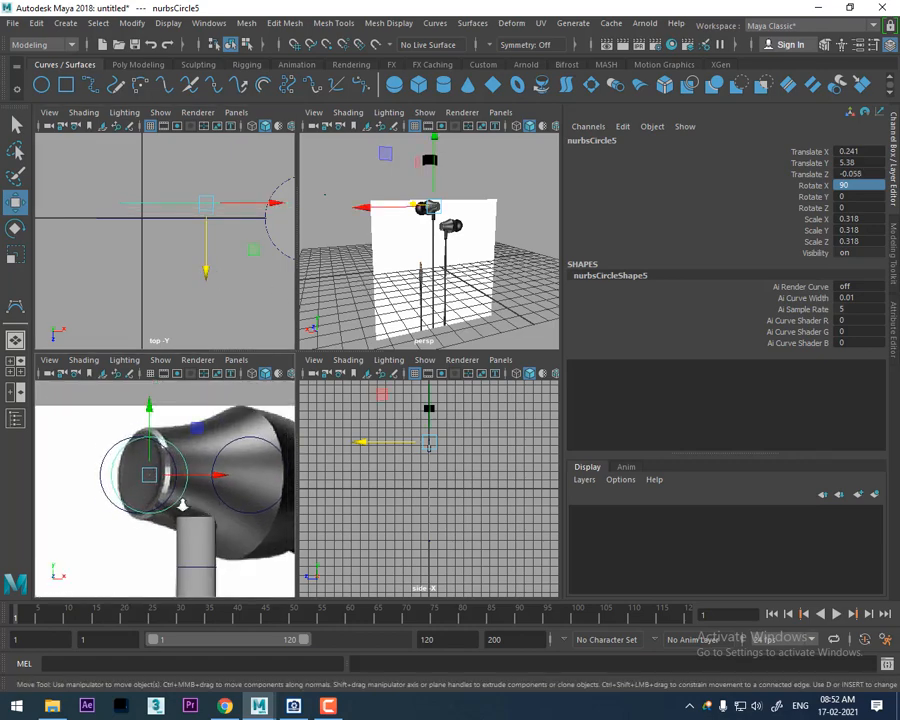
right_click_drag(183, 502, 181, 522, "alt")
middle_click_drag(157, 492, 170, 500, "alt")
key("r")
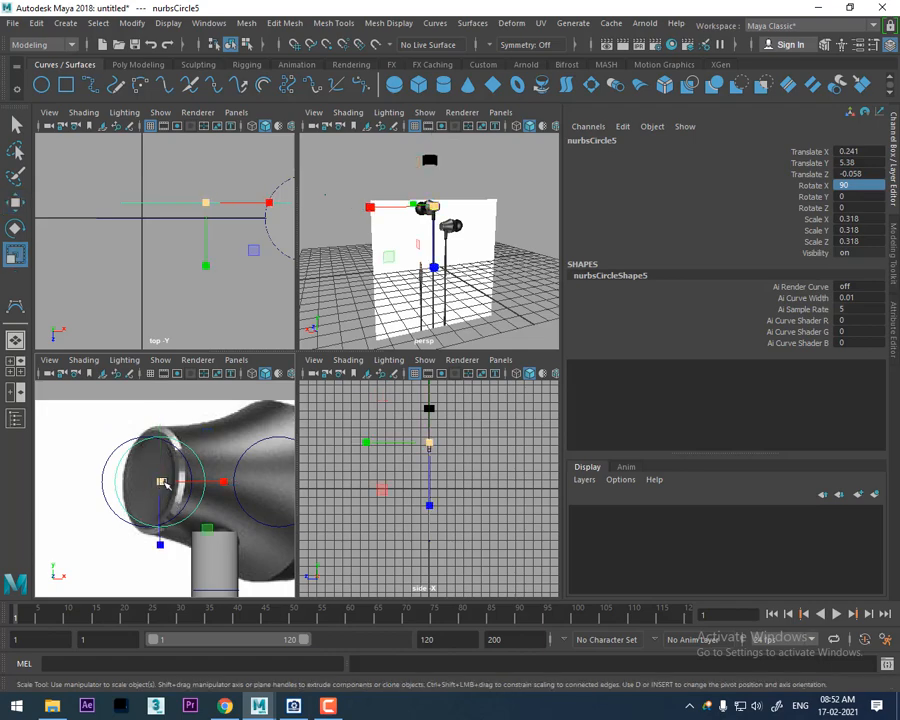
left_click_drag(161, 484, 170, 472)
key("w")
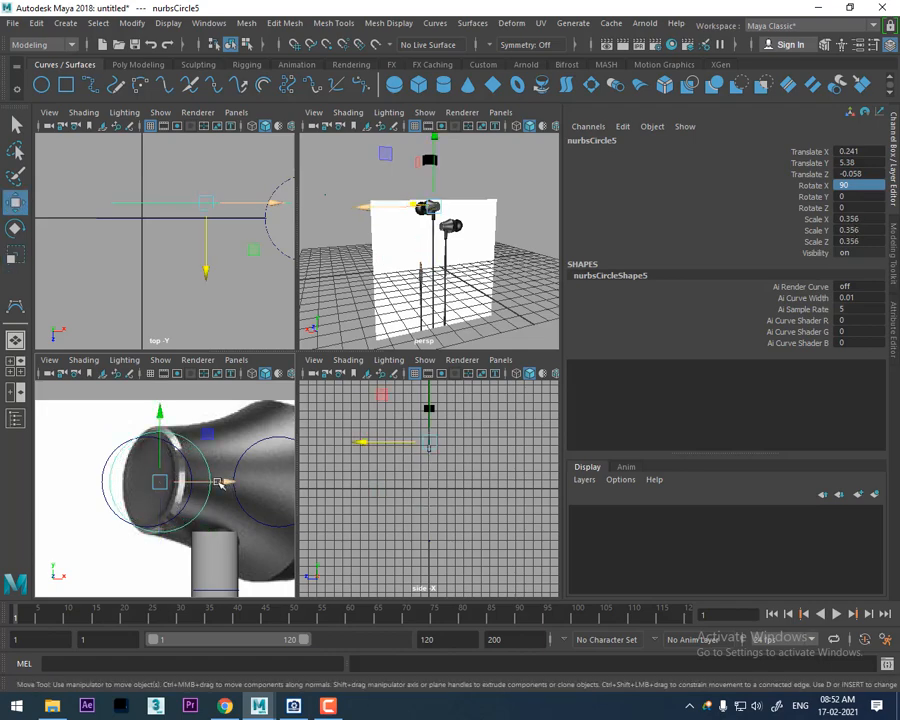
right_click_drag(197, 519, 193, 512, "alt")
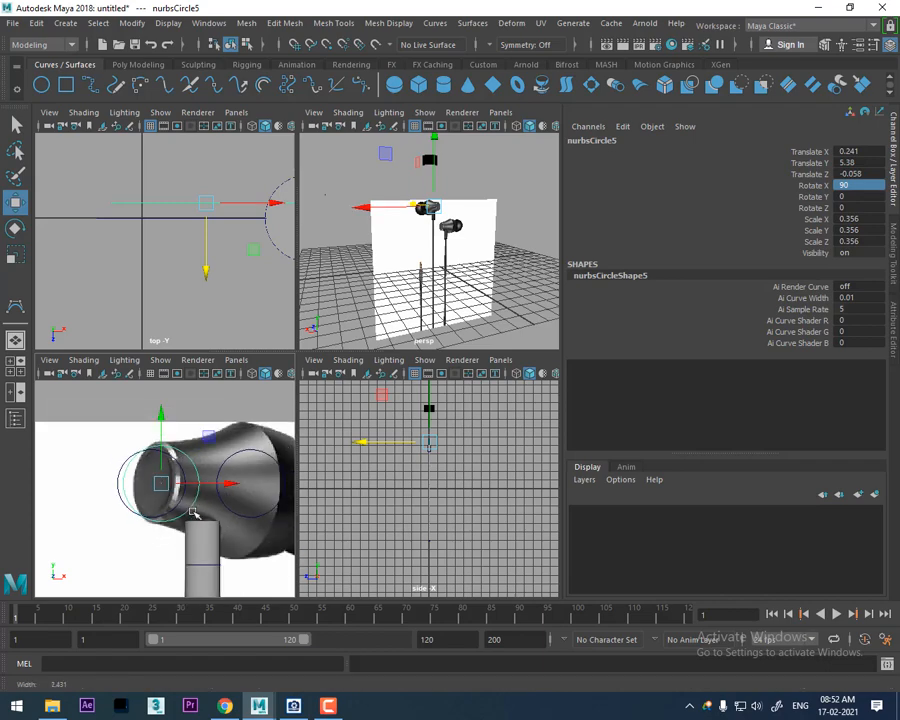
- Enlarge the wide-part circle uniformly to about 0.578 in the front view and shift it along X to about 0.994
left_click(256, 519)
key("space")
middle_click_drag(439, 394, 342, 415, "alt")
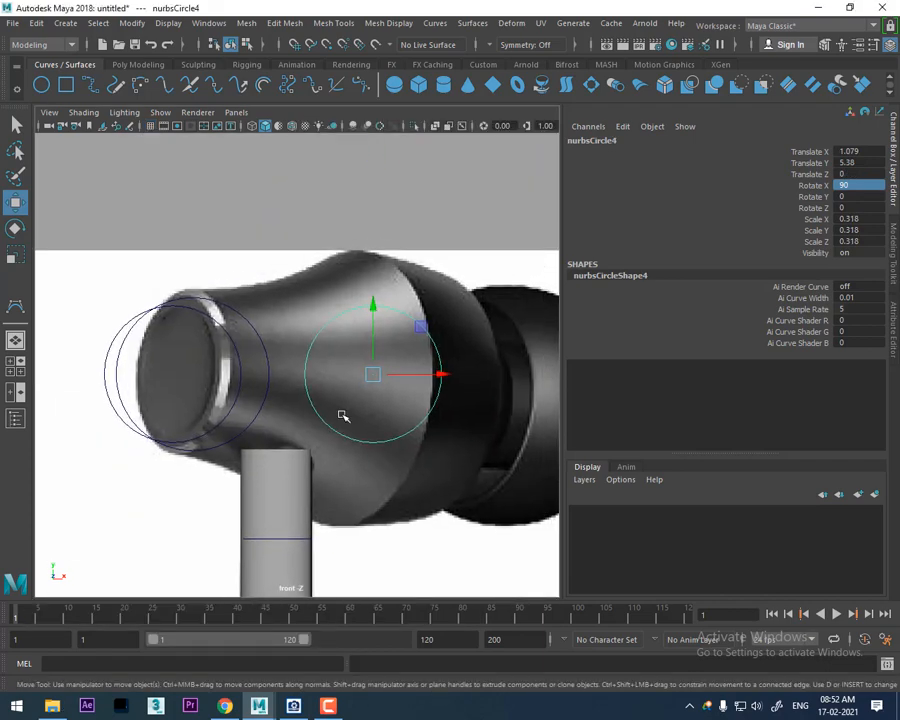
key("r")
left_click_drag(374, 375, 463, 208)
key("w")
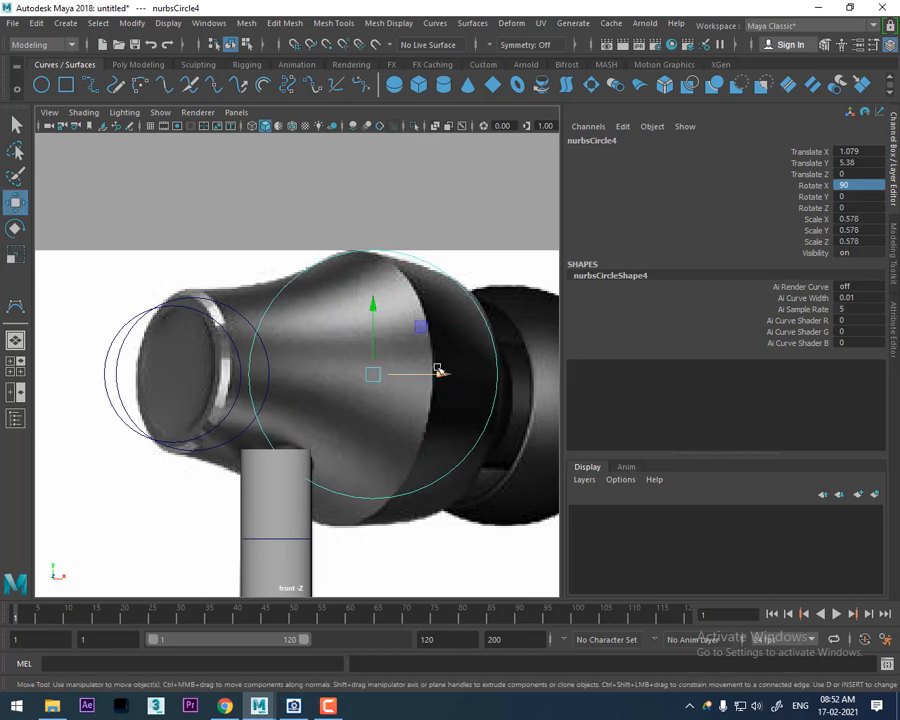
left_click_drag(438, 368, 420, 376)
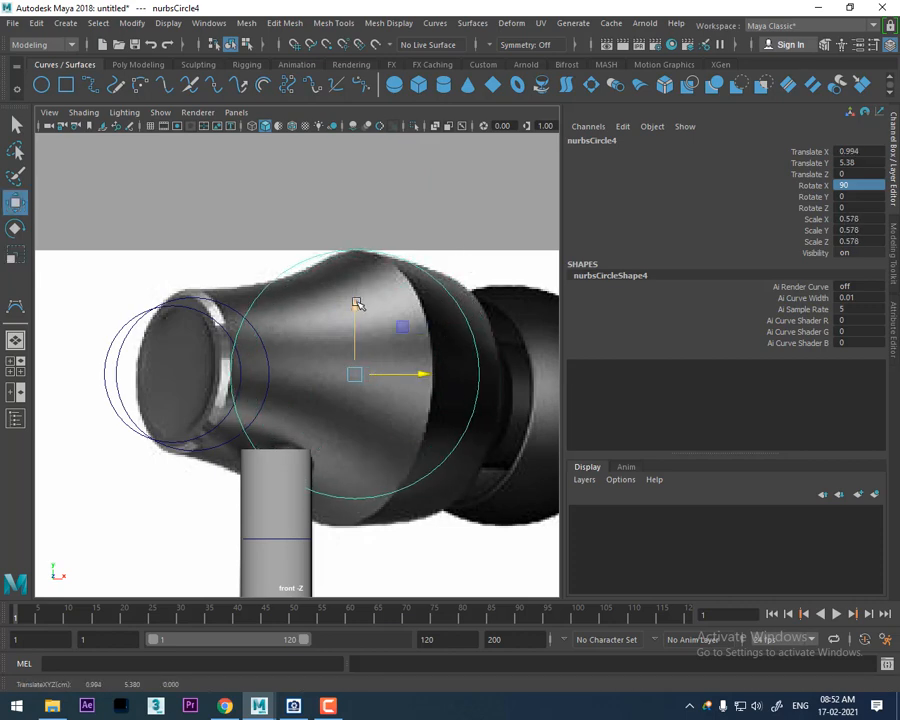
- Scale the wide-part circle to about 0.638 and lower it to about 5.328 in Y to fit the body outline
key("r")
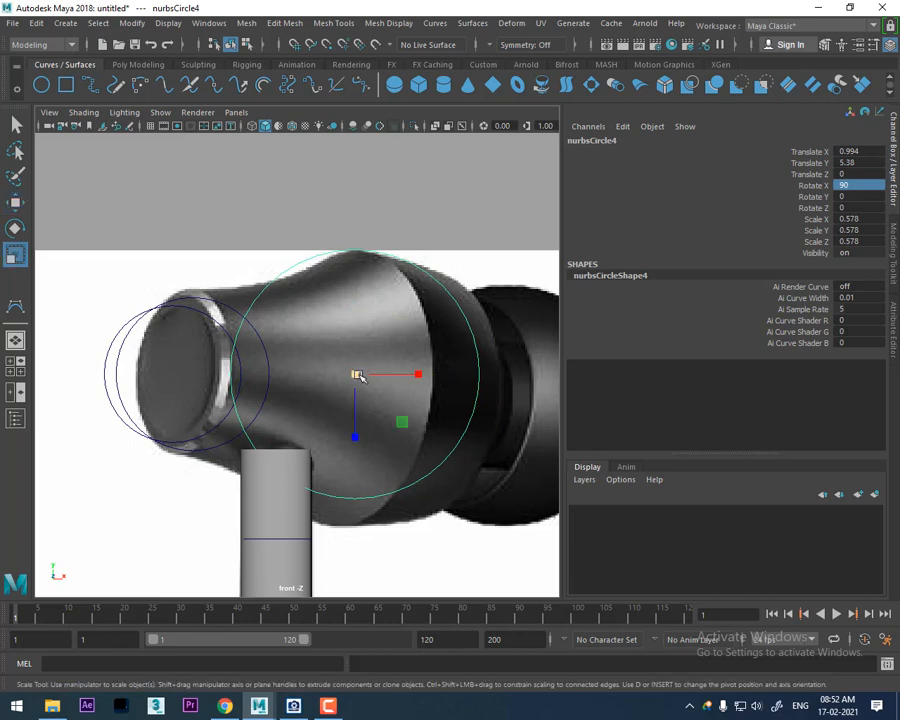
left_click_drag(354, 373, 378, 356)
key("w")
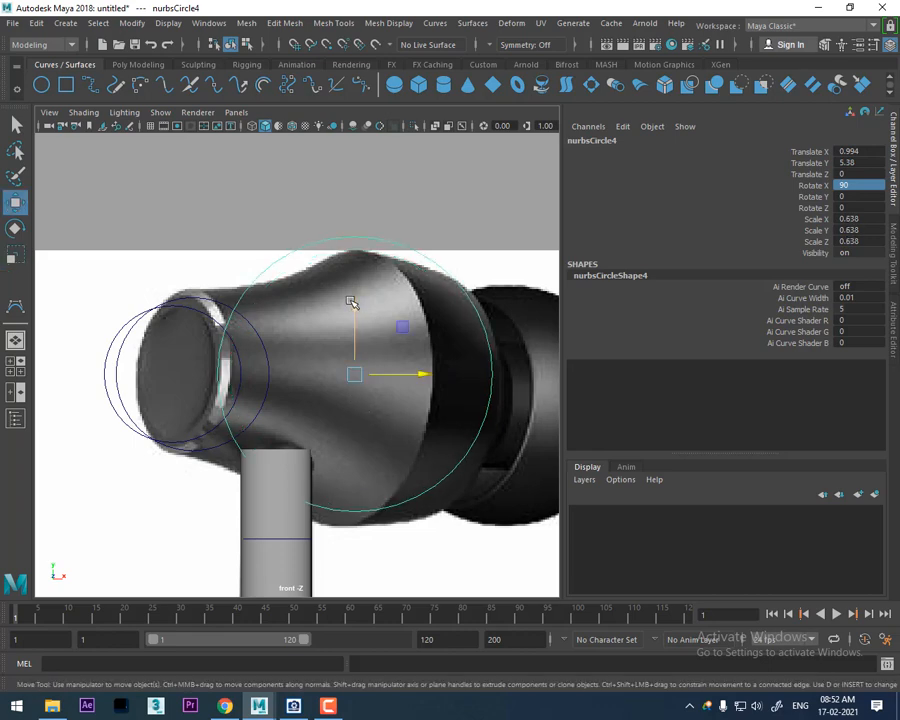
left_click_drag(351, 303, 348, 314)
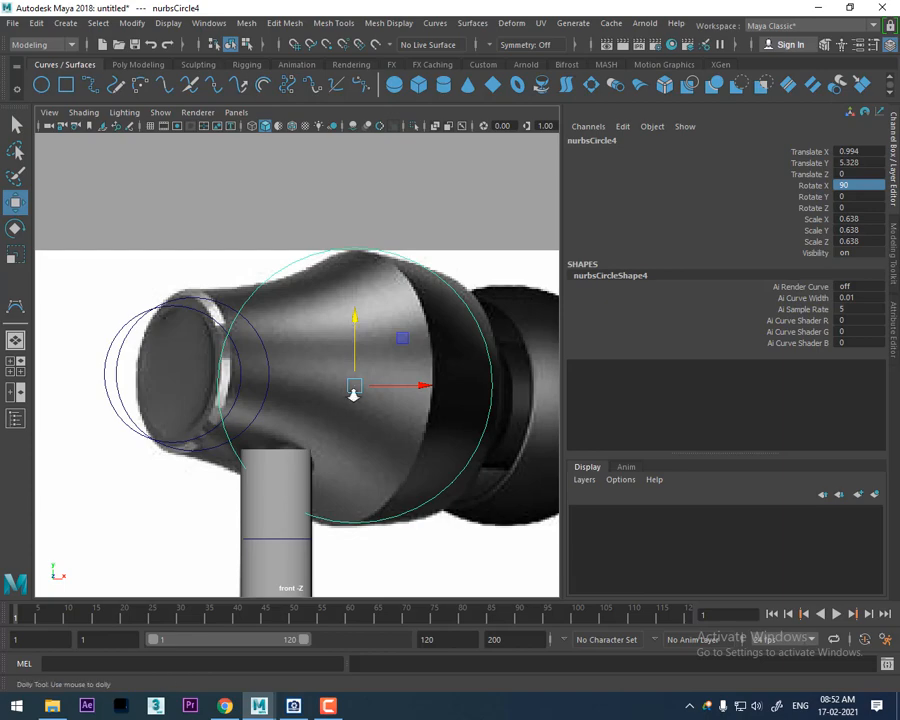
- Offset the wide-part circle in the top view to about -0.579 in Z
scroll(355, 385, "down", 3)
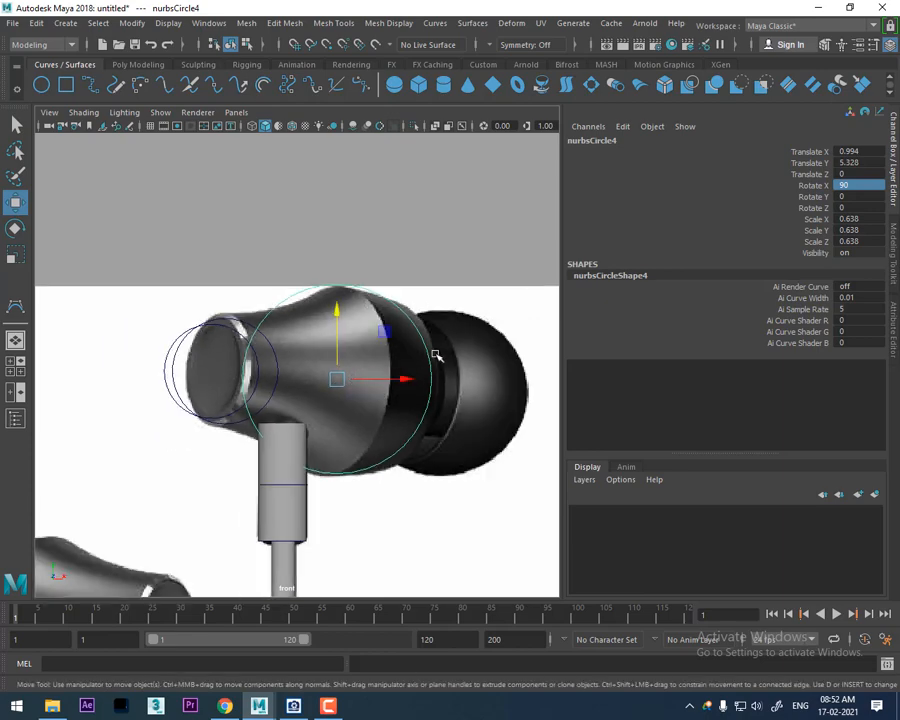
key("space")
scroll(200, 244, "up", 3)
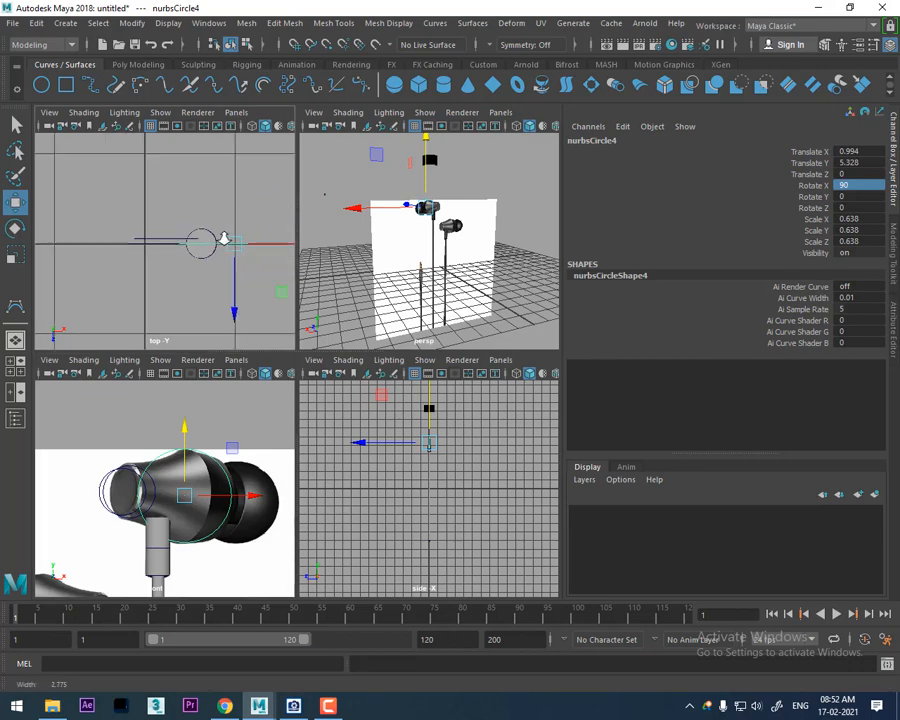
key("space")
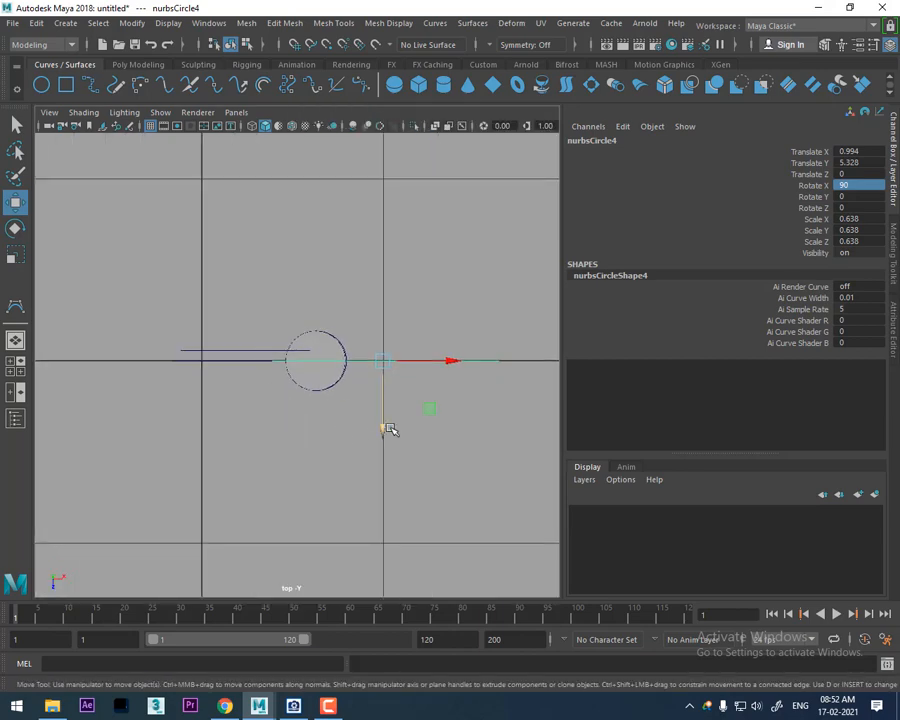
left_click_drag(386, 427, 372, 325)
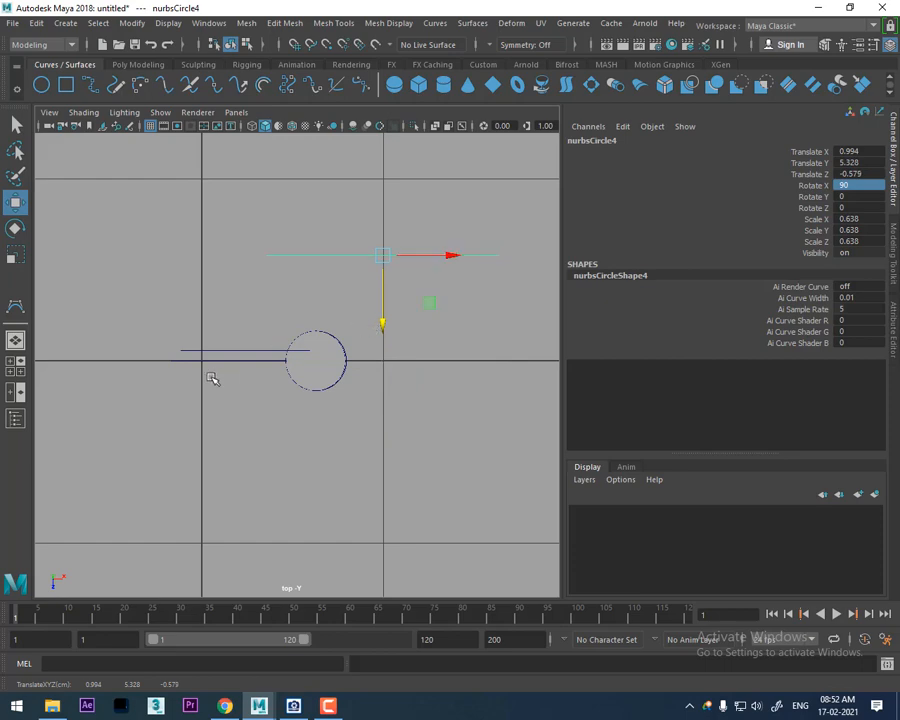
left_click(222, 332)
left_click_drag(222, 332, 197, 399)
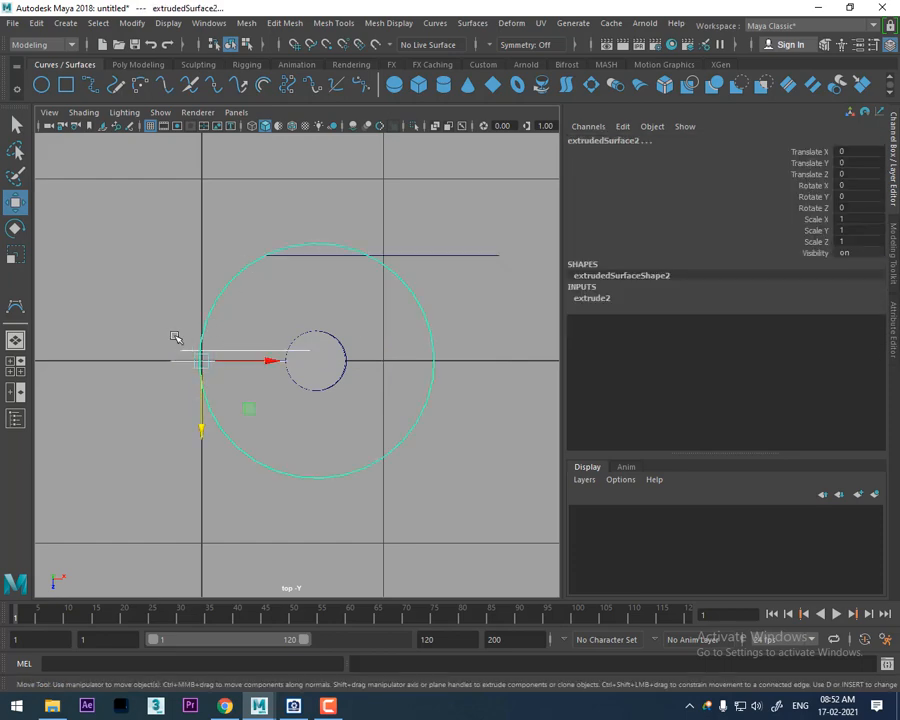
left_click_drag(155, 310, 180, 388)
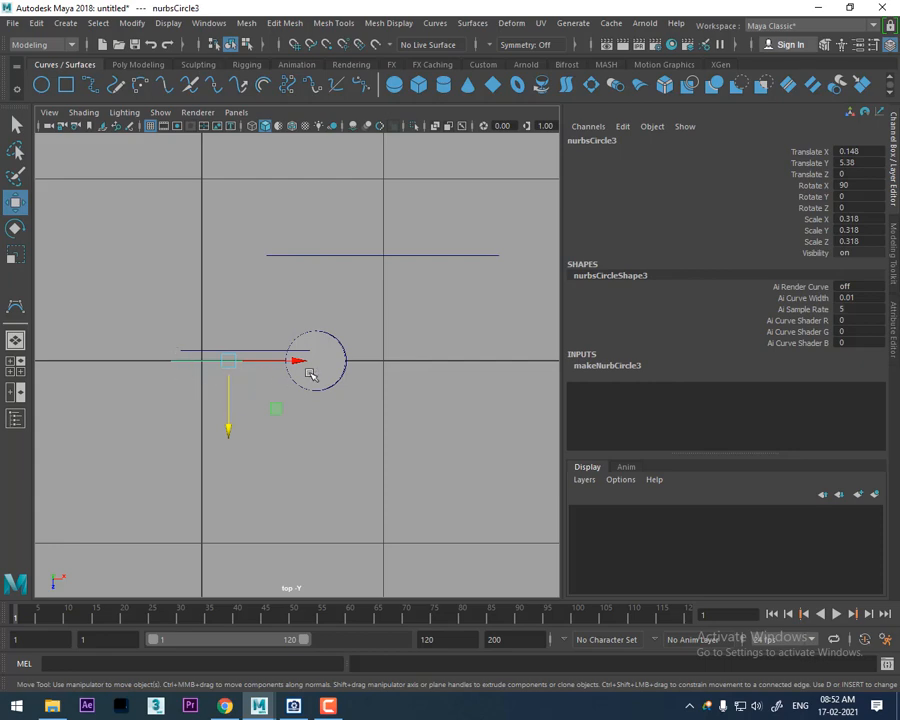
left_click(192, 350, "shift")
left_click(333, 258)
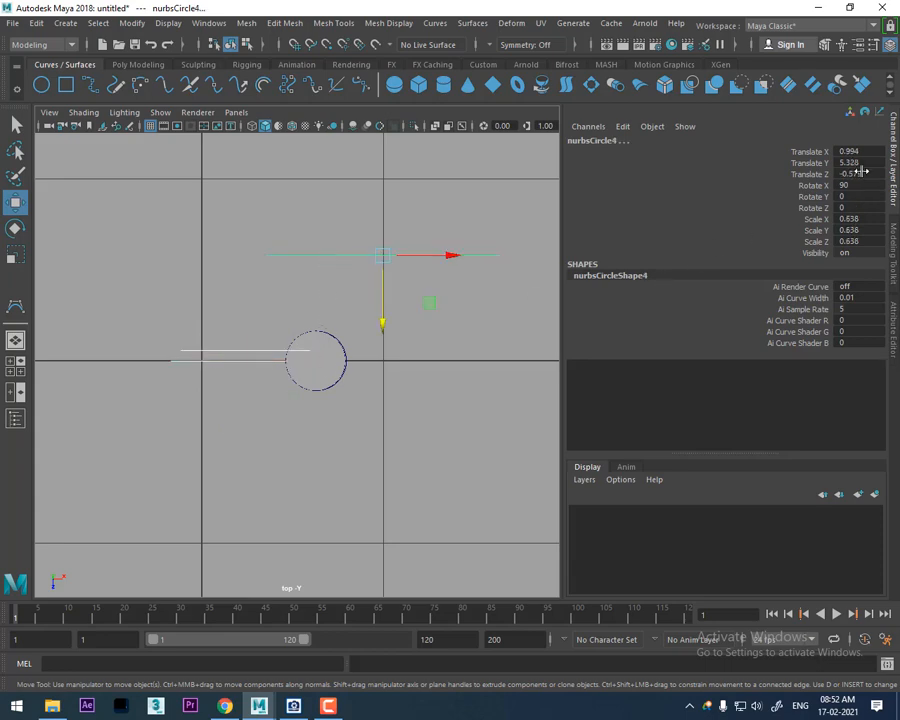
- Move the end-face circle along X in the top view to about -0.001, centring it on the vertical grid axis
left_click(211, 368)
left_click(214, 358)
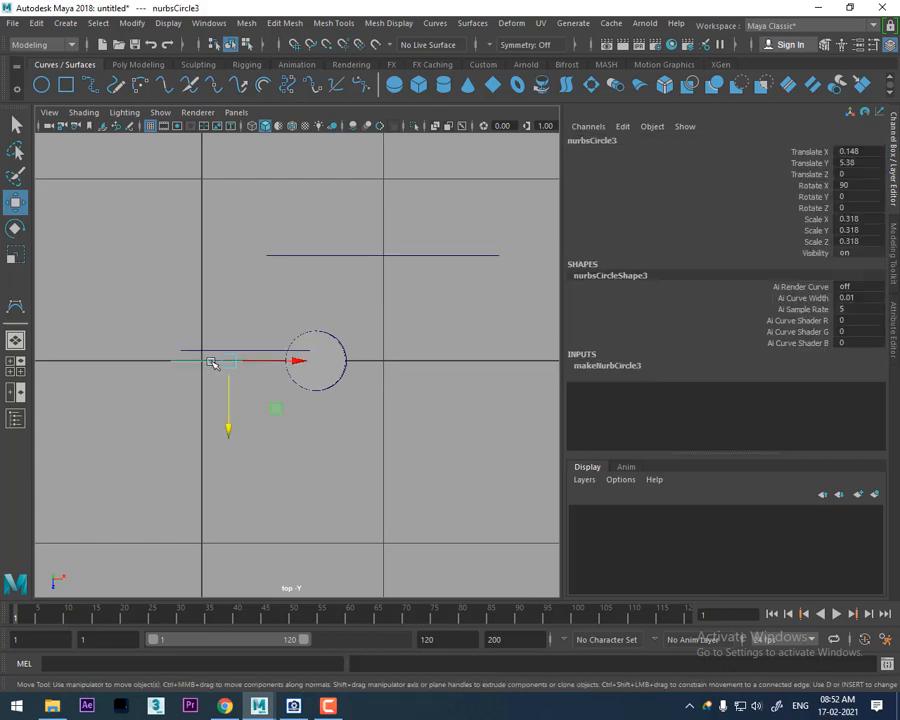
right_click_drag(258, 467, 273, 496, "alt")
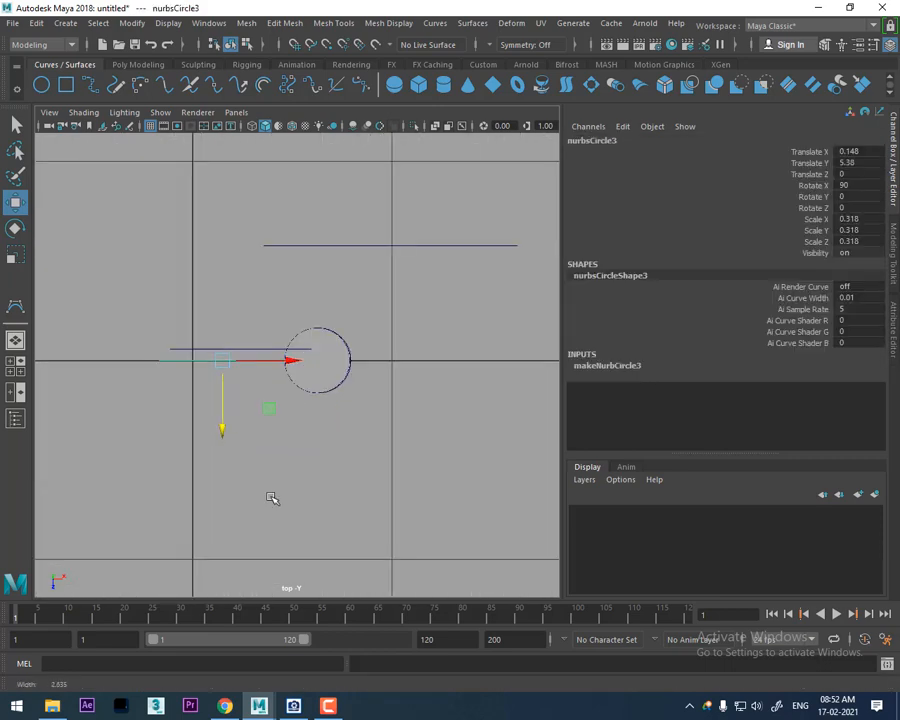
middle_click_drag(237, 410, 291, 428, "alt")
right_click_drag(291, 428, 317, 420, "alt")
left_click_drag(342, 381, 305, 381)
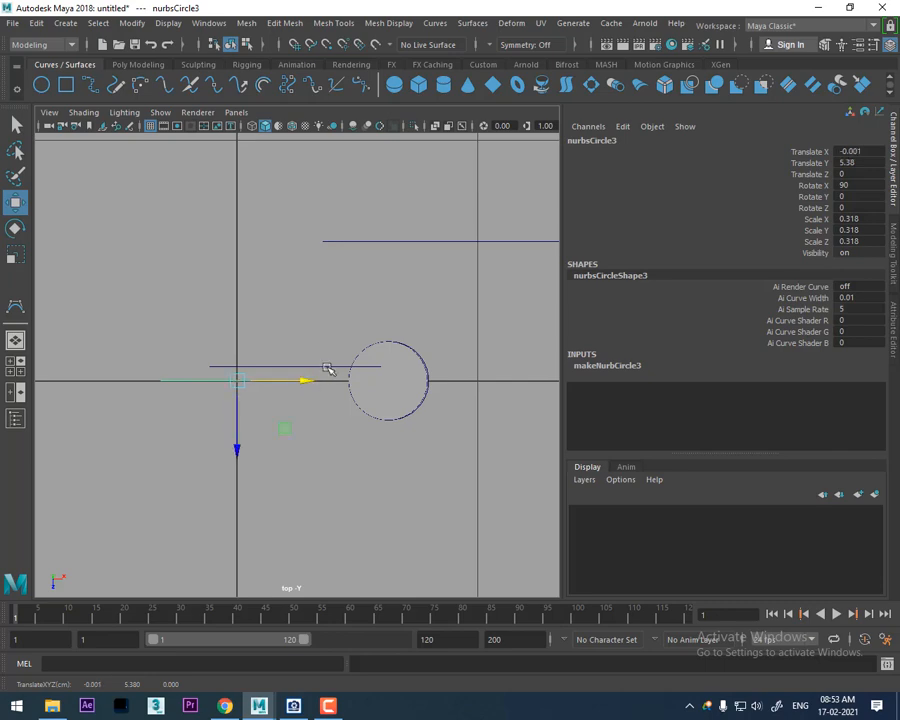
- Centre the rim circle at about 0.004 in X, set its Translate Z to 0 and offset it slightly toward negative Z
left_click(330, 366)
left_click_drag(360, 369, 304, 367)
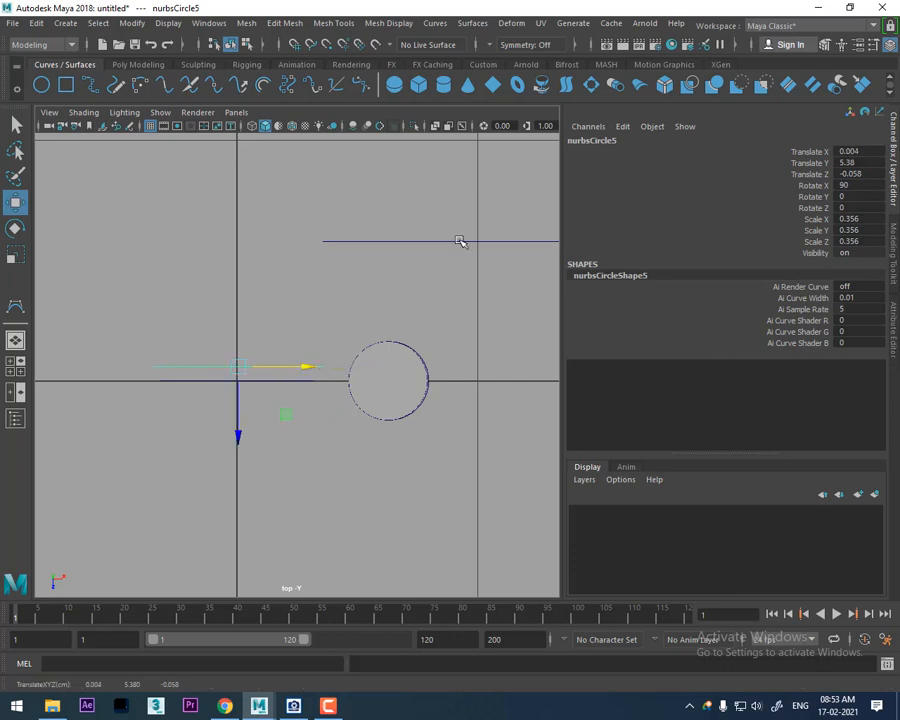
double_click(856, 175)
type("0")
key("Return")
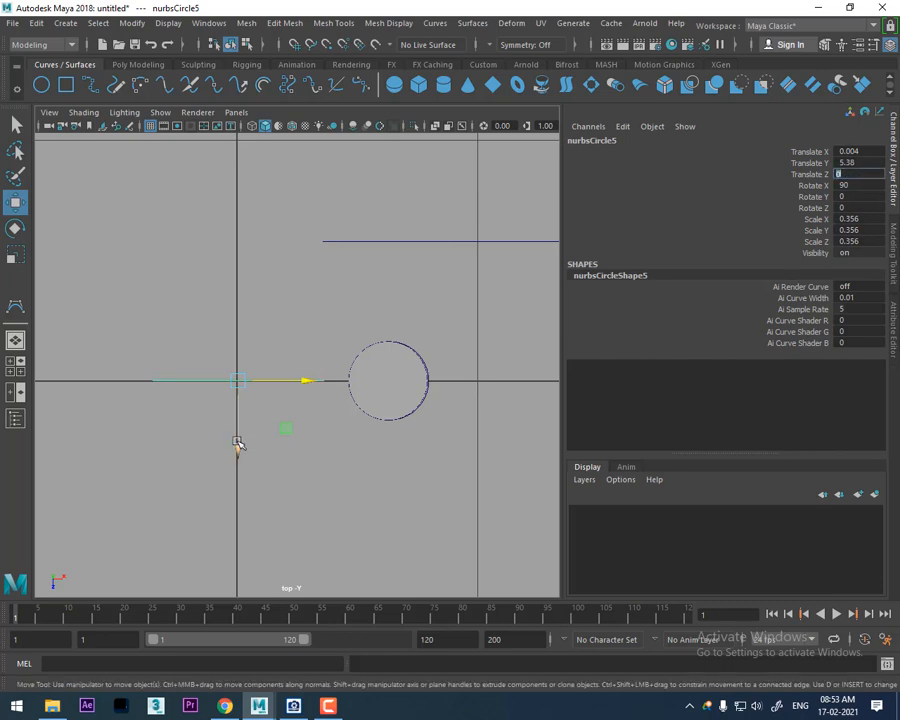
left_click_drag(236, 441, 235, 423)
- Move the wide-part circle along X to about 0.001 so it lines up with the other two circles
left_click_drag(454, 213, 492, 293)
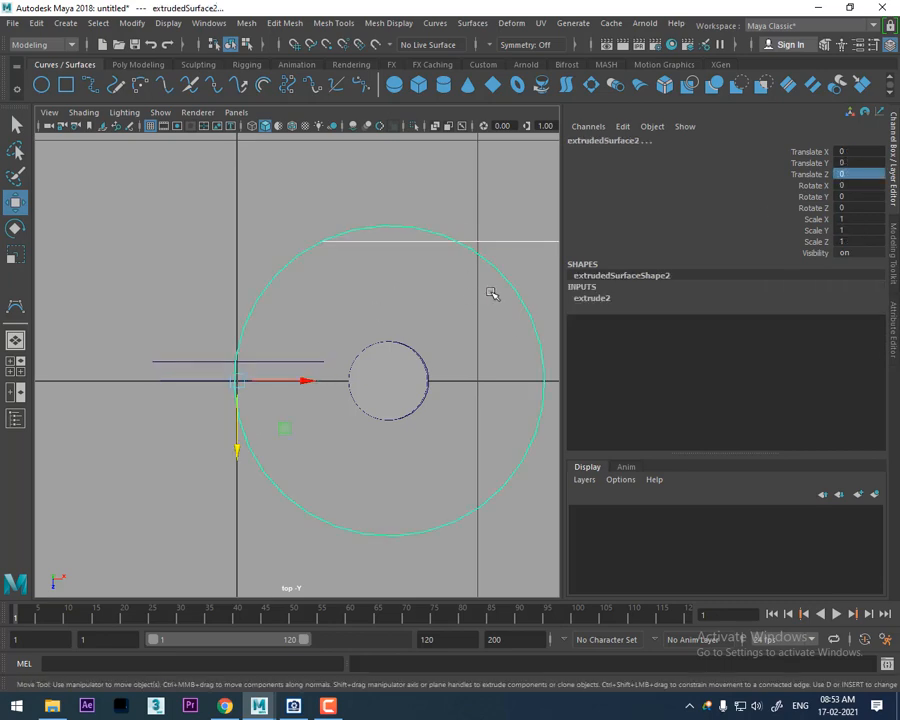
left_click(511, 241)
left_click_drag(544, 240, 311, 241)
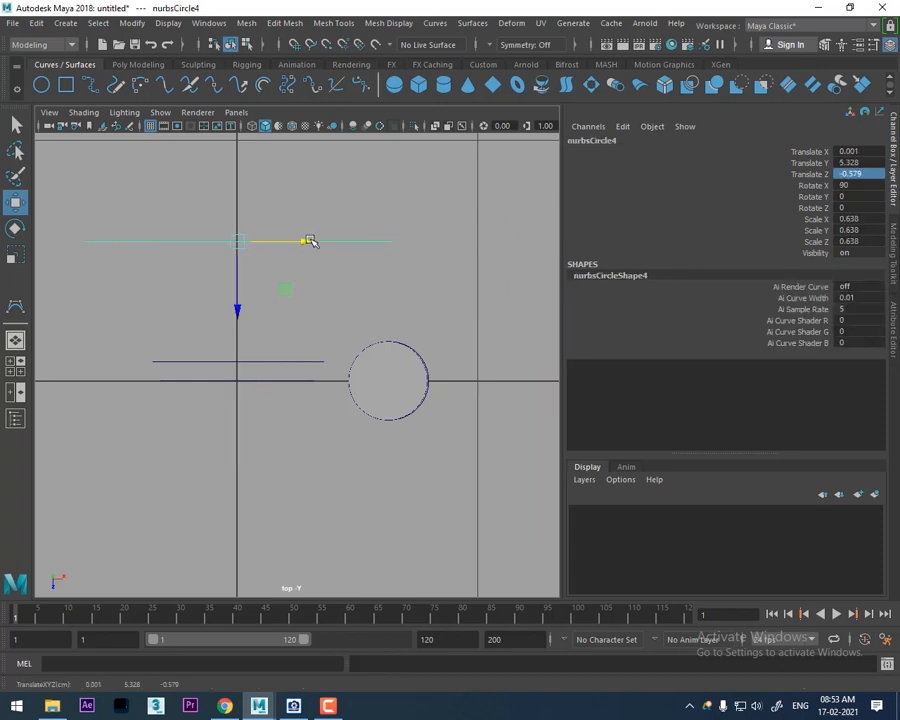
- Examine the aligned profile circles against the reference earphone from several angles in the perspective view and in the front view
key("space")
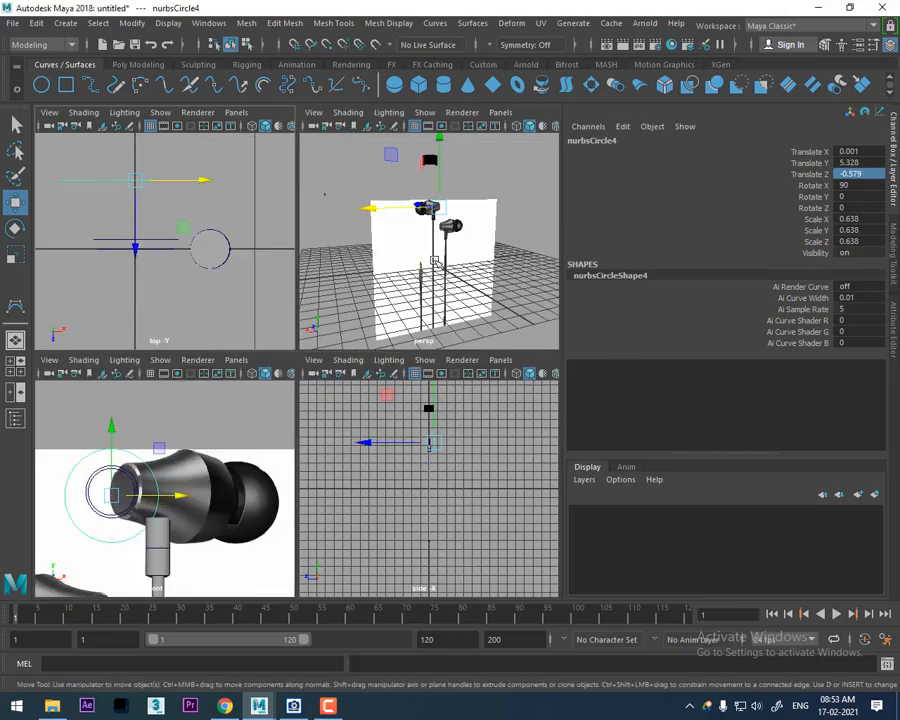
left_click_drag(383, 259, 416, 270, "alt")
scroll(418, 273, "up", 3)
scroll(165, 512, "up", 2)
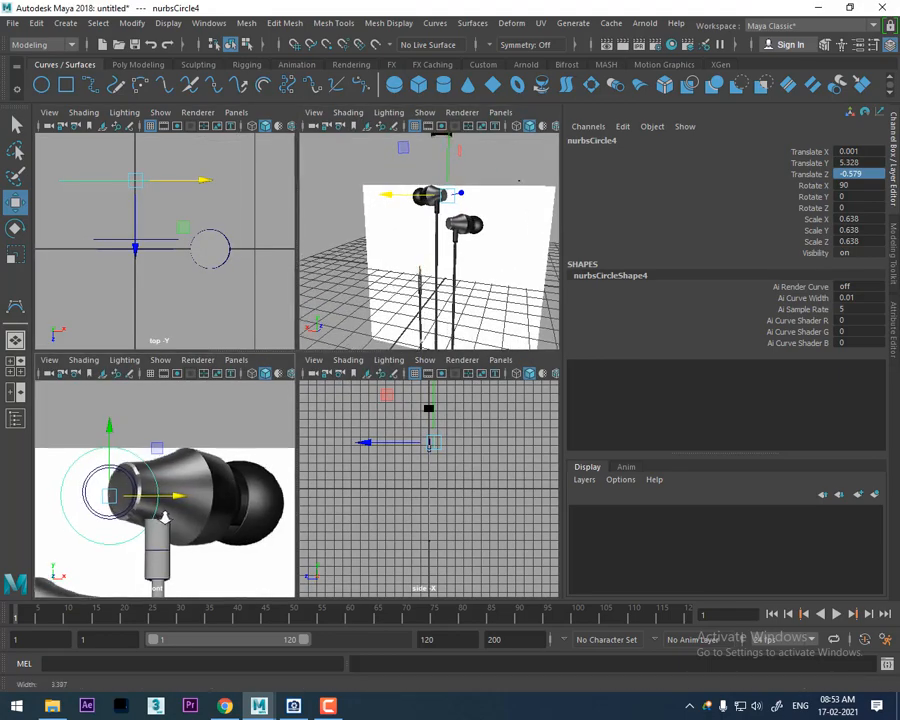
scroll(119, 506, "up", 1)
middle_click_drag(134, 516, 146, 524, "alt")
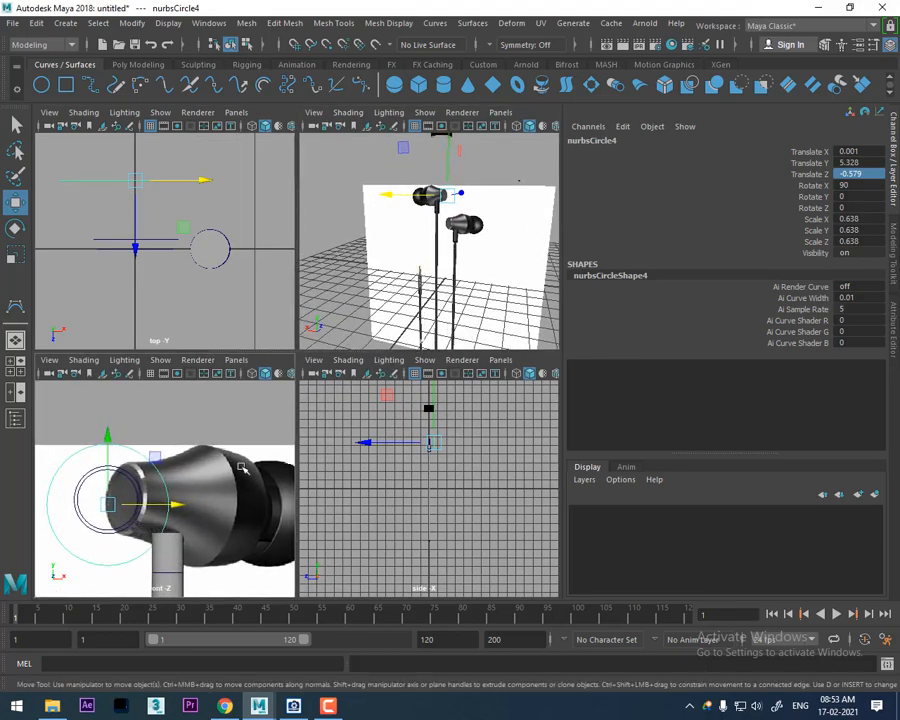
left_click_drag(434, 271, 368, 267, "alt")
key("f")
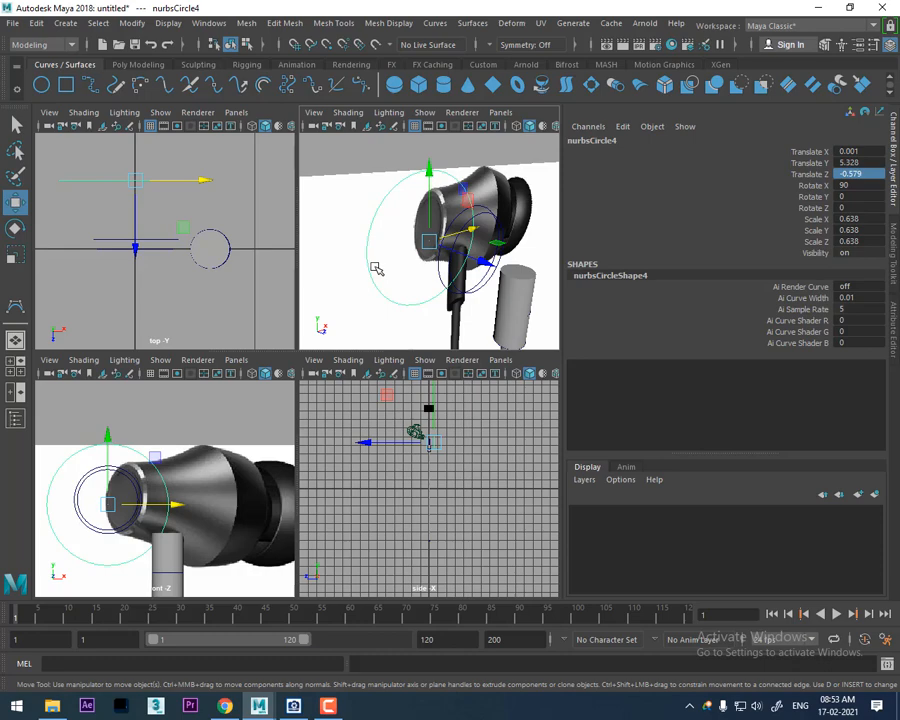
left_click_drag(371, 266, 443, 263, "alt")
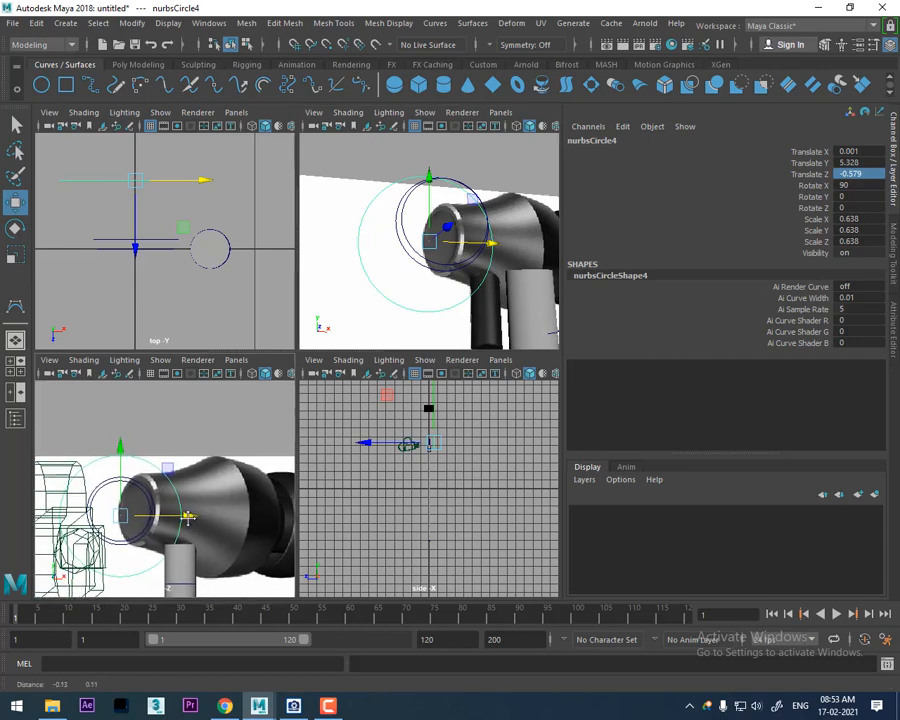
left_click(196, 195)
left_click(191, 230)
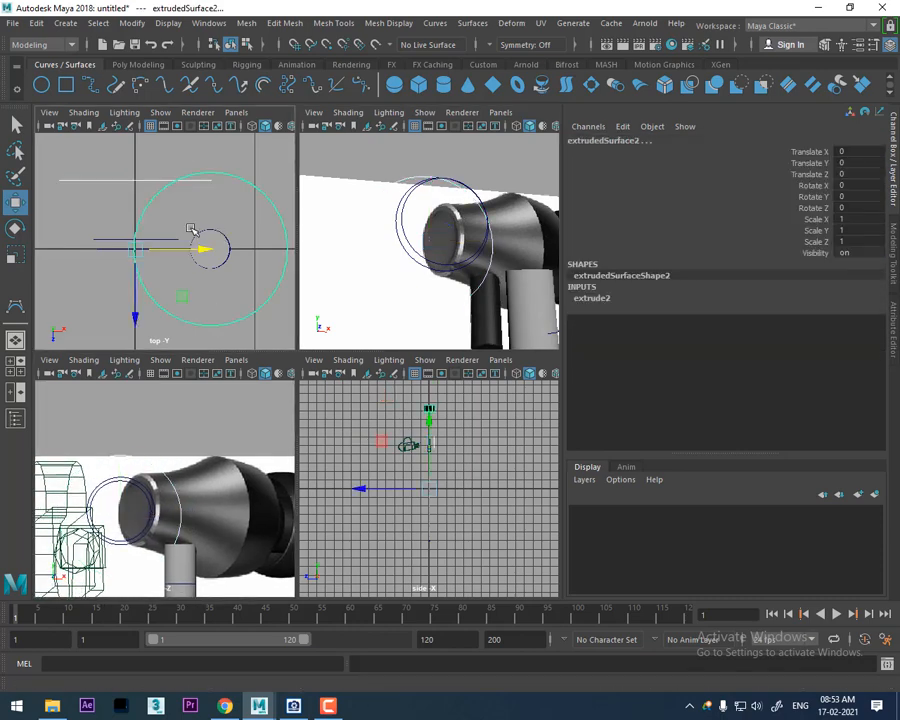
left_click(108, 165)
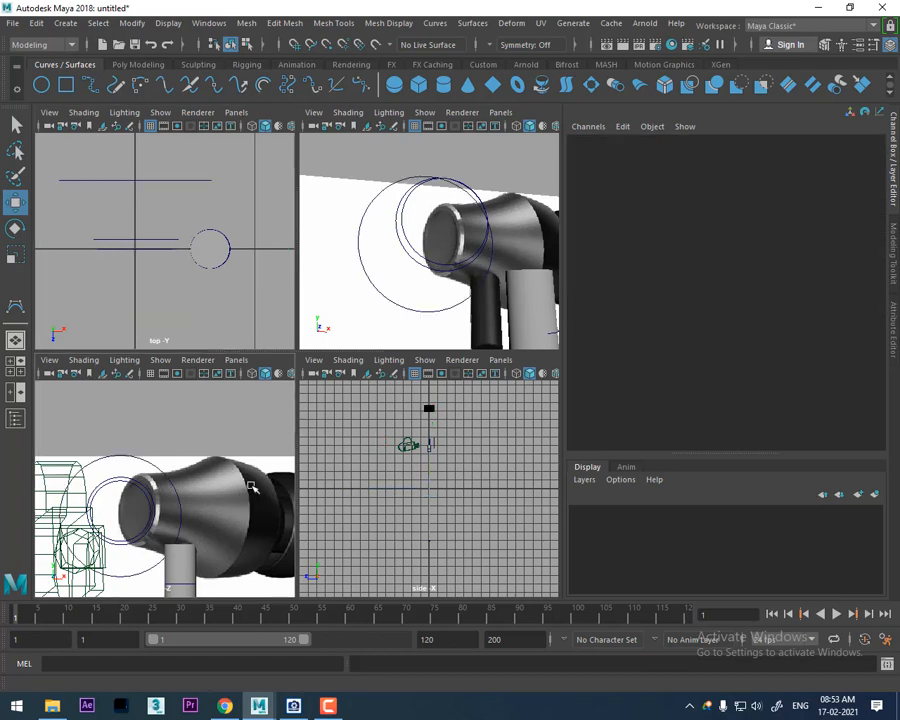
- Hide cameras in the front view and return to the four-view layout
middle_click_drag(235, 485, 228, 487, "alt")
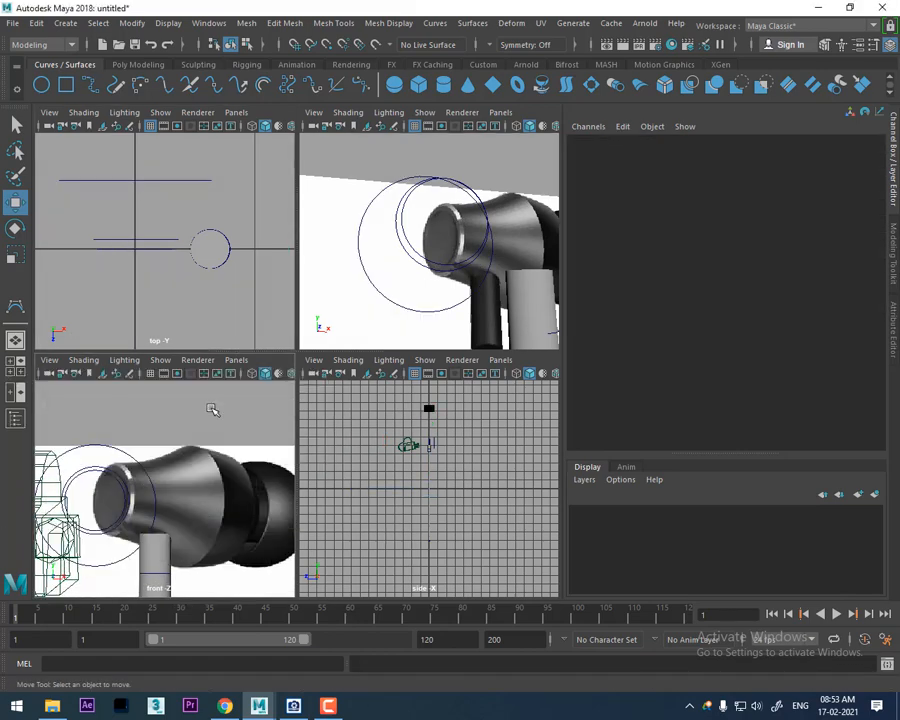
key("space")
left_click(157, 114)
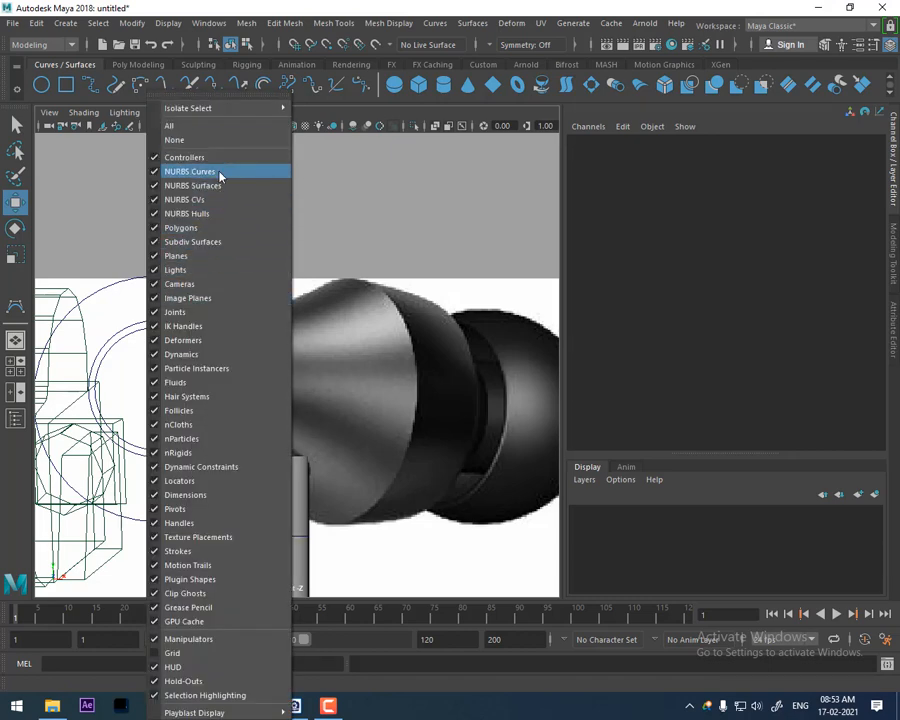
left_click(196, 284)
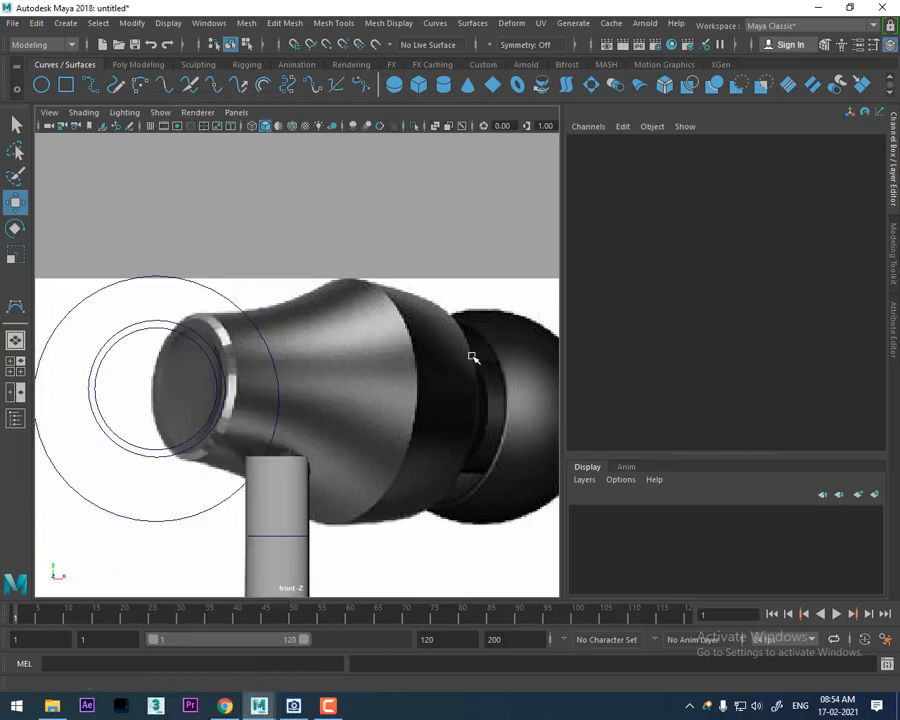
key("space")
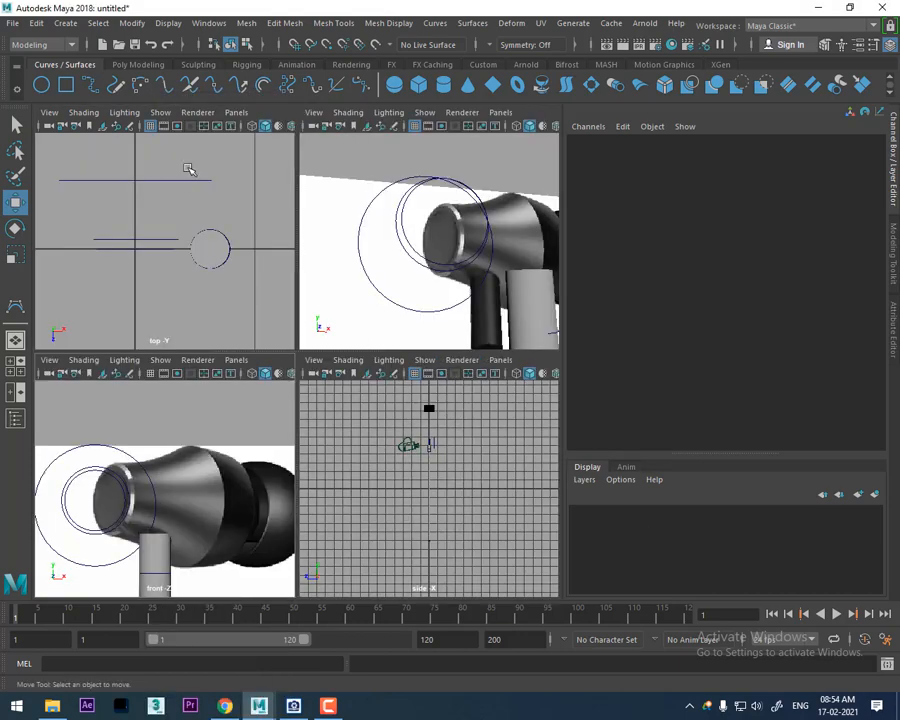
- Duplicate the wide-part circle and move the copy backward along Z to about -1.103
left_click(178, 243)
left_click(110, 188)
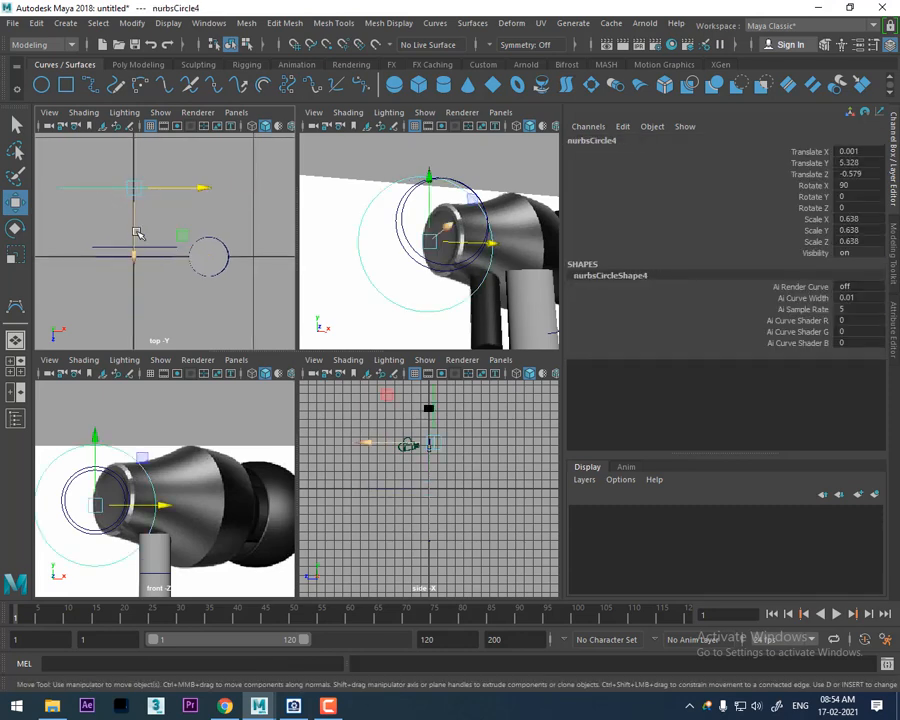
left_click_drag(135, 254, 139, 194, "shift")
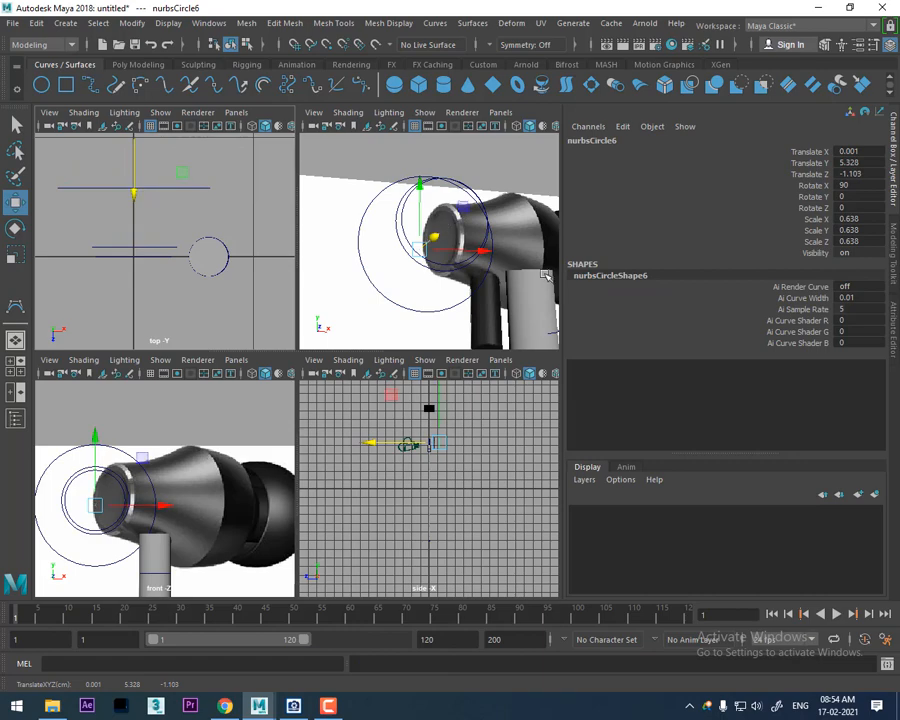
- Move the reference image plane back along Z to about -3.165, clear of the profile circles
left_click_drag(485, 265, 440, 286, "alt")
scroll(404, 235, "down", 5)
left_click_drag(404, 235, 409, 297, "alt")
scroll(410, 298, "down", 3)
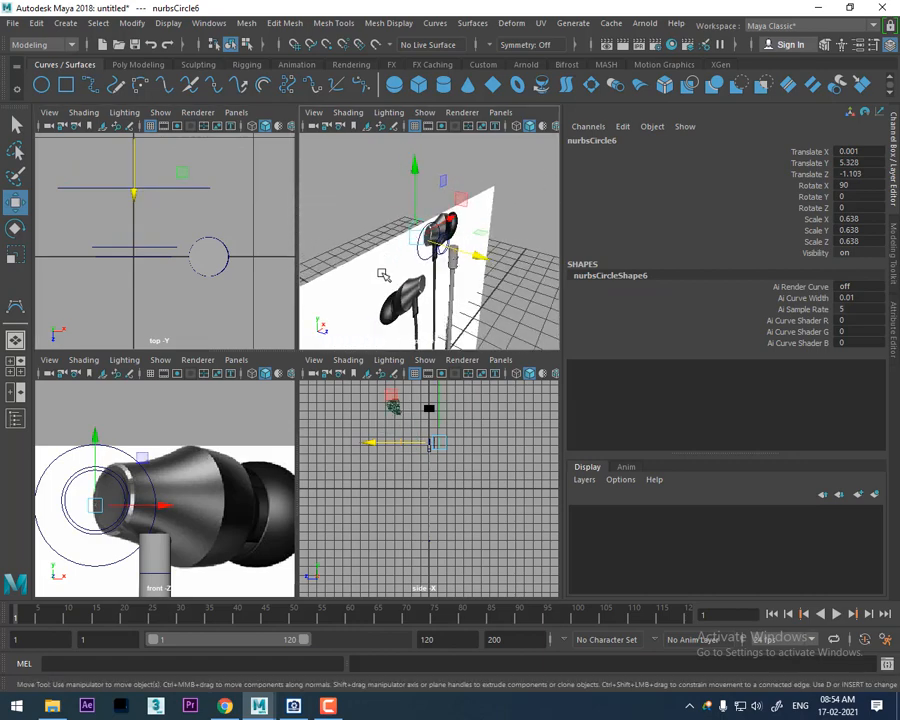
left_click(384, 275)
middle_click_drag(412, 286, 428, 235, "alt")
scroll(427, 267, "down", 4)
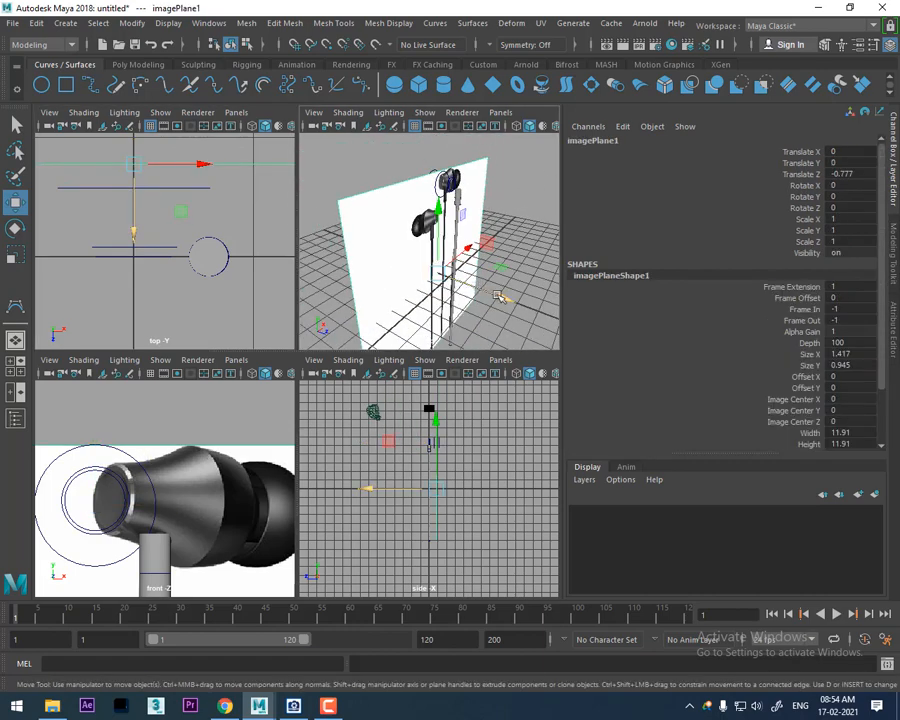
left_click_drag(498, 295, 392, 360)
scroll(442, 272, "up", 4)
key("space")
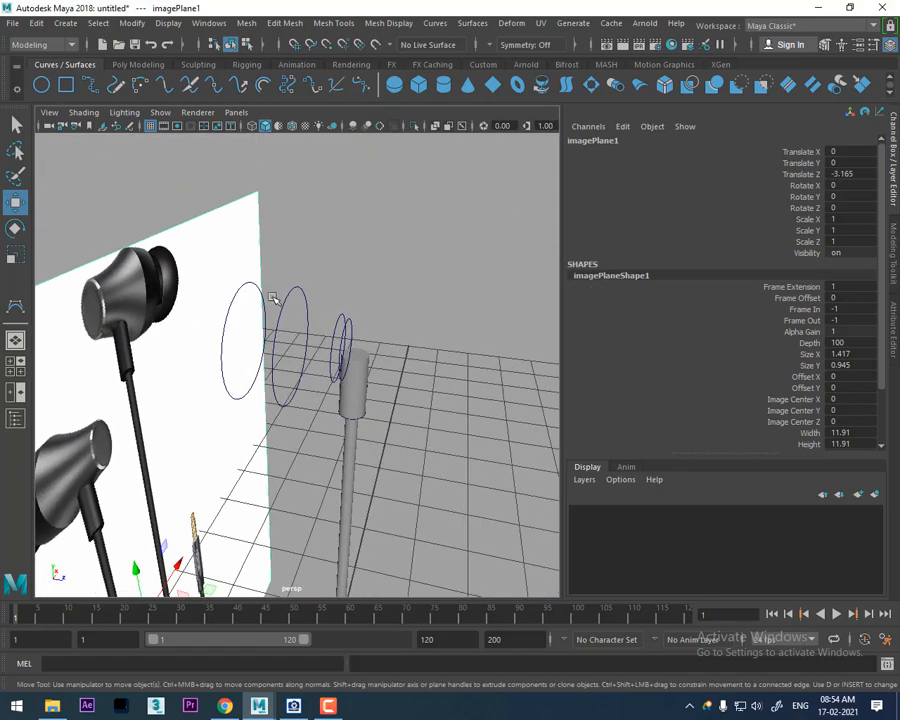
- Duplicate the rearmost wide circle and place the copy slightly behind it, at about -1.172 in Translate Z
left_click(241, 297)
left_click_drag(237, 295, 412, 366, "alt")
- Try a loft between the two small circles at the front rim, and undo it
left_click(371, 299)
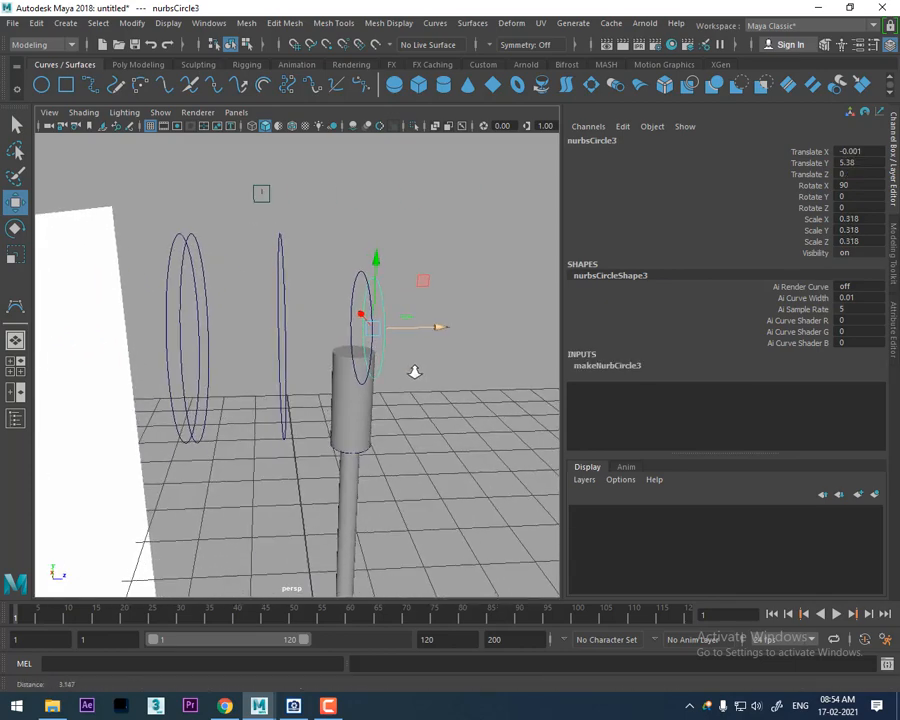
left_click(363, 276, "shift")
left_click_drag(369, 325, 328, 320, "alt")
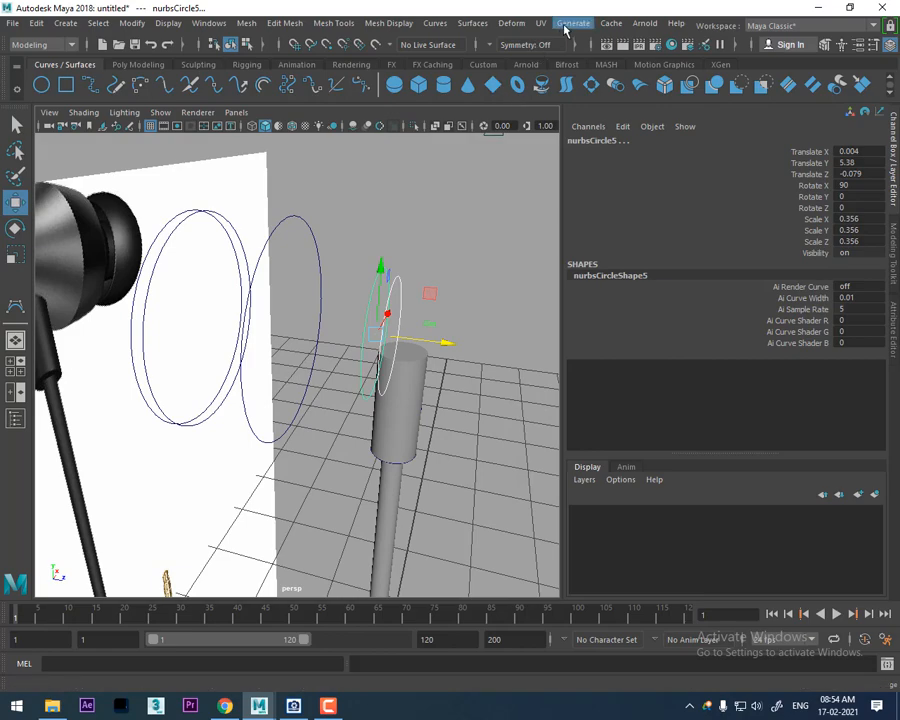
left_click(472, 23)
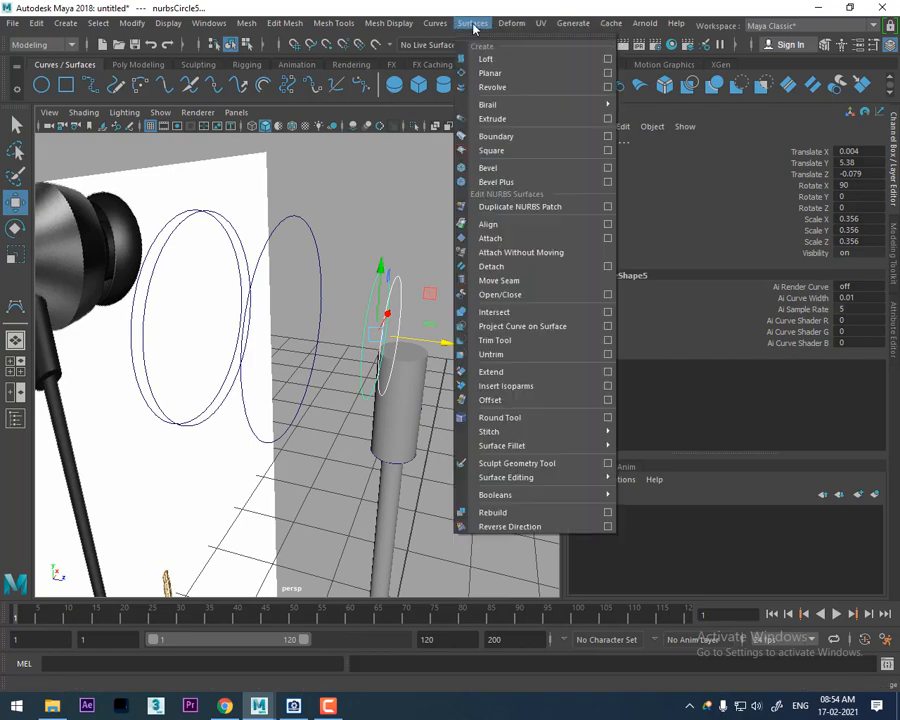
left_click(486, 59)
left_click_drag(458, 237, 405, 251, "alt")
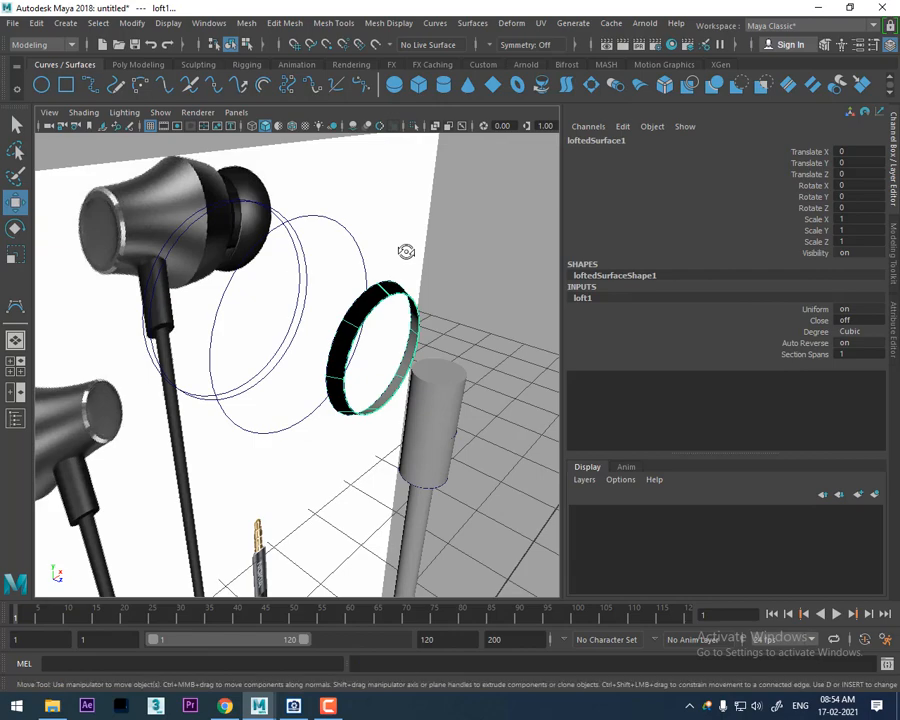
key("ctrl+z")
- Try to loft the earphone head through all five profile circles, picked in order from the front rim to the rear
left_click_drag(410, 266, 456, 262, "alt")
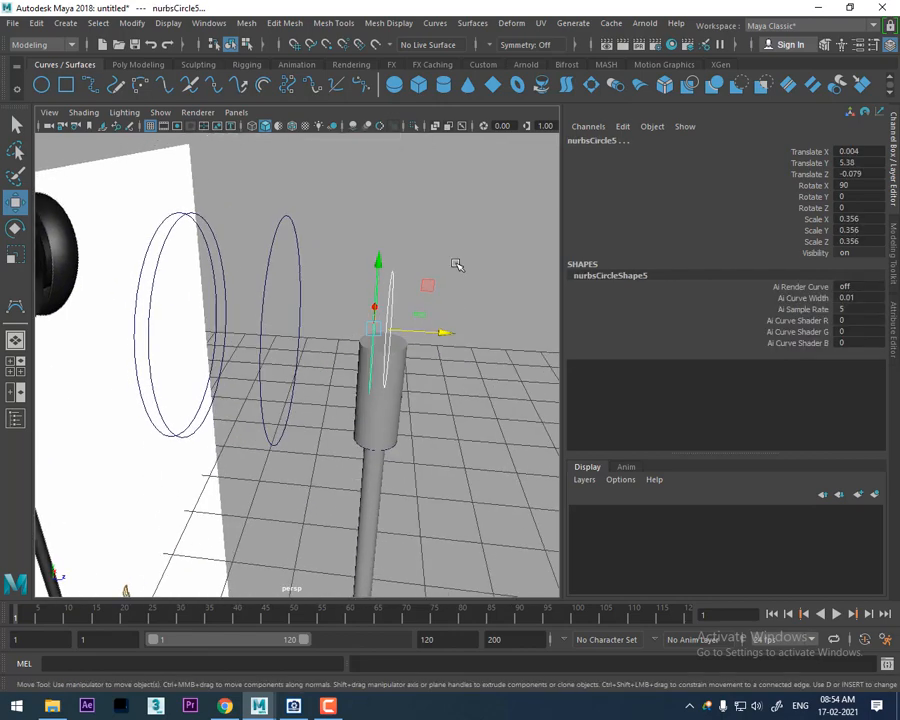
left_click(421, 292)
left_click(388, 290)
left_click_drag(394, 293, 378, 281, "alt")
left_click(285, 222, "shift")
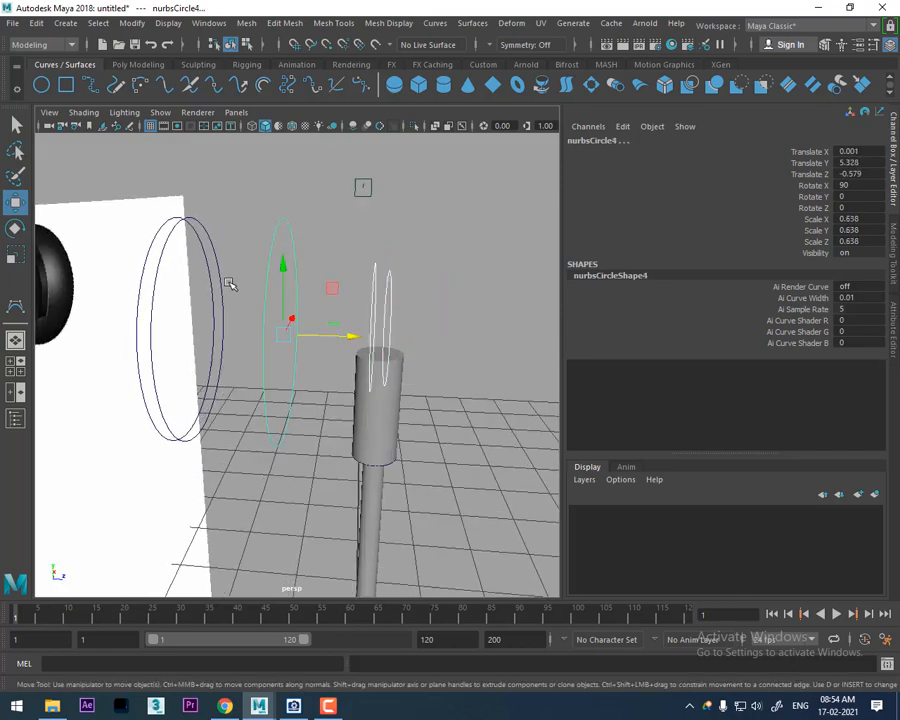
left_click_drag(233, 282, 204, 246, "alt")
left_click(168, 228, "shift")
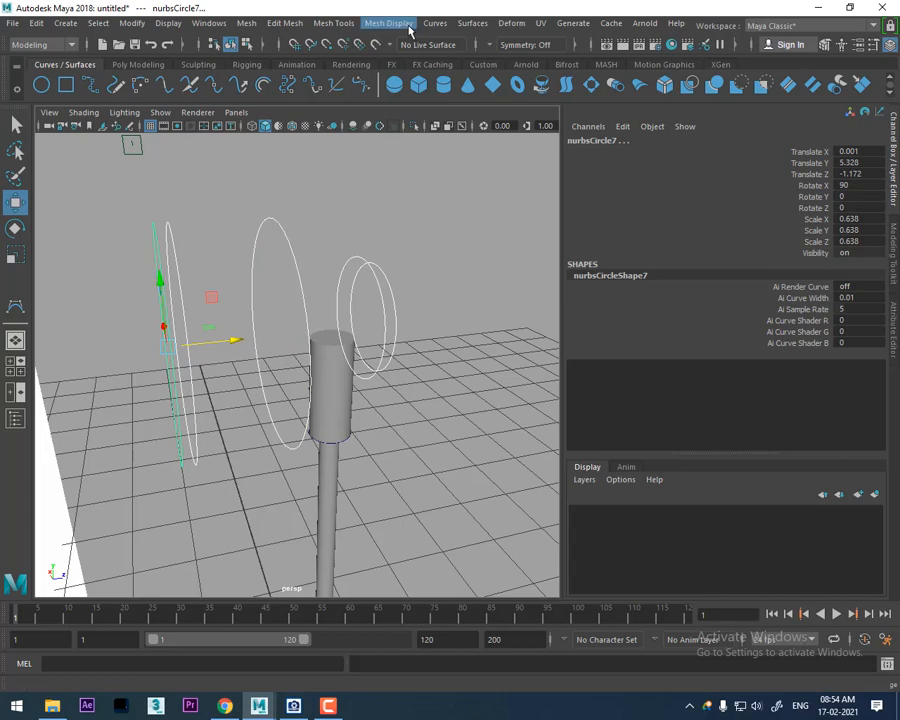
left_click(469, 24)
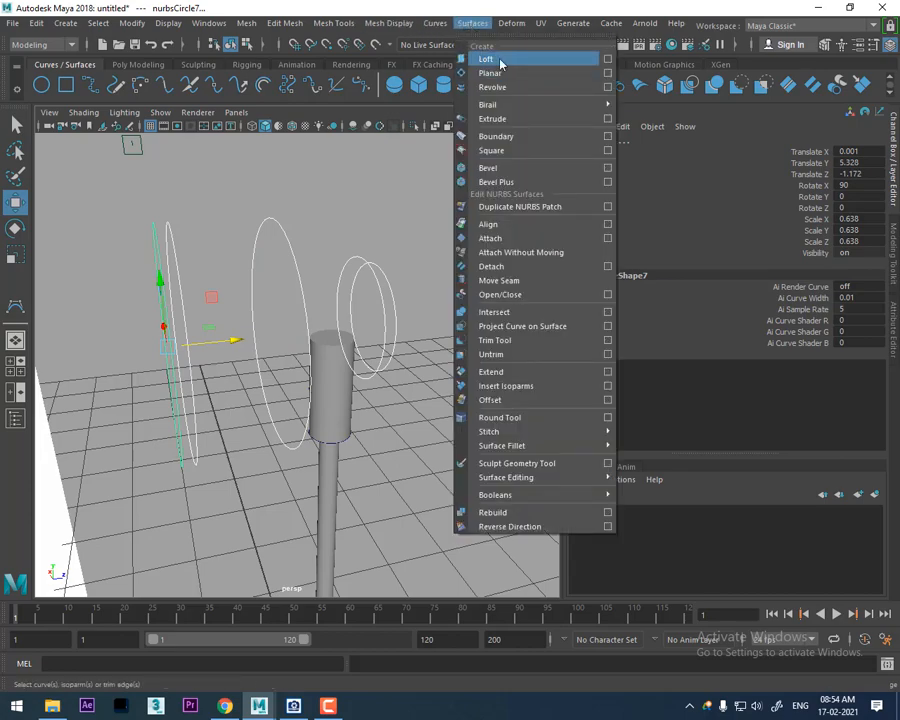
left_click(495, 58)
left_click_drag(446, 141, 311, 345, "alt")
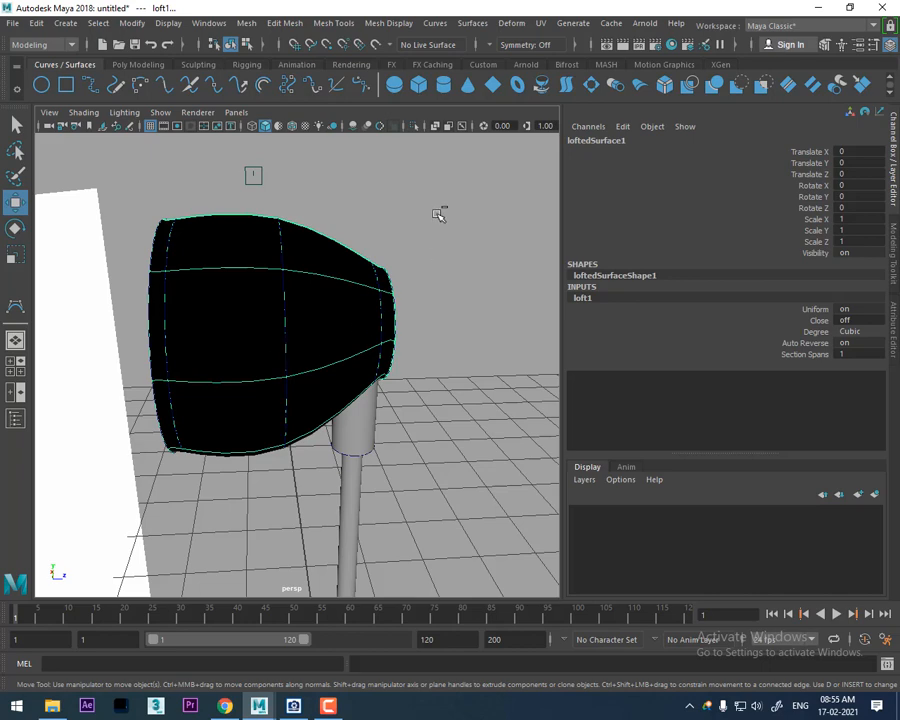
key("ctrl+z")
- Loft the earphone head through all five profile circles, picked in order from the rearmost to the front rim
left_click(153, 244)
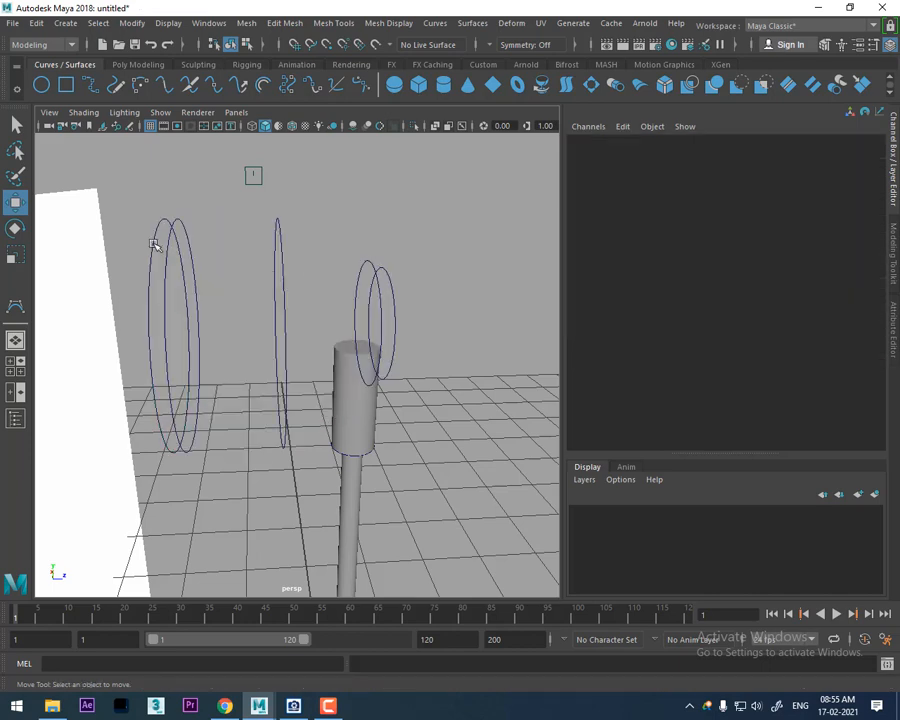
left_click(155, 234)
left_click(185, 222, "shift")
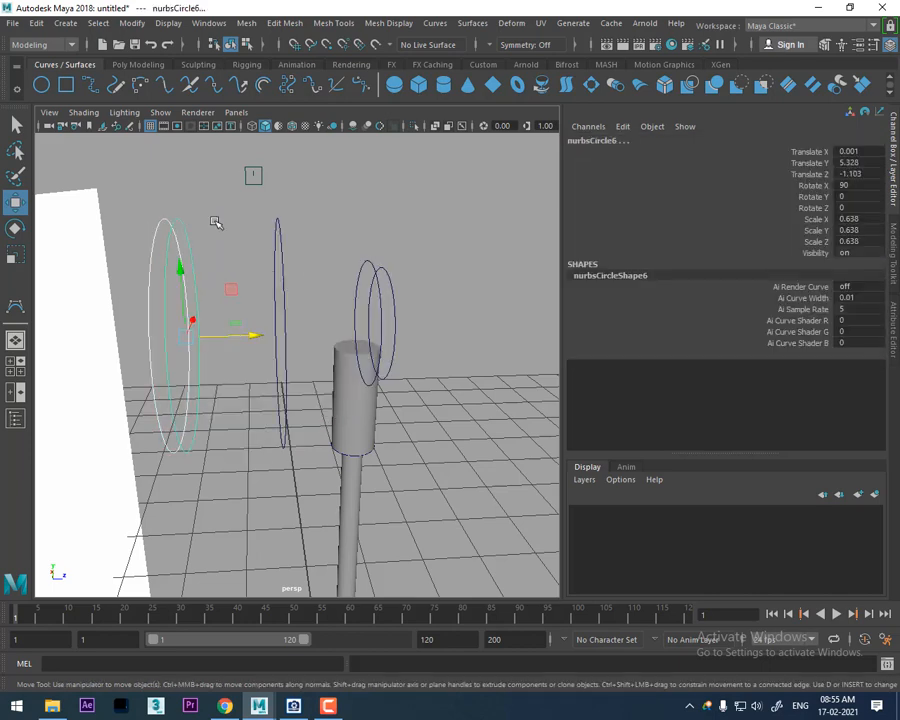
left_click(281, 233, "shift")
left_click(367, 268)
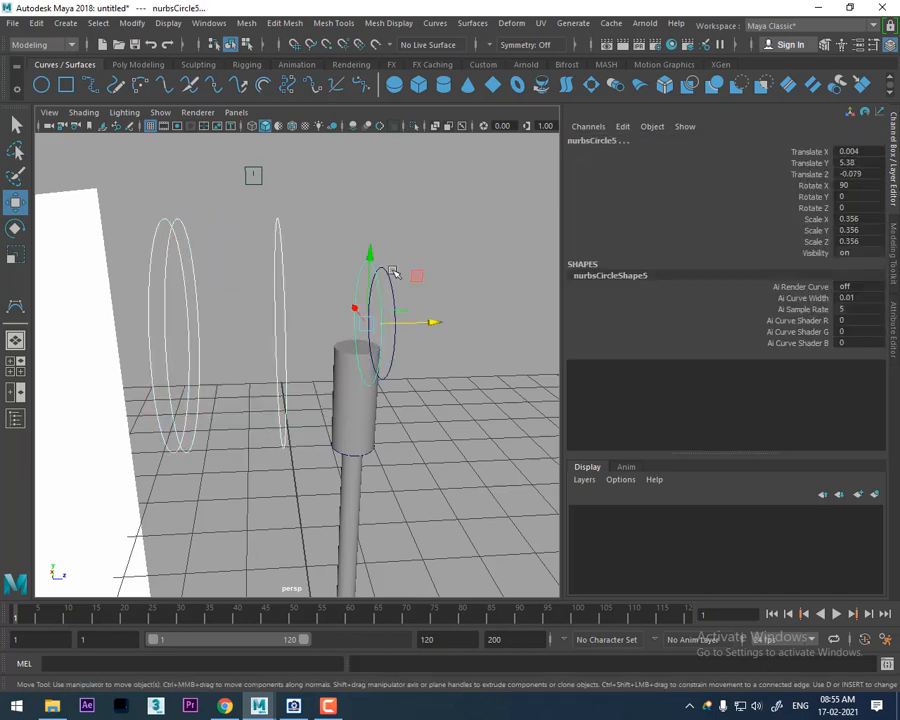
left_click(472, 23)
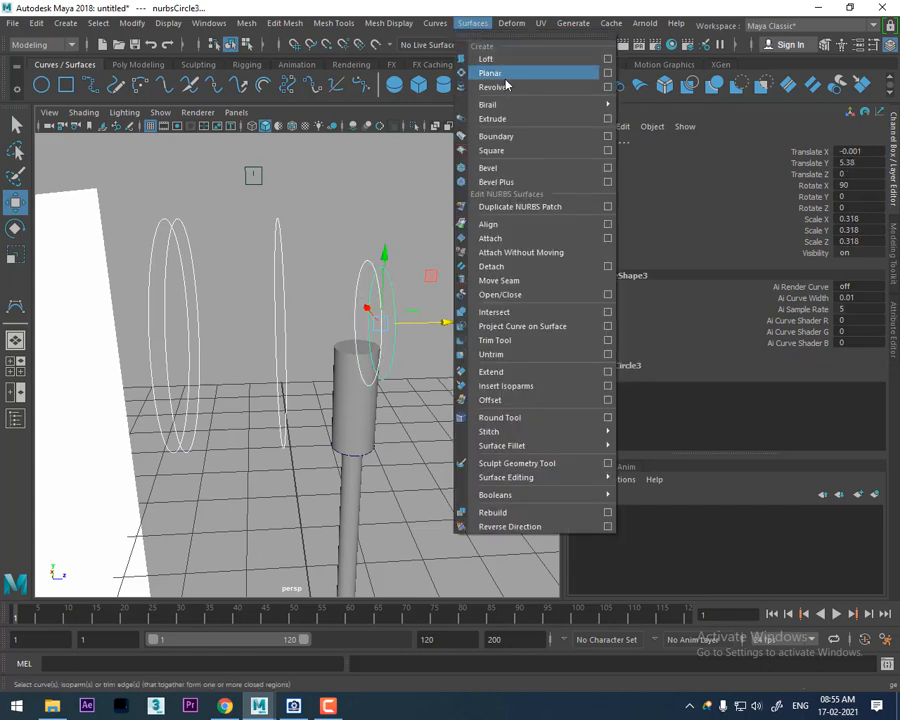
left_click(502, 60)
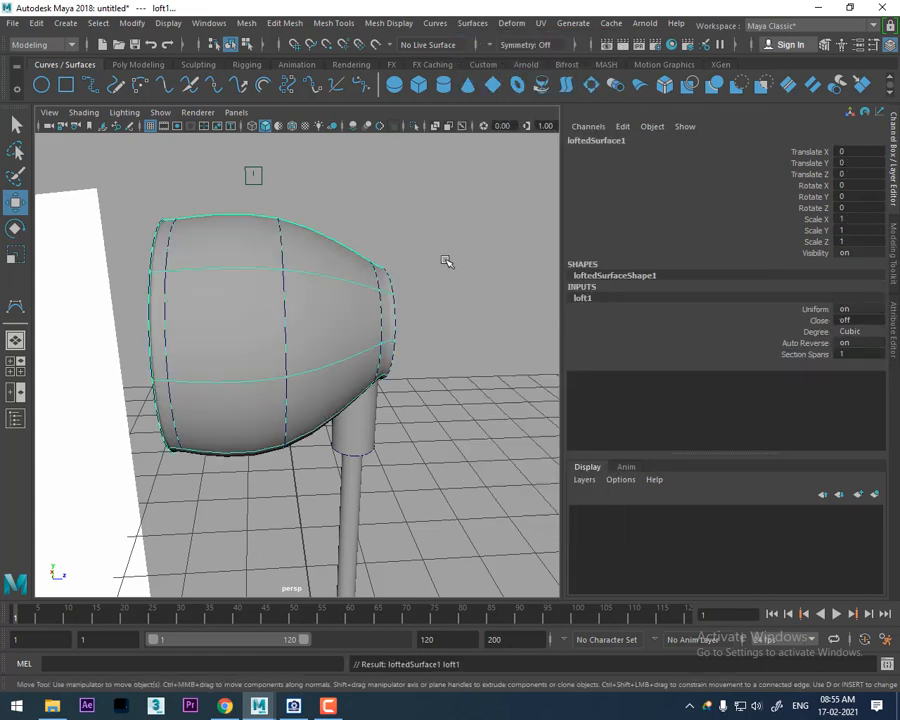
mouse_move(426, 334)
left_mouse_down("alt")
mouse_move(253, 338)
mouse_move(277, 363)
mouse_move(407, 259)
mouse_move(418, 271)
mouse_move(372, 297)
mouse_move(496, 295)
mouse_move(396, 318)
mouse_move(425, 317)
left_mouse_up("alt")
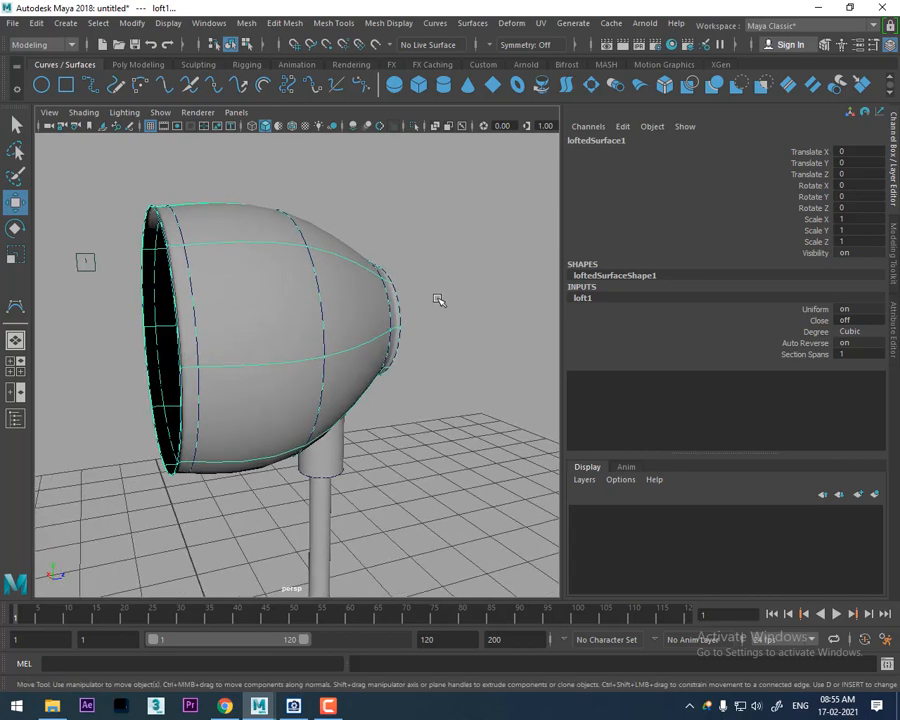
- Check the lofted head against the reference earphone's shape and undo the loft
left_click(437, 300)
left_click_drag(342, 321, 291, 331, "alt")
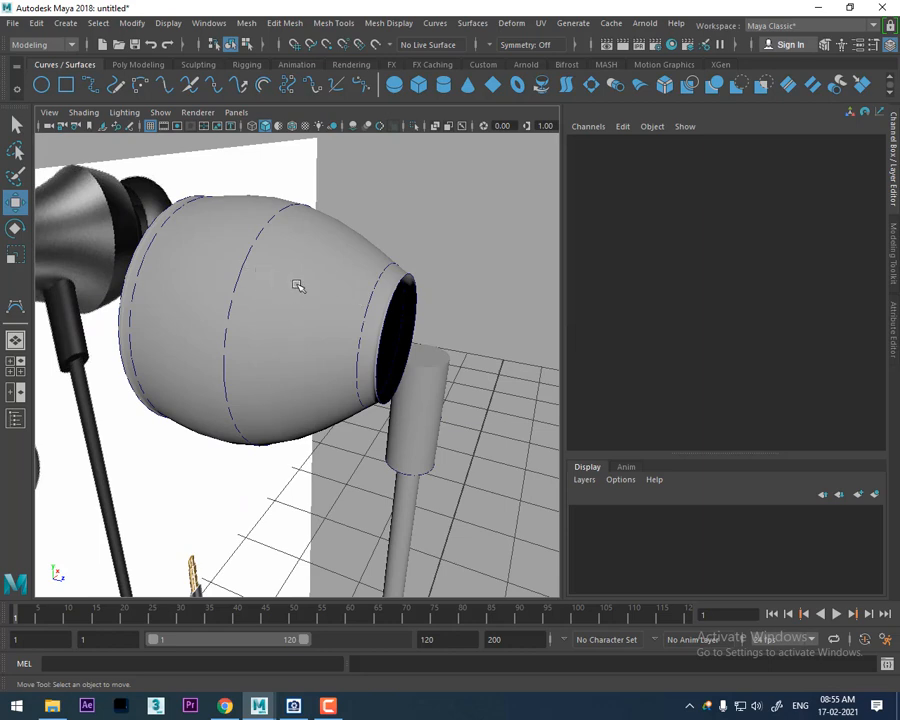
left_click(347, 279)
key("ctrl+z")
key("ctrl+z")
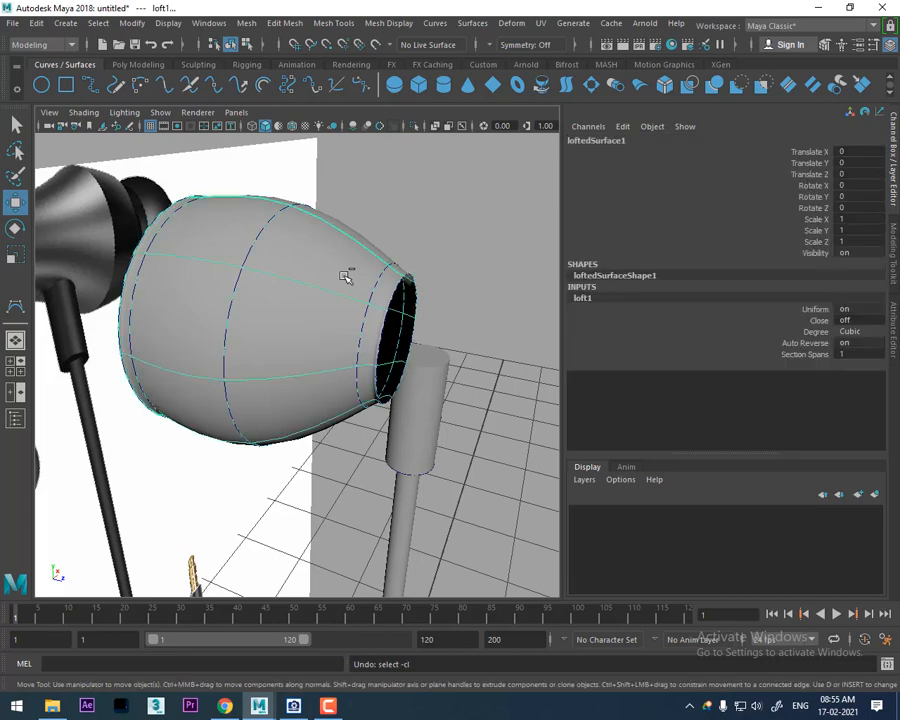
key("ctrl+z")
- Duplicate the middle wide circle, move the copy forward to about -0.331 in Z and scale it uniformly to about 0.486
left_click_drag(344, 277, 291, 213, "alt")
left_click(291, 213)
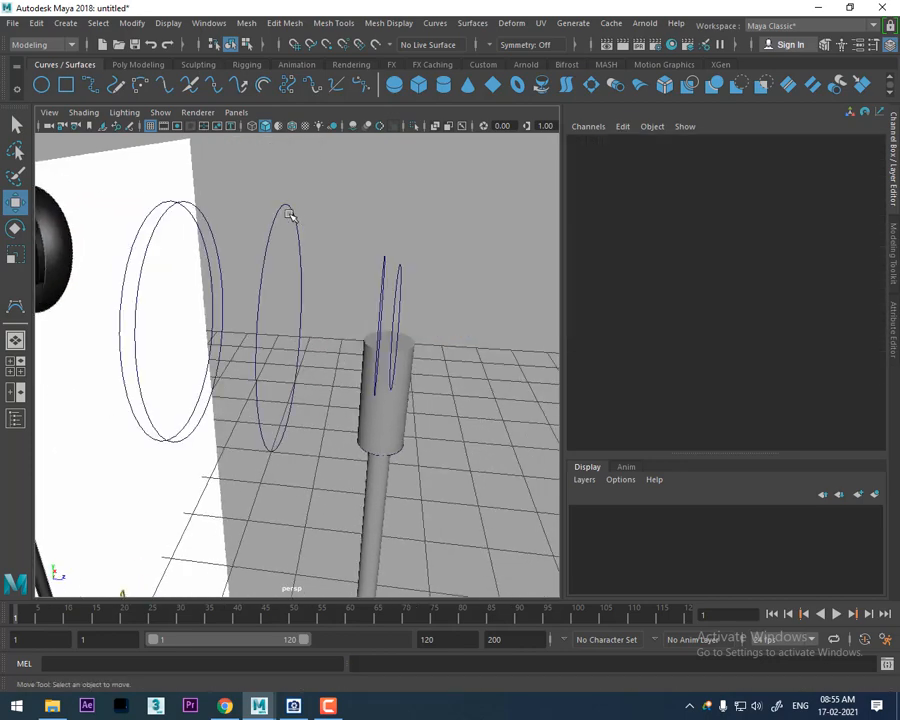
left_click(286, 217)
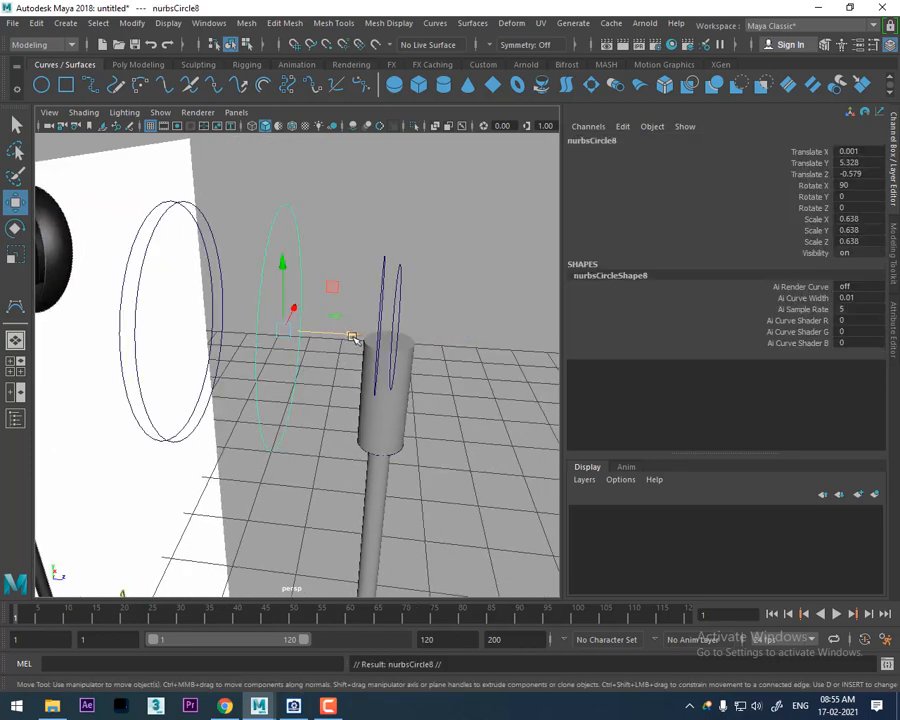
left_click_drag(352, 338, 400, 338)
key("r")
left_click_drag(331, 333, 283, 380)
- Loft the earphone head through all six profile circles, from the rearmost to the front rim, including the new neck circle
left_click_drag(365, 340, 247, 291, "alt")
left_click(170, 212)
left_click(188, 208, "shift")
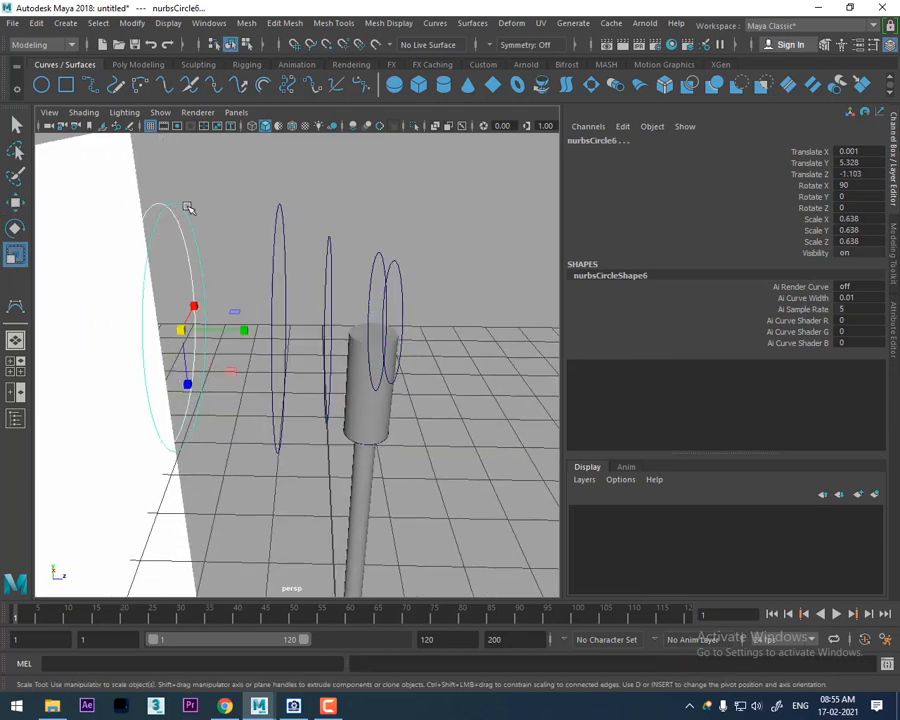
left_click(276, 214, "shift")
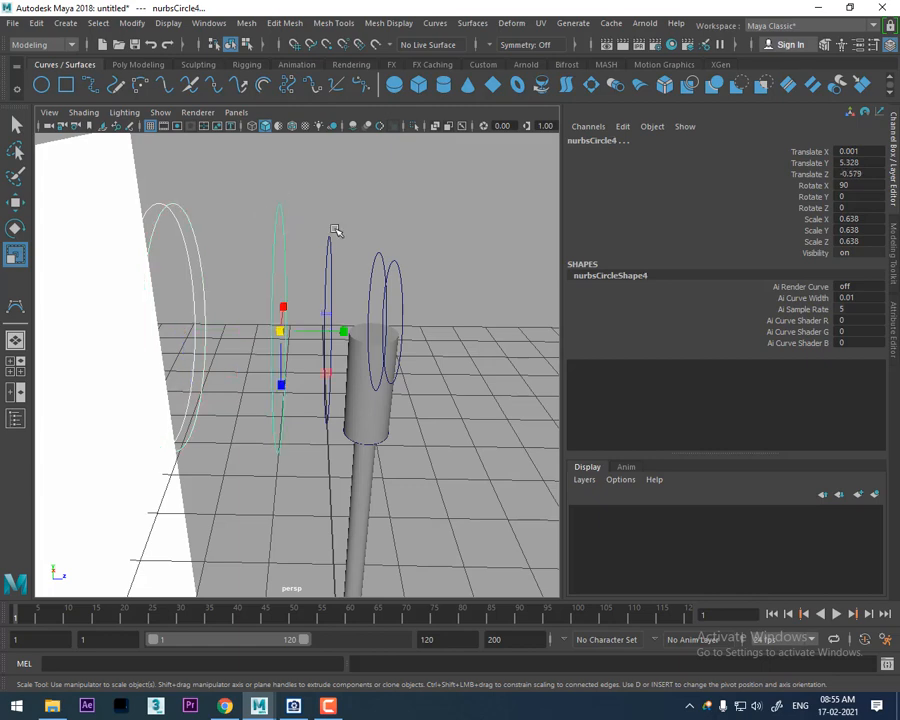
left_click(334, 235, "shift")
left_click_drag(412, 245, 402, 251, "alt")
left_click(394, 261, "shift")
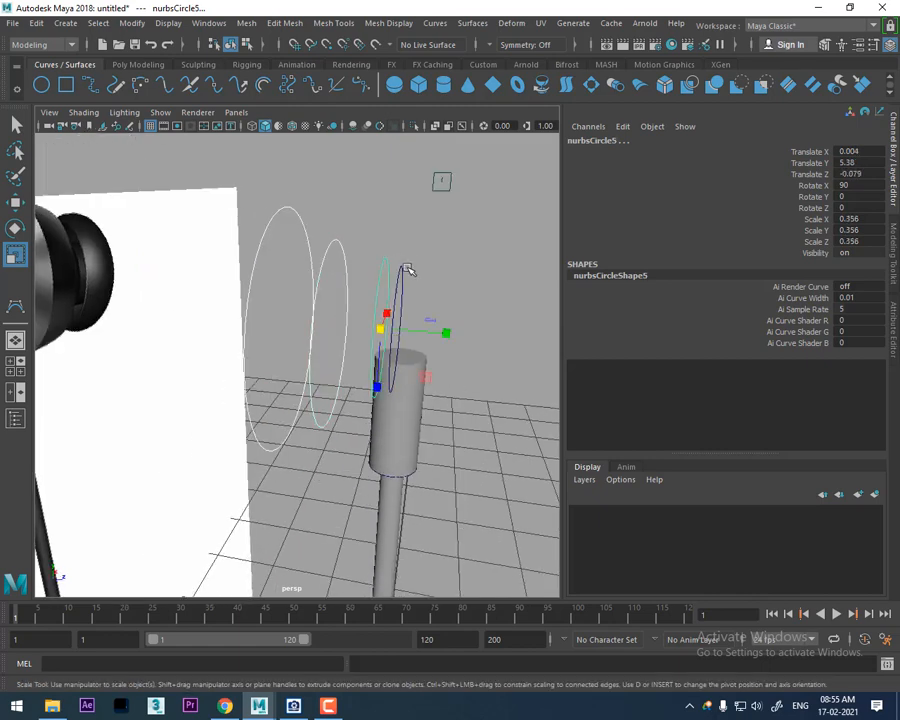
left_click(402, 268, "shift")
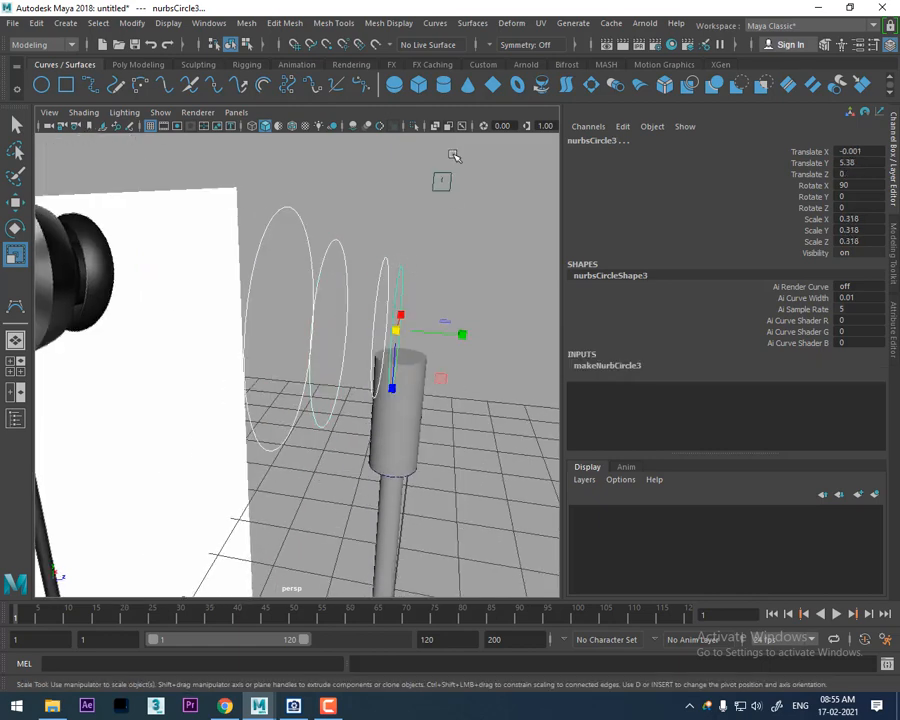
left_click(477, 25)
left_click(505, 59)
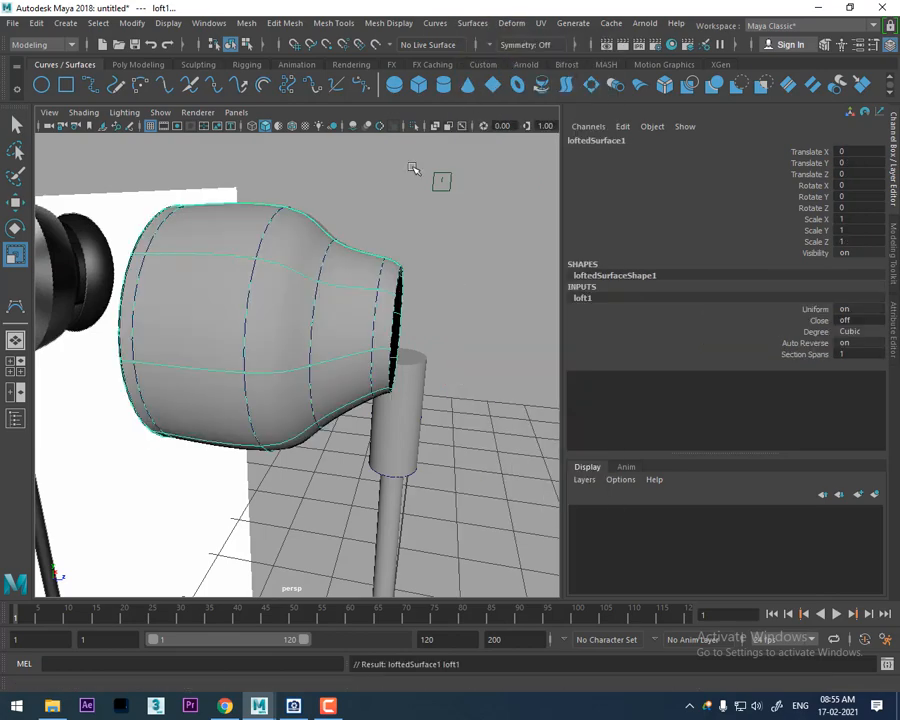
left_click_drag(410, 166, 304, 297, "alt")
- Refine the loft's neck circle by moving it back to about -0.379 in Z and rescaling it uniformly
left_click(400, 258)
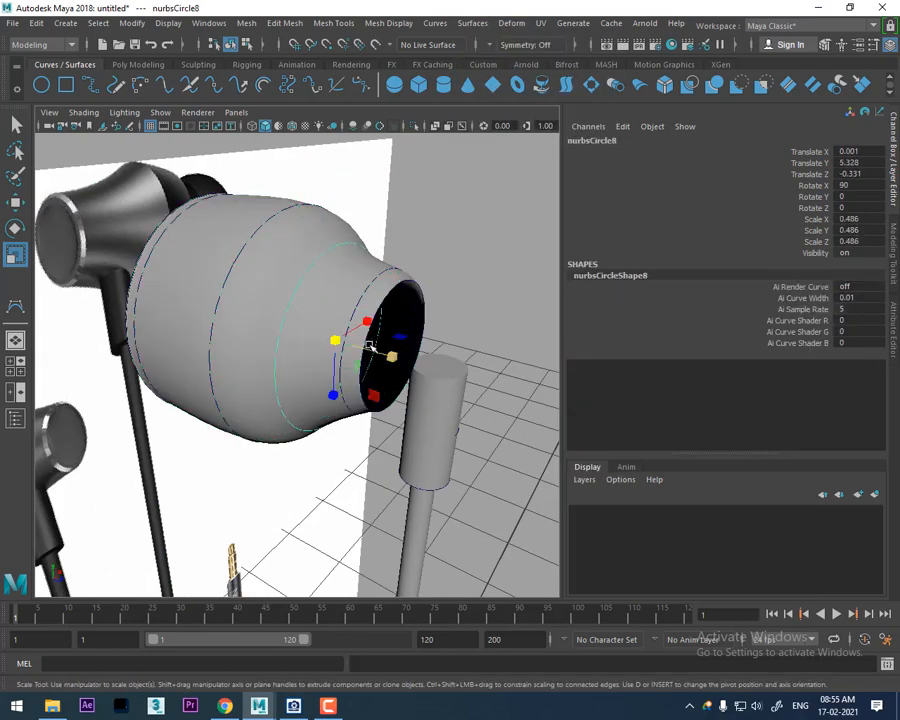
left_click_drag(331, 342, 389, 334)
key("w")
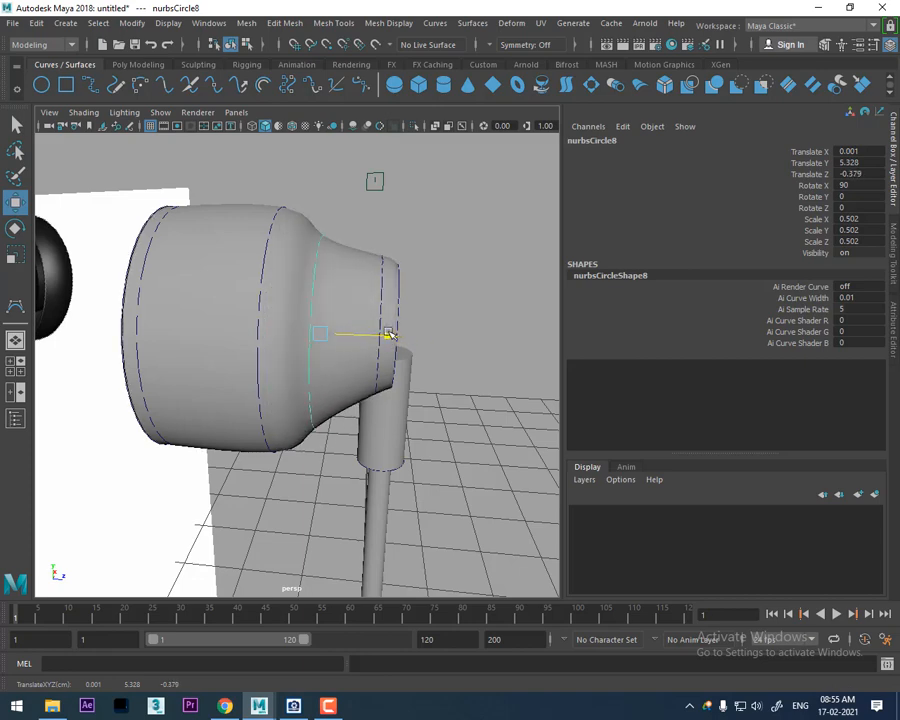
key("r")
left_click_drag(322, 333, 455, 331)
- Move the circle just behind the front rim to about -0.066 in Z and scale it uniformly to about 0.349
left_click(443, 310)
key("w")
key("r")
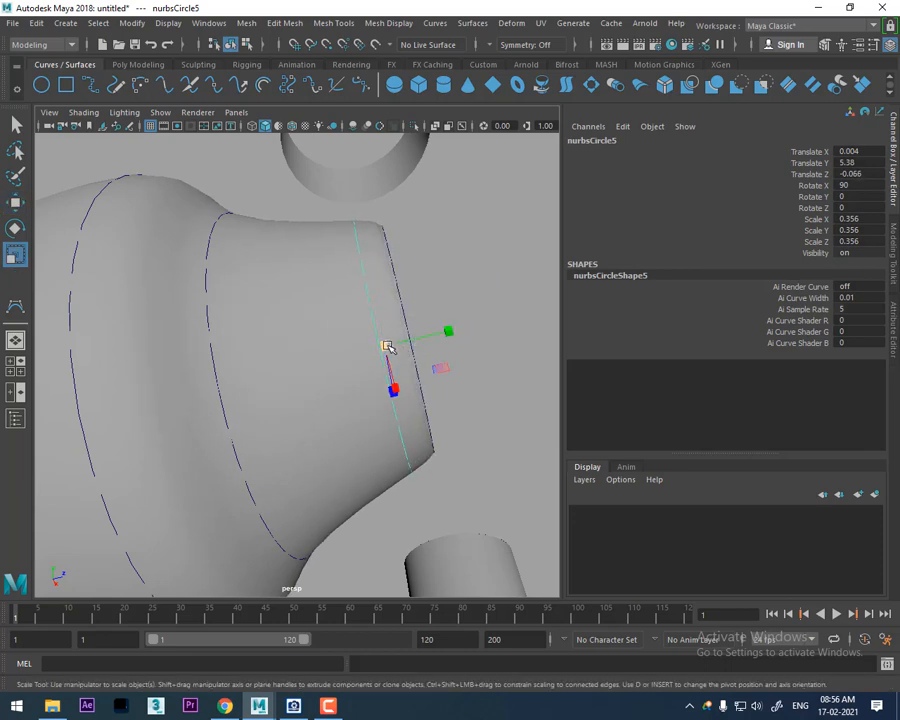
left_click_drag(388, 346, 442, 356)
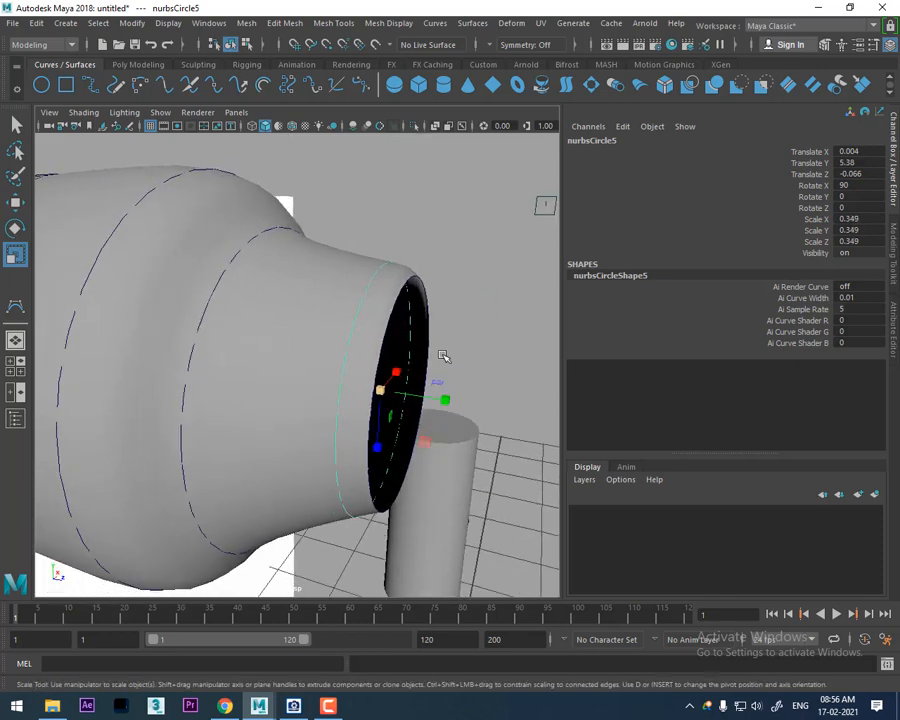
- Cap the open front end of the earphone head with a planar surface from the front rim circle
left_click(418, 279)
left_click(472, 23)
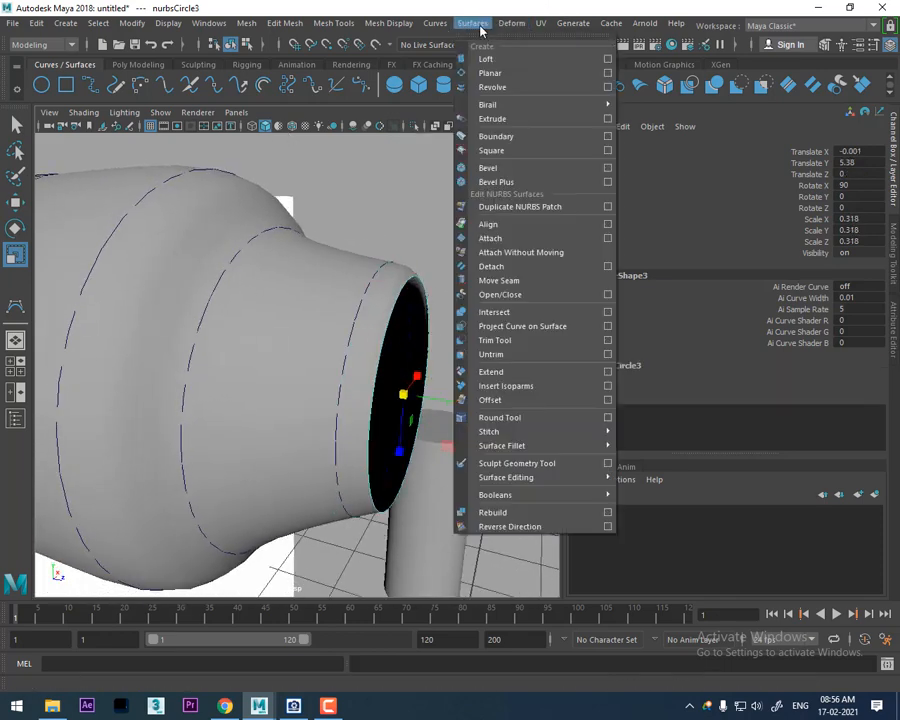
left_click(500, 78)
left_click_drag(491, 255, 466, 256, "alt")
left_click(435, 23)
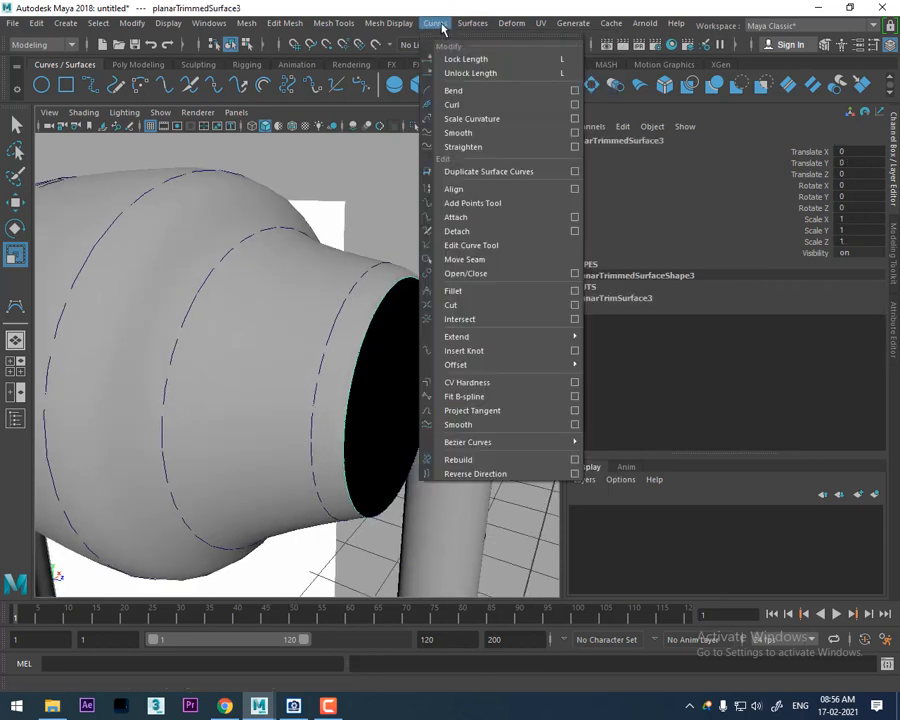
- Reverse the surface direction of the planar cap on the earphone head's front end
left_click(489, 473)
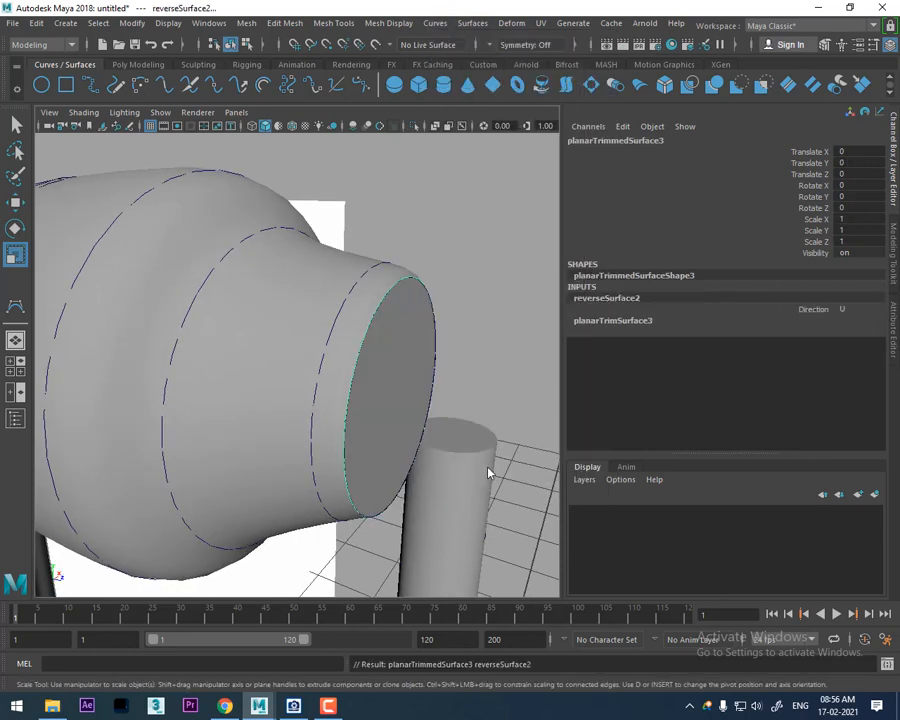
left_click(450, 307)
left_click_drag(420, 376, 218, 291, "alt")
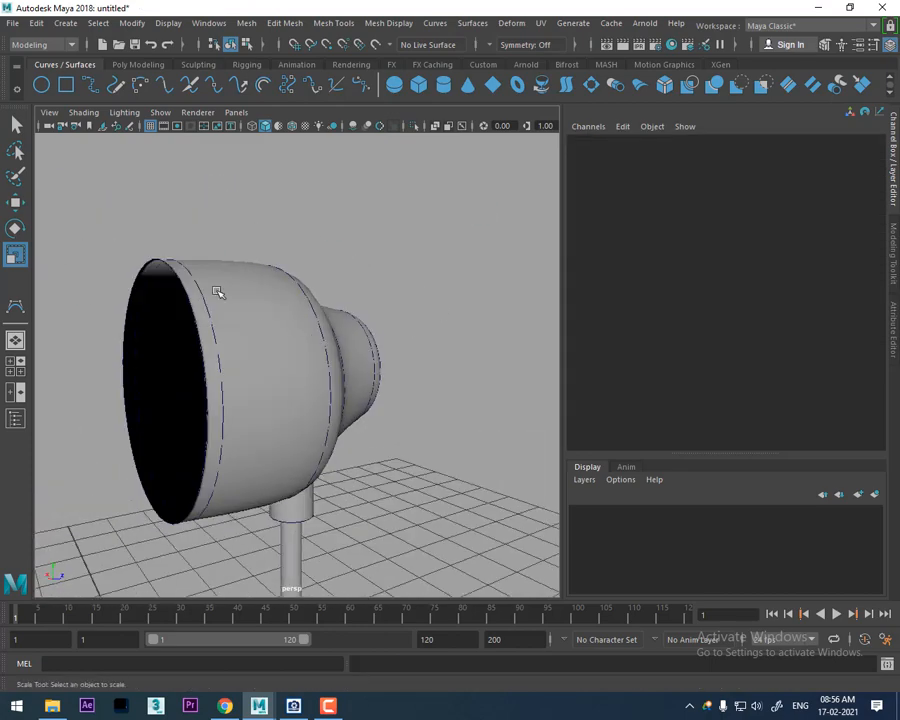
- Cap the open rear end of the earphone head with a planar surface from the rearmost profile circle
left_click(174, 273)
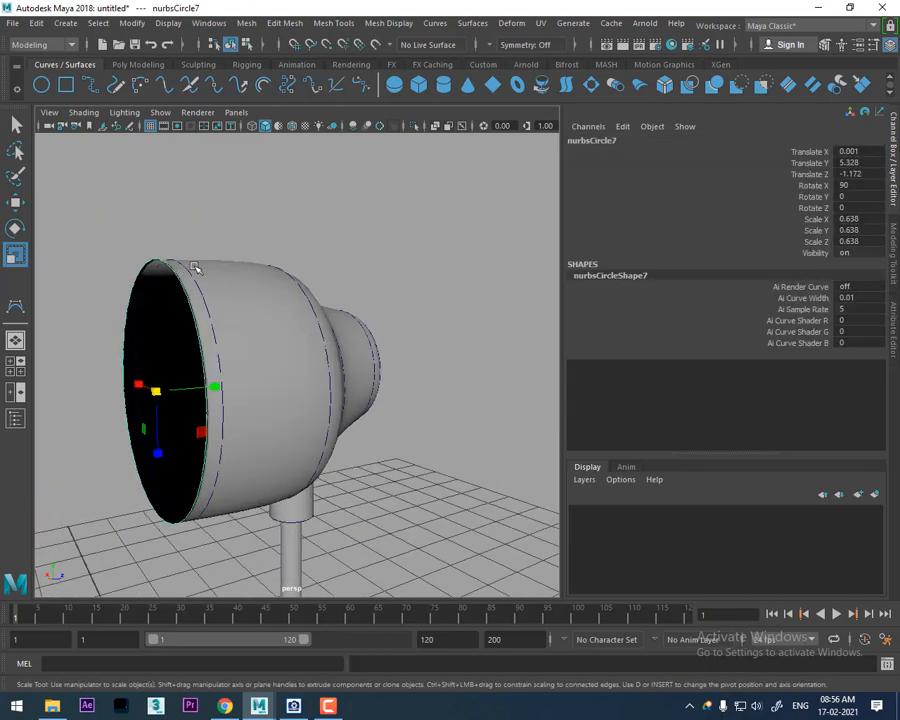
left_click(437, 24)
mouse_move(470, 24)
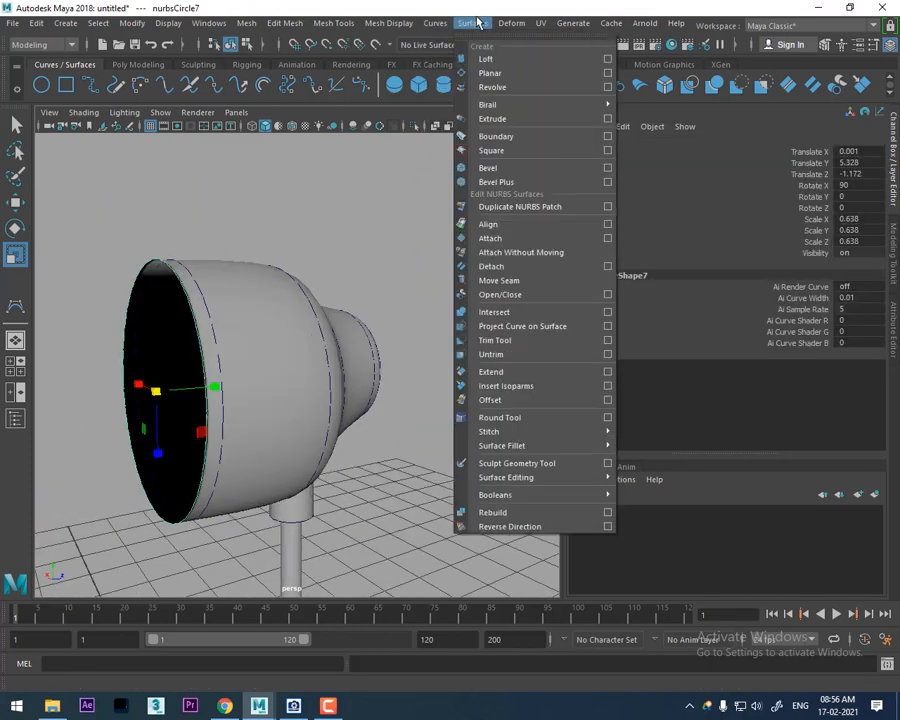
left_click(514, 76)
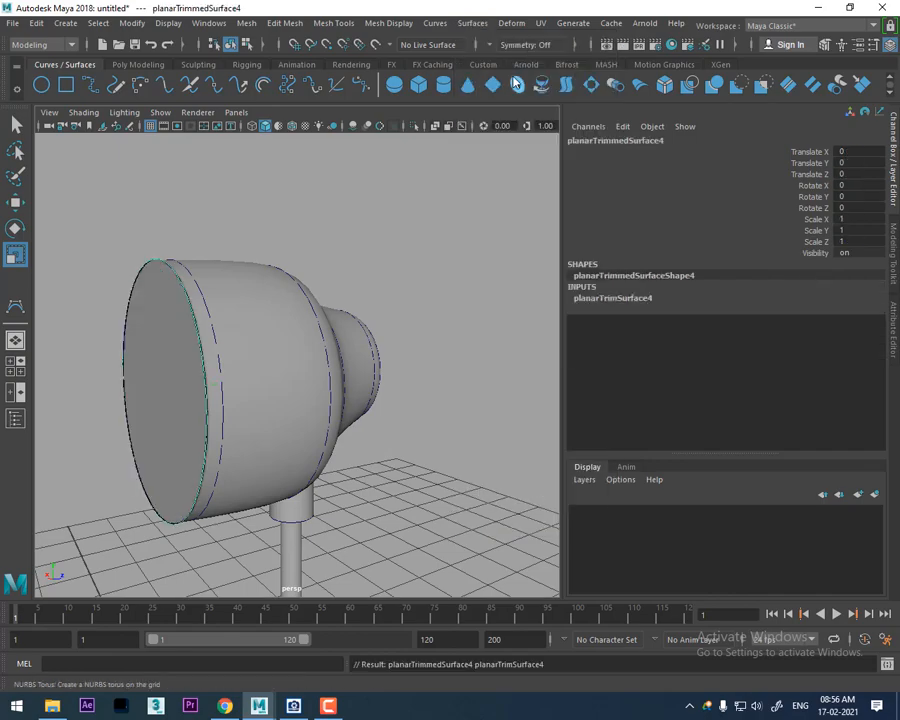
left_click_drag(452, 271, 290, 393, "alt")
scroll(285, 380, "down", 5)
scroll(369, 400, "up", 3)
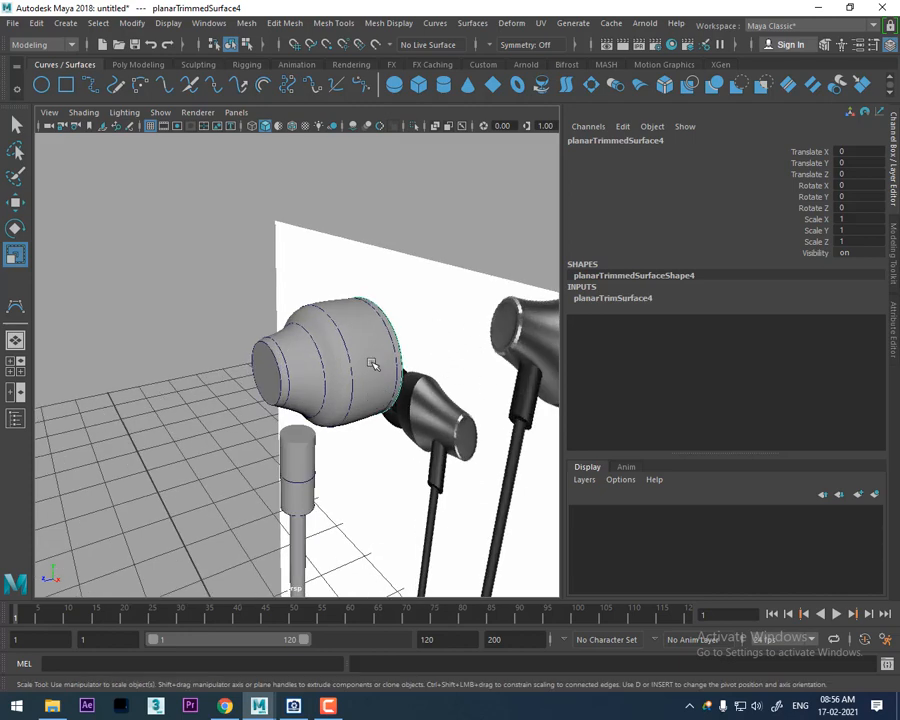
- Scale the neck circle uniformly to about 0.486 and move it forward to about -0.258 in Z
middle_click_drag(343, 371, 378, 306, "alt")
scroll(382, 333, "up", 2)
left_click_drag(390, 331, 283, 320, "alt")
left_click(369, 289)
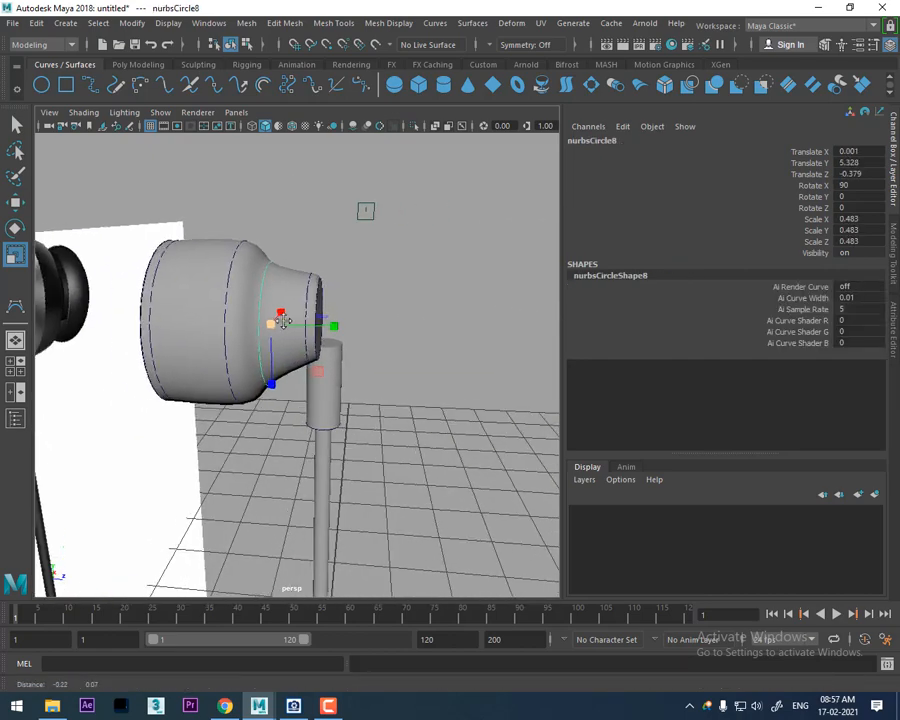
scroll(277, 330, "up", 2)
mouse_move(268, 322)
left_mouse_down()
mouse_move(327, 221)
mouse_move(272, 331)
left_mouse_up()
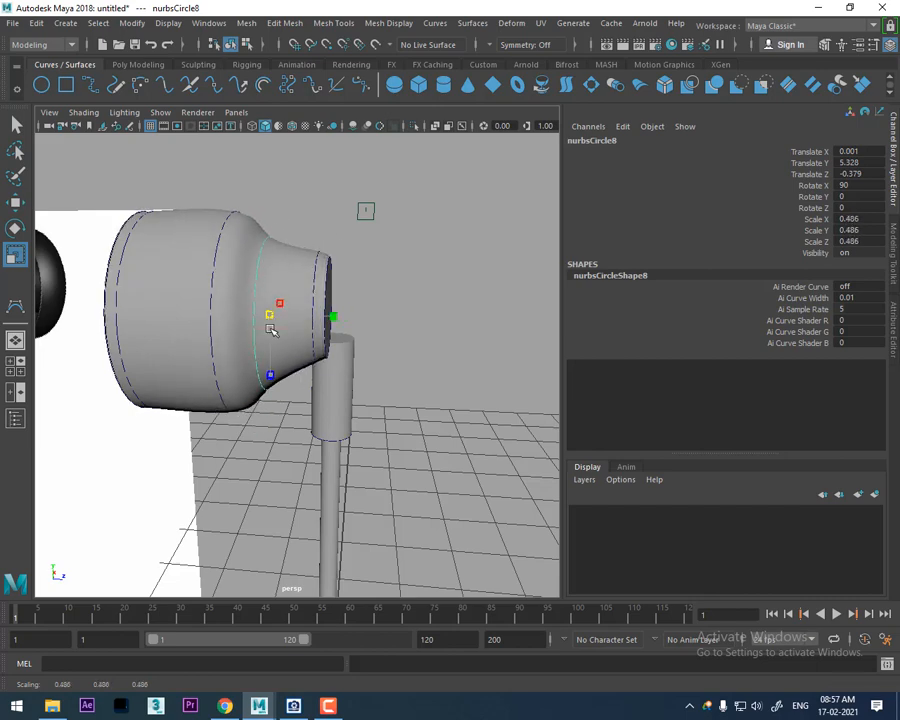
key("w")
left_click_drag(338, 318, 365, 289)
- Duplicate the large profile circle behind the neck circle and move the copy forward to about -0.354 in Z
left_click(245, 289)
right_click_drag(249, 291, 258, 340, "alt")
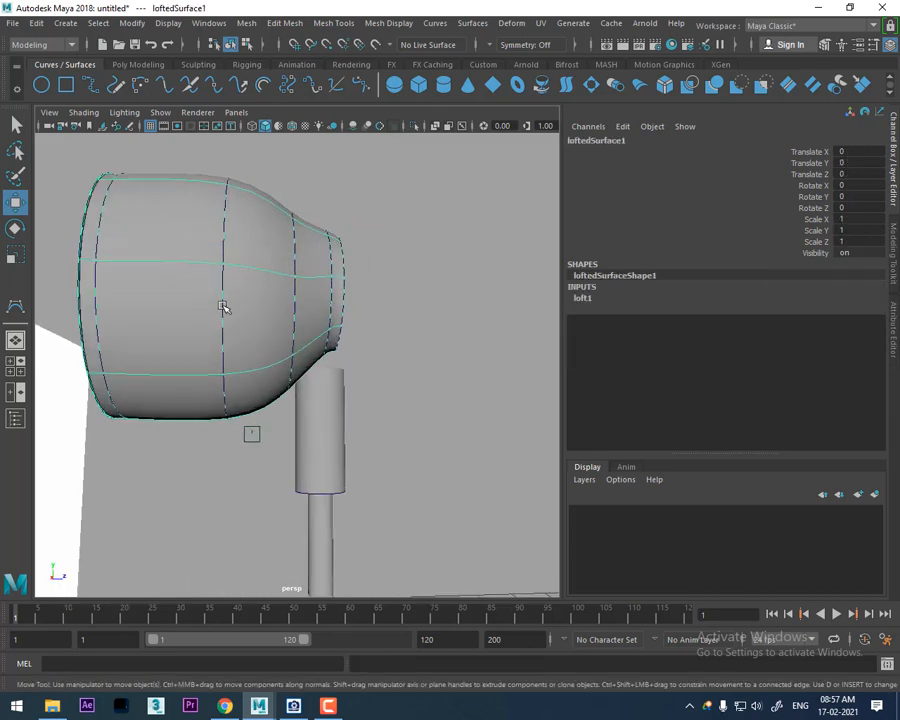
left_click(226, 305)
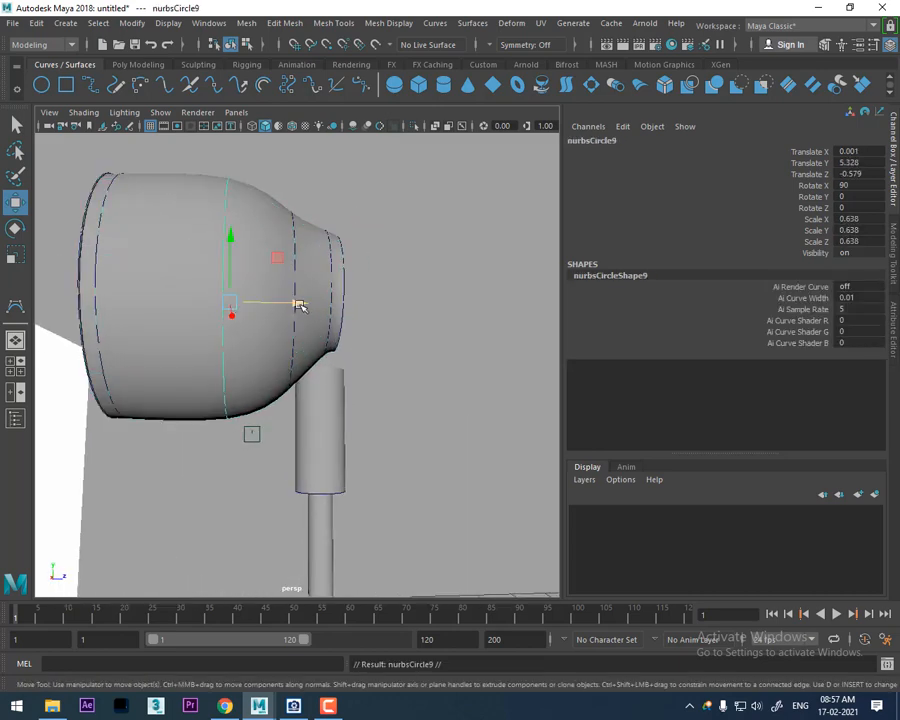
left_click_drag(300, 305, 341, 270)
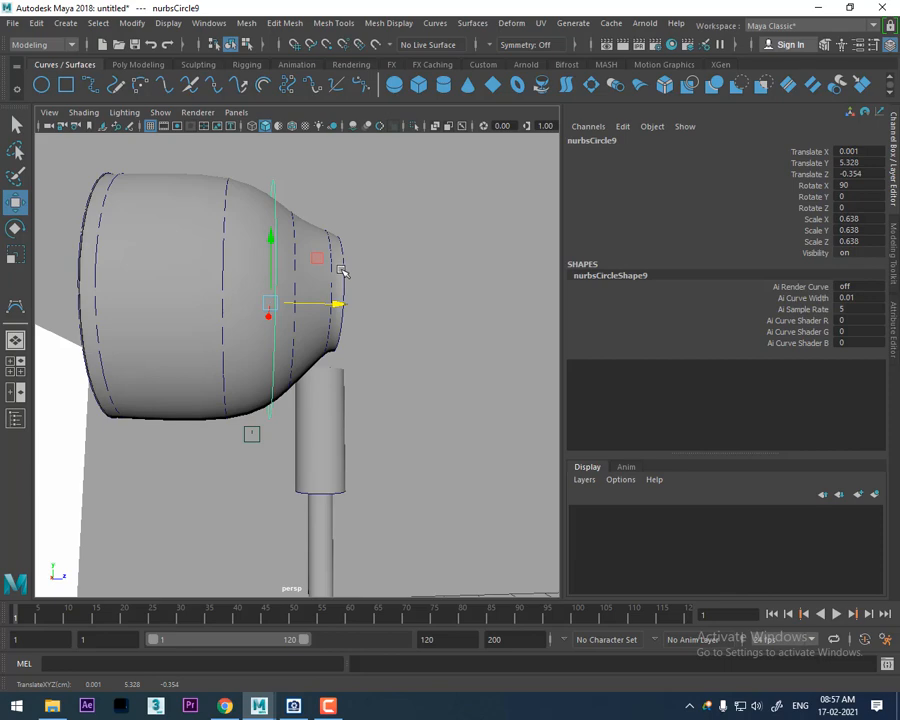
left_click(360, 275)
- Delete the lofted surface of the earphone head, keeping its profile circles and end caps
left_click_drag(331, 292, 276, 340, "alt")
left_click(262, 270)
key("Delete")
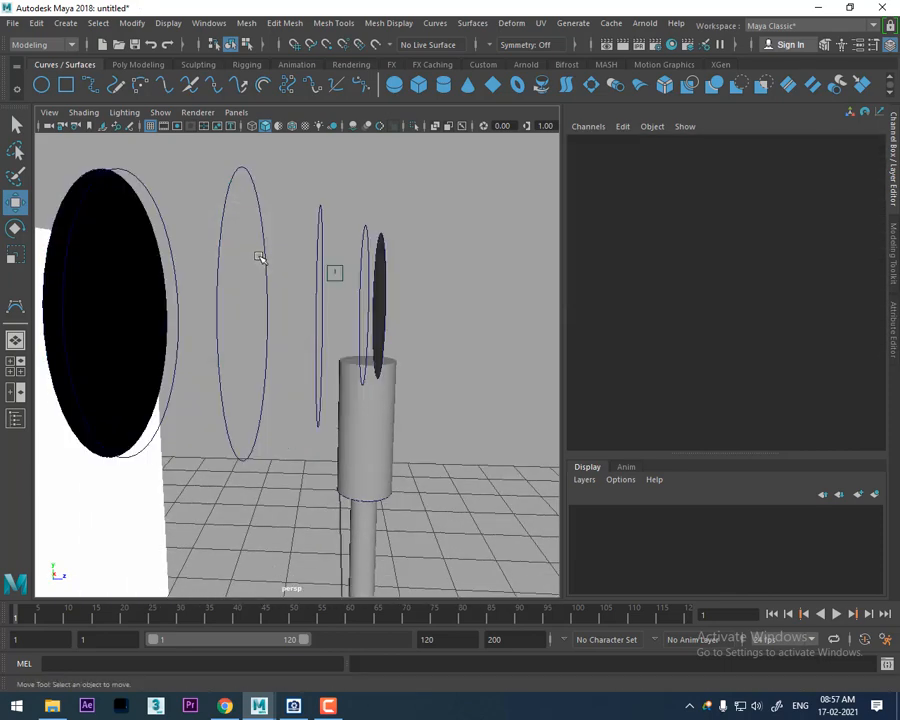
- Move the duplicated profile circle to about -0.551 in Z and scale it uniformly to about 0.625
left_click(224, 234)
left_click_drag(267, 267, 251, 323, "alt")
key("r")
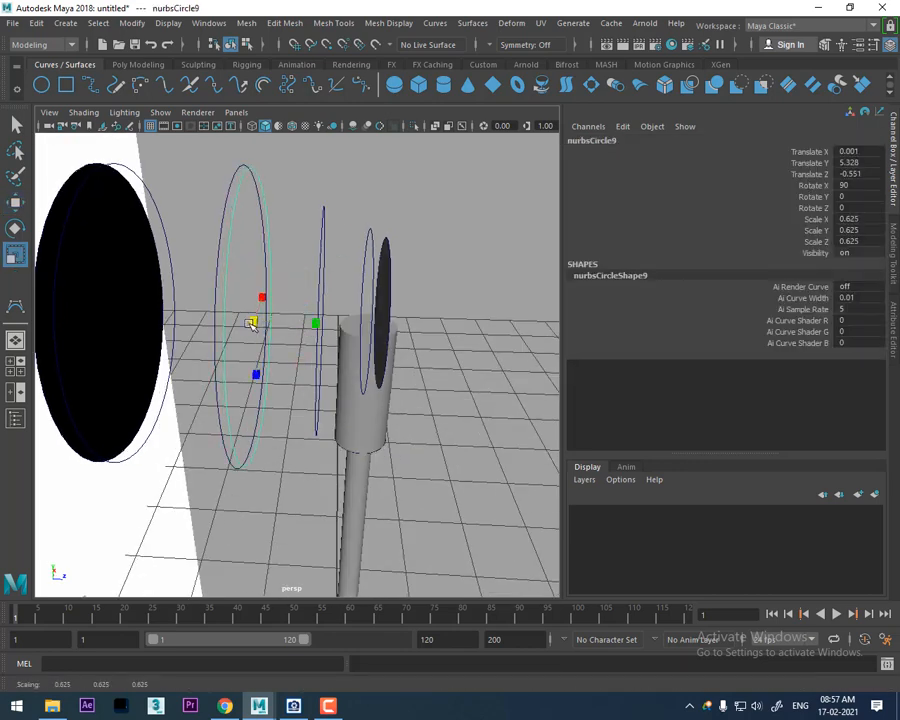
key("w")
mouse_move(314, 336)
left_mouse_down("alt")
mouse_move(304, 340)
mouse_move(322, 330)
left_mouse_up("alt")
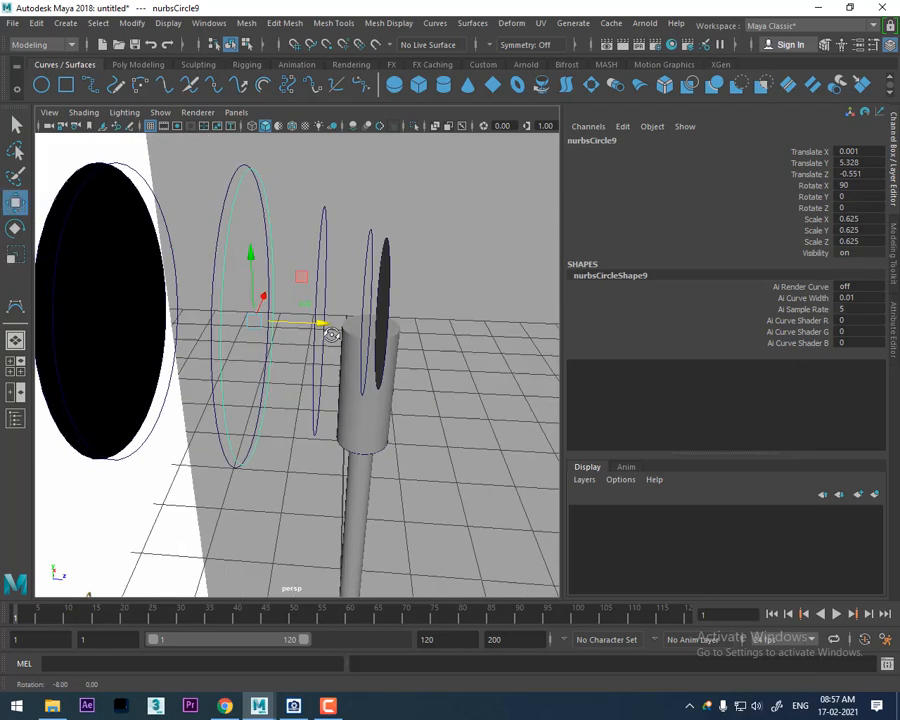
left_click_drag(252, 331, 273, 271, "alt")
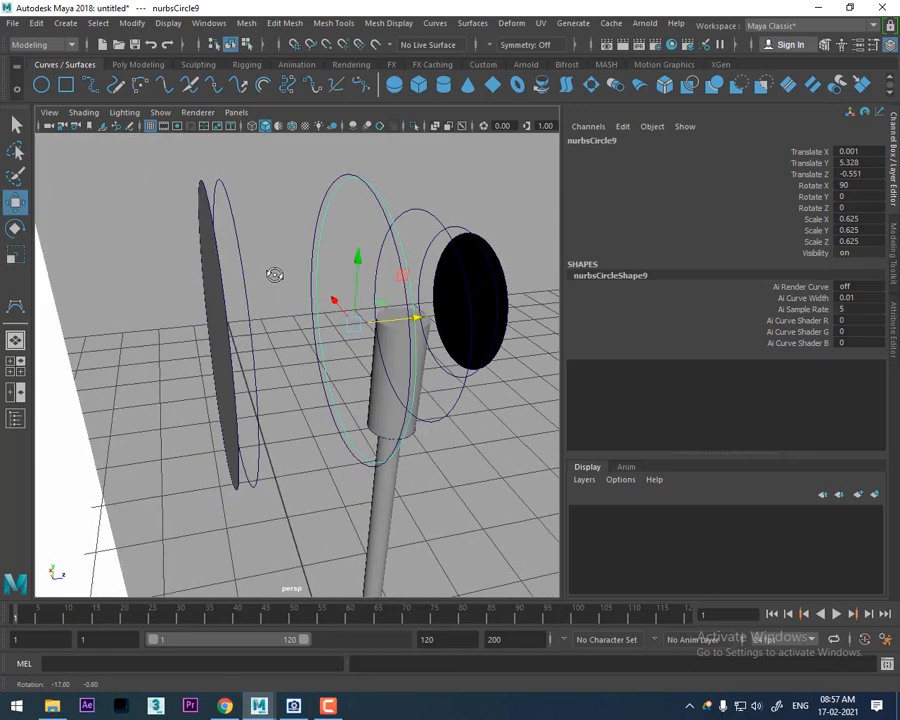
- Loft the earphone head again through the profile circles from rear to front, including the duplicated circle
left_click(211, 216)
left_click(231, 205)
left_click_drag(231, 205, 334, 230, "alt")
left_click(360, 194)
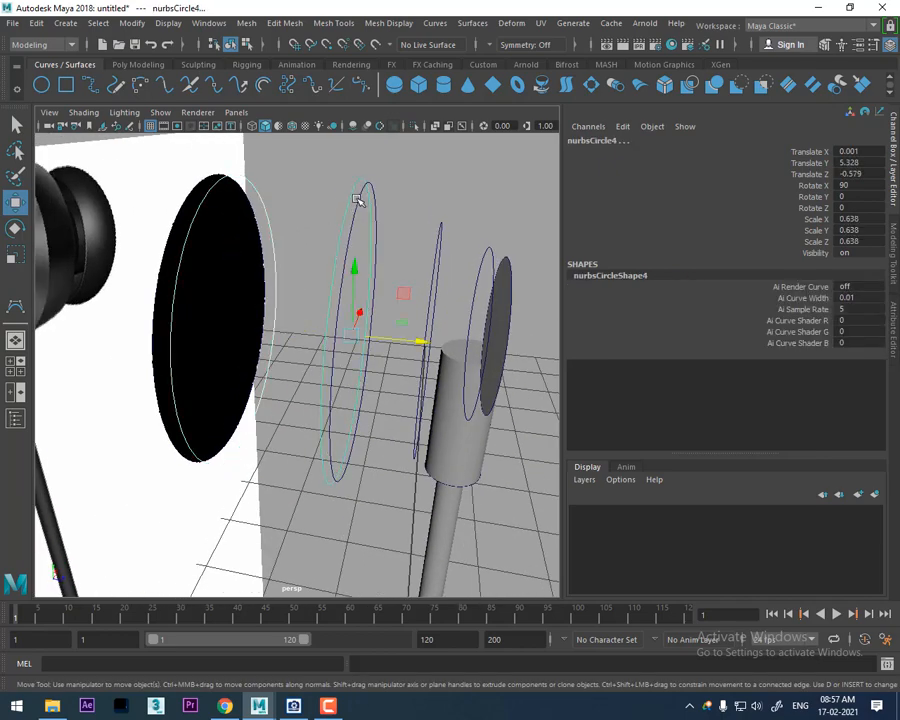
left_click(441, 240)
left_click_drag(444, 246, 425, 229, "alt")
left_click(482, 247)
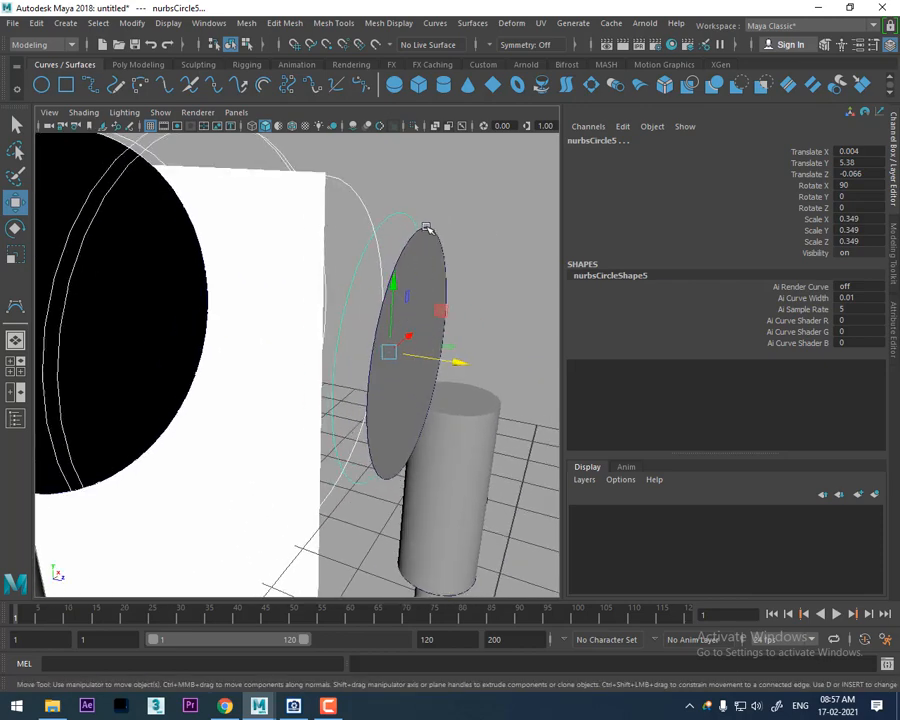
left_click(425, 229)
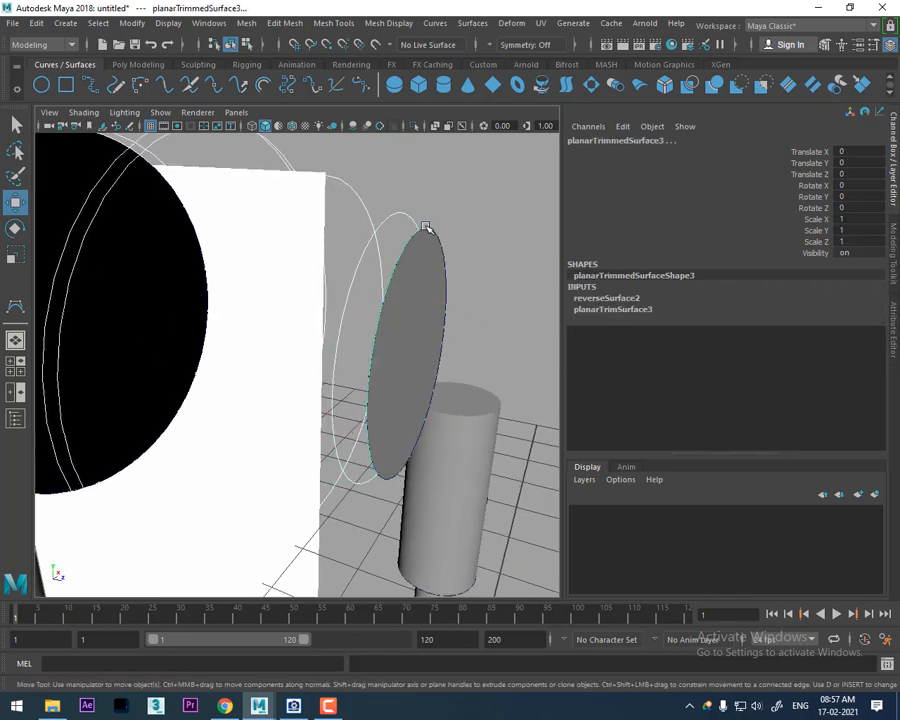
left_click(487, 25)
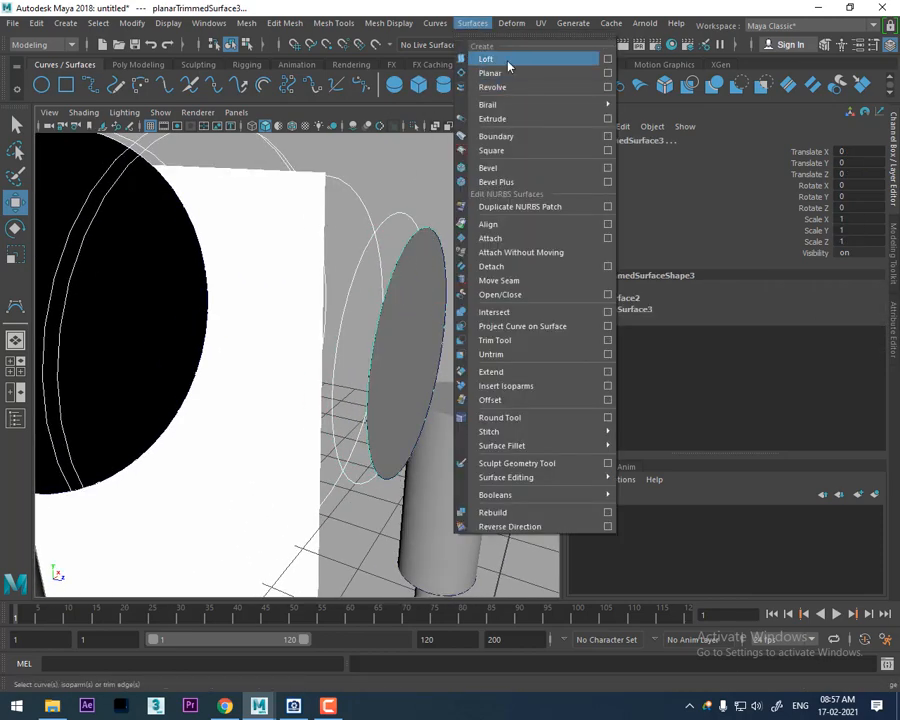
left_click(508, 62)
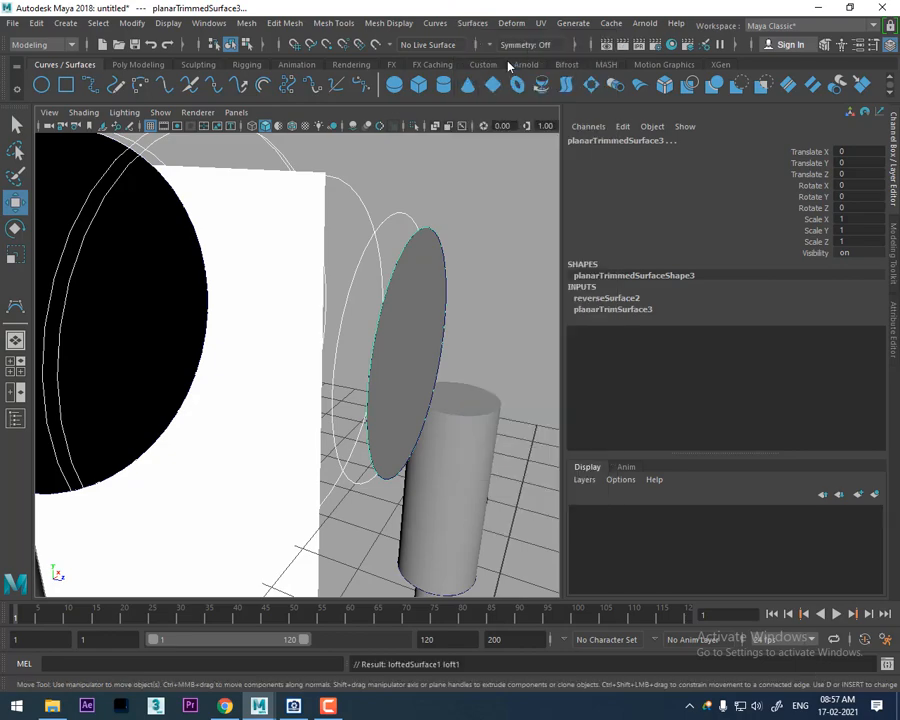
left_click_drag(352, 304, 323, 235, "alt")
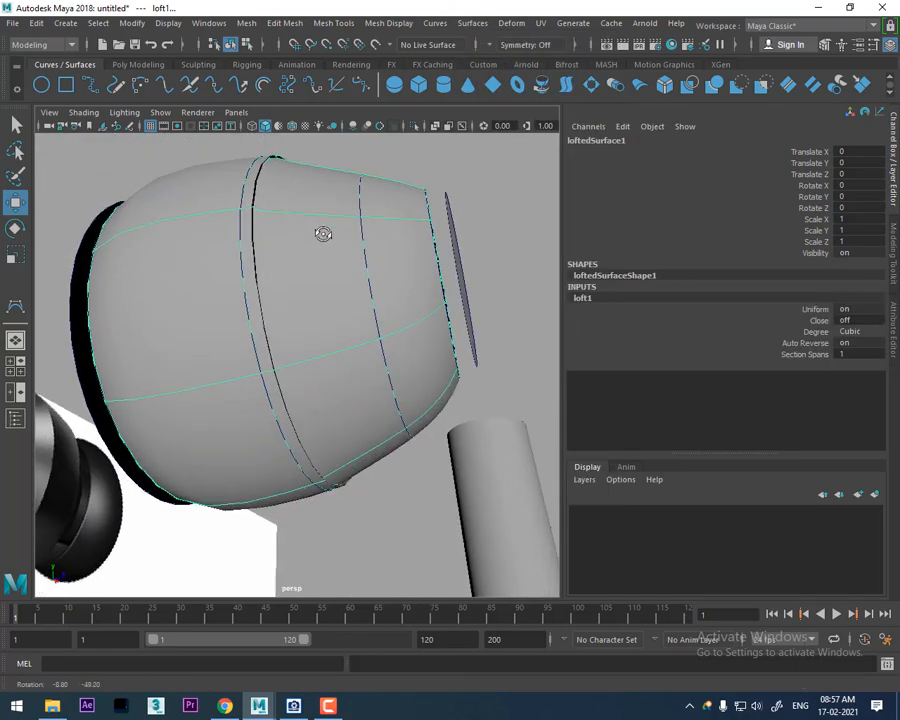
- Reshape the new loft by moving the duplicated circle to about -0.473 in Z and scaling it uniformly to about 0.528
left_click(255, 230)
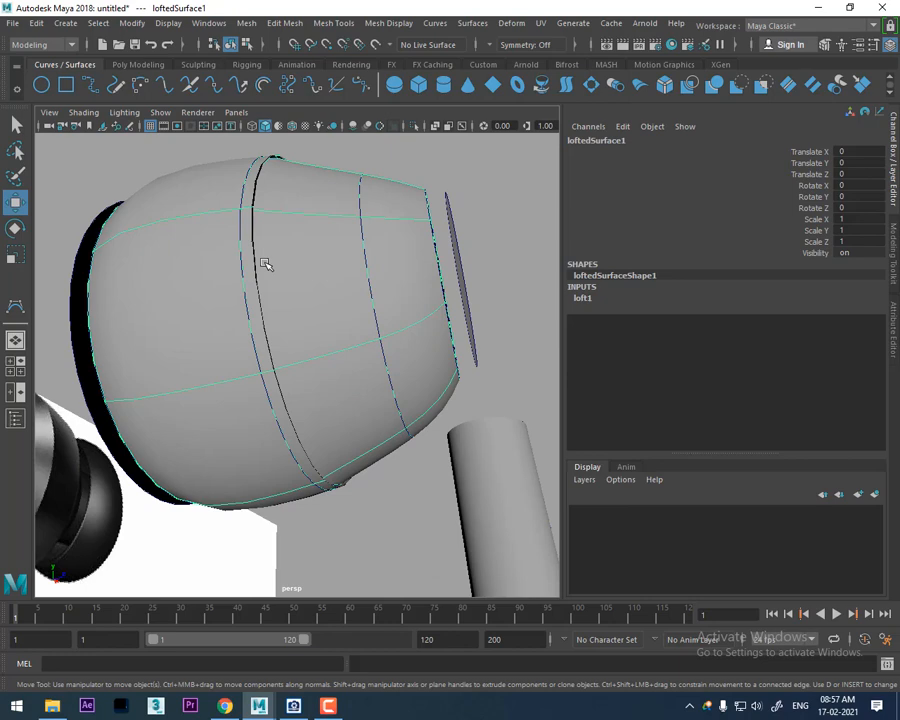
left_click(265, 45)
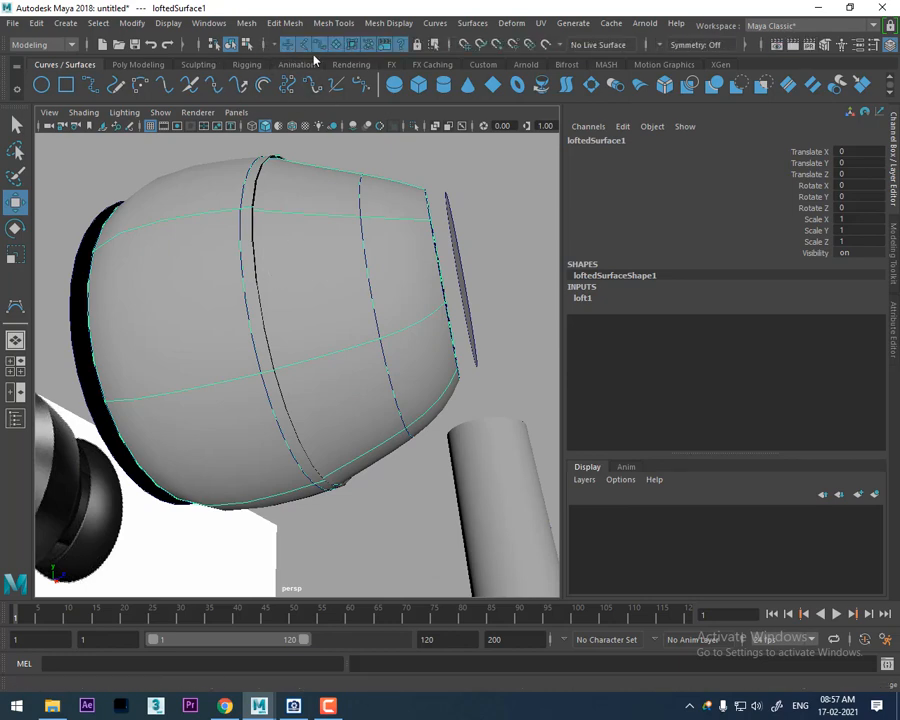
left_click(261, 240)
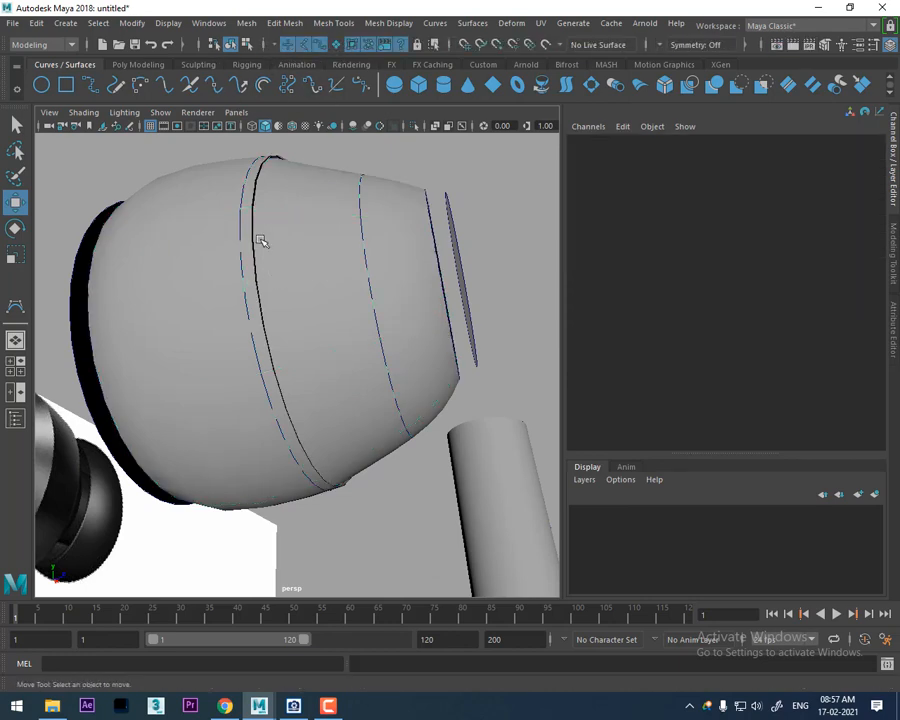
left_click(245, 254)
left_click_drag(245, 254, 398, 320, "alt")
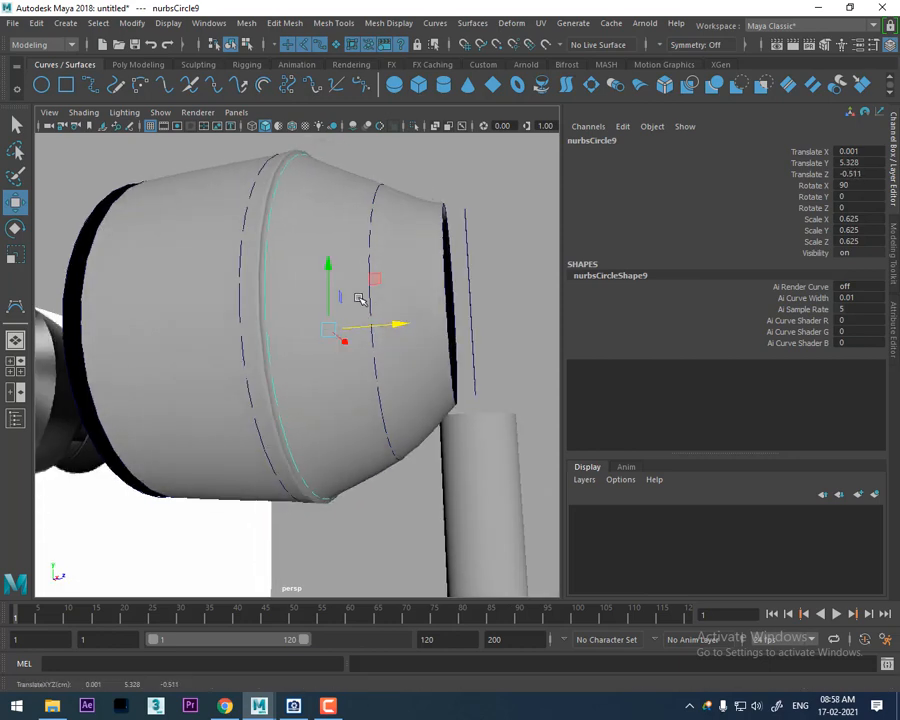
key("r")
left_click_drag(327, 329, 402, 329)
key("w")
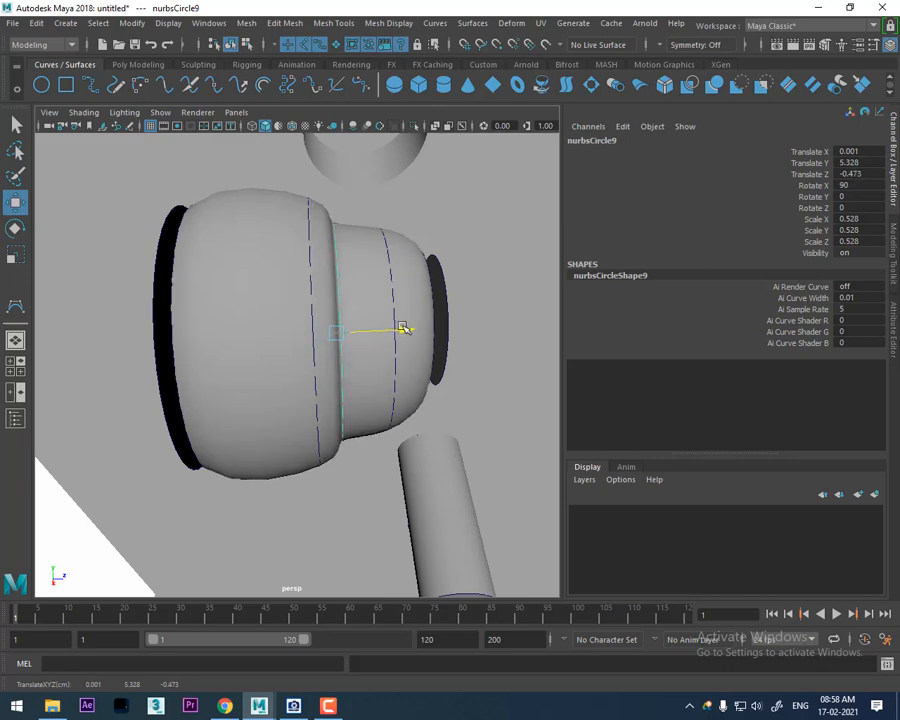
mouse_move(344, 349)
left_mouse_down("alt")
mouse_move(333, 353)
mouse_move(340, 350)
left_mouse_up("alt")
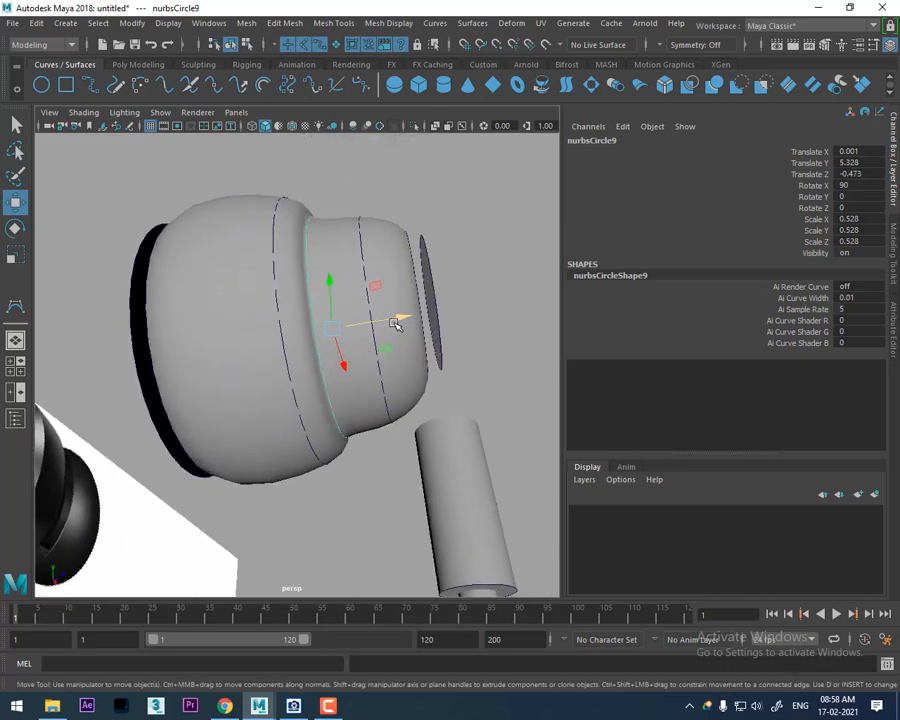
key("r")
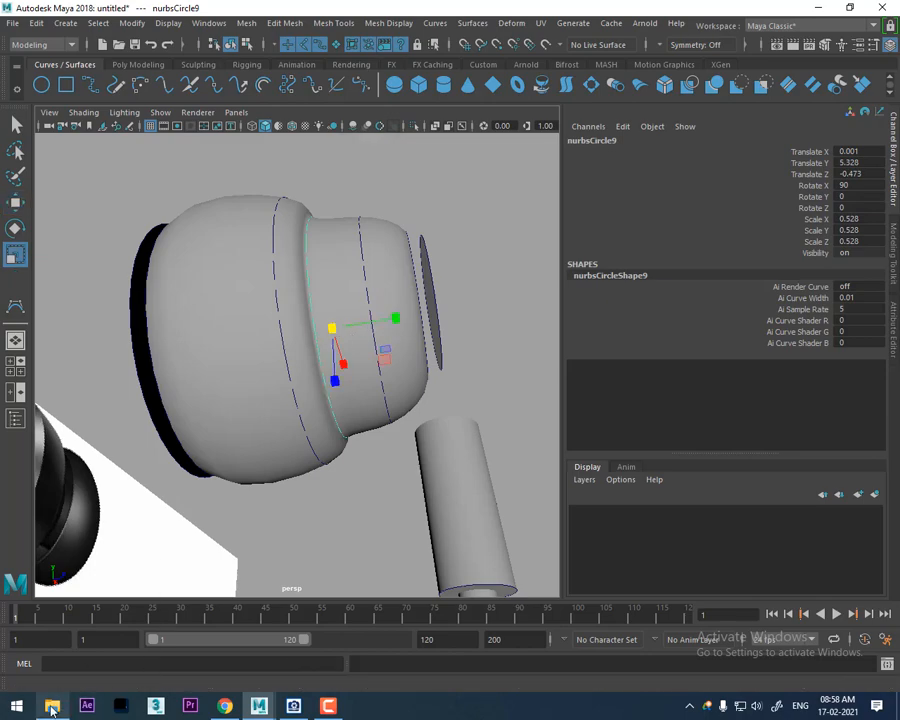
- Open the reference photo 31KbTIIuQ1L.jpg from the Class 7 folder over the Maya scene and enlarge its earbuds
mouse_move(52, 708)
left_click(76, 630)
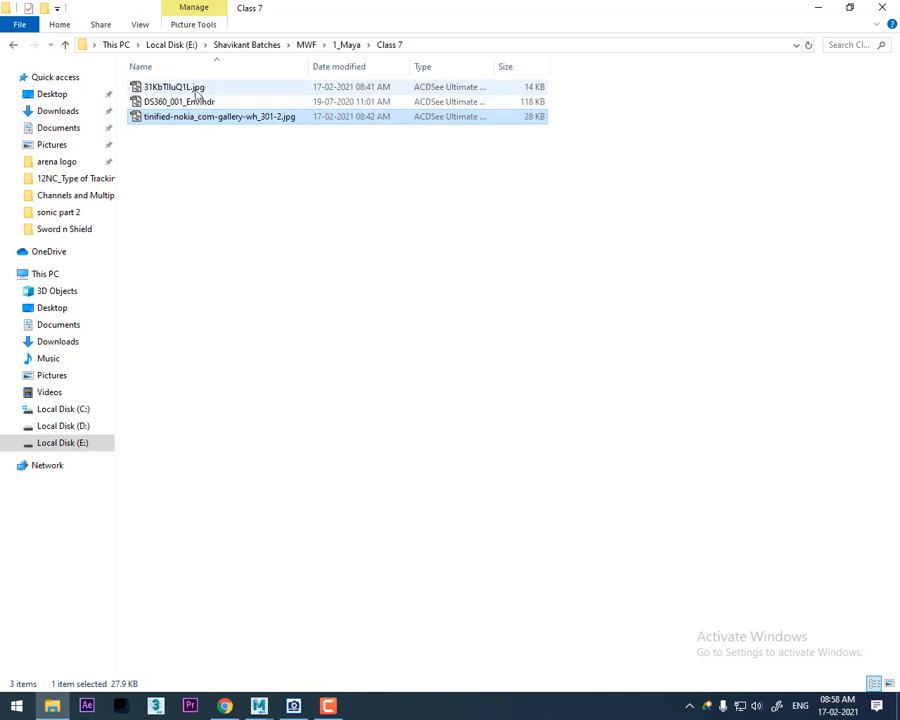
double_click(190, 88)
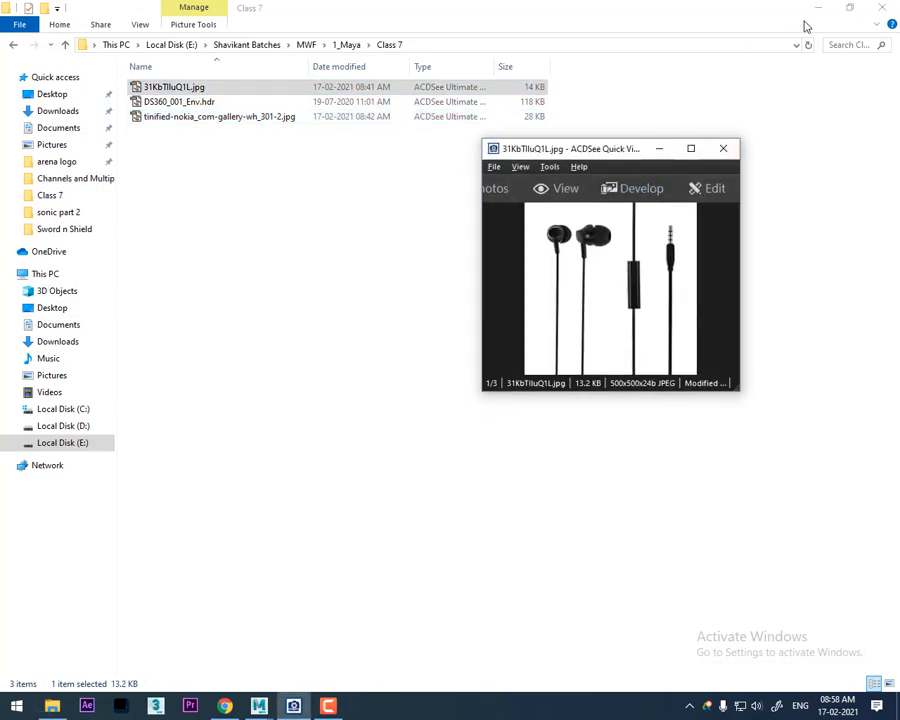
left_click(818, 8)
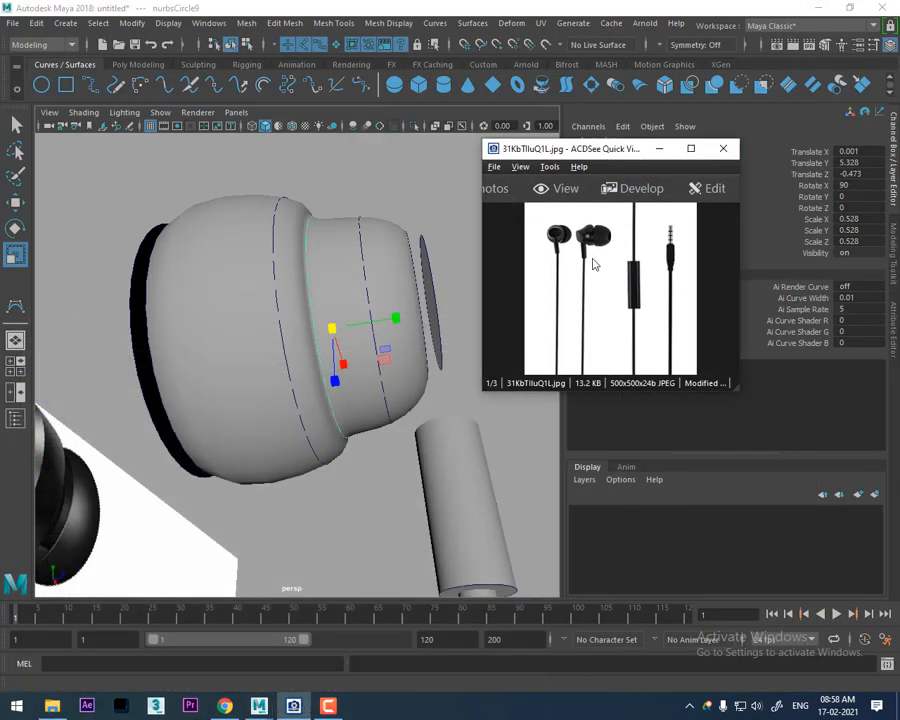
scroll(595, 262, "up", 4)
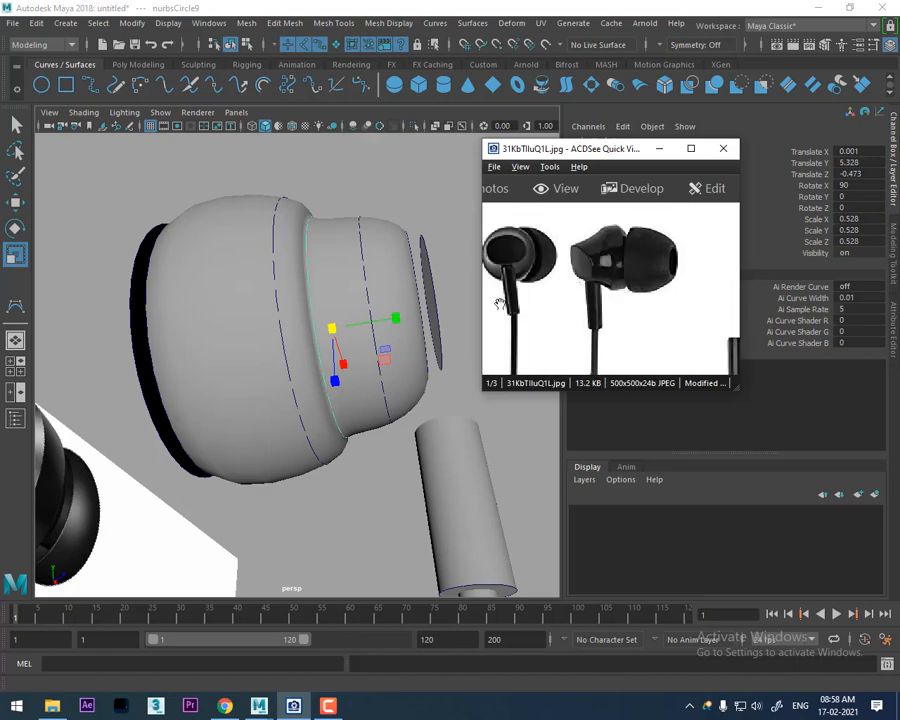
- Scale the loft's front opening circle to about 0.237 along Z only
left_click_drag(400, 360, 360, 398, "alt")
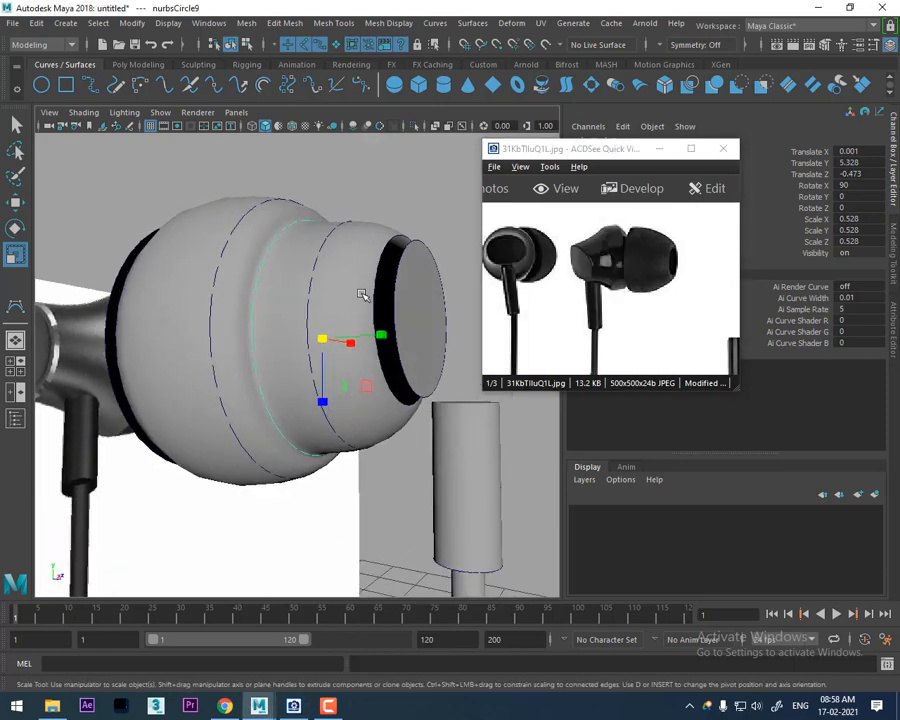
left_click(397, 362)
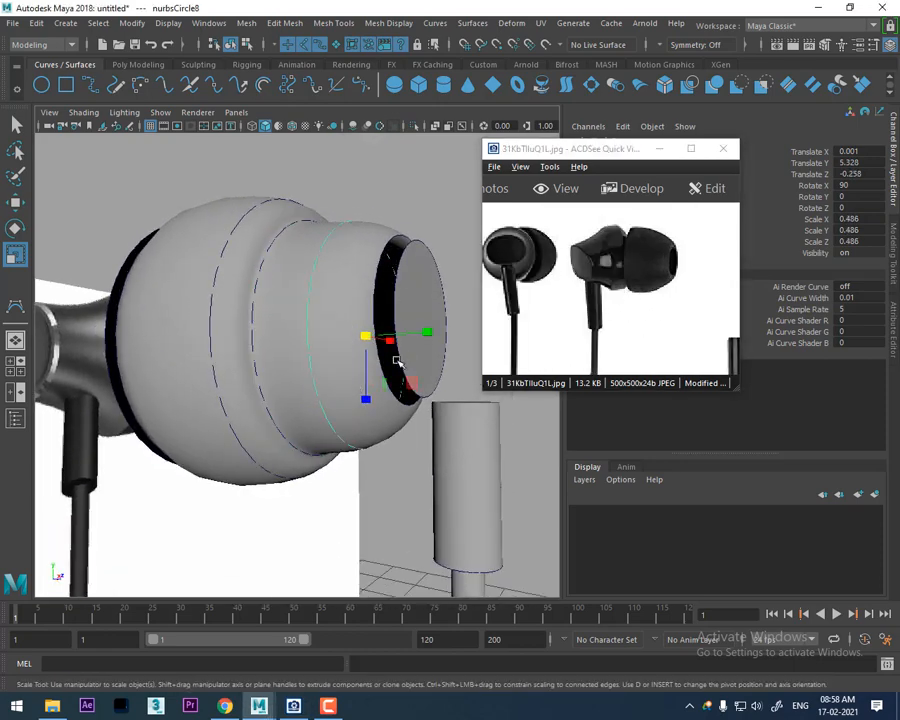
left_click(391, 245)
left_click(395, 236)
left_click_drag(410, 385, 408, 368)
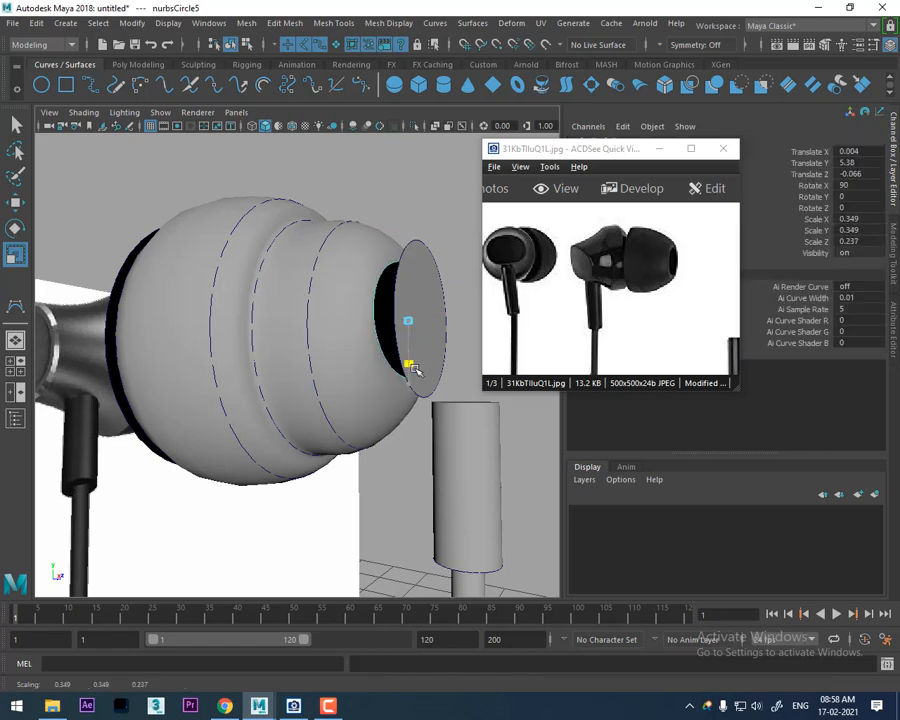
- Scale the two profile circles just behind the front opening circle along Z to refine the loft's taper
left_click(336, 233)
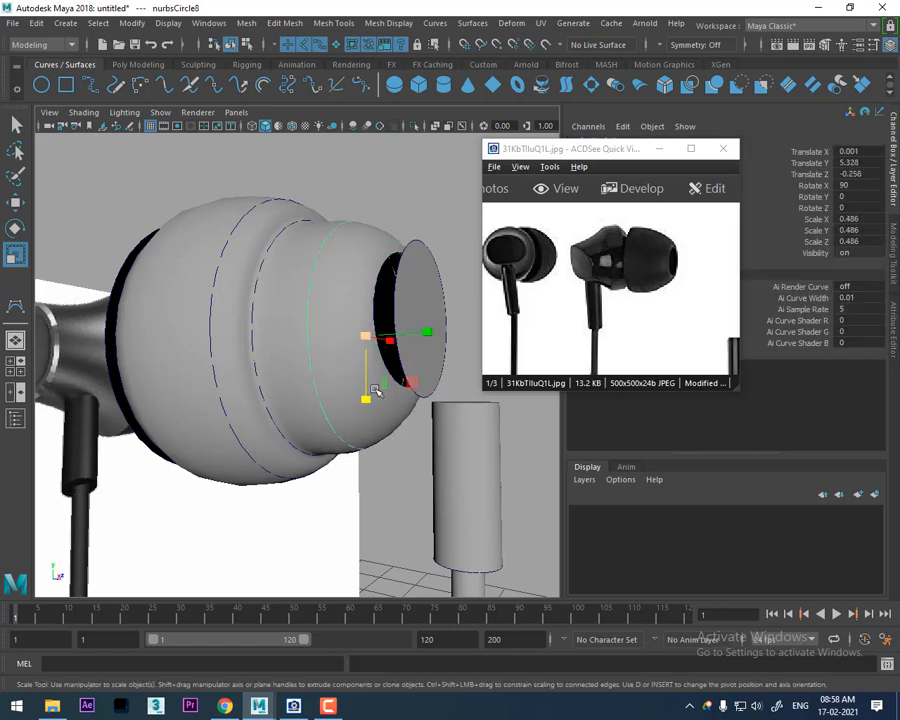
left_click_drag(368, 400, 363, 487)
left_click(316, 251)
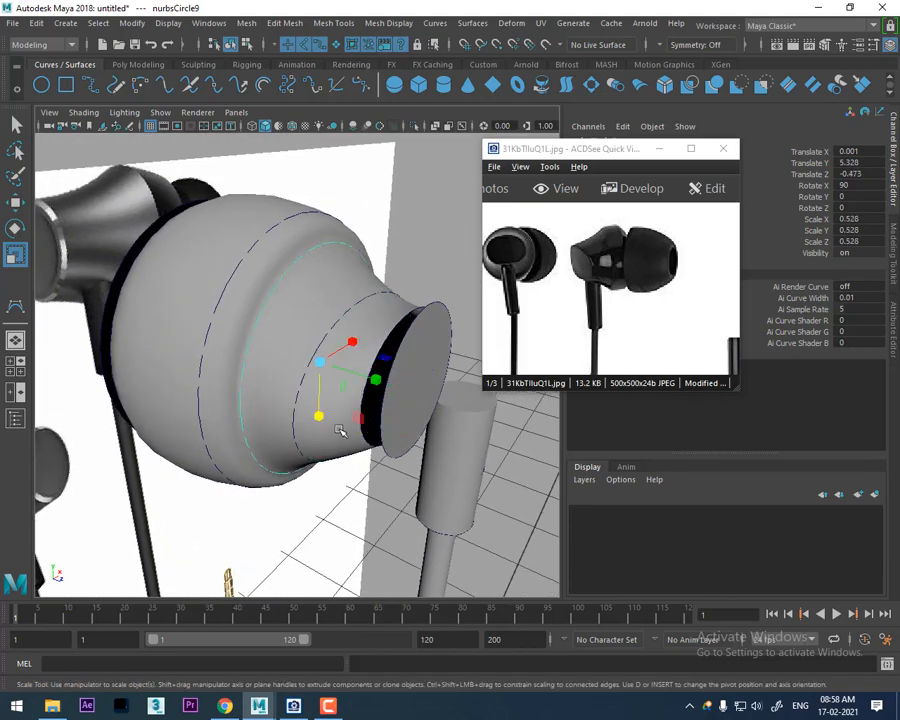
left_click_drag(318, 416, 450, 382)
- Scale the front opening circle to about 0.389 in X and 0.276 in Z, and the front cap circle to about 0.39 and 0.285
left_click(389, 445)
middle_click_drag(450, 382, 390, 387, "alt")
left_click_drag(390, 386, 299, 267, "alt")
left_click(350, 271)
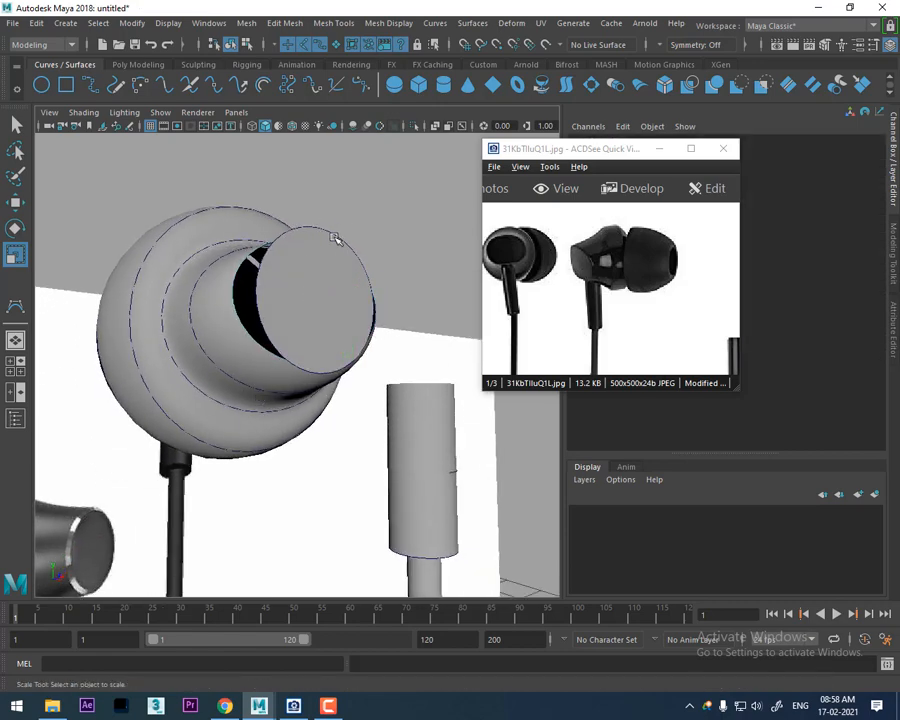
left_click(333, 234)
left_click_drag(341, 328, 219, 338, "alt")
- Delete the lofted surface of the earphone head, leaving its profile circles and end caps
right_click_drag(217, 270, 250, 240)
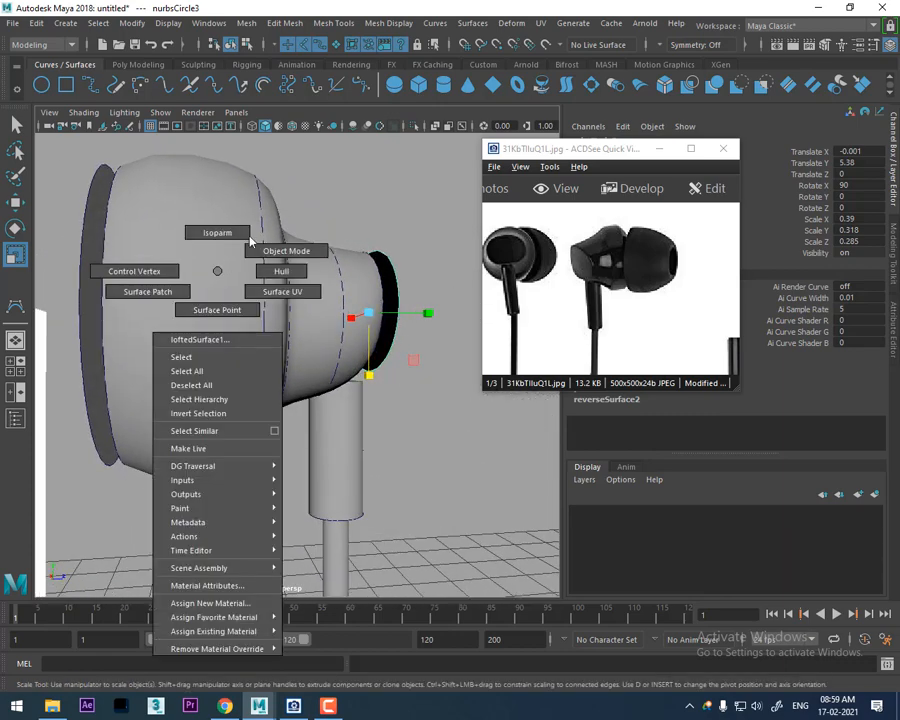
right_click_drag(305, 245, 306, 240)
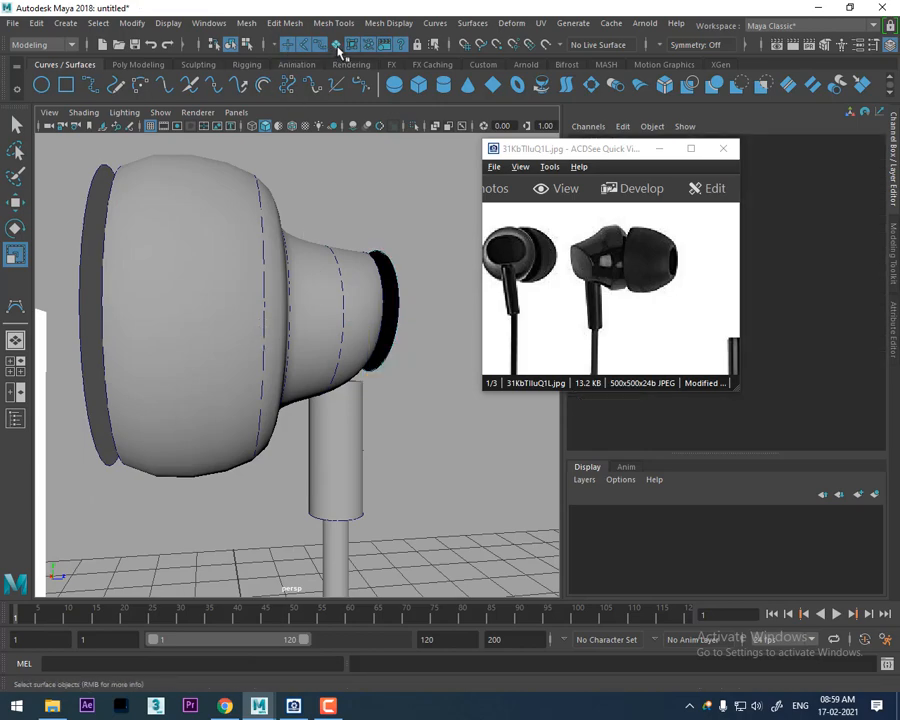
left_click(304, 264)
key("Delete")
- Loft the earphone head again through the profile circles from rear to front, ending at the front cap circle
left_click_drag(396, 319, 368, 340, "alt")
left_click(349, 302)
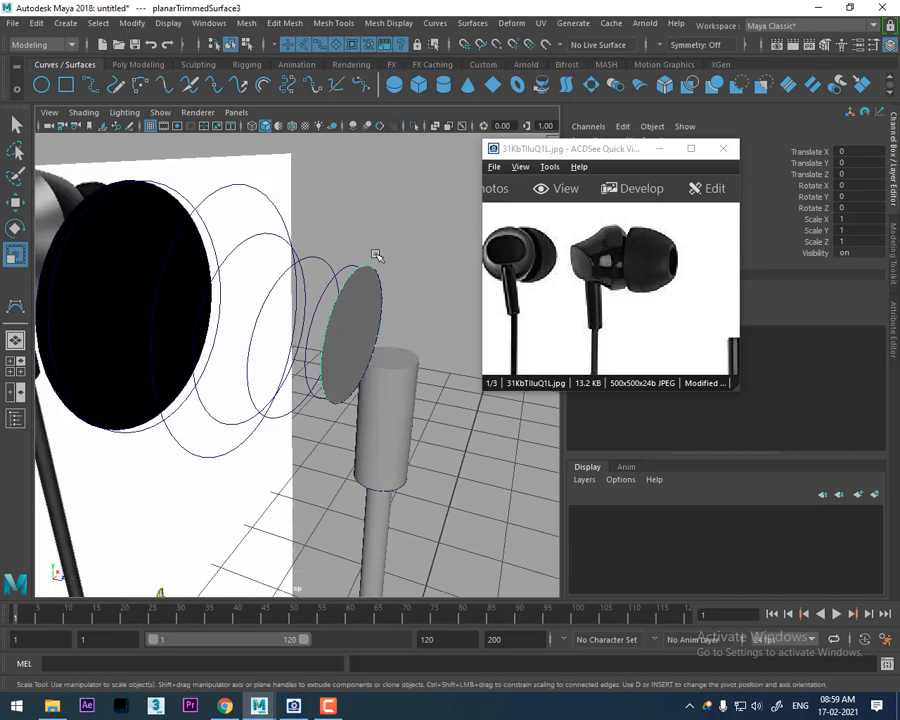
left_click(389, 264)
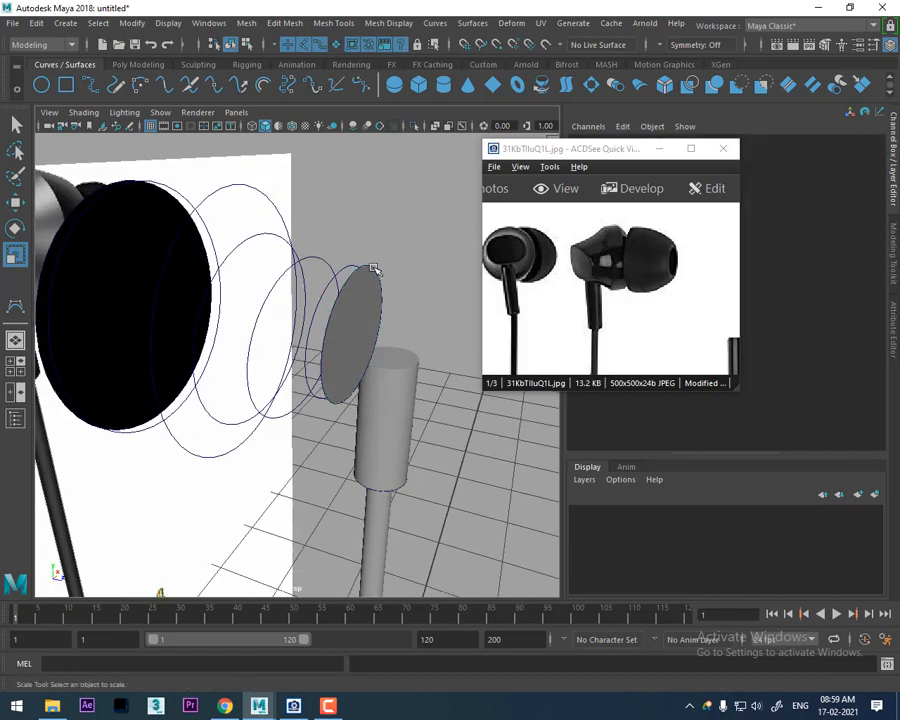
left_click(372, 267)
left_click_drag(282, 274, 253, 279, "alt")
left_click(158, 221)
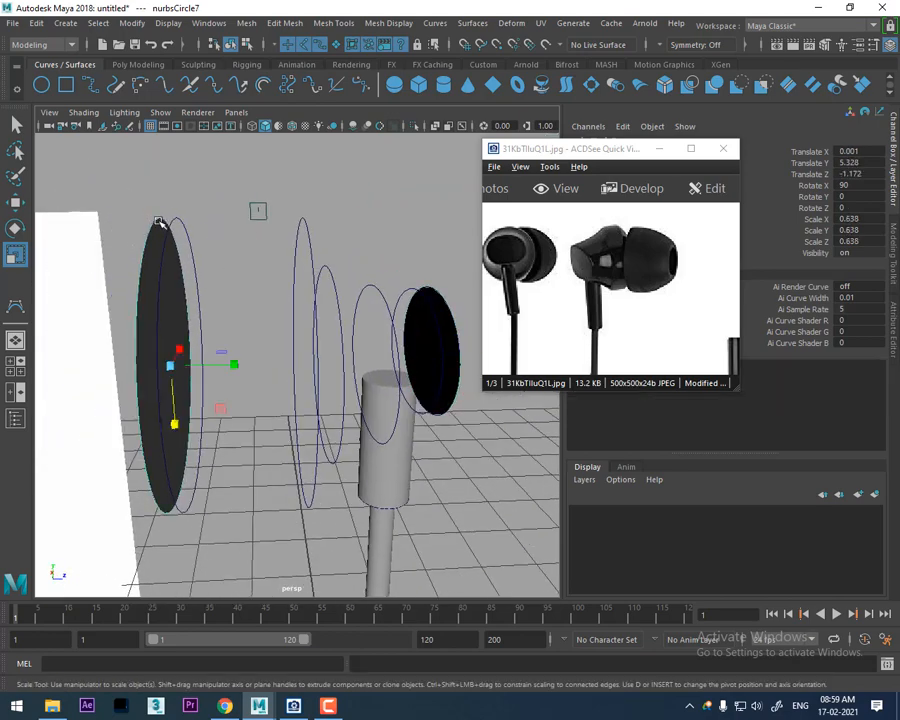
left_click_drag(158, 221, 307, 199, "alt")
left_click(331, 251)
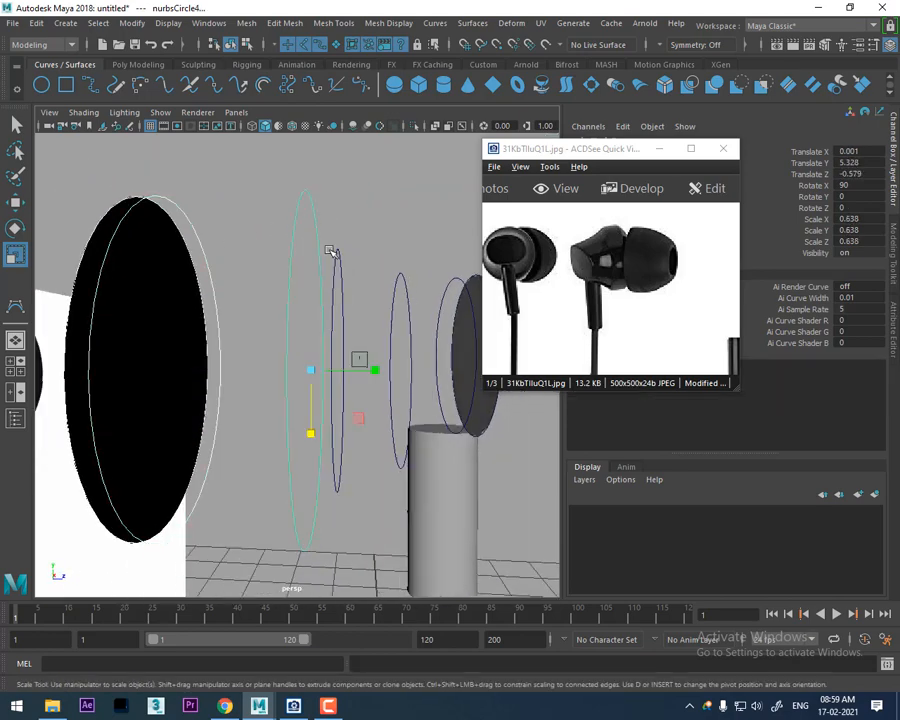
left_click(414, 290)
left_click_drag(414, 290, 393, 289, "alt")
left_click(408, 281)
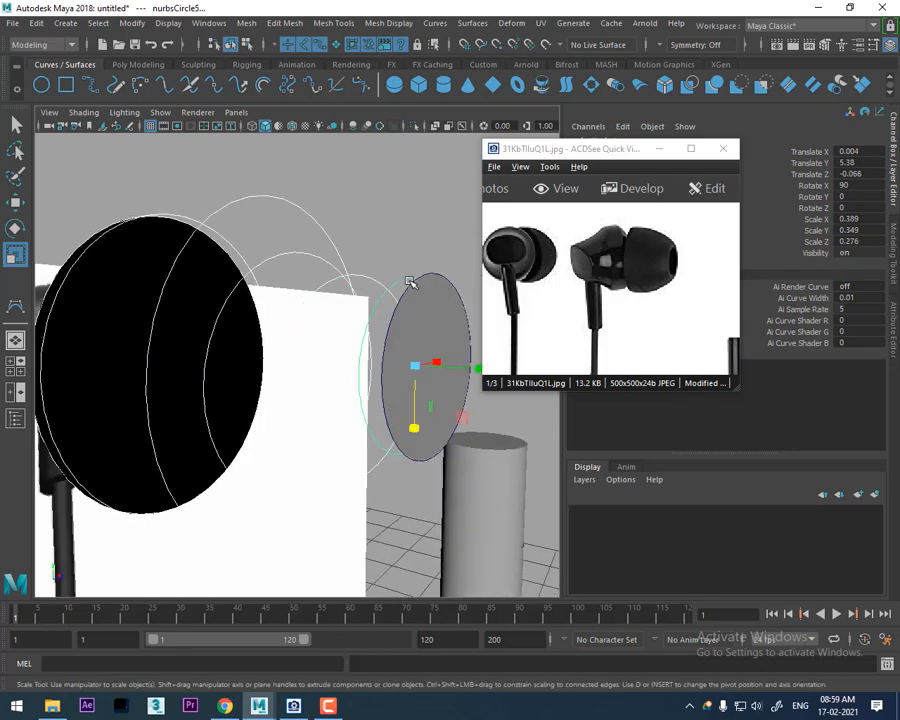
left_click(419, 285)
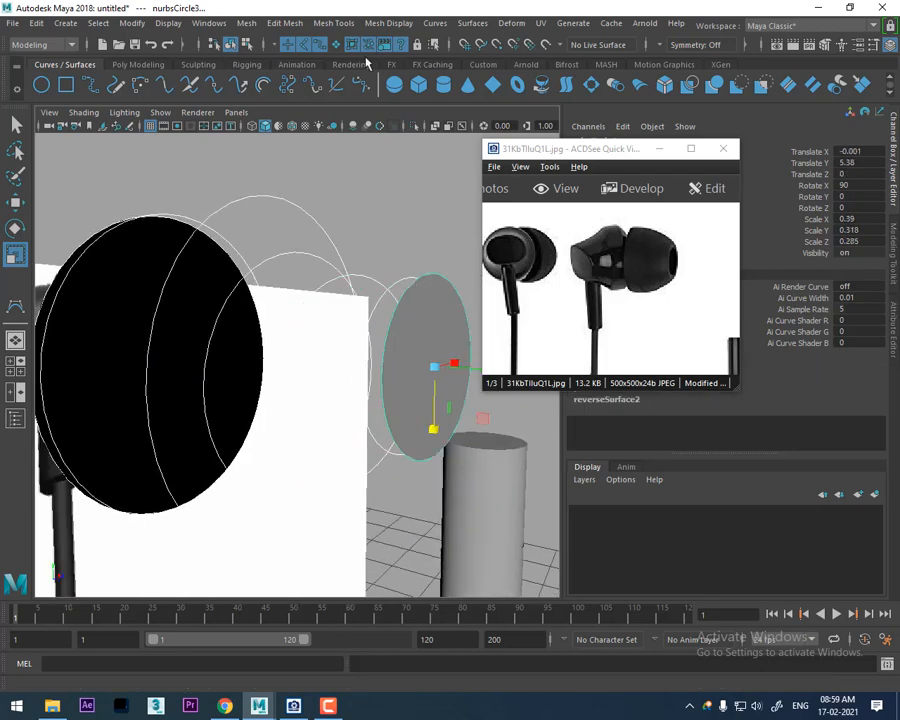
left_click(478, 24)
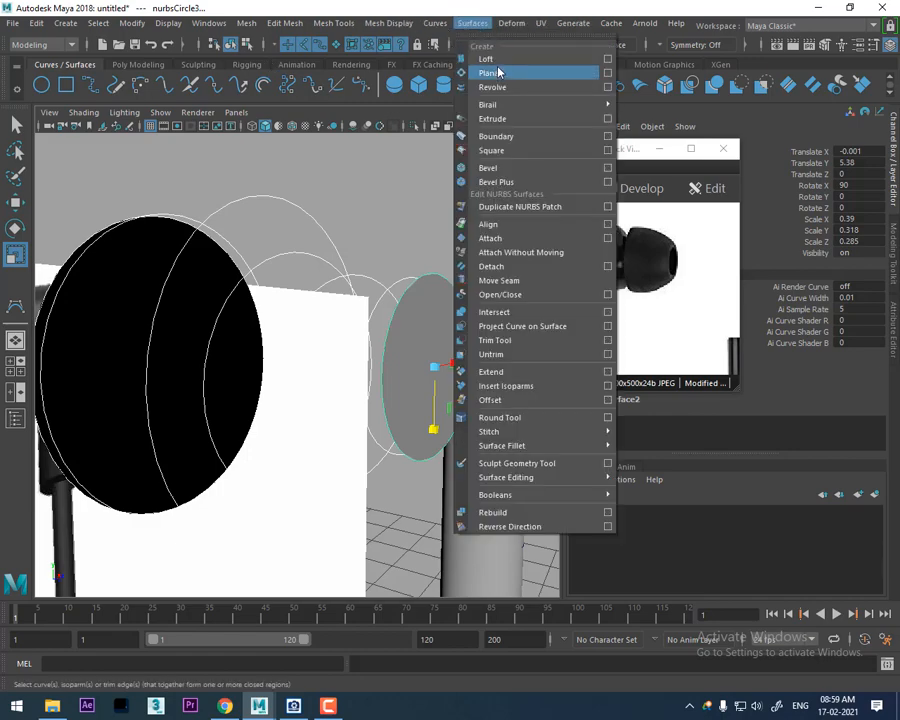
left_click(486, 59)
- Shrink the front cap circle proportionally to about 0.318 in X, 0.259 in Y and 0.232 in Z
left_click_drag(404, 344, 382, 325, "alt")
scroll(374, 333, "up", 4)
left_click(360, 262)
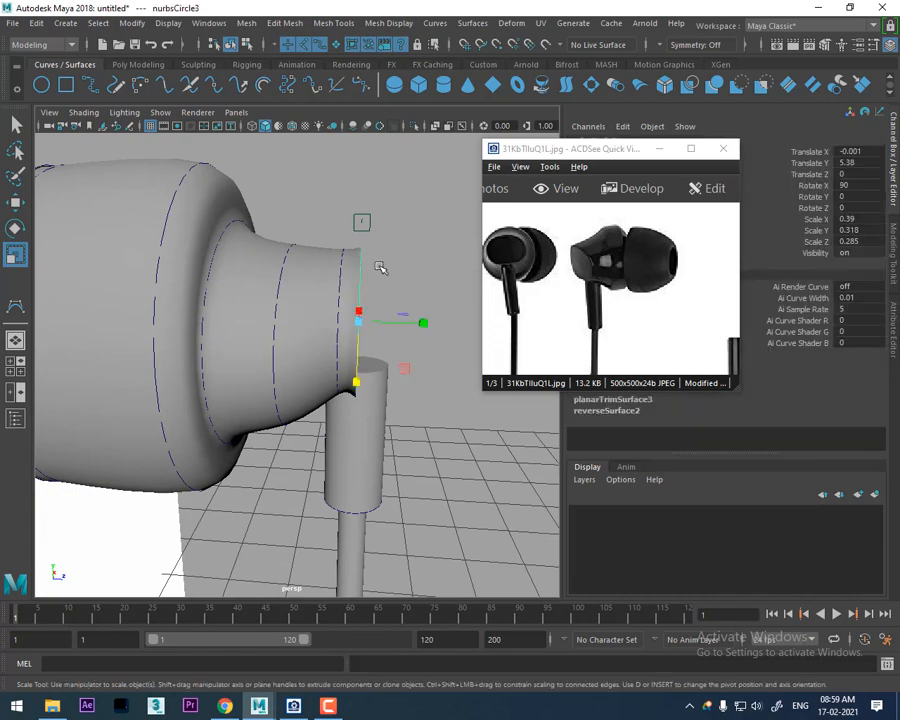
left_click_drag(380, 263, 280, 372, "alt")
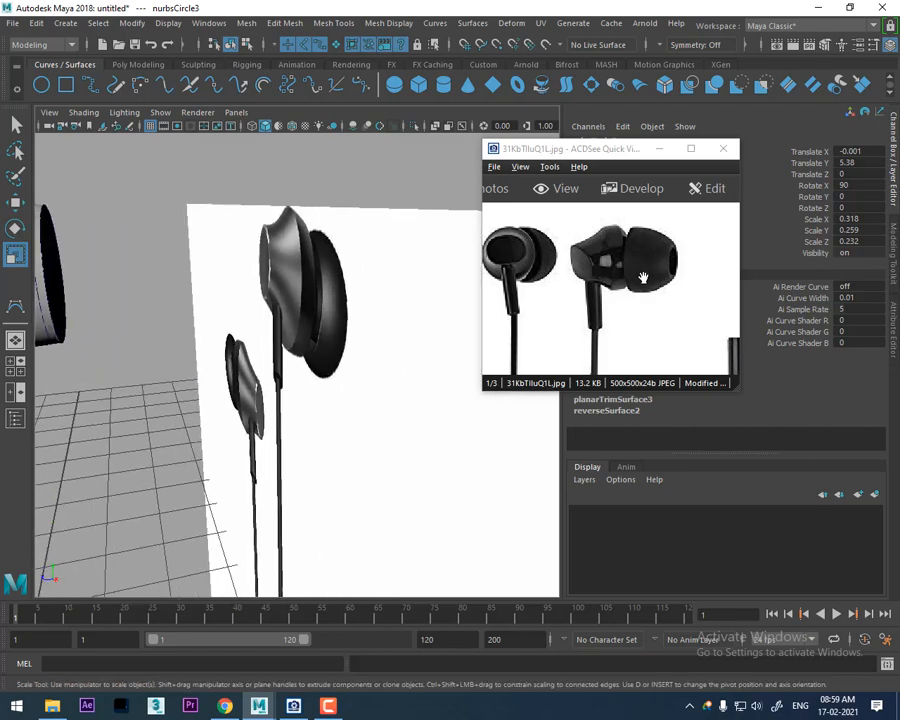
- Delete the existing earphone reference image plane in the front view
key("space")
left_click_drag(305, 337, 304, 380)
scroll(272, 440, "down", 5)
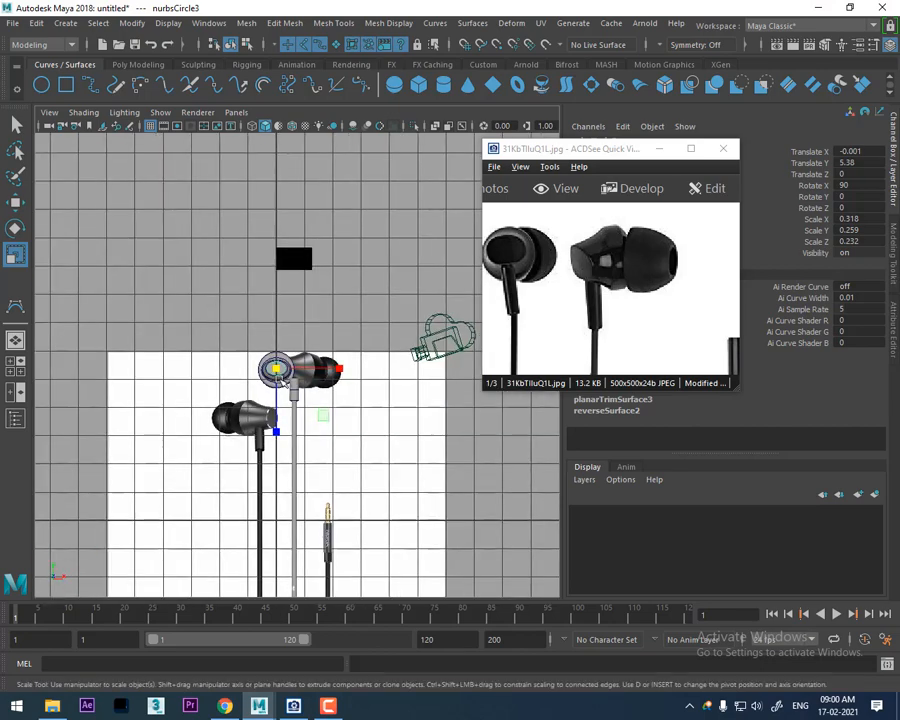
scroll(320, 440, "up", 3)
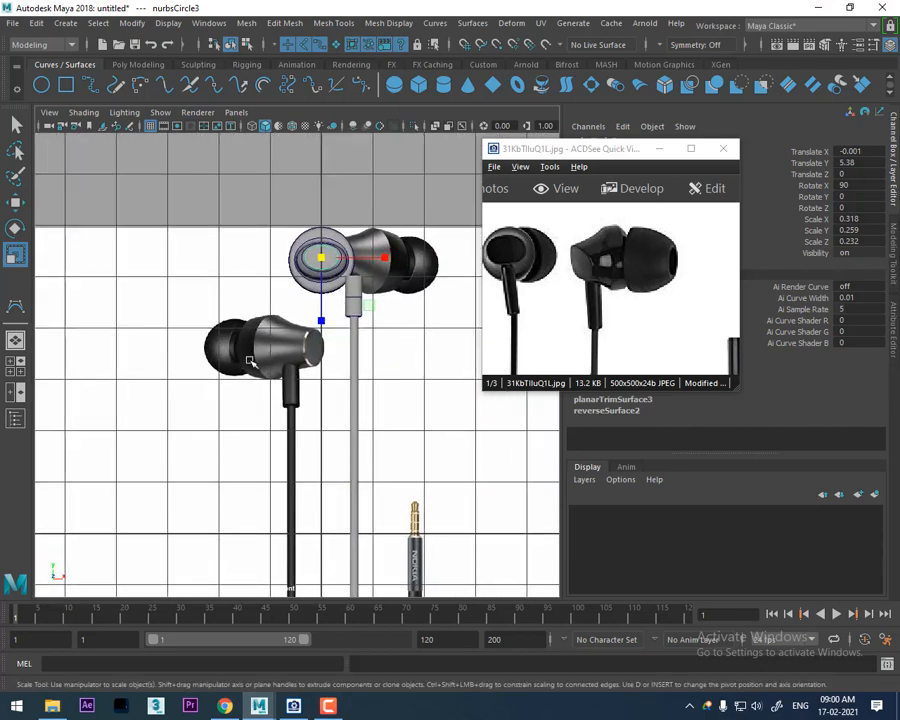
scroll(219, 318, "down", 3)
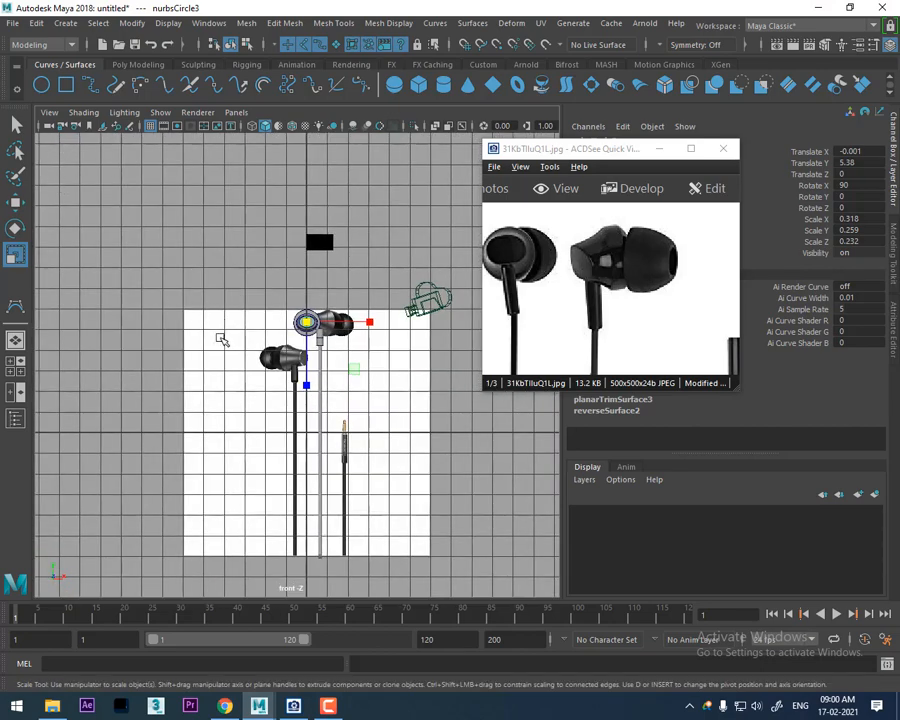
left_click(213, 328)
key("Delete")
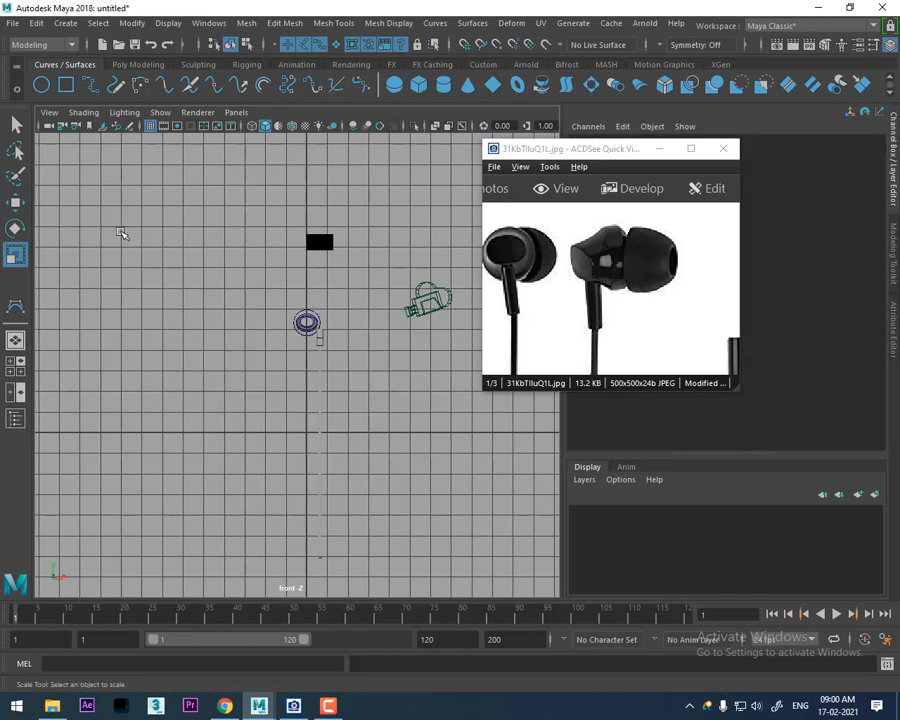
- Import 31KbTIIuQ1L.jpg from the Class 7 folder as the front view's image plane and minimize the floating photo viewer
left_click(49, 112)
mouse_move(180, 427)
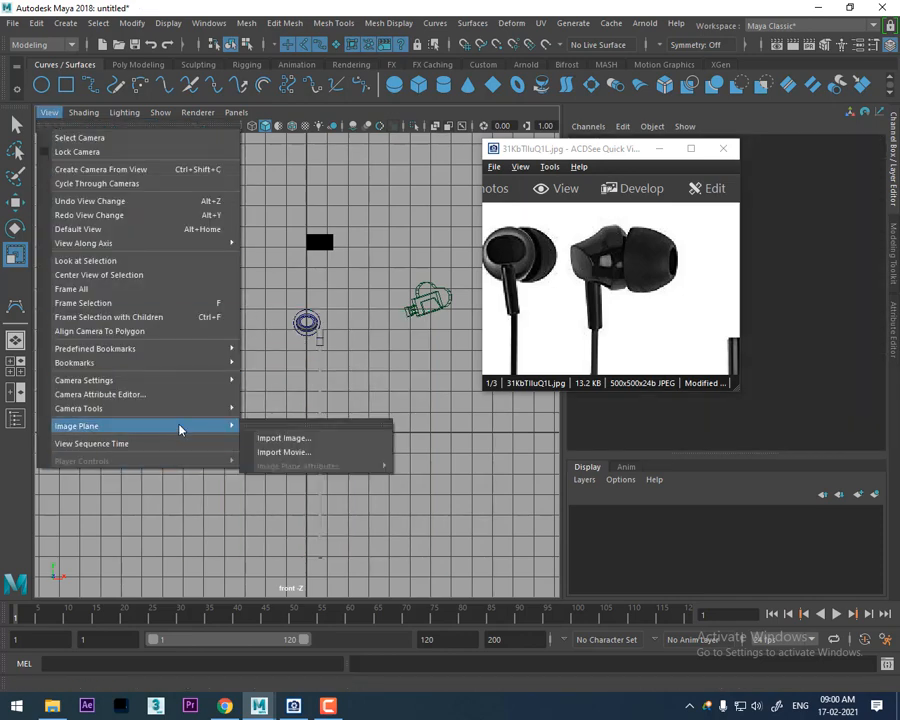
left_click(286, 438)
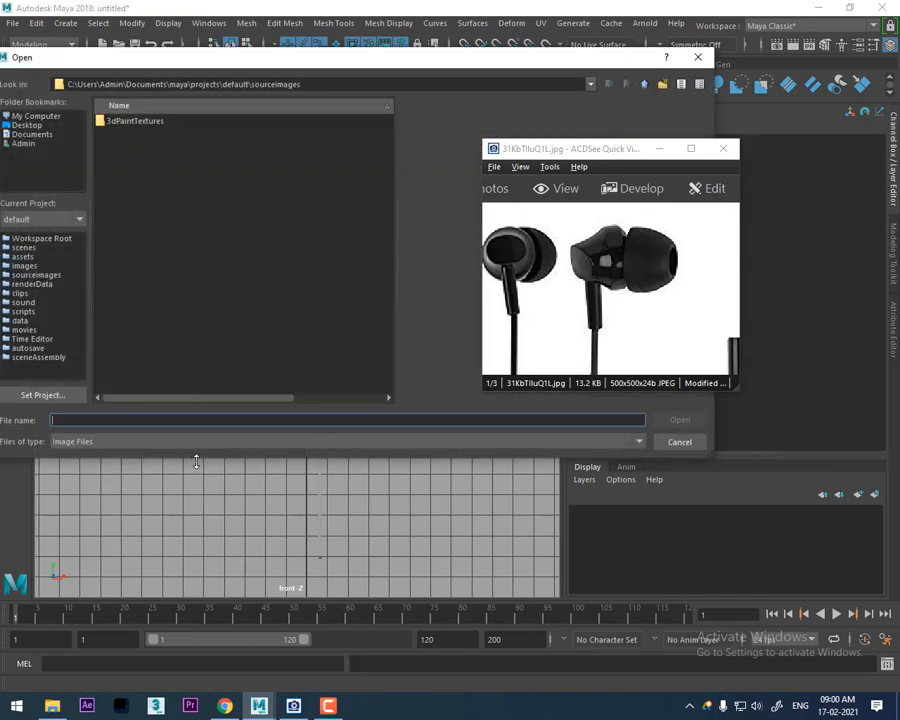
type("E:\\Shavikant Batches\\MWF\\1_Maya\\Class 7")
key("Return")
left_click(158, 144)
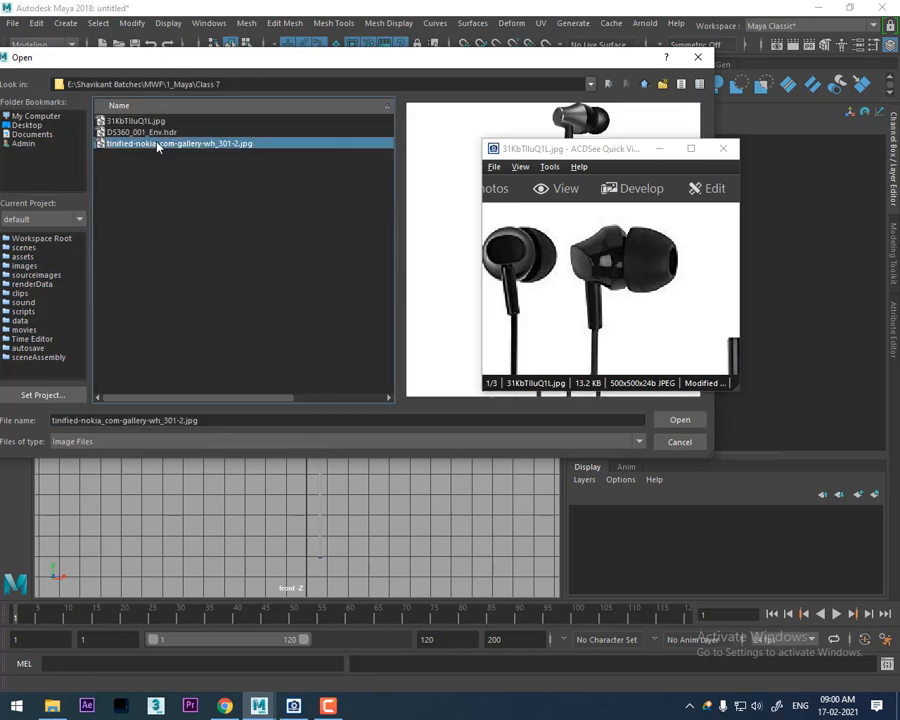
left_click(660, 150)
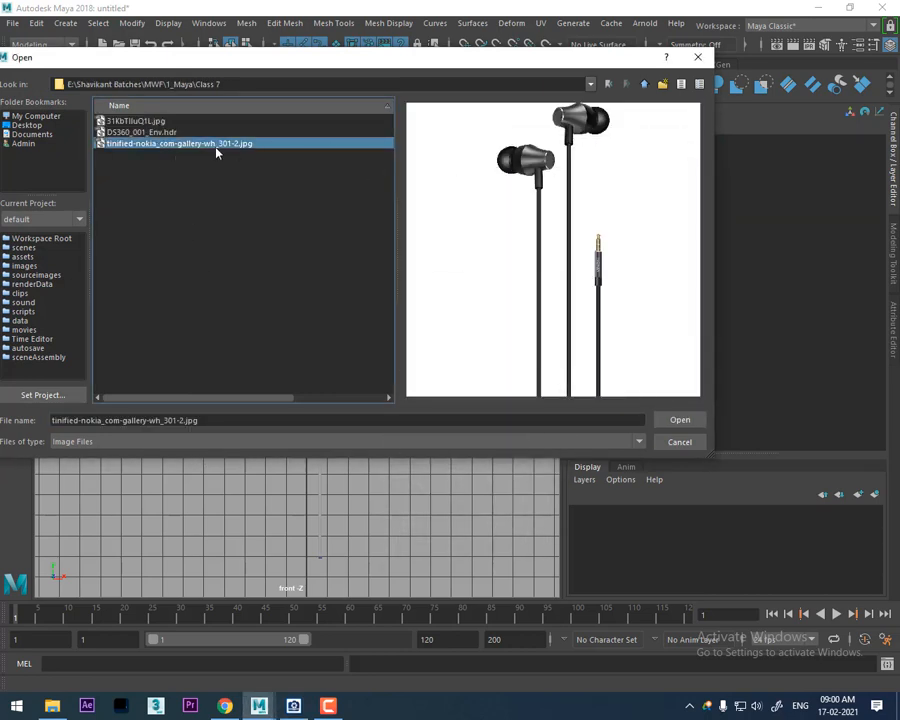
left_click(150, 132)
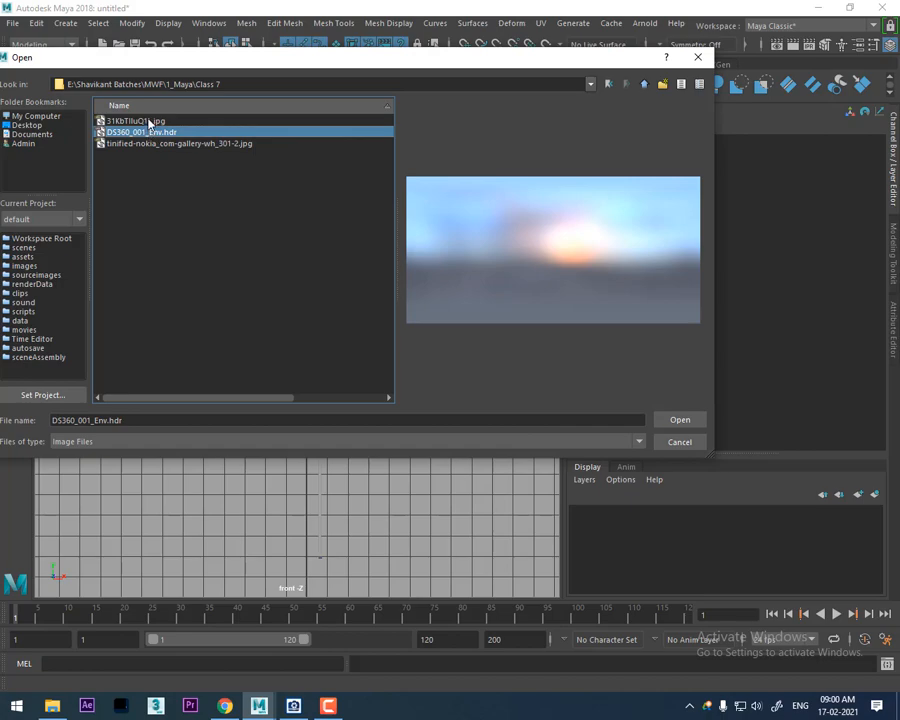
double_click(149, 122)
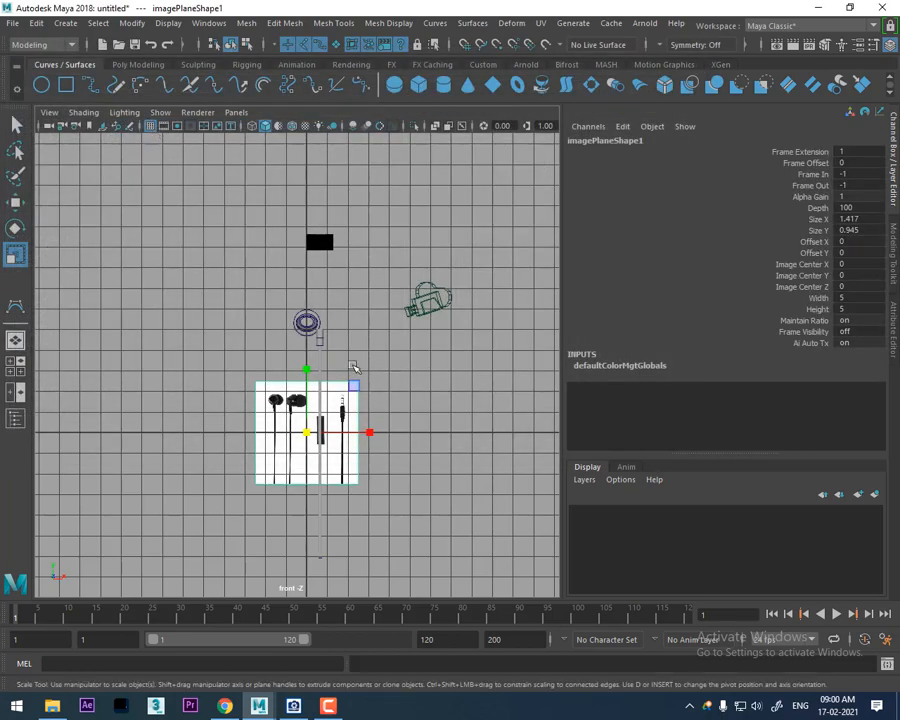
- Start a CV curve at the rear upper corner of the reference ear tip and trace its upper outline forward
scroll(355, 368, "up", 10)
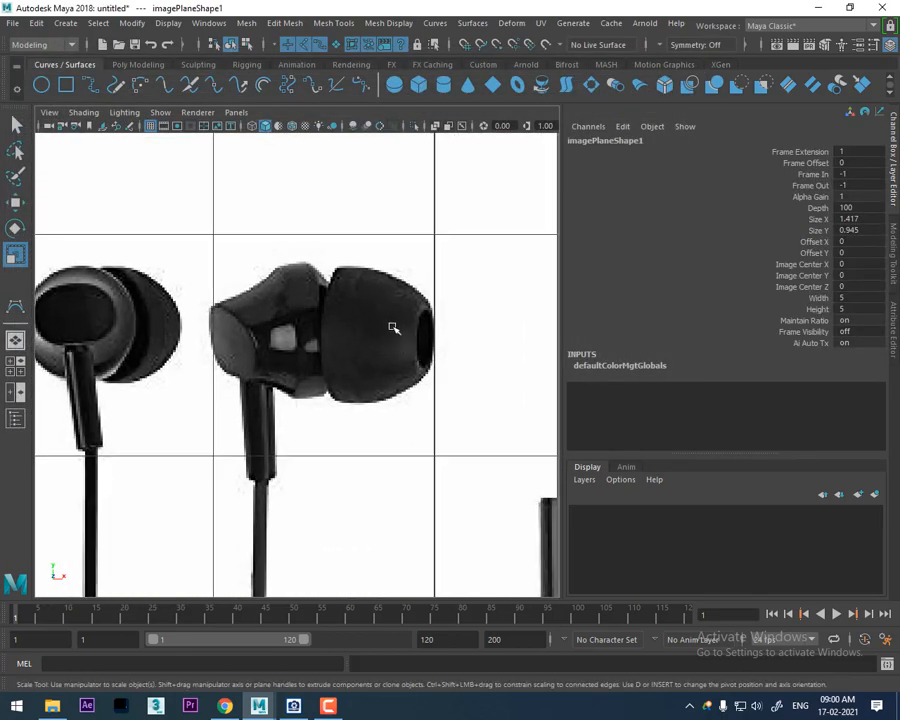
scroll(373, 320, "up", 5)
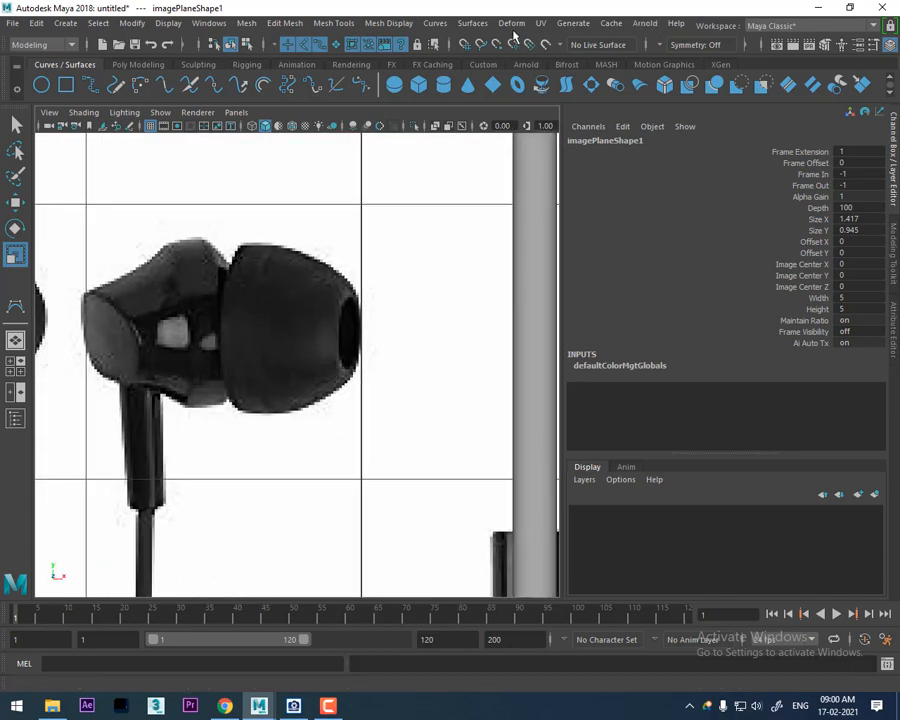
left_click(441, 23)
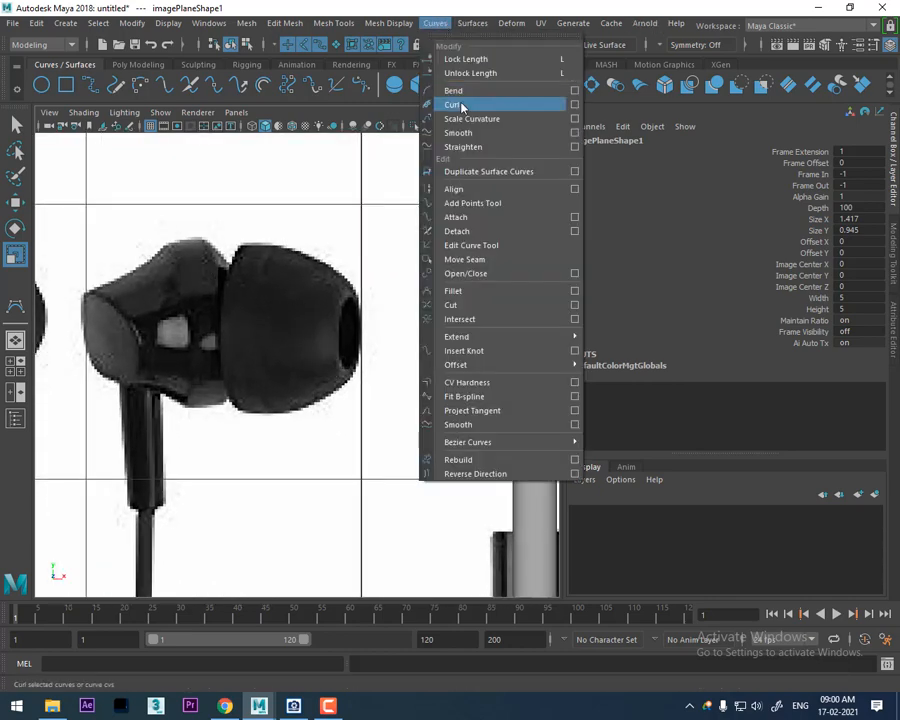
left_click(475, 4)
left_click(66, 23)
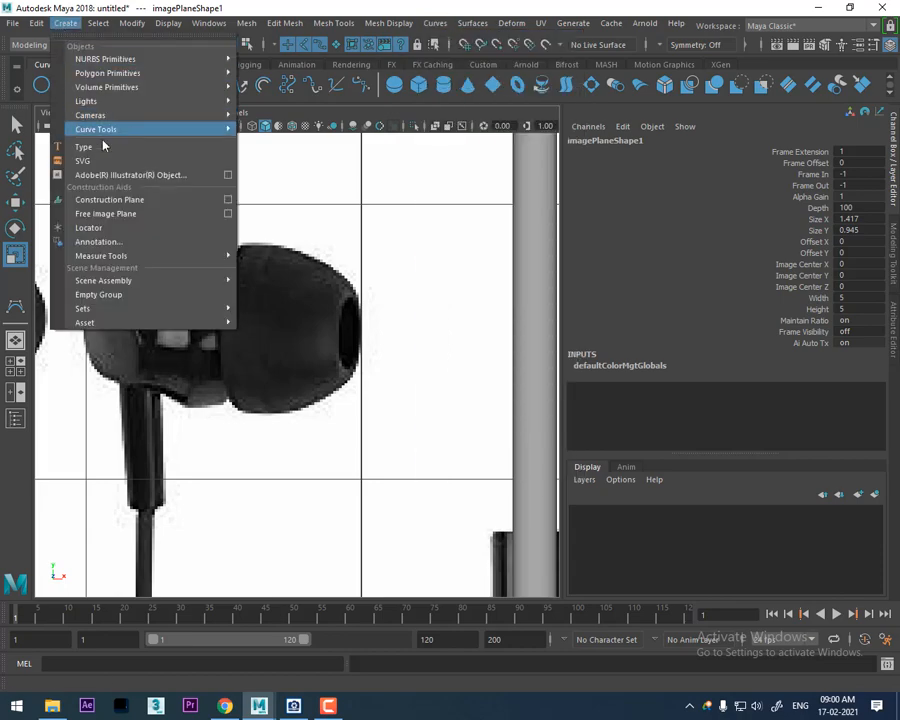
mouse_move(218, 138)
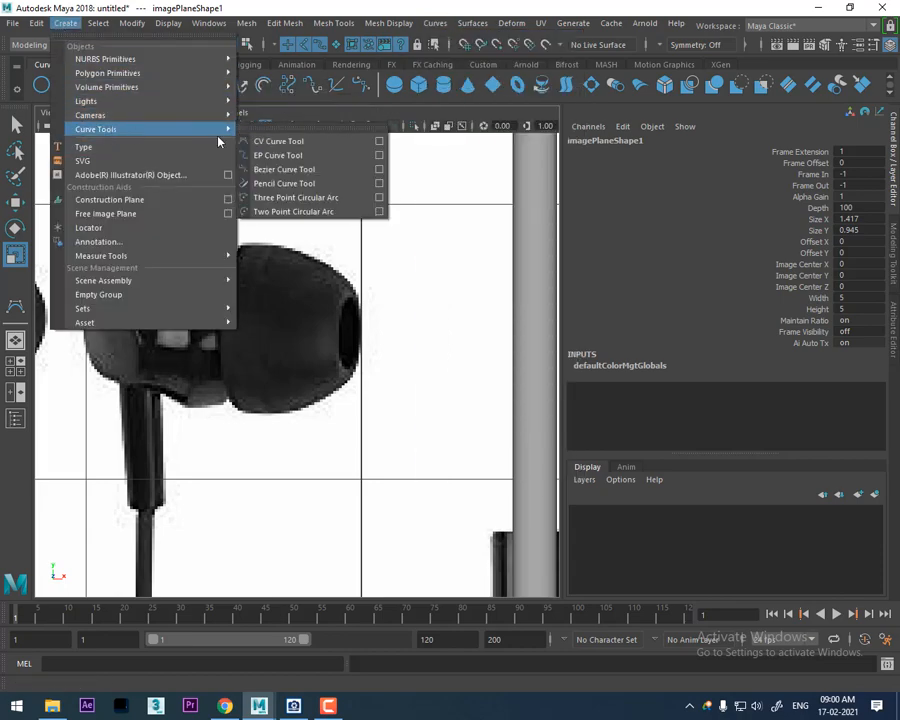
left_click(280, 141)
middle_click_drag(264, 254, 270, 310, "alt")
scroll(280, 280, "up", 2)
scroll(281, 285, "up", 1)
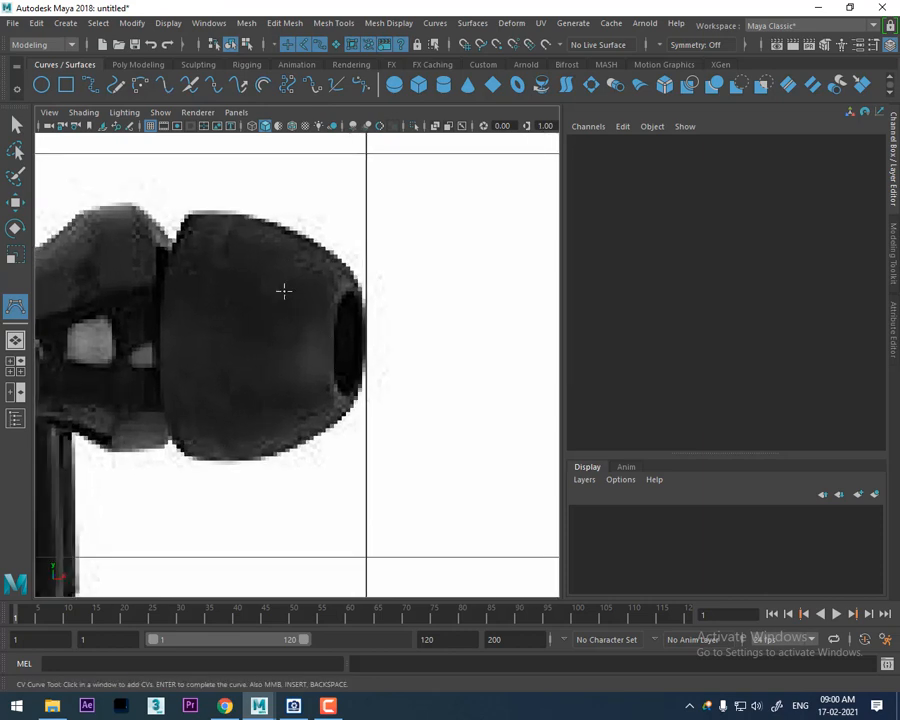
left_click(187, 214)
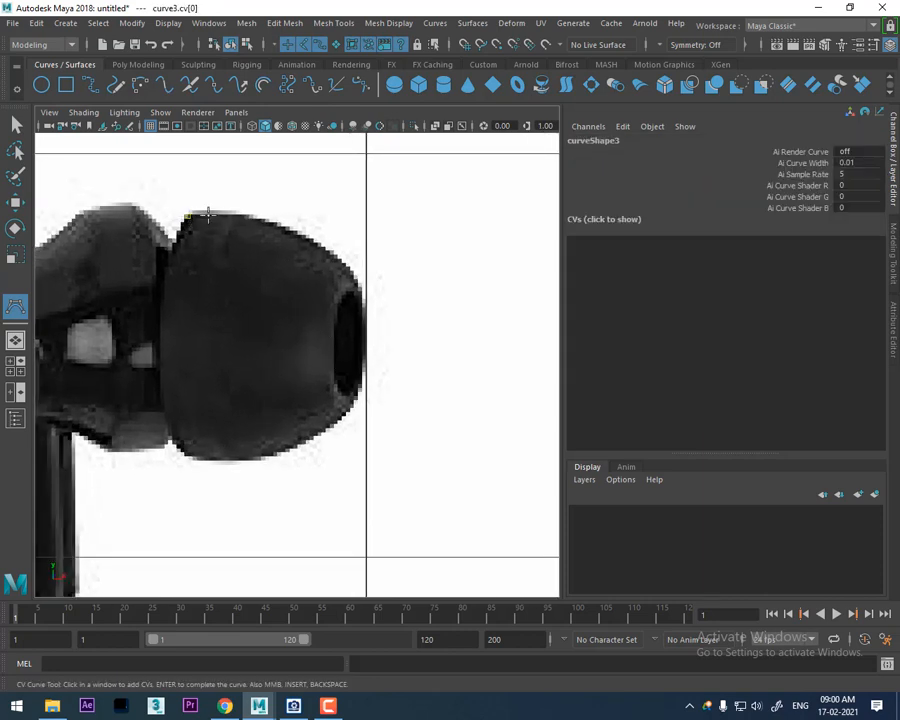
left_click(300, 228)
left_click(313, 234)
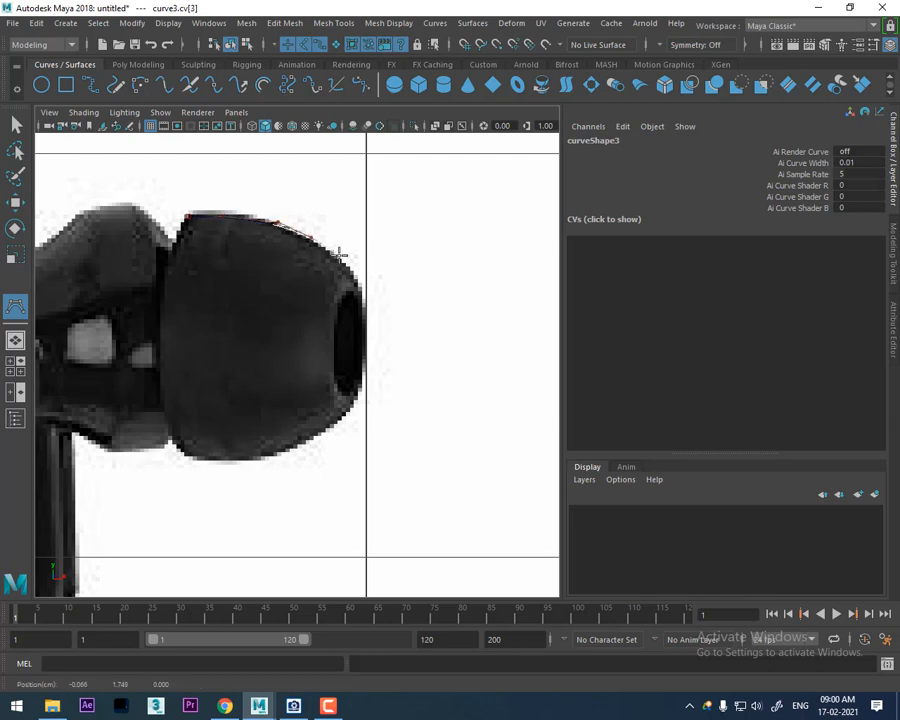
left_click(342, 263)
- Continue the CV curve around the ear tip's front lip and inward along the upper edge of its opening
middle_click_drag(342, 203, 333, 275, "alt")
scroll(335, 277, "up", 2)
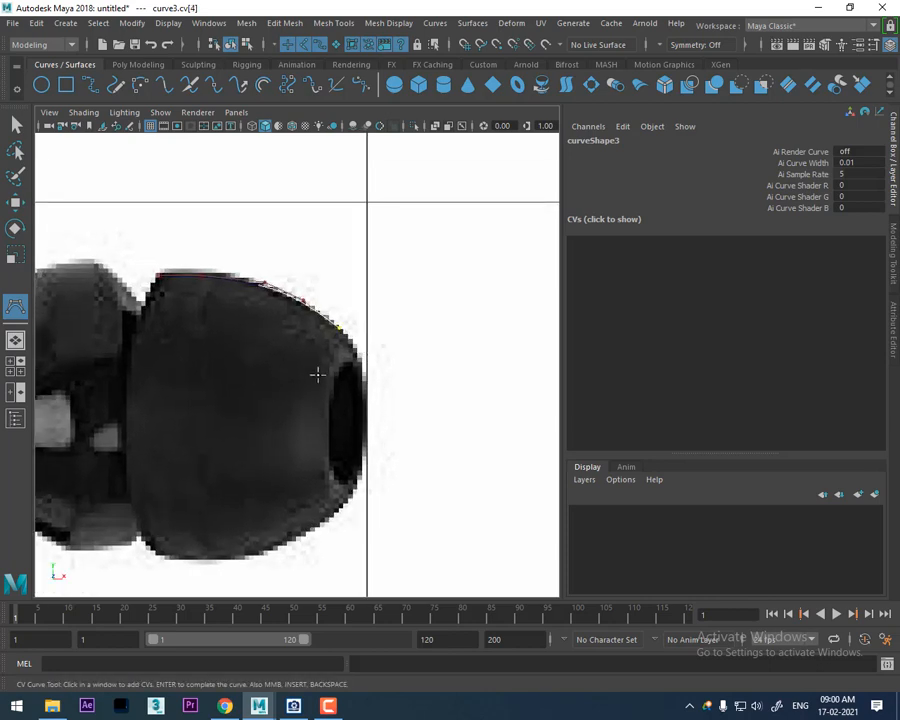
left_click(361, 345)
left_click(362, 364)
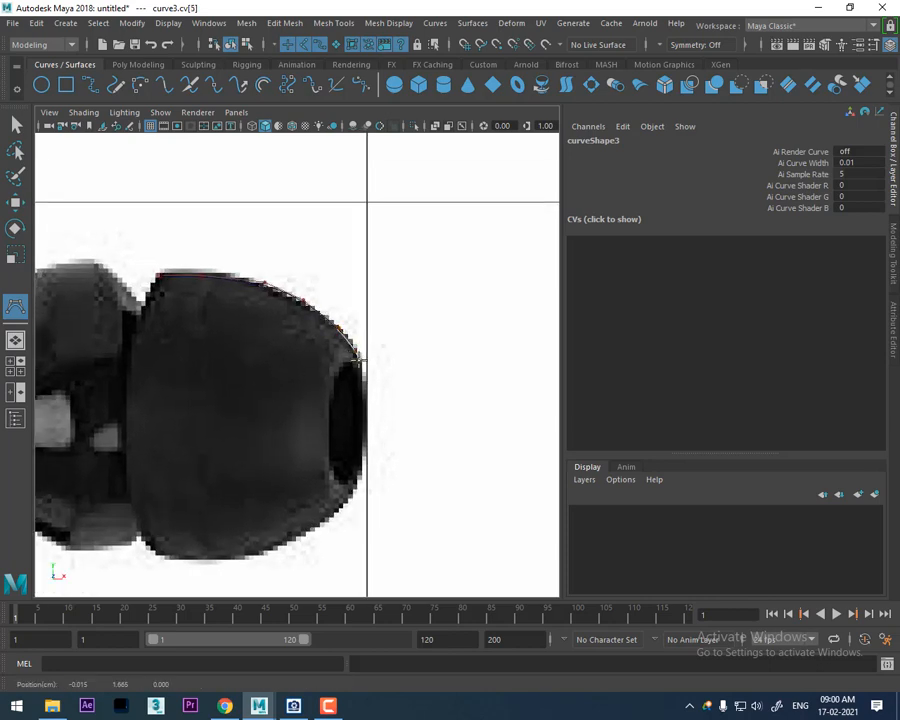
left_click(351, 370)
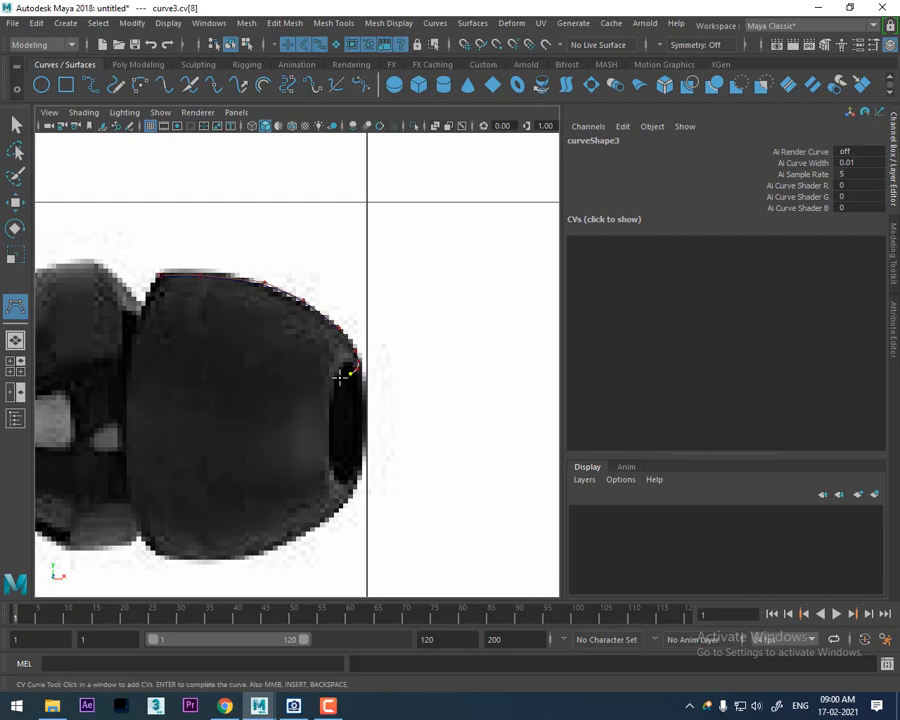
left_click(339, 378)
left_click(312, 378)
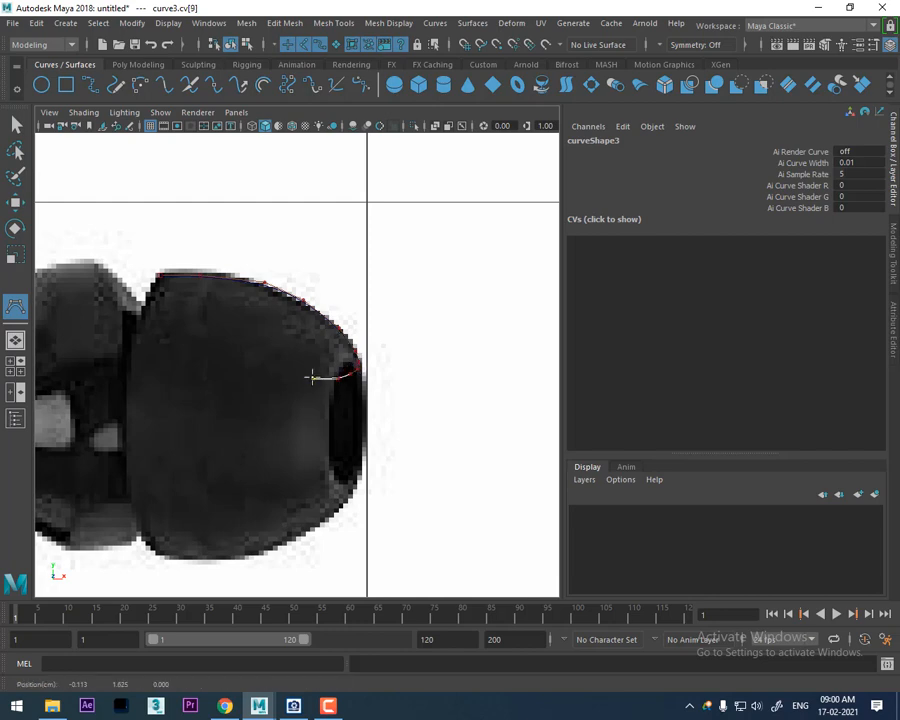
left_click(299, 377)
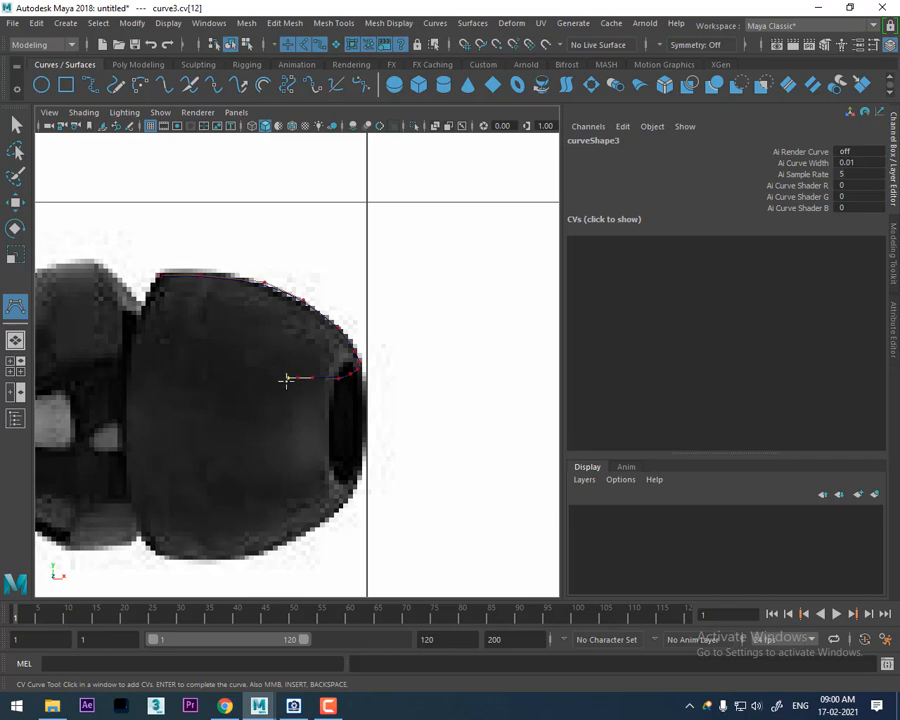
- Add a small stepped notch of closely spaced CVs at the inner end of the ear tip curve
scroll(290, 378, "up", 5)
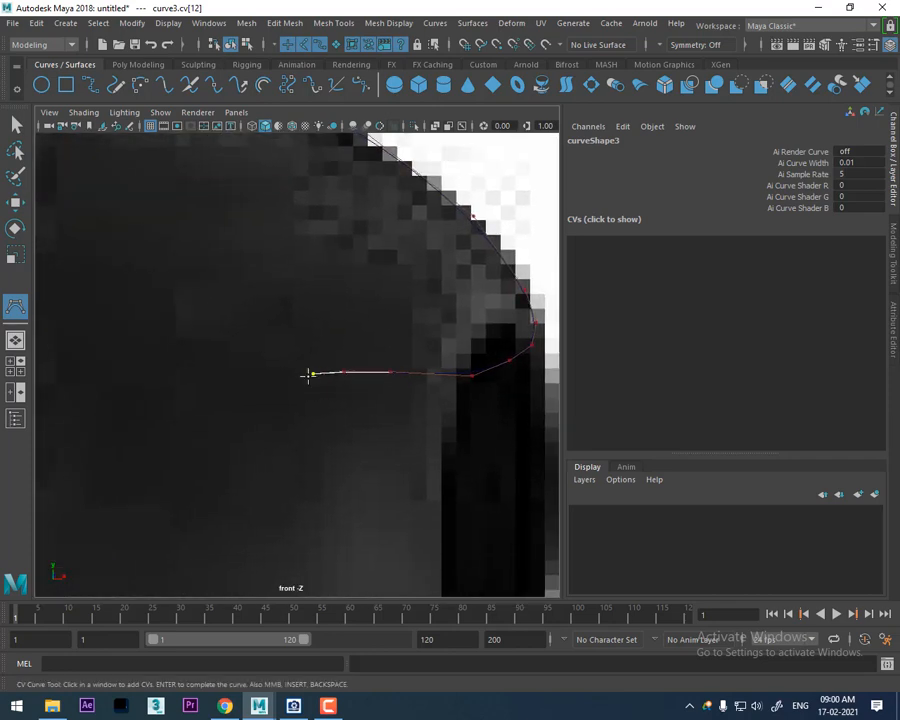
left_click(311, 380)
left_click(302, 373)
left_click(299, 364)
left_click(295, 364)
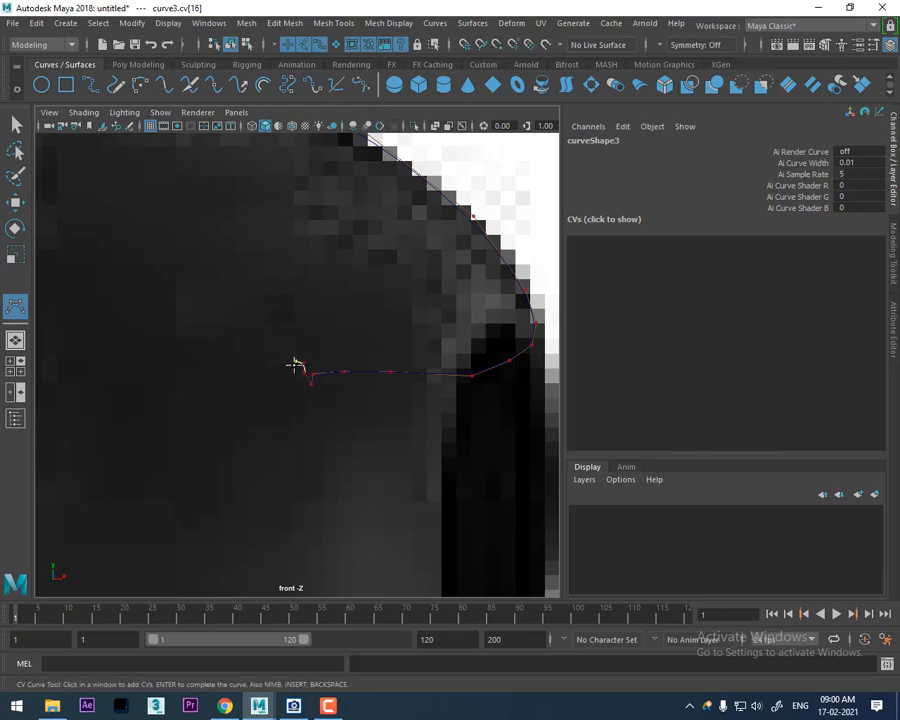
- Extend the ear tip curve straight down from the notch to the opening's centre height and complete the curve
middle_click_drag(295, 405, 312, 329, "alt")
left_click(300, 354)
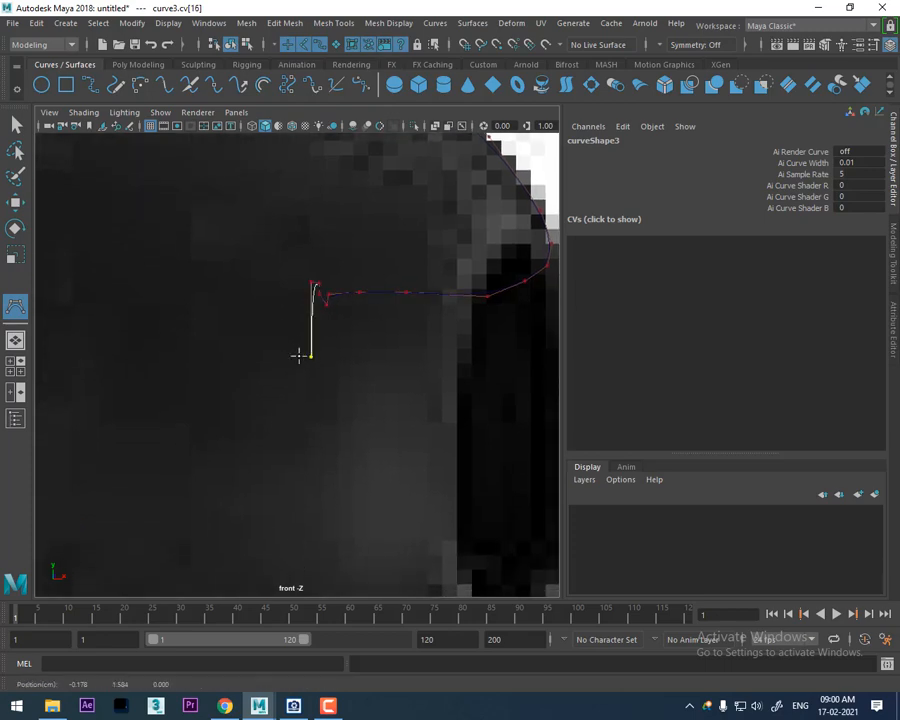
left_click(304, 303)
left_click(301, 374)
middle_click_drag(299, 388, 305, 325, "alt")
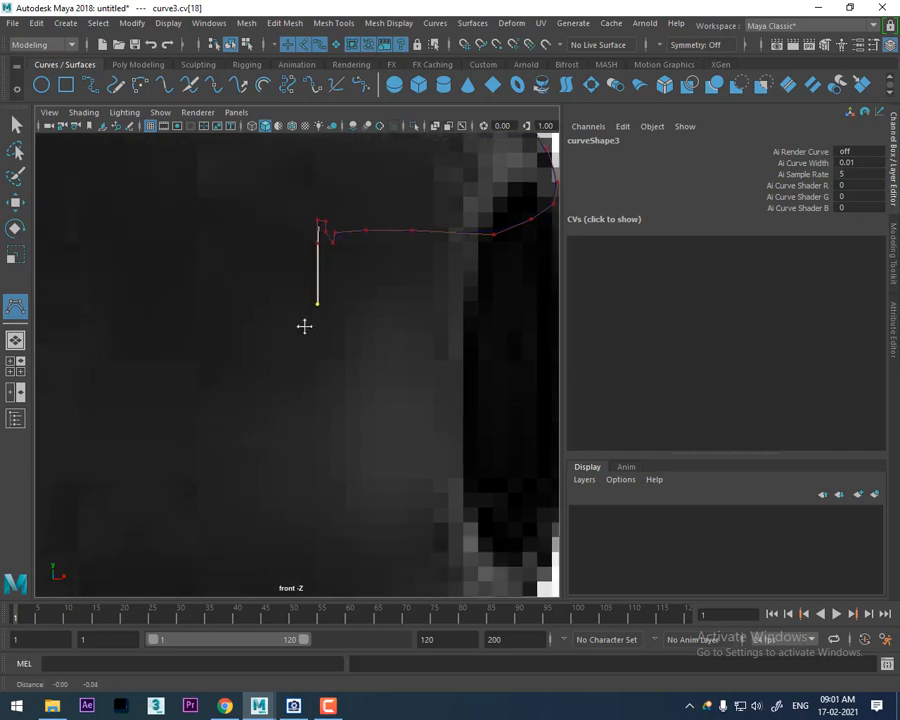
scroll(309, 364, "down", 10)
scroll(310, 365, "up", 10)
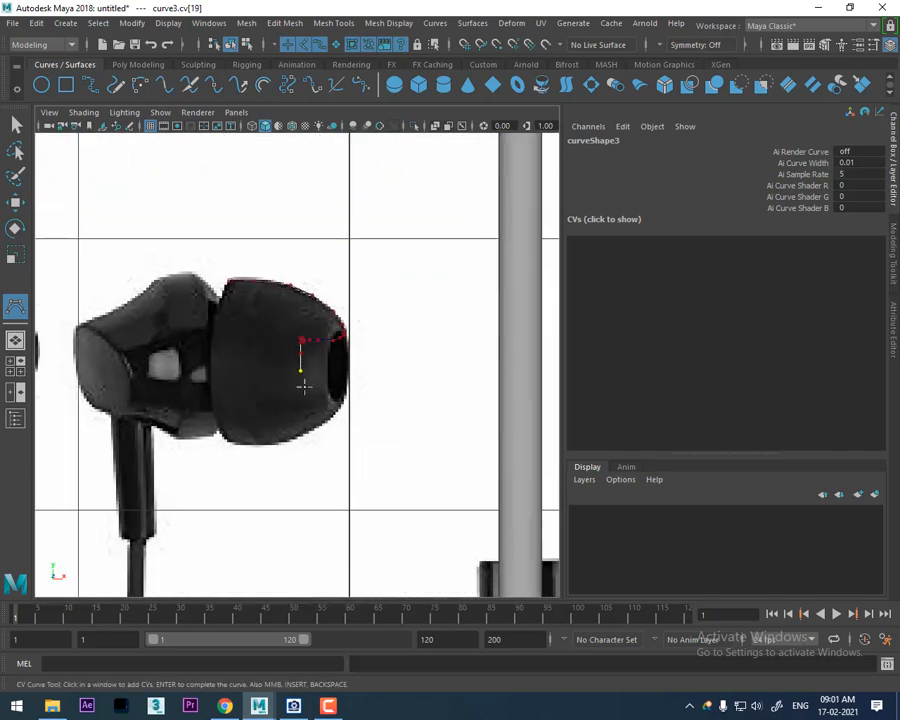
key("r")
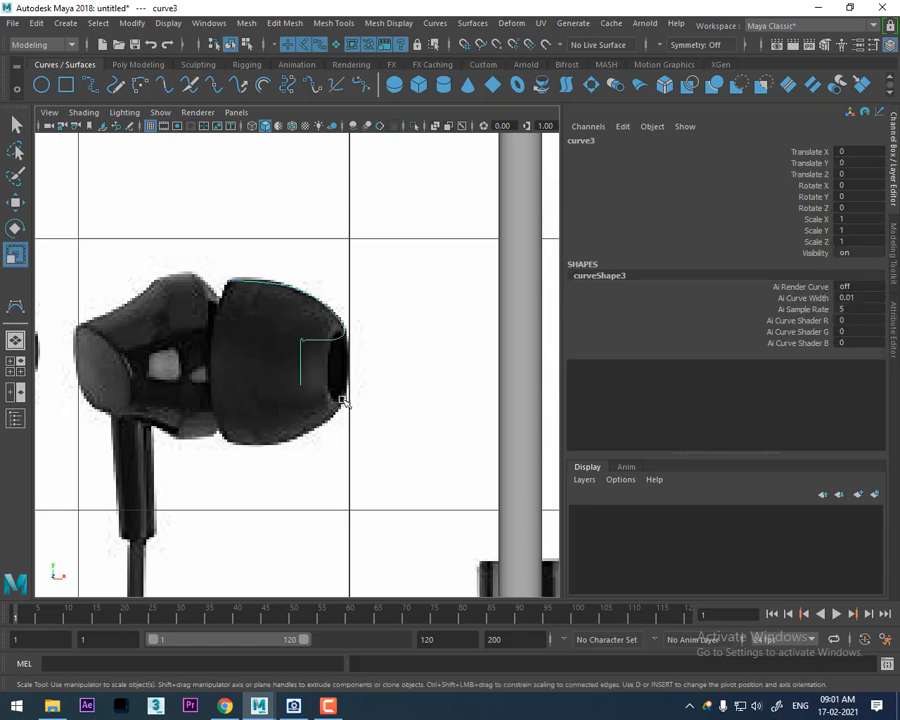
- Try revolving the ear tip curve around the Y axis with the reset Revolve options, and undo the result
scroll(330, 380, "up", 2)
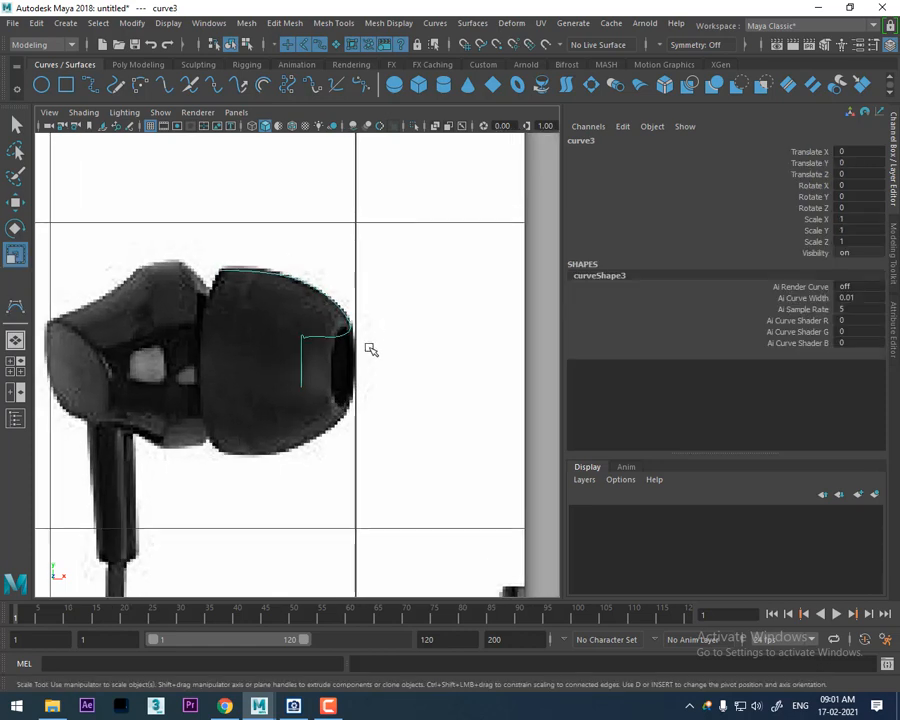
left_click(477, 27)
left_click(607, 89)
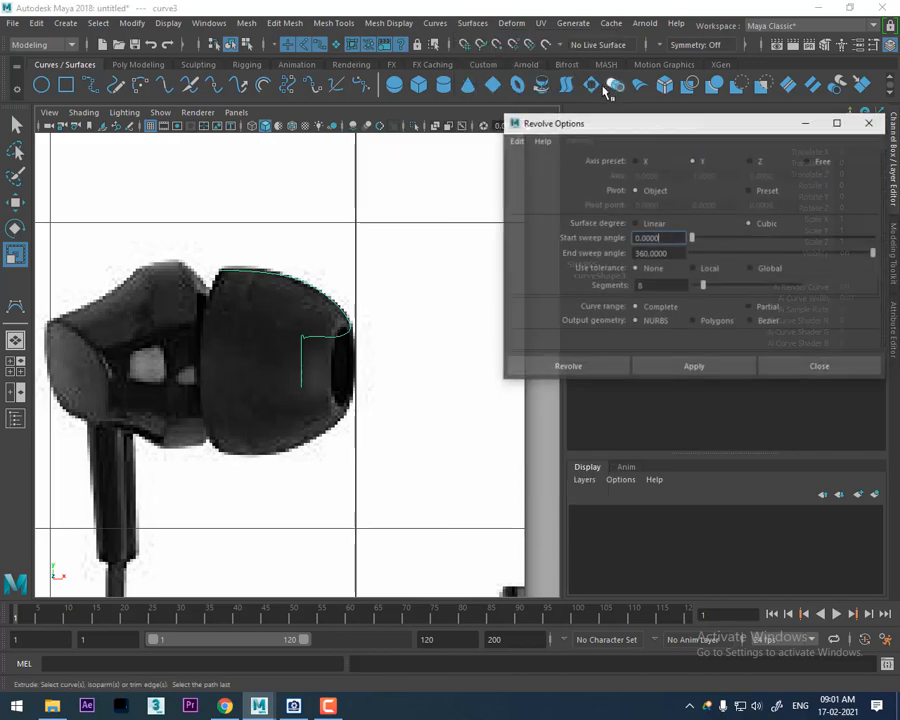
left_click(516, 140)
left_click(538, 168)
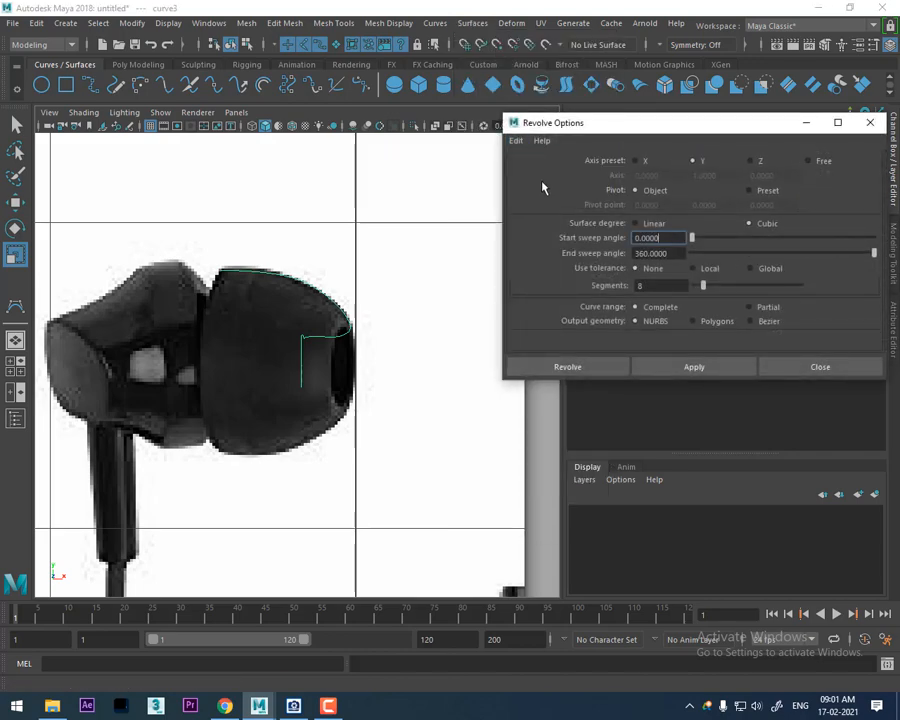
left_click(723, 370)
left_click_drag(452, 341, 413, 368, "alt")
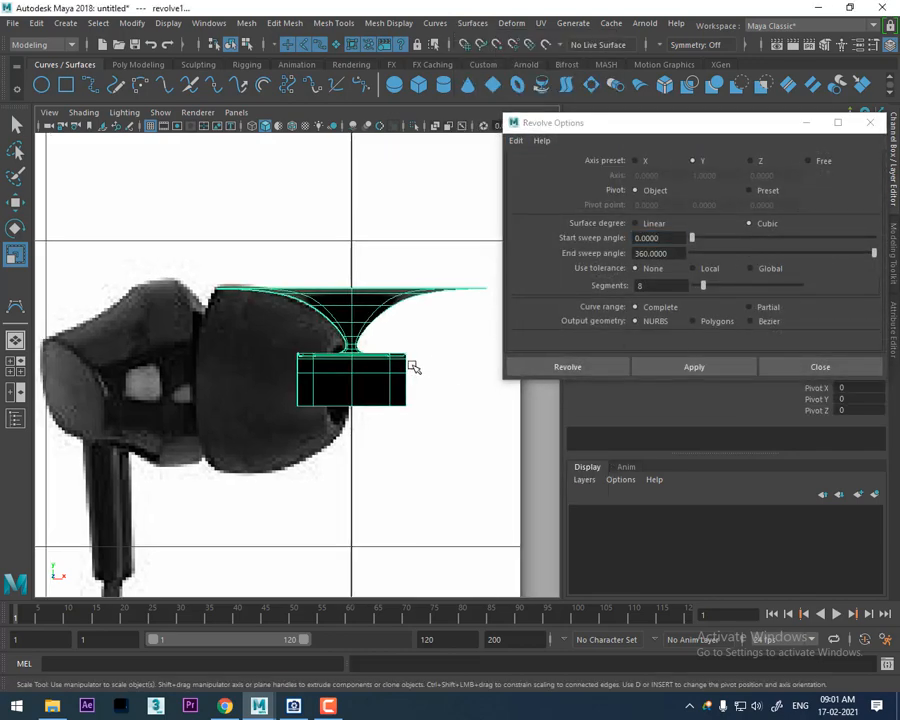
key("ctrl+z")
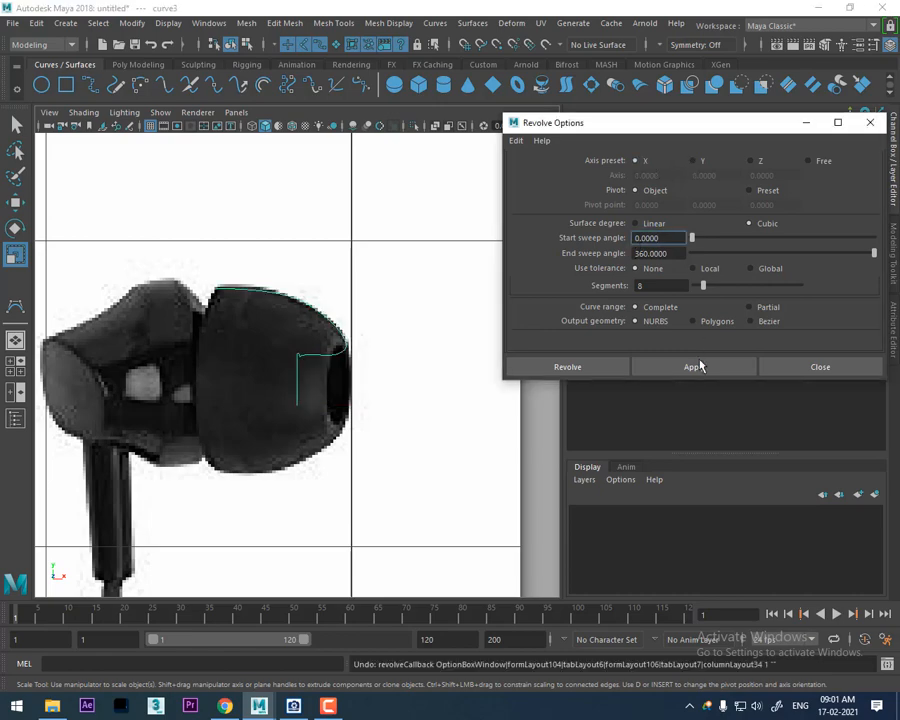
- Try revolving the ear tip curve around the X axis with the object pivot and inspect the surface in perspective view
left_click(696, 366)
scroll(310, 446, "down", 6)
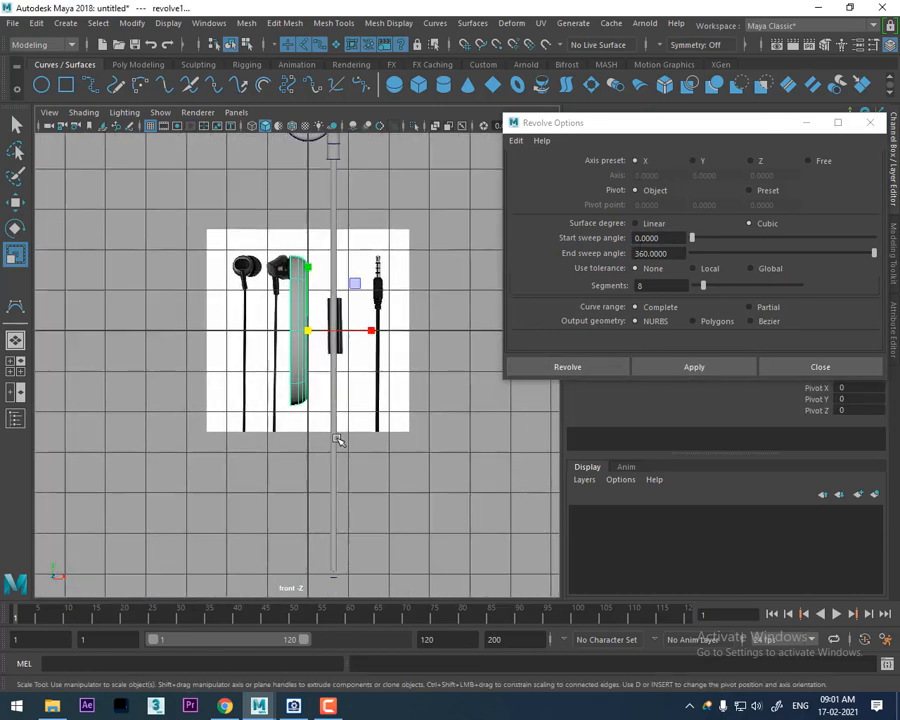
key("space")
key("space")
scroll(260, 362, "down", 4)
middle_click_drag(283, 525, 311, 418, "alt")
scroll(311, 418, "up", 4)
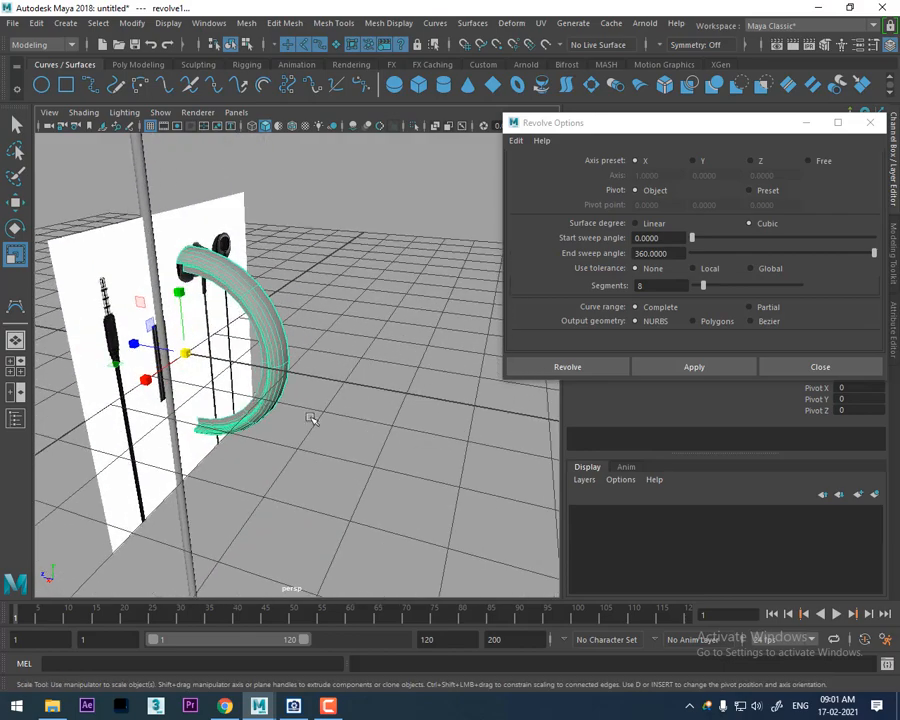
left_click_drag(311, 418, 200, 283, "alt")
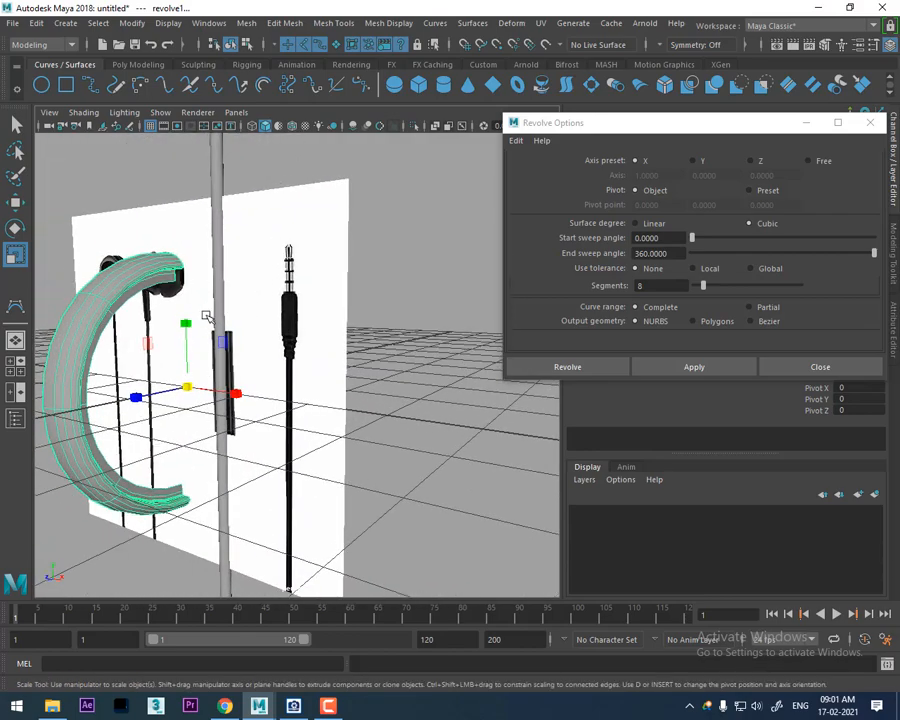
scroll(432, 341, "up", 3)
- Delete the oversized ring surface revolved from the ear tip curve
left_click(432, 341)
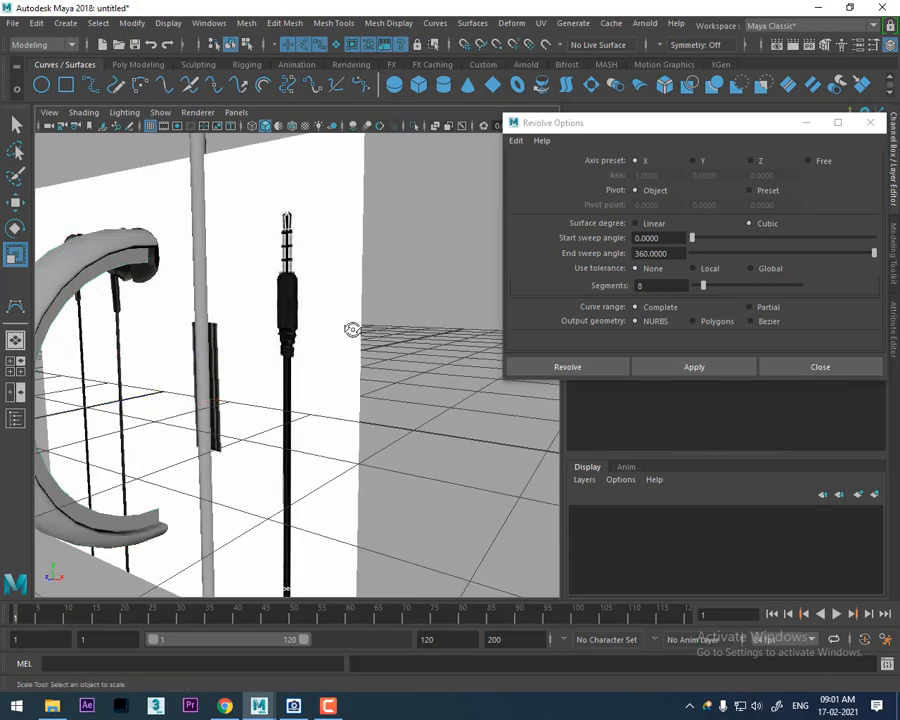
left_click_drag(352, 328, 417, 335, "alt")
left_click(147, 294)
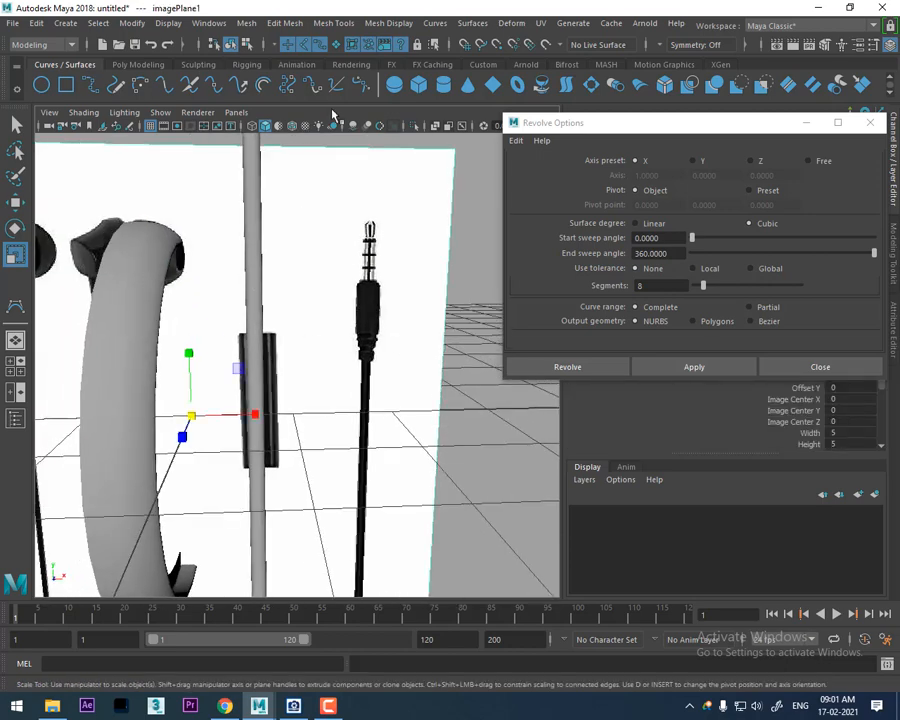
left_click(139, 288)
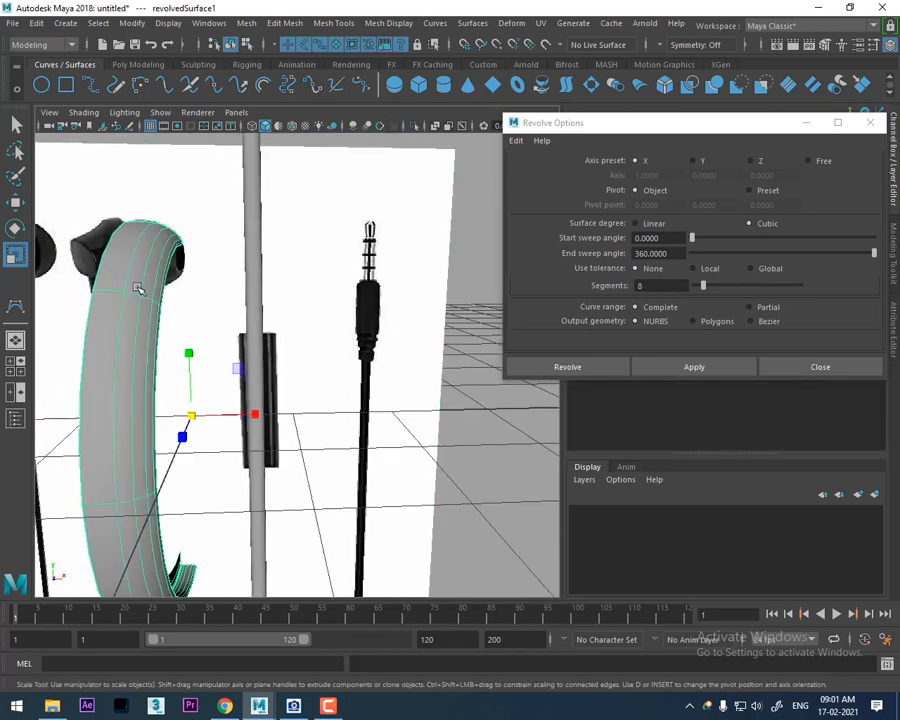
key("Delete")
- Select the ear tip curve in the front view and snap its pivot to the lower end of its vertical segment
left_click_drag(180, 232, 189, 323, "alt")
key("space")
scroll(394, 388, "up", 5)
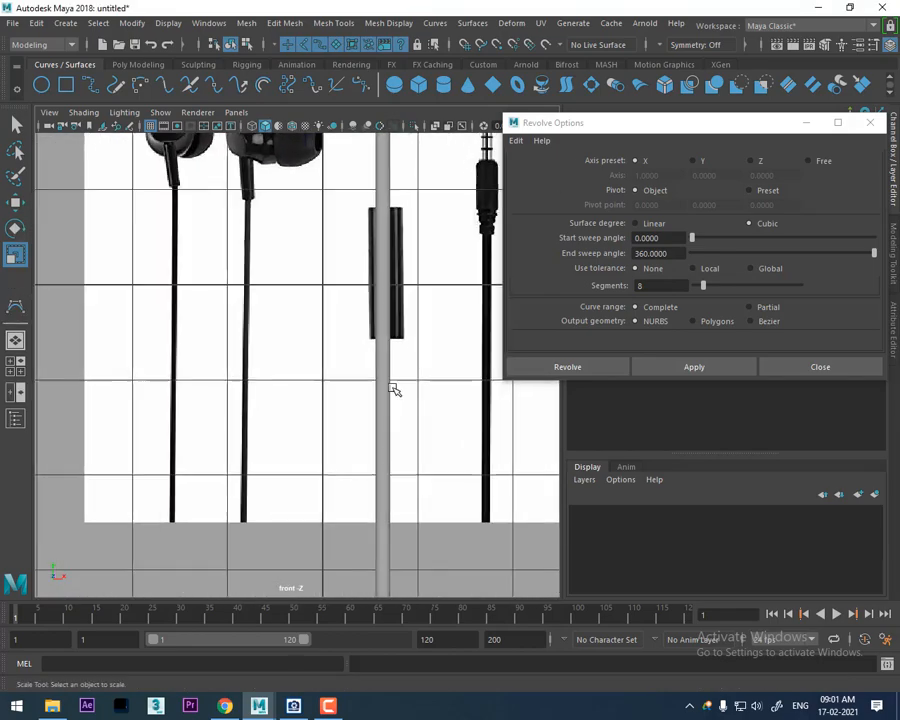
middle_click_drag(298, 293, 315, 406, "alt")
scroll(351, 242, "up", 1)
left_click(333, 210)
scroll(306, 340, "up", 3)
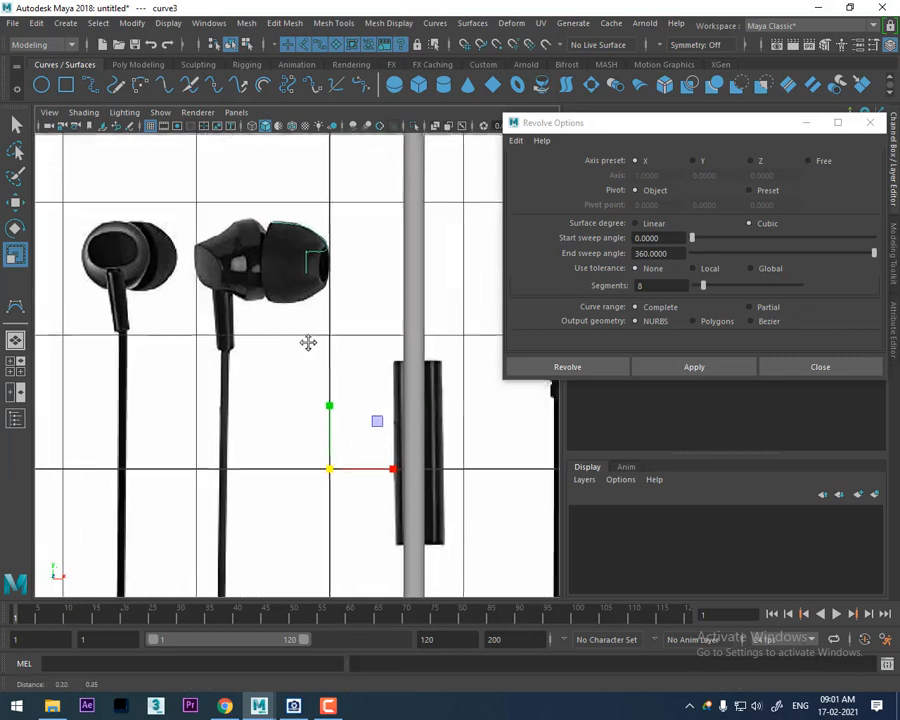
scroll(305, 311, "up", 5)
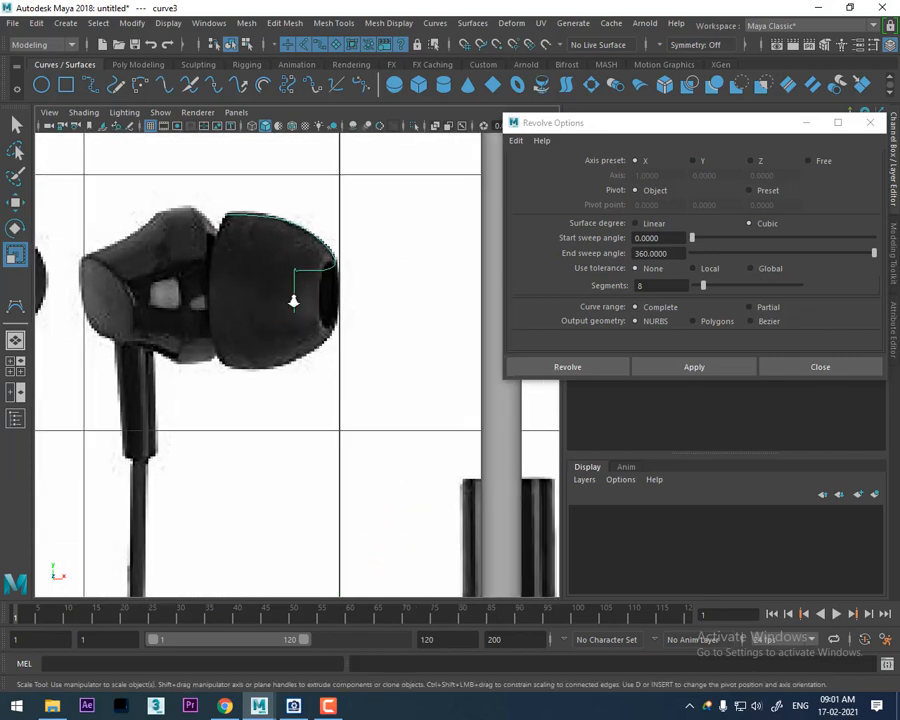
key("w")
scroll(335, 360, "up", 2)
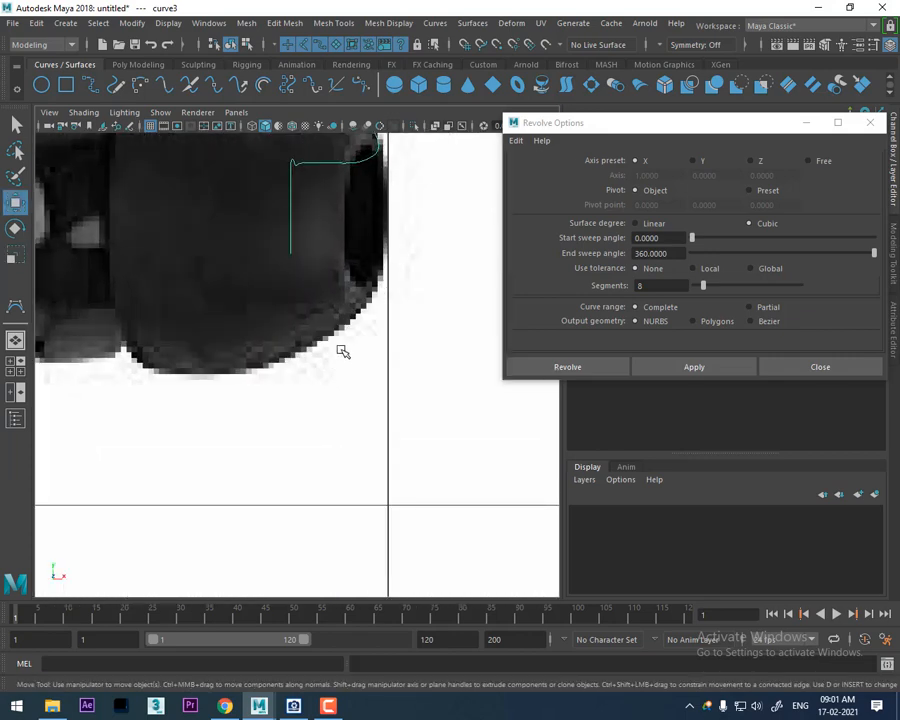
key("d")
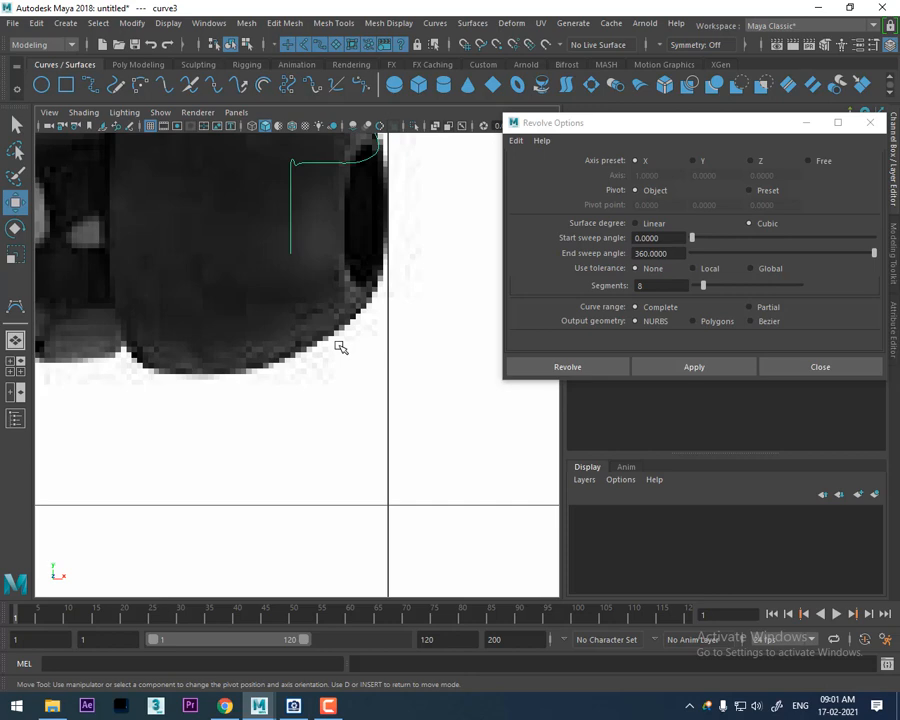
left_click_drag(292, 250, 291, 255)
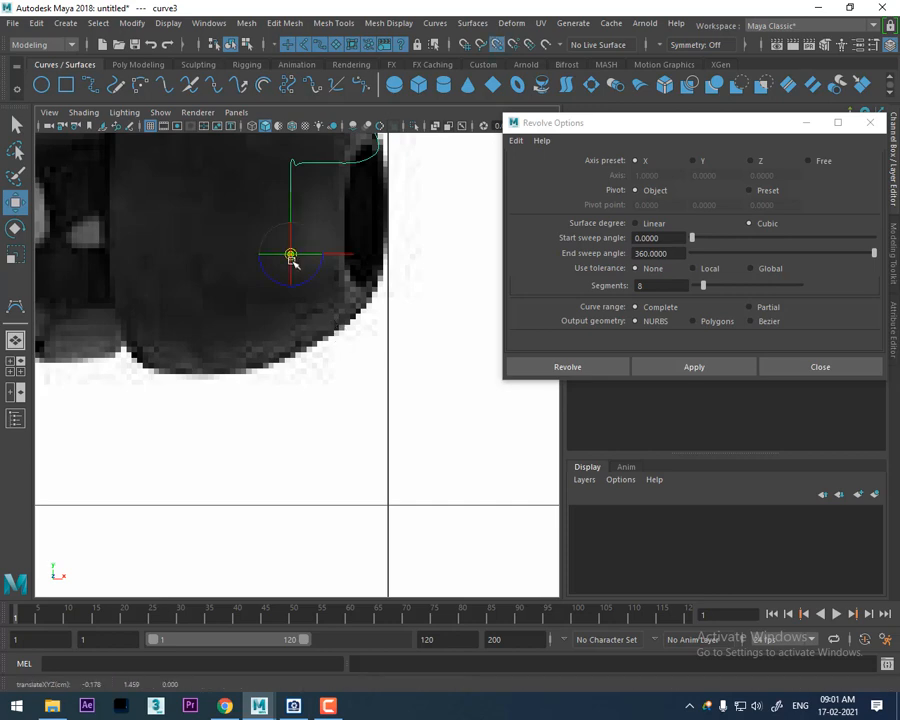
- Revolve the ear tip profile curve 360 degrees about the X axis as a cubic NURBS surface with 8 segments
scroll(335, 260, "down", 5)
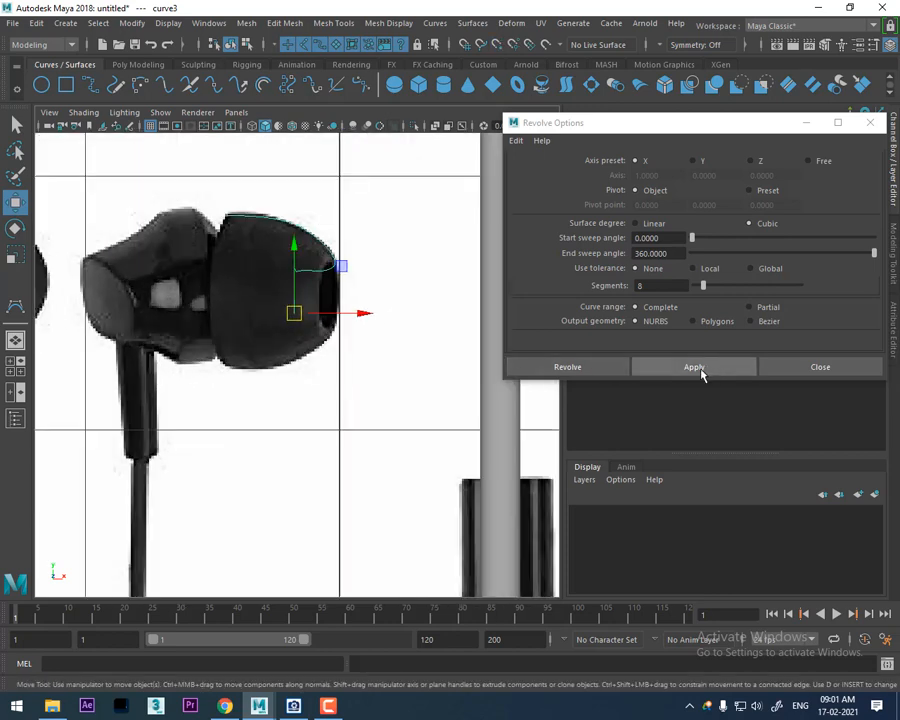
left_click(700, 369)
middle_click_drag(303, 350, 294, 366, "alt")
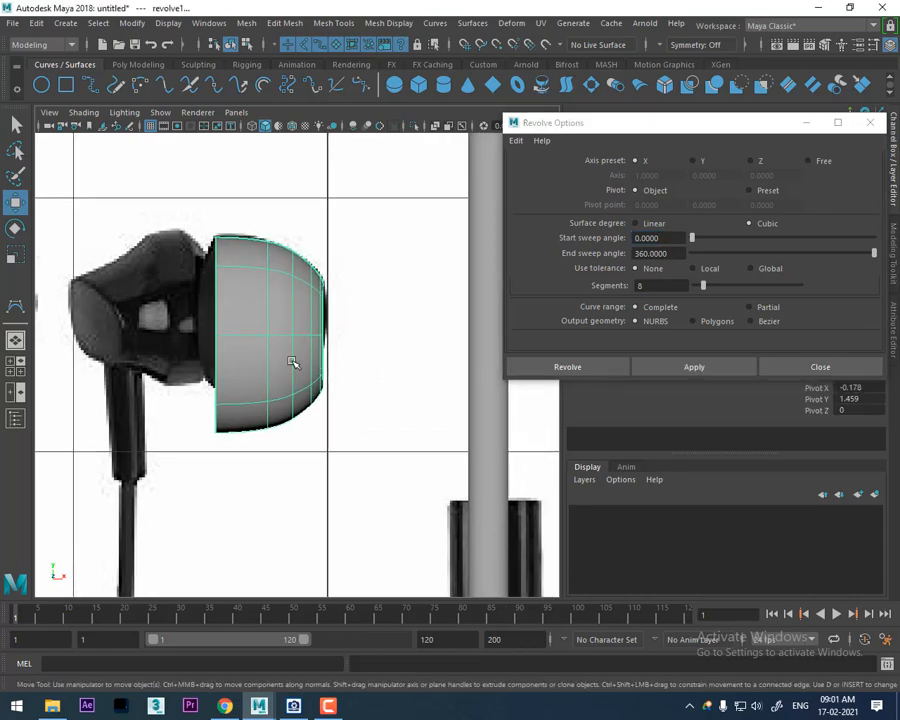
- Examine the revolved ear tip surface from several angles in the perspective view
key("space")
left_click_drag(297, 358, 296, 166)
left_click_drag(370, 345, 303, 345, "alt")
scroll(303, 345, "up", 2)
middle_click_drag(308, 342, 305, 345, "alt")
left_click_drag(305, 345, 322, 322, "alt")
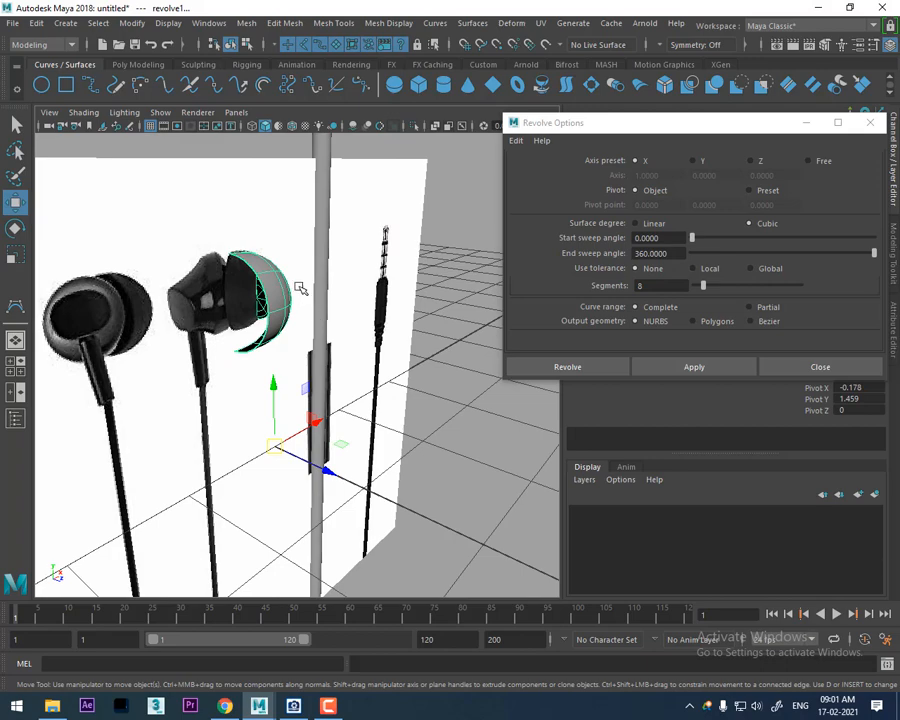
right_click_drag(272, 276, 267, 376, "alt")
left_click_drag(270, 301, 252, 278, "alt")
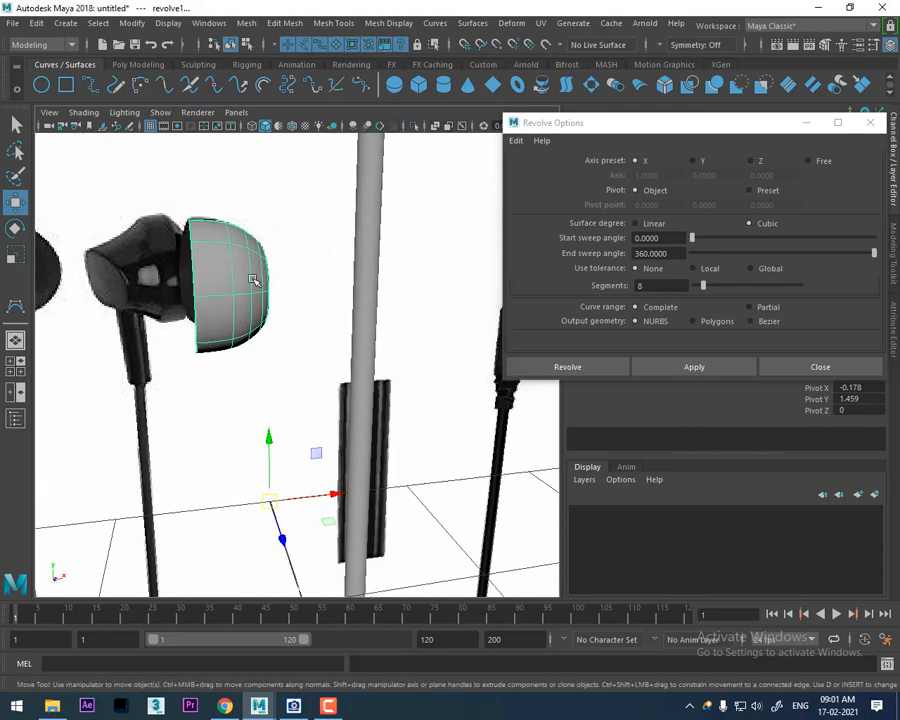
- Select the ear tip's profile curve in the front view and hide the wireframe objects overlapping it
key("space")
left_click(253, 315)
right_click_drag(253, 315, 290, 353, "alt")
left_click(319, 262)
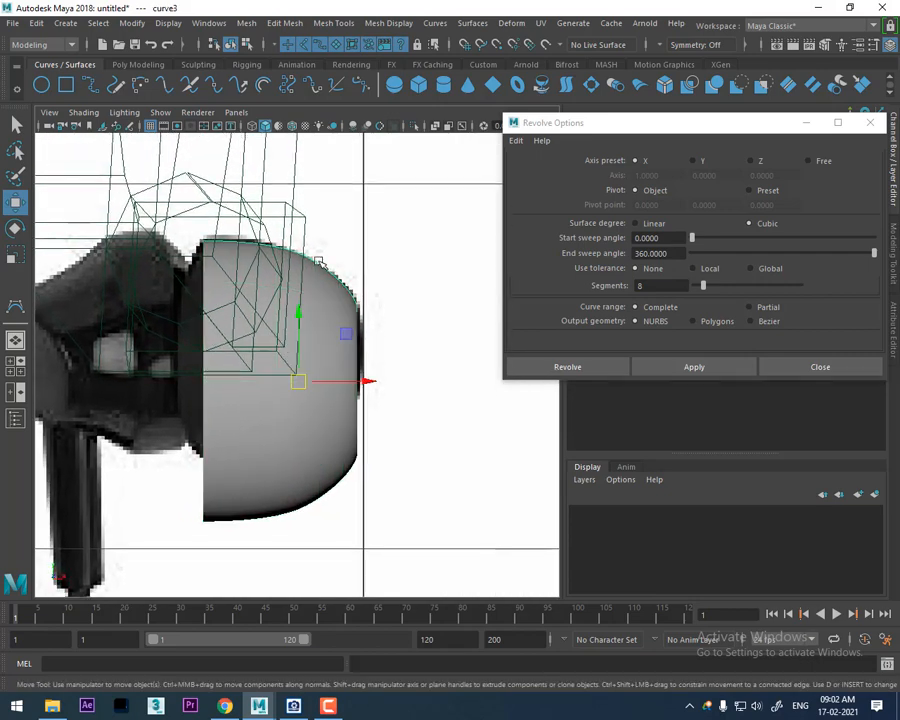
right_click_drag(198, 247, 256, 361, "alt")
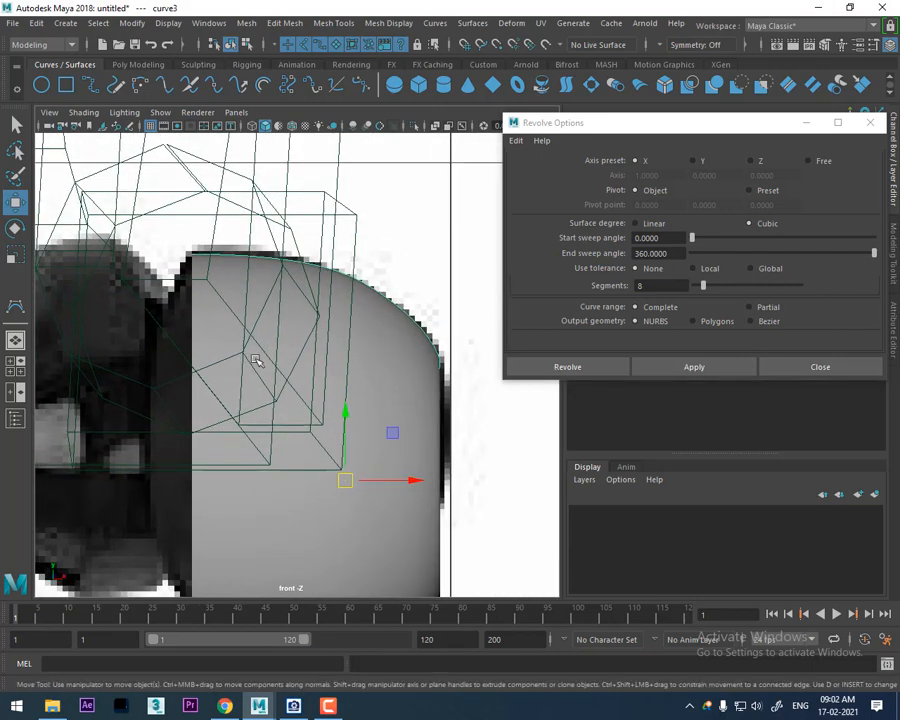
left_click(160, 112)
left_click(180, 285)
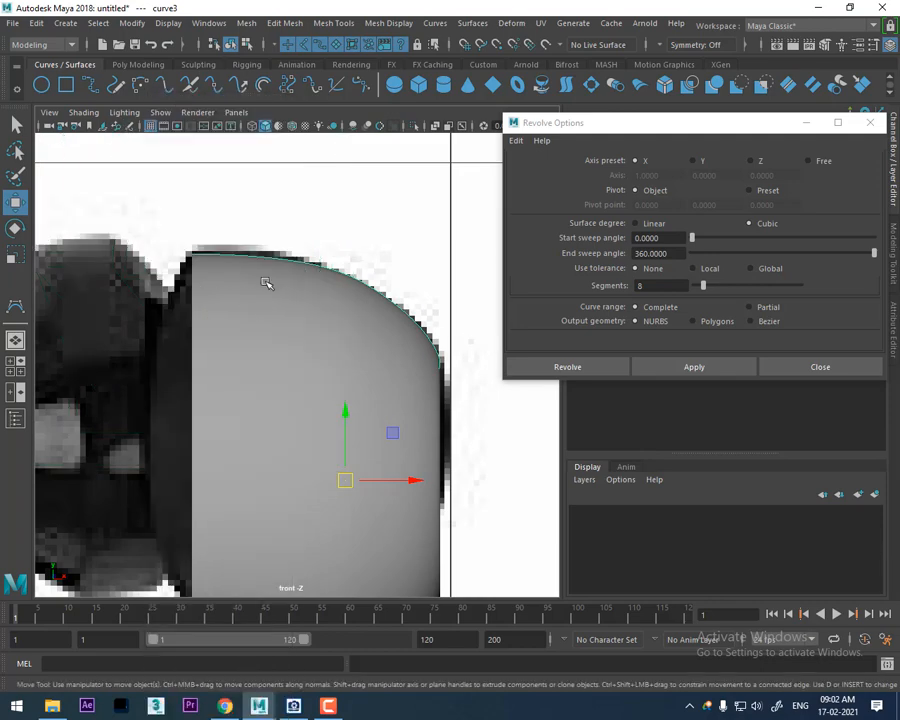
- Switch the ear tip's profile curve to control vertex editing
right_click_drag(281, 238, 261, 253)
scroll(287, 340, "down", 8)
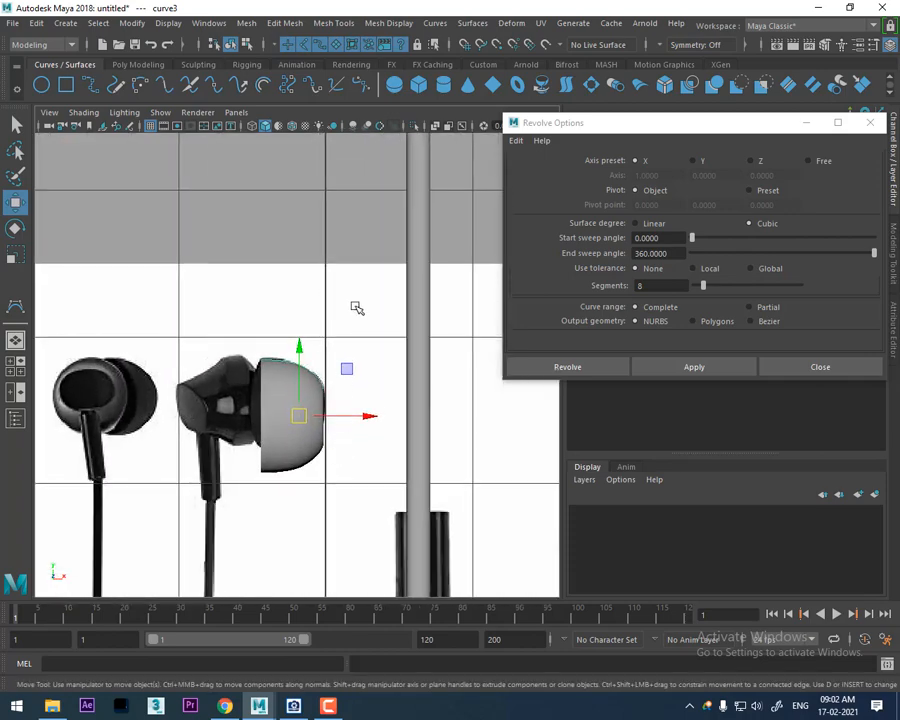
right_click(356, 307)
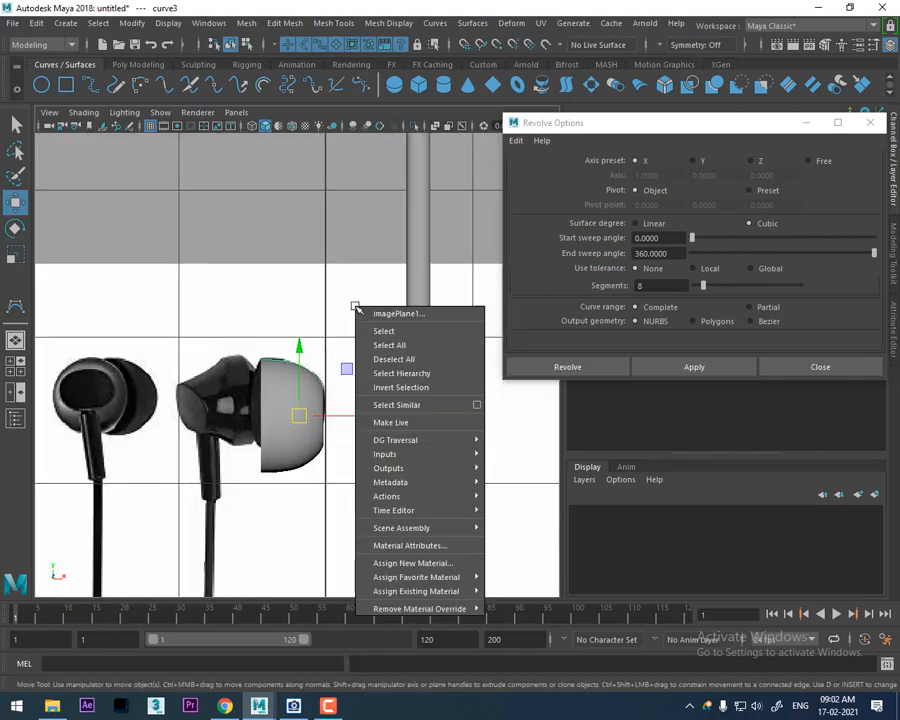
left_click(289, 312)
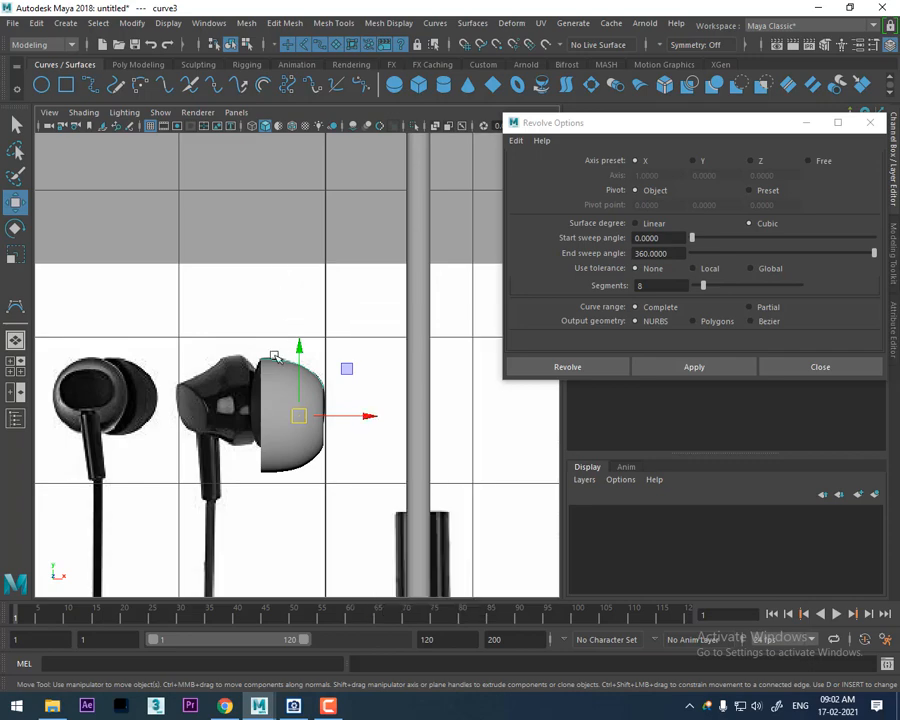
left_click(275, 357)
left_click(277, 362)
right_click(322, 219)
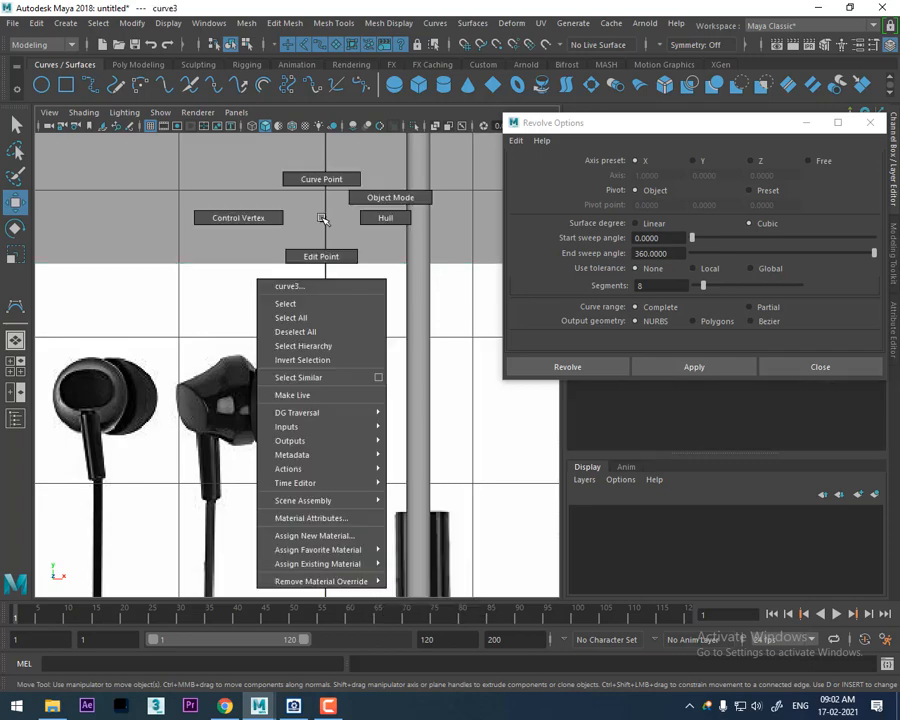
left_click(227, 220)
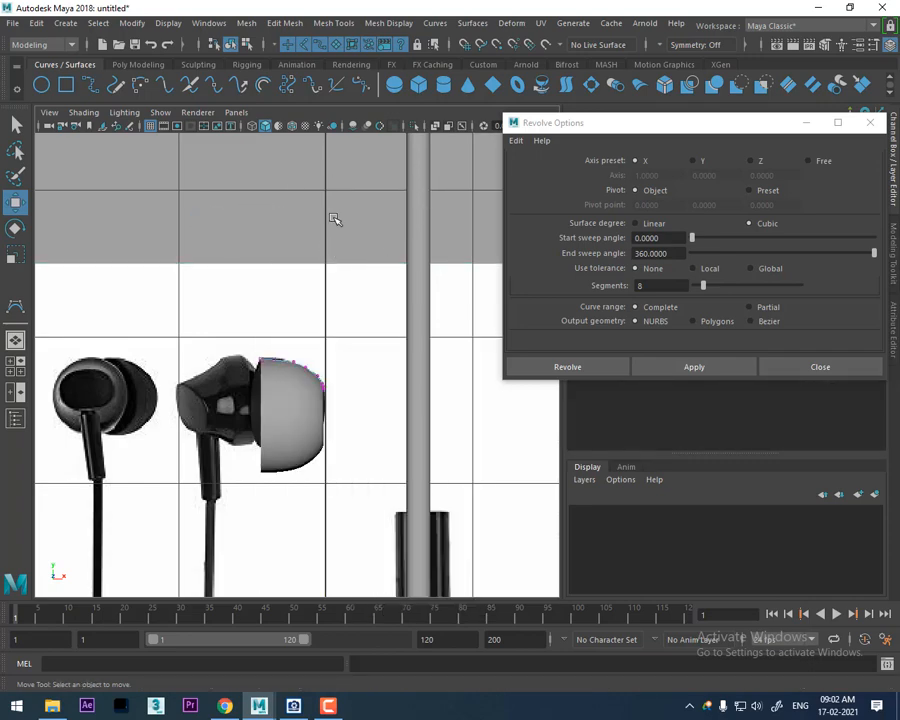
- Reposition the first two control vertices of the profile curve to round off the ear tip's wide rim
scroll(305, 370, "up", 6)
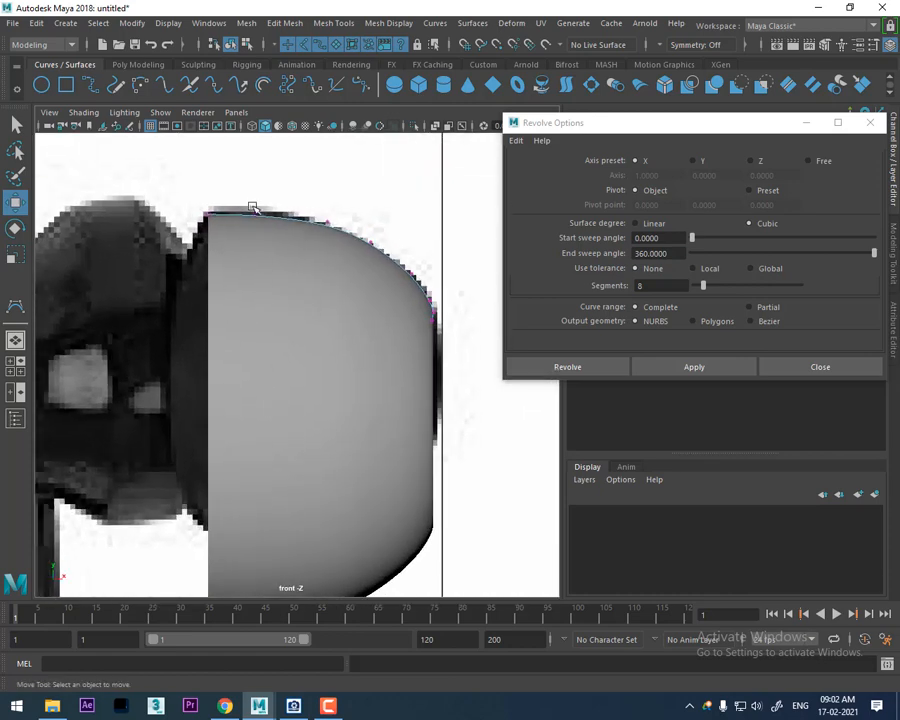
left_click_drag(261, 201, 217, 199)
left_click(228, 206)
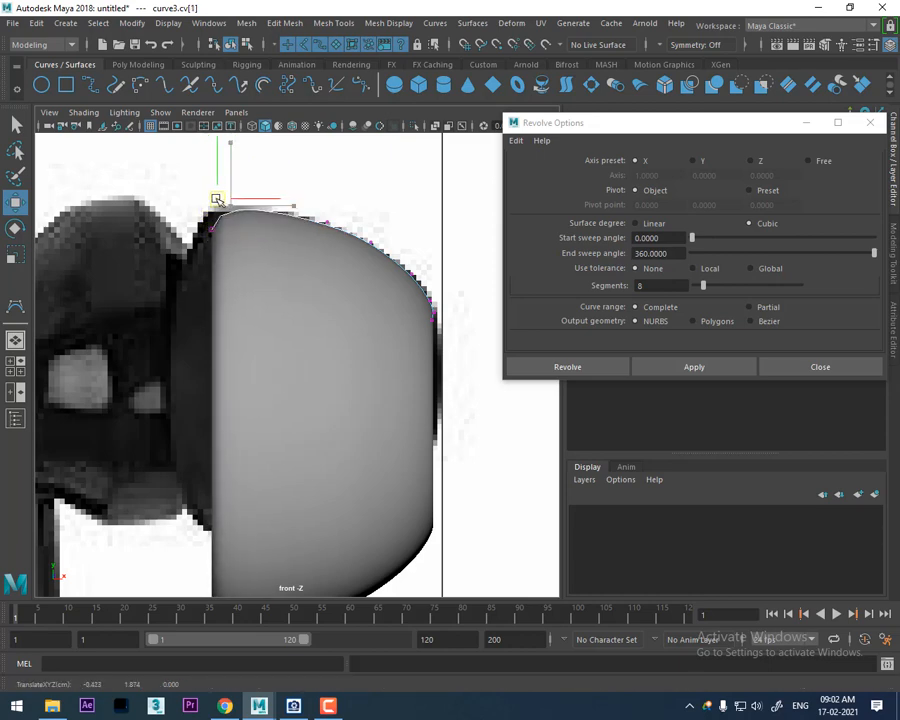
left_click(211, 236)
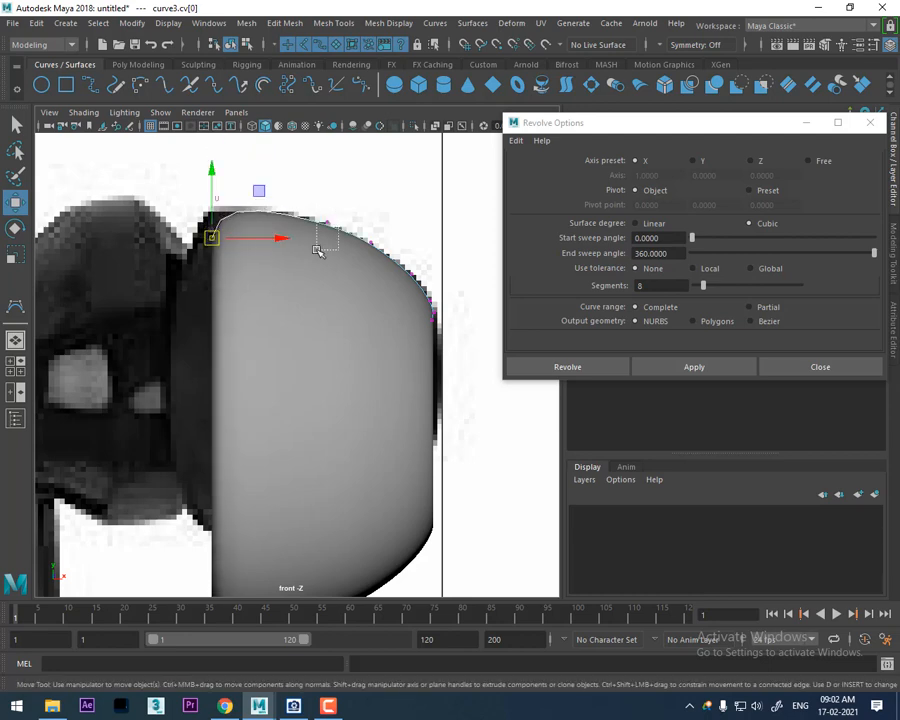
- Move the curve's third control vertex to about X -0.345, Y 1.881 and its end vertex to about X -0.407, Y 1.815
left_click(327, 211)
left_click_drag(325, 210, 262, 197)
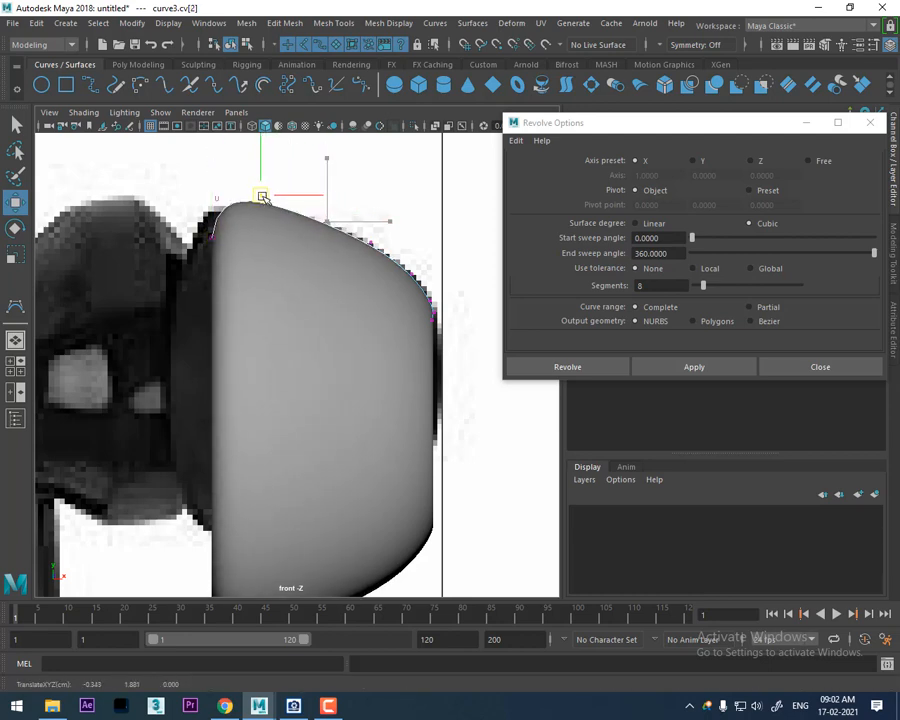
left_click(212, 236)
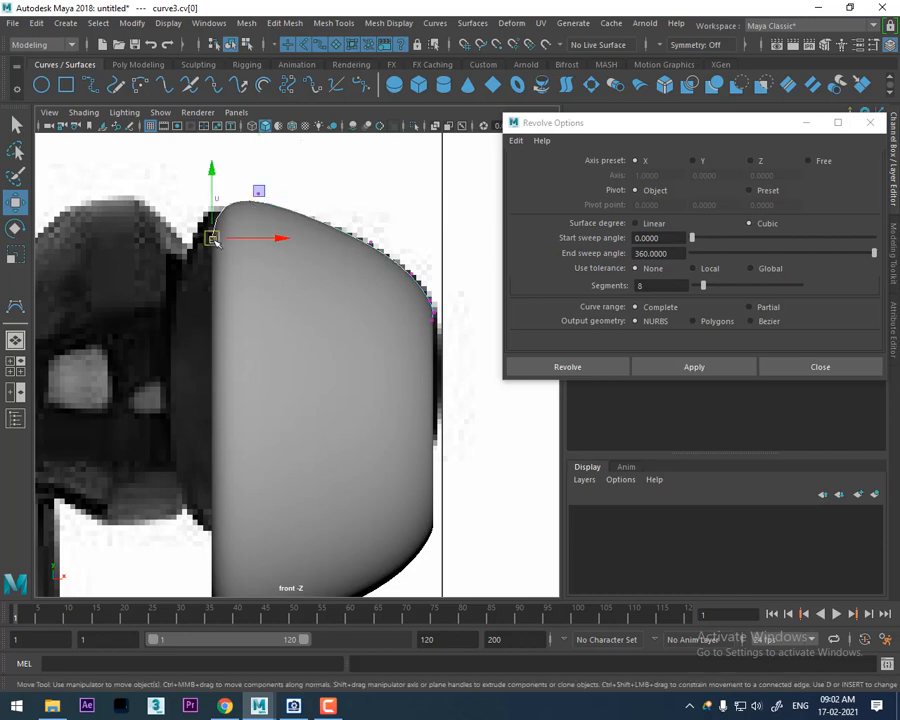
left_click_drag(213, 236, 227, 231)
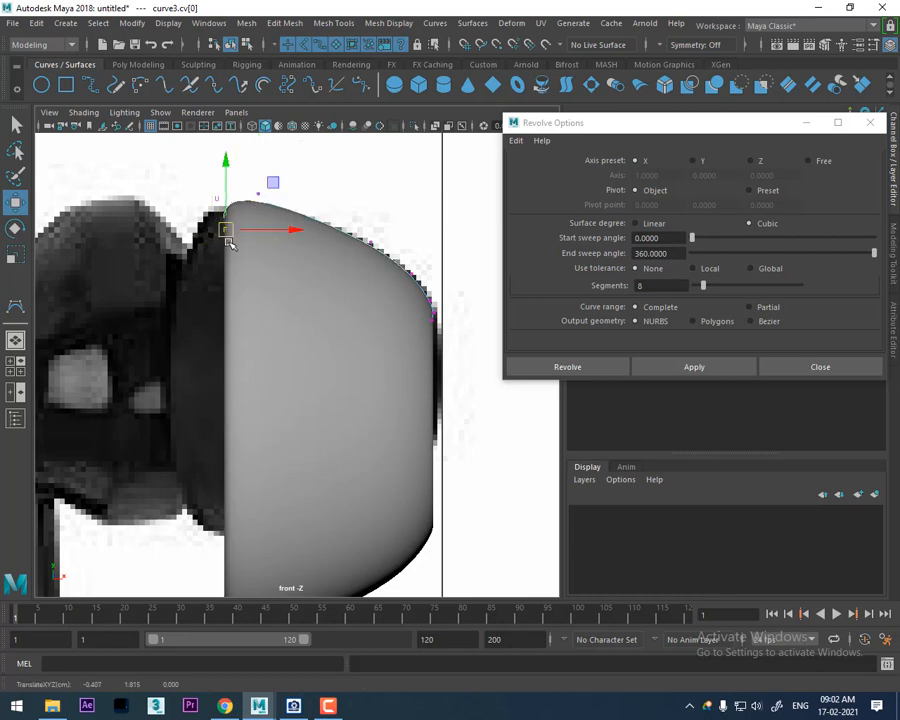
- Check the reshaped ear tip in the perspective view and close the Revolve options
scroll(278, 328, "down", 8)
scroll(275, 370, "up", 2)
key("space")
left_click_drag(321, 398, 344, 246)
left_click_drag(268, 315, 203, 330, "alt")
right_click_drag(203, 335, 245, 398, "alt")
right_click_drag(193, 307, 128, 190, "alt")
scroll(128, 190, "up", 3)
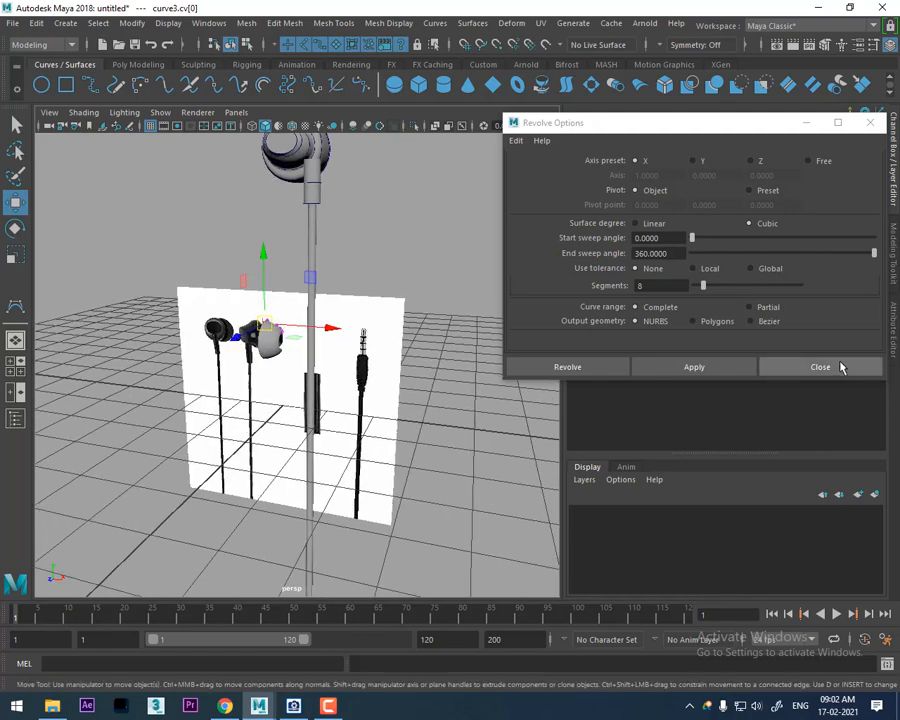
left_click(841, 366)
- Return to object mode, select the revolved ear tip surface and delete its construction history
left_click_drag(257, 388, 373, 346, "alt")
middle_click_drag(374, 345, 361, 354, "alt")
right_click_drag(278, 348, 385, 562, "alt")
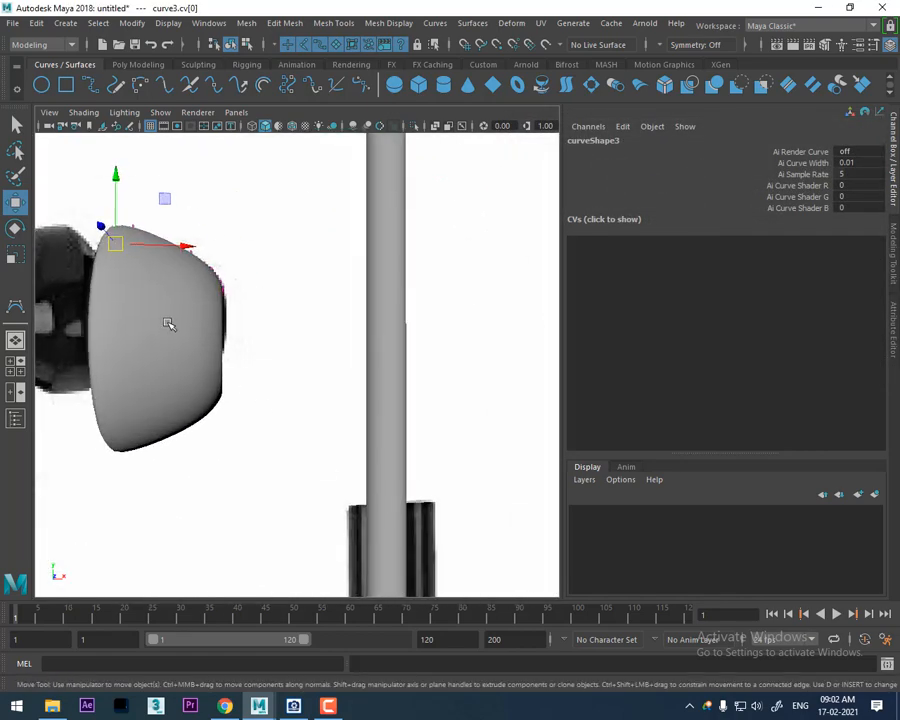
right_click_drag(168, 322, 200, 299)
scroll(215, 345, "down", 3)
scroll(247, 323, "up", 2)
left_click_drag(240, 332, 356, 384, "alt")
left_click(325, 404)
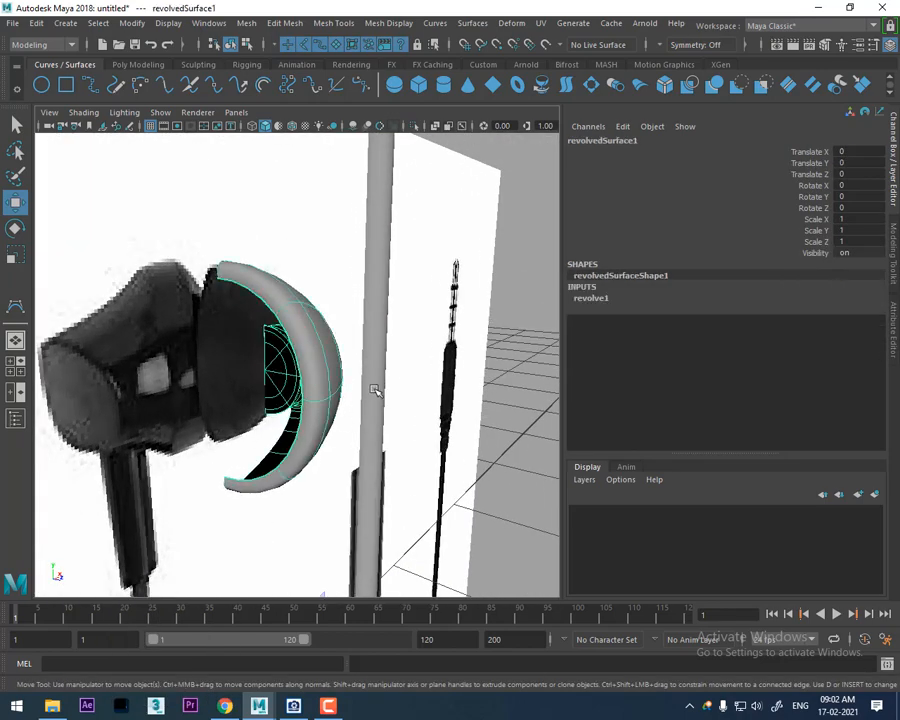
scroll(376, 392, "down", 3)
left_click(37, 23)
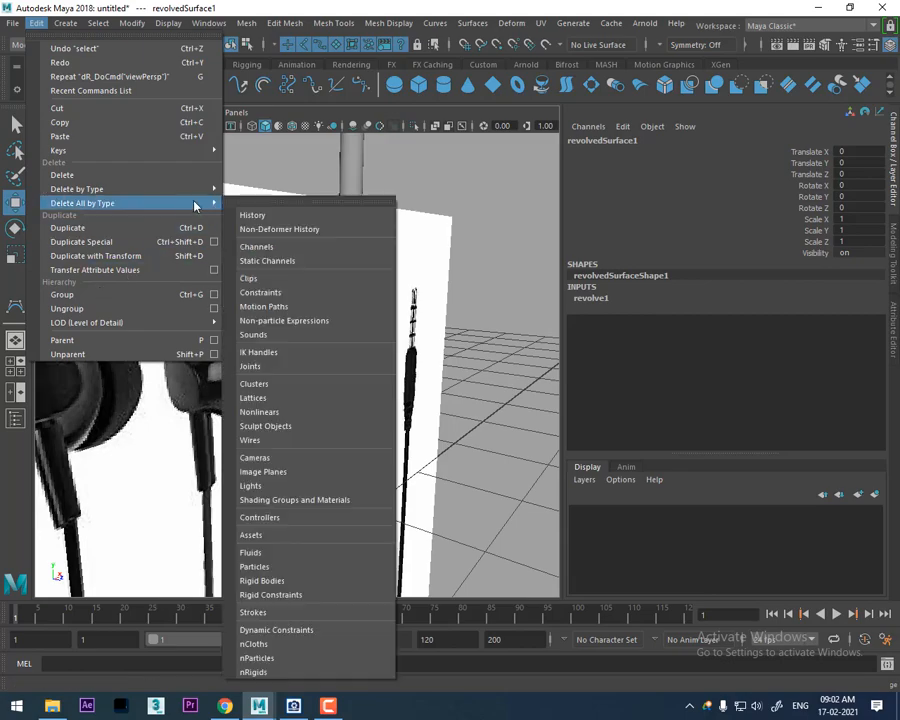
mouse_move(215, 190)
left_click(260, 200)
- Examine the ear tip from different angles and compare it with the reference image in the front view
scroll(343, 401, "down", 5)
left_click_drag(343, 401, 270, 318, "alt")
scroll(325, 358, "up", 4)
left_click_drag(325, 358, 265, 388, "alt")
scroll(244, 343, "down", 2)
key("space")
scroll(217, 378, "up", 3)
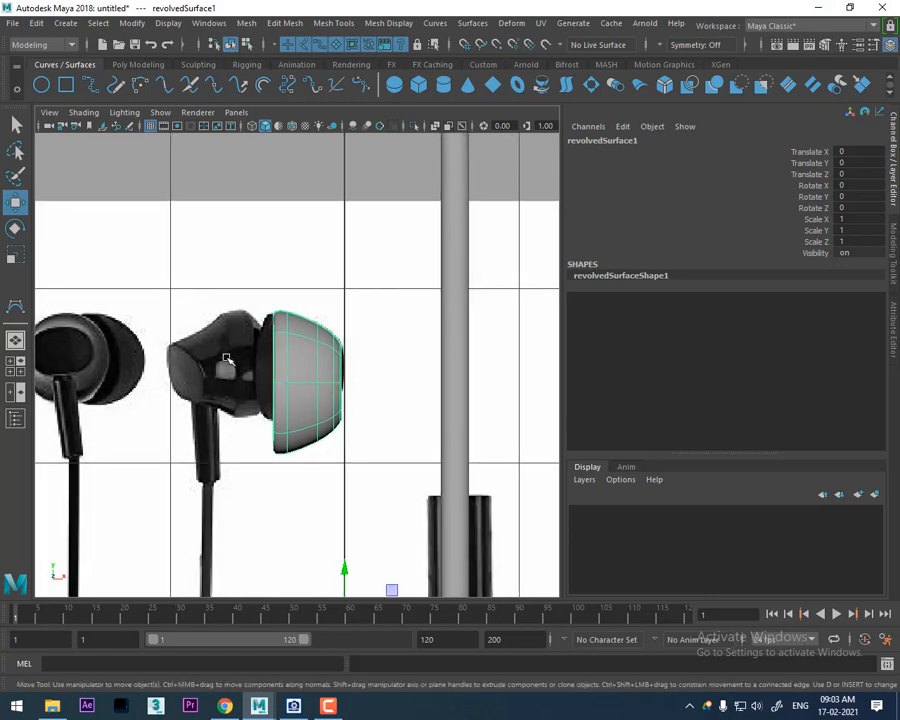
- Select the lofted earbud body surfaces above the reference image and delete their construction history
scroll(278, 381, "down", 6)
scroll(381, 393, "up", 2)
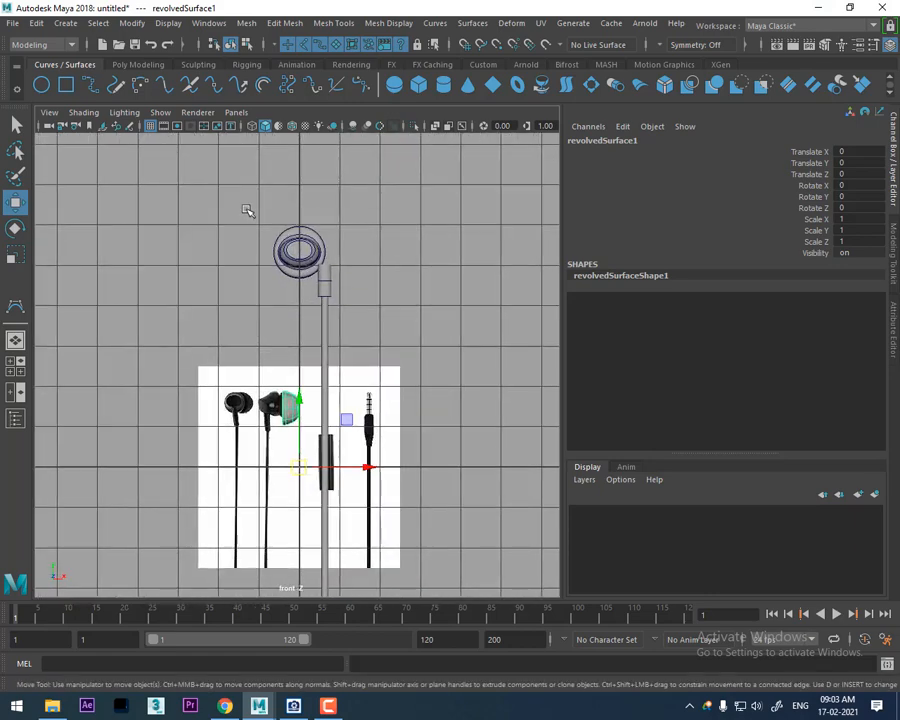
left_click_drag(298, 307, 258, 222)
left_click(35, 23)
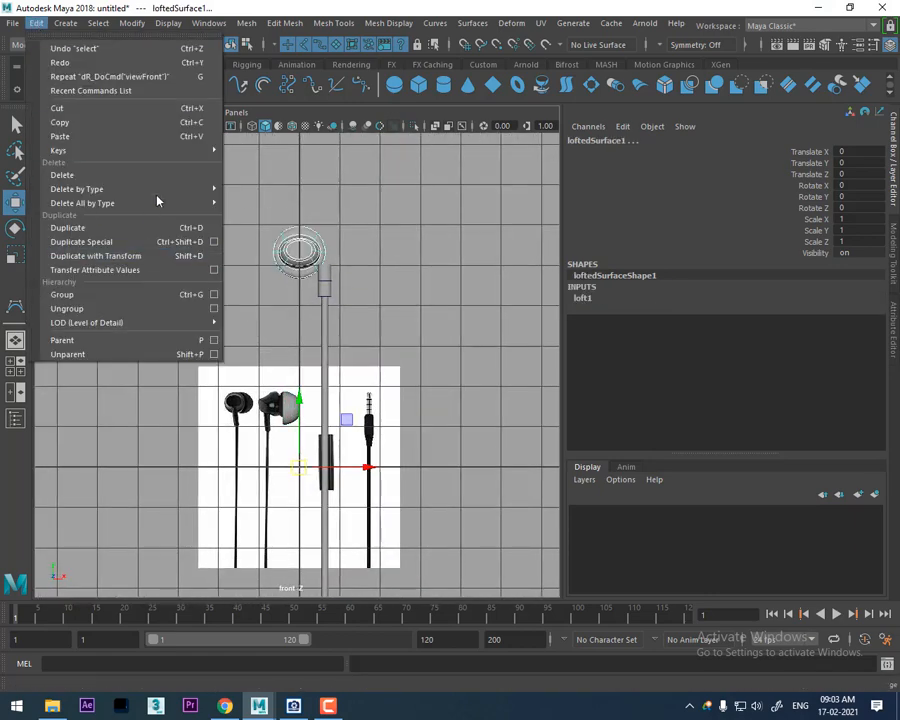
mouse_move(100, 199)
left_click(266, 200)
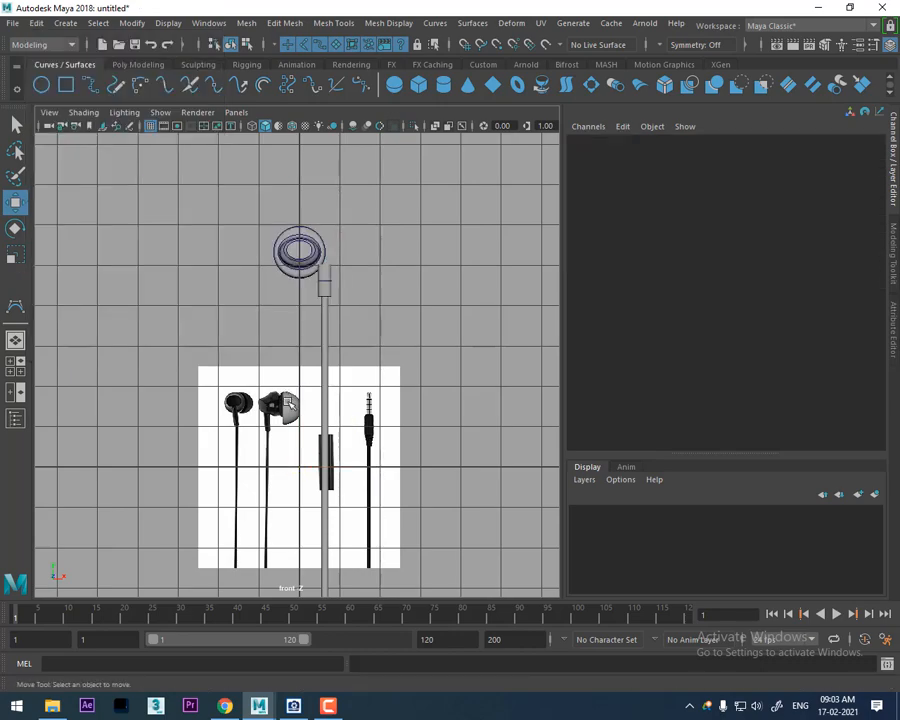
- Raise the ear tip toward the earbud body to Translate Y 3.327 and set its Rotate Y to 90
left_click(288, 405)
left_click_drag(300, 400, 301, 267)
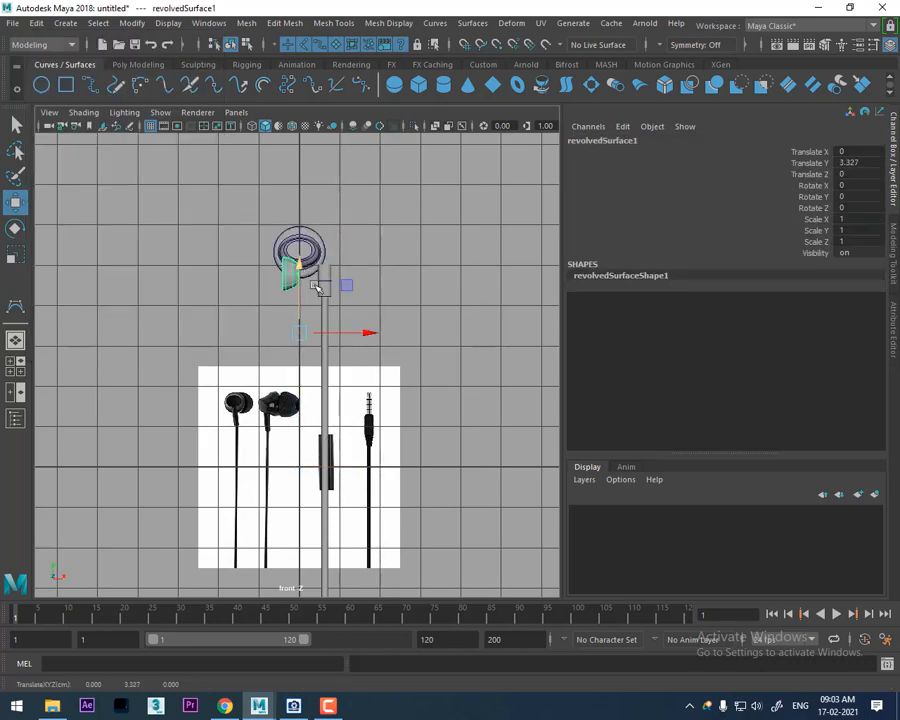
key("space")
left_click_drag(340, 305, 338, 186)
left_click_drag(349, 266, 391, 426, "alt")
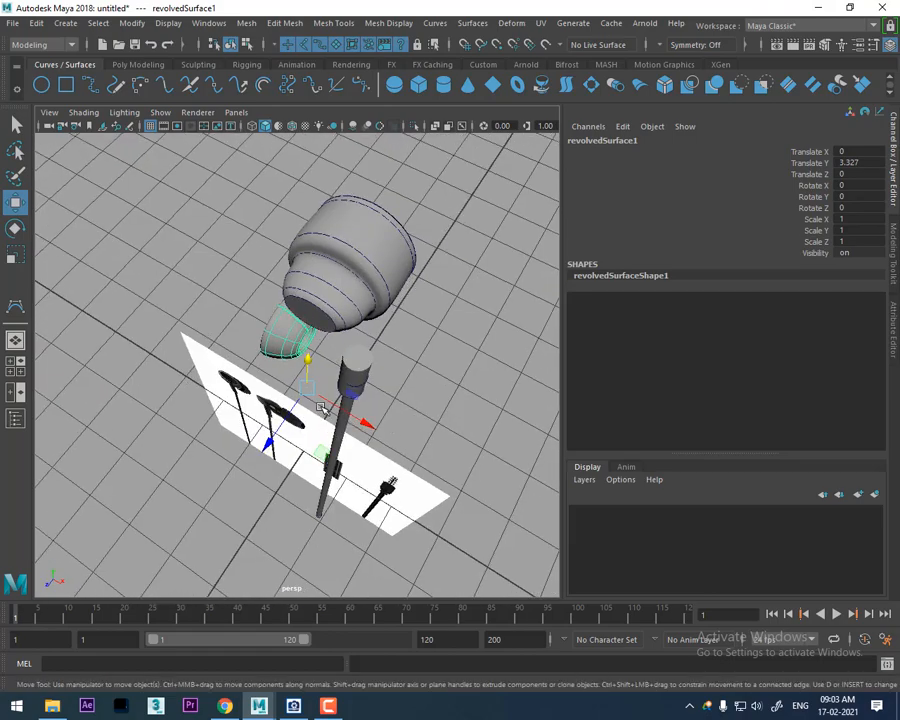
key("e")
left_click_drag(296, 448, 363, 446)
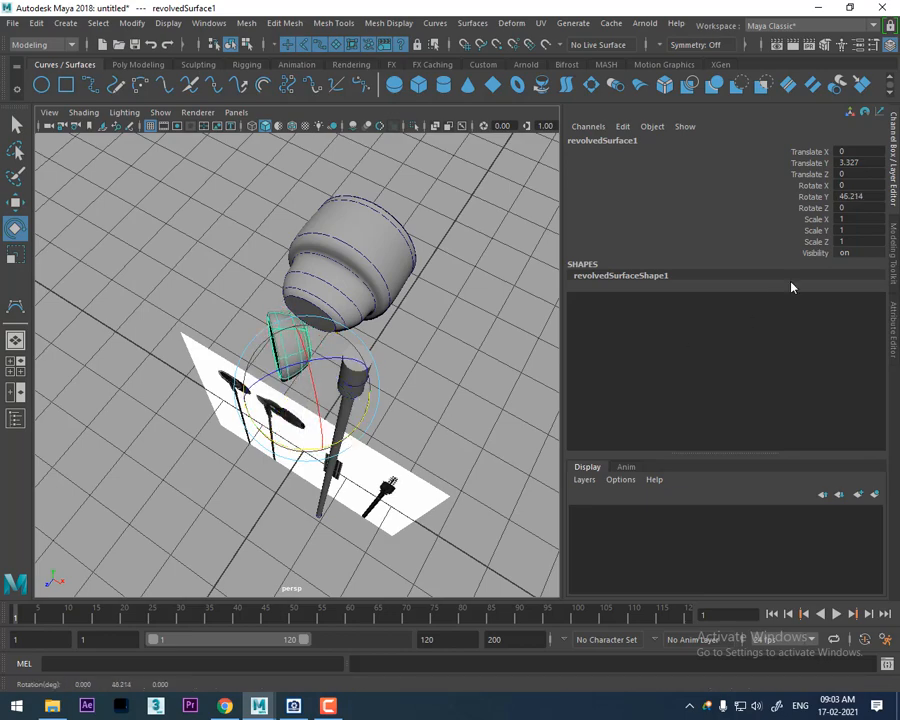
type("90")
key("Return")
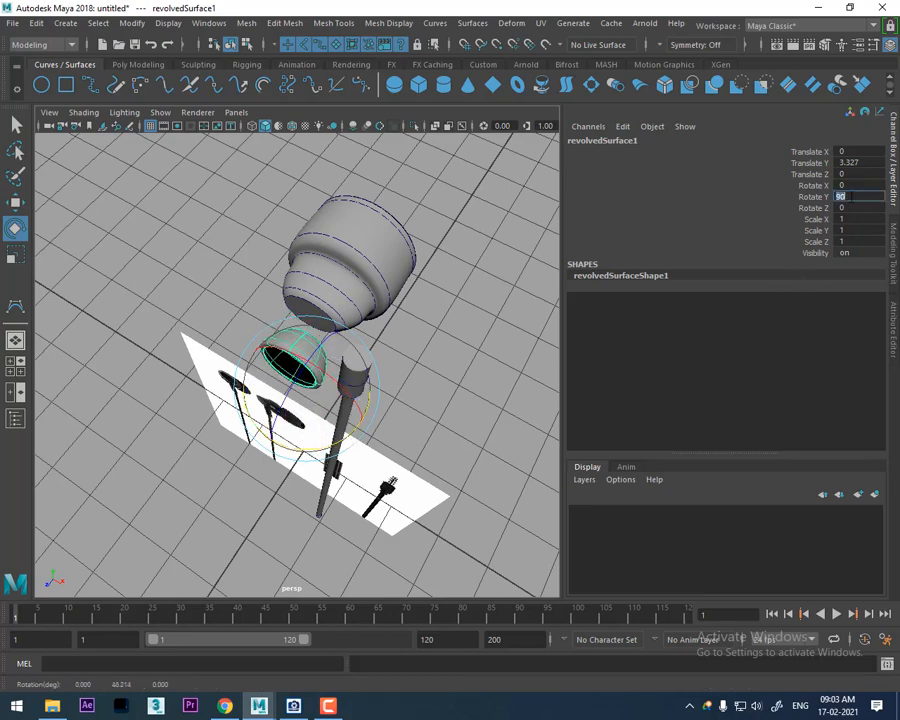
- Move the ear tip in the top view to Translate Z -1.812 so it overlaps the earbud body
scroll(358, 420, "up", 3)
key("w")
key("space")
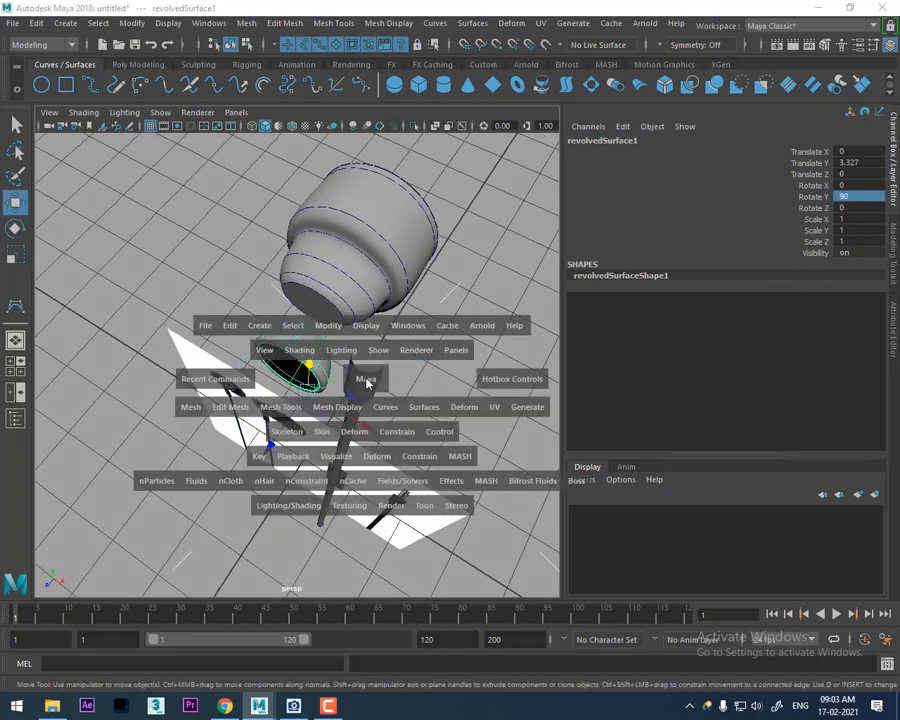
left_click_drag(366, 379, 278, 378)
scroll(330, 372, "down", 5)
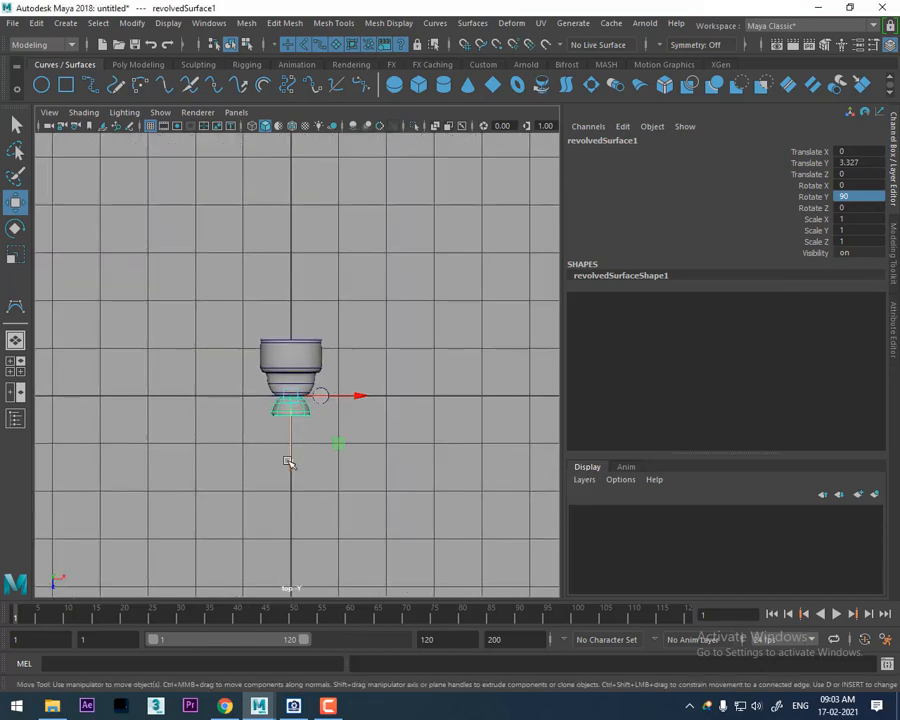
left_click_drag(287, 457, 308, 402)
- Use wireframe display in the front view and center the ear tip on the earbud body at Translate Y 3.812
key("space")
middle_click_drag(357, 327, 379, 392, "alt")
scroll(379, 392, "up", 1)
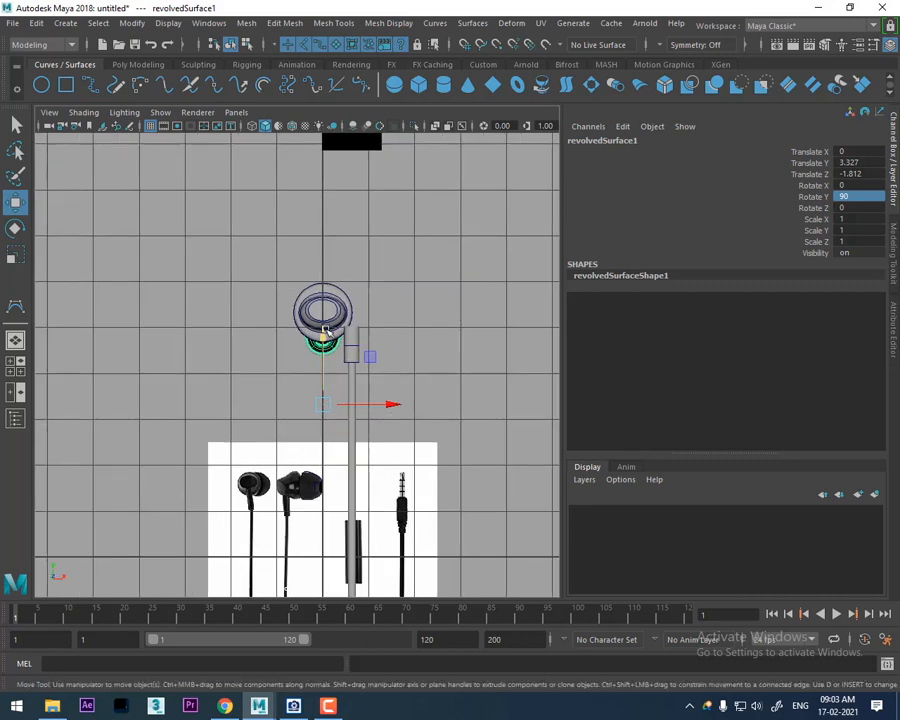
left_click_drag(325, 332, 323, 307)
key("4")
scroll(345, 350, "up", 4)
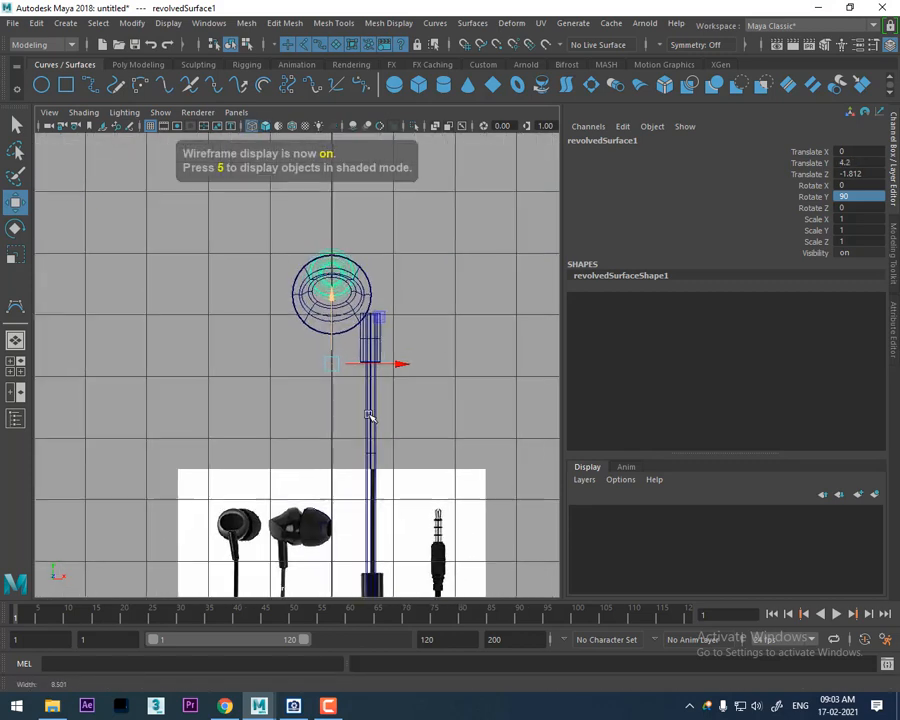
left_click_drag(345, 350, 343, 407)
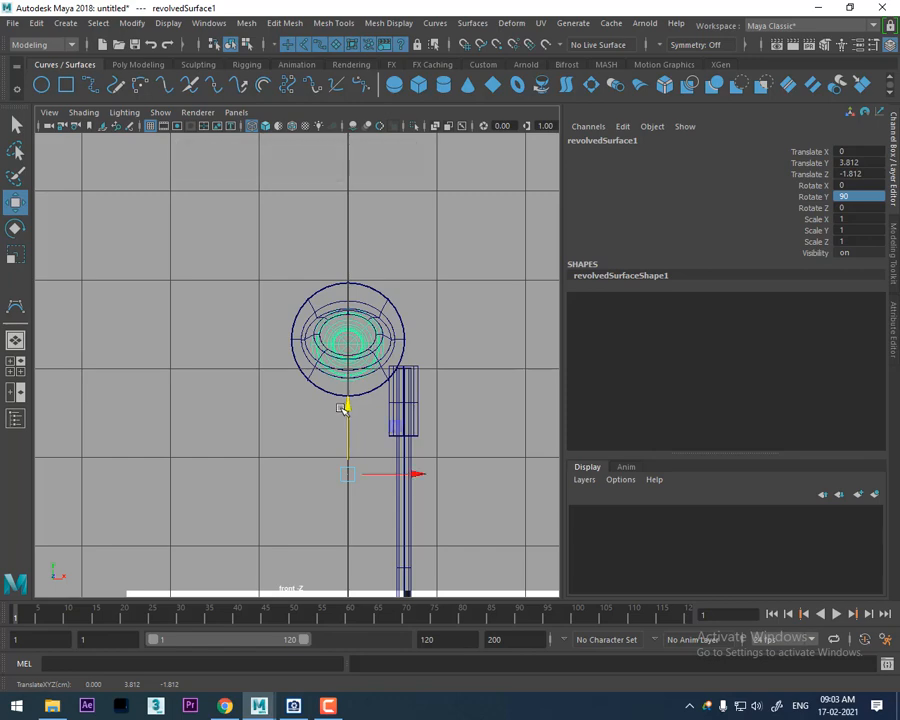
- Center the pivot of the ear tip and raise it to Translate Y 3.925 in the front view
left_click(134, 25)
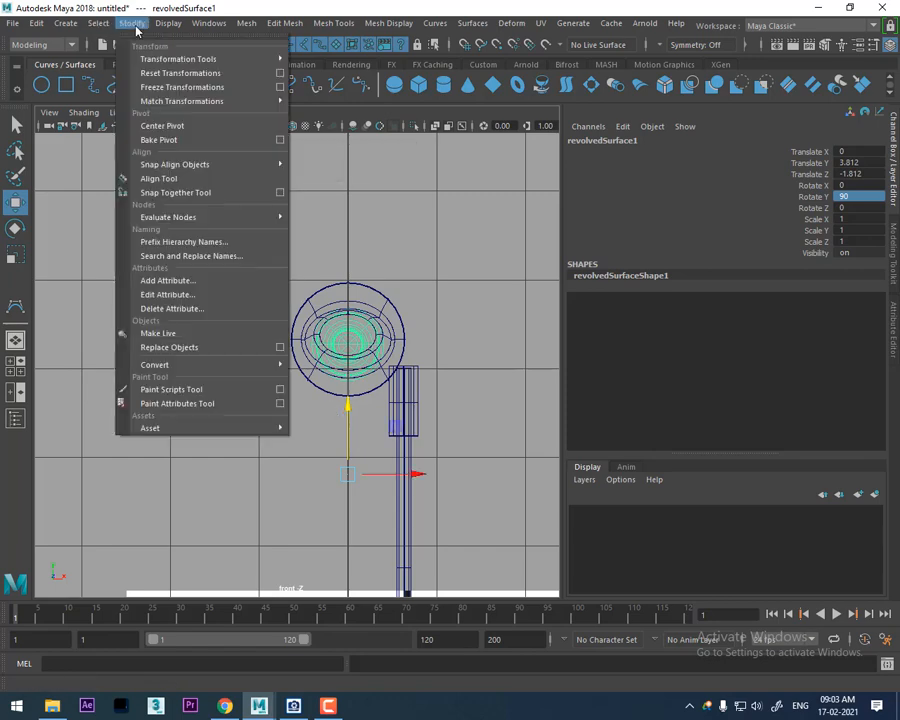
left_click(203, 128)
scroll(405, 362, "up", 3)
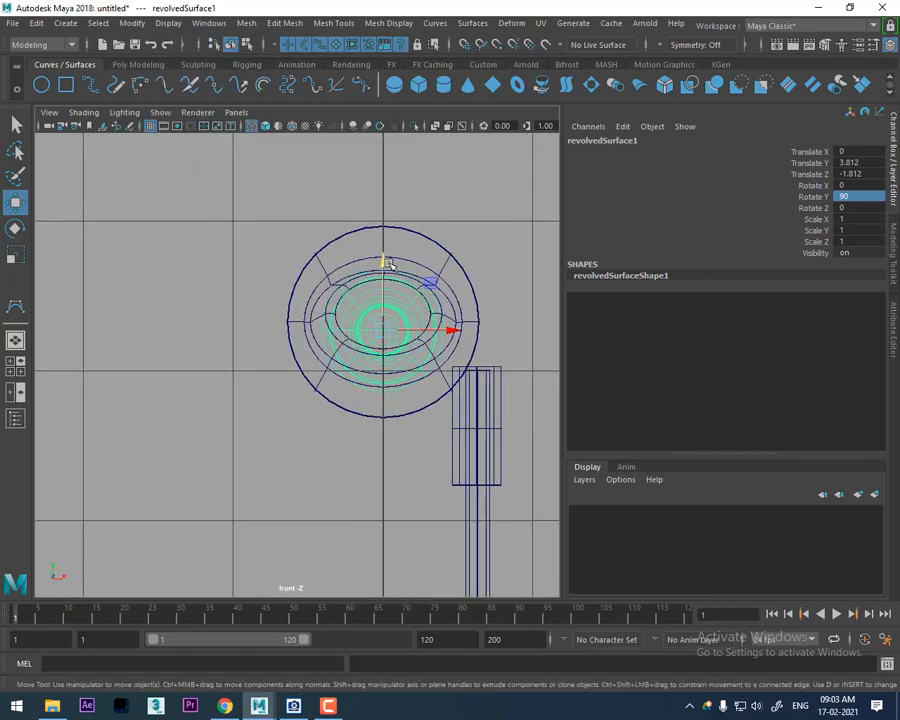
left_click_drag(388, 263, 385, 250)
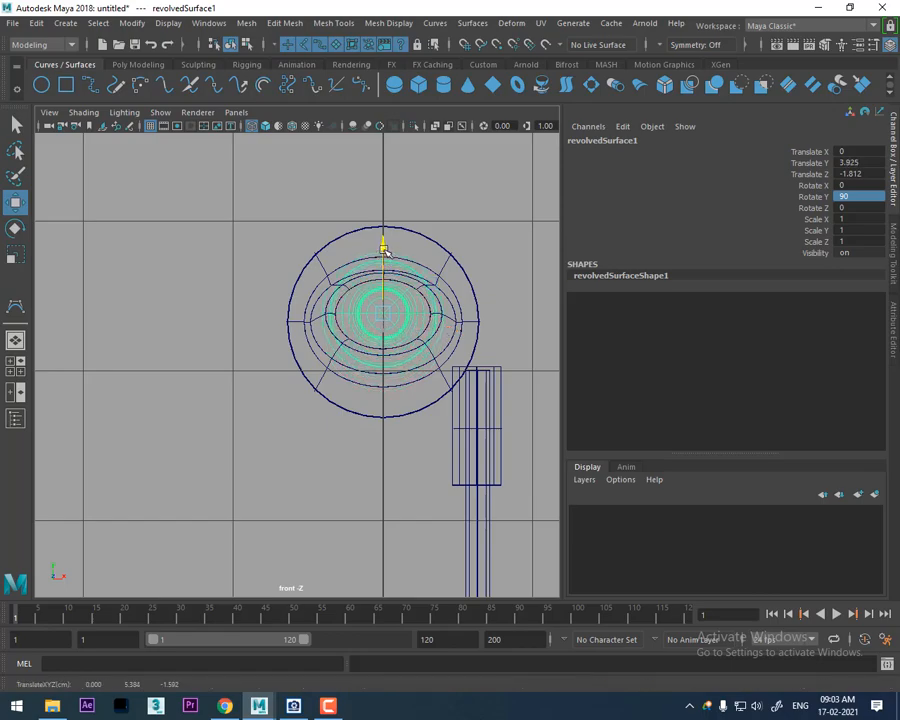
- Scale the ear tip uniformly to 1.541 in the shaded perspective view so it matches the width of the earbud body
key("space")
left_click_drag(394, 302, 329, 288)
key("6")
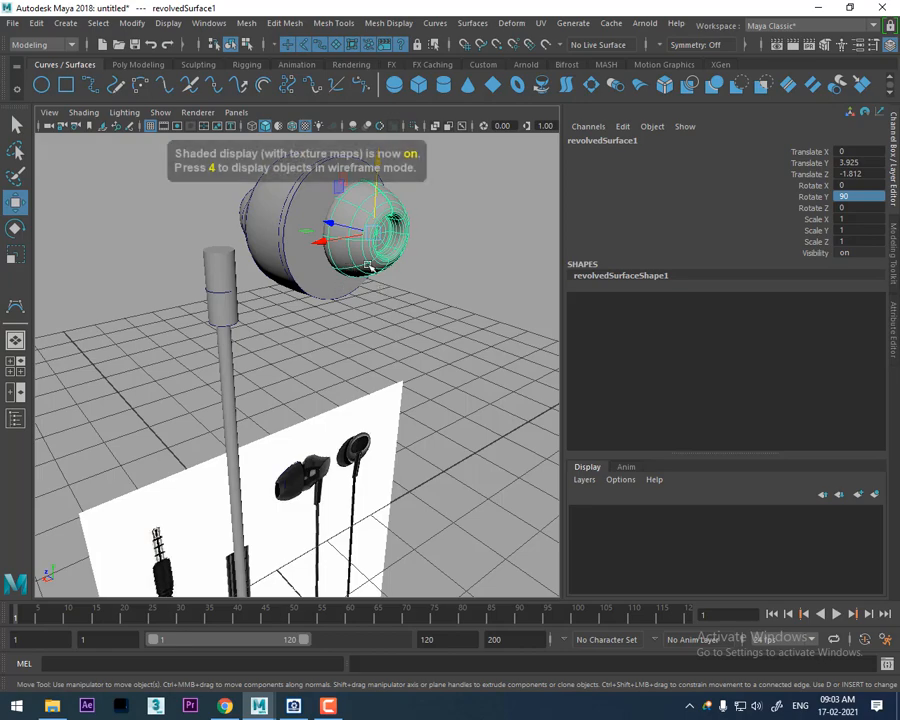
mouse_move(368, 258)
left_mouse_down("alt")
mouse_move(402, 281)
mouse_move(398, 325)
left_mouse_up("alt")
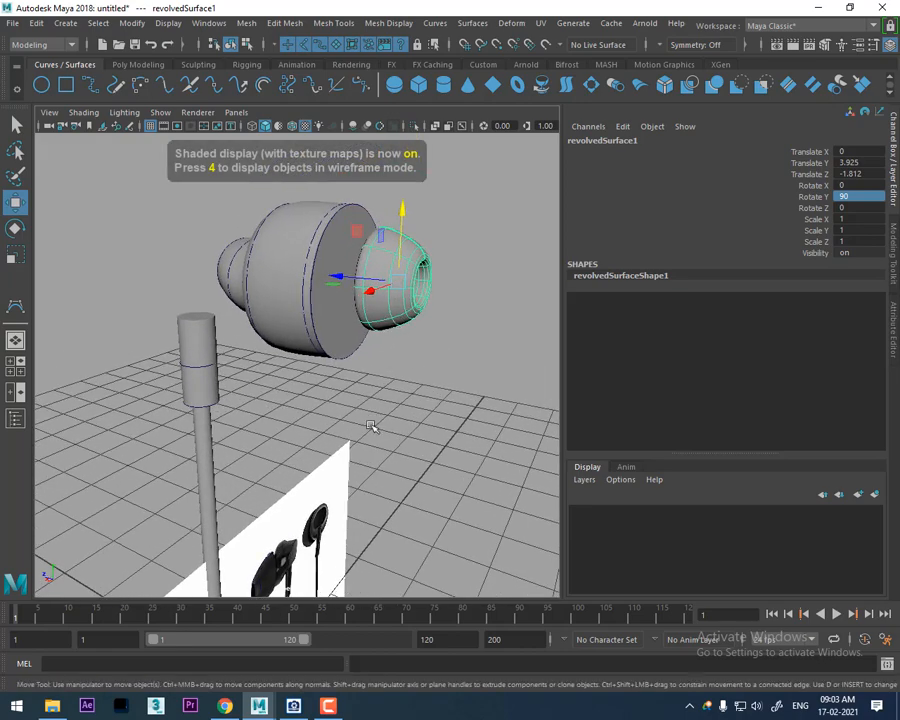
left_click_drag(371, 426, 247, 488, "alt")
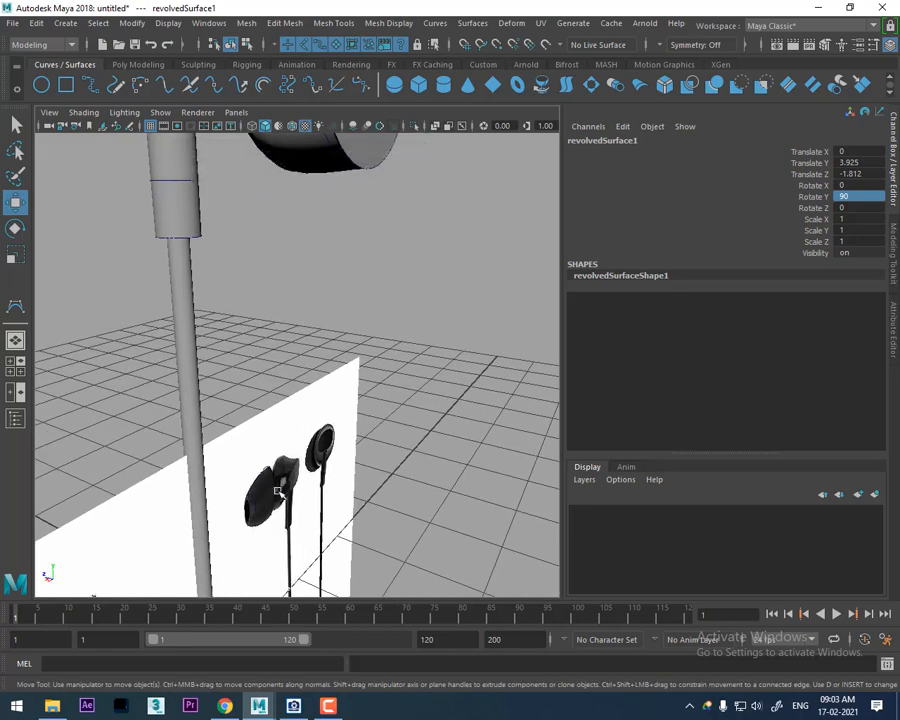
left_click_drag(392, 342, 426, 275, "alt")
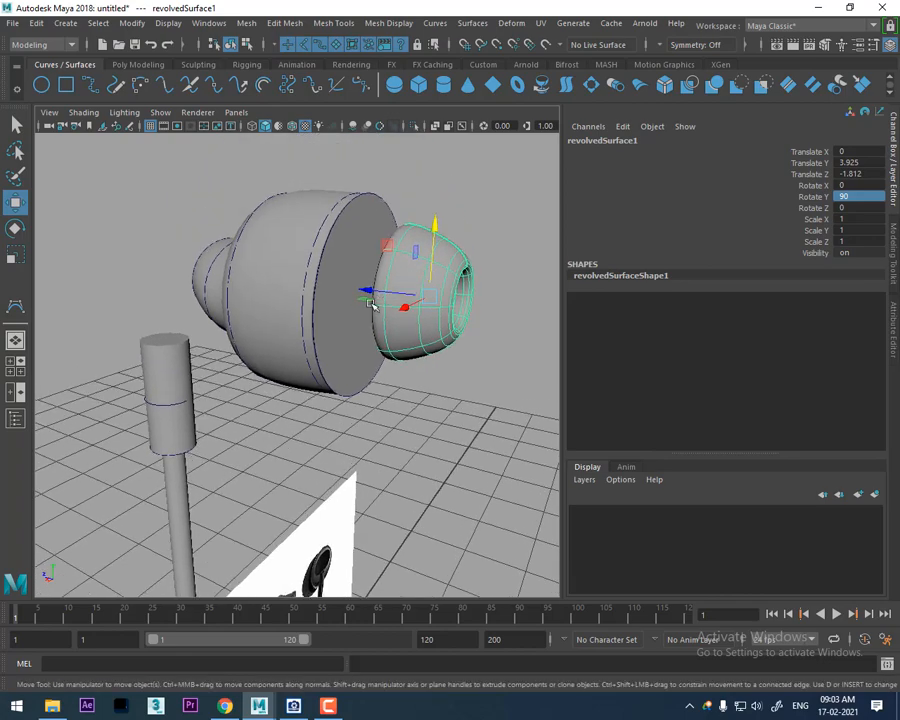
left_click_drag(371, 304, 530, 220, "alt")
key("r")
key("w")
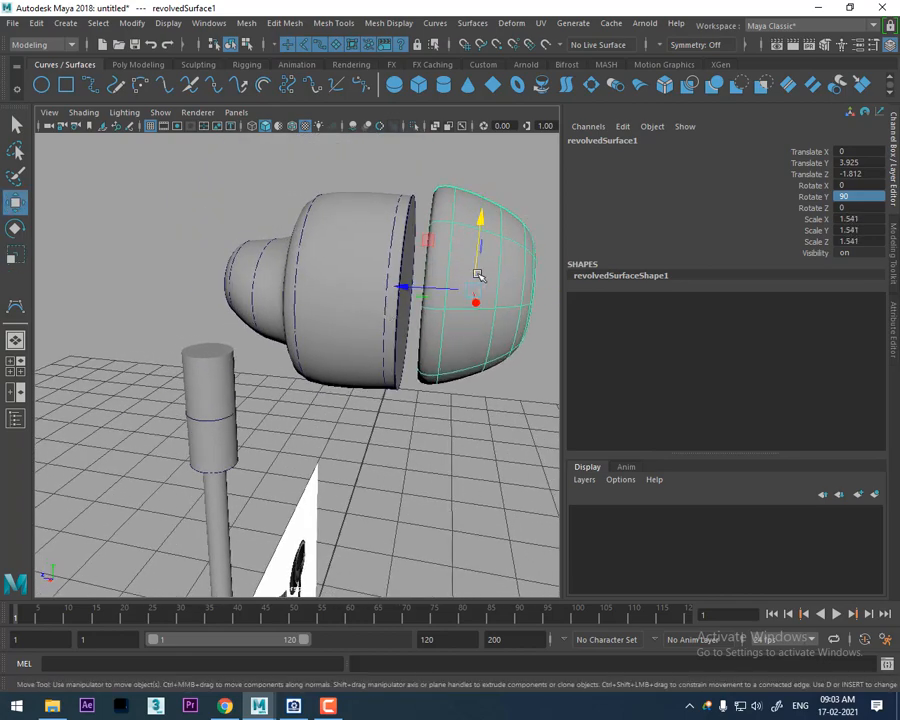
- Examine the gap between ear tip and earbud body, including the body's front cap, lofted surface and profile circles
scroll(442, 237, "up", 5)
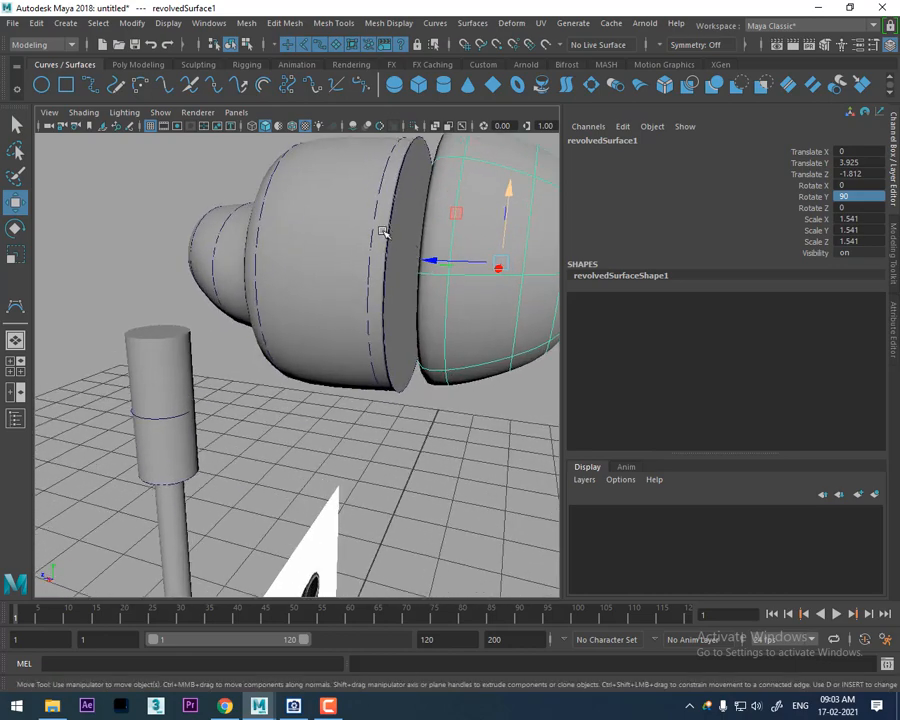
left_click_drag(383, 232, 358, 344, "alt")
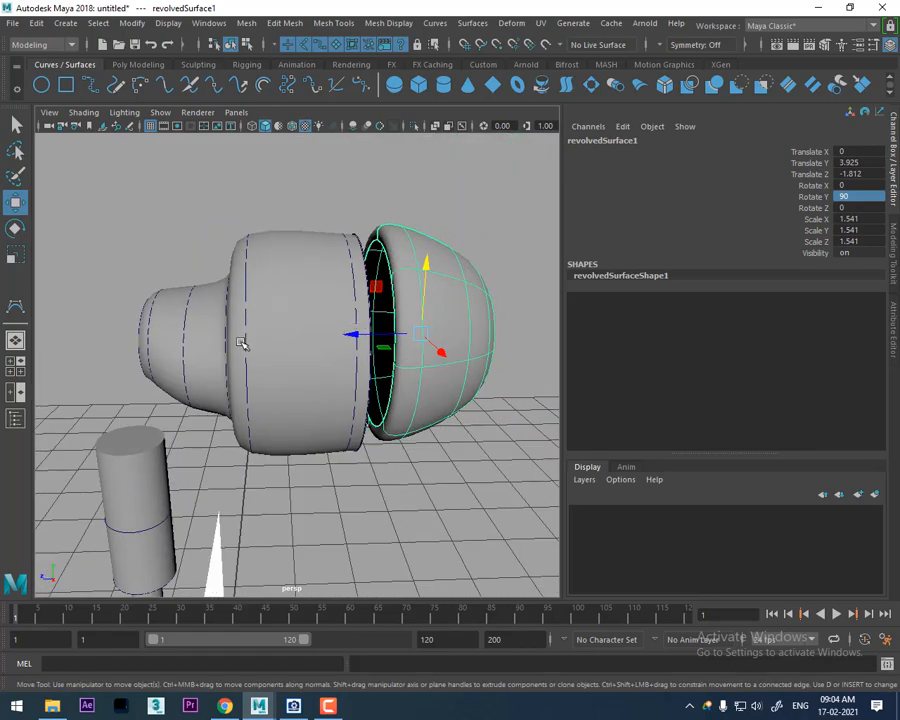
left_click_drag(241, 343, 283, 311, "alt")
left_click(281, 228)
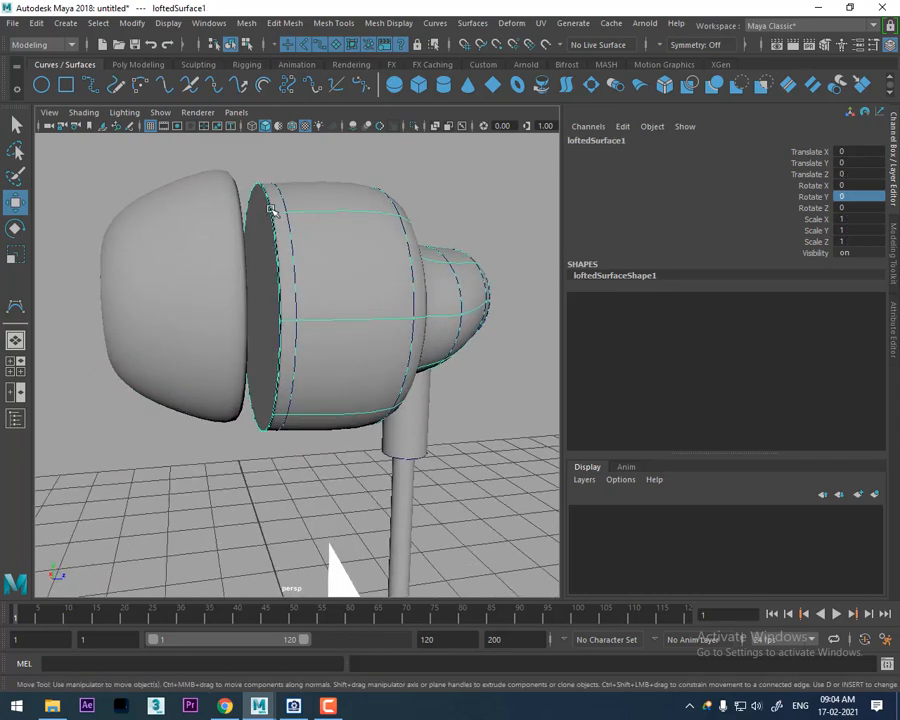
left_click(308, 232)
left_click_drag(308, 232, 344, 314, "alt")
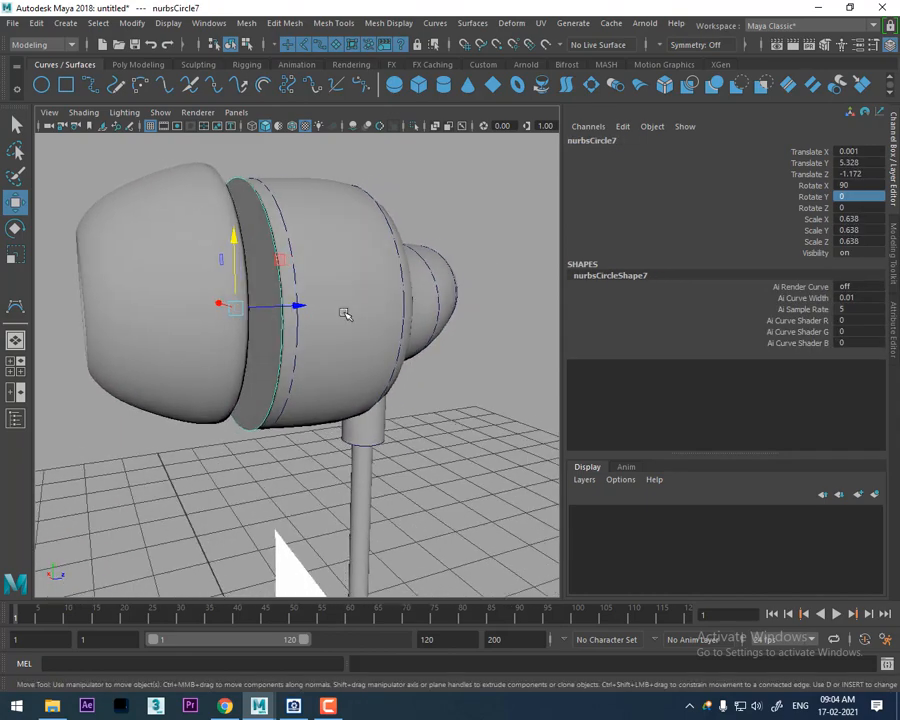
left_click(278, 273)
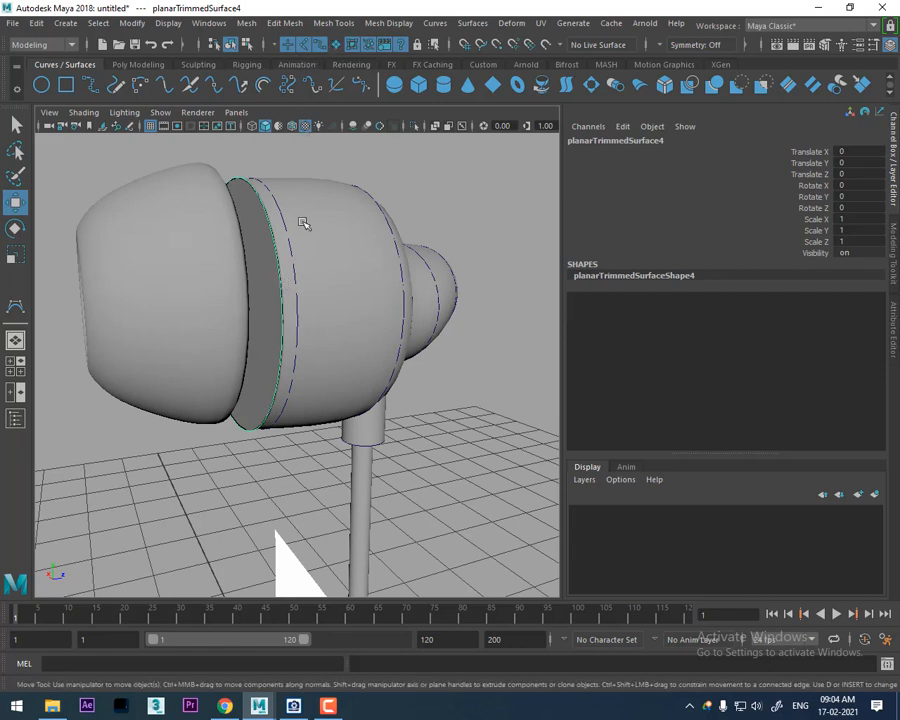
left_click(289, 262)
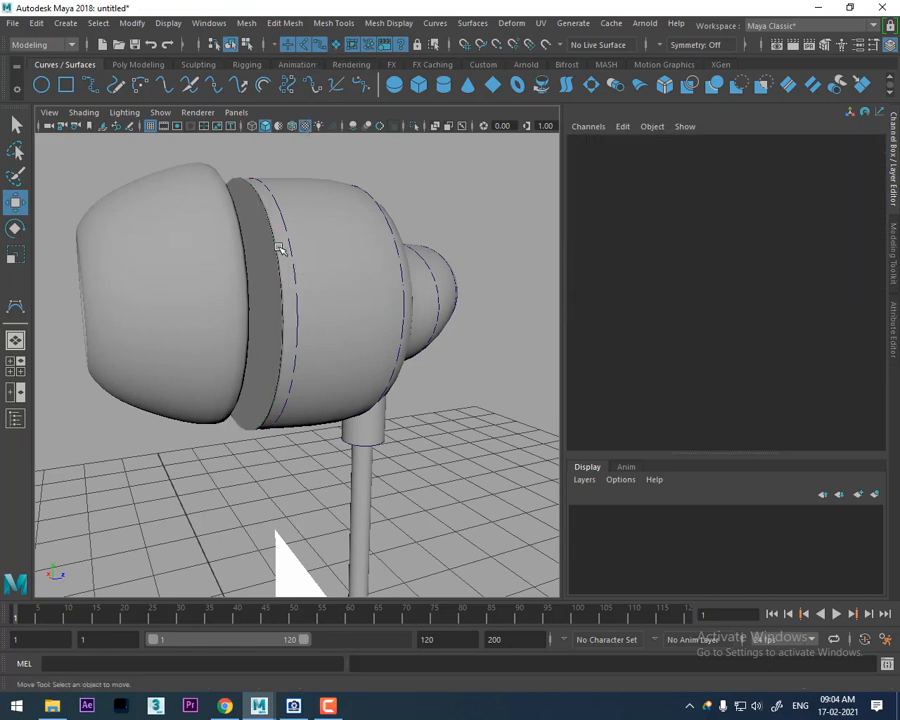
left_click_drag(357, 273, 438, 307, "alt")
left_click(372, 267)
left_click_drag(372, 267, 430, 141, "alt")
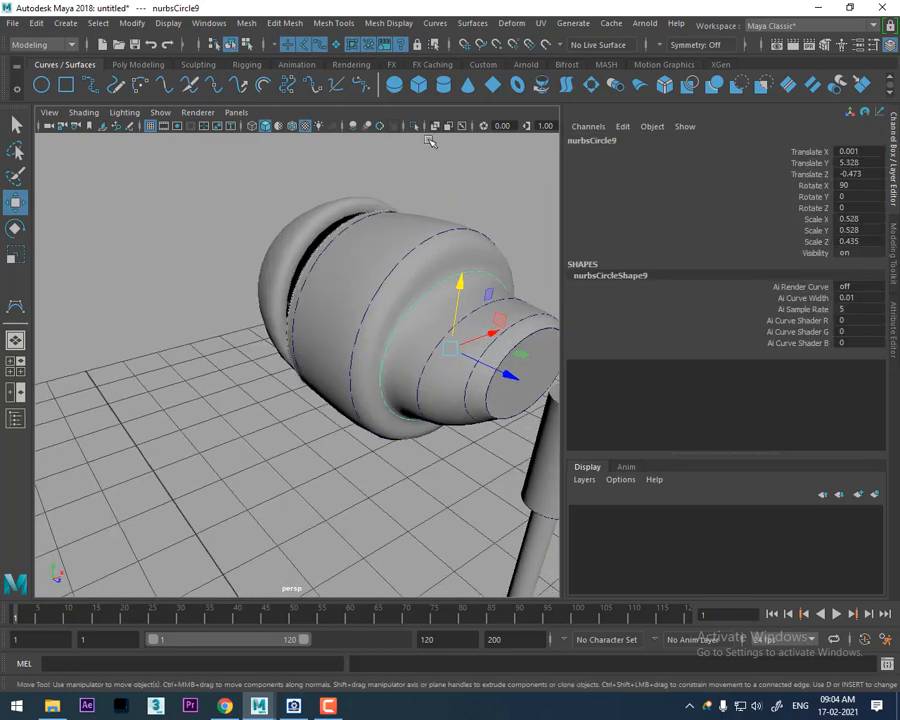
left_click_drag(424, 297, 342, 255, "alt")
- Delete the lofted earbud body surface and the planar cap facing the ear tip, keeping the profile circles
left_click(343, 237)
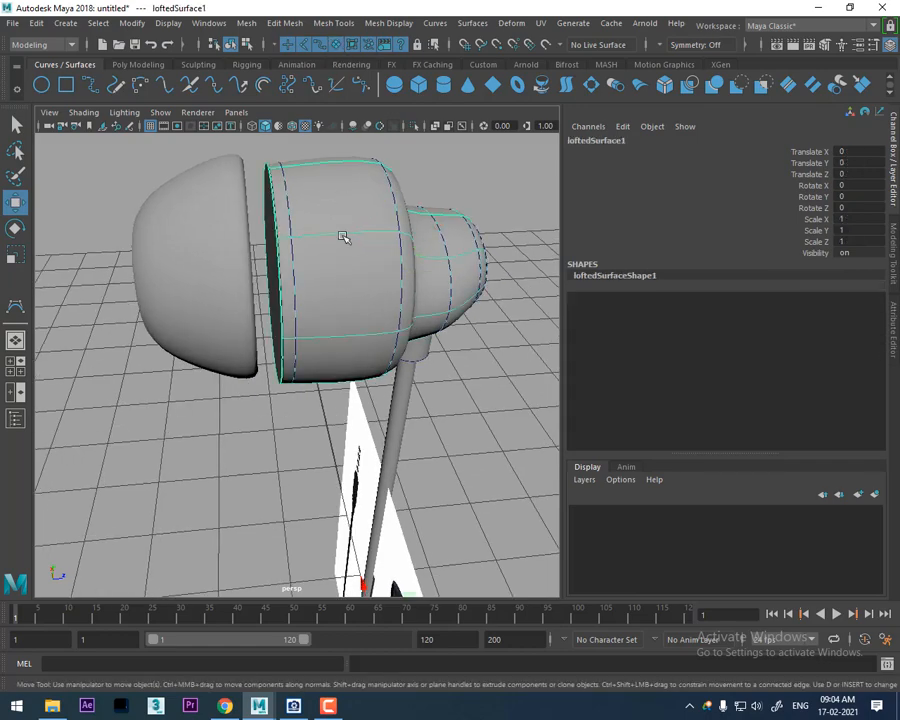
key("Delete")
left_click(279, 249)
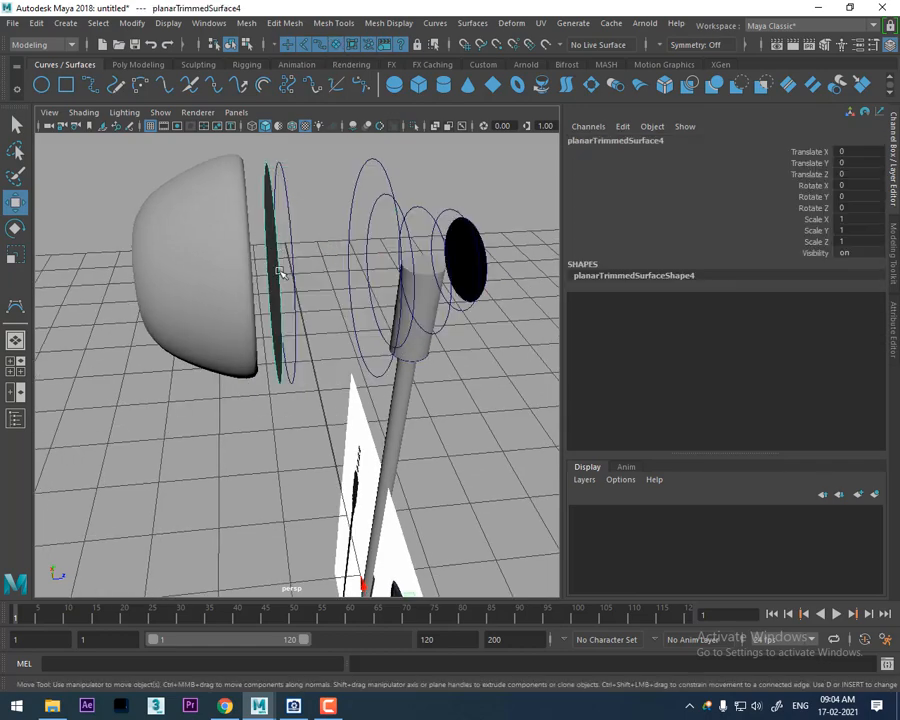
left_click_drag(281, 267, 323, 277, "alt")
key("Delete")
- Shrink the front profile circle to a scale of 0.442 and extend a matching small circle into the ear tip's opening
left_click(284, 237)
key("r")
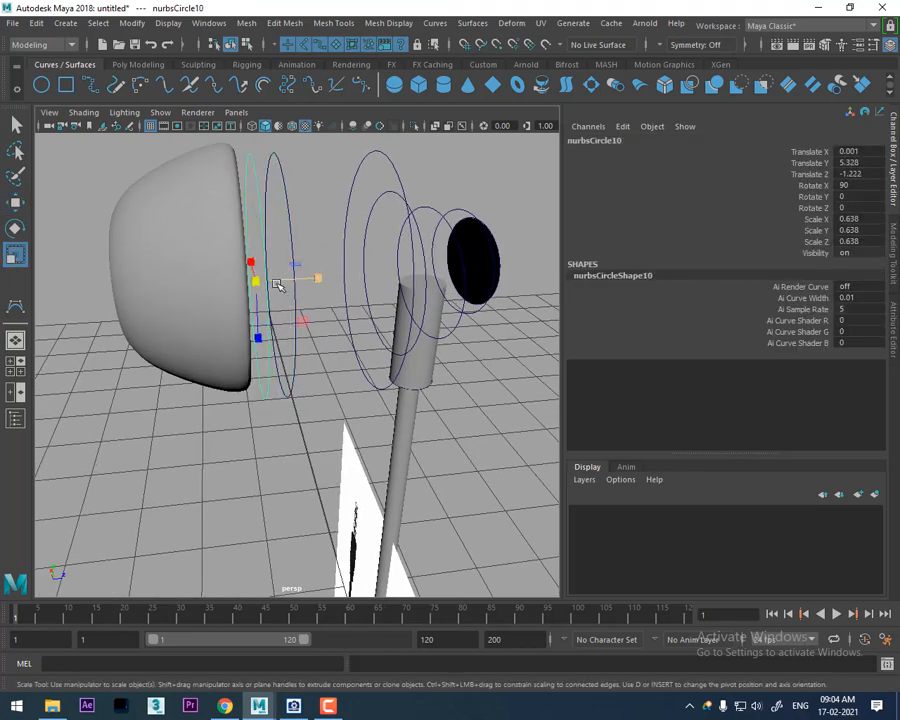
left_click_drag(257, 282, 207, 306)
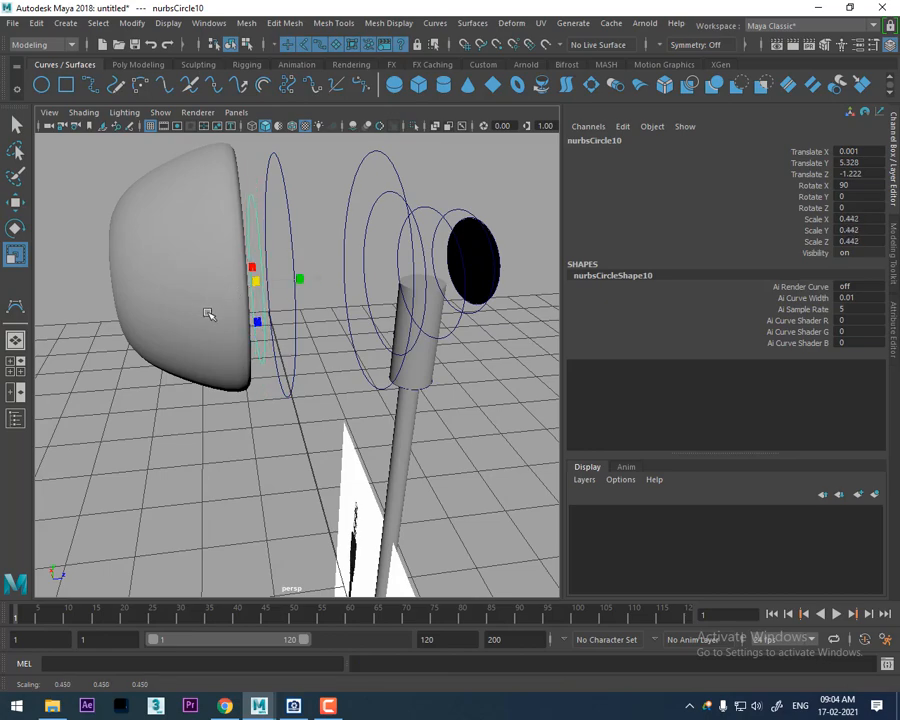
key("w")
left_click_drag(322, 278, 342, 240)
- Loft a new earbud body surface through all profile circles in order, from the small ear tip circles to the rear end circle
left_click(330, 265, "shift")
left_click(346, 237, "shift")
middle_click_drag(342, 240, 348, 237, "alt")
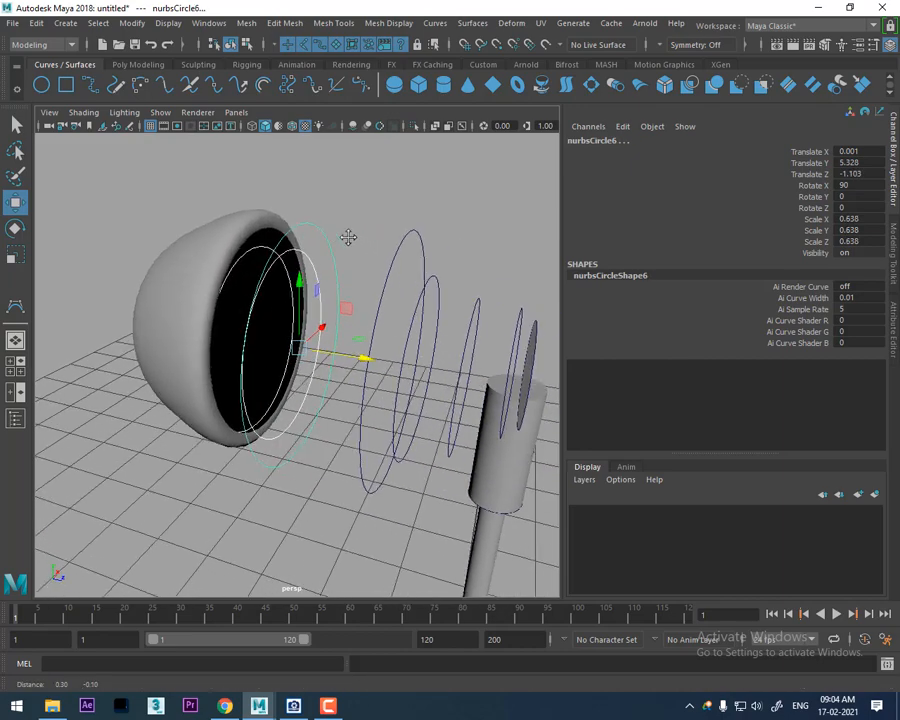
left_click(410, 235, "shift")
left_click_drag(410, 235, 344, 245, "alt")
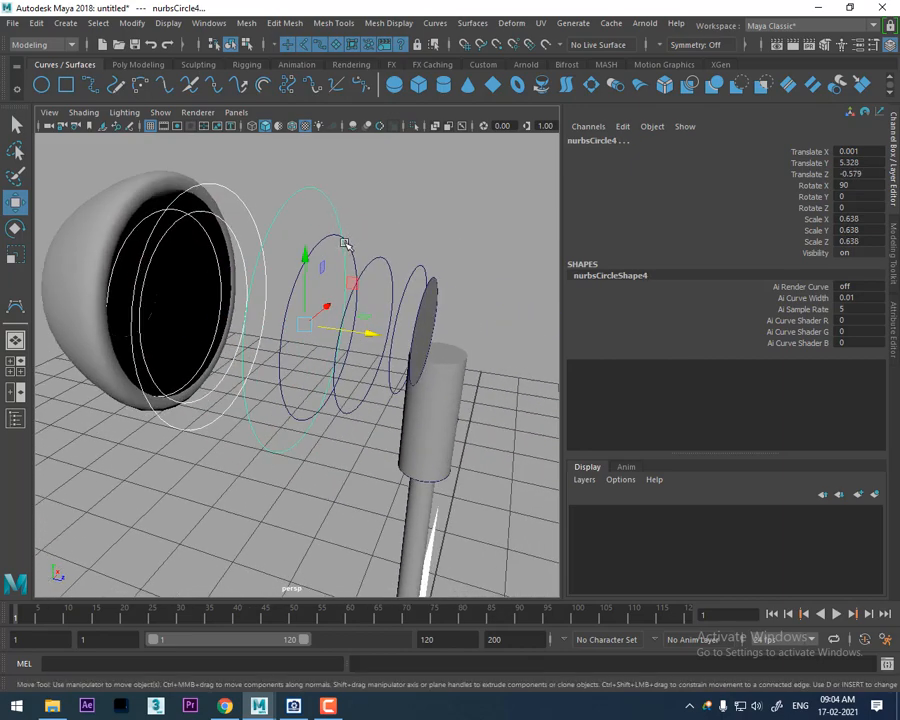
left_click(344, 244, "shift")
left_click(385, 260, "shift")
left_click(420, 267, "shift")
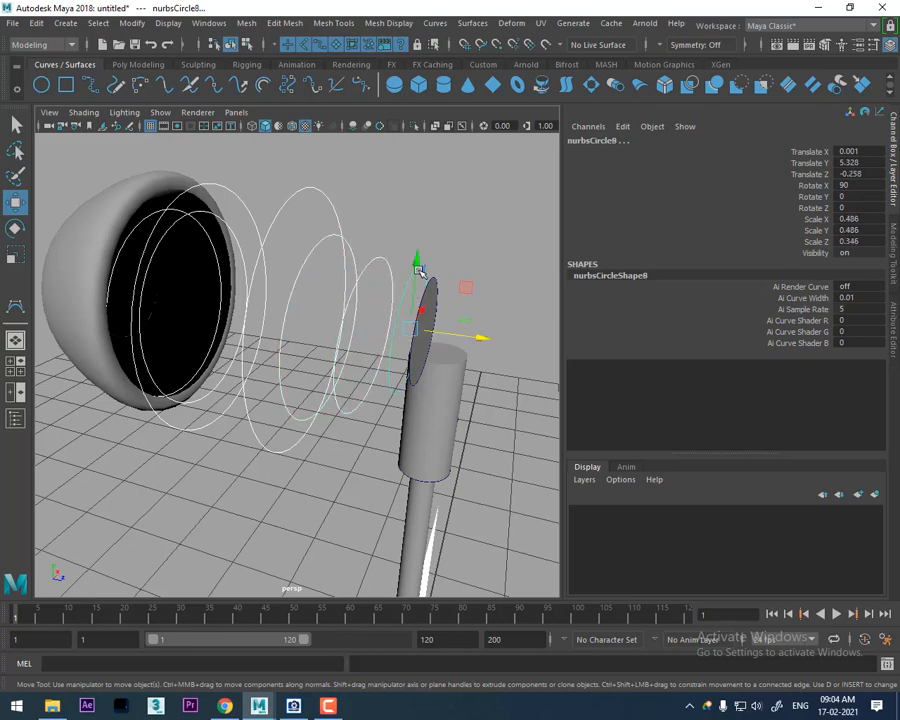
left_click_drag(446, 269, 371, 229, "alt")
scroll(372, 229, "up", 1)
right_click_drag(380, 252, 470, 414, "alt")
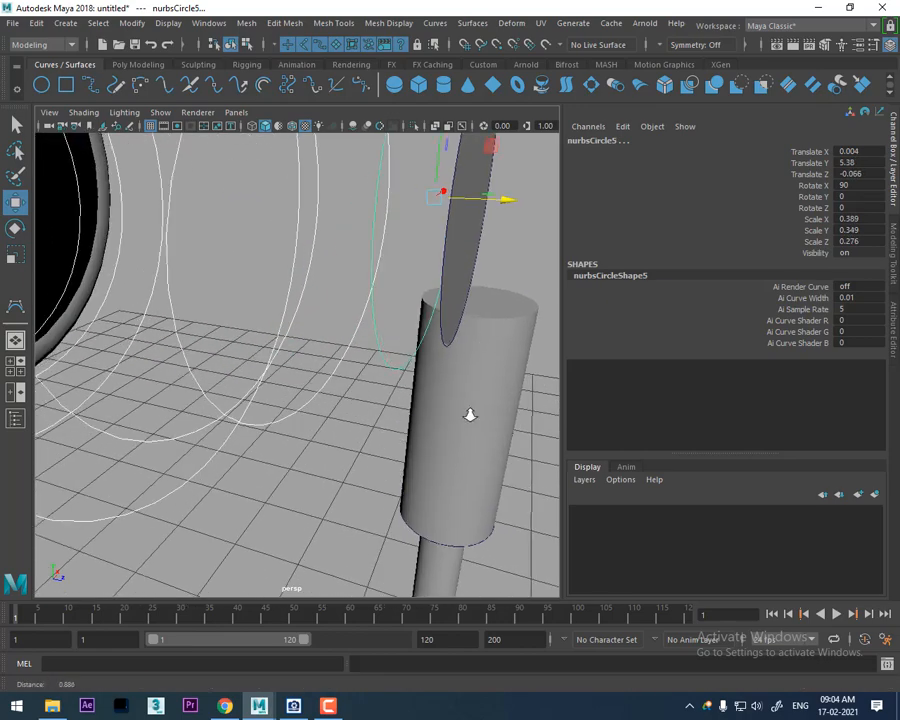
middle_click_drag(520, 205, 462, 327, "alt")
scroll(436, 275, "up", 1)
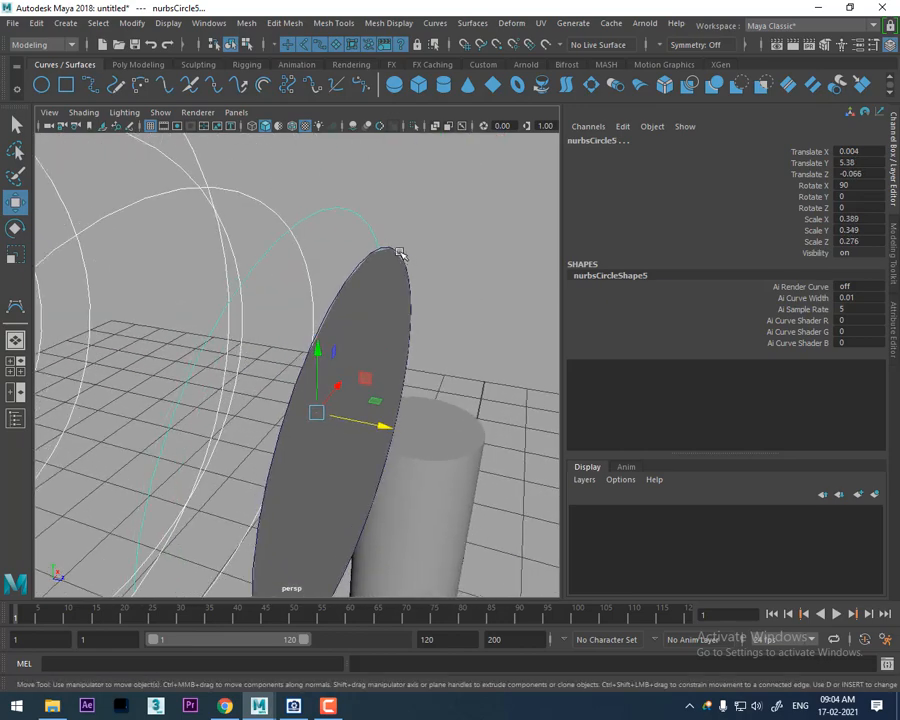
left_click(400, 252, "shift")
scroll(330, 300, "down", 5)
left_click_drag(215, 360, 283, 307, "alt")
middle_click_drag(250, 361, 347, 316, "alt")
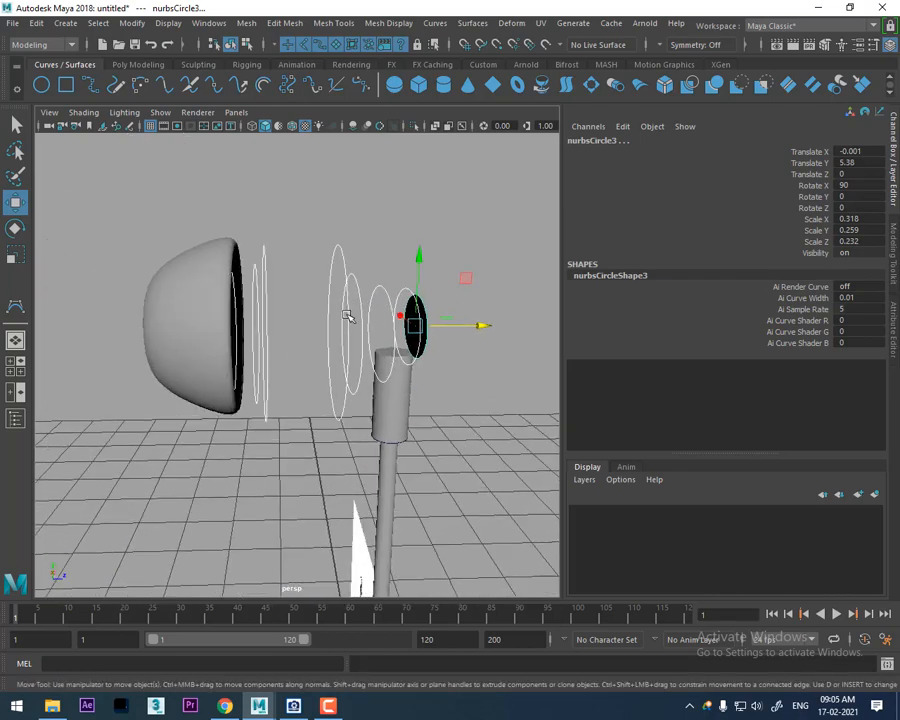
left_click_drag(348, 316, 295, 261, "alt")
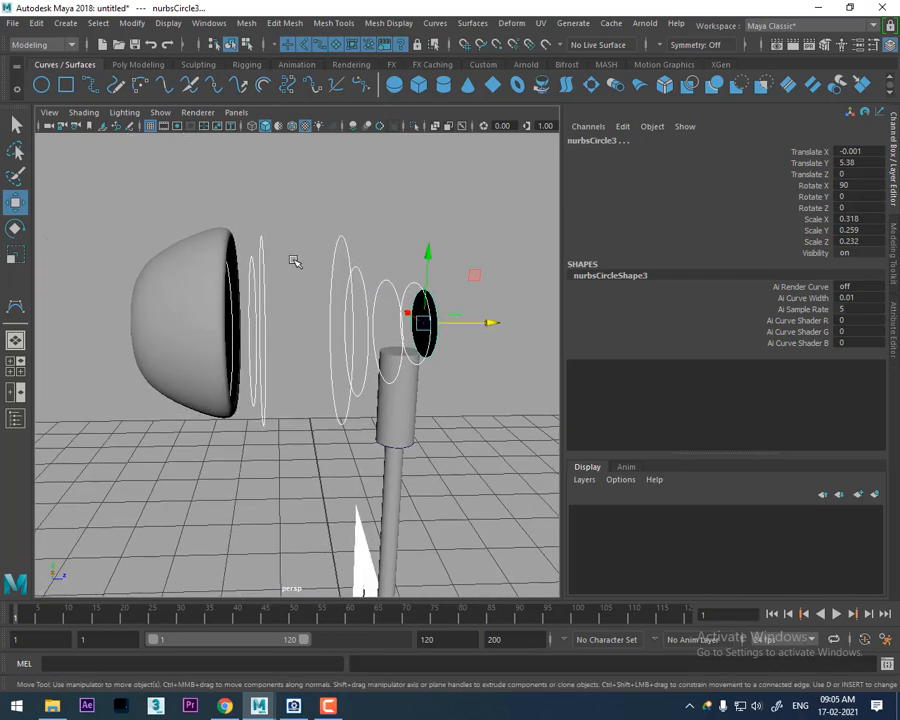
left_click(474, 25)
left_click(497, 63)
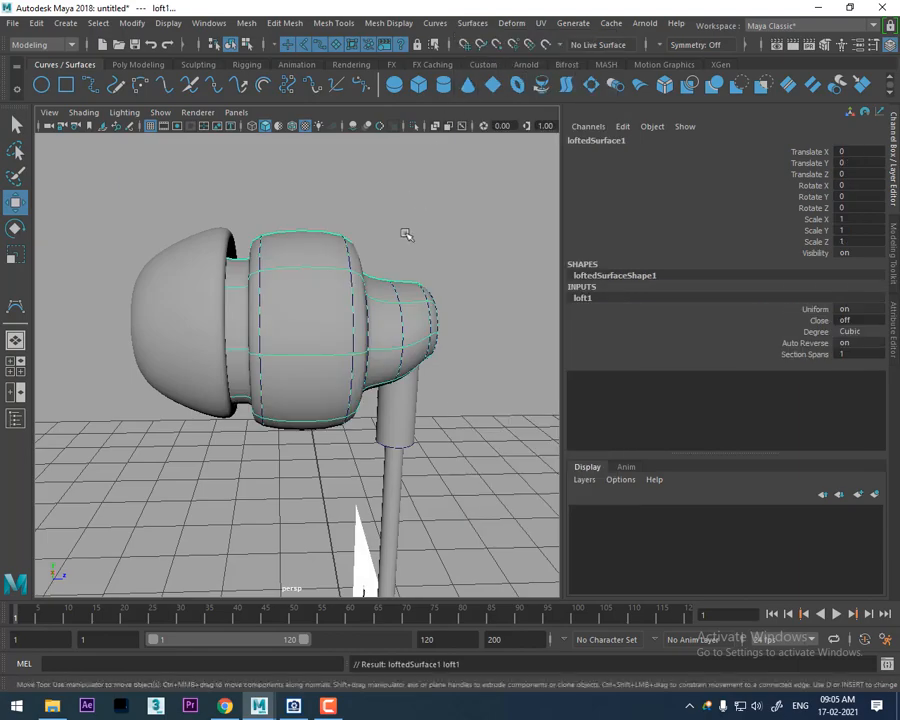
- Select the ear tip together with the new earbud body and delete their construction history
left_click_drag(408, 235, 428, 237, "alt")
left_click(428, 237)
left_click_drag(342, 309, 203, 253, "alt")
left_click_drag(314, 435, 184, 160)
left_click(36, 22)
mouse_move(112, 190)
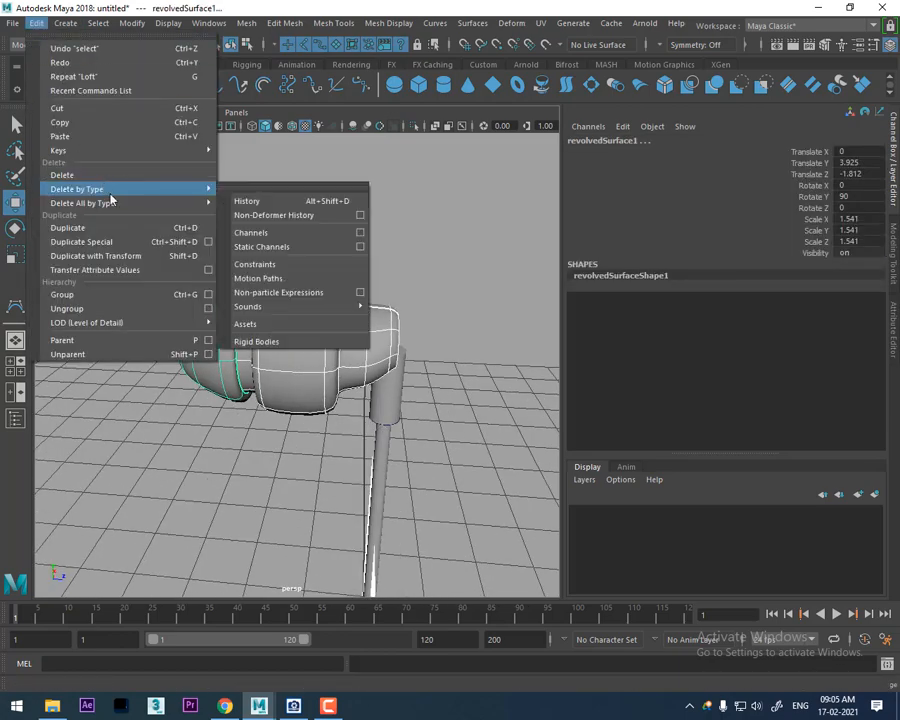
left_click(241, 199)
- Try to move the ear tip and lofted body sideways as a group with a centered pivot
left_click(358, 200)
left_click(342, 289)
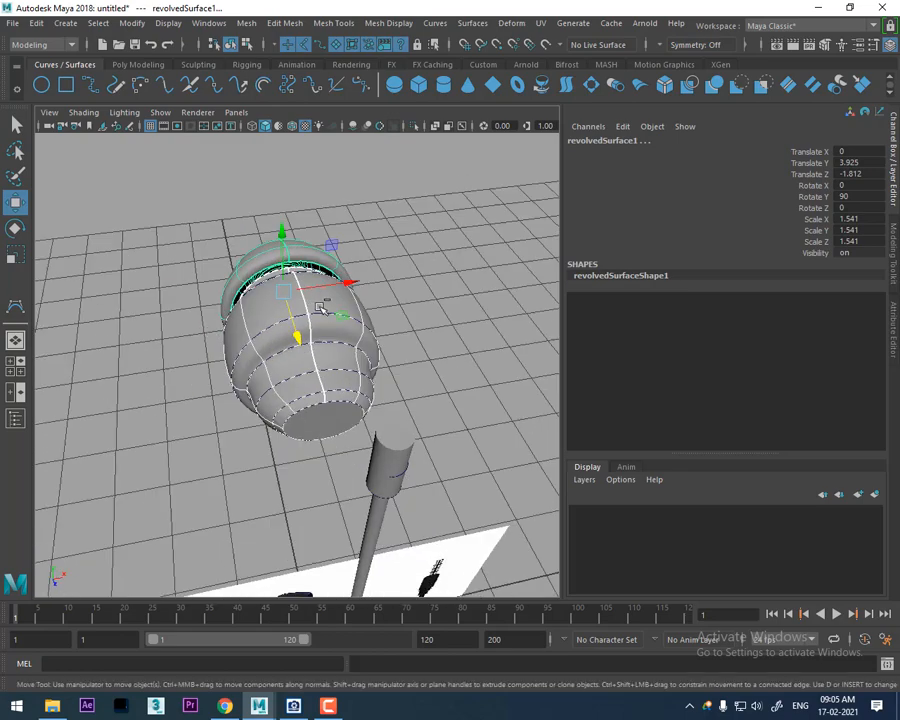
key("ctrl+g")
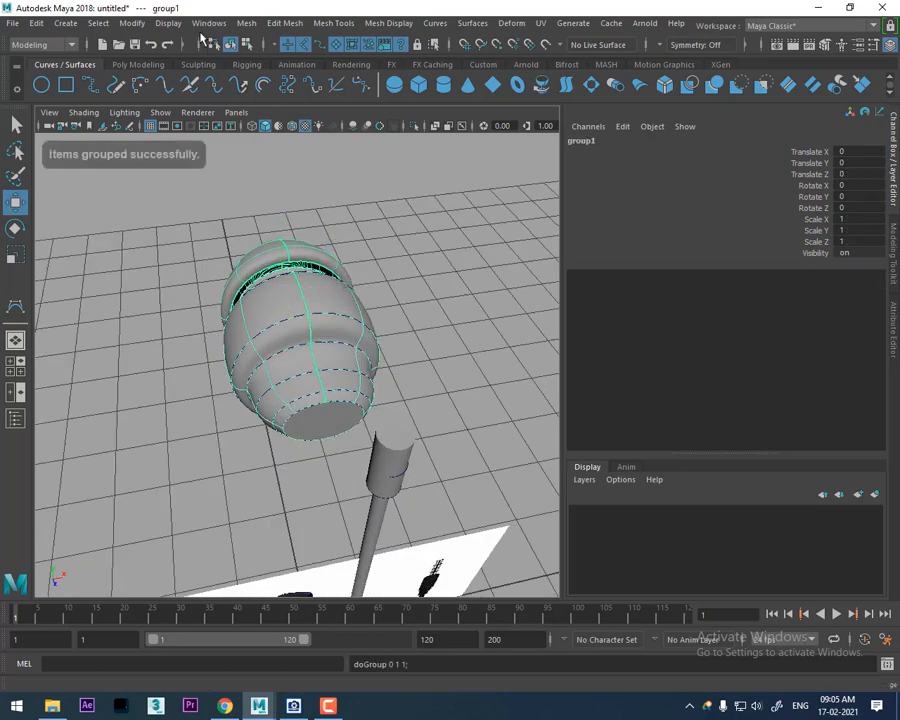
left_click(132, 22)
left_click(175, 125)
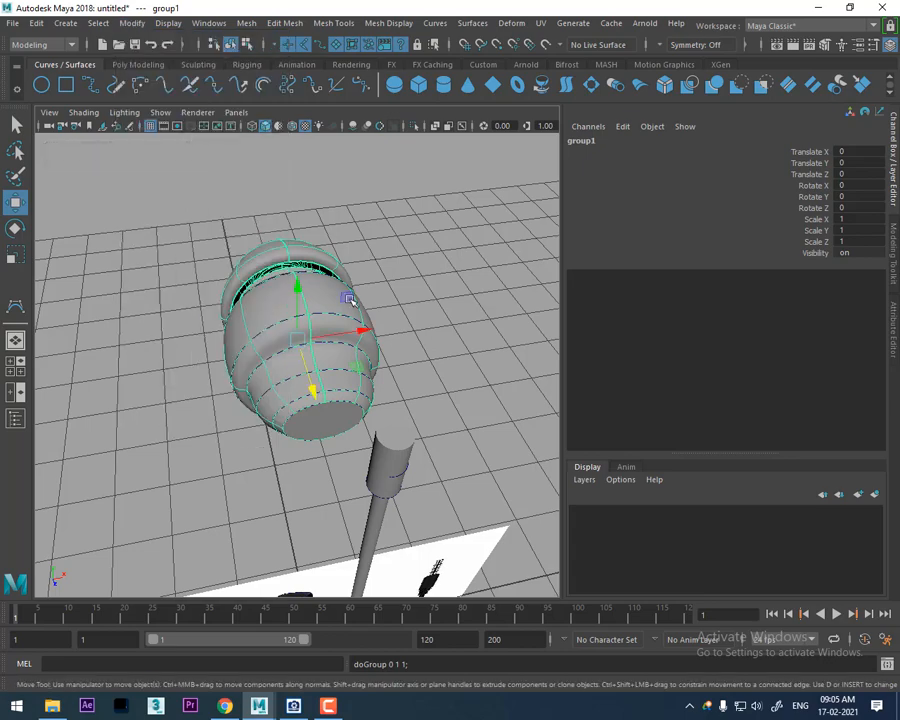
left_click_drag(362, 335, 464, 326)
- Group the ear tip, lofted body and rear end cap with a centered pivot and move the group to Translate X 1.041
left_click_drag(456, 378, 420, 366, "alt")
left_click(425, 366)
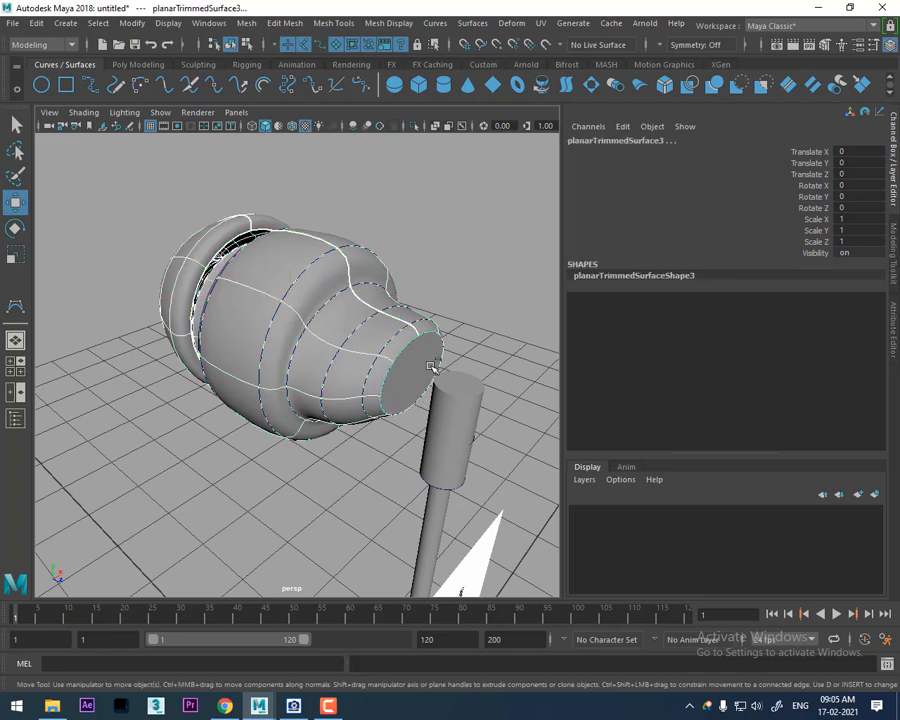
key("ctrl+g")
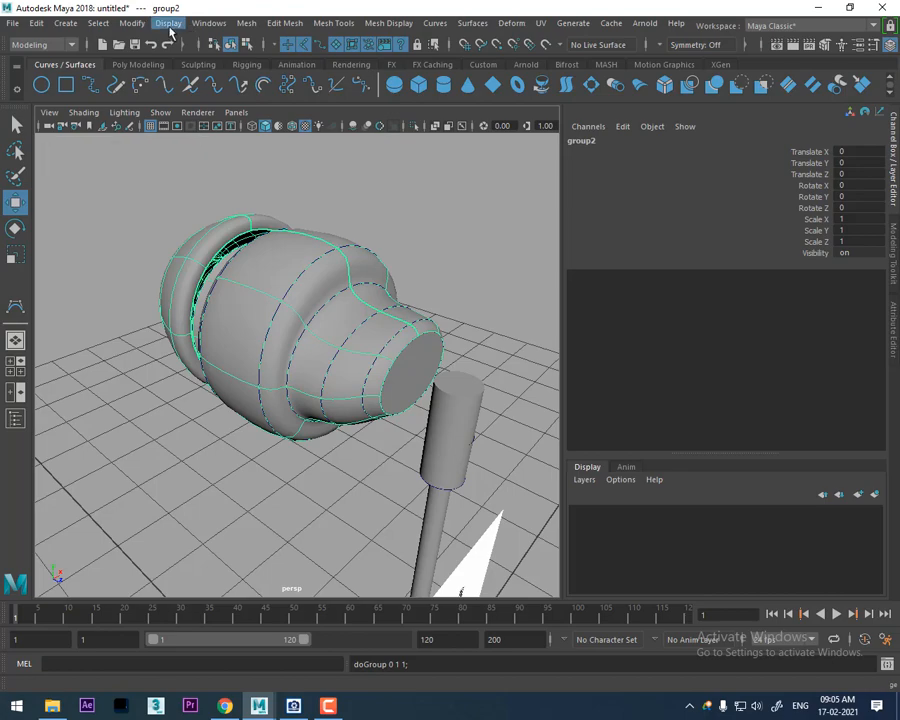
left_click(132, 22)
mouse_move(178, 160)
left_click(186, 127)
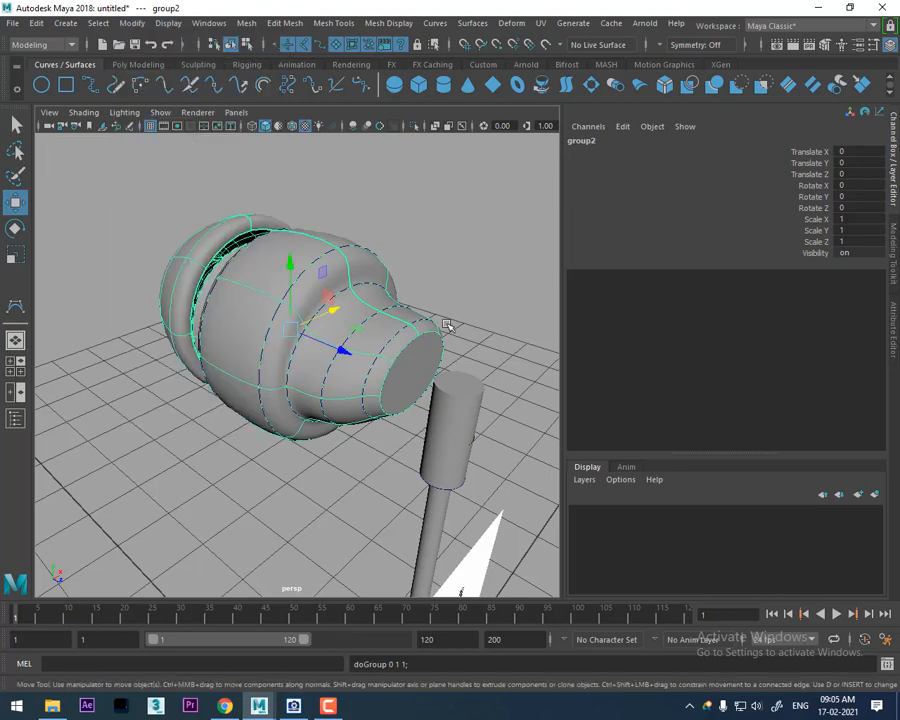
left_click_drag(446, 321, 512, 315, "alt")
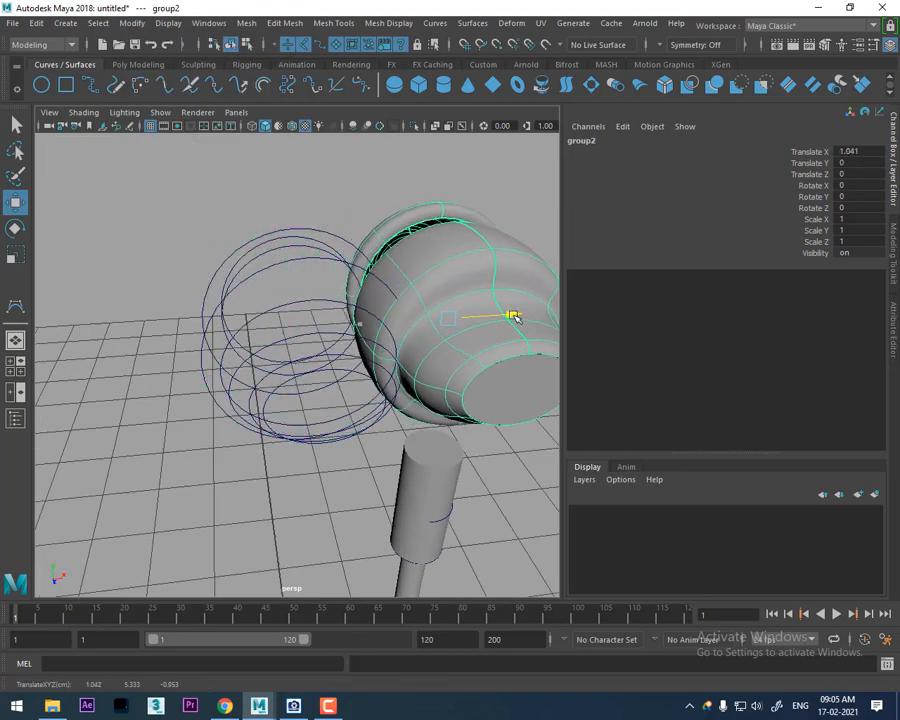
- Align the earbud group over the cable stem in the front view, at Translate X 0.628 and Translate Y -0.137
key("space")
left_click_drag(436, 323, 432, 354)
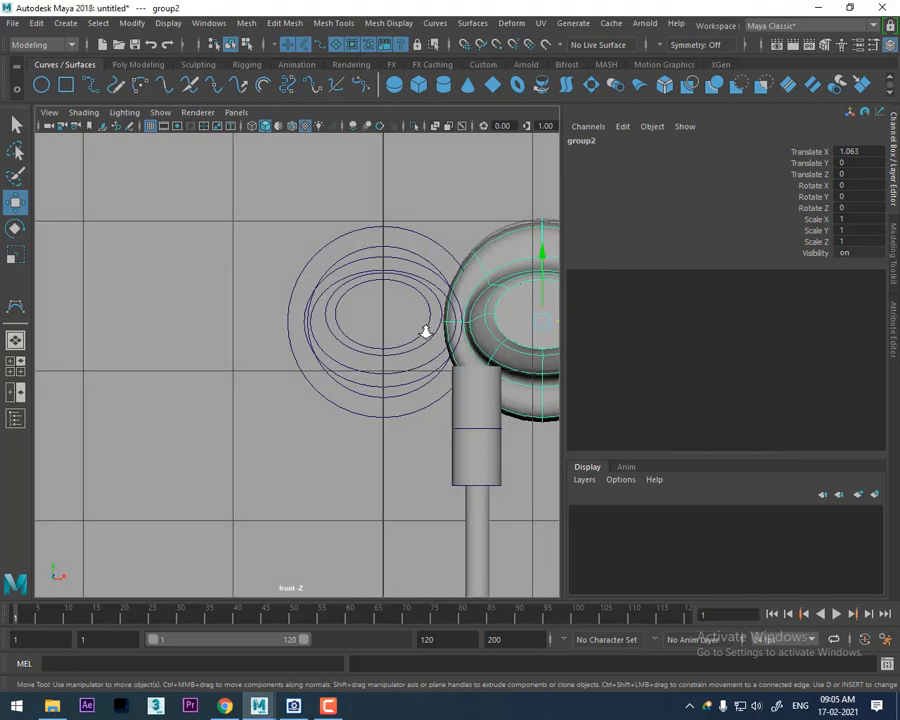
scroll(424, 330, "down", 5)
left_click_drag(385, 304, 340, 305)
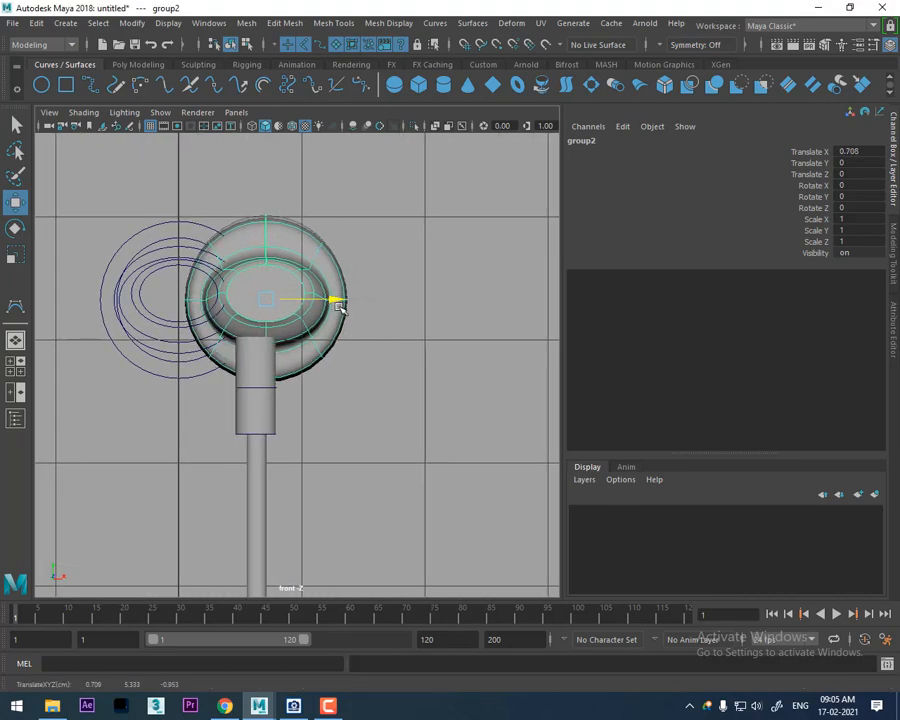
left_click_drag(267, 227, 279, 255)
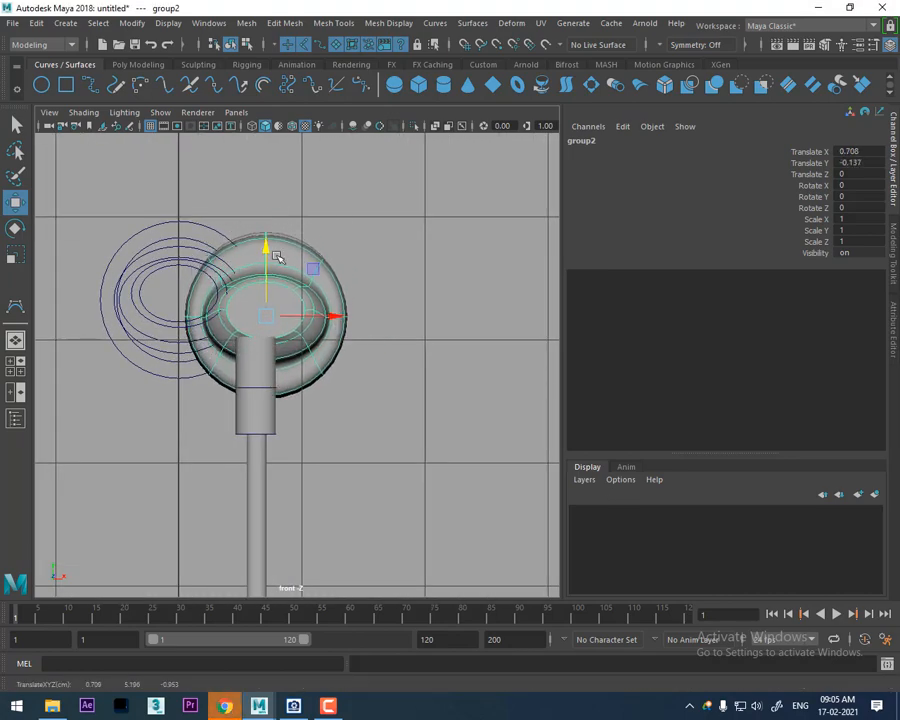
left_click_drag(334, 318, 394, 352)
- Shift the earbud group in depth in the side view so its rear end sits over the stem, at Translate Z 0.222
key("space")
scroll(357, 350, "up", 3)
middle_click_drag(253, 300, 276, 394, "alt")
scroll(321, 372, "up", 1)
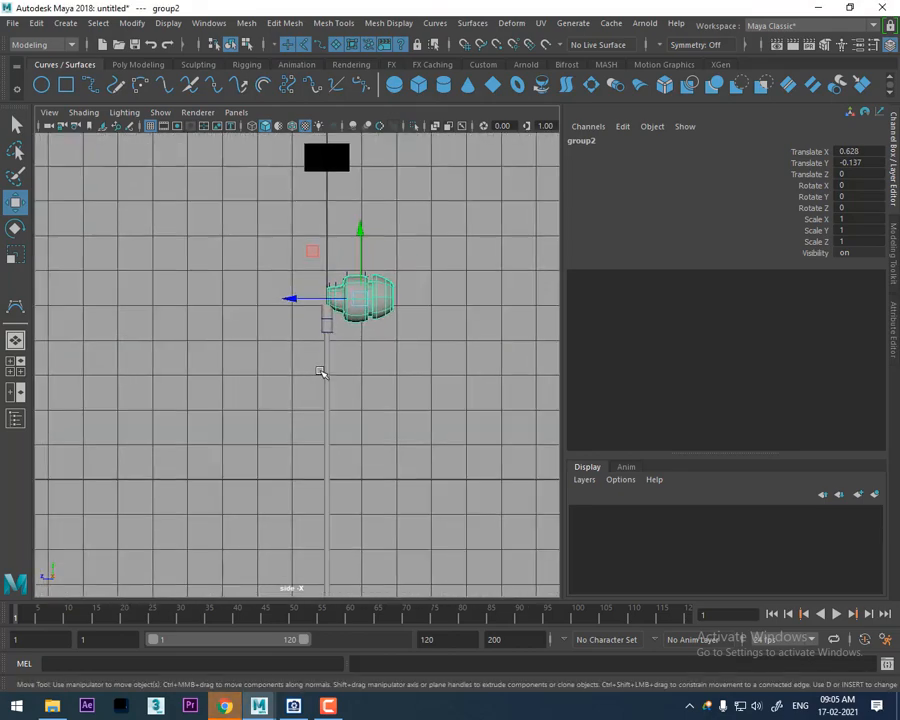
right_click_drag(352, 314, 545, 485, "alt")
middle_click_drag(412, 379, 295, 608, "alt")
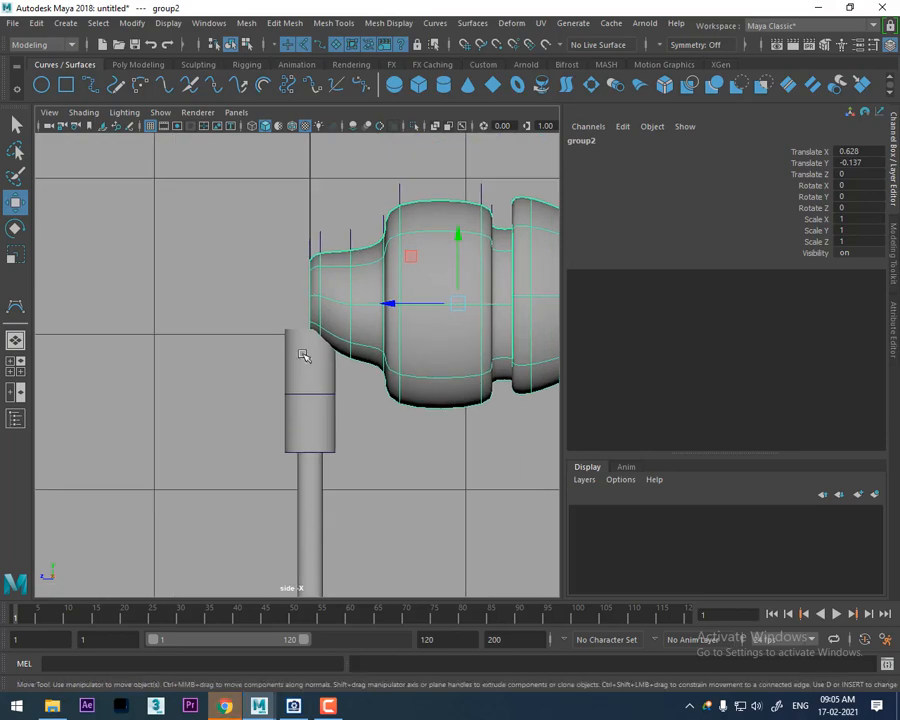
left_click_drag(390, 306, 358, 305)
key("space")
key("space")
left_click_drag(434, 333, 542, 424, "alt")
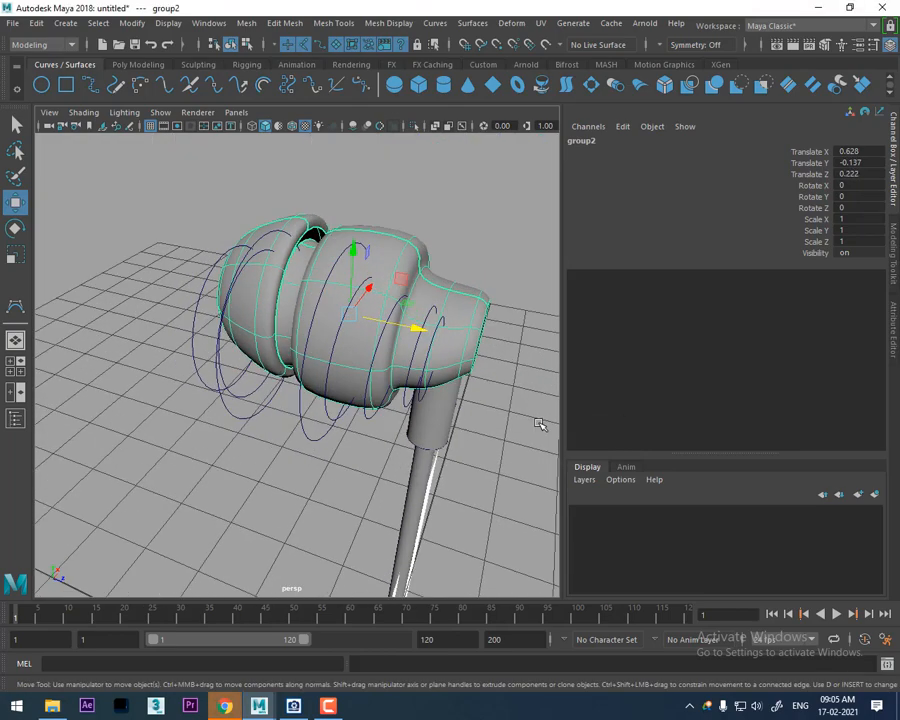
right_click_drag(542, 424, 375, 368, "alt")
left_click_drag(375, 368, 288, 281, "alt")
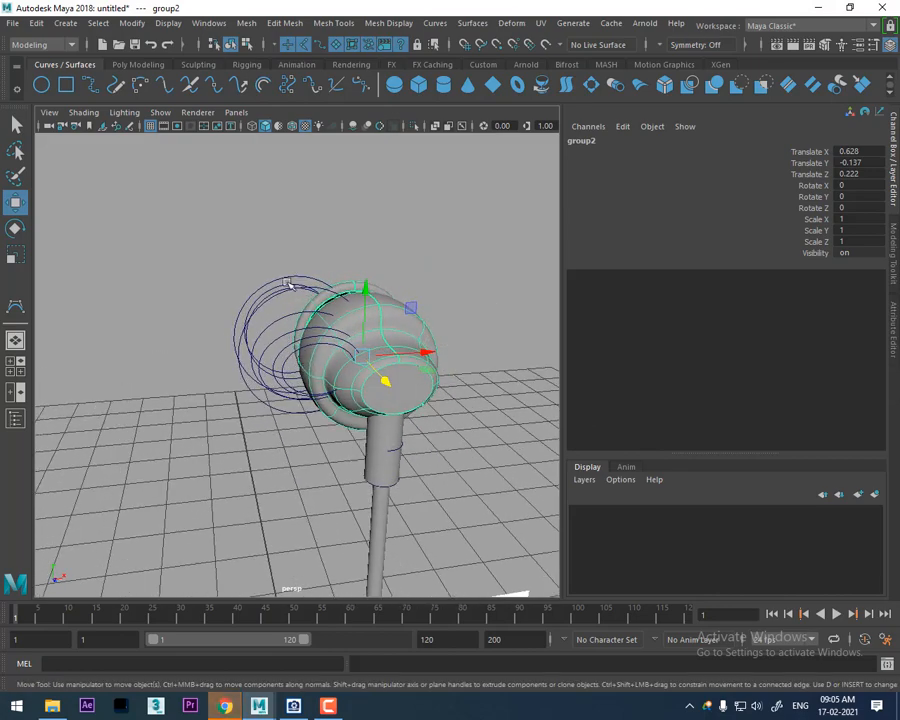
left_click_drag(303, 356, 295, 349, "alt")
- Put the leftover earbud profile circles on a new display layer and hide that layer
left_click_drag(263, 418, 284, 438)
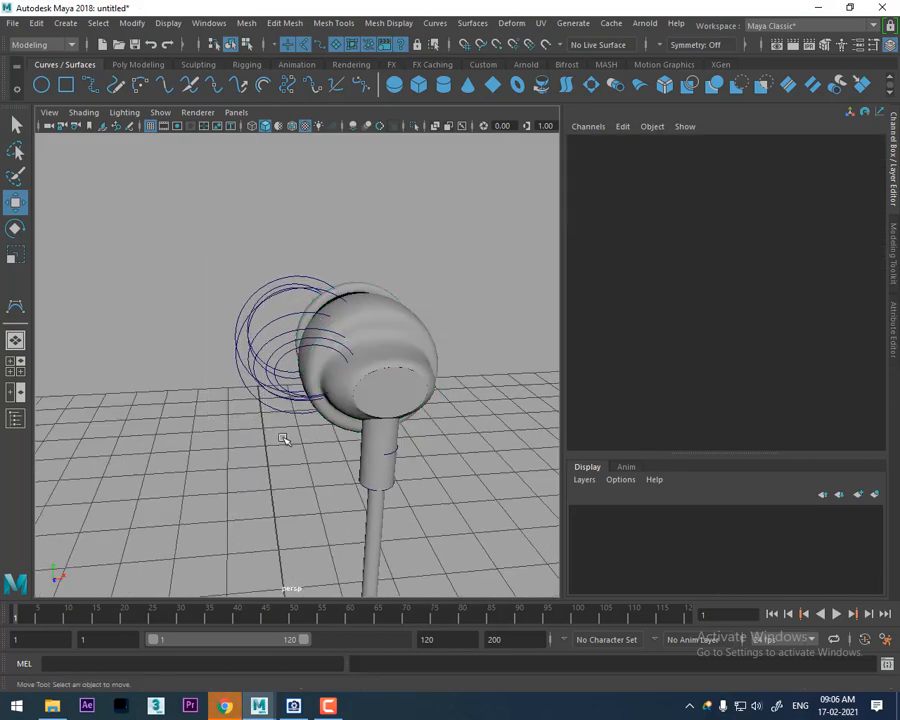
left_click_drag(215, 295, 288, 441)
left_click_drag(283, 428, 284, 429)
left_click(870, 495)
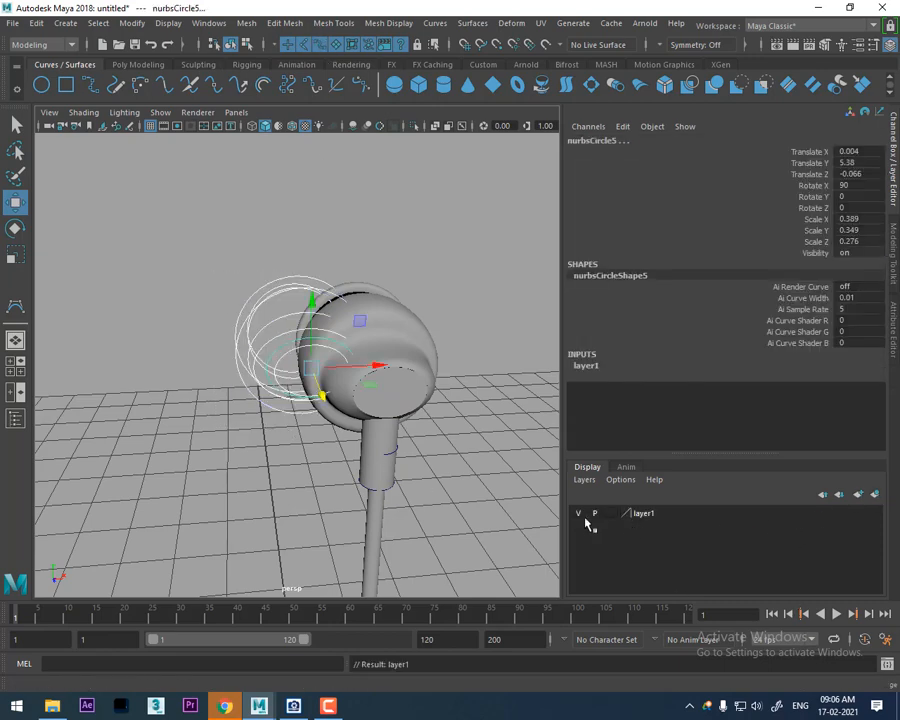
left_click(577, 515)
left_click_drag(520, 430, 353, 484, "alt")
- Start a CV curve in the front view at the top centre of the reference audio jack and trace half of its rounded tip
key("space")
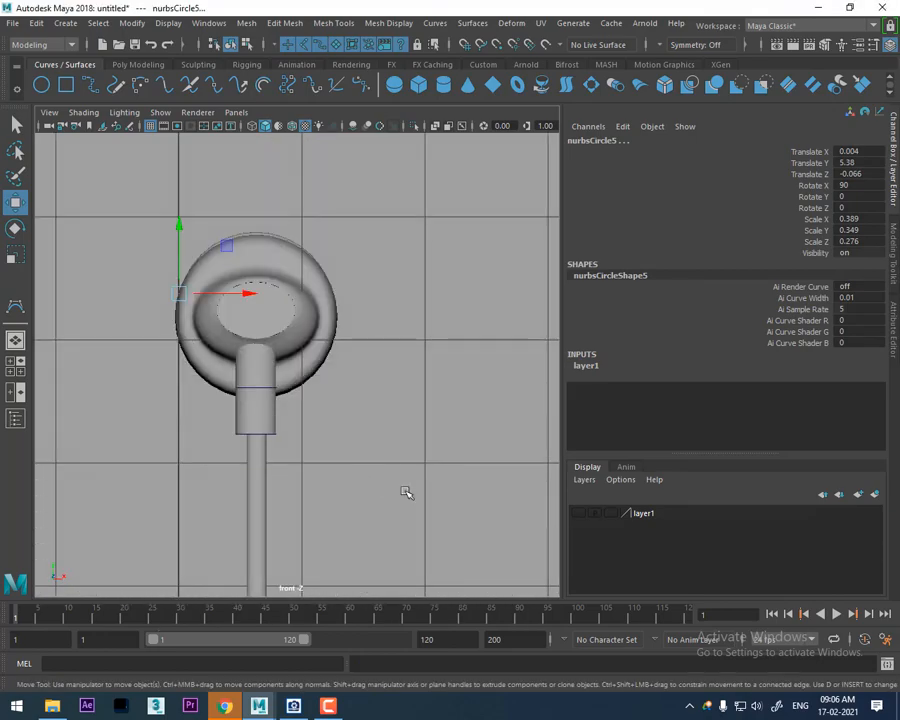
scroll(397, 447, "down", 2)
scroll(393, 410, "down", 3)
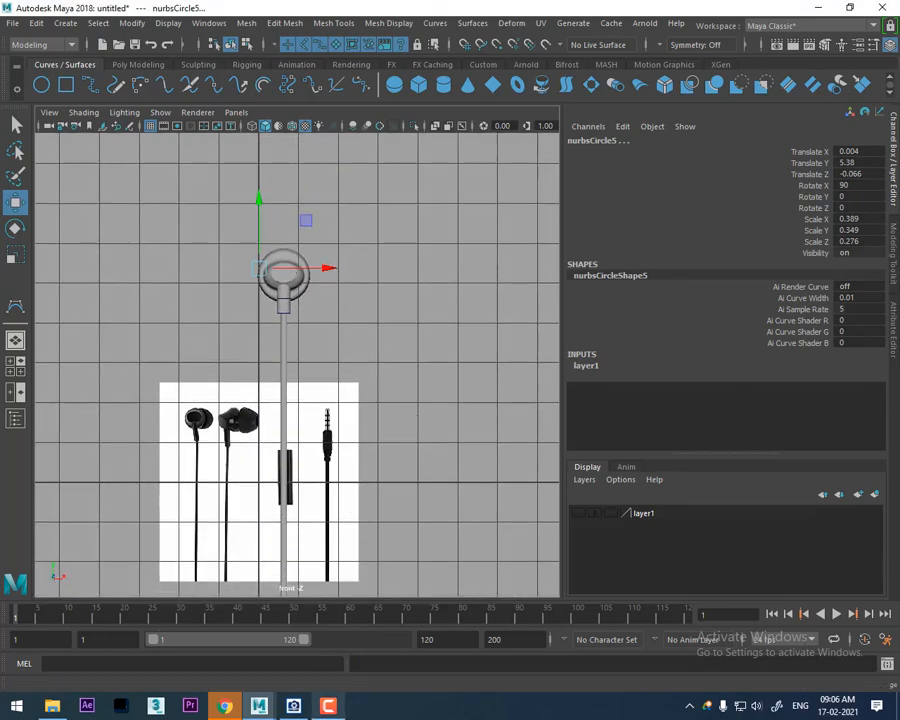
left_click(327, 706)
left_click(327, 706)
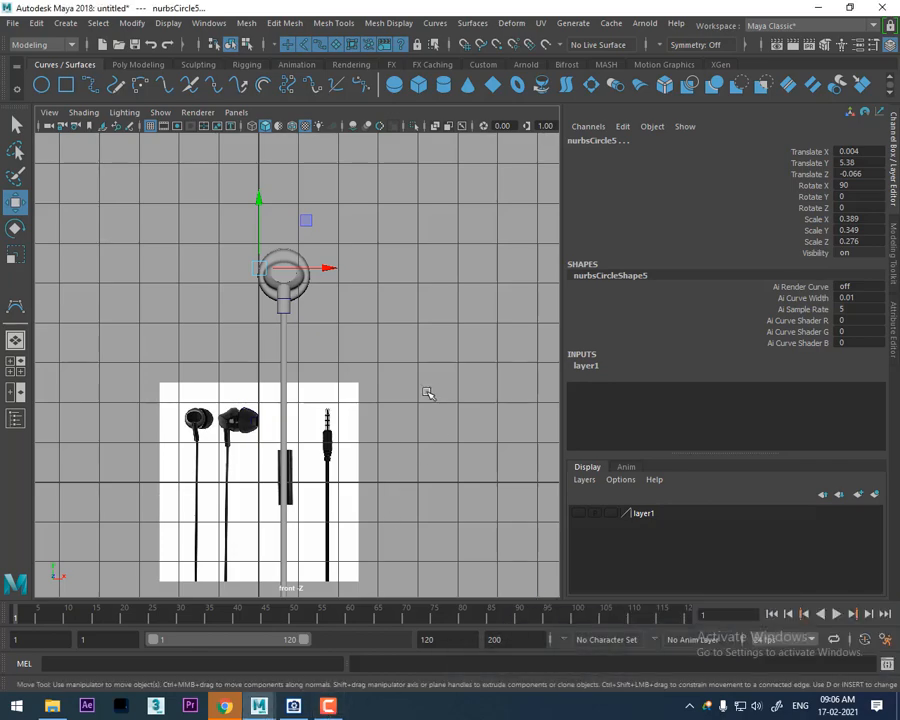
middle_click_drag(374, 423, 384, 306, "alt")
scroll(400, 340, "up", 5)
middle_click_drag(422, 366, 291, 452, "alt")
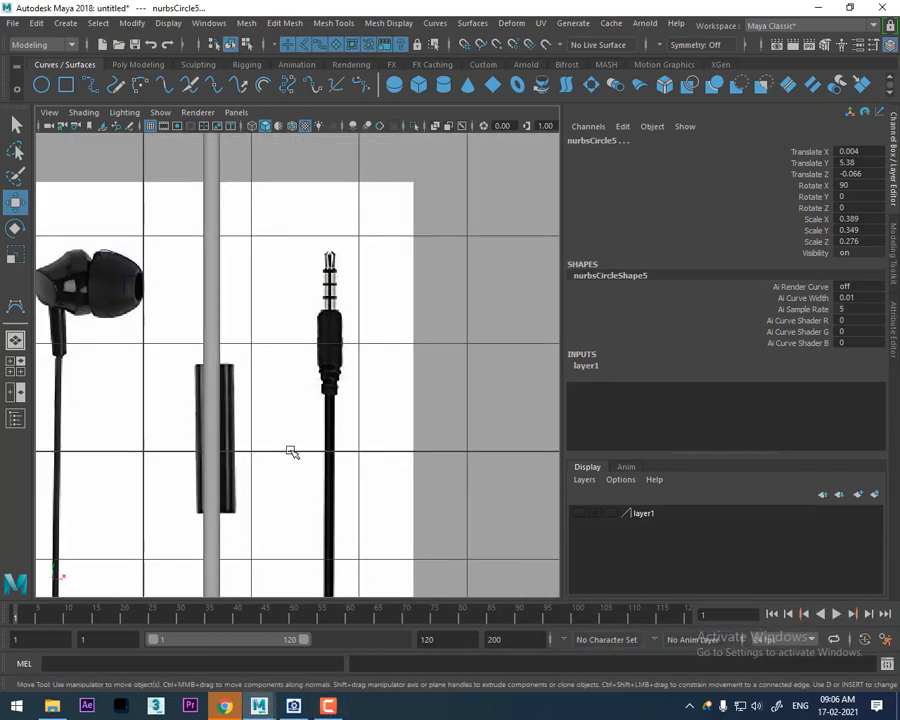
scroll(328, 259, "up", 4)
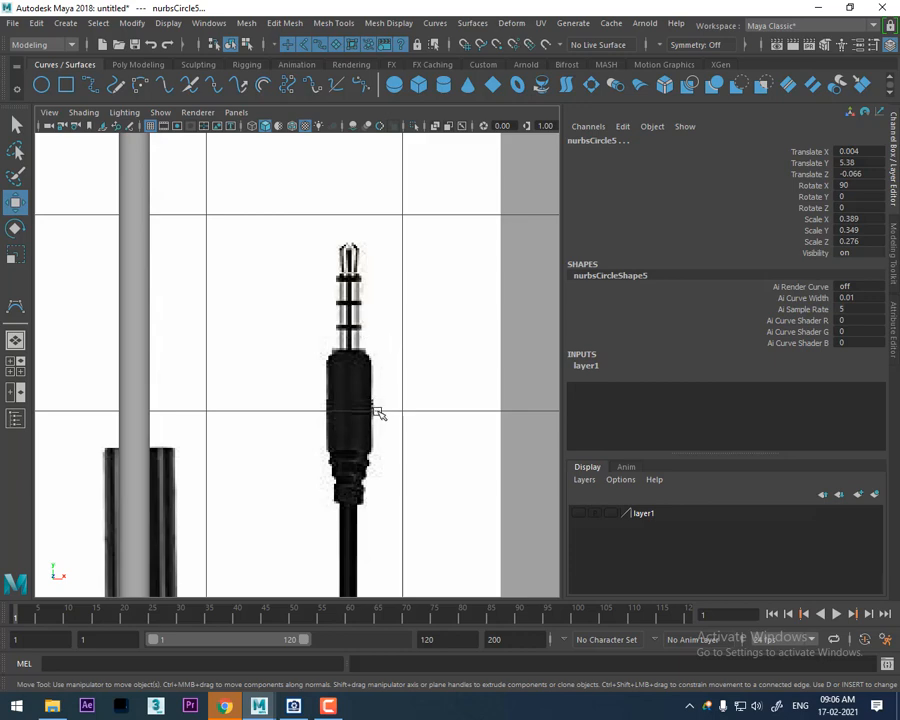
mouse_move(365, 381)
middle_mouse_down("alt")
mouse_move(356, 335)
mouse_move(352, 380)
middle_mouse_up("alt")
scroll(356, 335, "up", 2)
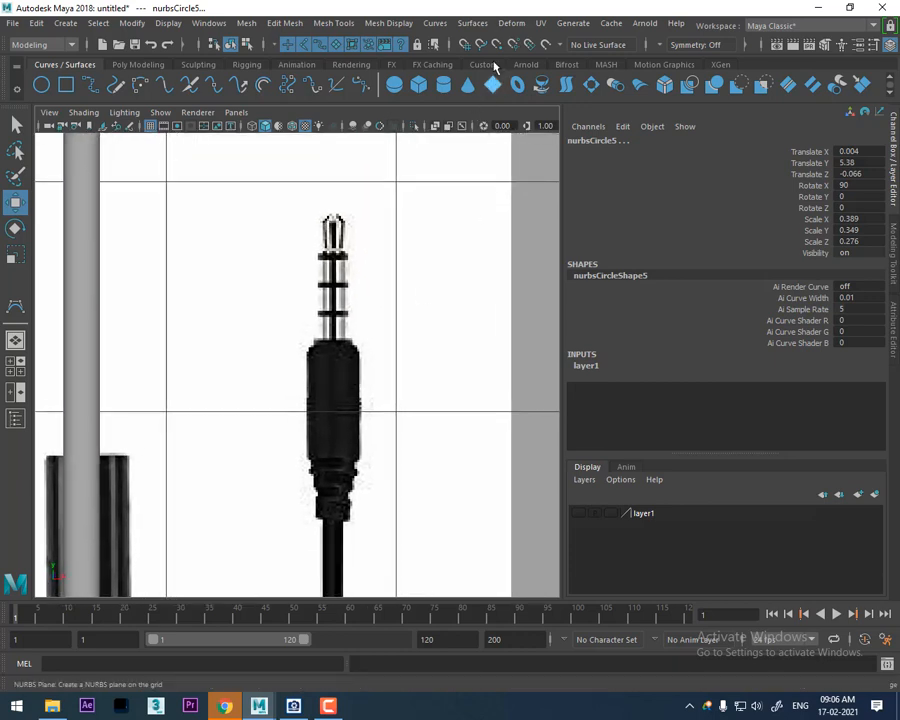
left_click(65, 22)
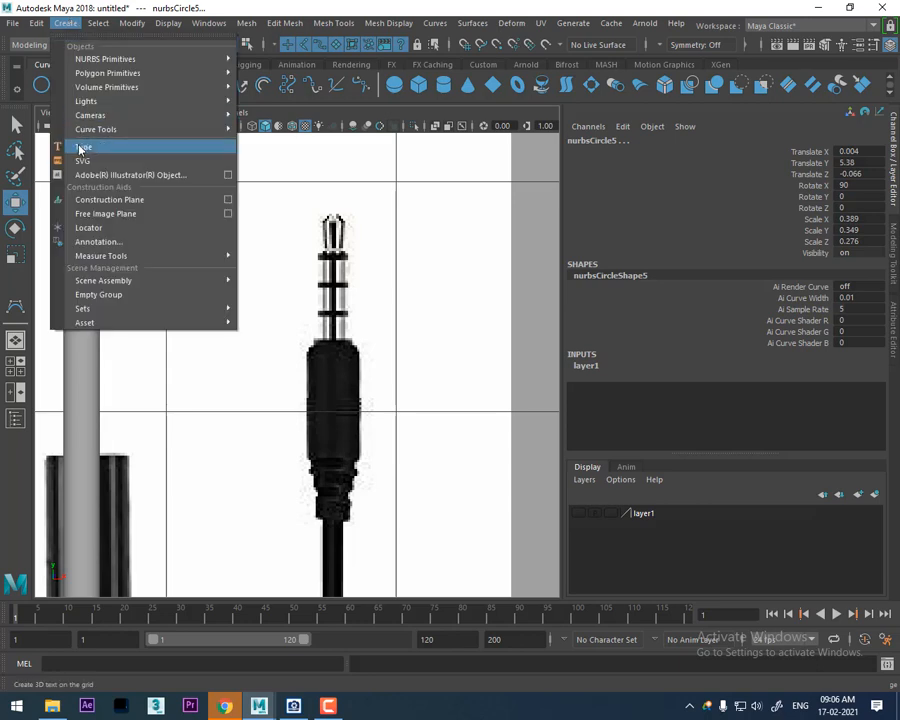
mouse_move(118, 130)
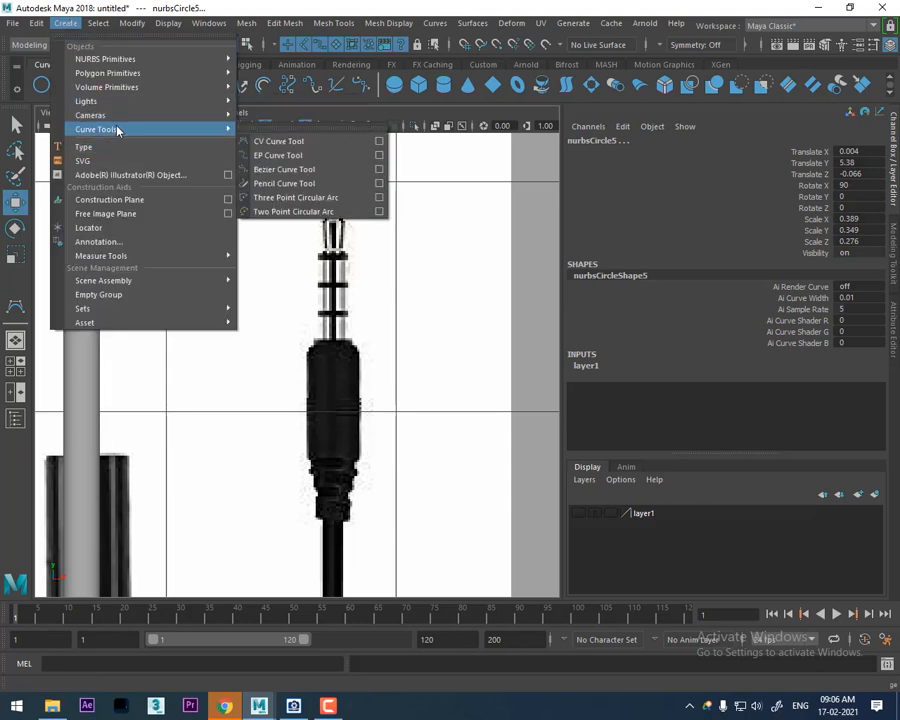
left_click(268, 155)
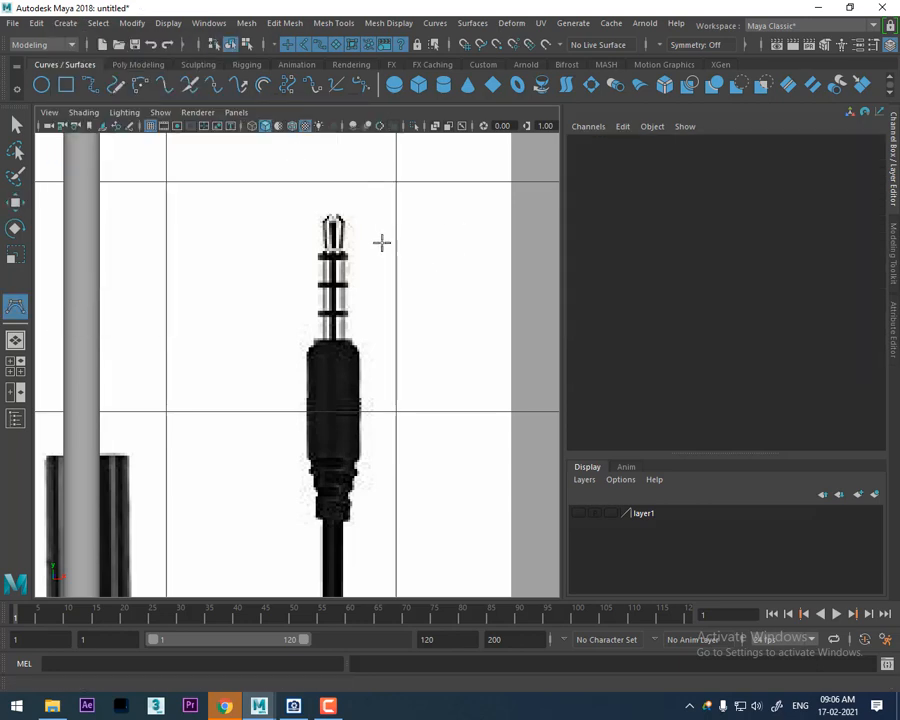
scroll(381, 241, "up", 8)
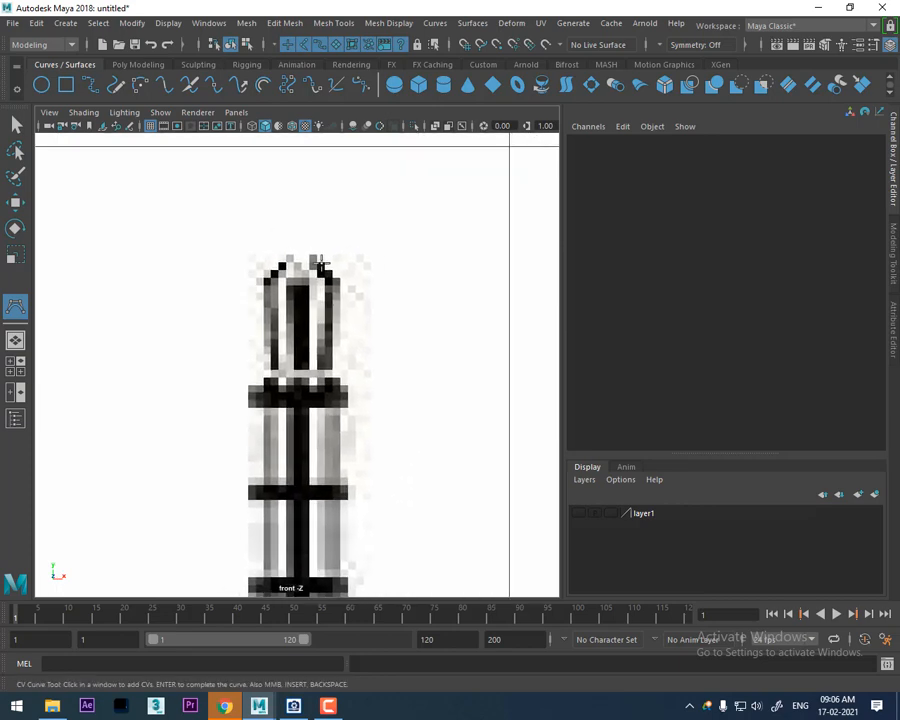
left_click(305, 250)
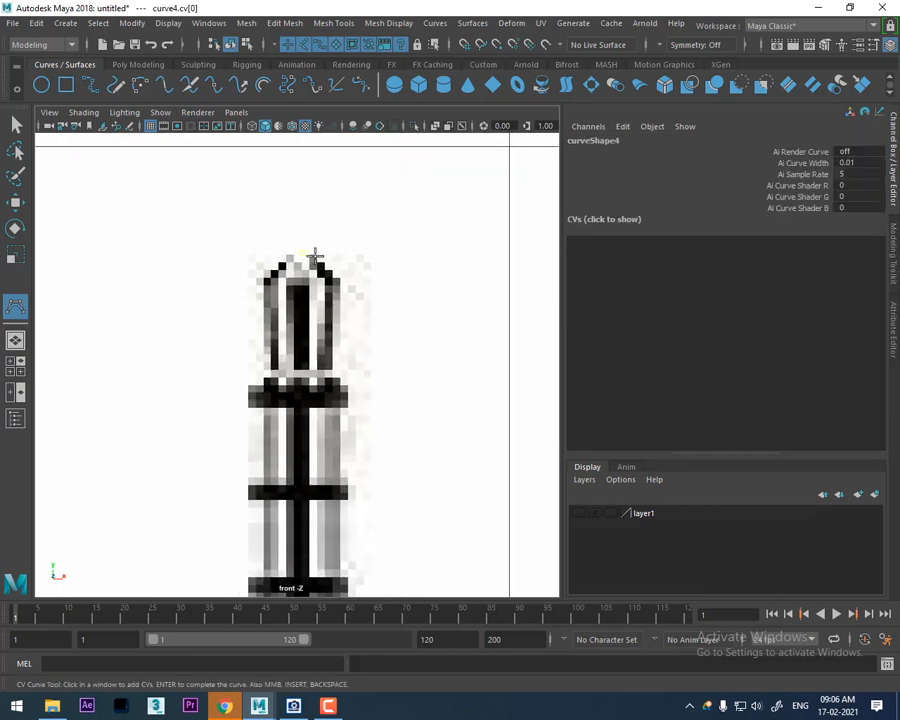
left_click(340, 271)
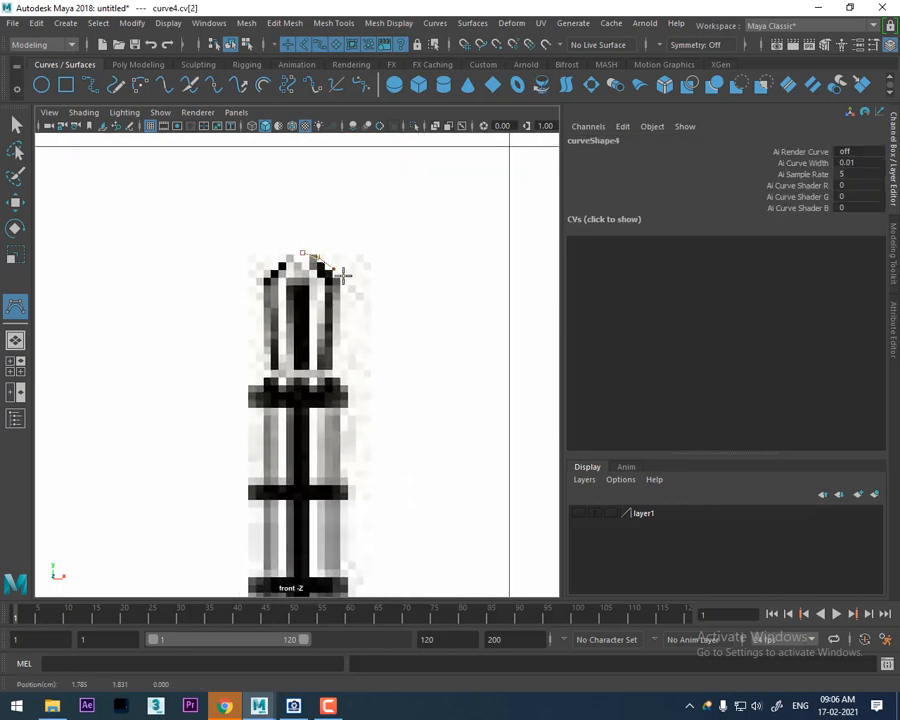
left_click(343, 279)
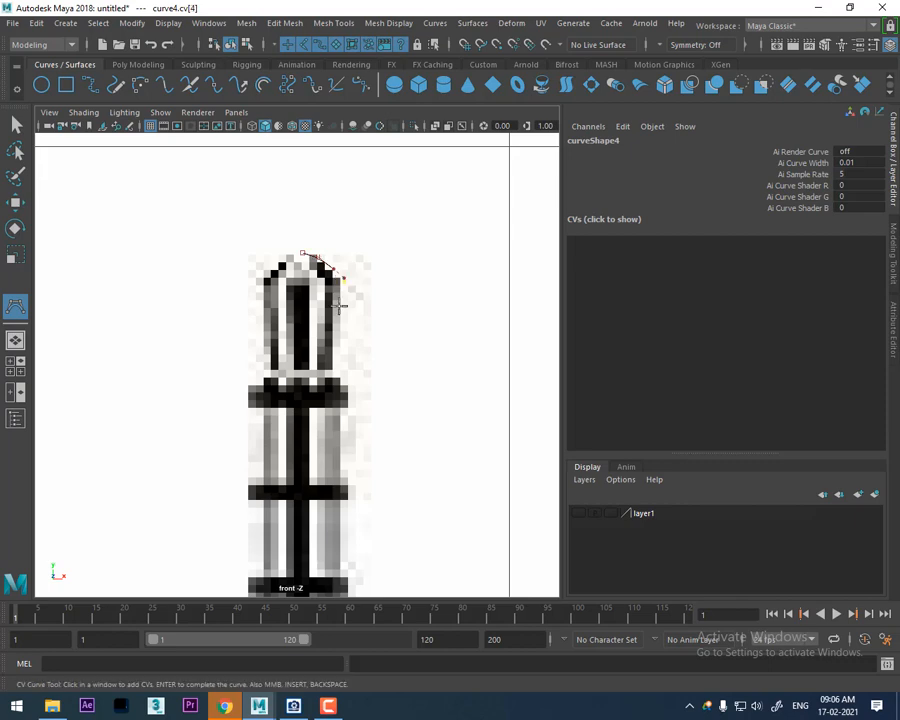
- Continue the curve down the straight side of the jack's tip and around the outside of the first black ring
left_click(343, 306)
left_click(343, 349)
left_click(344, 369)
left_click(351, 373)
left_click(350, 387)
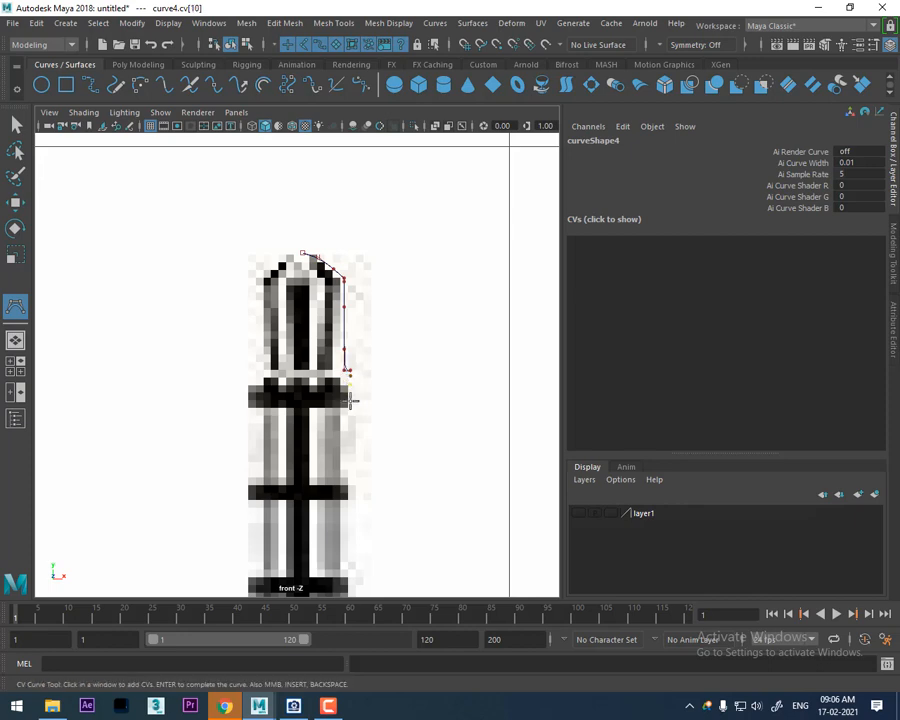
scroll(345, 380, "down", 5)
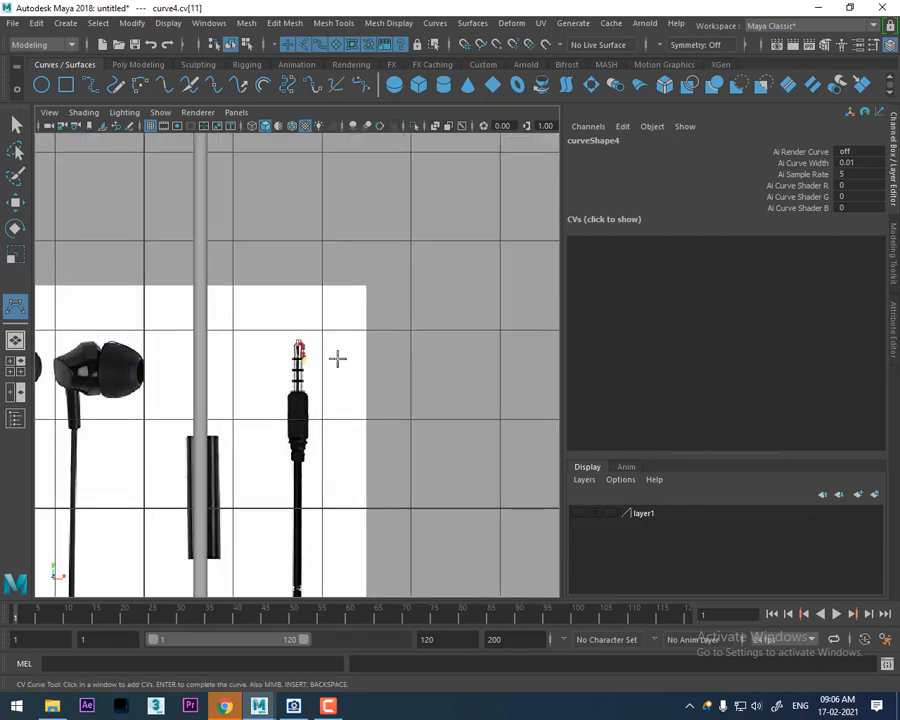
scroll(336, 356, "up", 5)
scroll(336, 342, "up", 3)
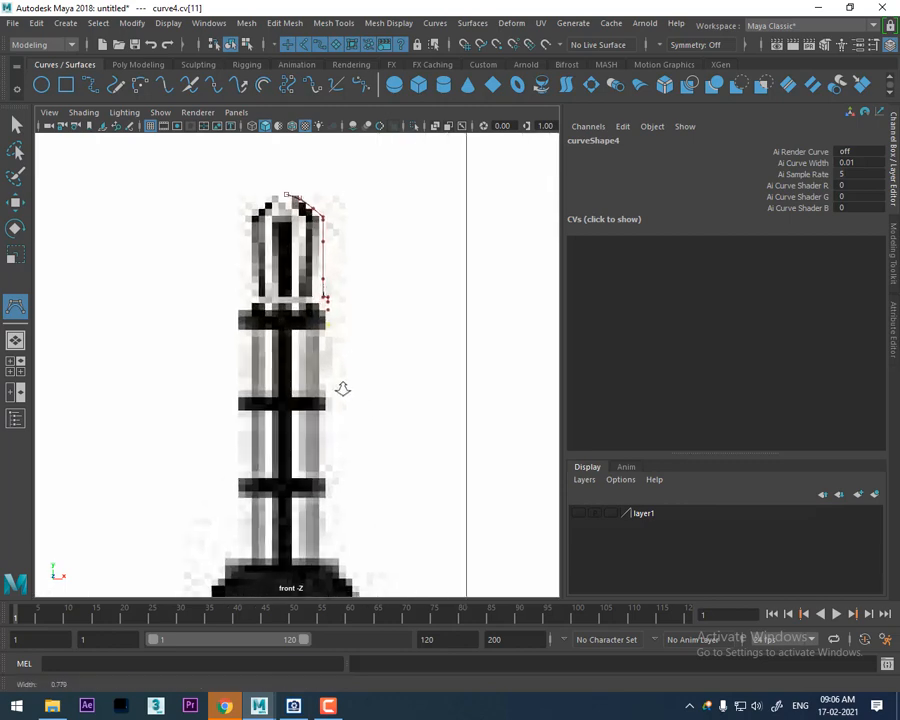
left_click(326, 325)
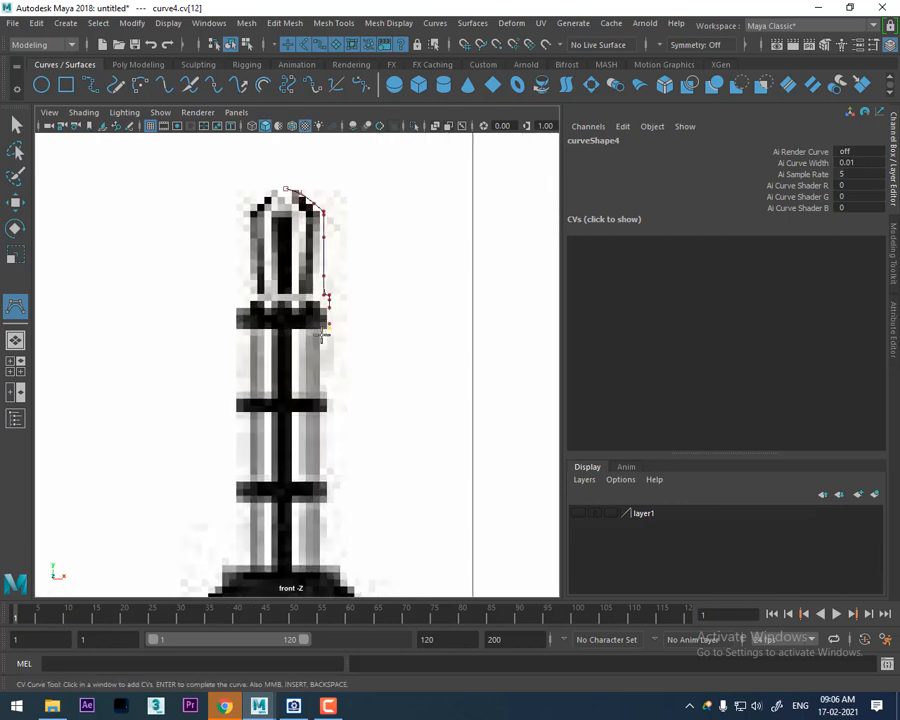
left_click(323, 328)
- Extend the curve down the first metal section, around the second black ring and back in to the section below
left_click(321, 398)
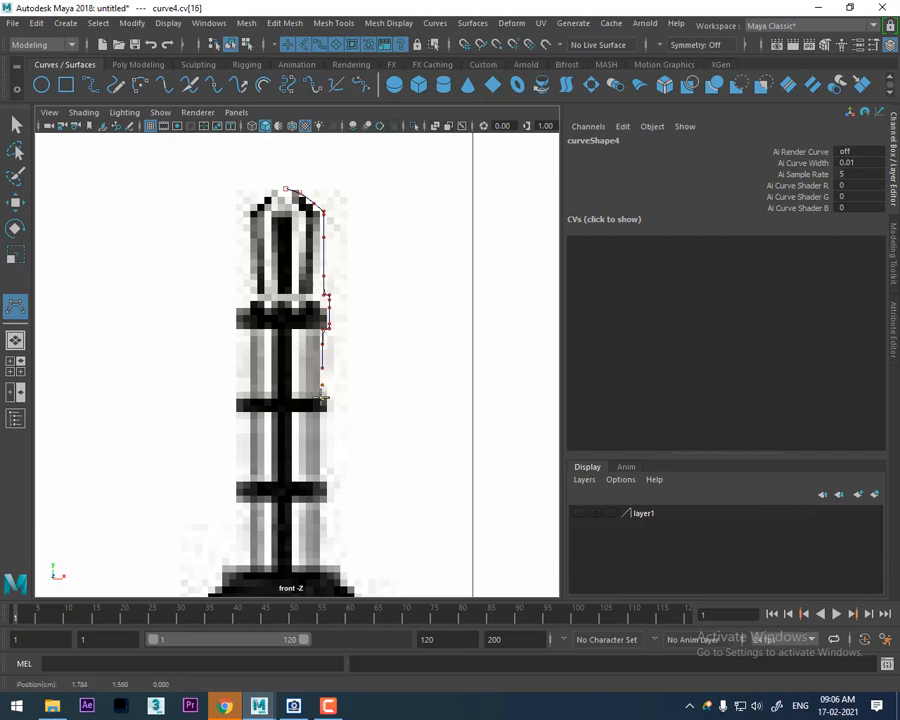
middle_click_drag(333, 380, 339, 306, "alt")
right_click_drag(339, 306, 390, 402, "alt")
left_click(345, 312)
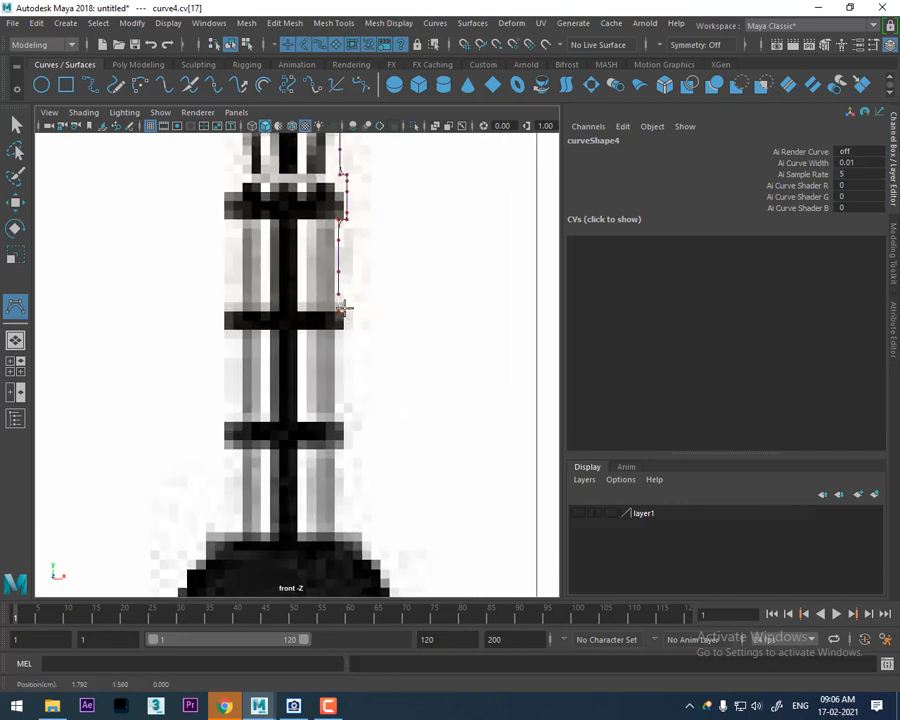
left_click(345, 321)
left_click(345, 330)
left_click(344, 336)
left_click(335, 338)
left_click(334, 364)
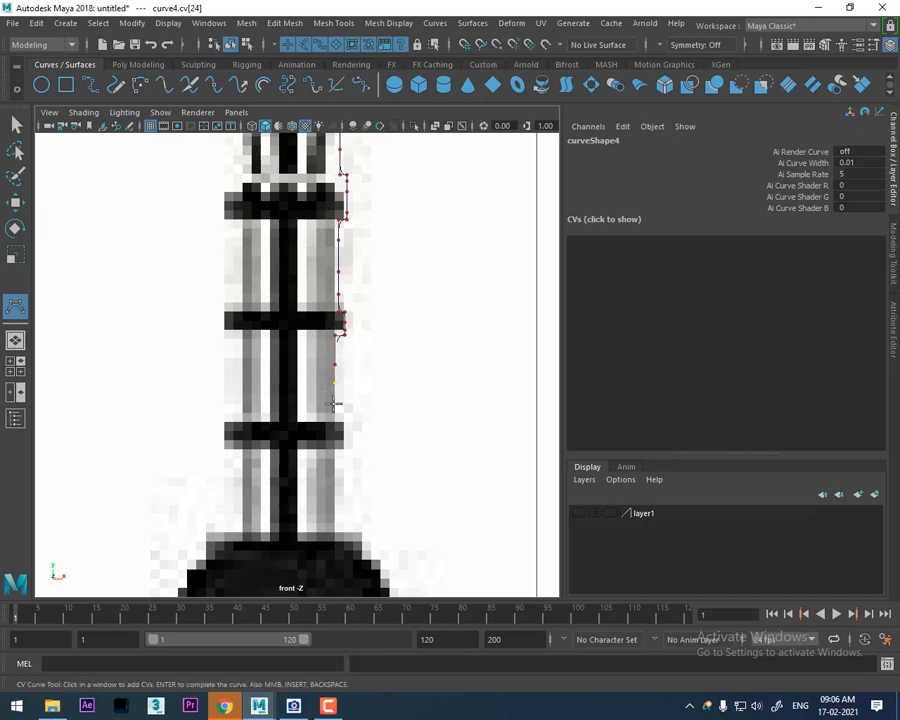
- Trace the curve around the third black ring and back in to the last metal section of the jack
left_click(334, 406)
left_click(335, 413)
left_click(349, 435)
left_click(347, 447)
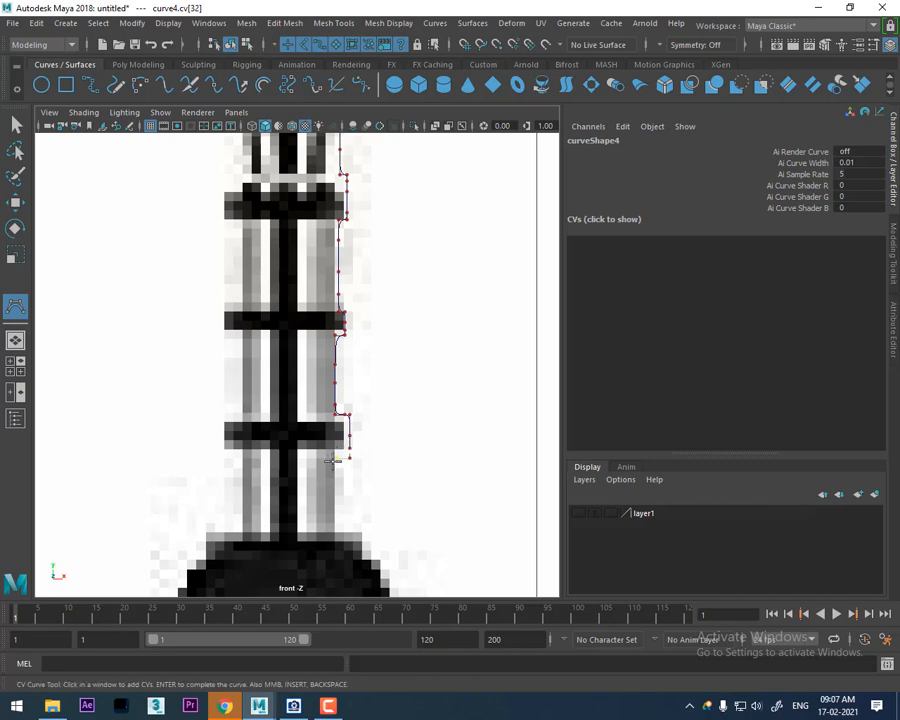
left_click(336, 461)
left_click(336, 486)
- Continue the curve to the base of the metal pin and out over the shoulder of the black housing in small steps
middle_click_drag(347, 527, 349, 325, "alt")
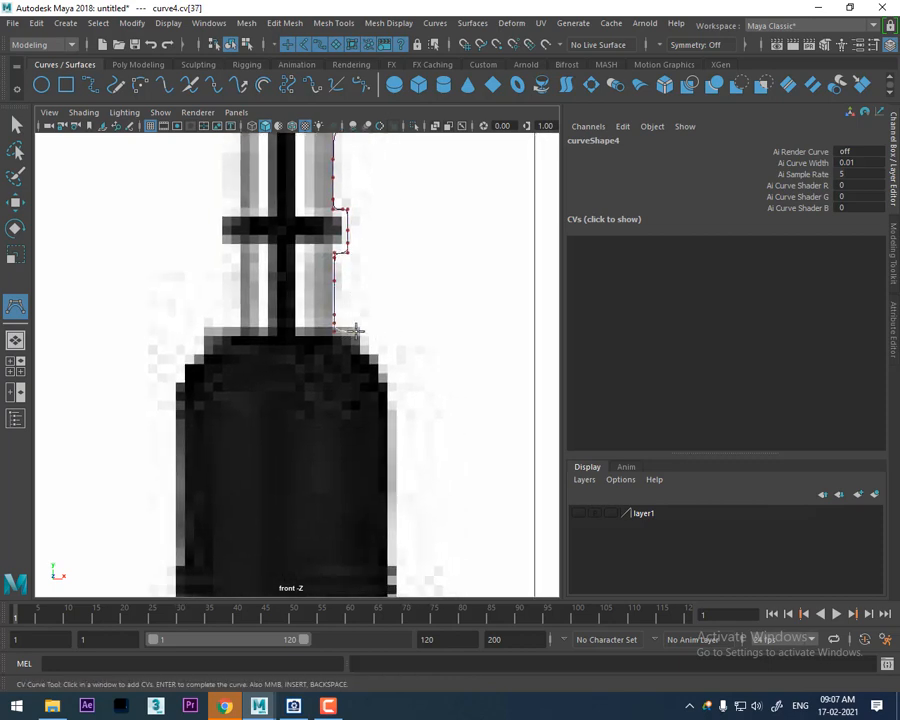
left_click(355, 330)
left_click(364, 331)
left_click(381, 347)
left_click(383, 362)
left_click(383, 376)
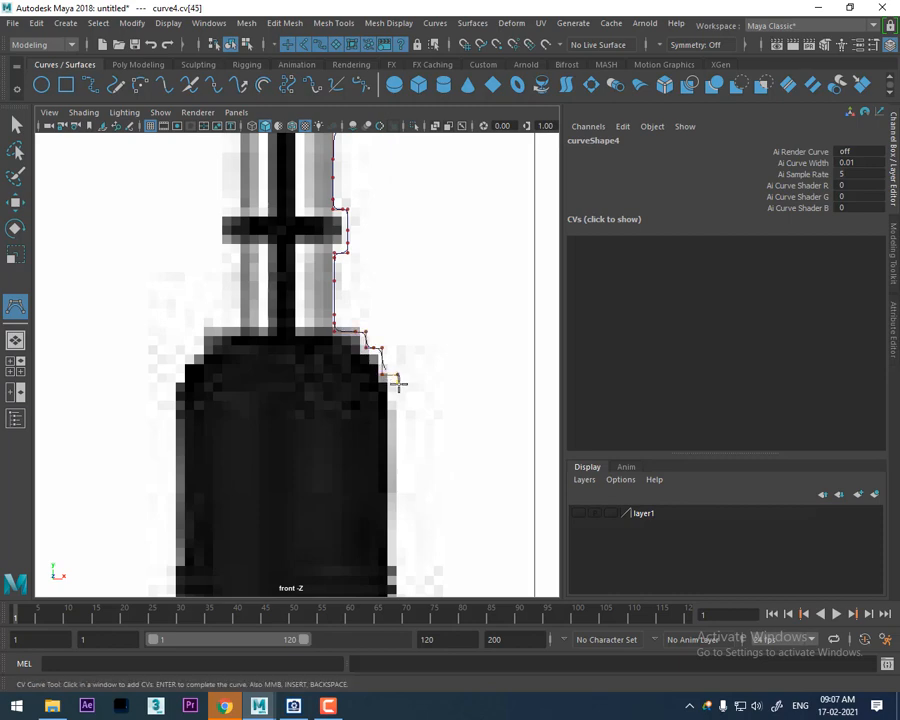
- Extend the curve down the straight upper side of the black housing to just above its grip ridges
scroll(354, 282, "down", 5)
scroll(348, 342, "up", 6)
mouse_move(348, 342)
middle_mouse_down("alt")
mouse_move(349, 371)
mouse_move(346, 326)
middle_mouse_up("alt")
scroll(346, 310, "up", 2)
left_click(333, 296)
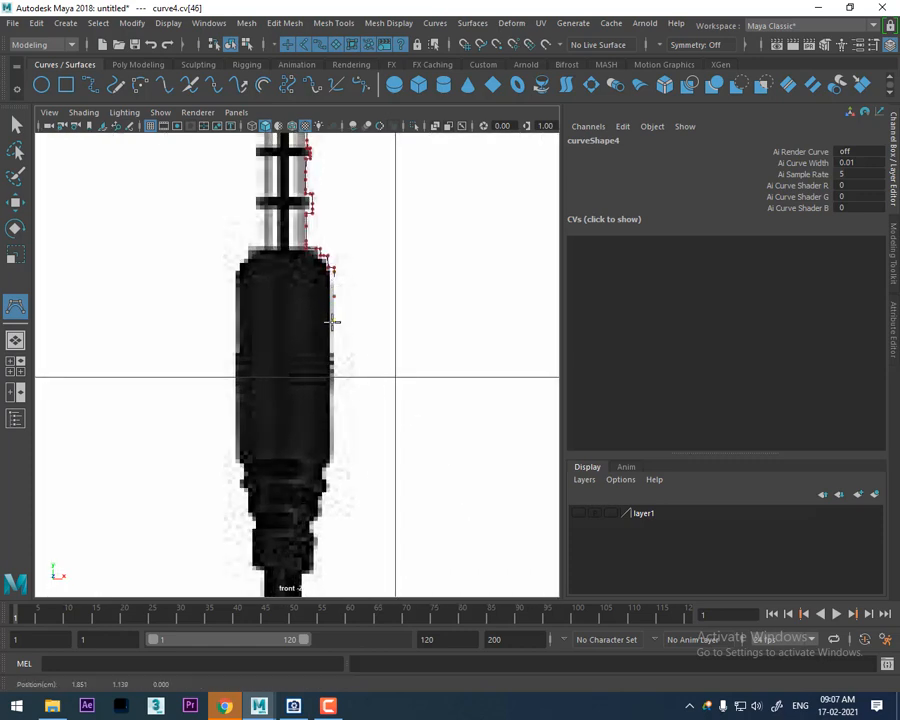
left_click(333, 328)
left_click(332, 354)
- Extend the jack's profile curve to the housing's grip ridges and trace it out and around the first ridge
right_click_drag(332, 334, 431, 431, "alt")
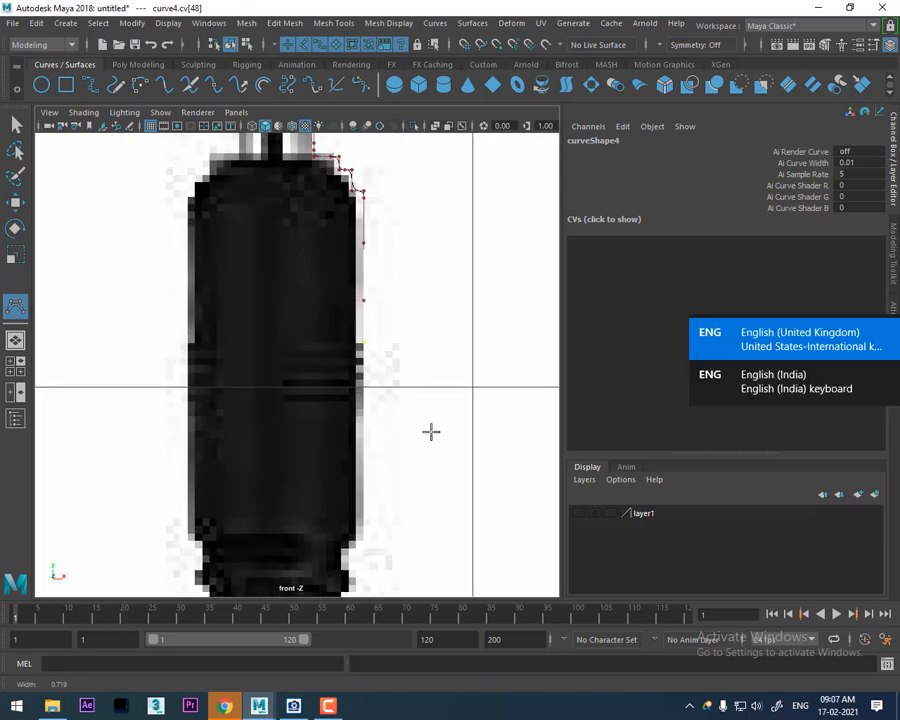
right_click_drag(380, 321, 452, 490, "alt")
left_click(400, 331)
left_click(410, 332)
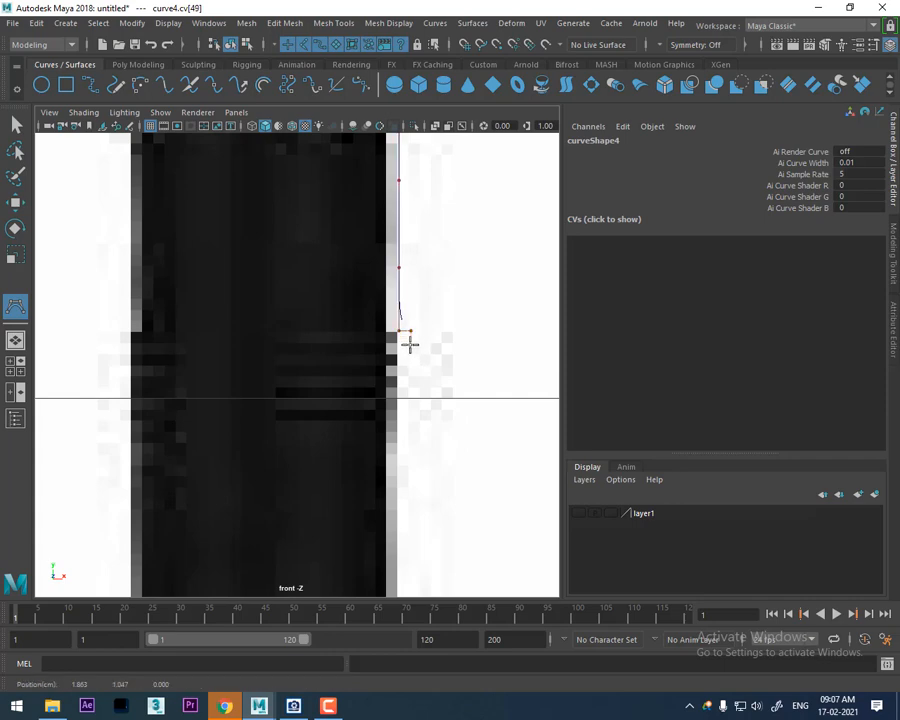
left_click(400, 344)
left_click(411, 345)
left_click(412, 348)
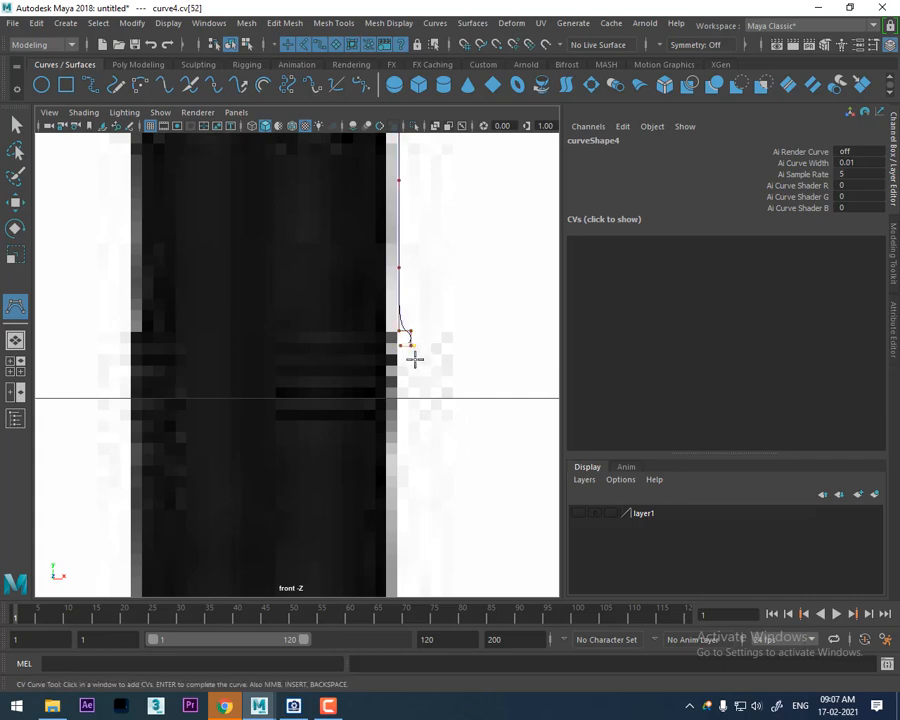
- Trace the curve around the remaining grip ridges and back in to the housing's straight side
left_click(401, 356)
left_click(418, 358)
left_click(416, 370)
left_click(404, 375)
left_click(407, 378)
left_click(415, 380)
left_click(401, 398)
- Extend the curve down the housing's straight lower side to its bottom corner and step it inwards
middle_click_drag(401, 413, 356, 213, "alt")
scroll(374, 293, "down", 7)
scroll(368, 291, "up", 2)
scroll(350, 250, "up", 2)
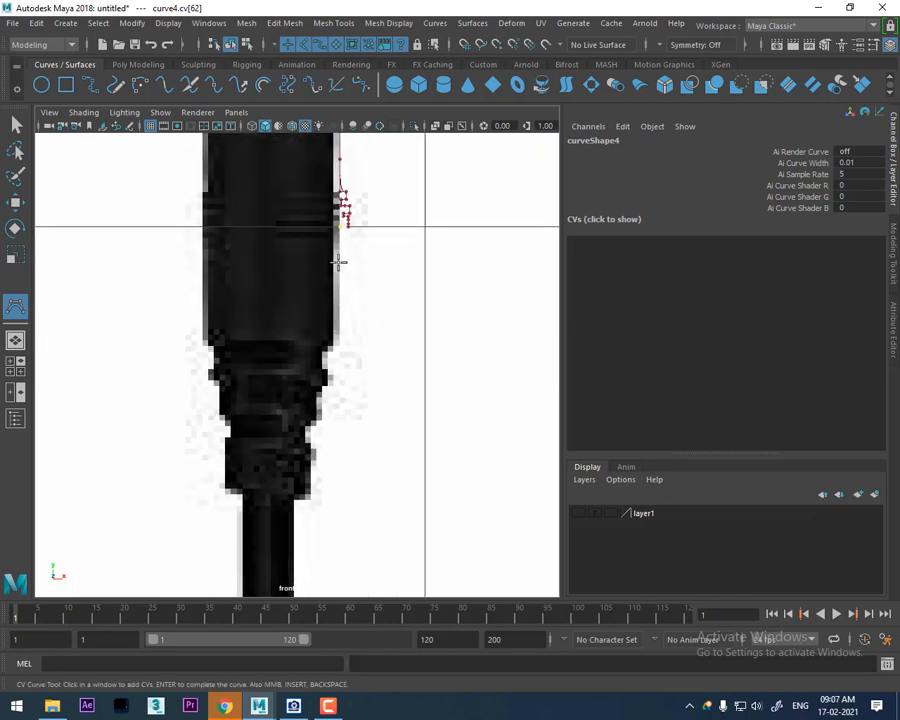
left_click(340, 337)
left_click(340, 349)
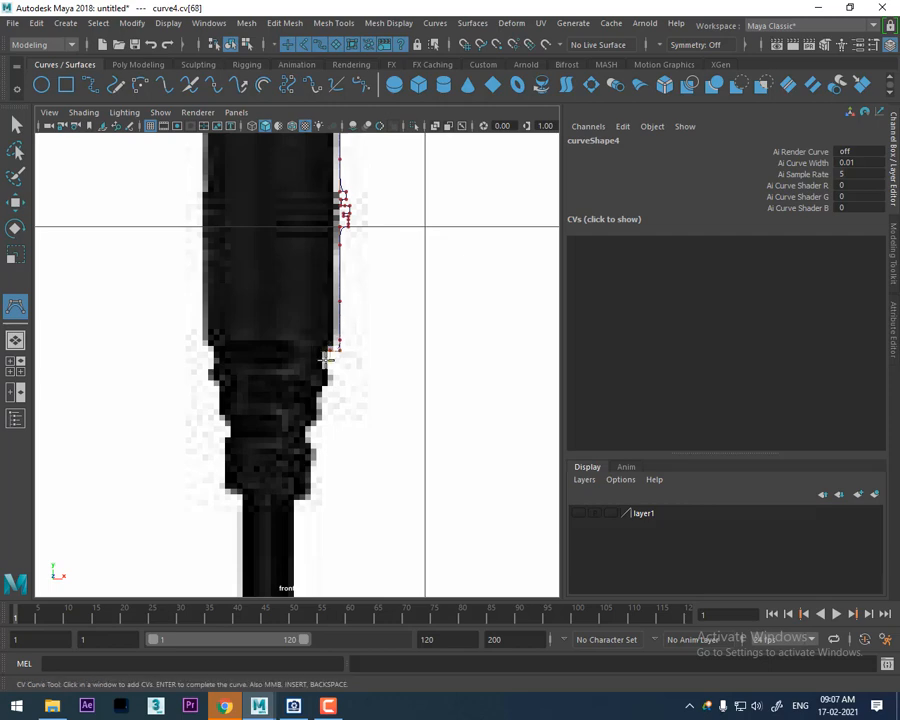
- Trace the curve down the first tapered step below the housing and in to the side of the second step
middle_click_drag(341, 407, 380, 374, "alt")
scroll(388, 392, "up", 2)
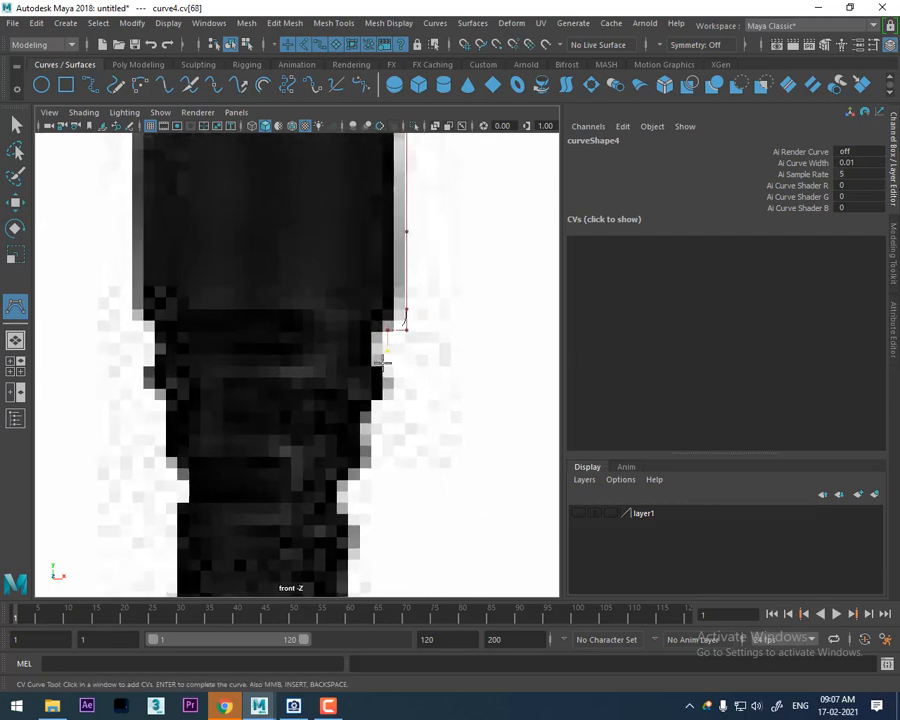
left_click(388, 361)
left_click(388, 379)
left_click(390, 394)
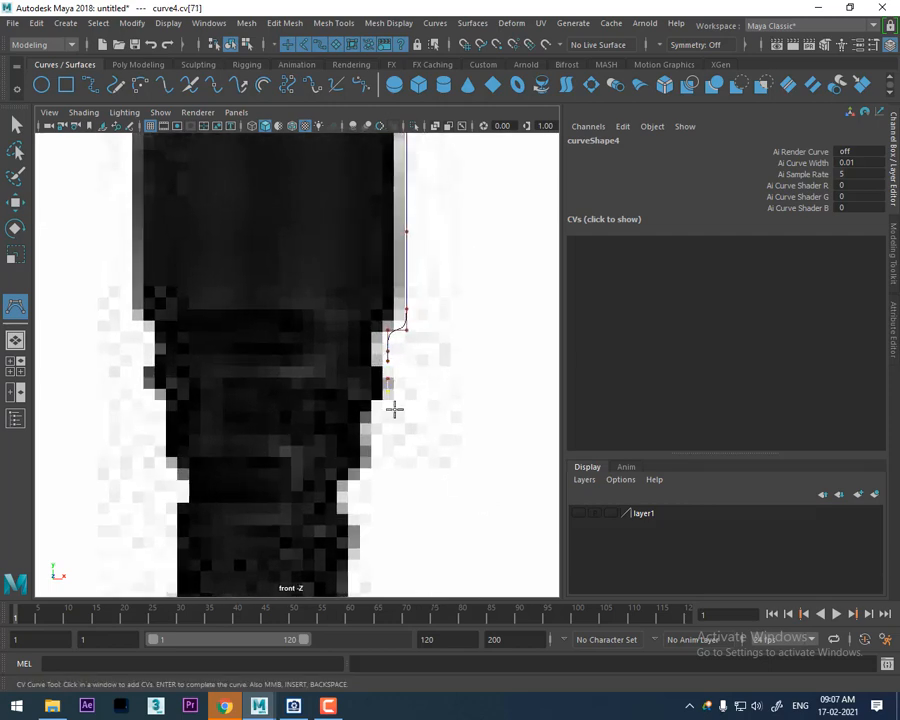
left_click(372, 405)
left_click(374, 421)
left_click(372, 434)
- Trace the curve in around the narrow neck below the second step and out towards the lower collar
left_click(362, 460)
left_click(357, 462)
left_click(338, 477)
left_click(338, 489)
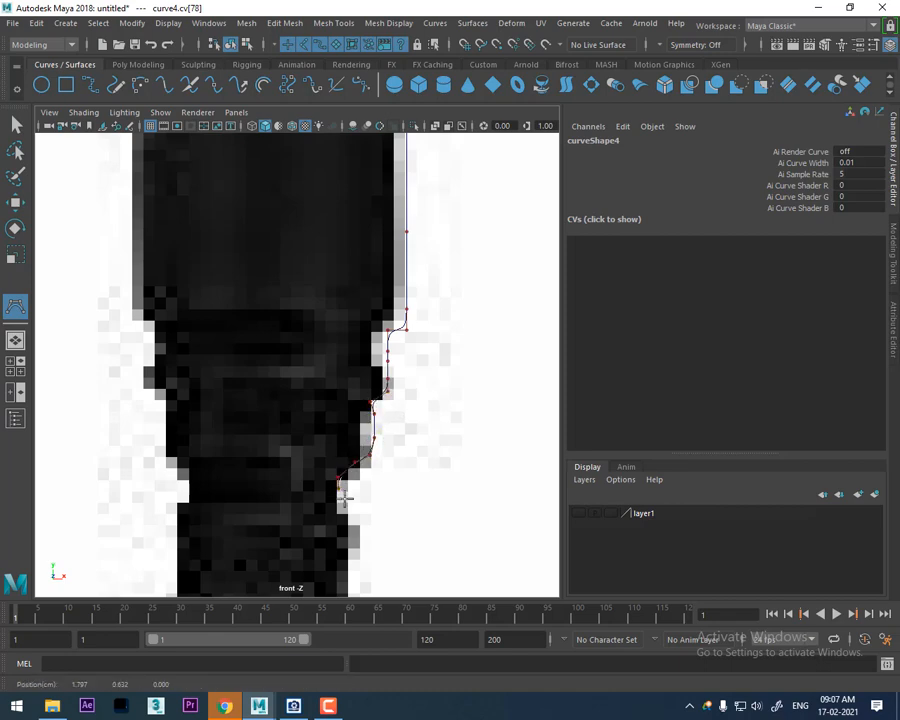
left_click(346, 502)
- Trace the curve around the bulge at the top of the lower collar and back in to its side
middle_click_drag(391, 382, 403, 344, "alt")
scroll(403, 344, "down", 5)
scroll(378, 410, "up", 8)
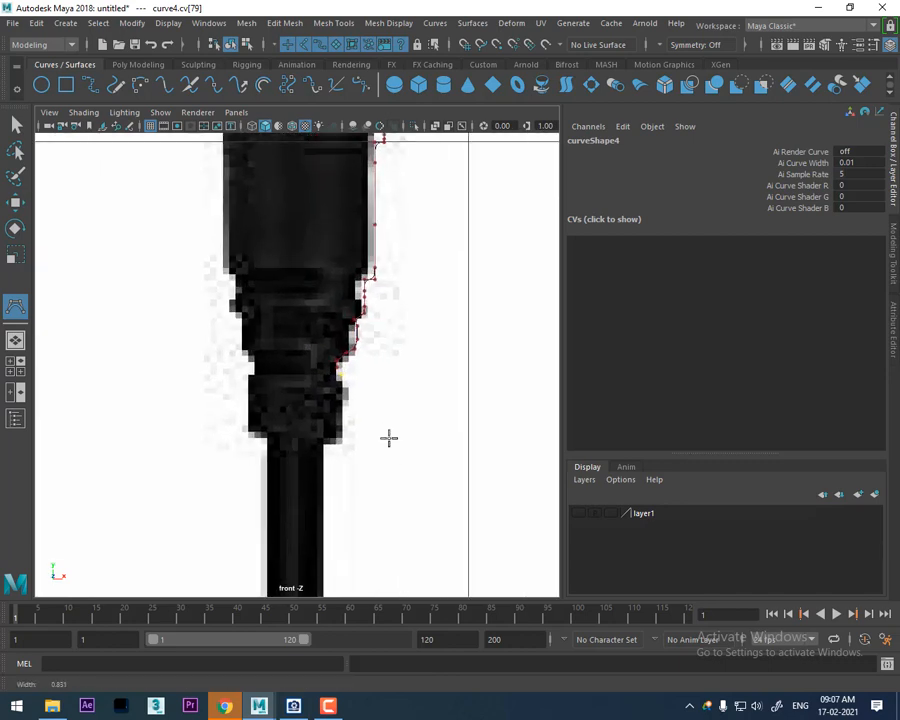
left_click(358, 373)
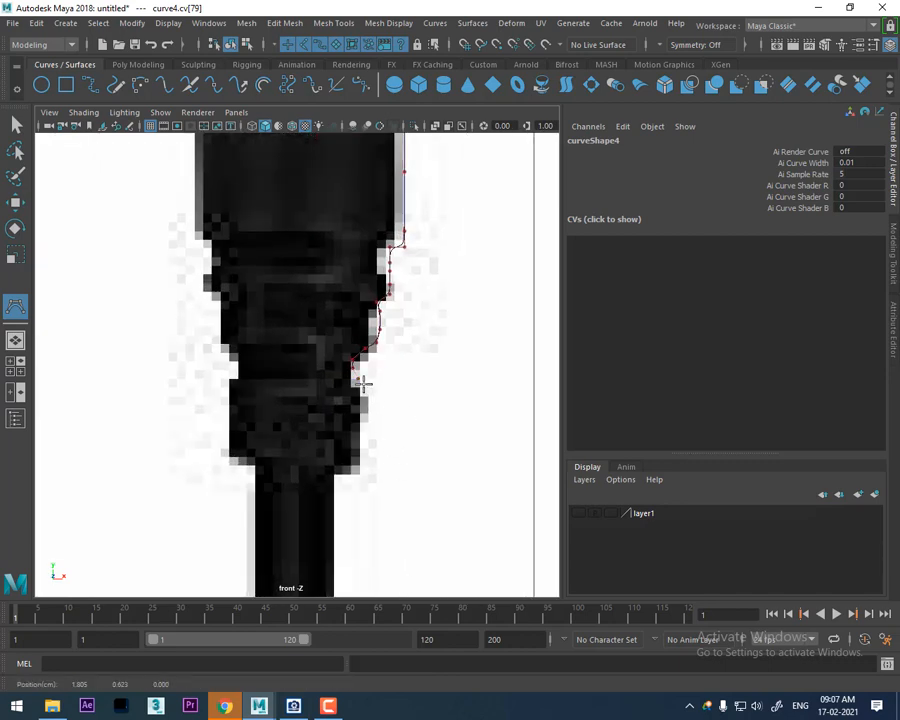
left_click(360, 383)
left_click(355, 394)
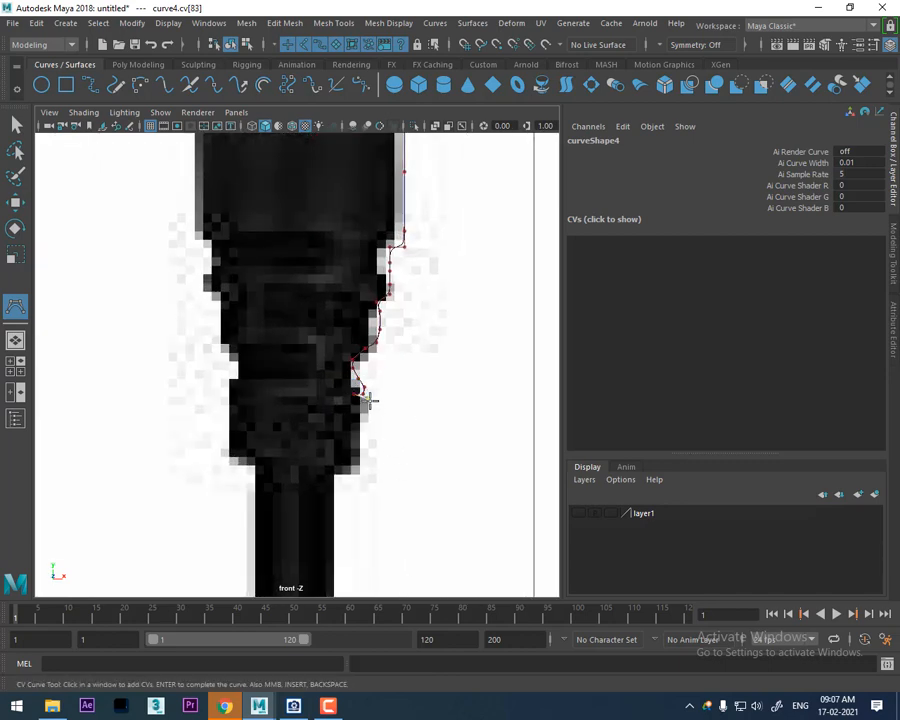
left_click(370, 409)
left_click(365, 420)
left_click(361, 420)
left_click(355, 415)
- Extend the curve down the collar's side and in along its base to the cable, and finish the curve
left_click(355, 432)
left_click(354, 452)
left_click(353, 470)
key("w")
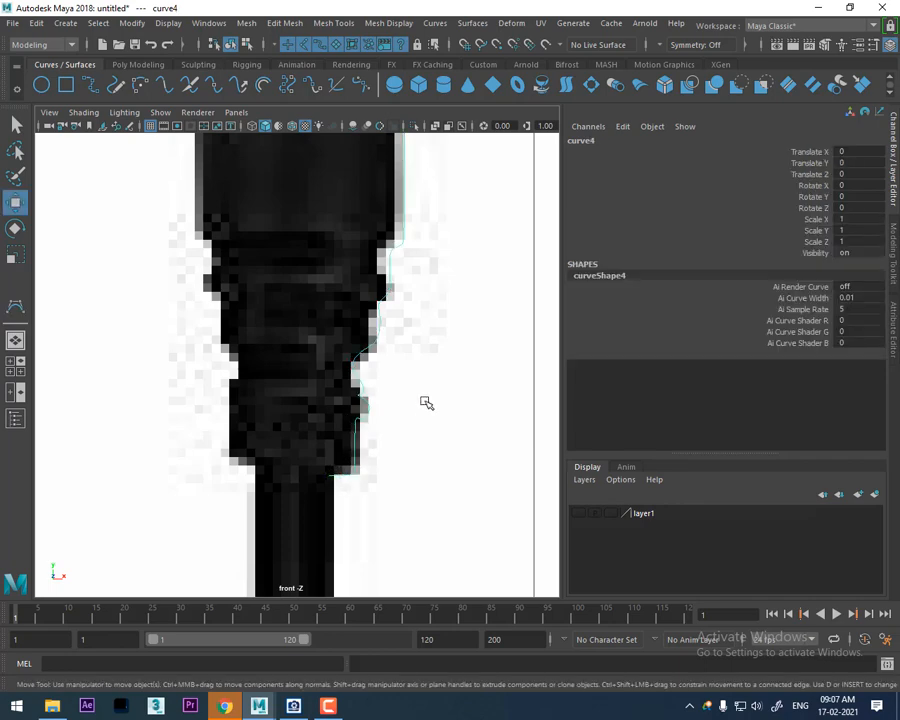
- Show the control vertices of the finished profile curve
right_click_drag(366, 369, 452, 474, "alt")
middle_click_drag(433, 417, 397, 387, "alt")
right_click(395, 381)
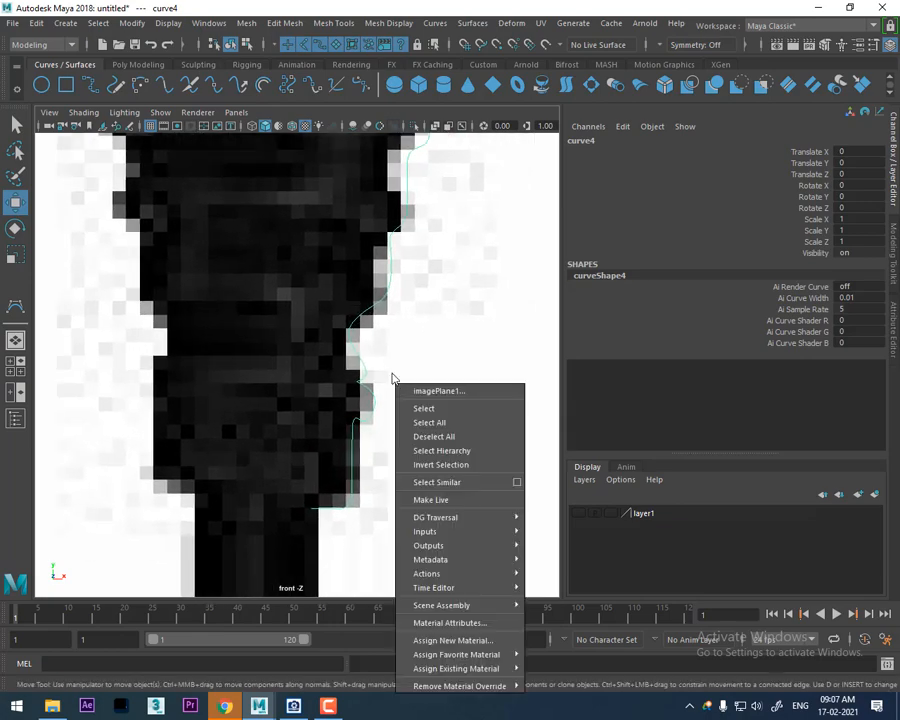
right_click_drag(371, 332, 428, 420, "alt")
right_click_drag(514, 326, 482, 260)
right_click_drag(289, 388, 396, 470, "alt")
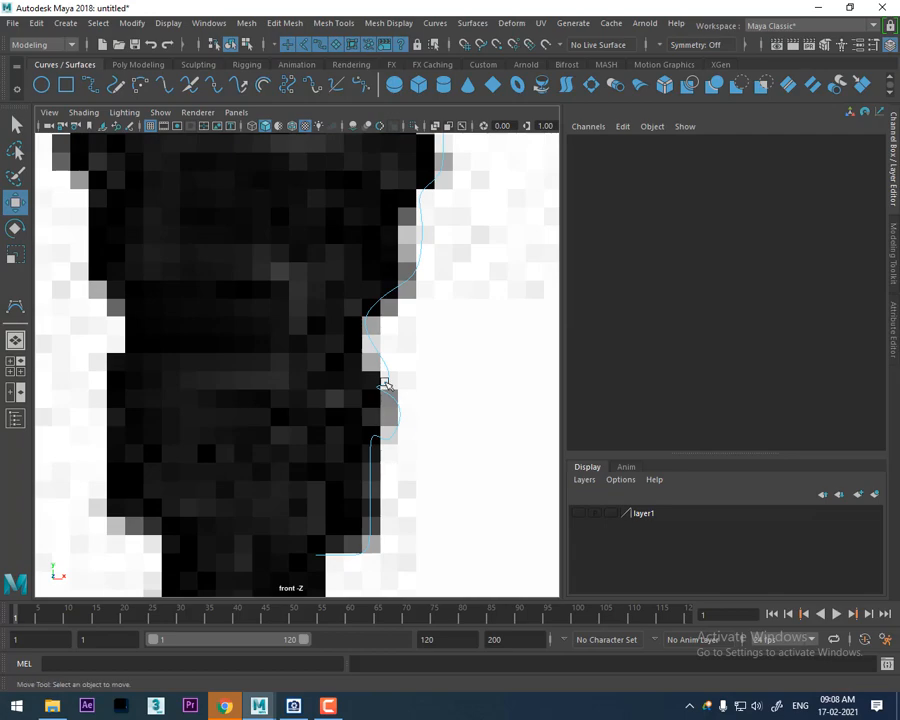
left_click(373, 390)
scroll(408, 346, "down", 5)
right_click_drag(451, 294, 327, 312)
right_click_drag(378, 444, 410, 506, "alt")
- Select the two control vertices at the kink in the curve beside the lower collar
middle_click_drag(272, 476, 380, 408, "alt")
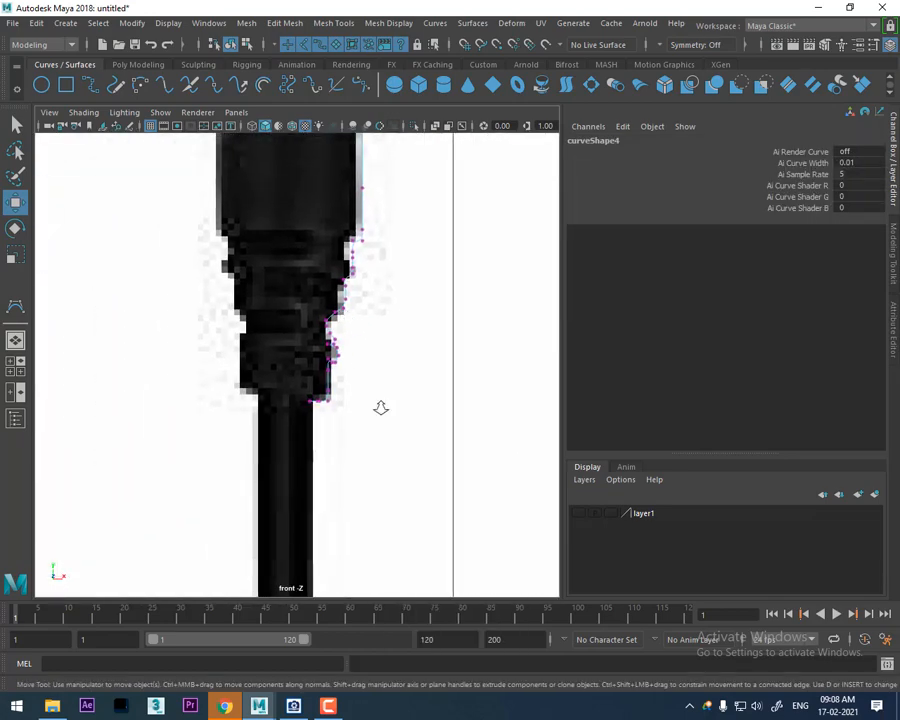
right_click_drag(380, 408, 424, 445, "alt")
right_click_drag(400, 358, 441, 311, "alt")
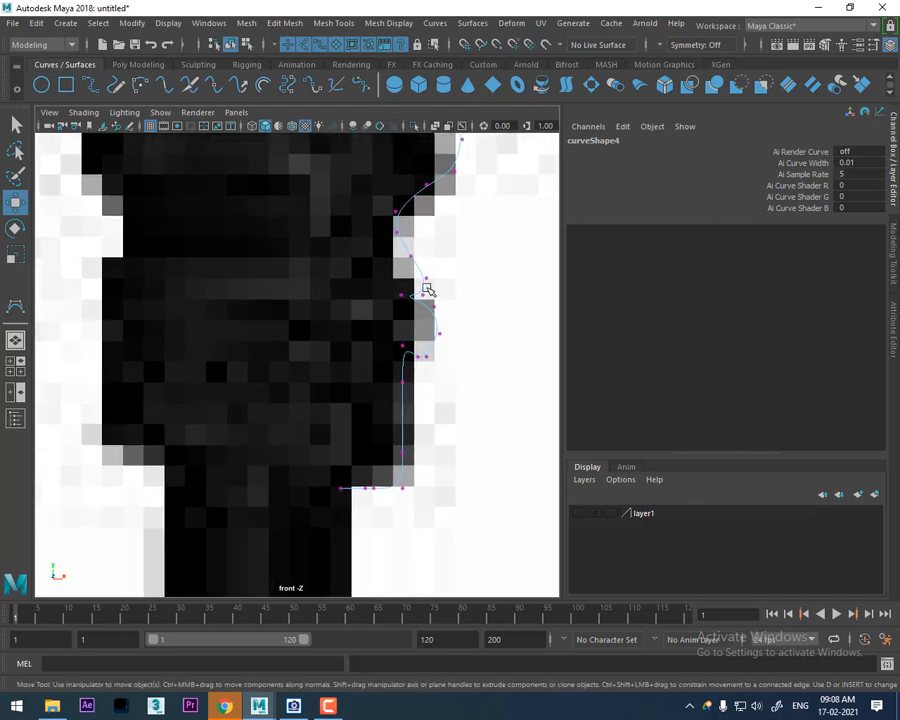
mouse_move(416, 302)
left_mouse_down()
mouse_move(434, 271)
mouse_move(425, 280)
left_mouse_up()
right_click_drag(428, 297, 364, 296, "alt")
middle_click_drag(362, 293, 376, 410, "alt")
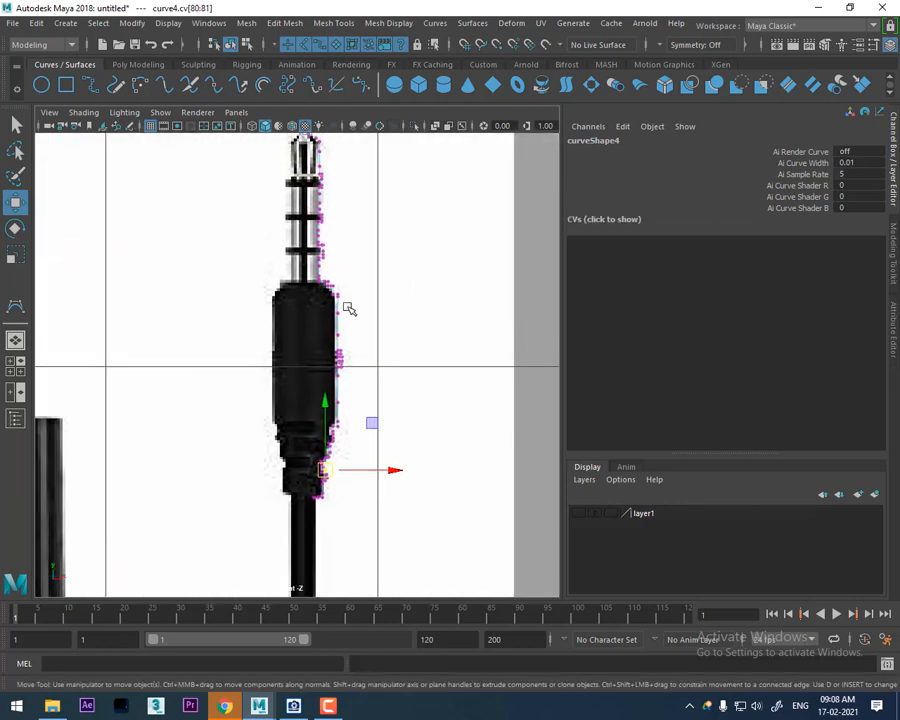
- Return to object mode, select the whole profile curve and hide all unselected objects
right_click_drag(348, 308, 349, 396, "alt")
middle_click_drag(348, 398, 353, 506, "alt")
right_click_drag(330, 263, 480, 291)
left_click(480, 291)
left_click(318, 379)
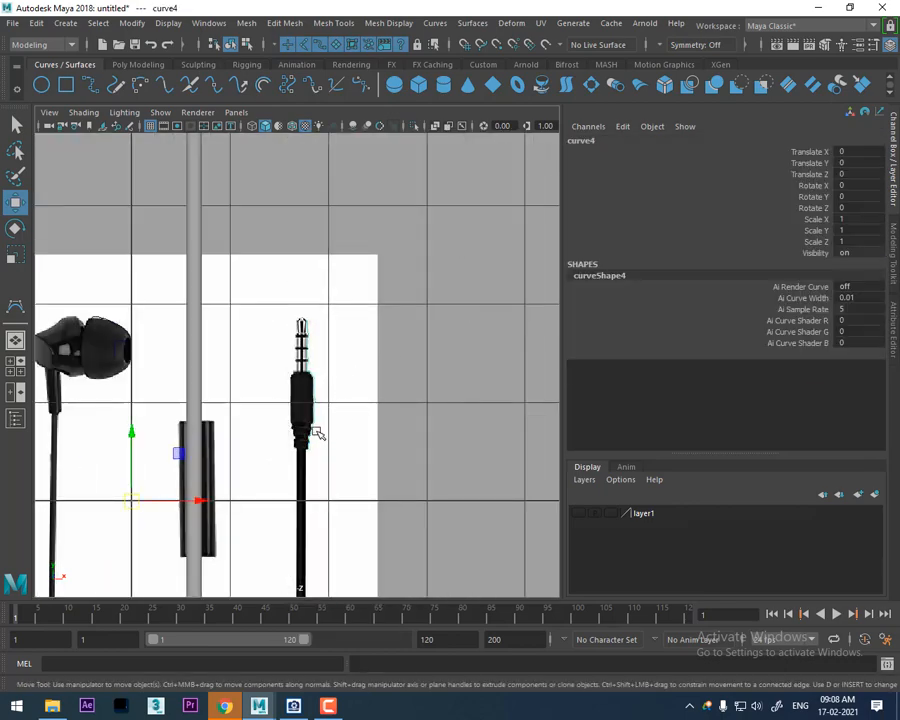
right_click_drag(333, 272, 291, 305, "alt")
middle_click_drag(291, 305, 298, 341, "alt")
right_click_drag(298, 341, 359, 301, "alt")
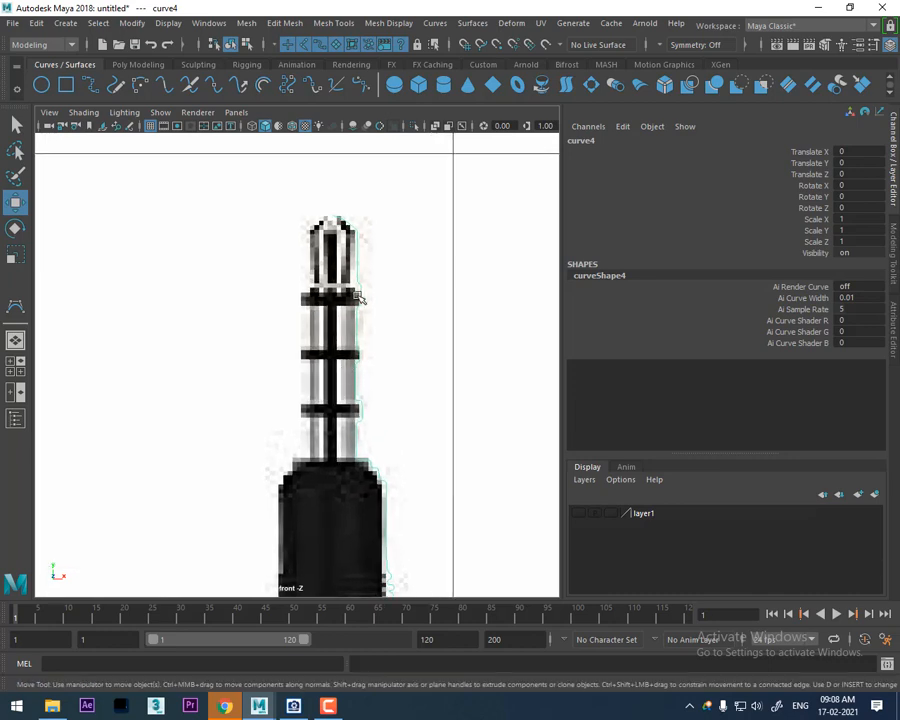
middle_click_drag(359, 306, 370, 337, "alt")
key("ctrl+shift+h")
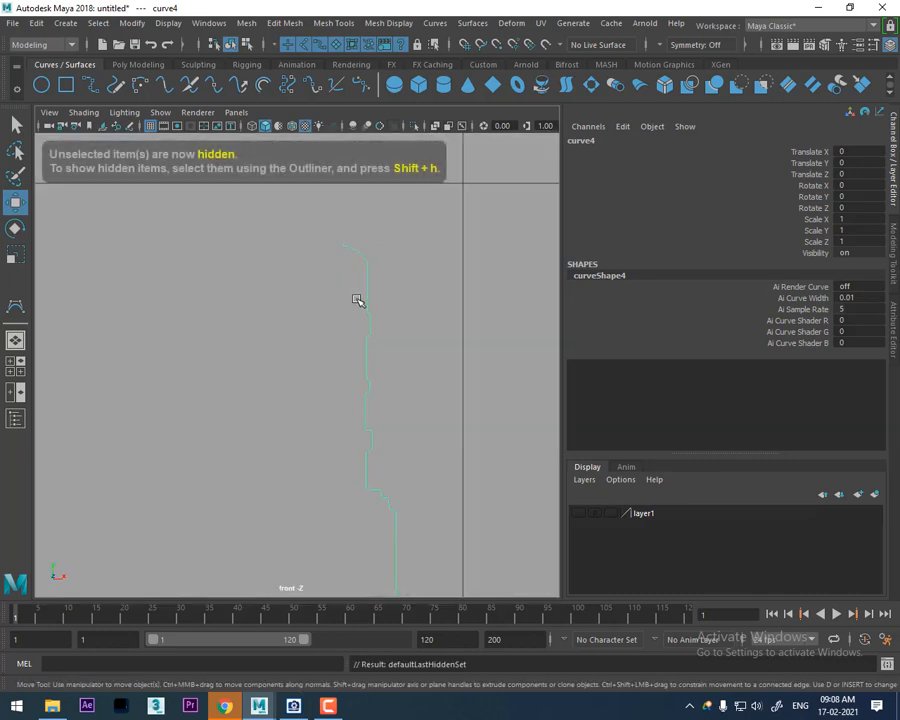
- Move the profile curve's pivot onto the curve's upper end point at the jack's tip
key("d")
middle_click_drag(354, 252, 343, 246)
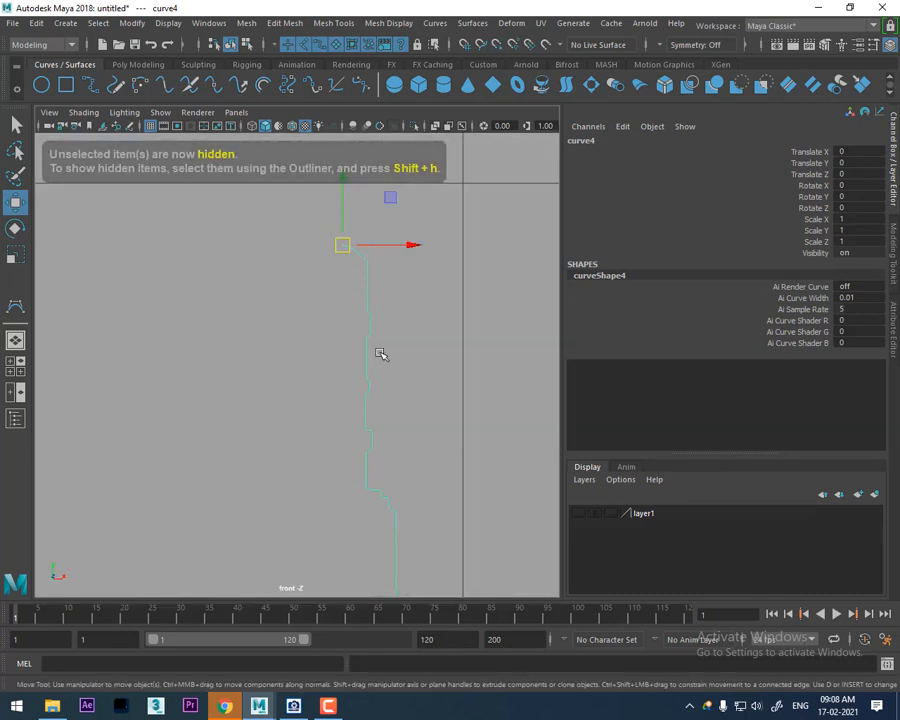
right_click_drag(382, 355, 368, 410, "alt")
- Try to revolve the profile curve about the X axis
left_click(473, 23)
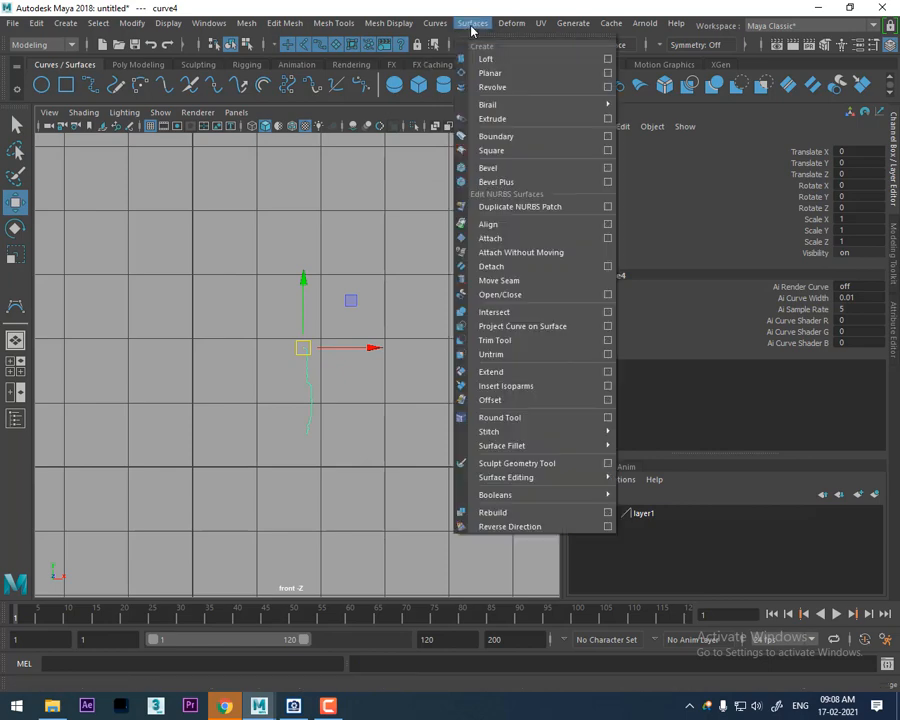
left_click(495, 88)
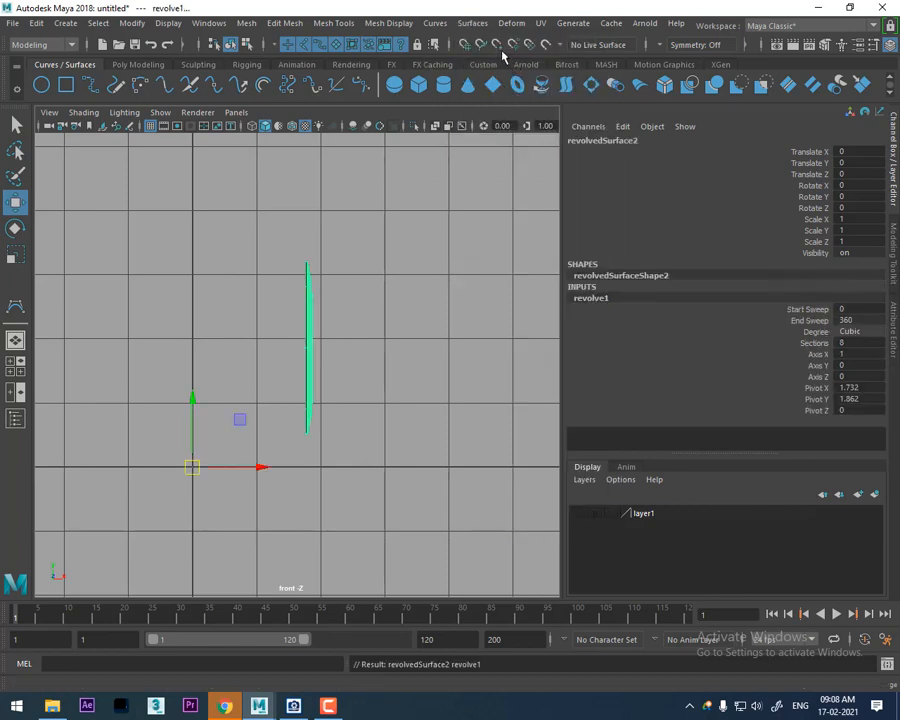
key("ctrl+z")
- Reset the Revolve options to their defaults and revolve the profile curve about the Y axis as a full 360-degree NURBS surface
left_click(474, 23)
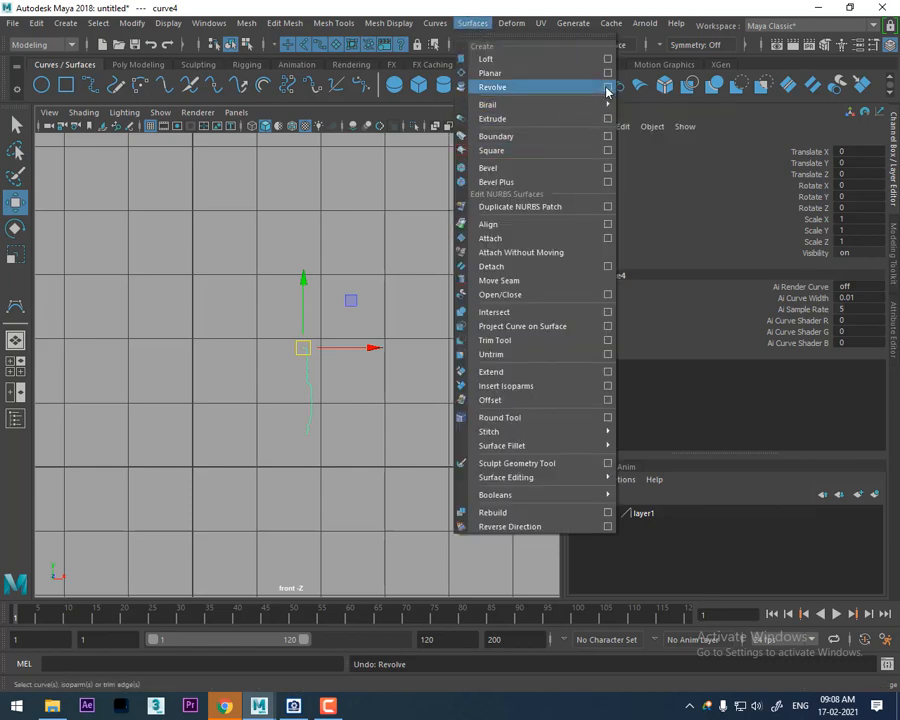
left_click(606, 88)
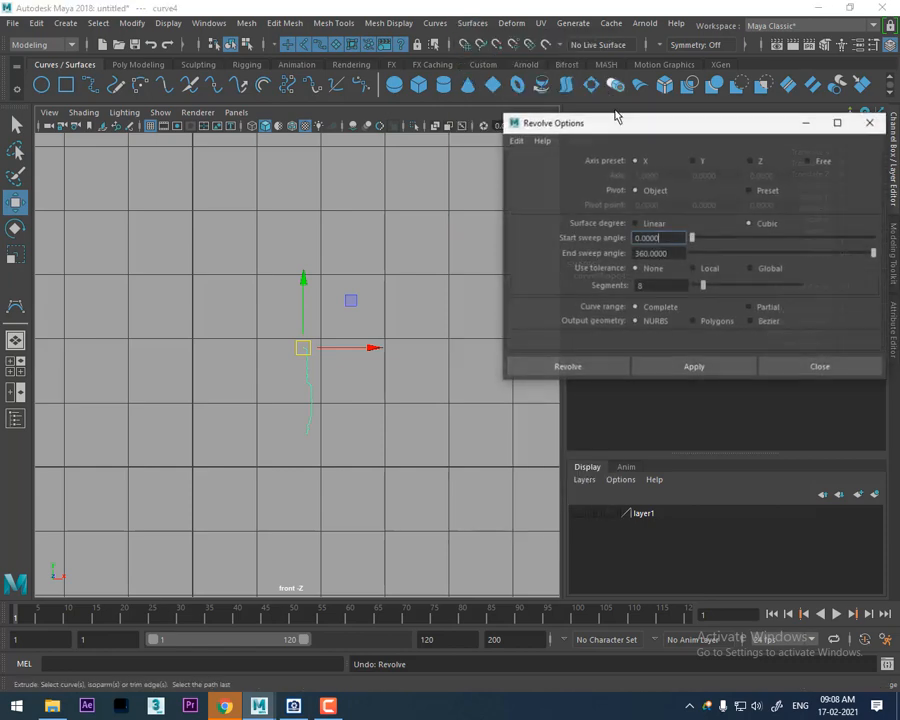
left_click(516, 141)
left_click(532, 170)
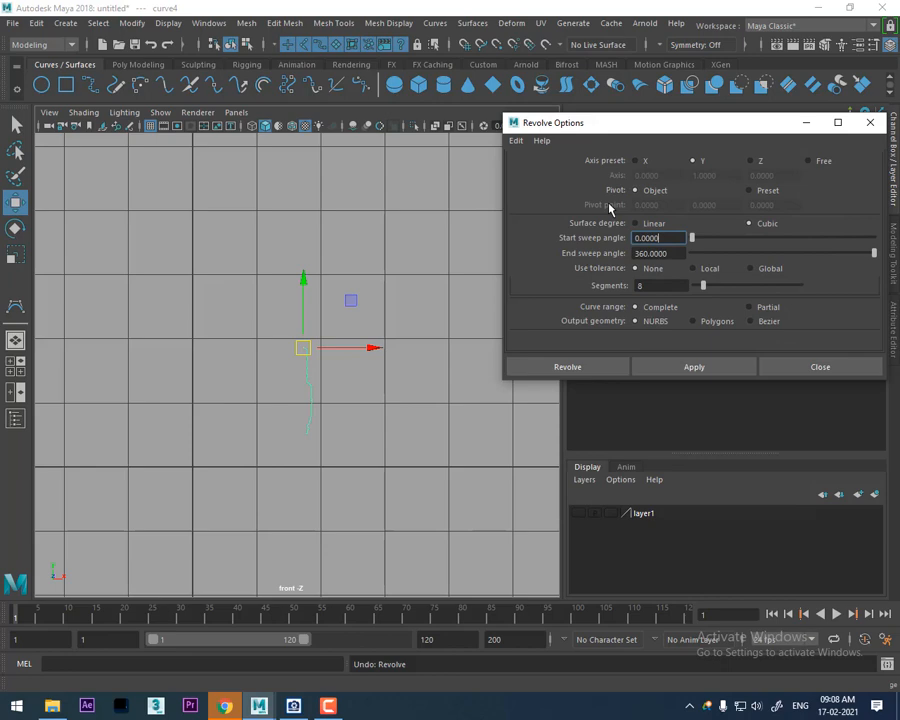
left_click(698, 368)
scroll(432, 390, "up", 10)
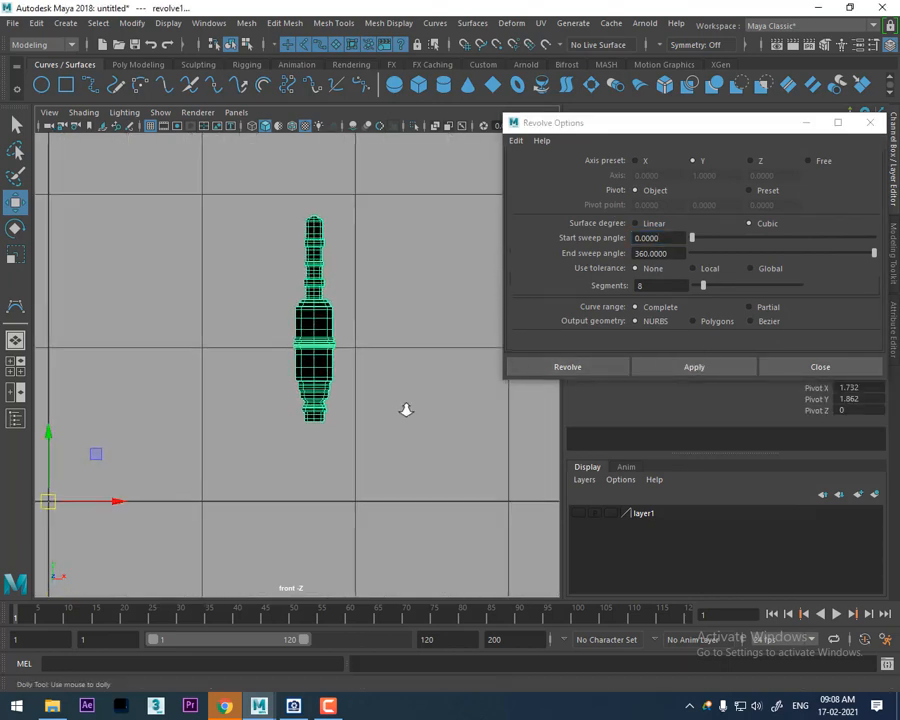
- Reverse the surface direction of the revolved jack and close the Revolve options
left_click(361, 374)
left_click(334, 366)
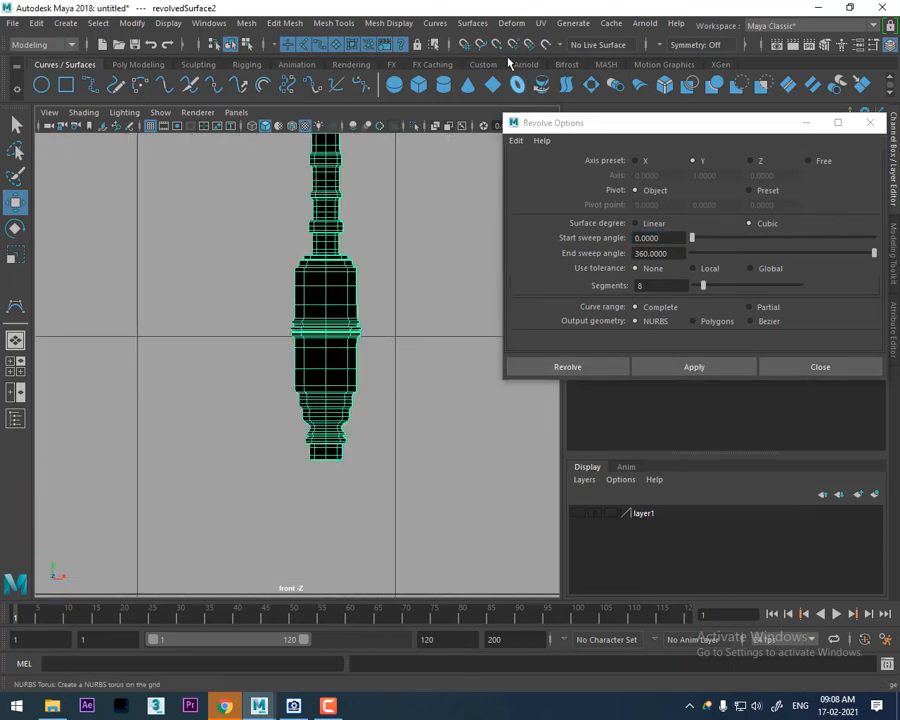
left_click(477, 24)
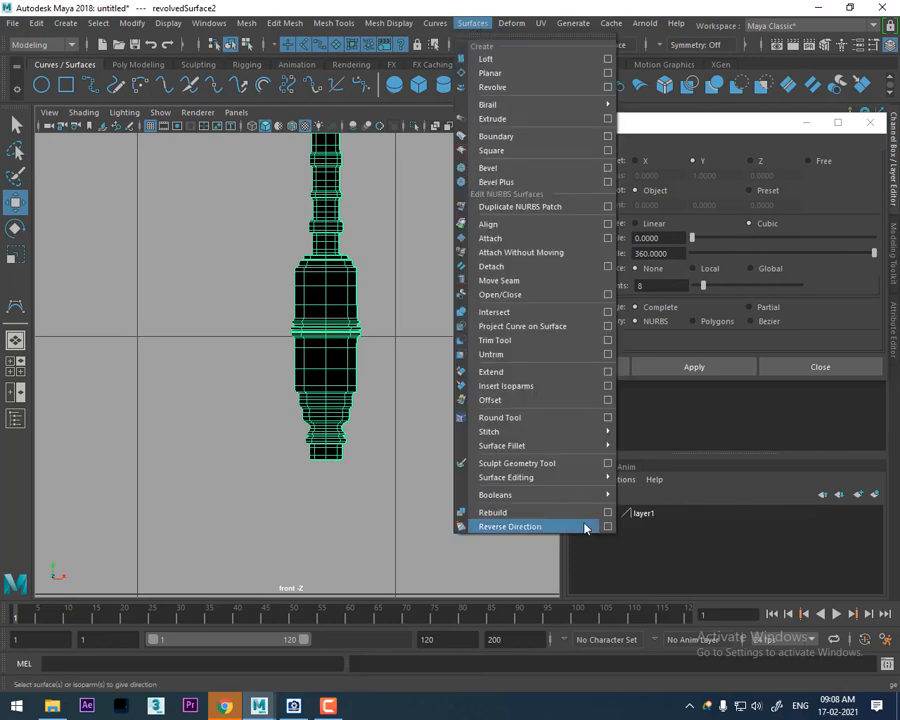
left_click(552, 527)
left_click(467, 486)
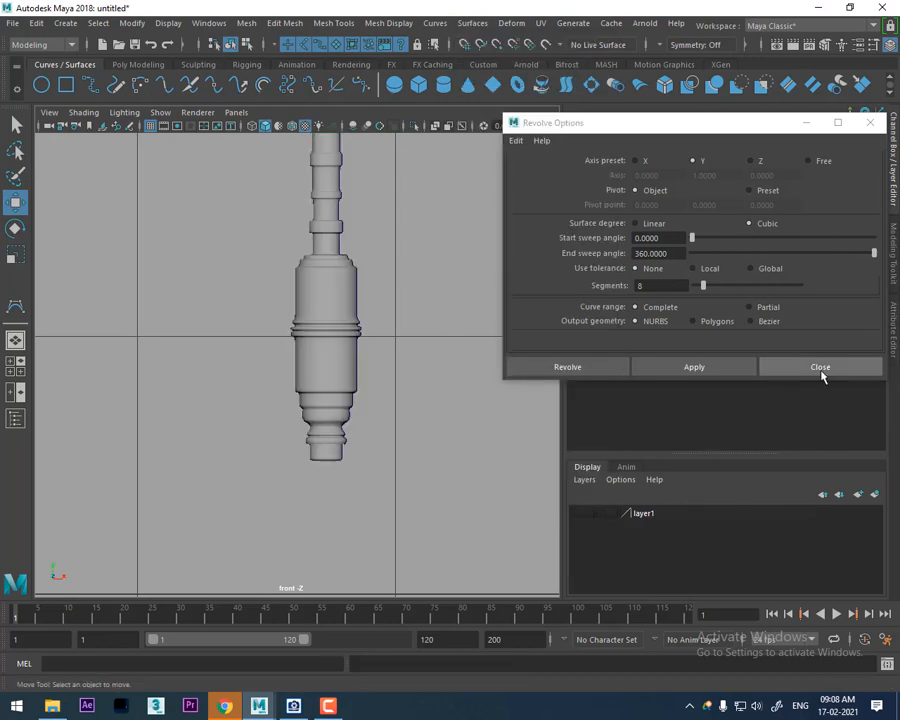
left_click(820, 369)
- Bring the hidden reference image and earphone parts back into view around the revolved jack
middle_click_drag(396, 394, 396, 530, "alt")
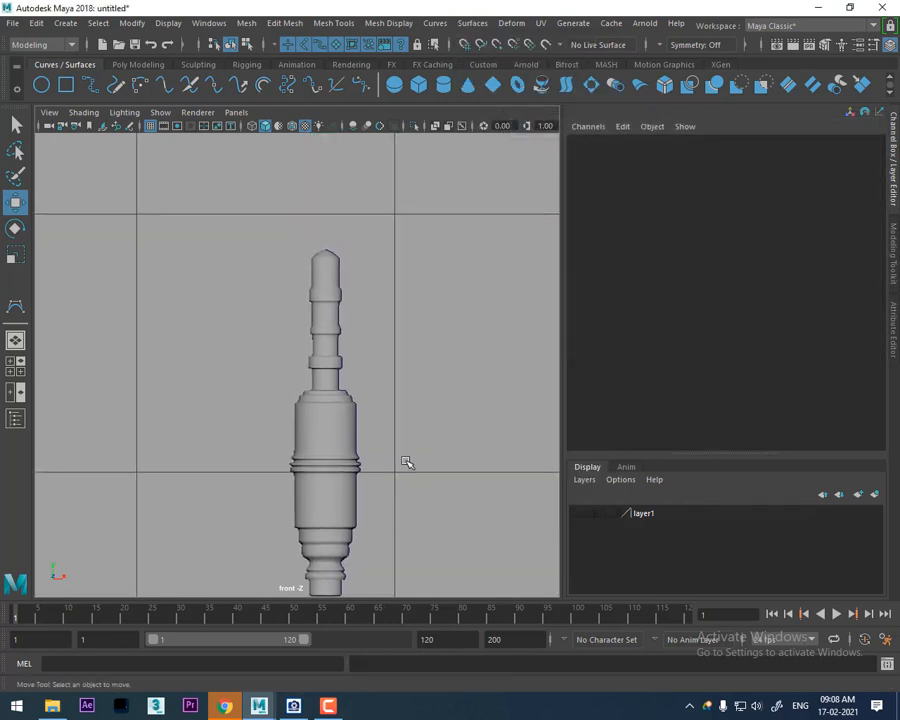
middle_click_drag(406, 462, 357, 366, "alt")
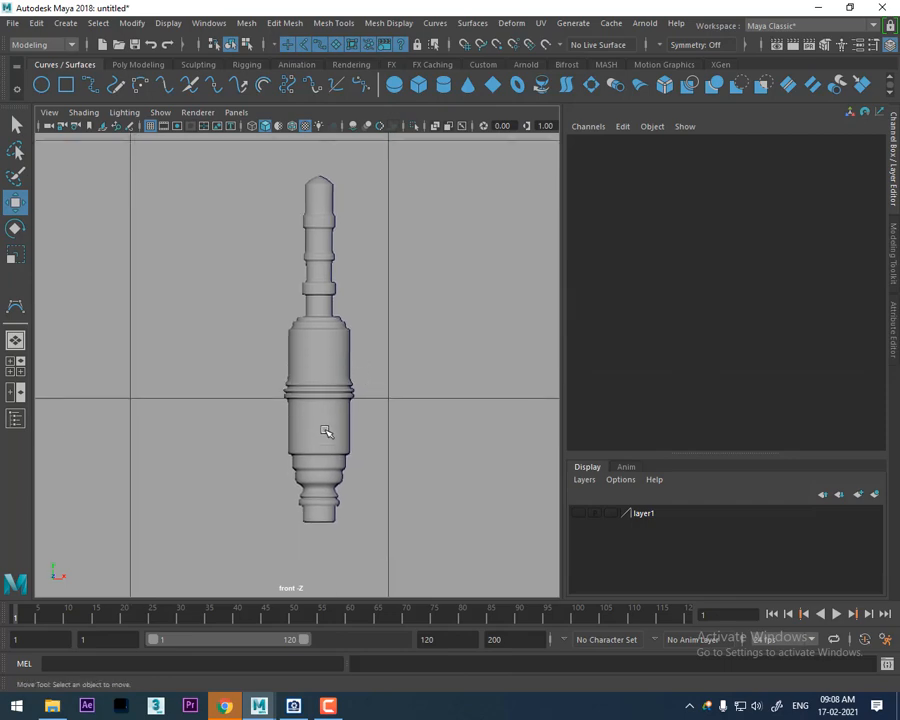
middle_click_drag(331, 495, 331, 307, "alt")
key("ctrl+shift+h")
scroll(319, 446, "down", 8)
right_click_drag(315, 488, 383, 590, "alt")
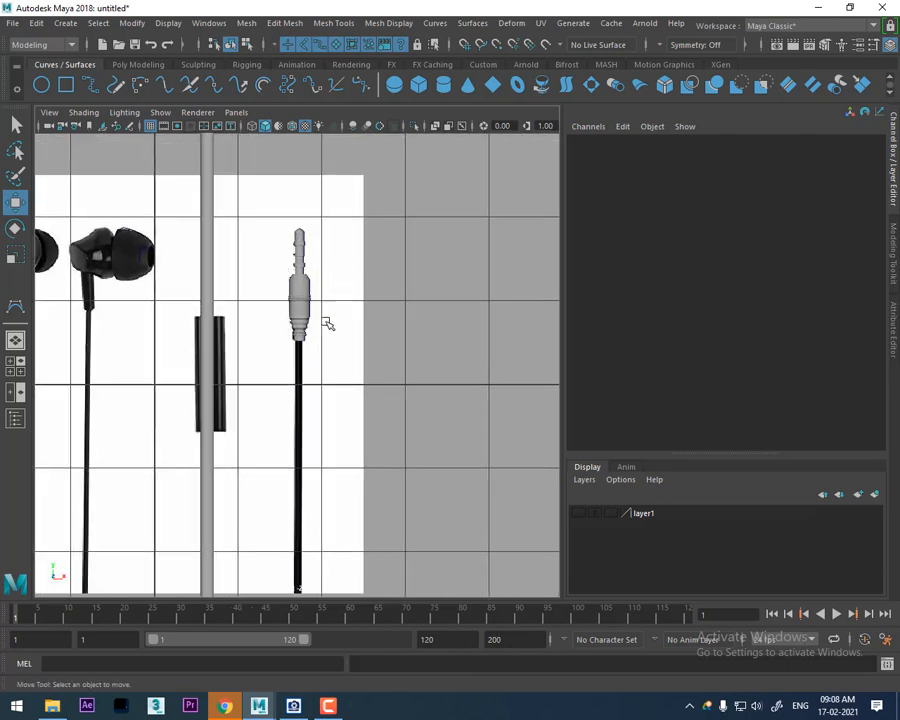
- Select the audio jack's profile curve and display its control vertices
scroll(327, 323, "up", 5)
left_click(344, 213)
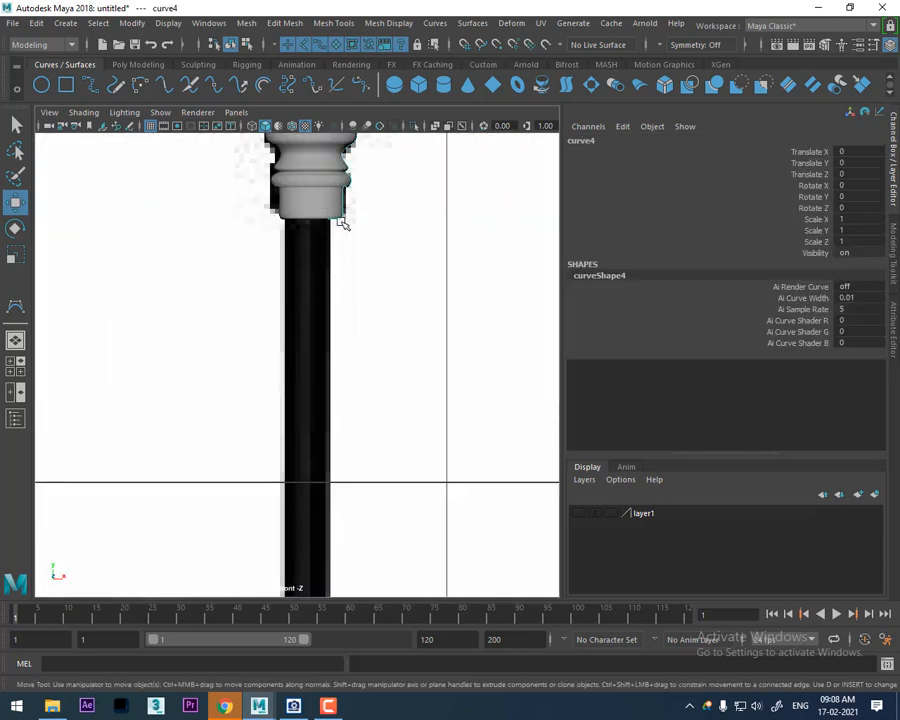
middle_click_drag(342, 221, 300, 305, "alt")
scroll(333, 322, "down", 4)
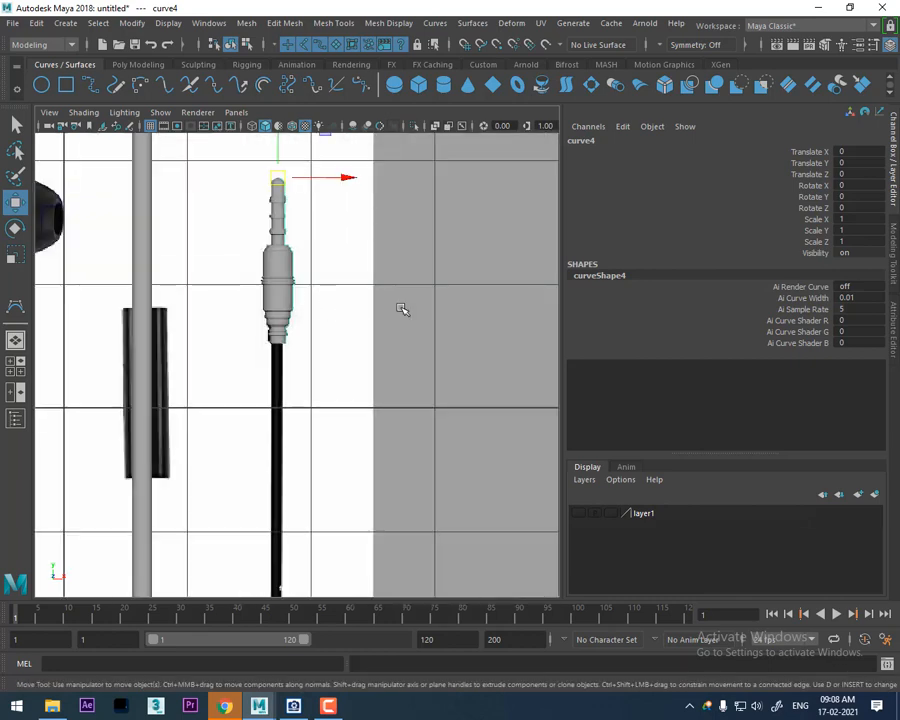
right_click_drag(457, 253, 384, 255)
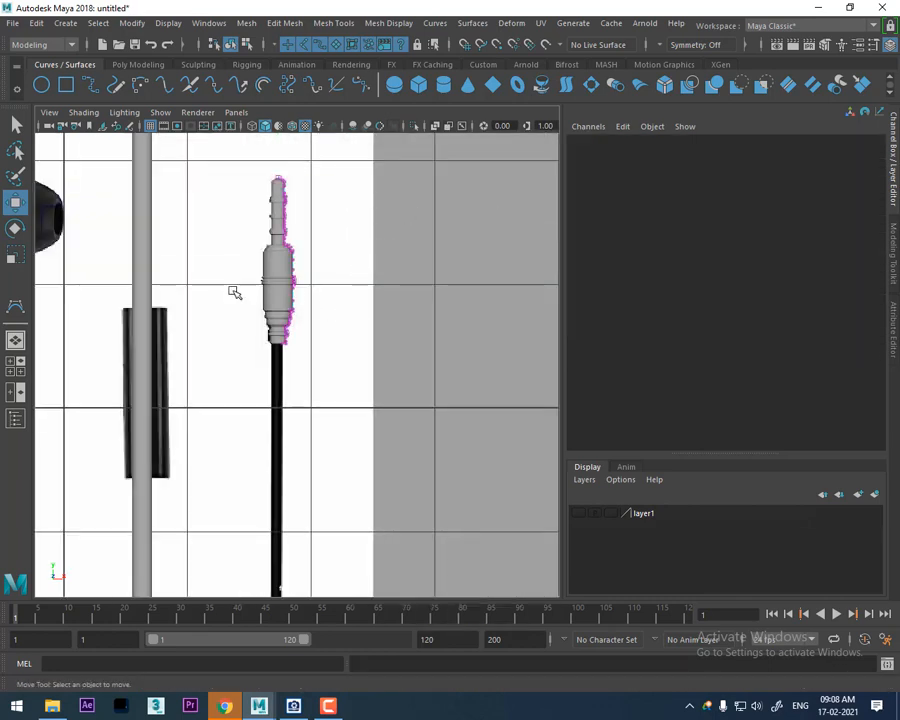
scroll(286, 358, "up", 6)
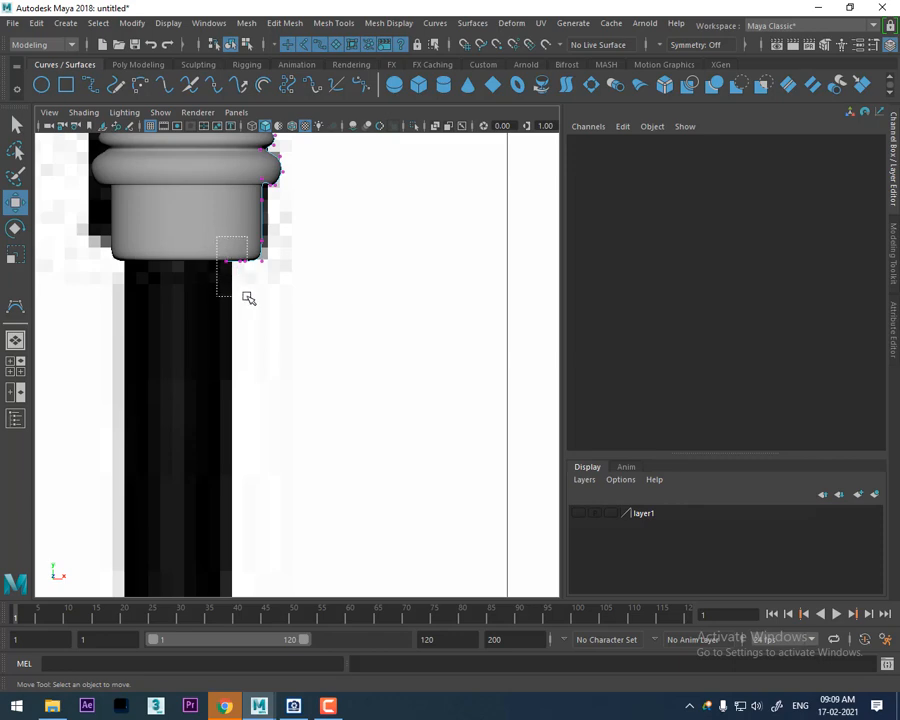
- Move the profile curve's two lowest control vertices down along the cable to just past the reference image's lower edge
left_click_drag(246, 297, 243, 295)
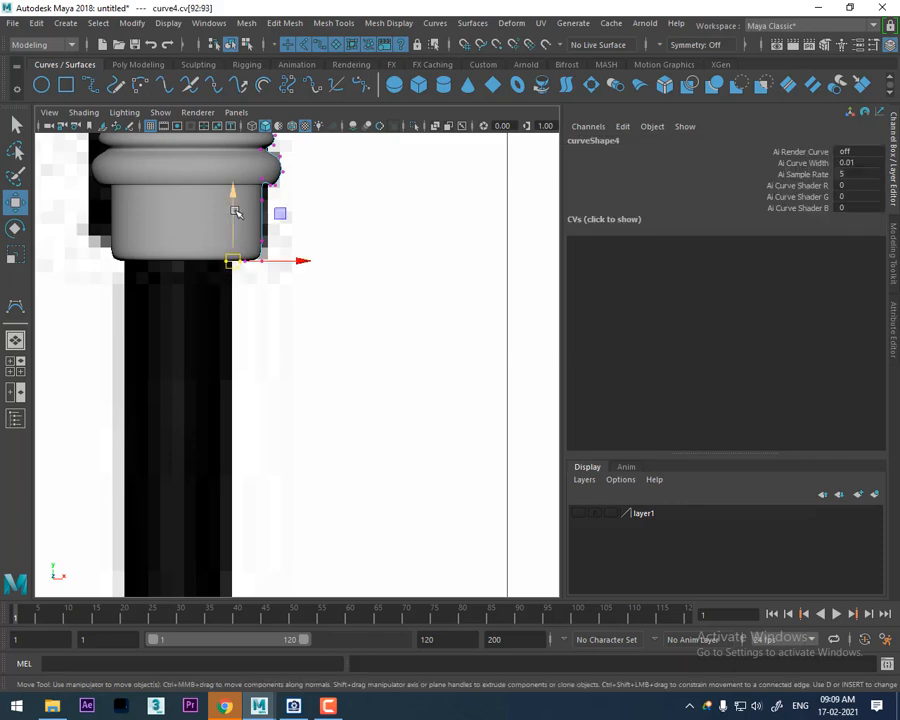
left_click_drag(235, 211, 258, 482)
middle_click_drag(285, 392, 285, 225, "alt")
scroll(257, 374, "down", 8)
middle_click_drag(252, 311, 224, 237, "alt")
scroll(270, 262, "up", 2)
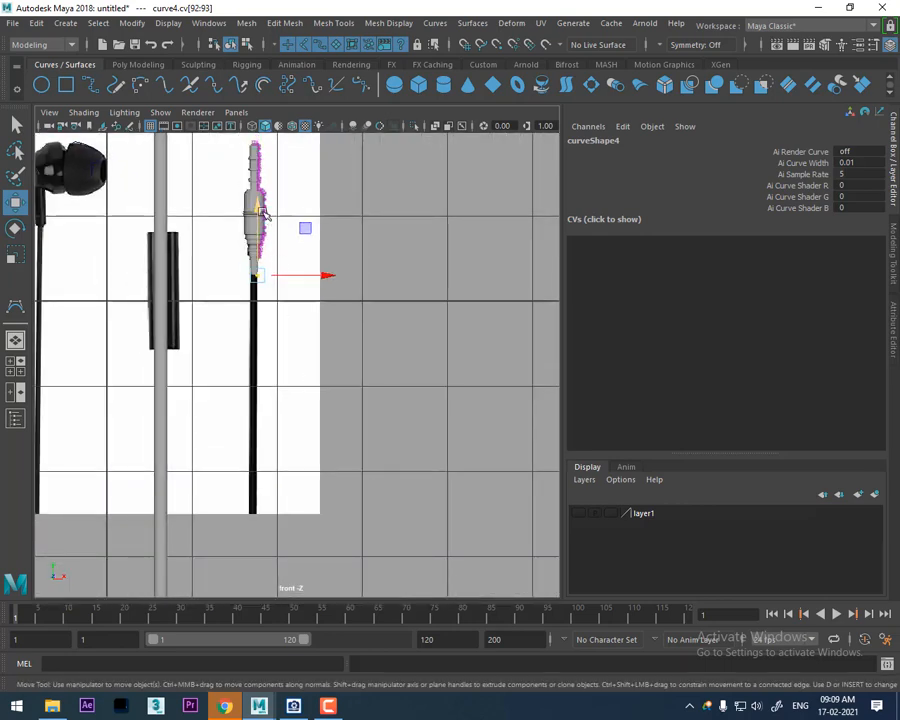
left_click_drag(263, 213, 256, 458)
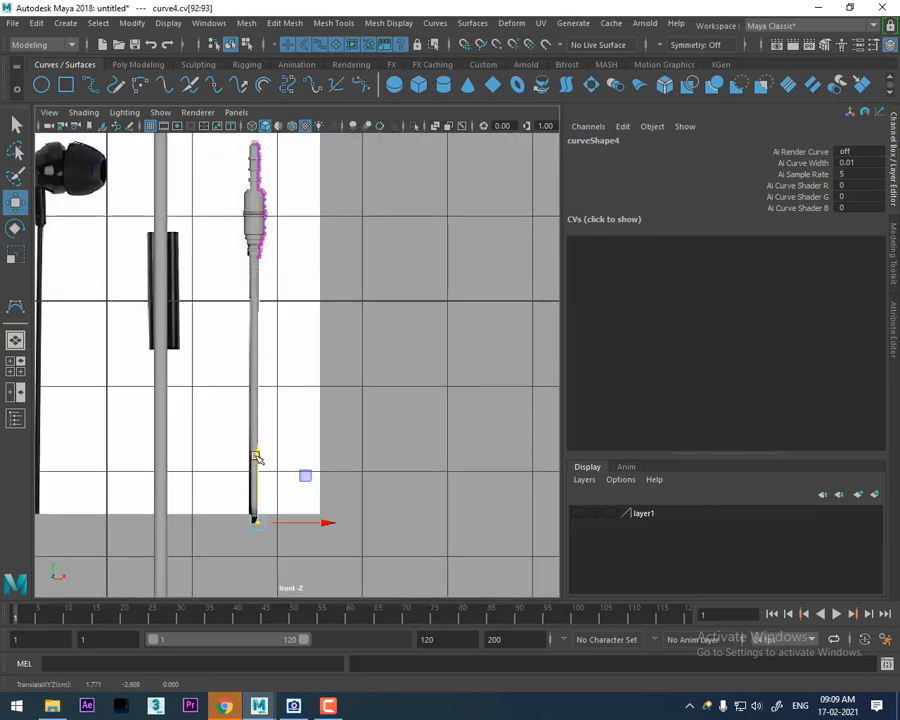
- Raise the two lowest curve vertices so the cable's end lines up with the reference image's lower edge
middle_click_drag(259, 348, 271, 167, "alt")
scroll(275, 298, "up", 6)
middle_click_drag(233, 316, 258, 369, "alt")
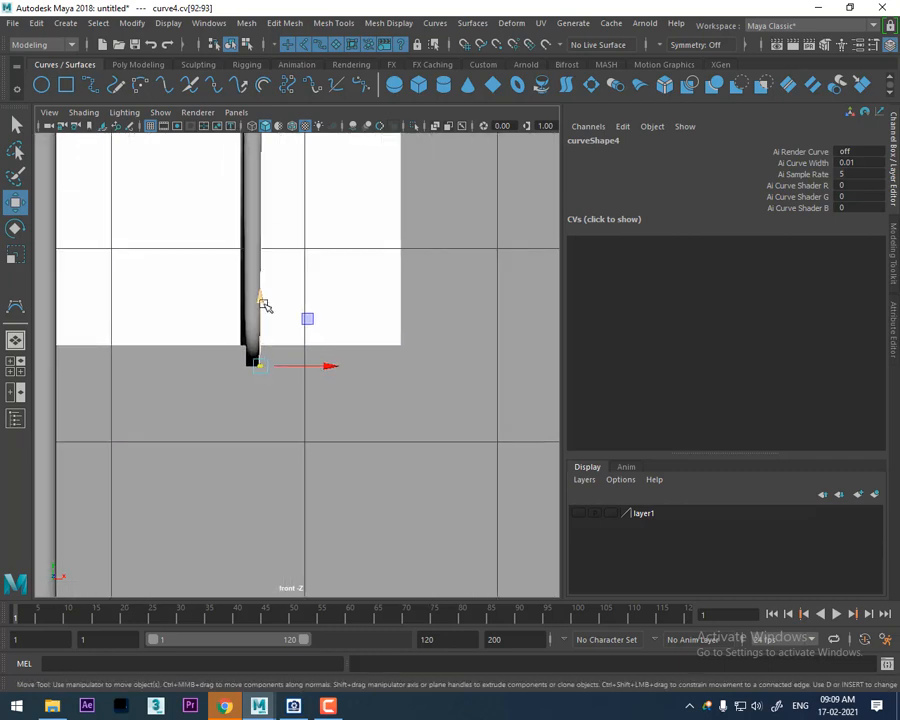
mouse_move(261, 300)
left_mouse_down()
mouse_move(261, 273)
mouse_move(261, 281)
left_mouse_up()
middle_click_drag(270, 327, 271, 494, "alt")
middle_click_drag(264, 397, 262, 560, "alt")
middle_click_drag(257, 262, 256, 152, "alt")
middle_click_drag(282, 550, 277, 321, "alt")
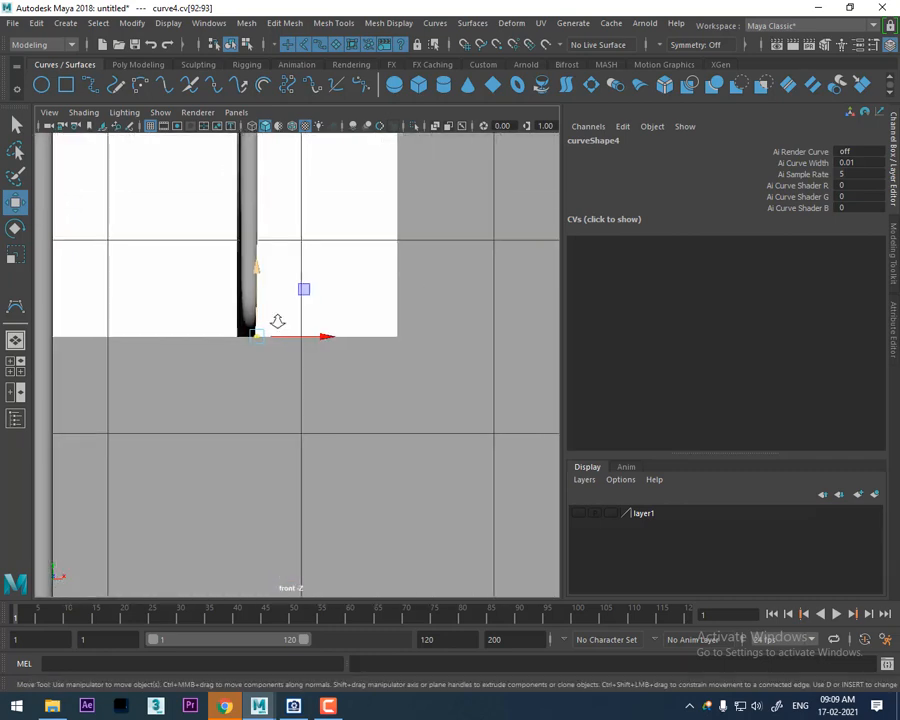
- Select the profile curve's end vertex and nudge it horizontally to match the cable's outer edge
scroll(166, 299, "up", 5)
middle_click_drag(140, 292, 198, 320, "alt")
scroll(204, 295, "up", 2)
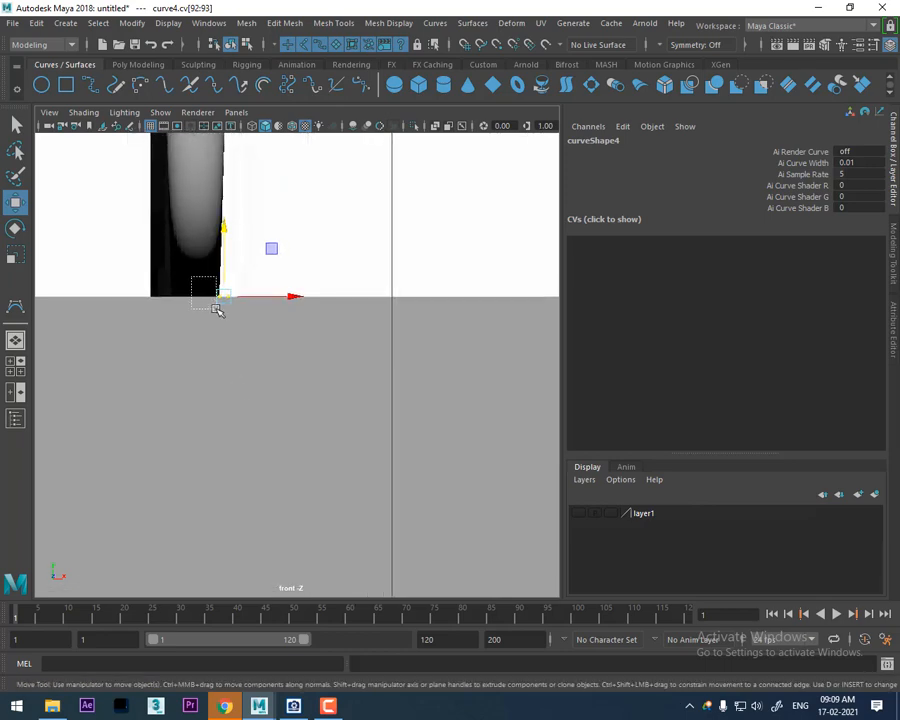
mouse_move(283, 299)
left_mouse_down()
mouse_move(267, 295)
mouse_move(291, 297)
left_mouse_up()
scroll(289, 445, "up", 5)
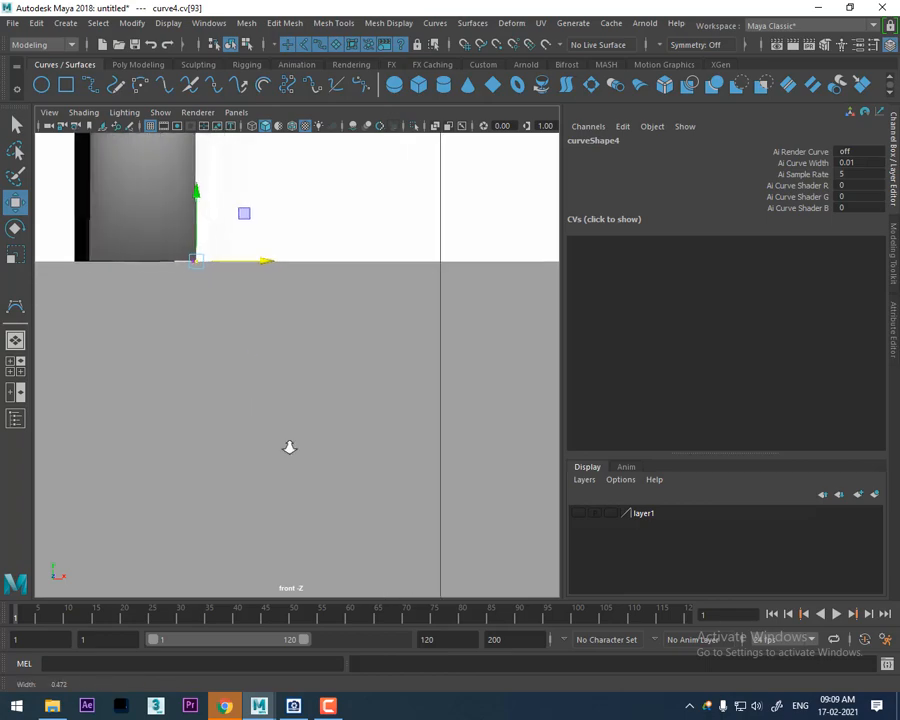
middle_click_drag(270, 388, 426, 468, "alt")
left_click_drag(391, 322, 388, 322)
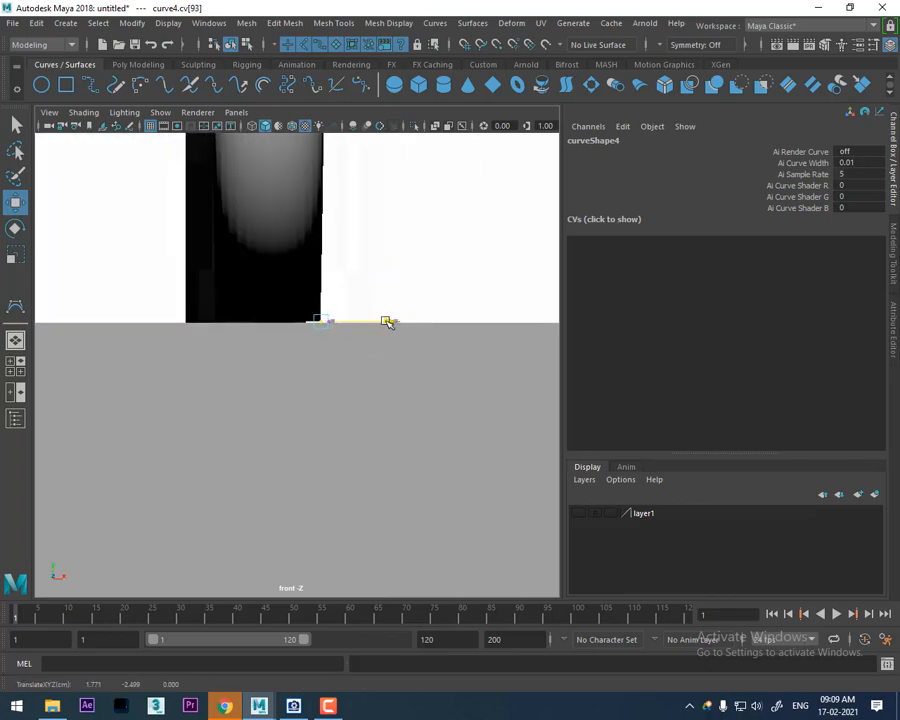
- Examine the revolved jack and its extended cable from several angles in the perspective view
scroll(302, 292, "down", 10)
middle_click_drag(303, 250, 307, 380, "alt")
key("space")
left_click_drag(324, 342, 337, 162)
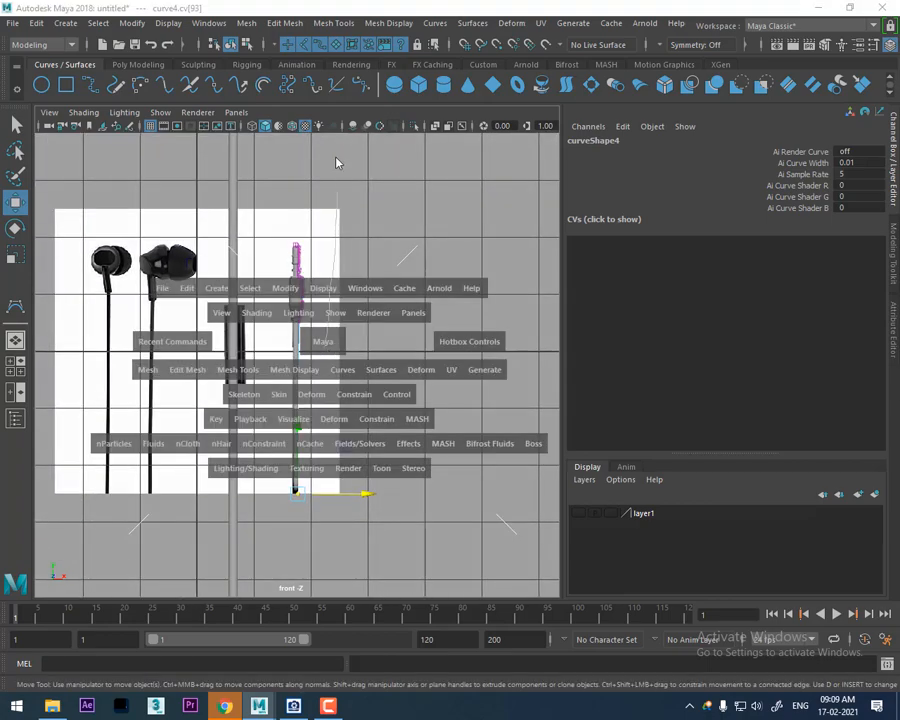
left_click_drag(262, 302, 298, 314, "alt")
middle_click_drag(345, 545, 350, 340, "alt")
scroll(364, 380, "up", 5)
left_click_drag(352, 235, 280, 238, "alt")
middle_click_drag(335, 240, 346, 316, "alt")
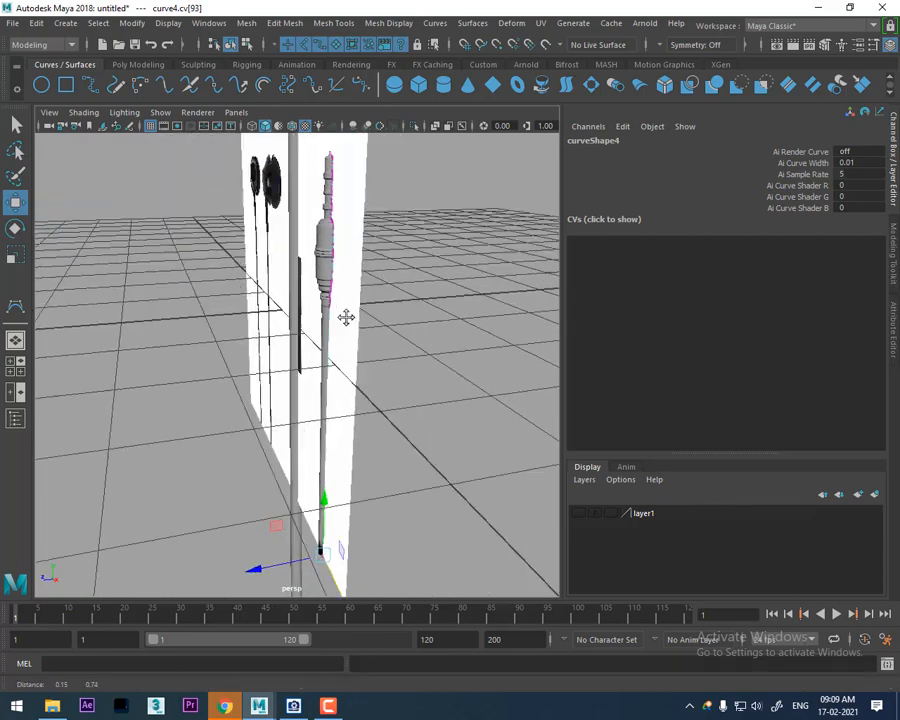
left_click_drag(240, 236, 360, 256, "alt")
- Return to object mode and hide the reference image plane
right_click_drag(360, 256, 446, 242)
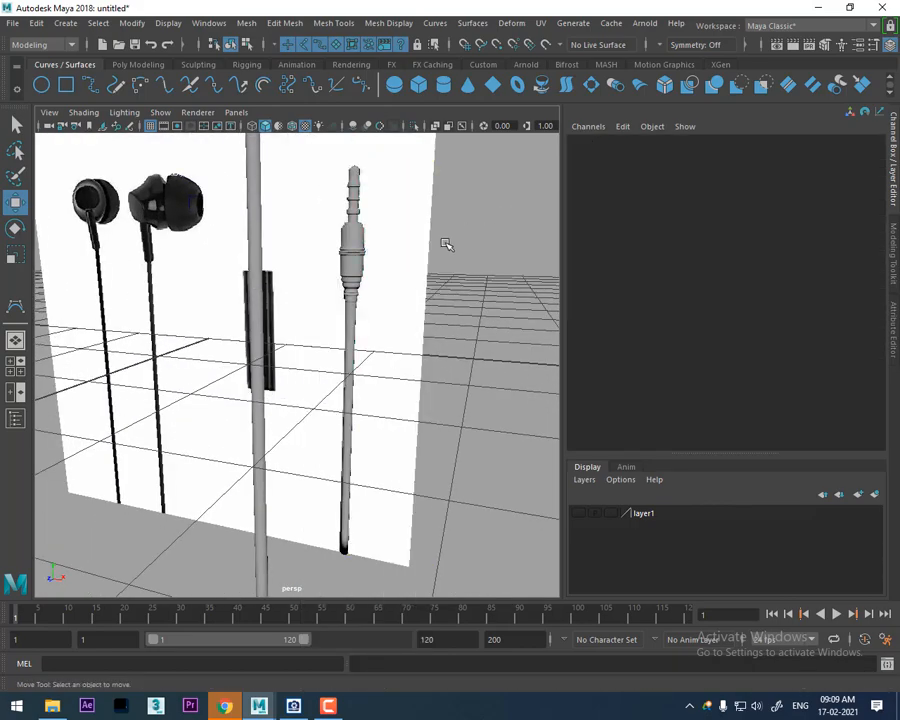
left_click_drag(446, 242, 382, 262, "alt")
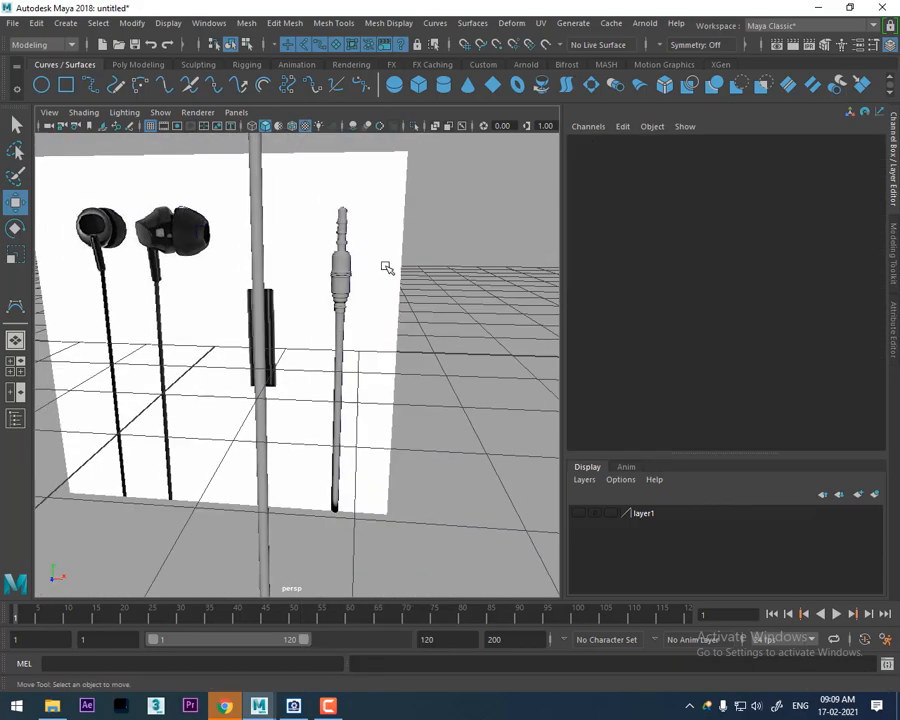
left_click(390, 273)
key("h")
- Pick a curve point on the cable section of the jack's profile curve and insert a knot there
left_click_drag(394, 331, 326, 301, "alt")
scroll(345, 345, "up", 5)
middle_click_drag(370, 430, 345, 345, "alt")
scroll(345, 345, "up", 1)
left_click_drag(378, 301, 360, 272, "alt")
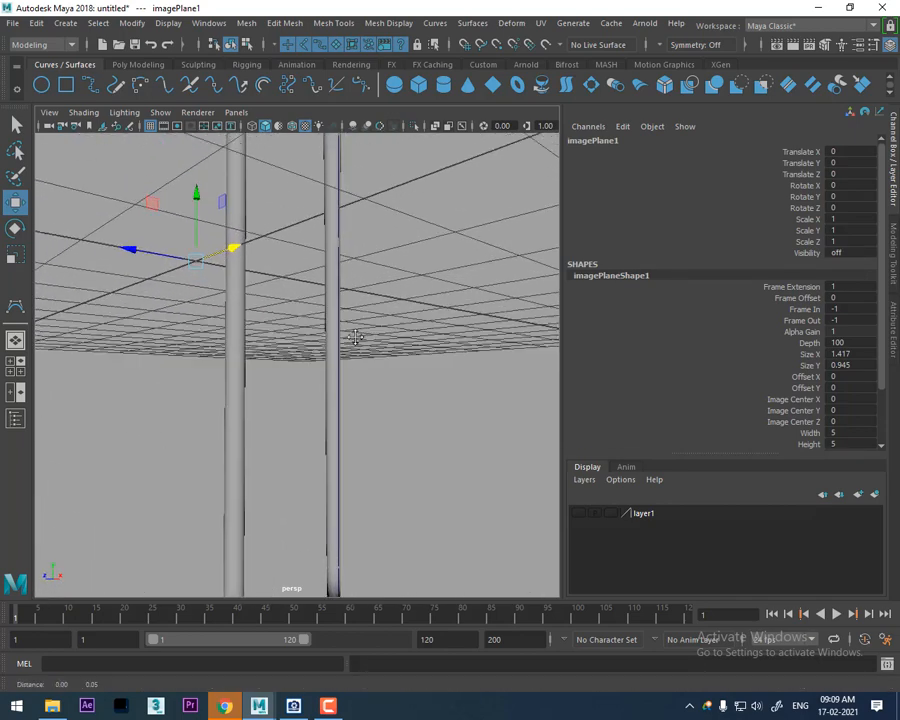
middle_click_drag(350, 291, 348, 333, "alt")
left_click(341, 303)
scroll(390, 290, "up", 2)
right_click(432, 257)
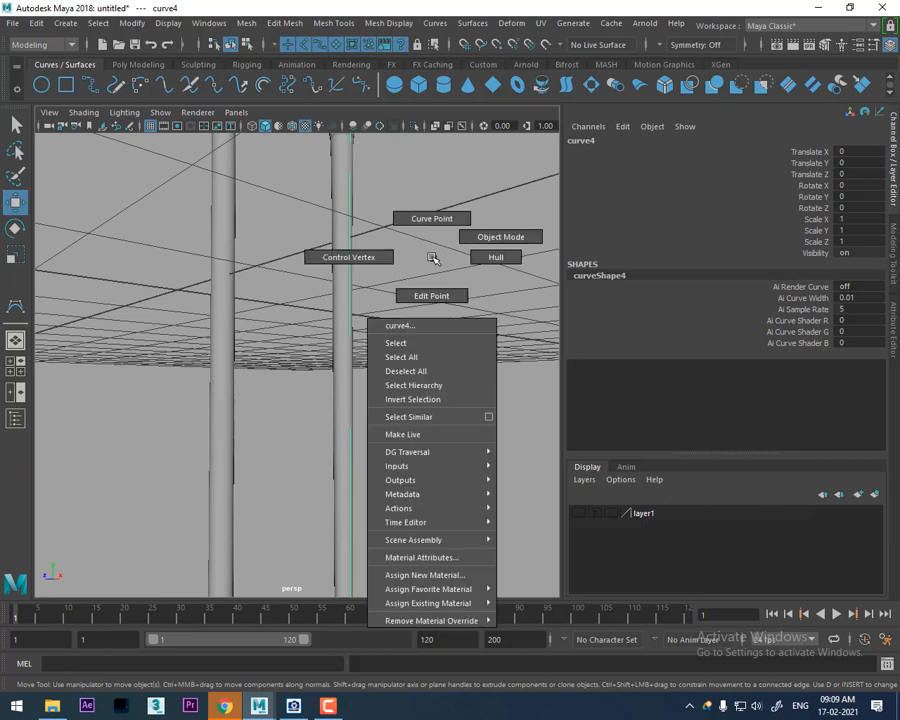
right_click_drag(432, 257, 393, 245)
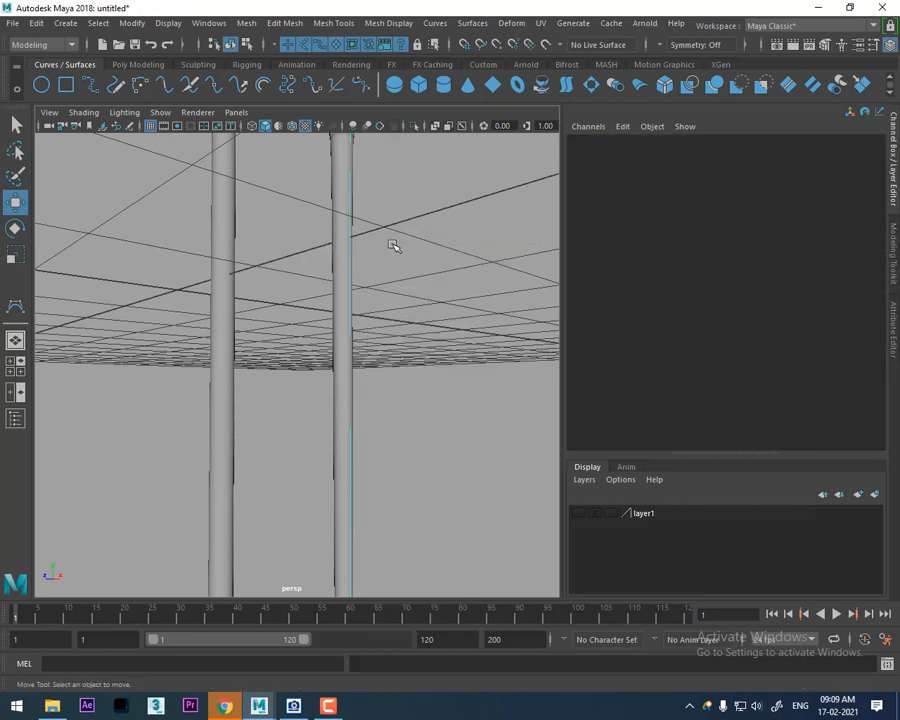
left_click(353, 281)
left_click_drag(353, 281, 378, 347, "alt")
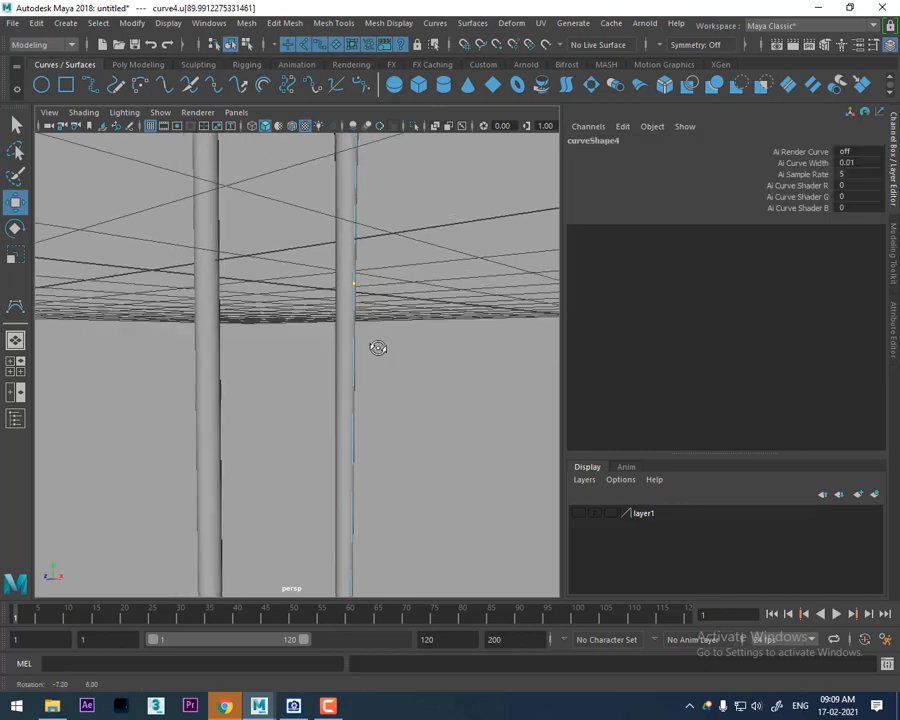
left_click(438, 25)
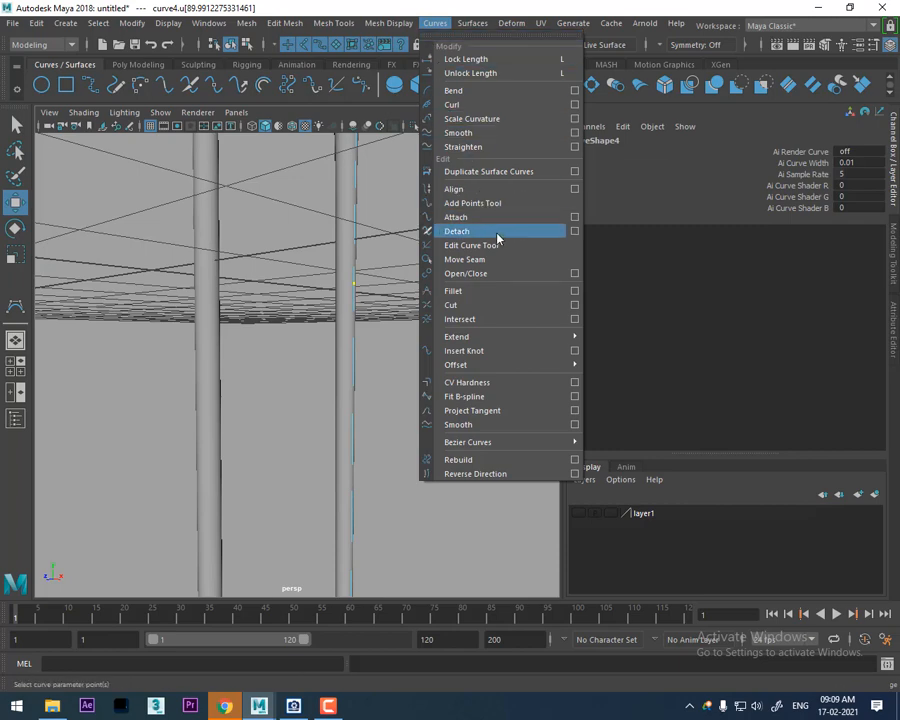
left_click(486, 353)
- Display the curve's control vertices and, in the front view, move the vertex midway along the cable down
right_click(478, 232)
right_click_drag(478, 232, 394, 232)
scroll(382, 341, "down", 4)
left_click_drag(382, 341, 402, 276, "alt")
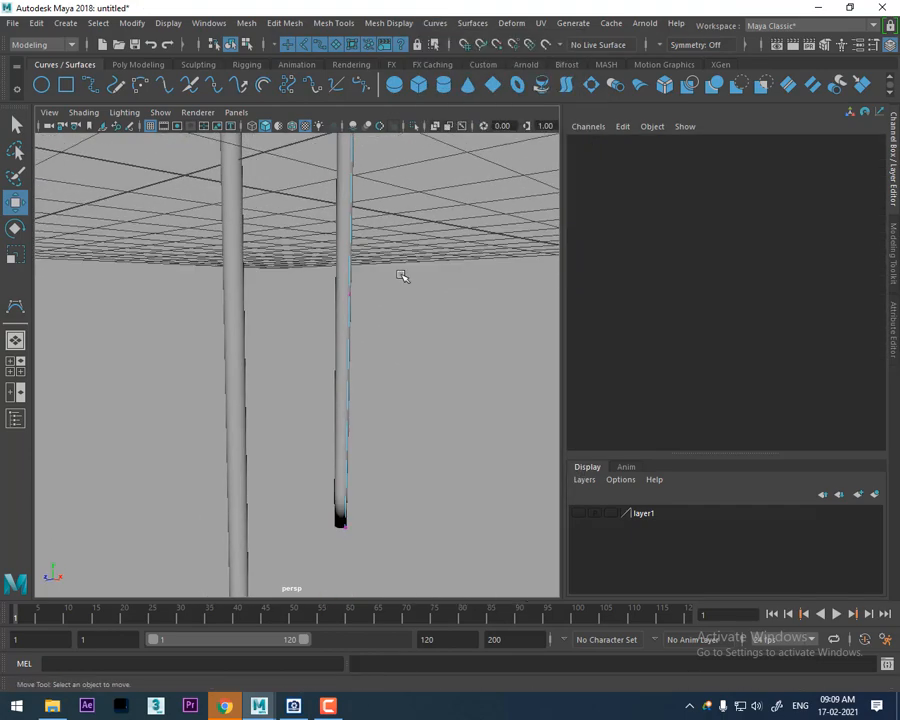
left_click_drag(326, 317, 328, 316)
key("space")
left_click_drag(394, 307, 402, 345)
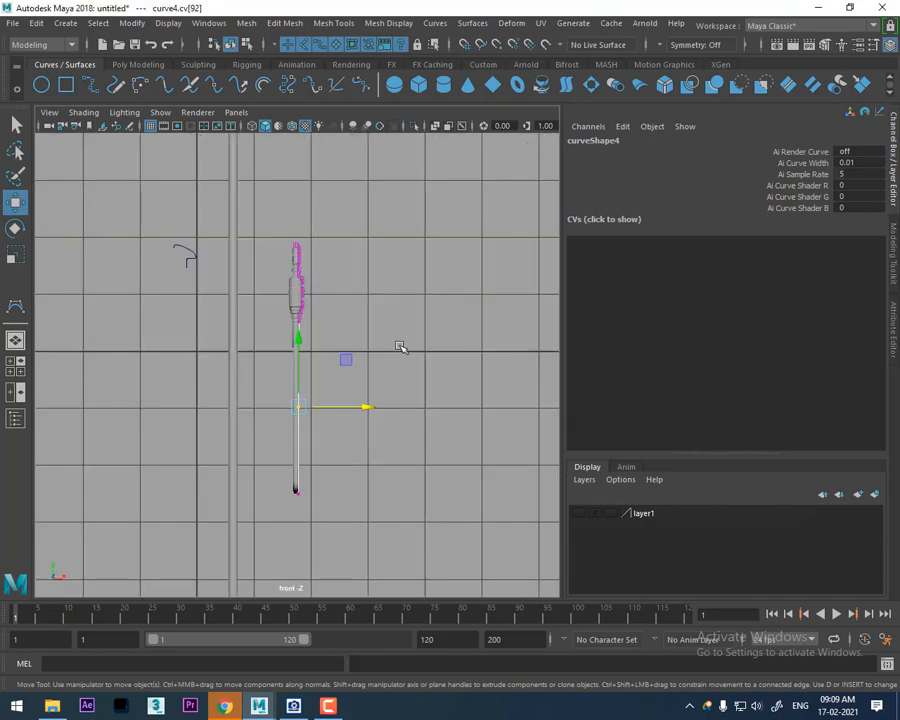
scroll(402, 307, "up", 5)
middle_click_drag(416, 331, 348, 470, "alt")
scroll(350, 440, "up", 2)
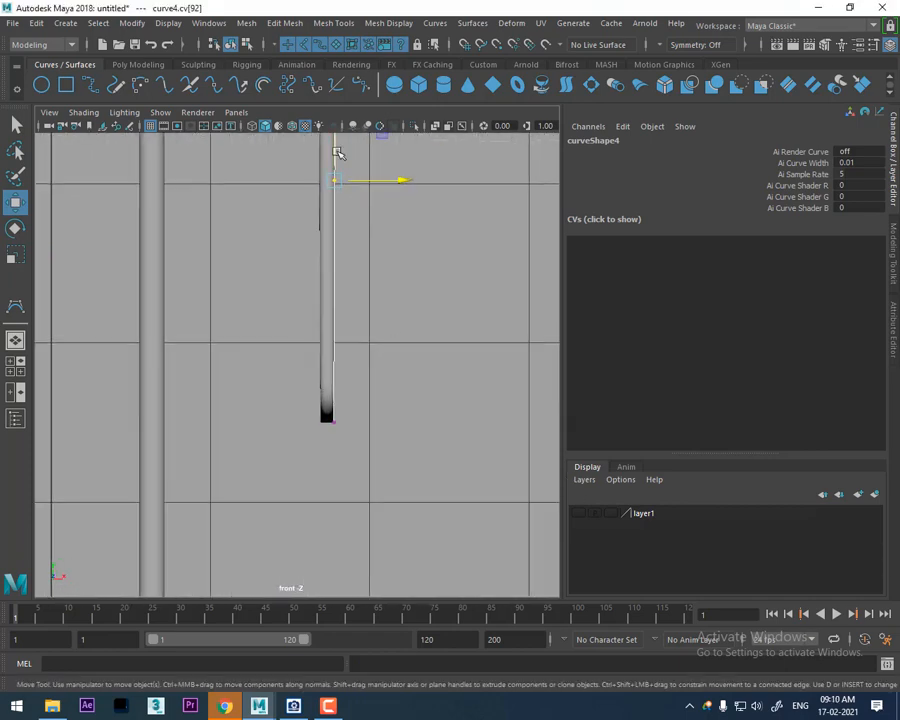
left_click_drag(336, 157, 346, 345)
- Bring the selected cable vertex close to the cable's lower end, to about Y -2.403
middle_click_drag(384, 453, 386, 412, "alt")
scroll(386, 412, "up", 3)
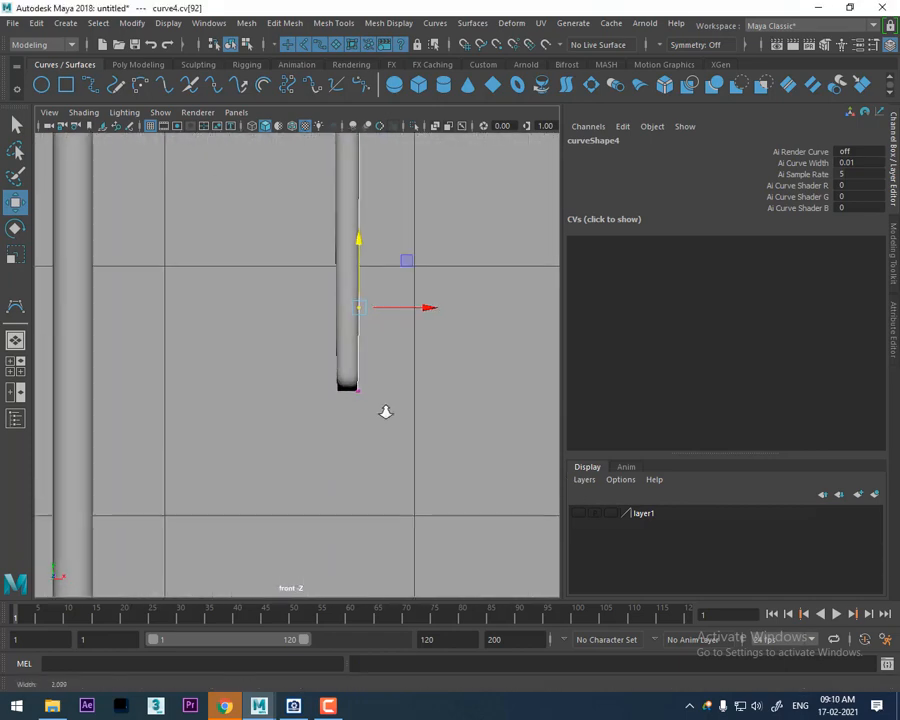
scroll(385, 411, "up", 3)
left_click_drag(404, 208, 412, 315)
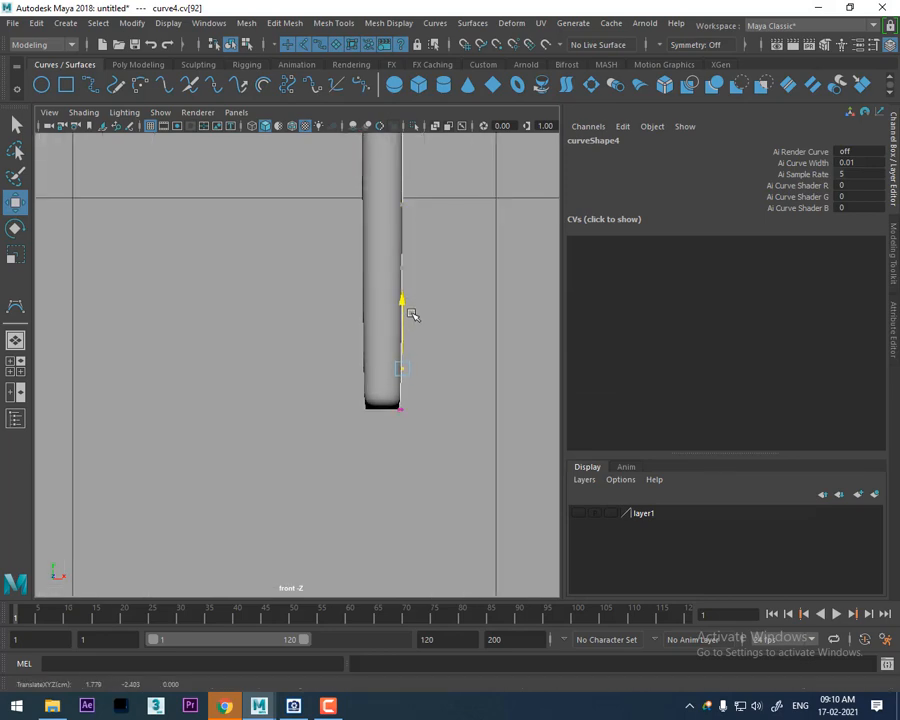
middle_click_drag(412, 325, 366, 249, "alt")
scroll(427, 290, "up", 2)
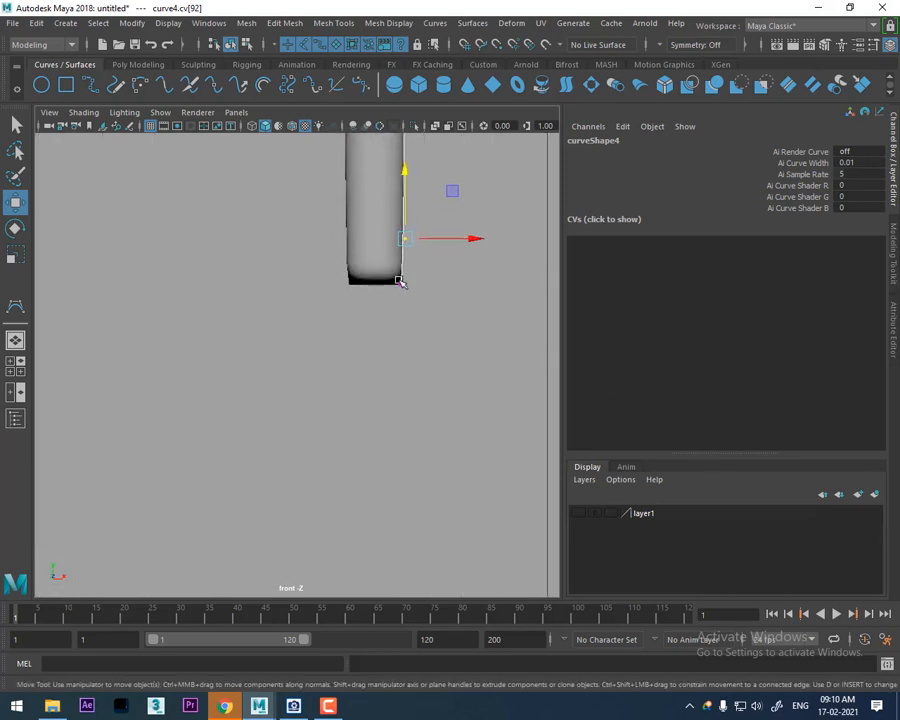
- Move the profile curve's end vertex inward toward the cable's centre to close the lower end
left_click(401, 287)
key("space")
left_click_drag(418, 313, 353, 305)
left_click_drag(355, 360, 345, 362)
right_click_drag(343, 378, 341, 441, "alt")
left_click_drag(331, 358, 357, 382)
key("space")
middle_click_drag(333, 449, 230, 552, "alt")
- Move the vertex above the cable's end down to the tip's outer corner, to about Y -2.497
right_click_drag(390, 382, 408, 406, "alt")
mouse_move(410, 215)
left_mouse_down()
mouse_move(365, 276)
mouse_move(368, 343)
mouse_move(371, 334)
left_mouse_up()
mouse_move(421, 186)
left_mouse_down()
mouse_move(371, 269)
mouse_move(400, 311)
mouse_move(403, 342)
left_mouse_up()
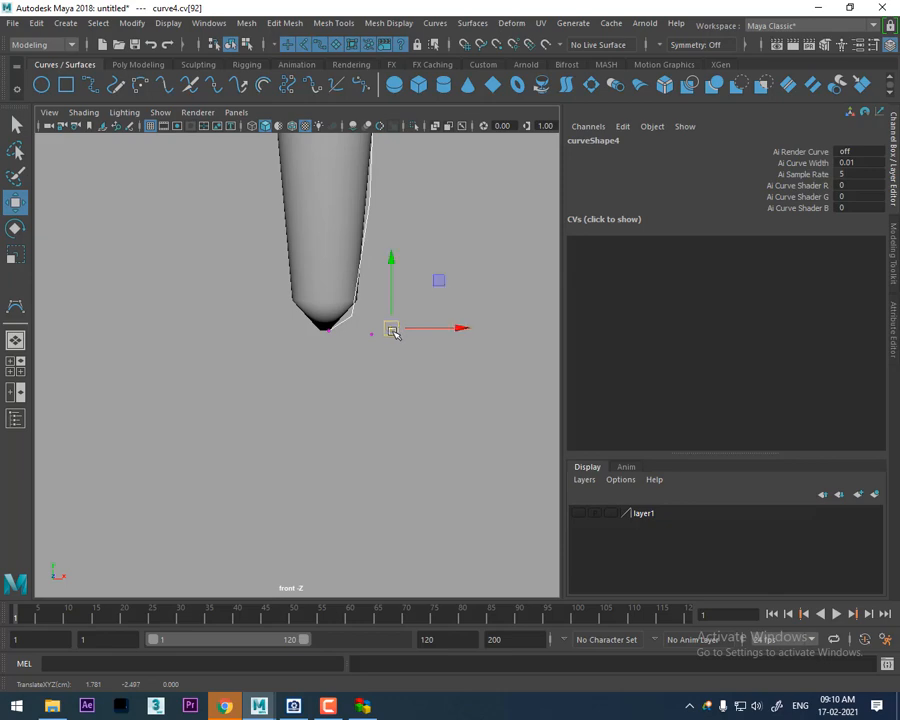
- Insert another knot on the profile curve at a point higher up the tapered cable section
scroll(392, 330, "down", 5)
middle_click_drag(310, 342, 322, 463, "alt")
scroll(395, 446, "up", 5)
right_click(432, 322)
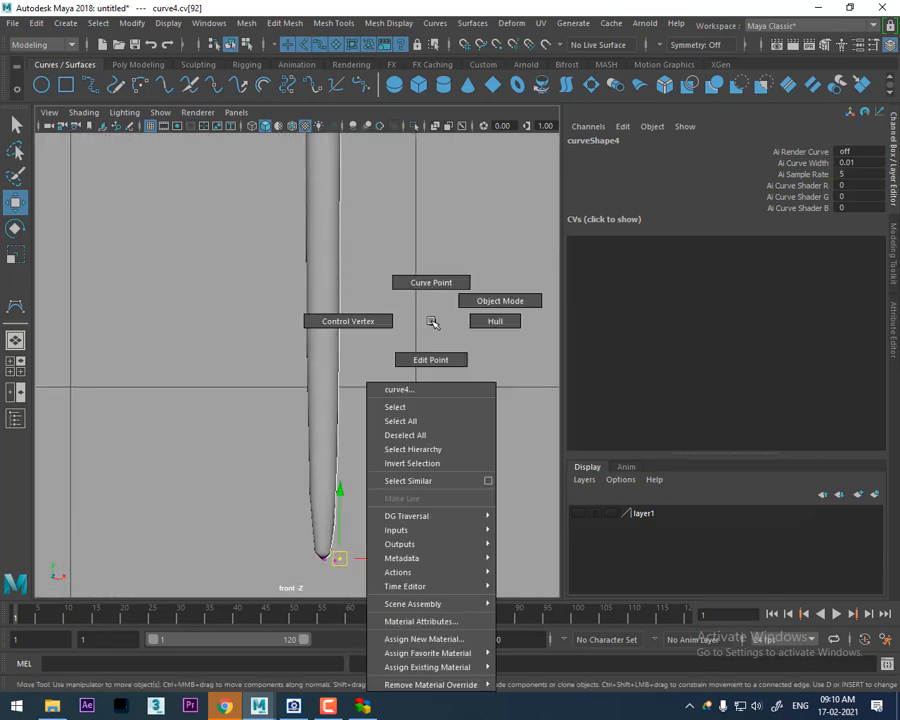
left_click(430, 282)
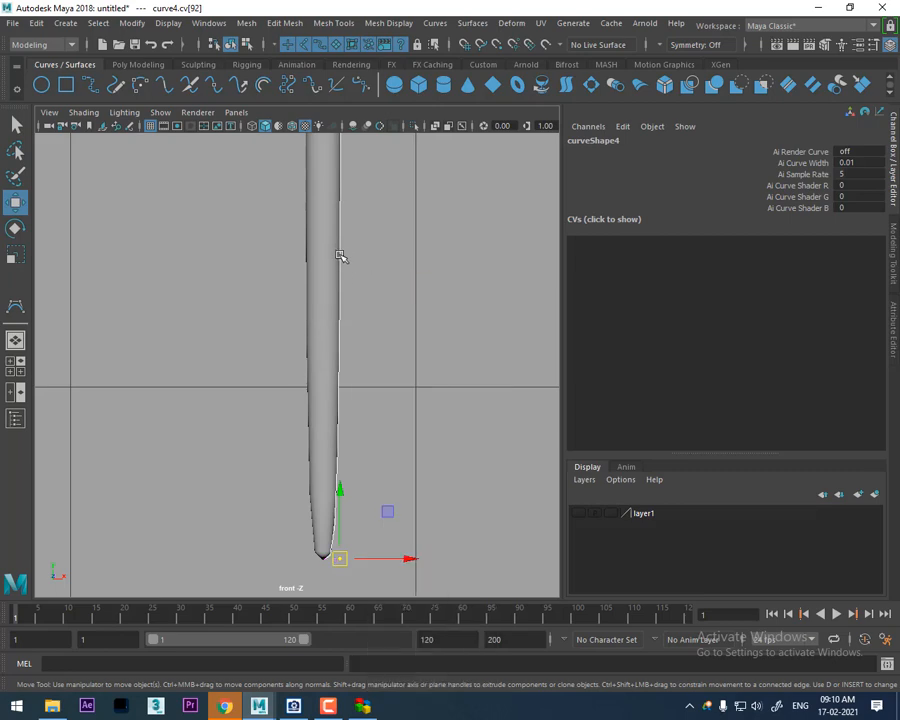
left_click(342, 277)
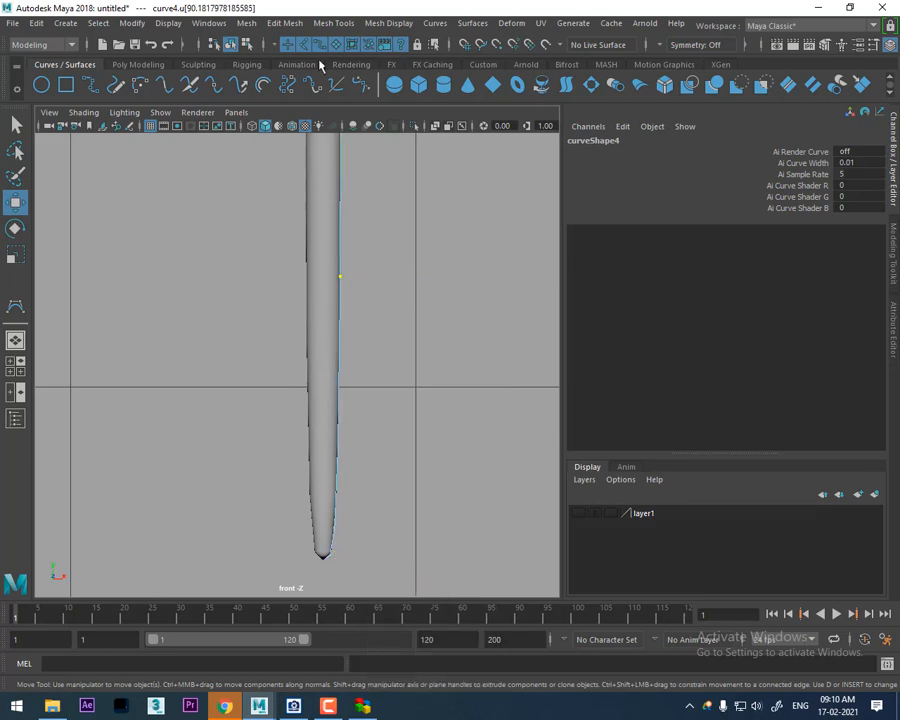
left_click(435, 23)
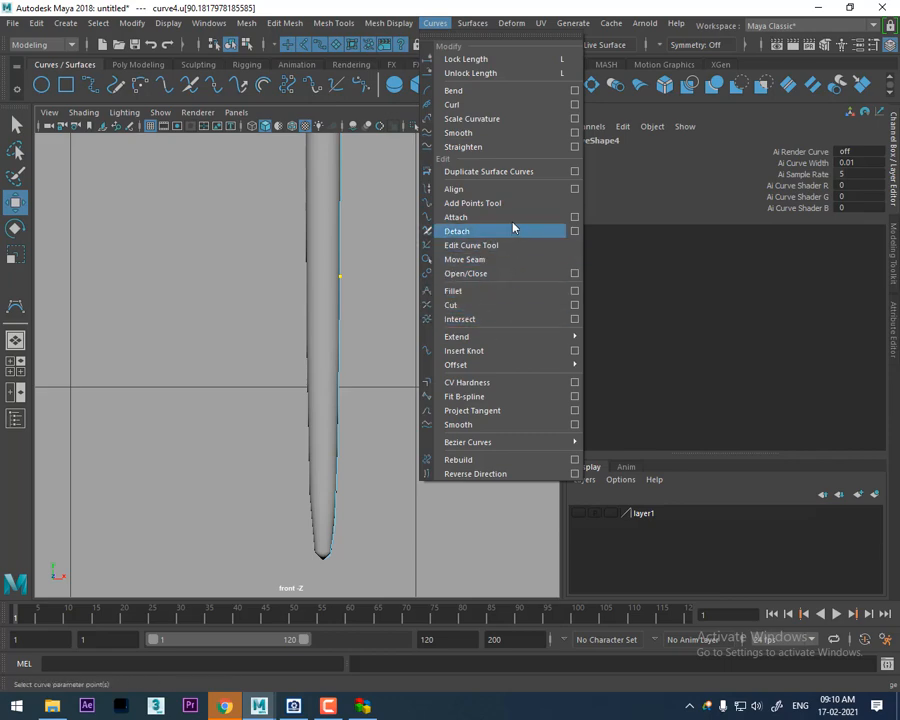
left_click(488, 355)
- Select the cable's next control vertex above the tip and move it down to the lower end, to about Y -2.482
right_click_drag(478, 247, 400, 242)
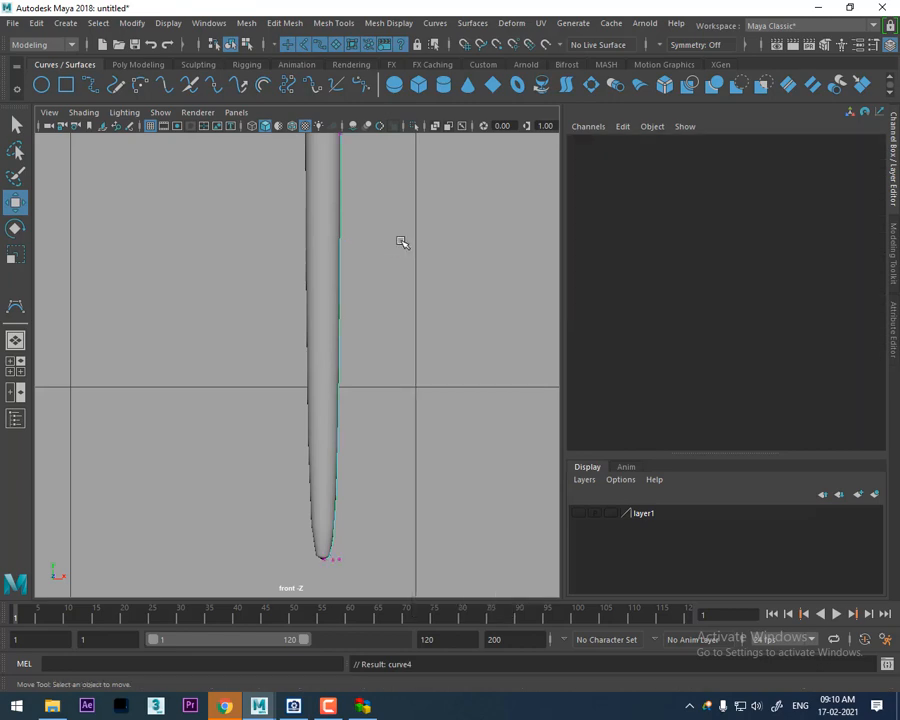
middle_click_drag(414, 414, 428, 576, "alt")
left_click_drag(387, 263, 343, 333)
left_click_drag(364, 226, 357, 470)
middle_click_drag(357, 420, 370, 283, "alt")
left_click_drag(362, 258, 368, 424)
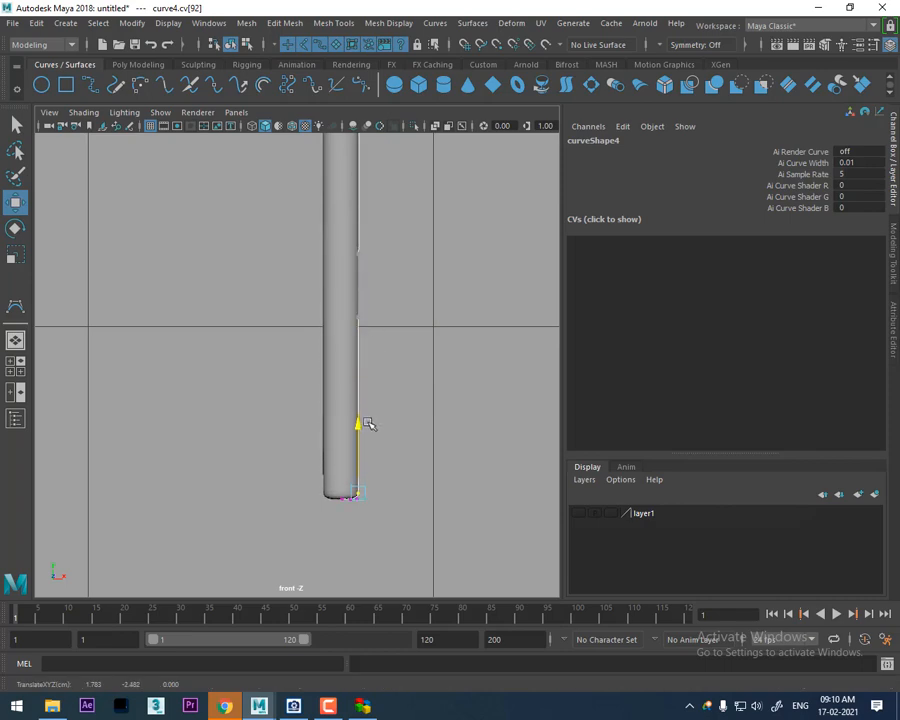
middle_click_drag(341, 468, 330, 354, "alt")
scroll(374, 456, "up", 3)
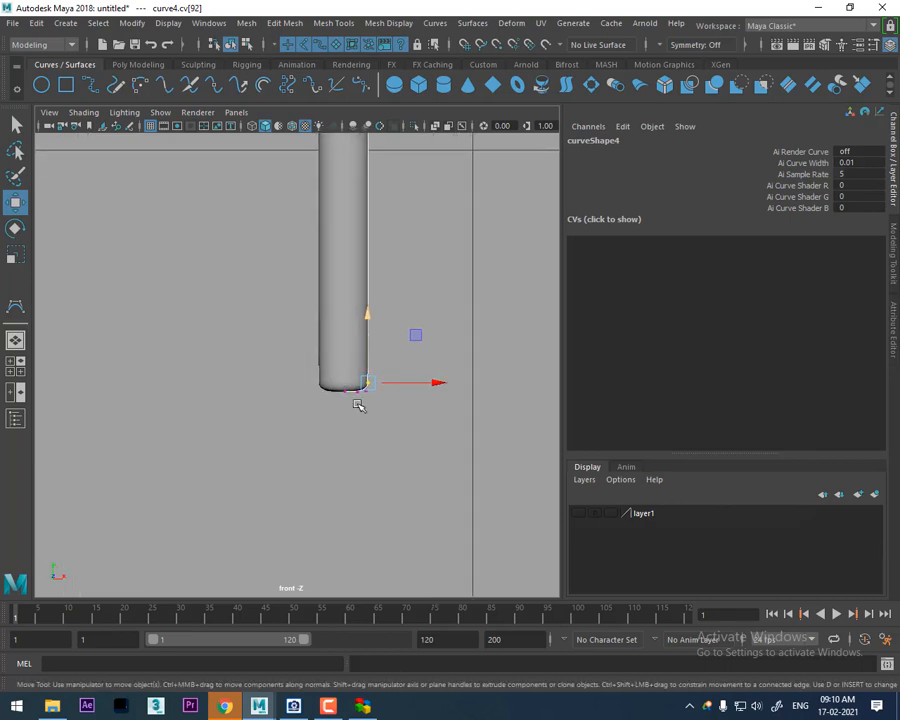
- Insert a knot at a curve point on the jack's profile curve, on the cable section just below the jack's lowest collar
middle_click_drag(376, 208, 355, 367, "alt")
scroll(355, 350, "down", 10)
middle_click_drag(354, 303, 369, 418, "alt")
scroll(360, 336, "up", 7)
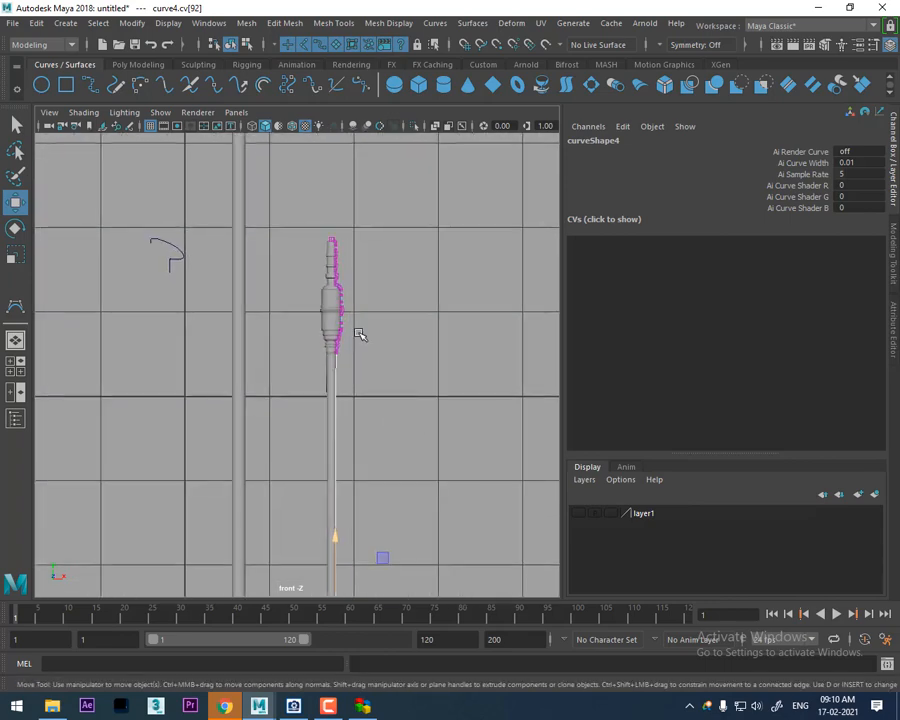
scroll(364, 352, "up", 3)
middle_click_drag(392, 360, 346, 328, "alt")
scroll(455, 348, "up", 5)
middle_click_drag(545, 315, 432, 366, "alt")
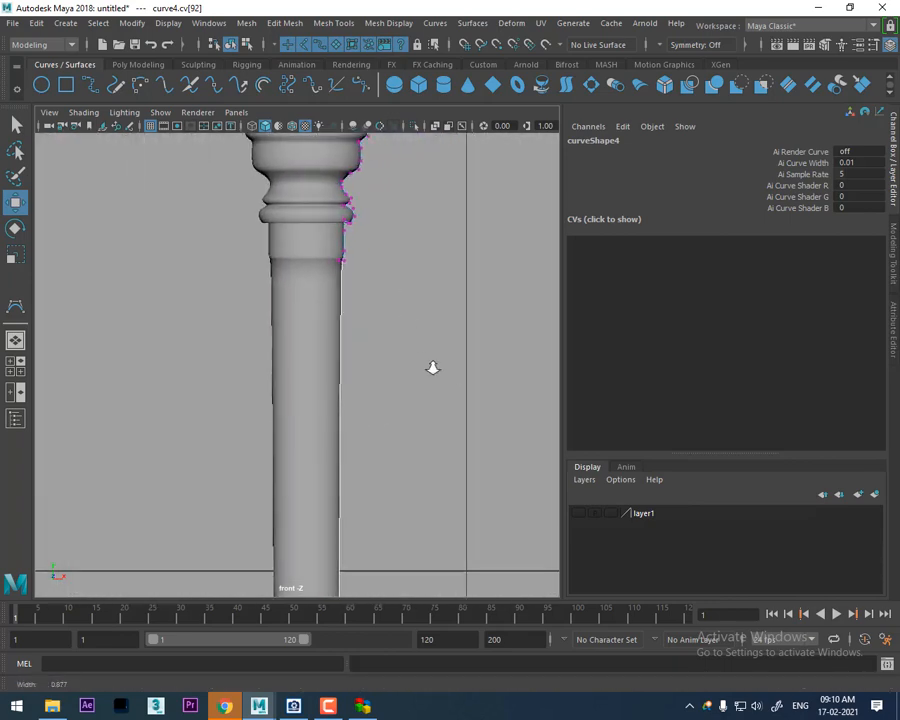
scroll(431, 352, "up", 2)
right_click(443, 221)
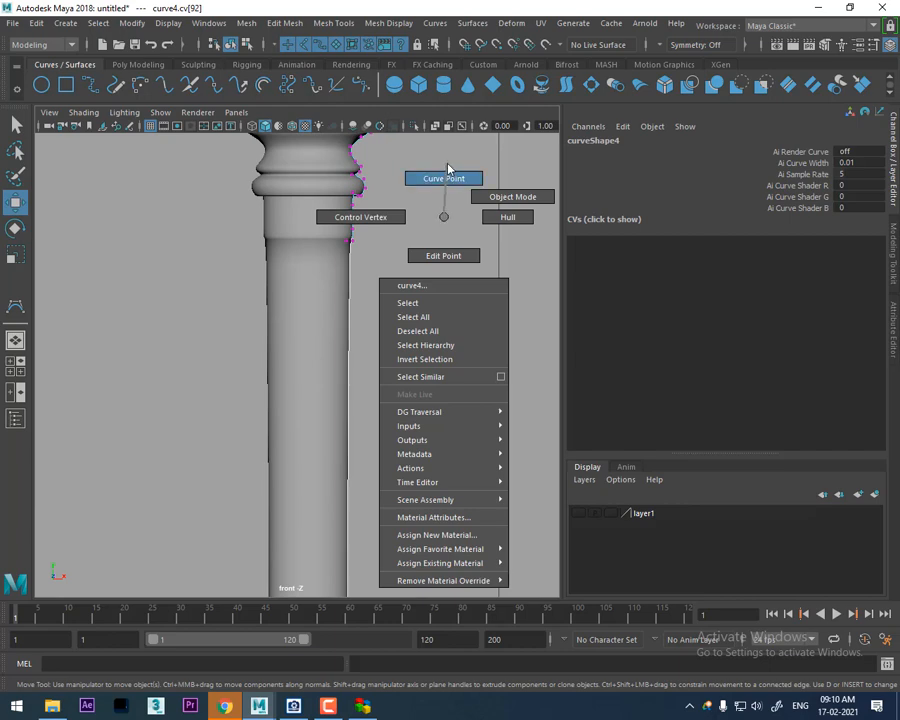
left_click(446, 176)
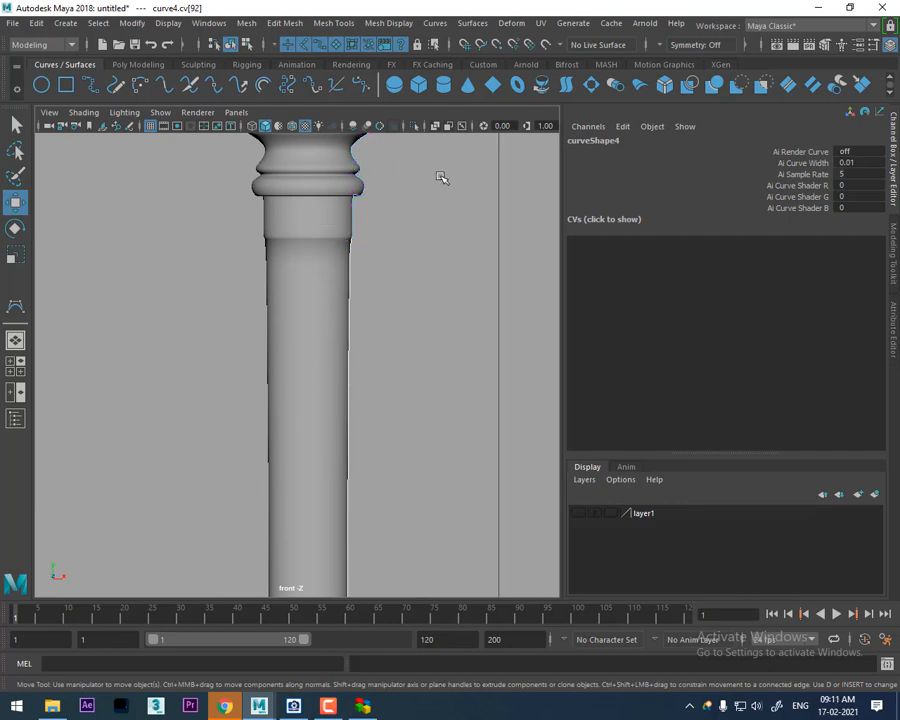
left_click(350, 314)
left_click(437, 23)
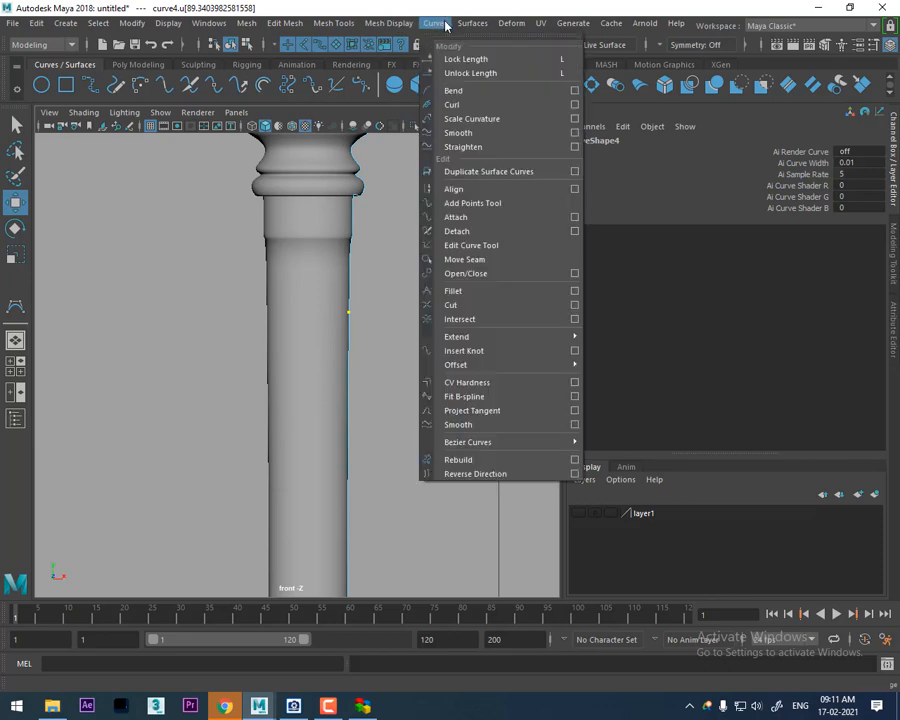
left_click(468, 351)
- Select the new control vertex on the upper cable and move it up to just beneath the jack's lowest collar, to about Y 0.493
right_click(494, 218)
right_click_drag(494, 218, 400, 258)
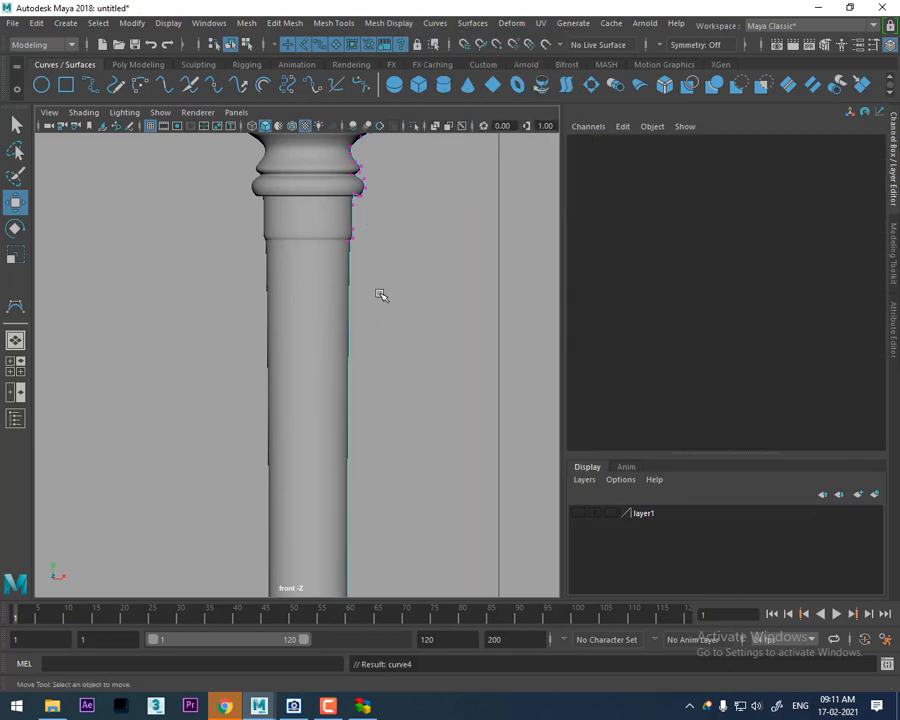
scroll(356, 336, "down", 5)
left_click_drag(325, 410, 297, 442)
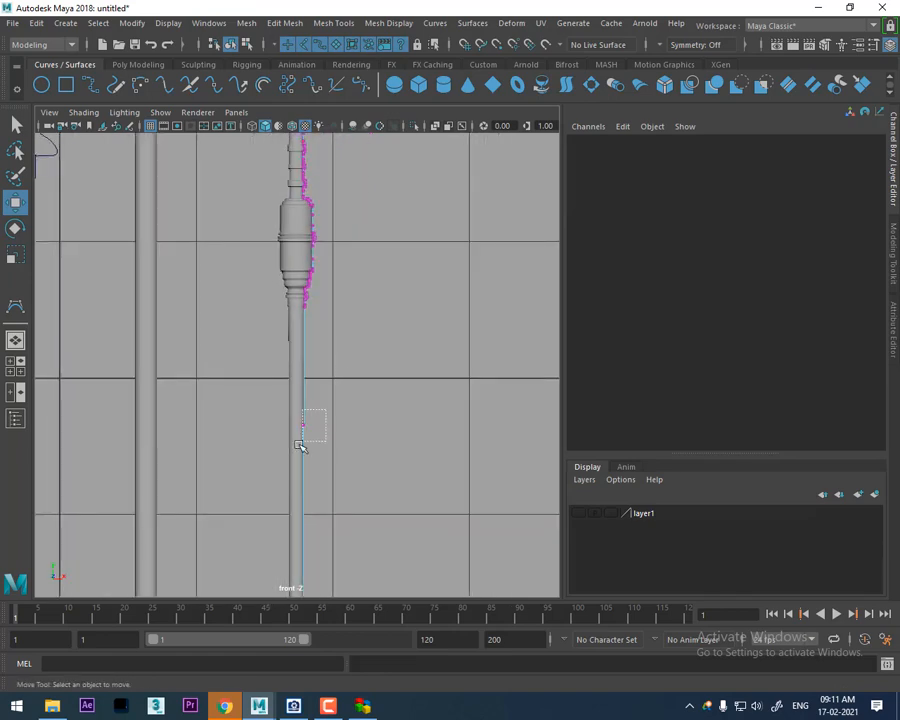
scroll(320, 460, "up", 2)
left_click_drag(310, 380, 306, 246)
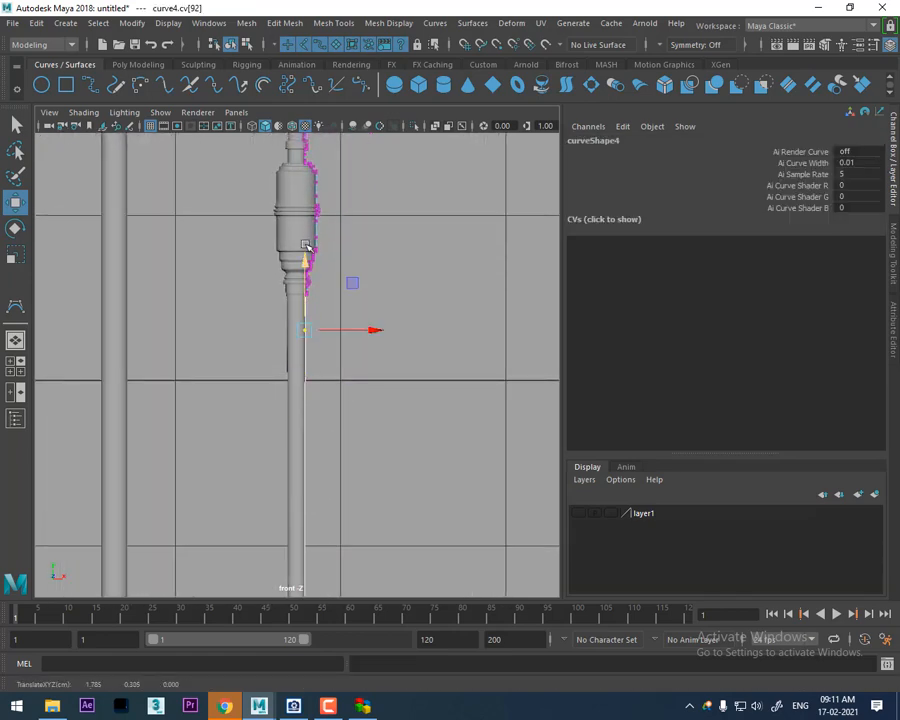
scroll(305, 244, "up", 6)
middle_click_drag(303, 233, 314, 420, "alt")
left_click_drag(341, 338, 341, 283)
left_click_drag(405, 287, 399, 285)
mouse_move(338, 231)
left_mouse_down()
mouse_move(338, 208)
mouse_move(338, 226)
left_mouse_up()
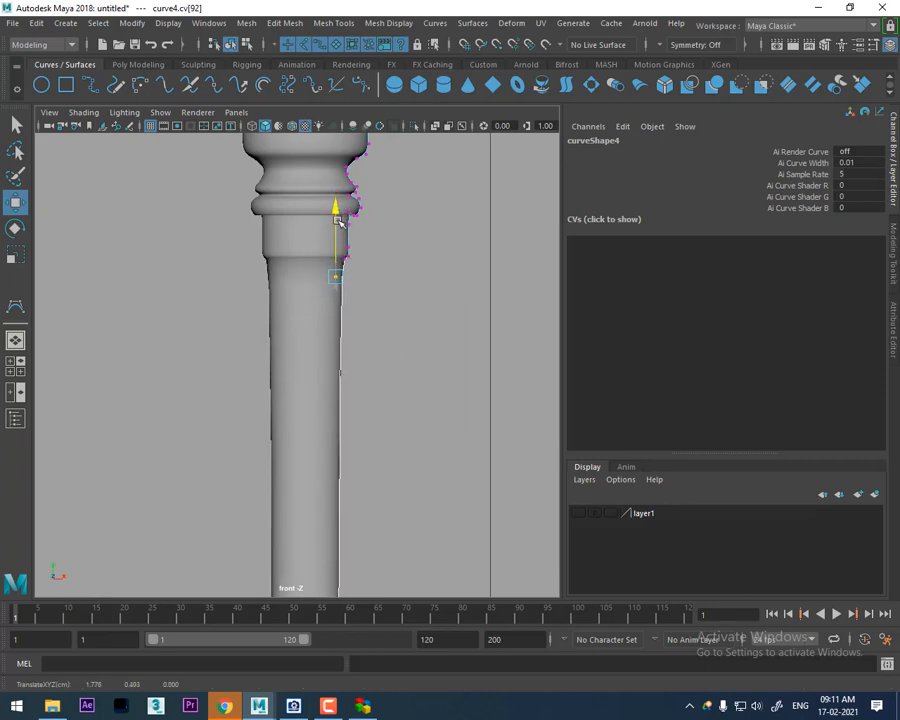
- Insert another knot on the profile curve at a point slightly lower on the cable than the collar vertex
right_click_drag(462, 245, 472, 185)
left_click(341, 330)
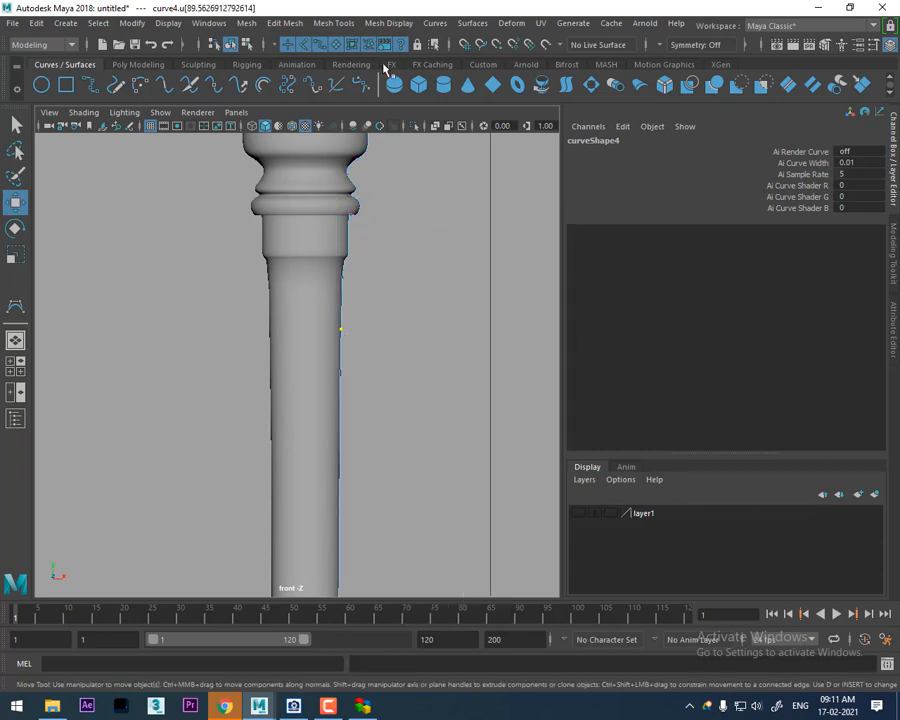
left_click(435, 23)
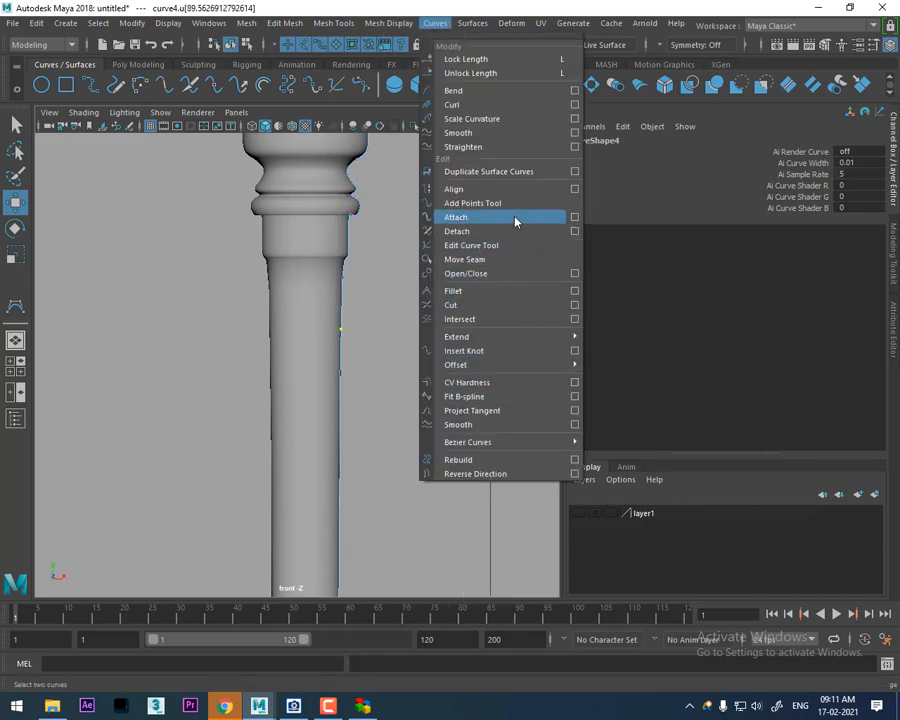
left_click(500, 351)
- Move the next control vertex on the cable up to sit close under the collar, to about Y 0.488
right_click_drag(480, 287, 400, 286)
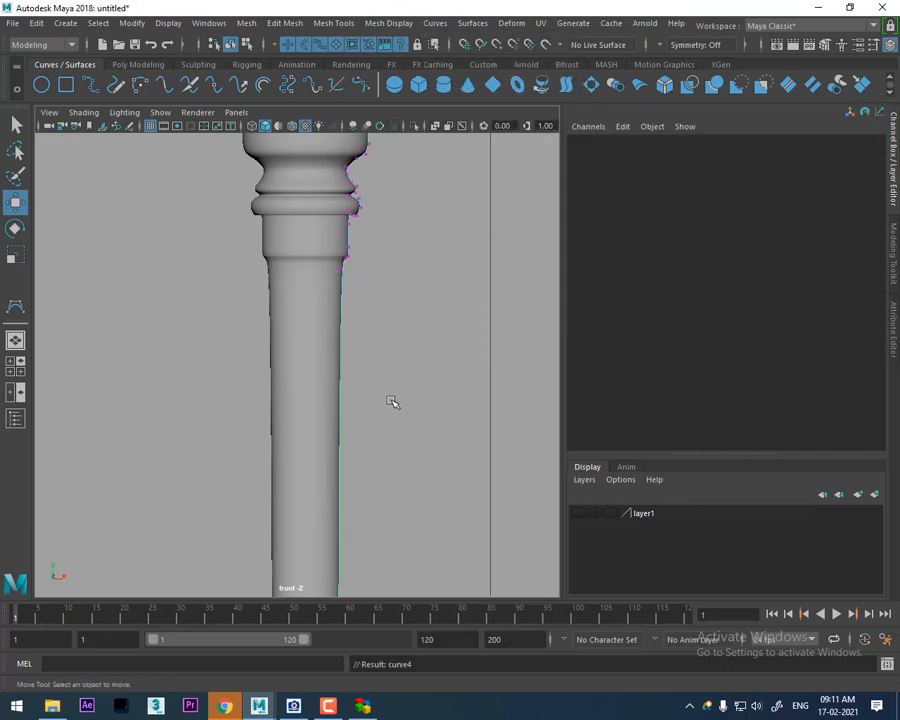
middle_click_drag(382, 420, 391, 222, "alt")
scroll(398, 385, "down", 10)
left_click_drag(324, 367, 280, 447)
scroll(280, 447, "up", 5)
left_click_drag(315, 384, 313, 230)
scroll(398, 490, "up", 7)
middle_click_drag(364, 330, 357, 522, "alt")
scroll(398, 320, "up", 3)
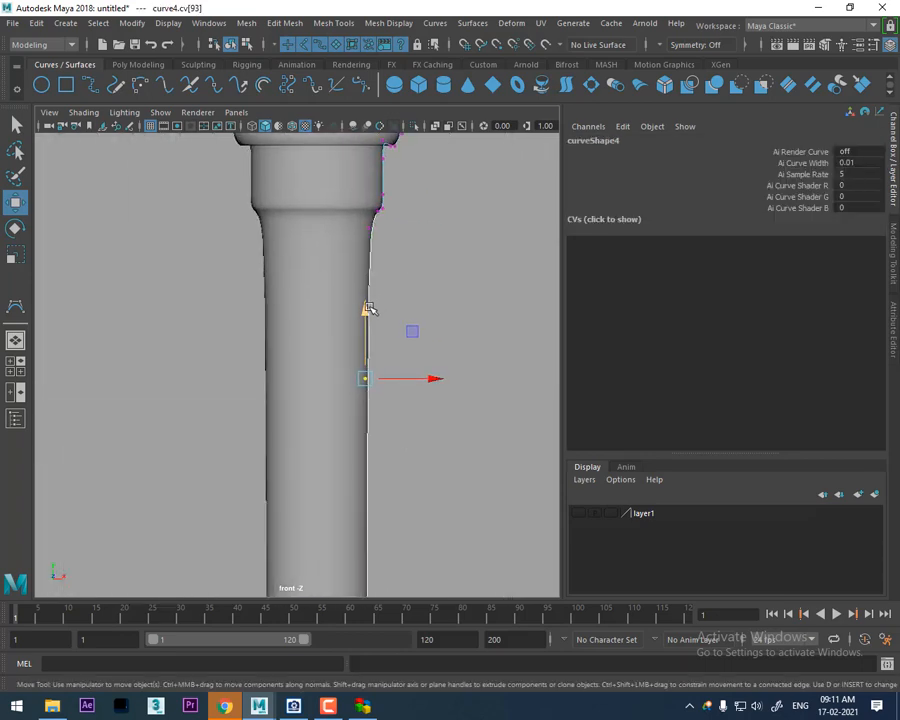
left_click_drag(368, 309, 374, 214)
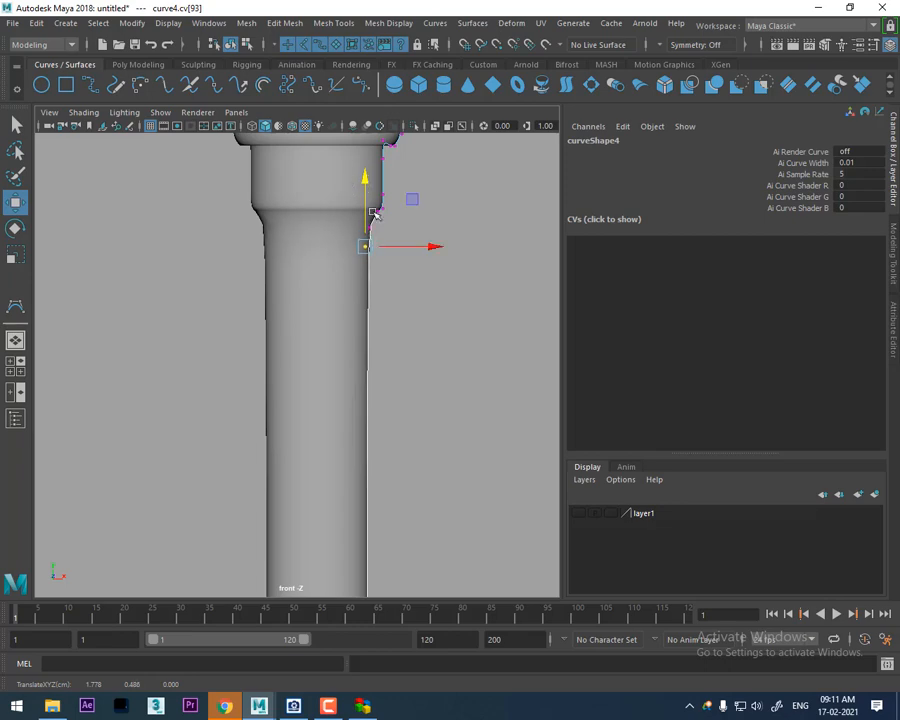
- Select the two control vertices just under the collar and shift them slightly inward toward the cable's centre
scroll(428, 378, "up", 5)
middle_click_drag(428, 380, 391, 460, "alt")
scroll(386, 262, "up", 1)
left_click_drag(384, 223, 362, 268)
left_click_drag(432, 247, 424, 247)
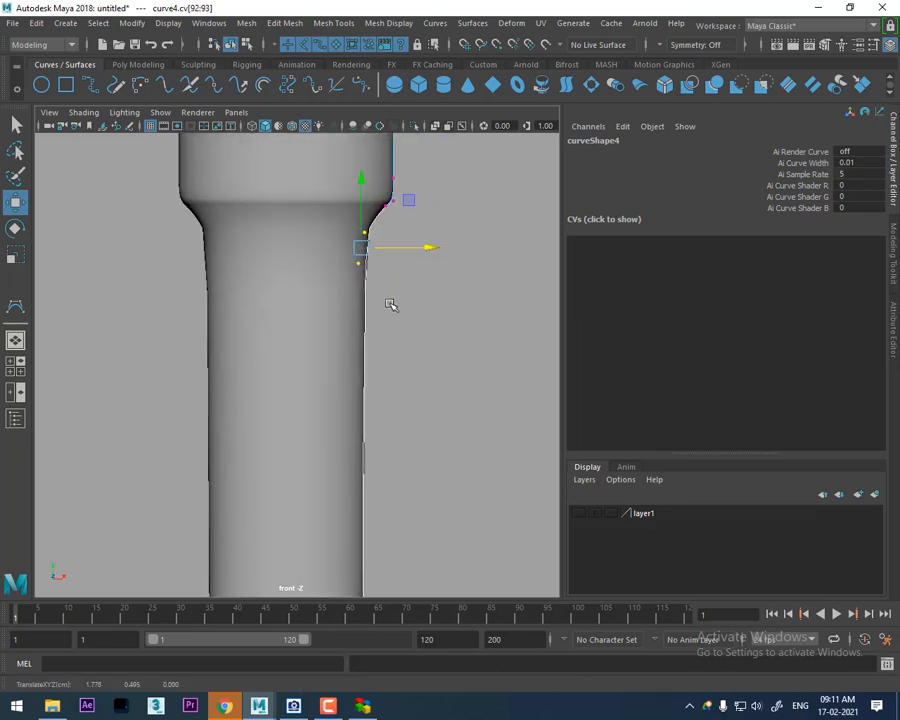
- Move the lower of the two vertices outward to about X 1.778, and raise both vertices closer to the collar
left_click_drag(382, 283, 362, 205)
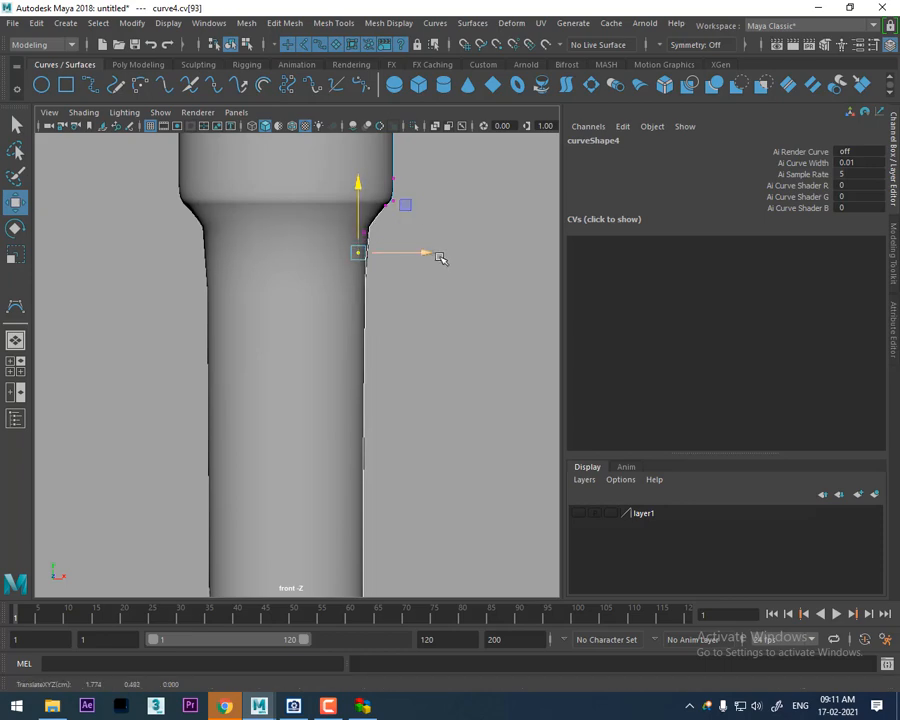
left_click_drag(427, 254, 434, 253)
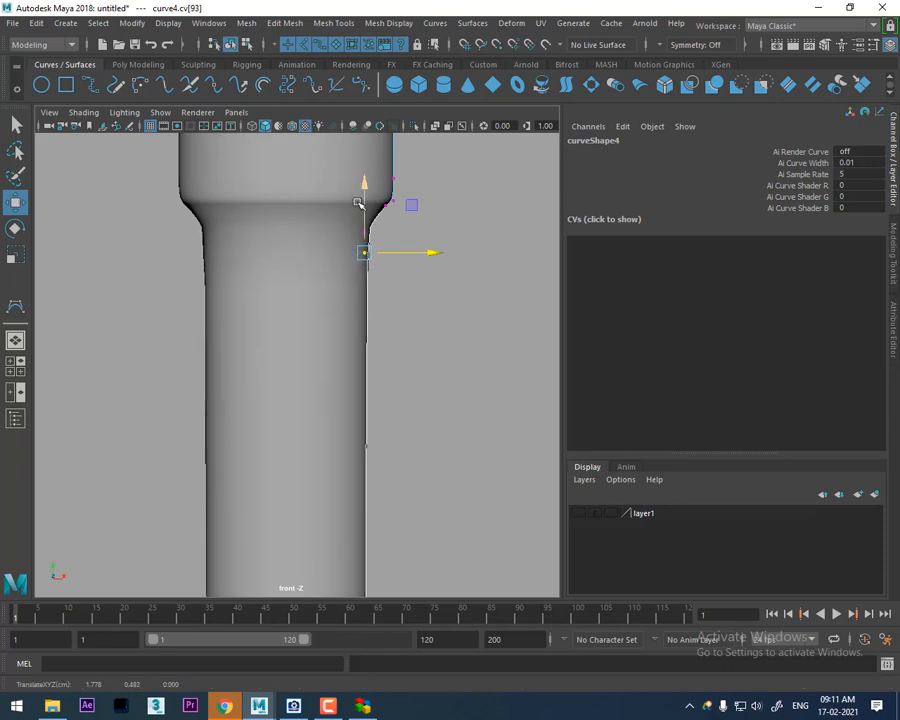
left_click_drag(365, 193, 366, 190)
left_click_drag(388, 300, 336, 226)
left_click_drag(362, 186, 361, 167)
- Return the jack's profile curve to object mode and clear the selection
right_click_drag(378, 366, 362, 405, "alt")
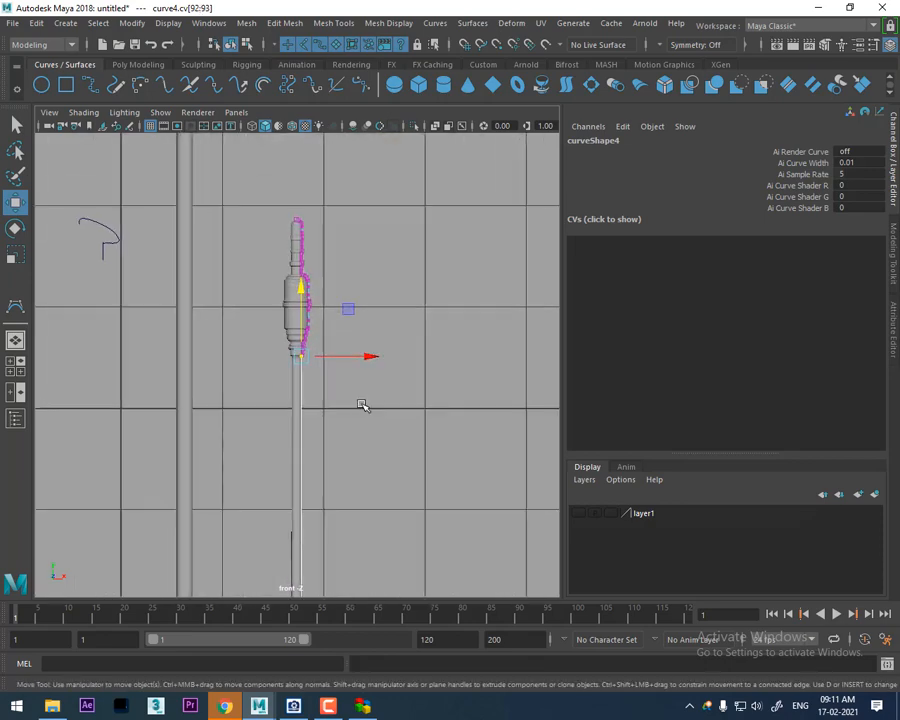
right_click_drag(292, 369, 327, 457, "alt")
right_click_drag(299, 237, 352, 205)
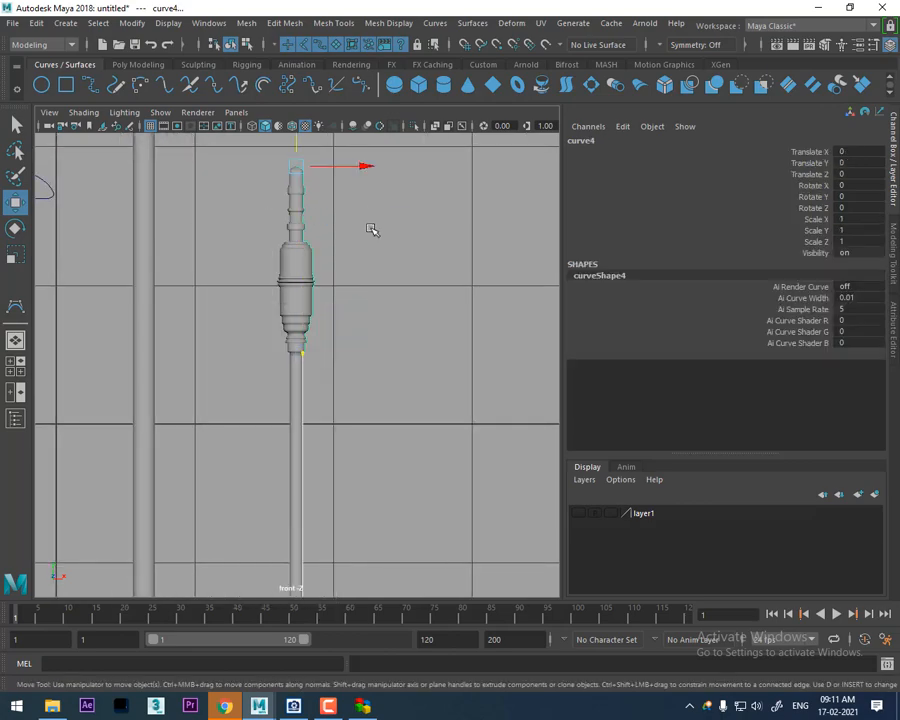
left_click(373, 232)
- Check the model in perspective, unhide the reference image plane and return to the front view
middle_click_drag(320, 397, 343, 441, "alt")
right_click_drag(343, 441, 293, 256, "alt")
middle_click_drag(293, 256, 364, 418, "alt")
right_click_drag(364, 418, 361, 405, "alt")
key("space")
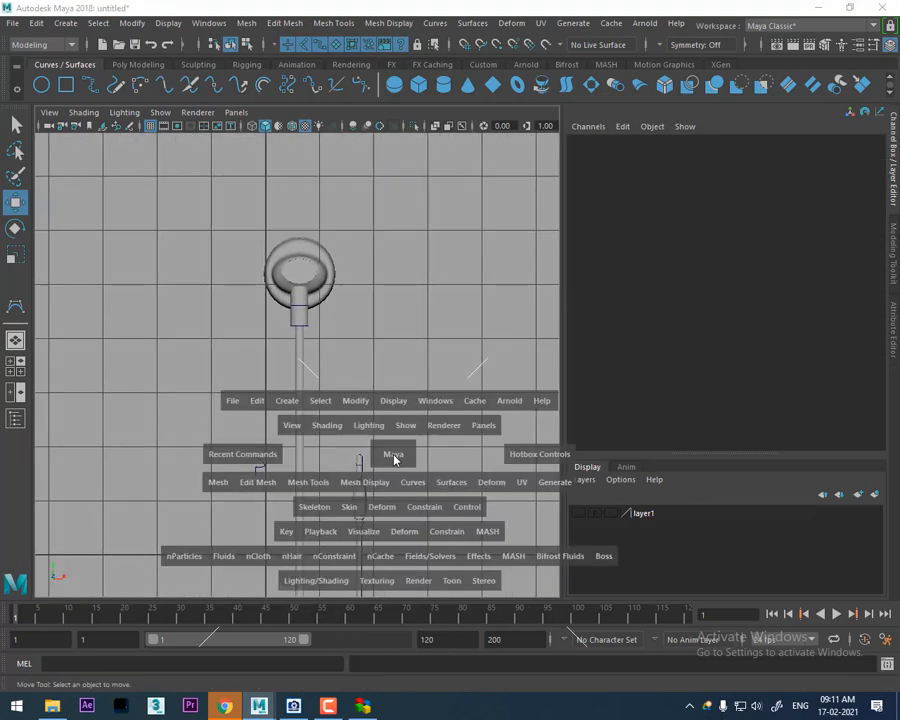
left_click_drag(394, 456, 375, 388)
right_click_drag(375, 388, 379, 350, "alt")
left_click_drag(379, 350, 405, 388, "alt")
key("ctrl+shift+h")
key("space")
scroll(362, 310, "down", 2)
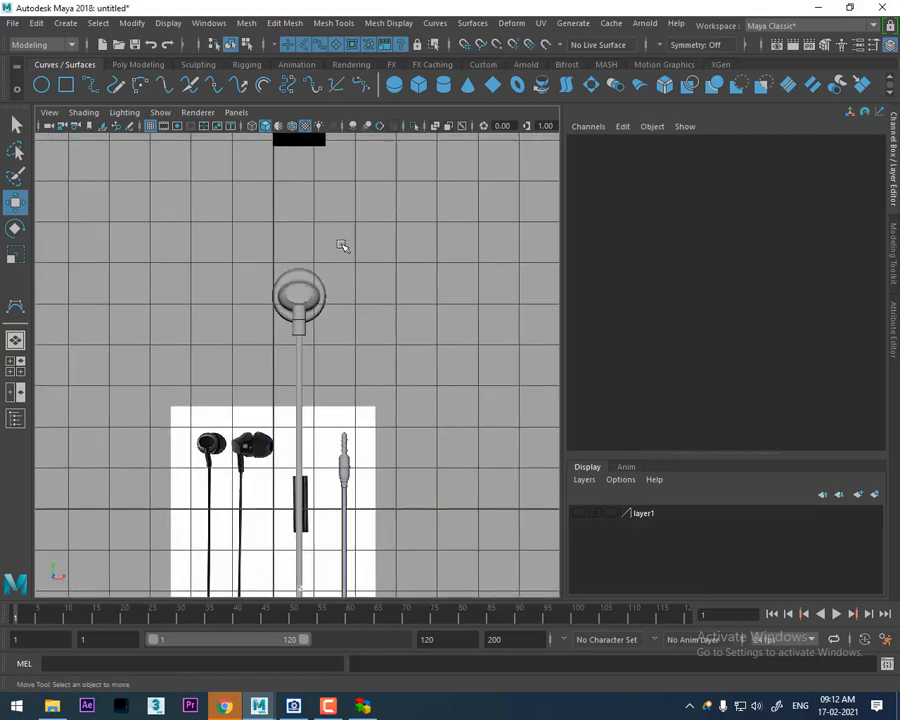
- Select all parts of the earbud together with its cable and delete their construction history
left_click_drag(353, 244, 258, 359)
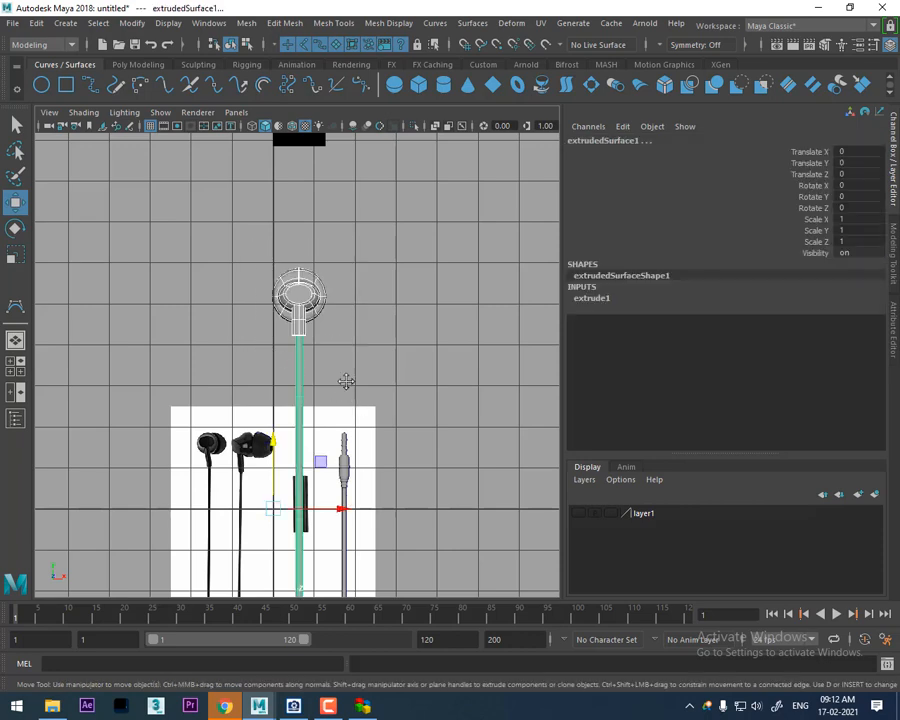
scroll(345, 365, "up", 1)
middle_click_drag(346, 381, 353, 277, "alt")
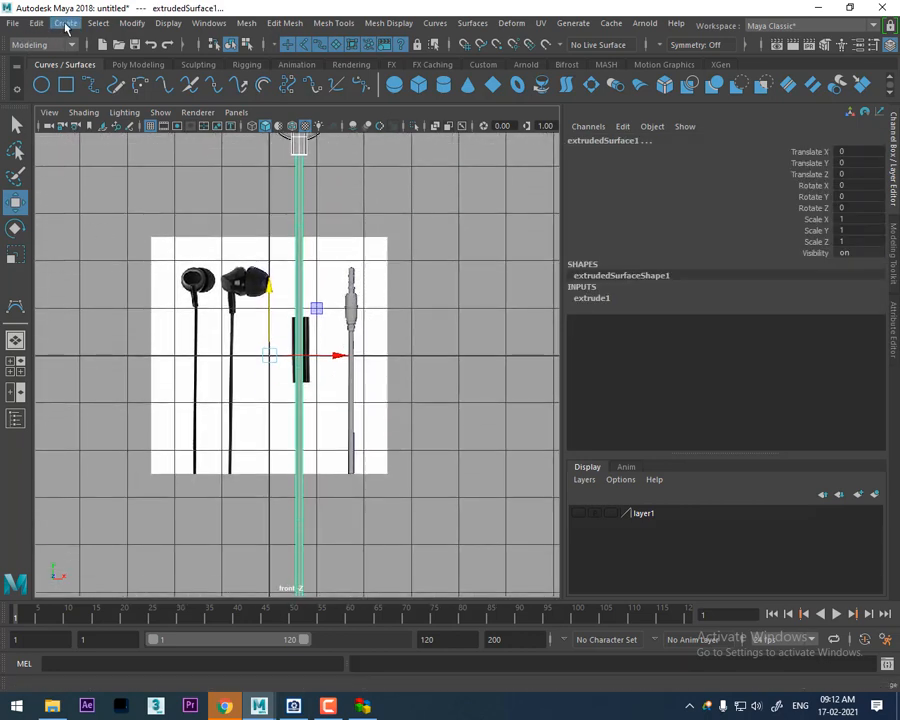
left_click(36, 22)
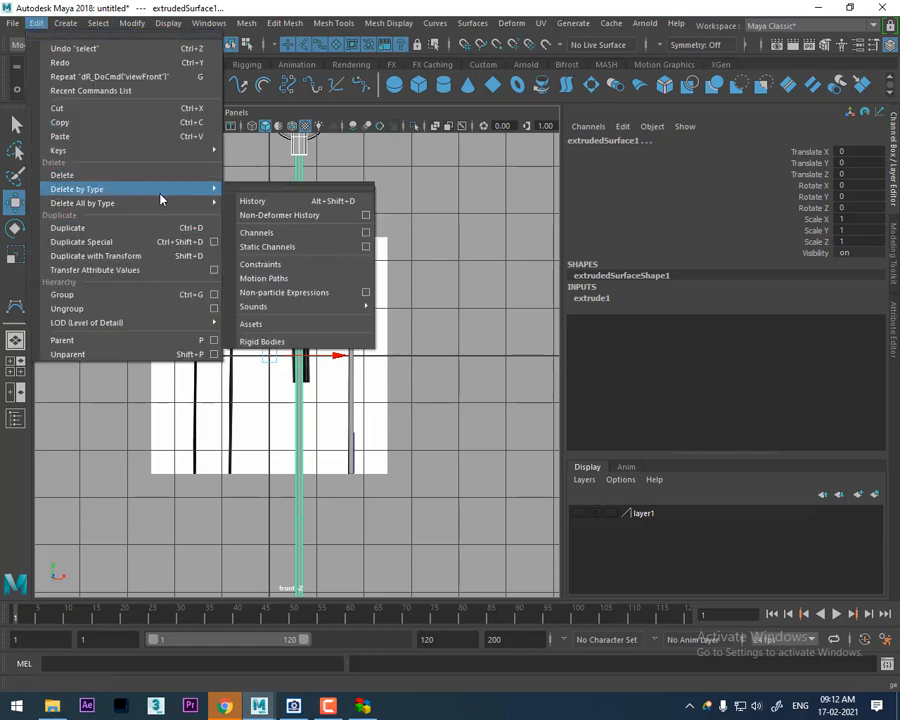
mouse_move(251, 205)
mouse_move(205, 189)
left_click(252, 199)
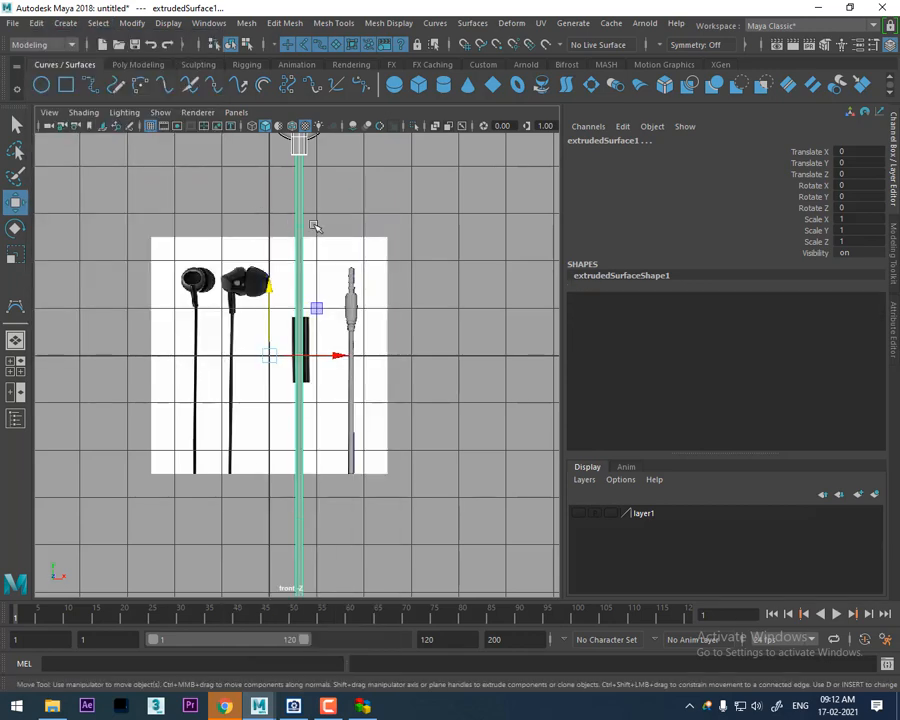
- Duplicate the selected earbud and cable, group the copy and move the group to X -1.144
key("ctrl+d")
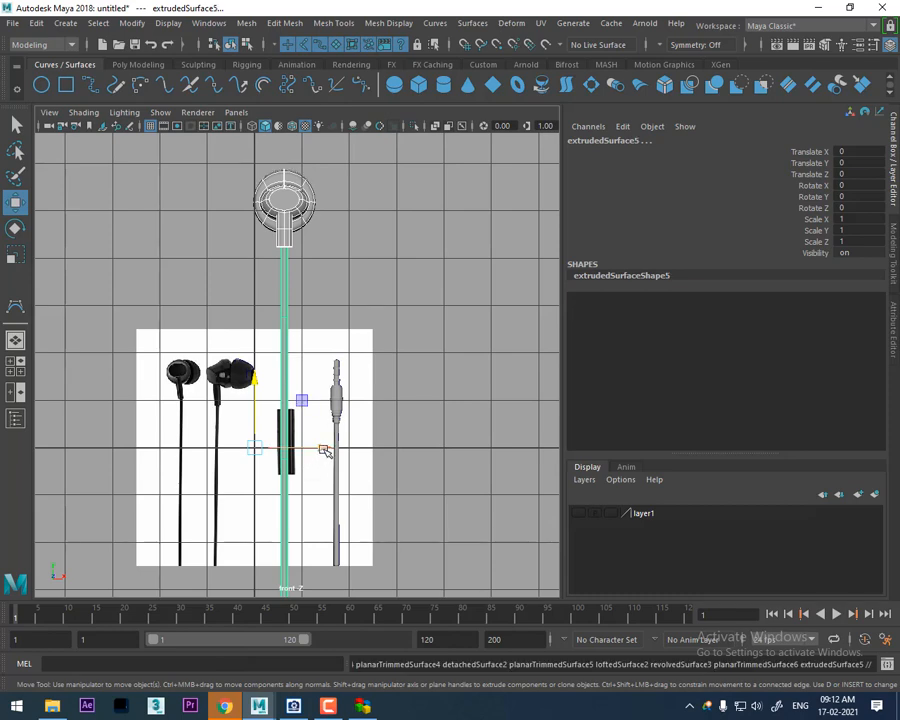
key("ctrl+g")
left_click_drag(322, 450, 273, 450)
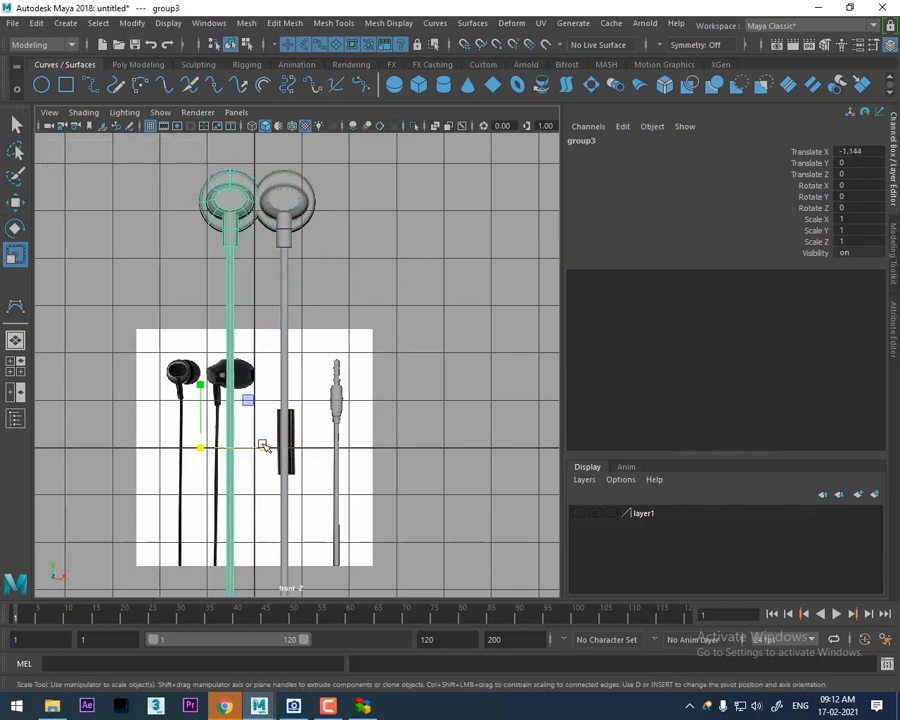
- Rotate the duplicated earbud group 90 degrees around Y so that it faces sideways
key("e")
left_click_drag(237, 451, 282, 447)
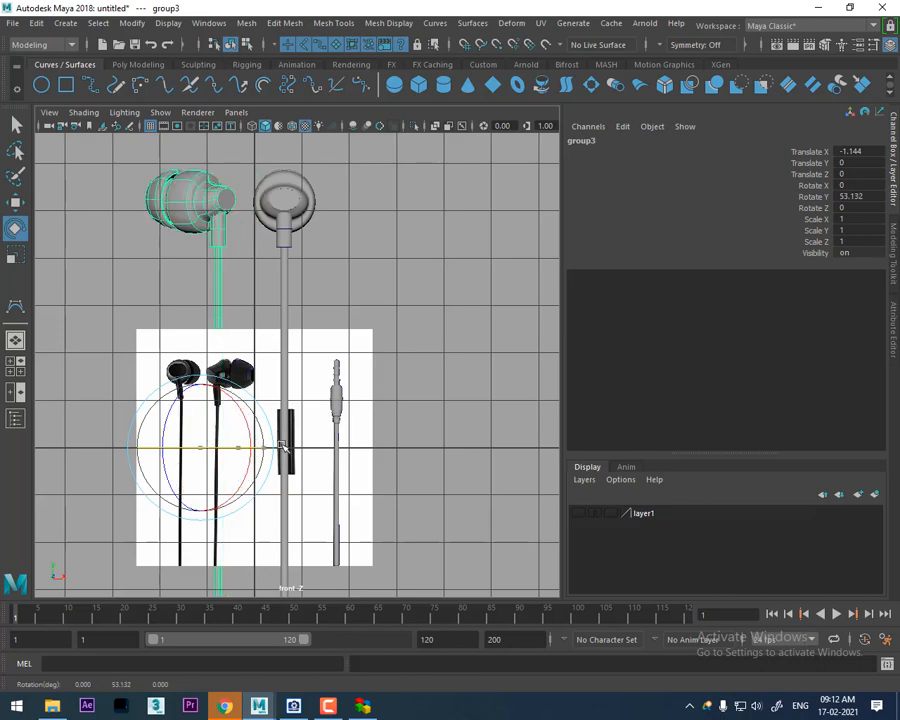
double_click(855, 196)
type("90")
key("Return")
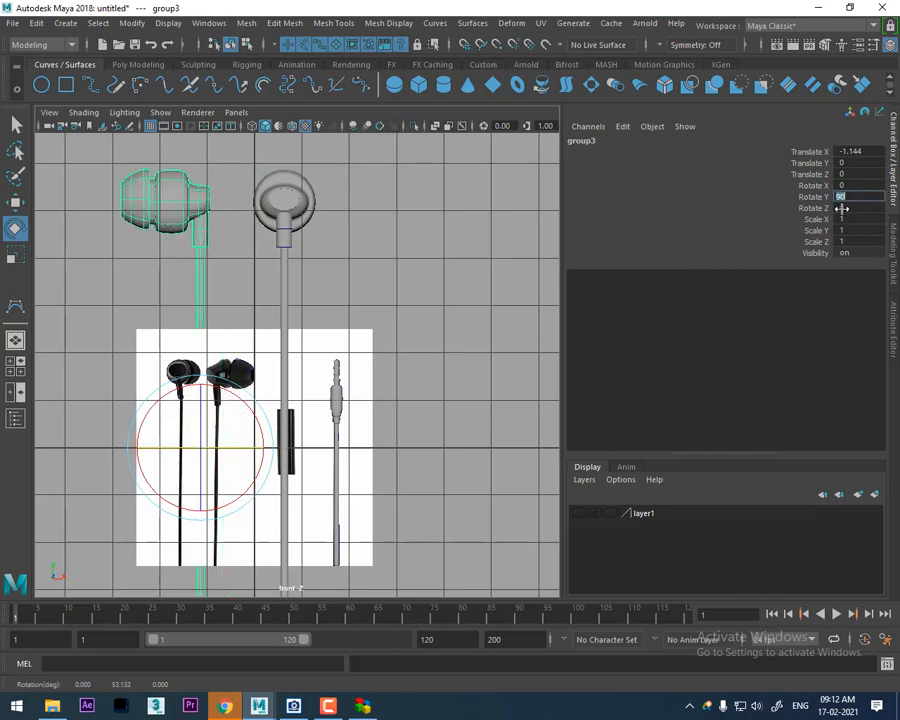
- Hide the reference image plane and show the earbuds and jack in the perspective view
scroll(224, 340, "up", 2)
key("w")
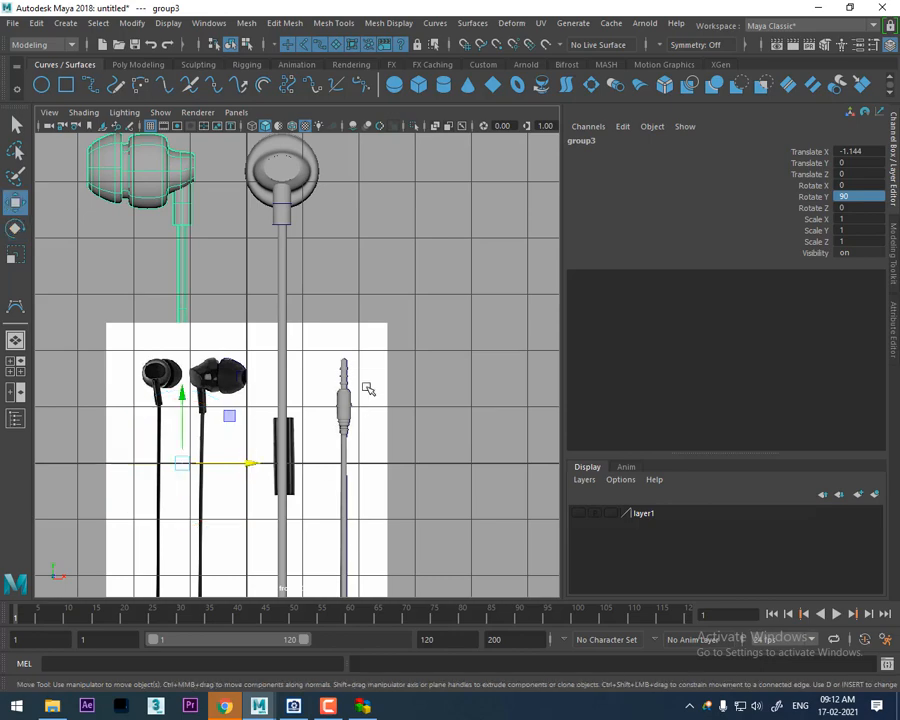
left_click(365, 345)
key("h")
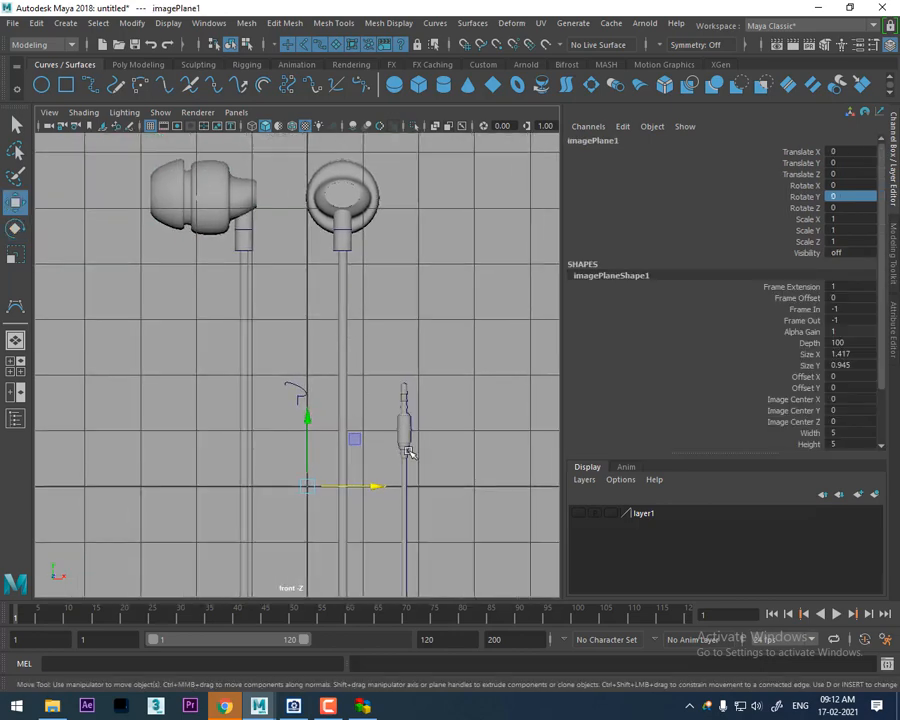
key("space")
left_click_drag(430, 452, 448, 186)
scroll(400, 385, "up", 3)
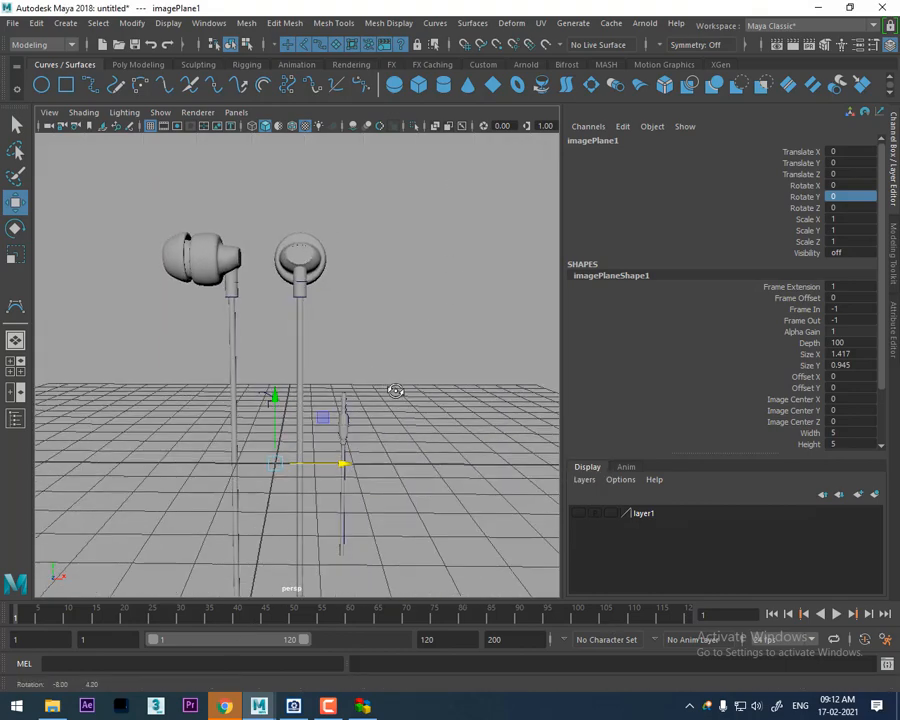
left_click(328, 706)
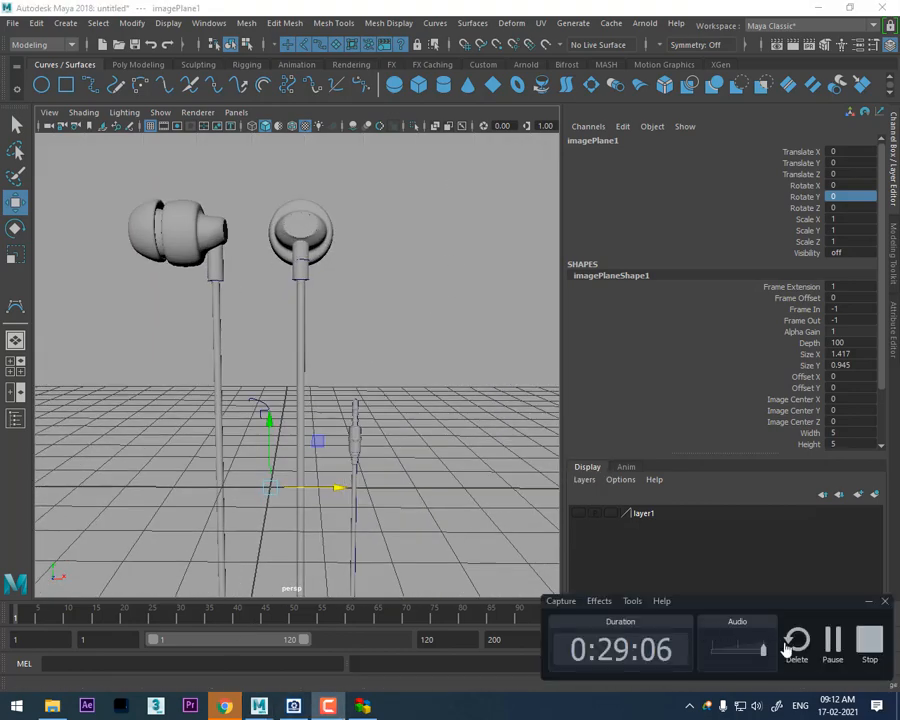
left_click(832, 641)
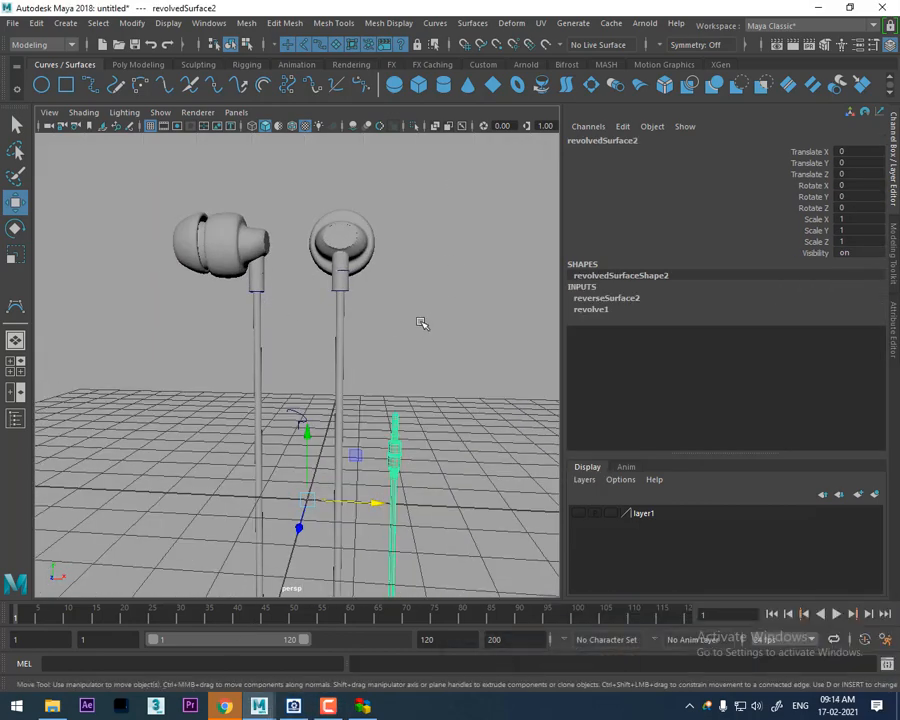
left_click_drag(421, 322, 458, 295, "alt")
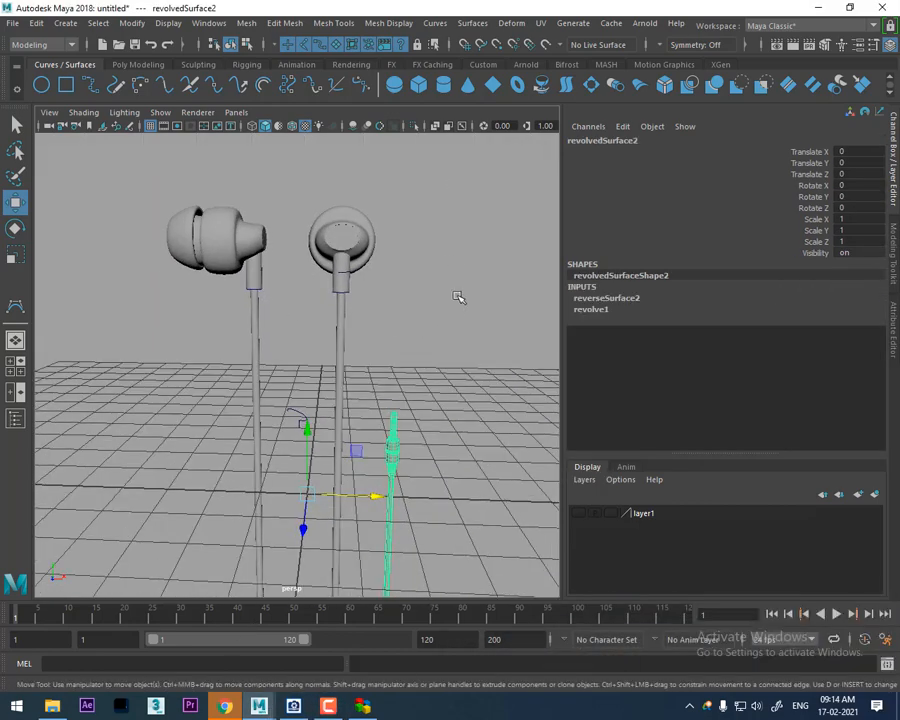
- Delete the duplicated, sideways-facing earbud together with its cable
left_click(458, 295)
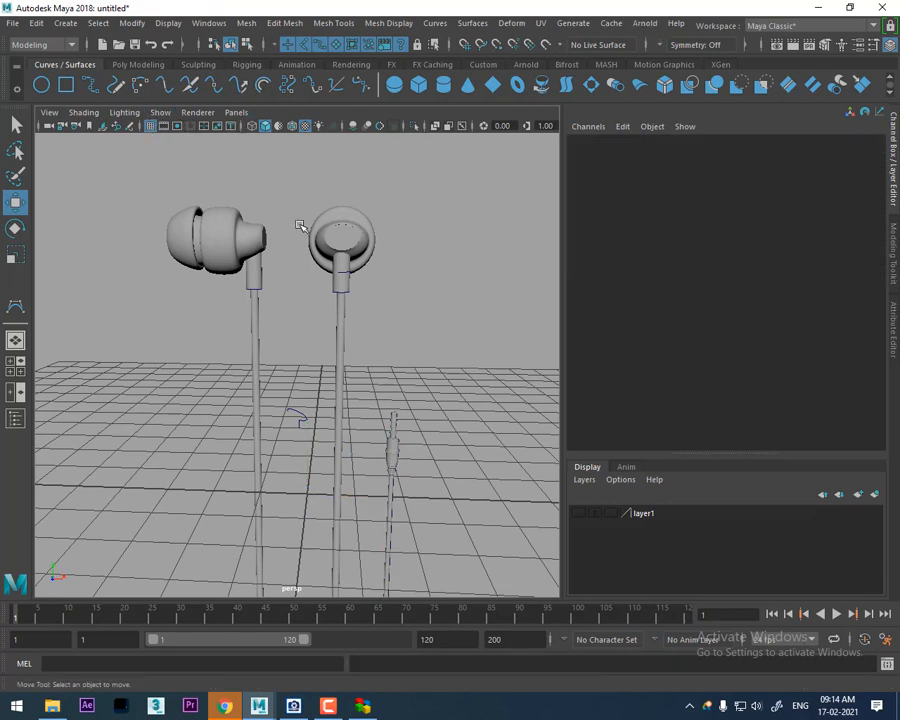
left_click(225, 233)
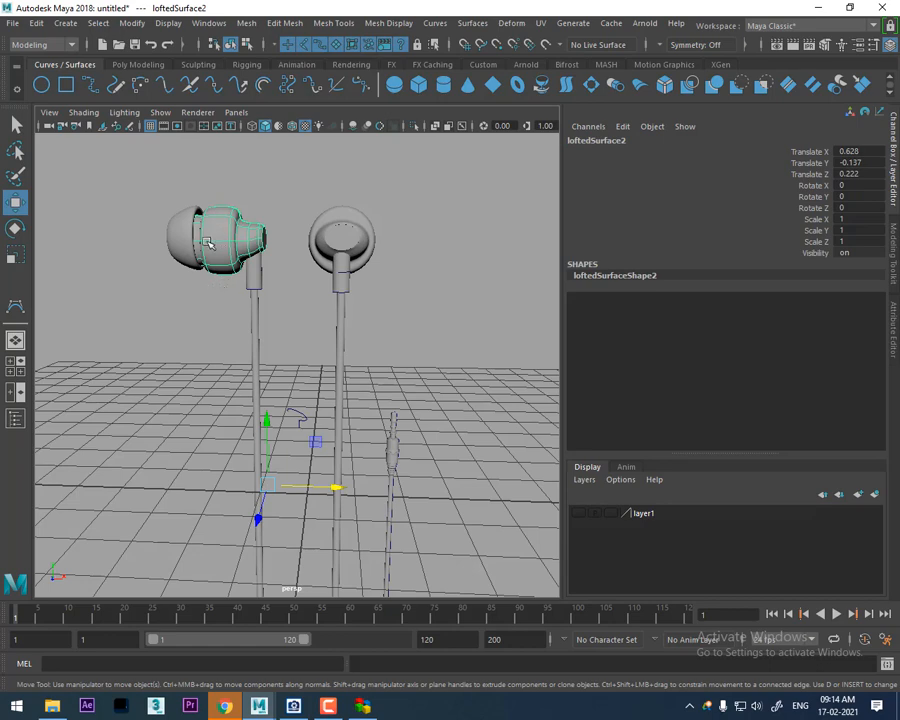
mouse_move(275, 226)
left_mouse_down("alt")
mouse_move(287, 246)
mouse_move(271, 210)
left_mouse_up("alt")
left_click(269, 207)
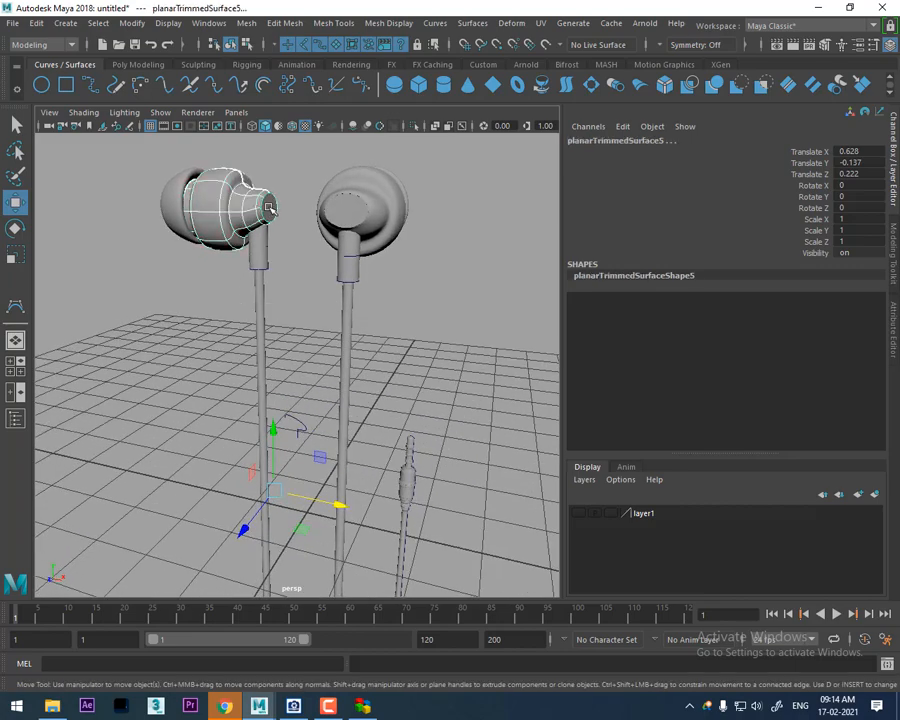
left_click_drag(280, 322, 245, 291, "alt")
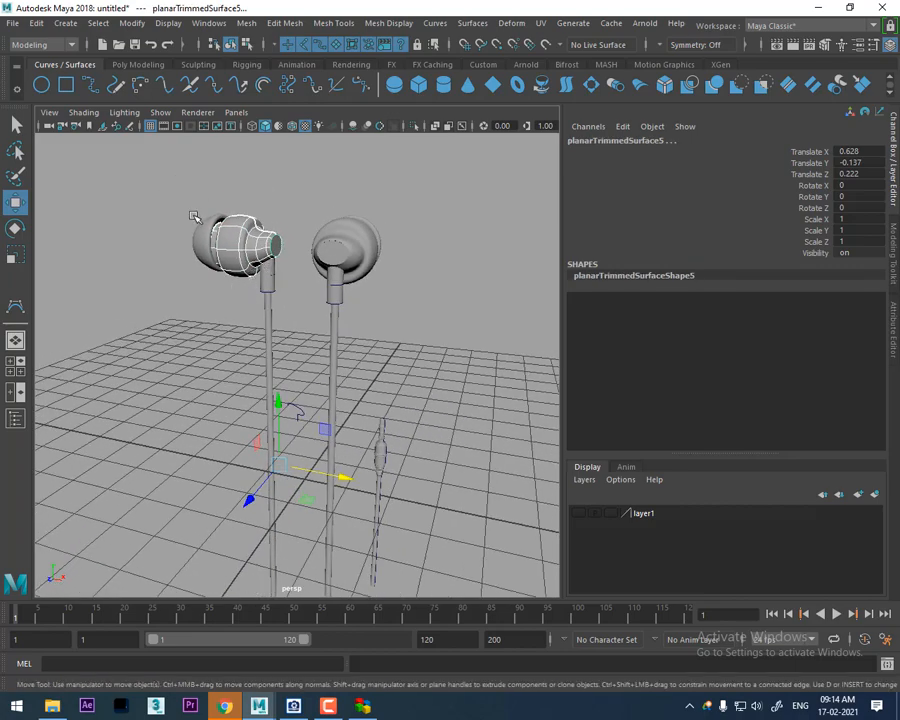
left_click_drag(194, 218, 408, 288)
key("Delete")
- Select the lofted body and the rounded ear tip of the remaining earbud
left_click(394, 239)
left_click(275, 263)
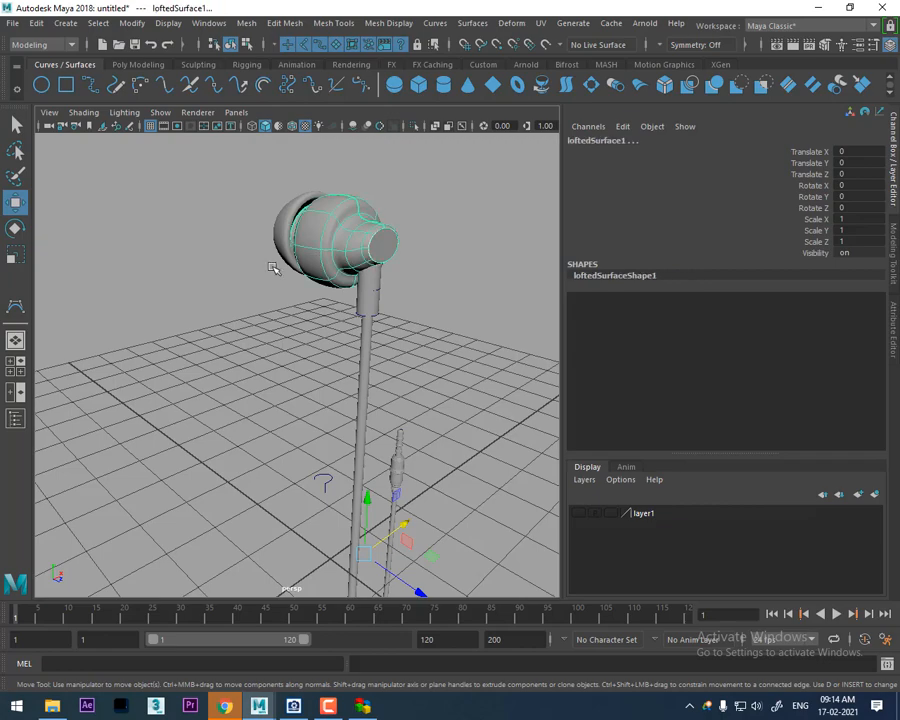
left_click_drag(275, 263, 325, 270, "alt")
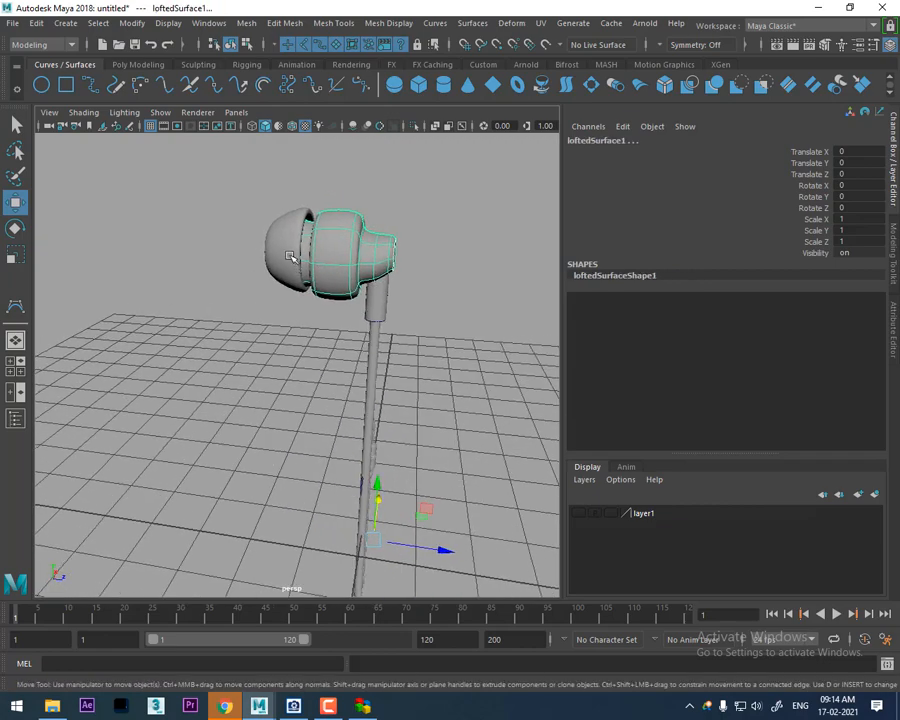
left_click(290, 257)
- Open the reference image tinified-nokia_com-gallery-wh_301-2.jpg from the Class 7 folder and place it in view beside the model
left_click(52, 706)
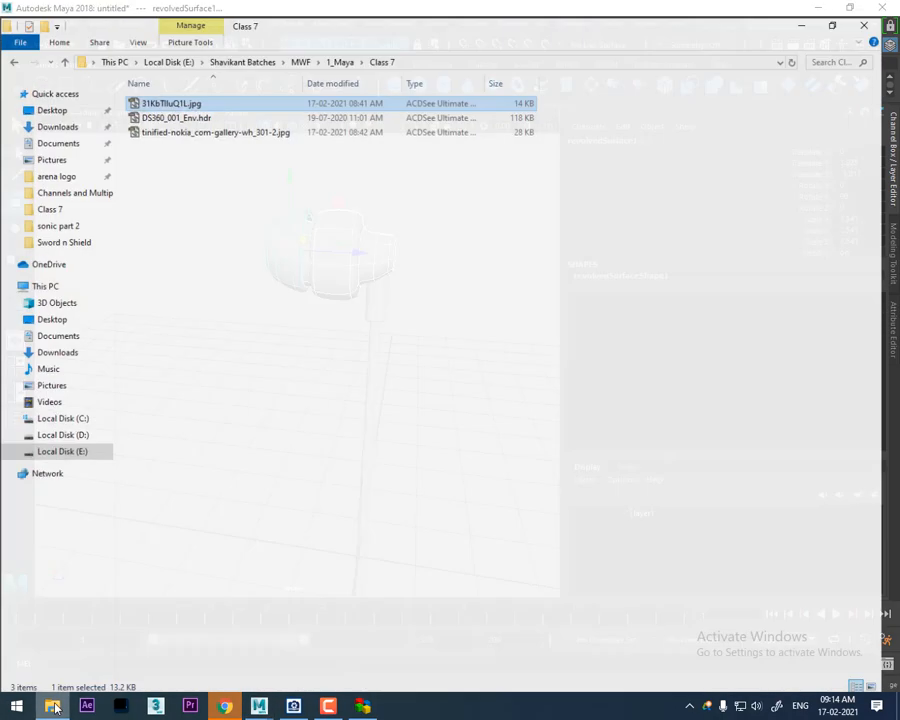
left_click(210, 104)
double_click(216, 119)
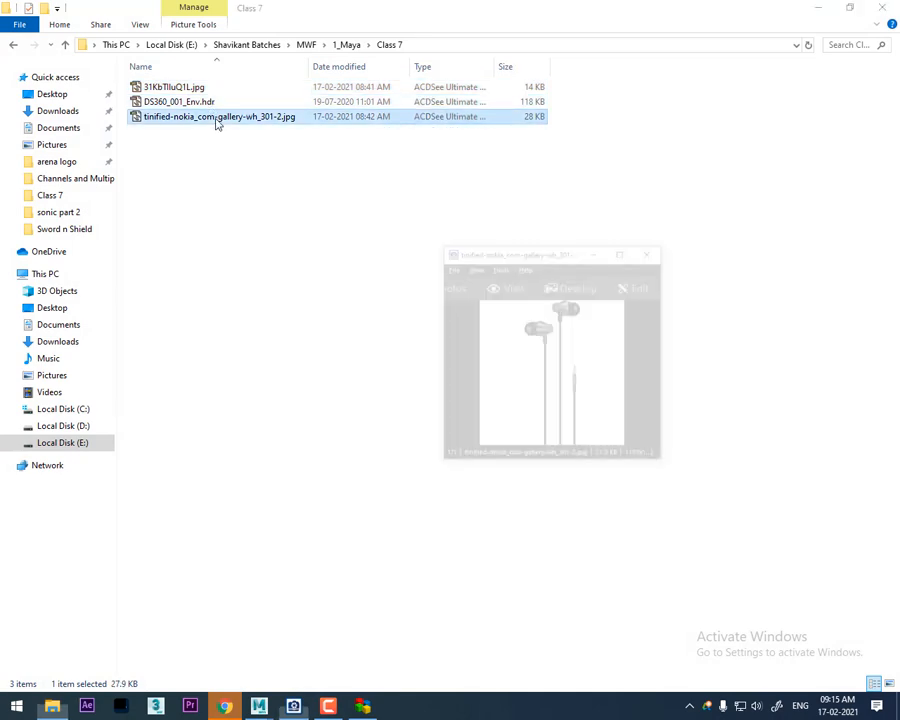
left_click(820, 8)
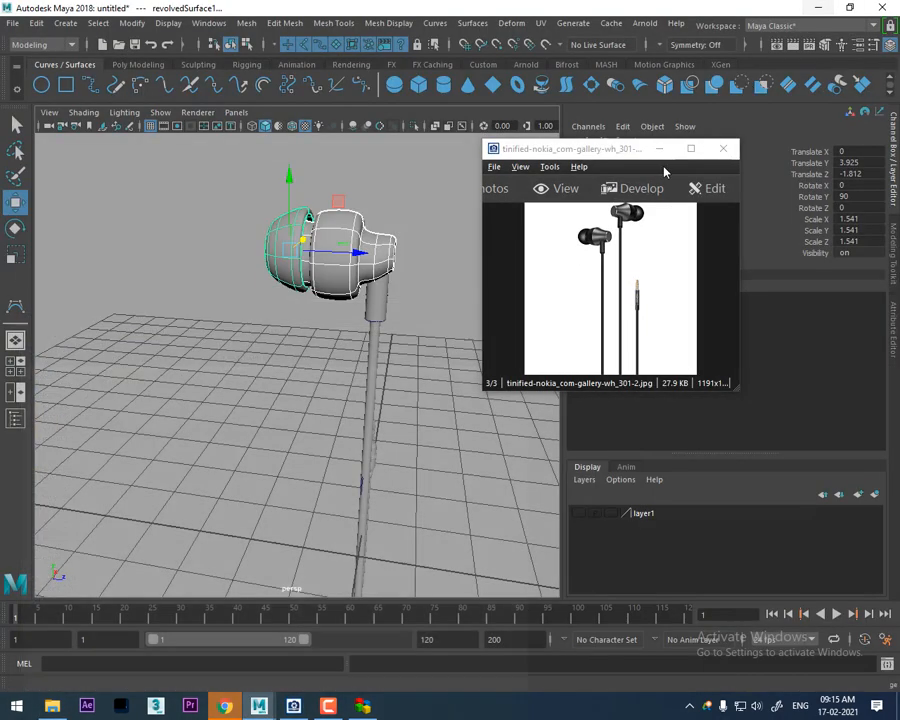
scroll(635, 283, "up", 1)
scroll(635, 283, "down", 1)
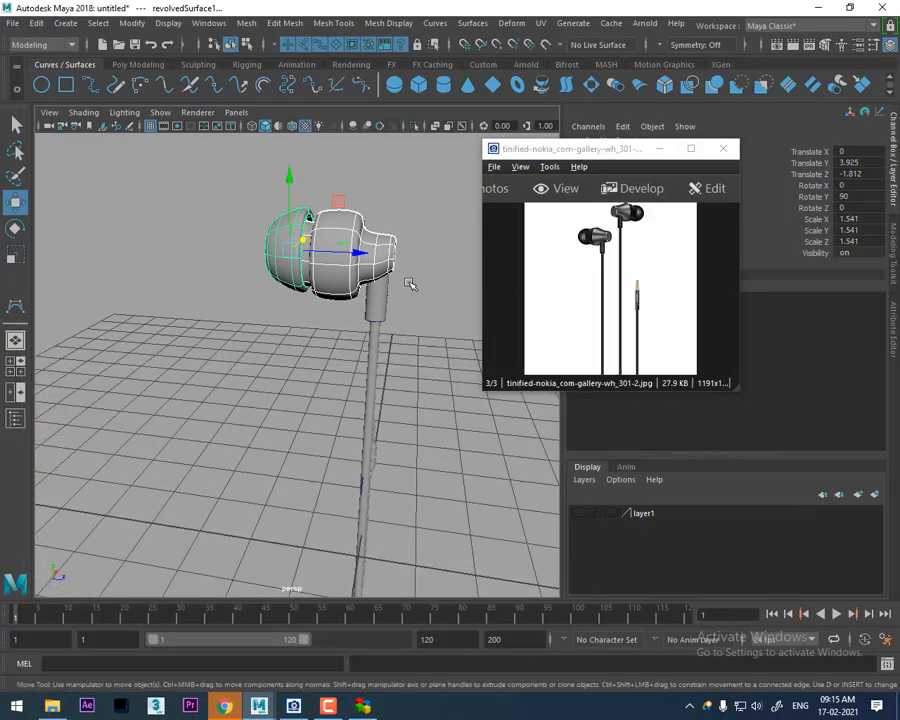
- Switch the reference viewer to 31KbTlluQ1L.jpg and enlarge the image on its two earbuds
left_click_drag(410, 284, 362, 336, "alt")
scroll(580, 277, "up", 2)
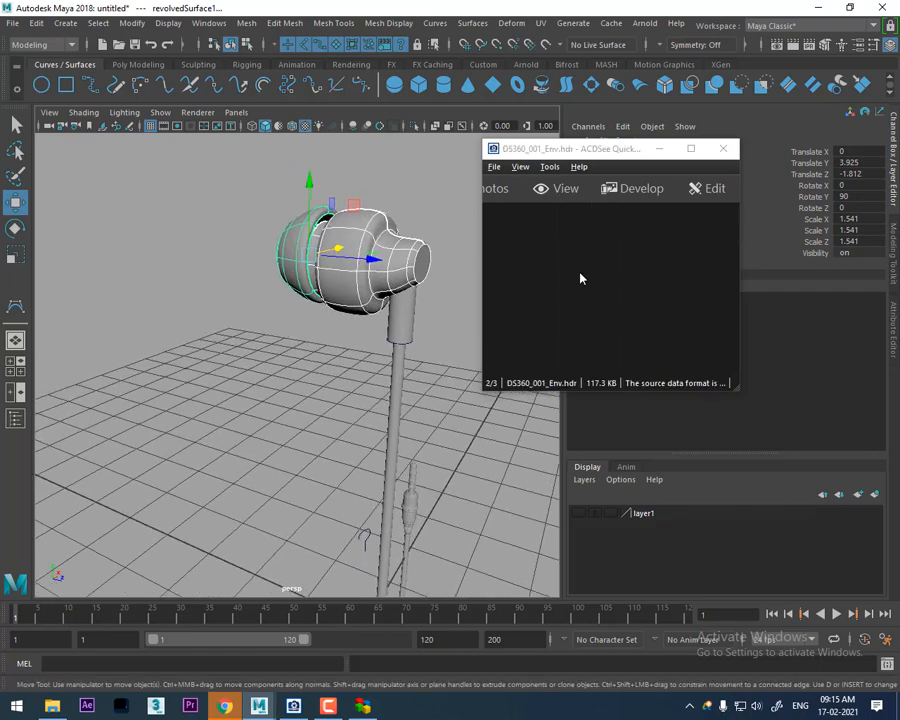
scroll(602, 260, "up", 4, "ctrl")
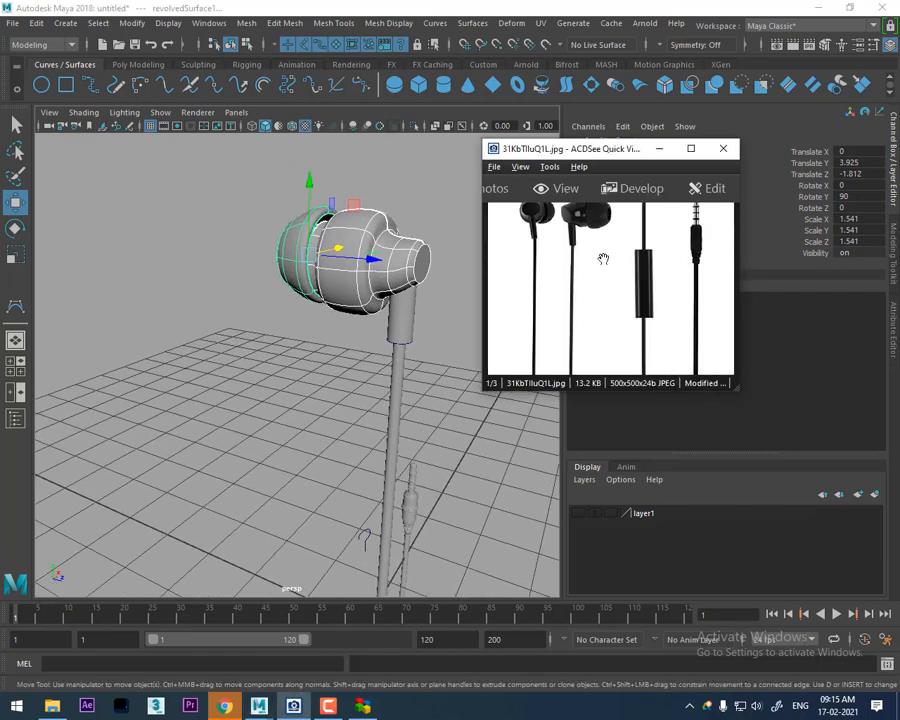
left_click_drag(598, 280, 631, 370)
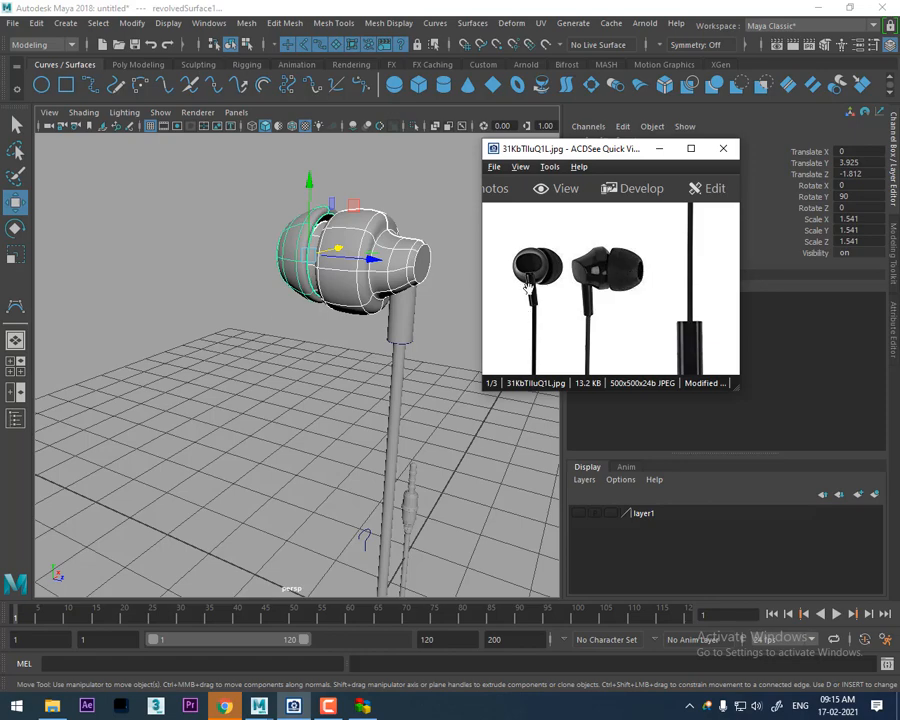
- Assign a new Arnold aiStandardSurface material to the earbud's body, stem and cable, leaving out the ear tip
left_click_drag(273, 314, 314, 328, "alt")
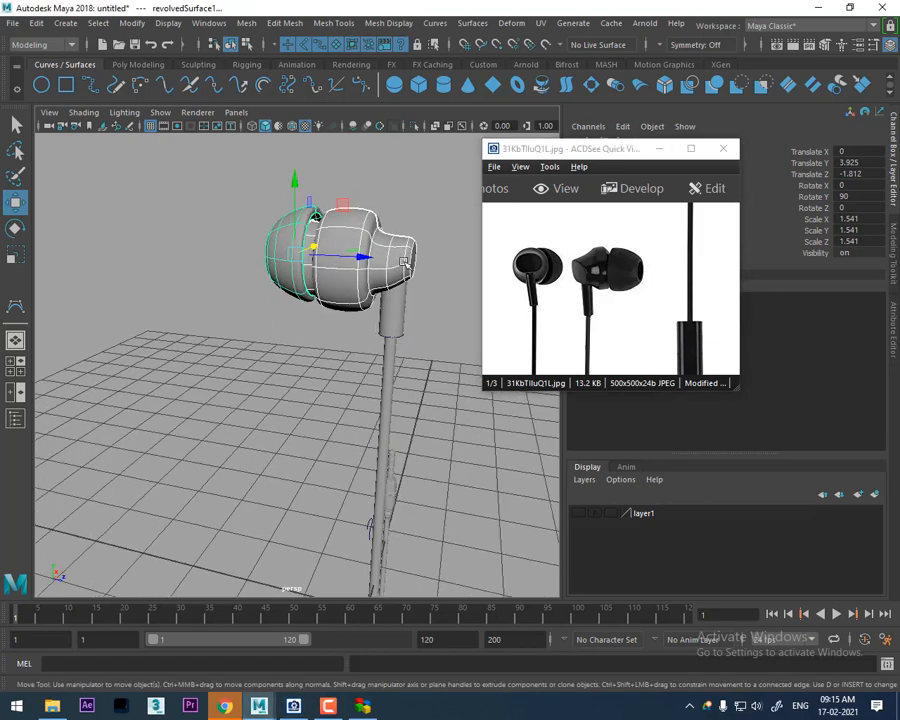
left_click(349, 297)
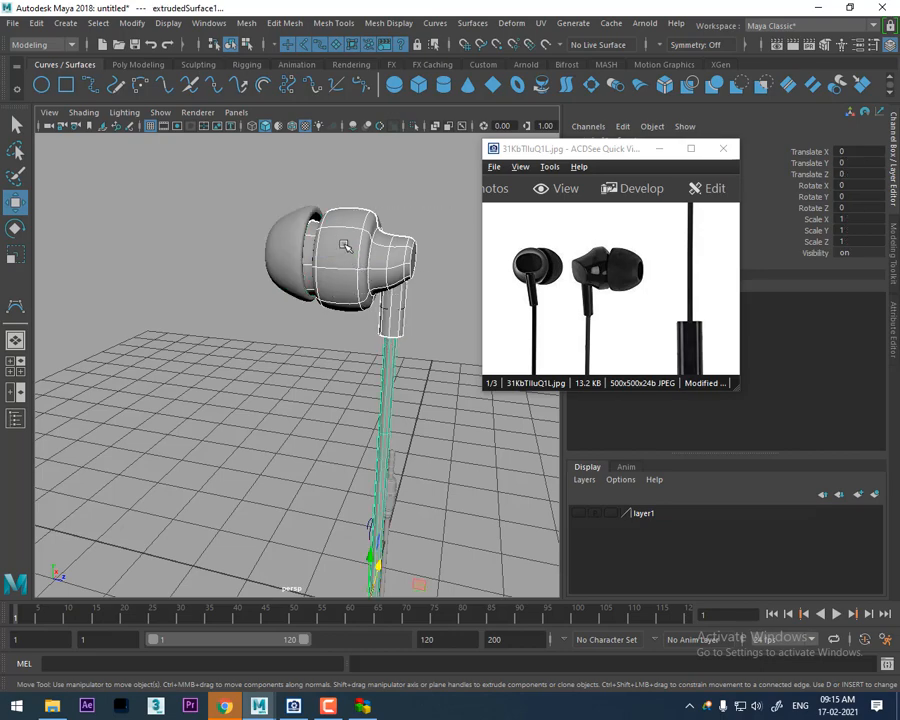
right_click_drag(344, 246, 365, 578)
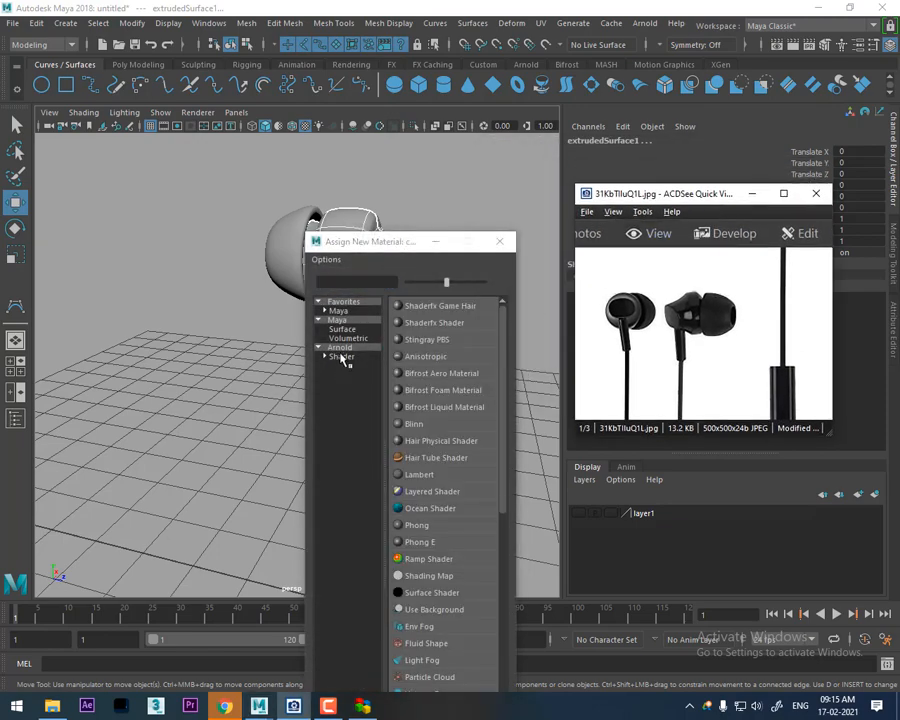
left_click(352, 348)
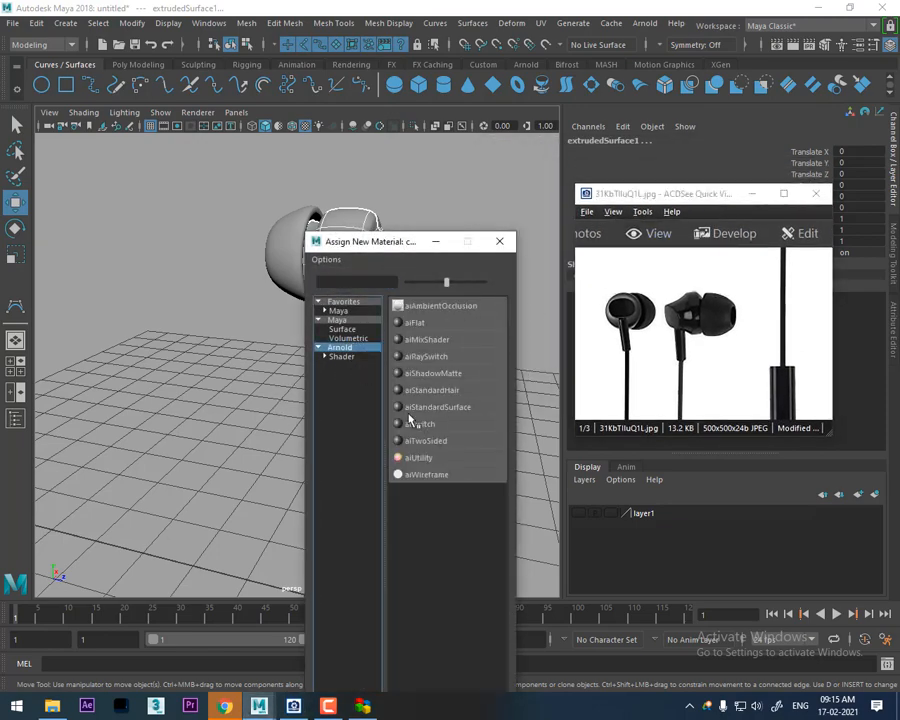
left_click(451, 413)
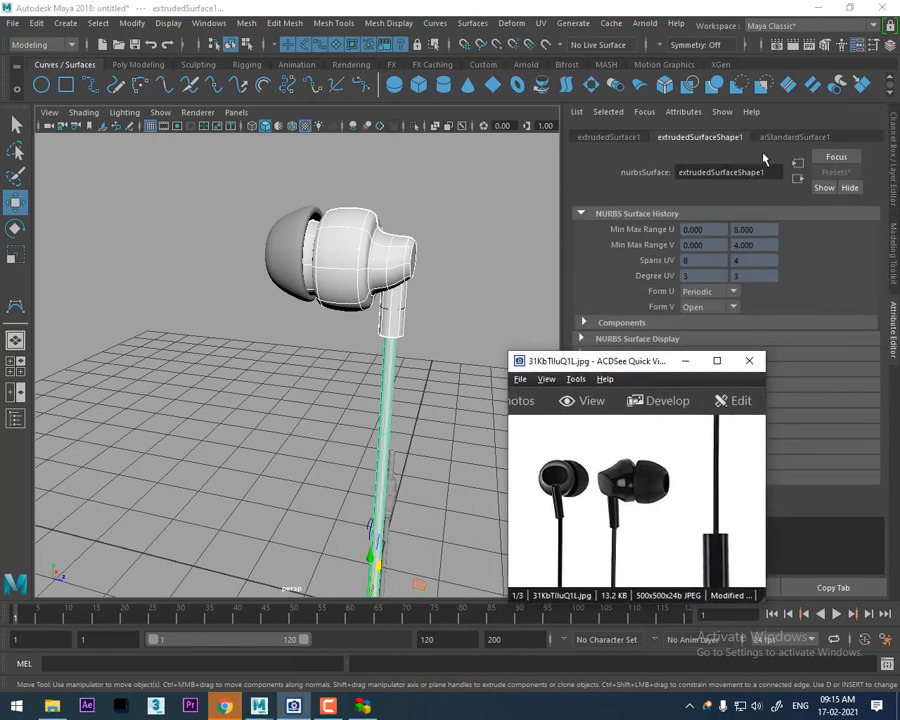
- Replace the body and cable material's settings with the Plastic preset and set its base color to orange-red
left_click(792, 137)
left_click(836, 172)
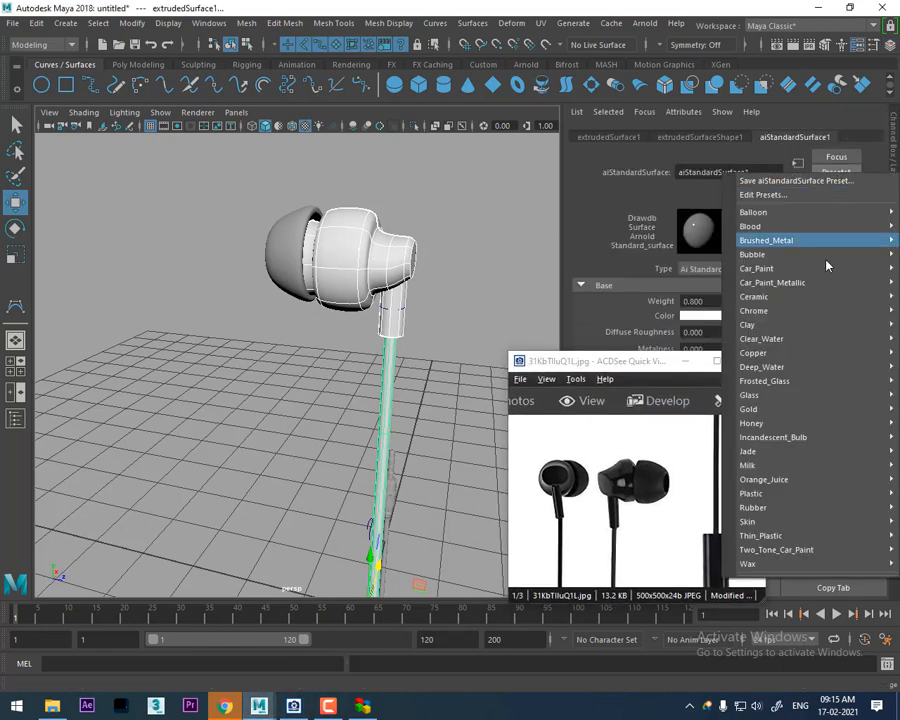
mouse_move(826, 481)
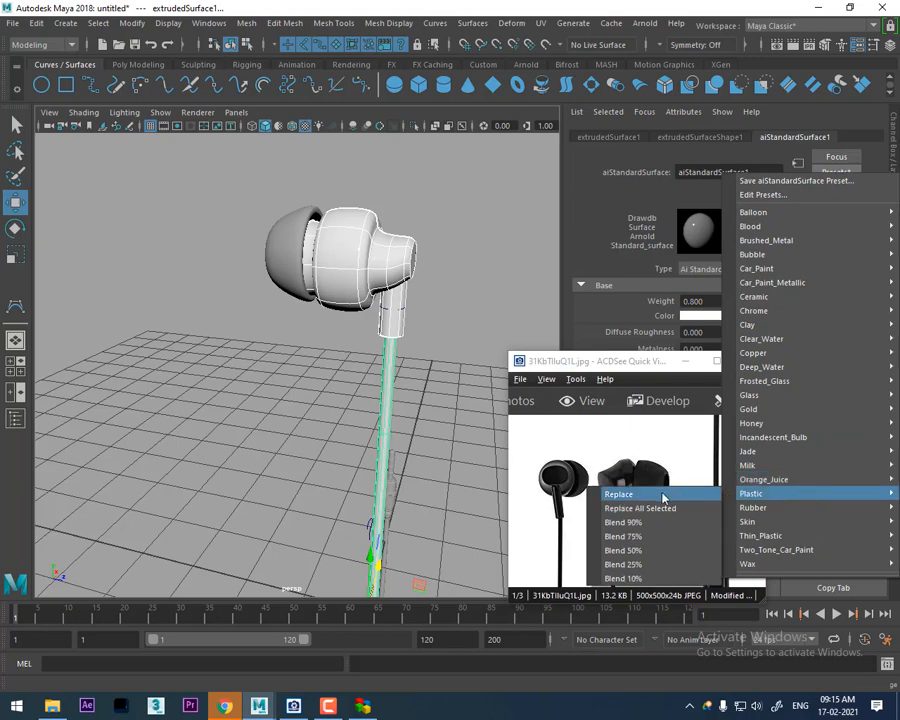
left_click(663, 495)
left_click(716, 319)
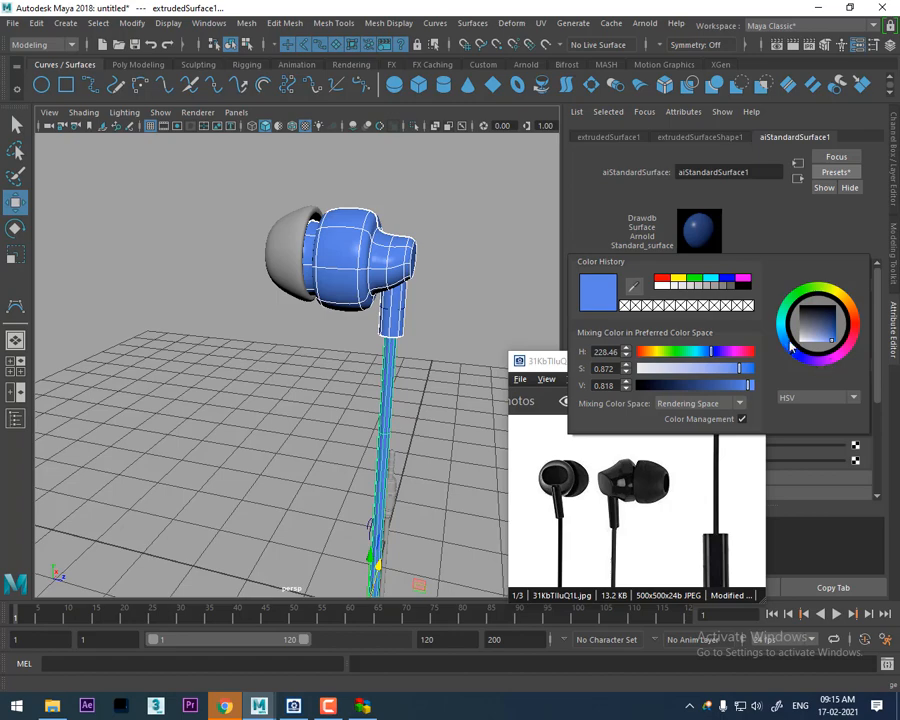
left_click_drag(791, 345, 864, 326)
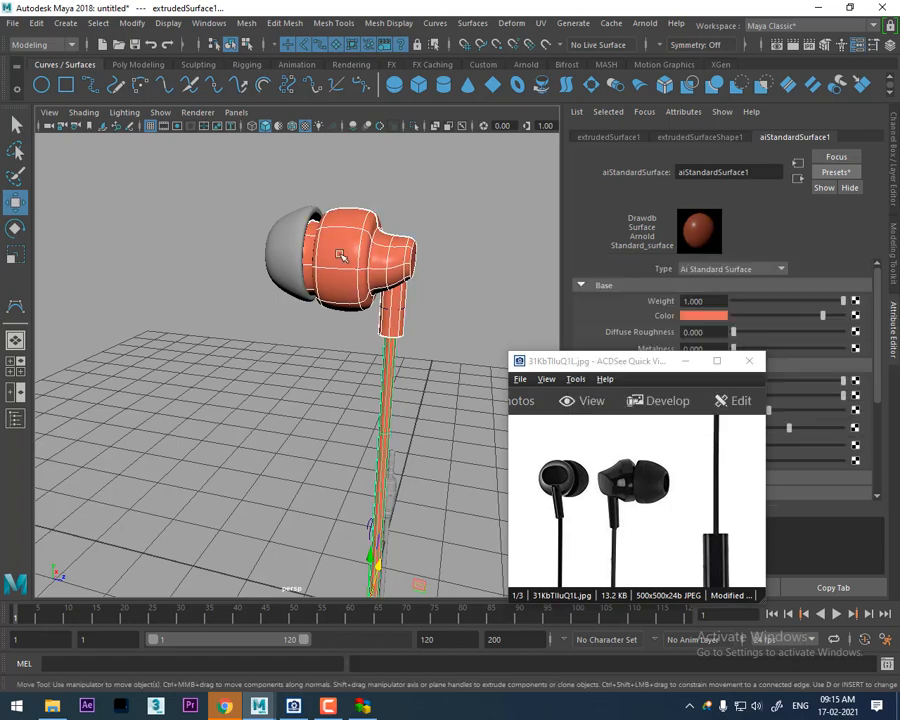
- Assign a separate new Arnold aiStandardSurface material to the earbud's rounded ear tip
left_click(292, 241)
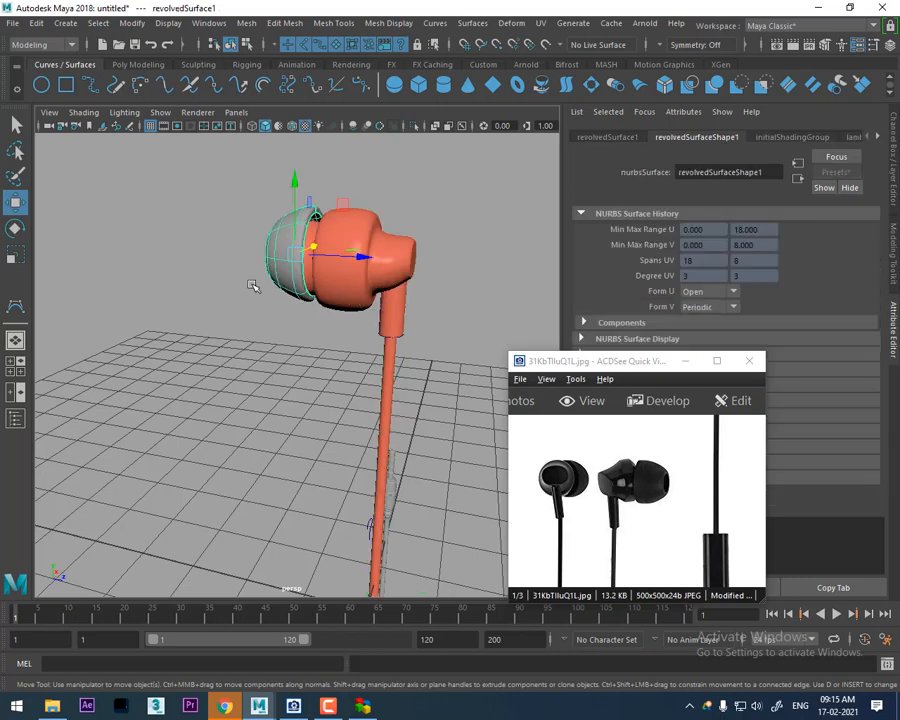
right_click_drag(274, 237, 290, 569)
left_click(340, 347)
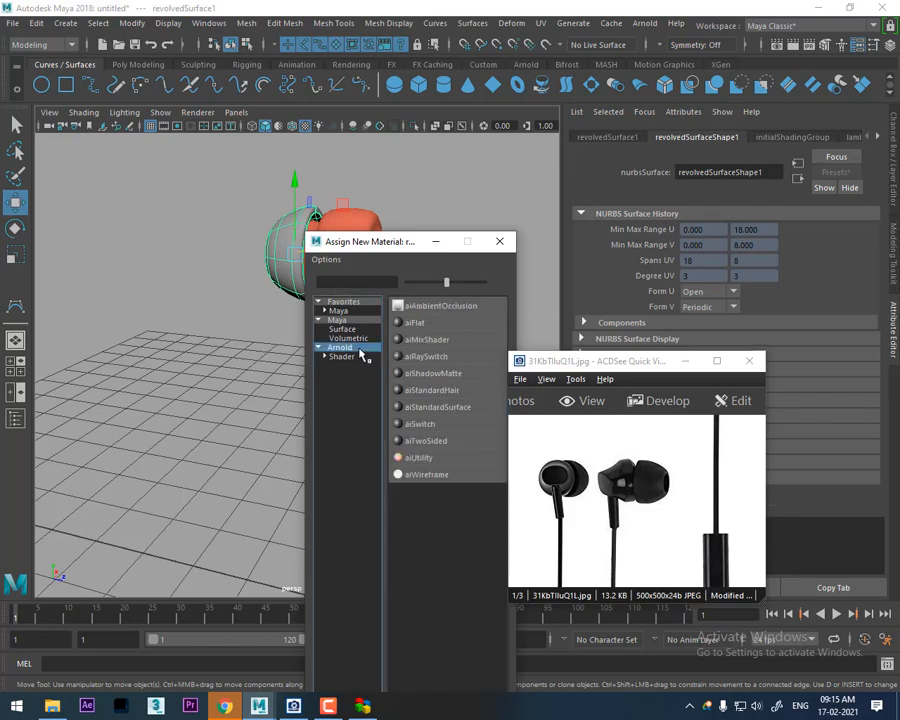
left_click(463, 412)
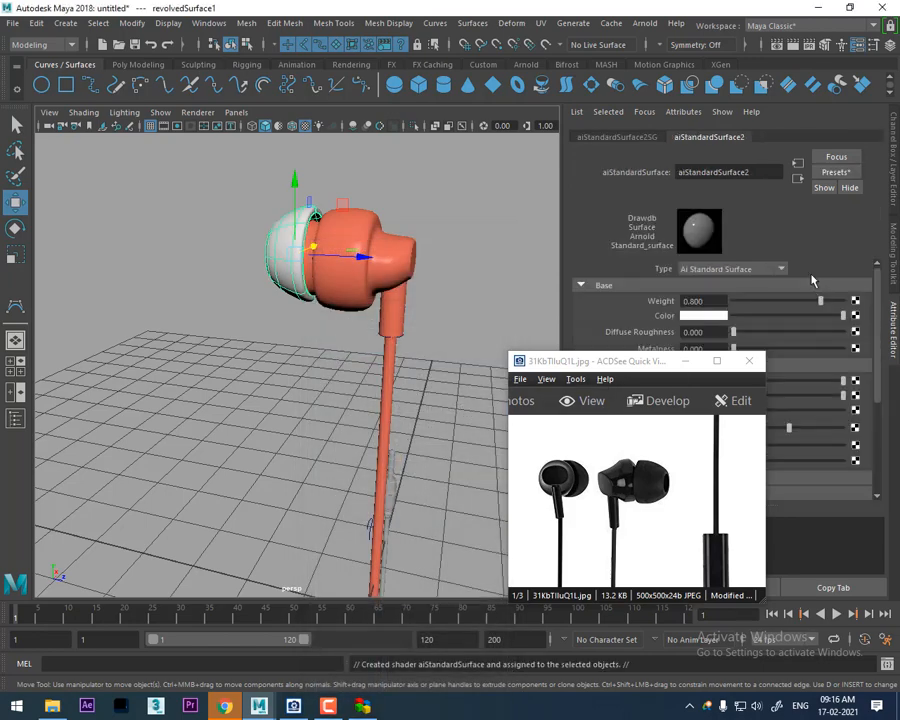
- Replace the ear tip material's settings with the Plastic preset and set its base color to the same orange-red as the body
left_click(845, 178)
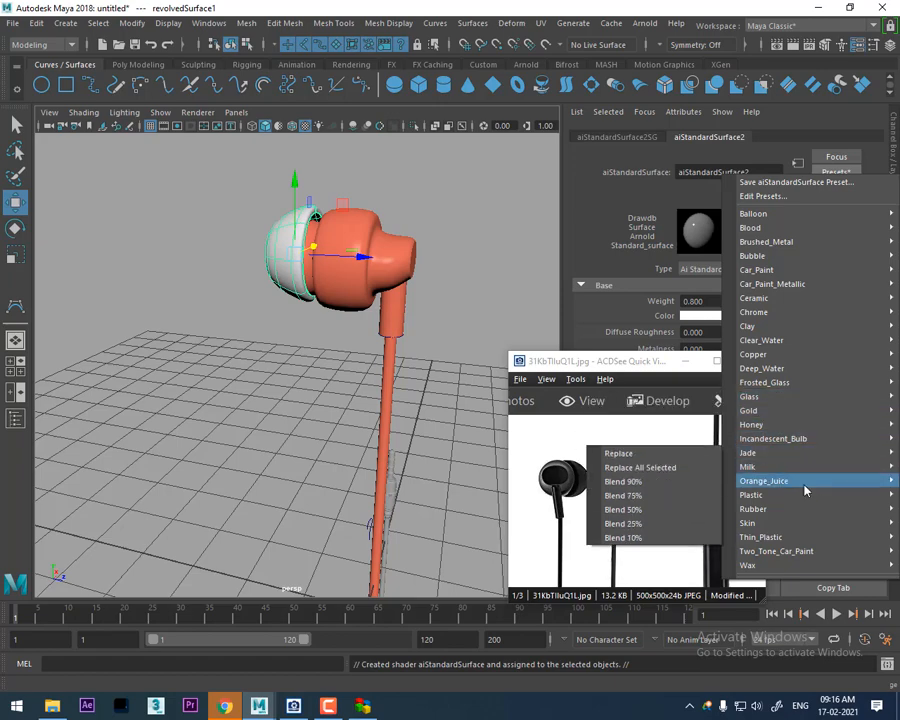
mouse_move(796, 494)
left_click(689, 497)
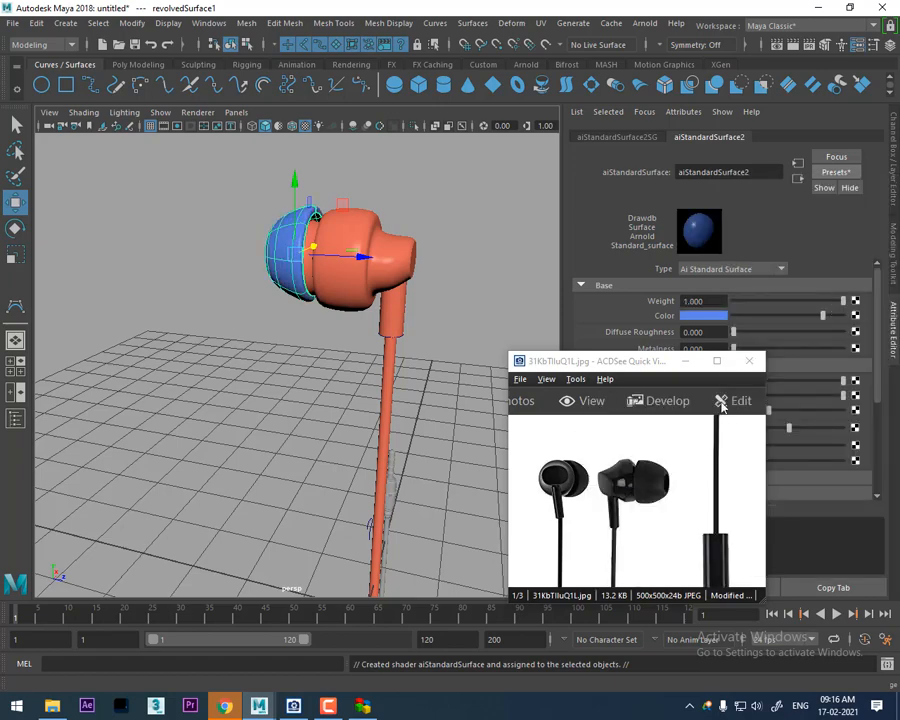
left_click(687, 360)
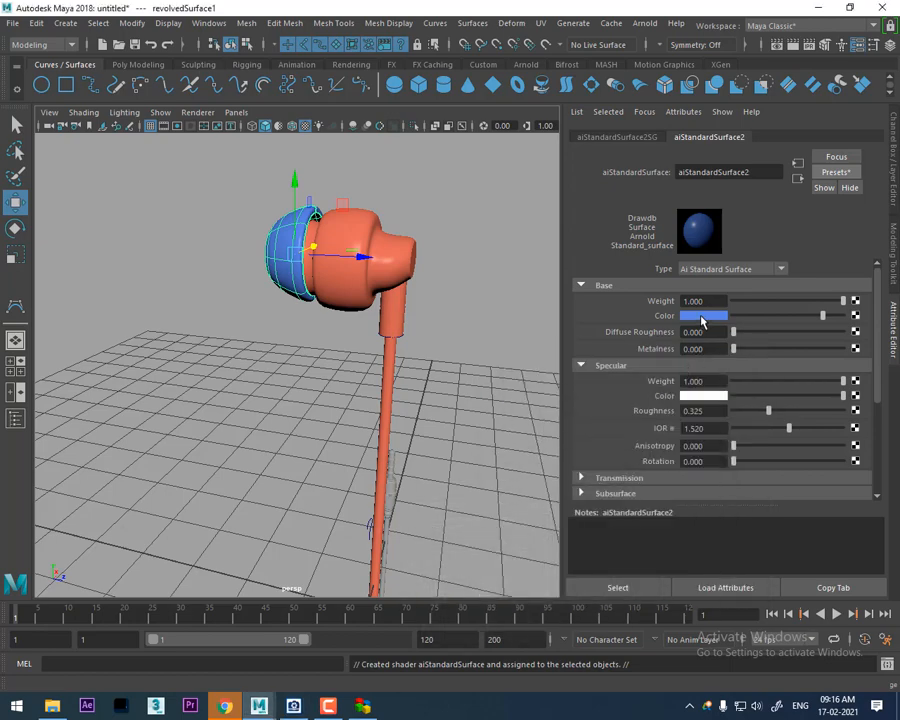
left_click(703, 316)
left_click(611, 308)
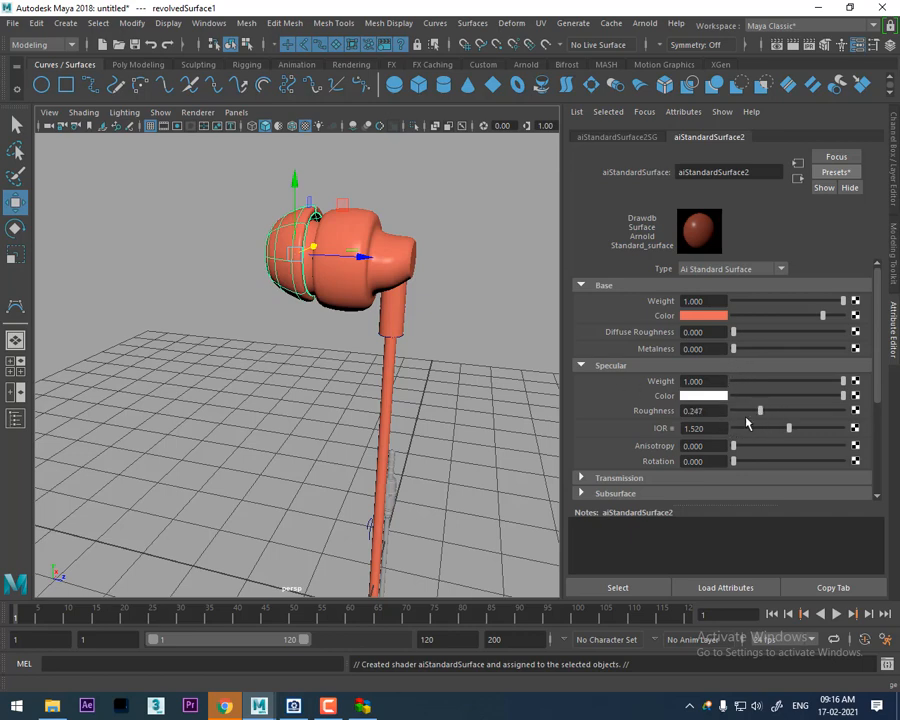
- Reduce the specular roughness and specular weight of the ear tip's material and deselect the tip
left_click_drag(759, 418, 755, 416)
left_click_drag(792, 389, 731, 389)
left_click(449, 362)
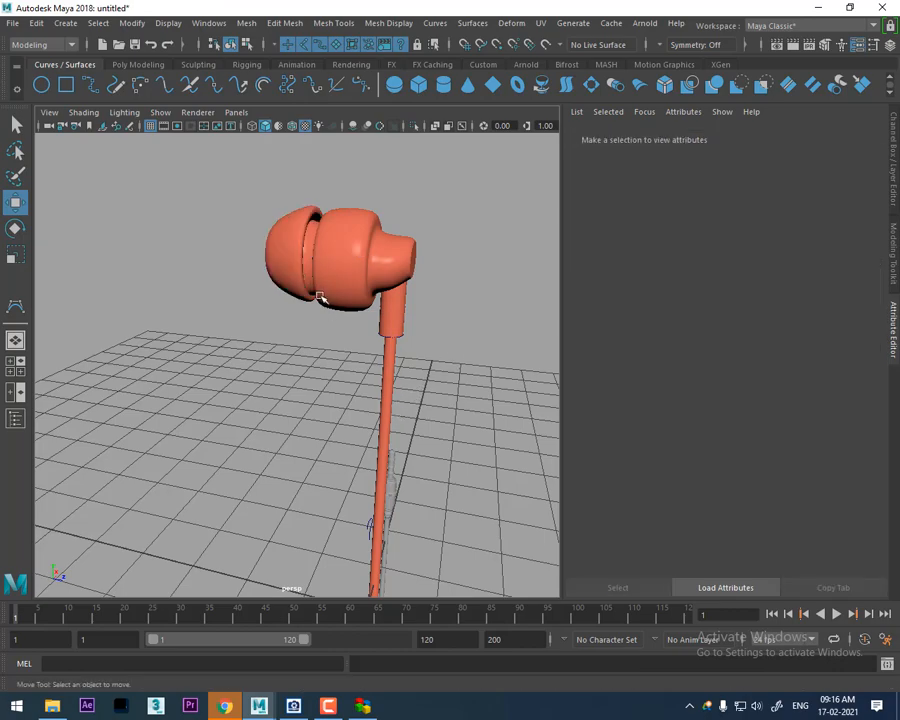
- Select the headphone jack and examine it up close against the jack in the 31KbTlluQ1L.jpg reference image
left_click_drag(318, 299, 396, 404, "alt")
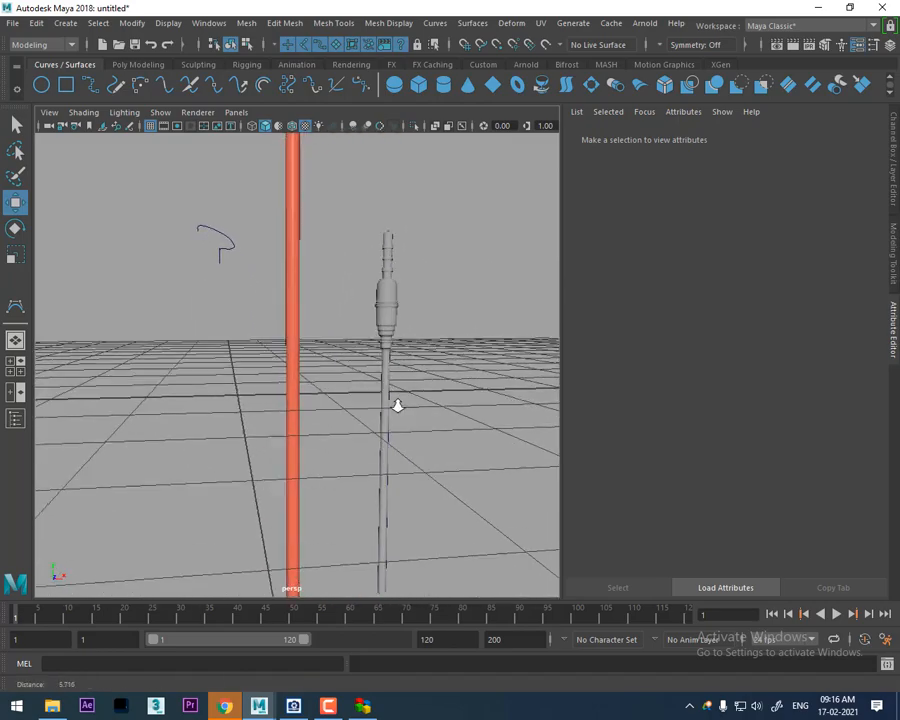
left_click(404, 396)
scroll(404, 398, "up", 6)
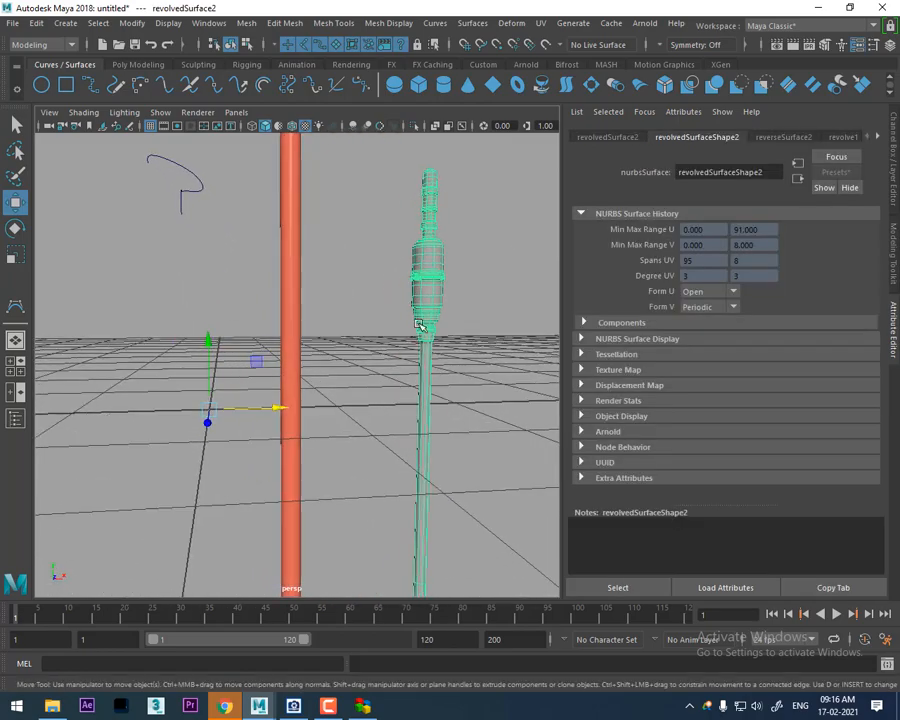
mouse_move(422, 378)
left_mouse_down("alt")
mouse_move(383, 392)
mouse_move(416, 352)
mouse_move(438, 420)
mouse_move(414, 360)
left_mouse_up("alt")
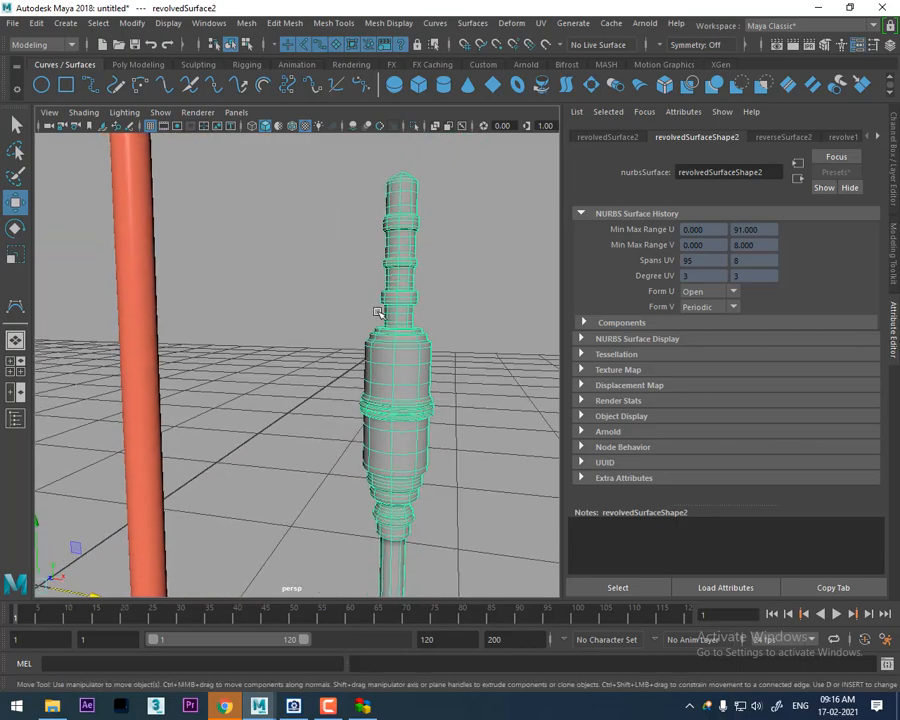
scroll(408, 312, "up", 4)
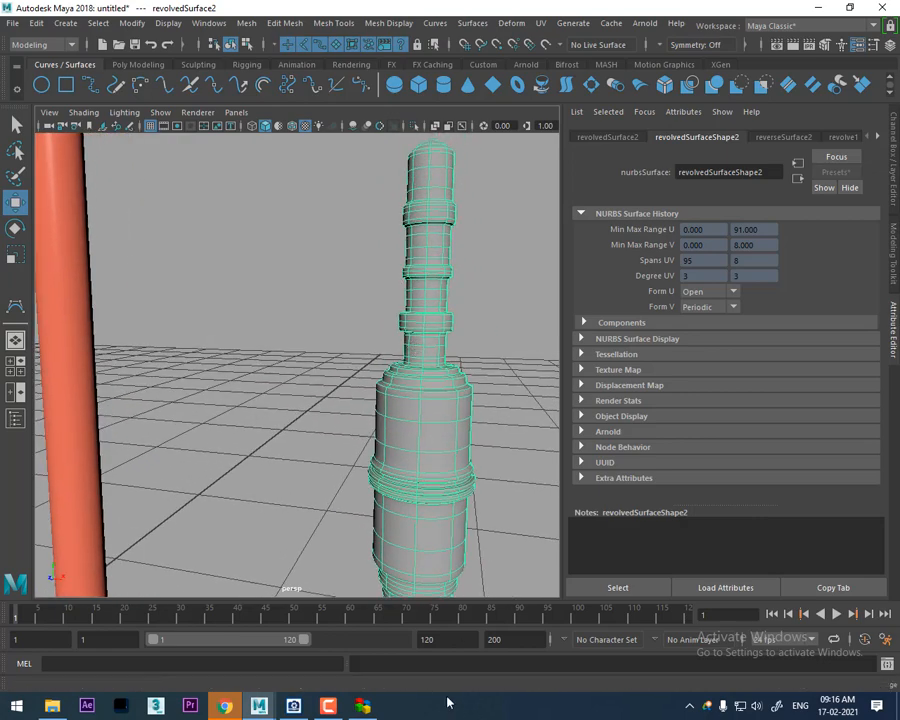
left_click(297, 704)
left_click_drag(762, 557, 711, 470)
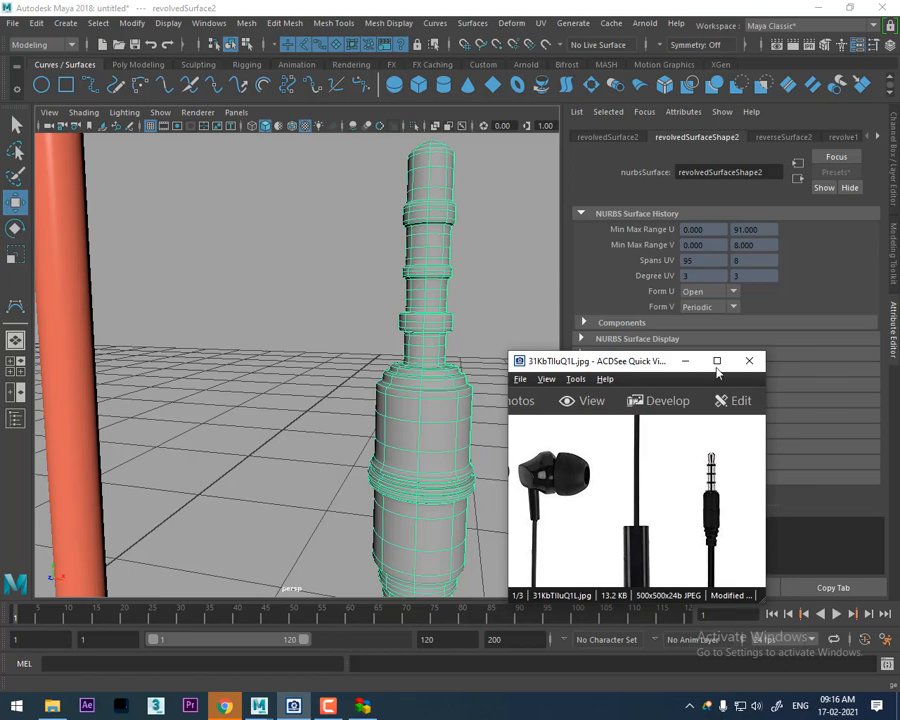
- Put the reference image away, duplicate the headphone jack and move the copy along X between the original and the orange-red cable
left_click(685, 361)
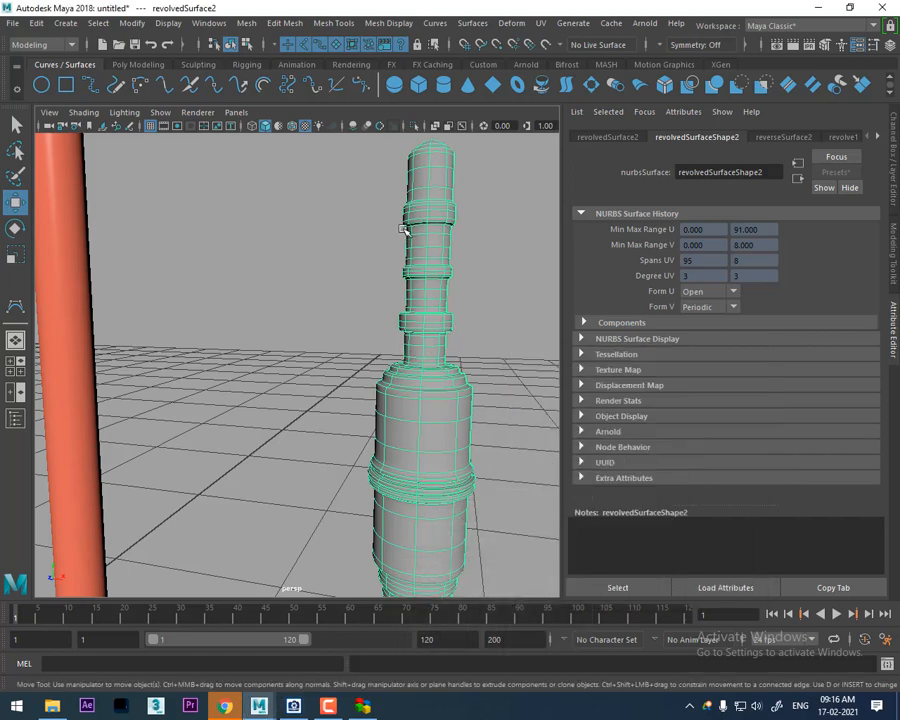
left_click_drag(406, 384, 410, 277, "alt")
right_click_drag(409, 218, 478, 197)
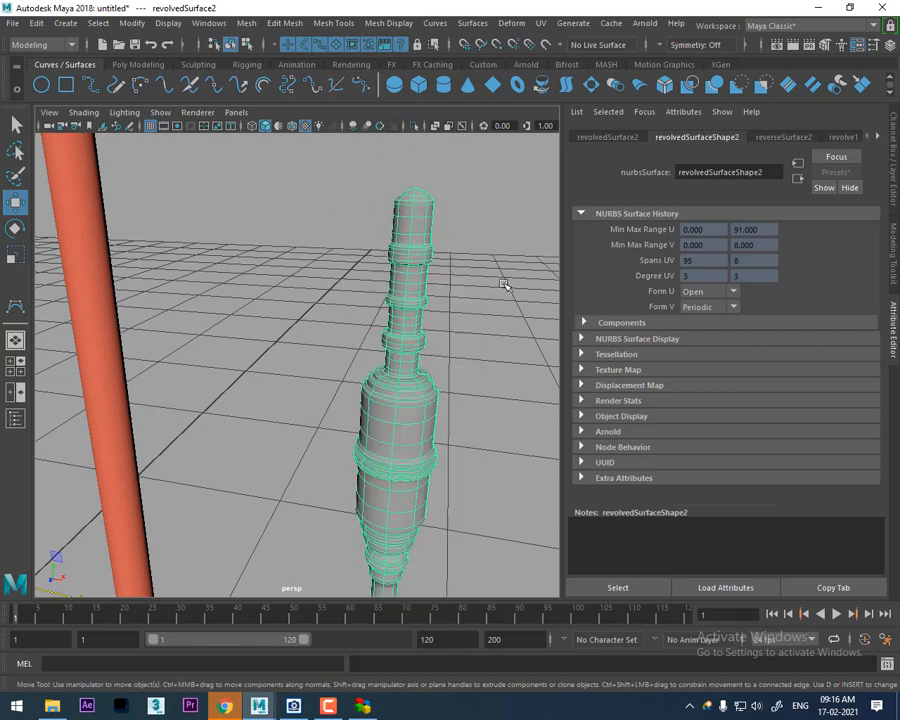
left_click(506, 283)
left_click(414, 291)
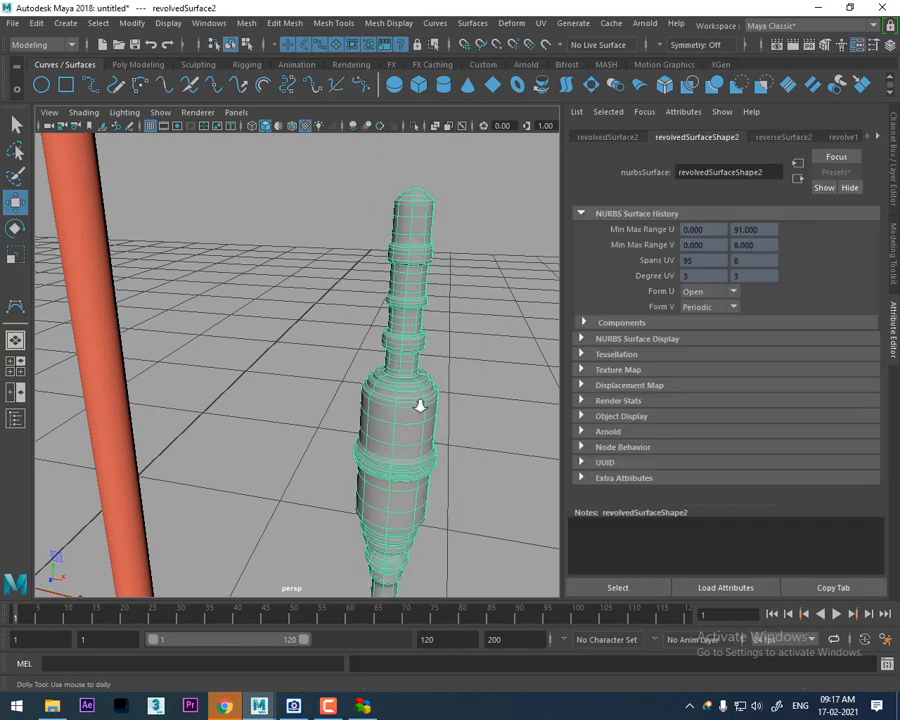
left_click_drag(420, 402, 320, 464, "alt")
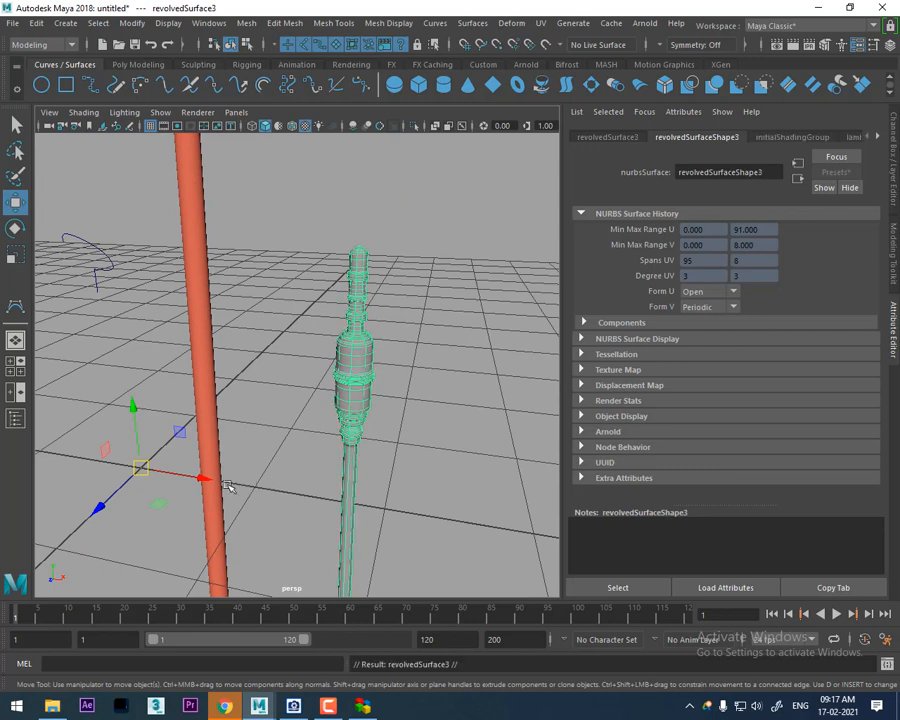
key("ctrl+d")
left_click_drag(199, 474, 148, 467)
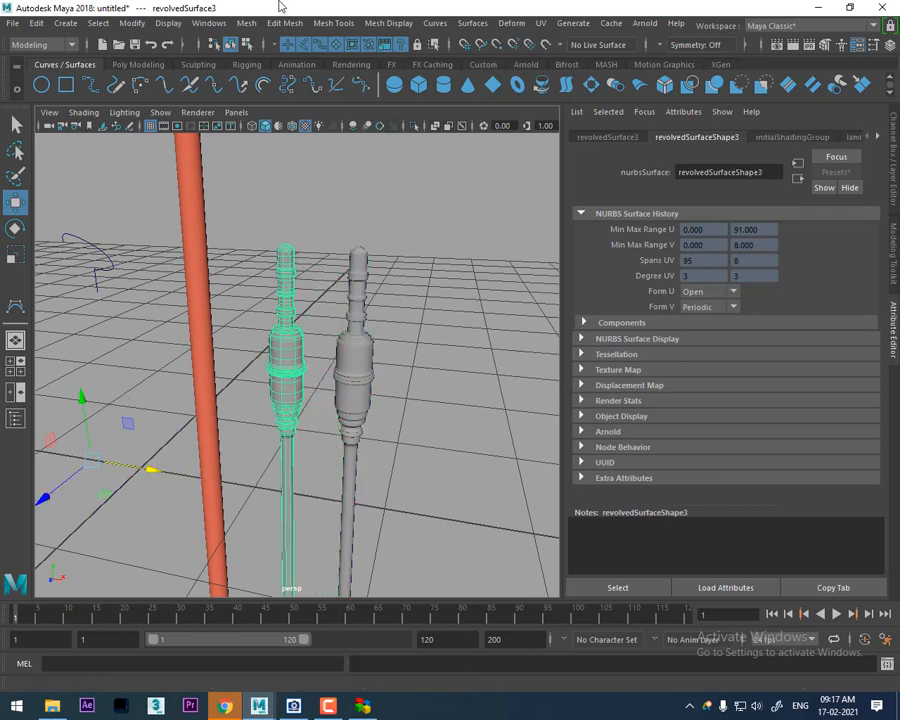
- Reset the NURBS to Polygons conversion options for the duplicated jack and set the tessellation method to General
left_click(131, 22)
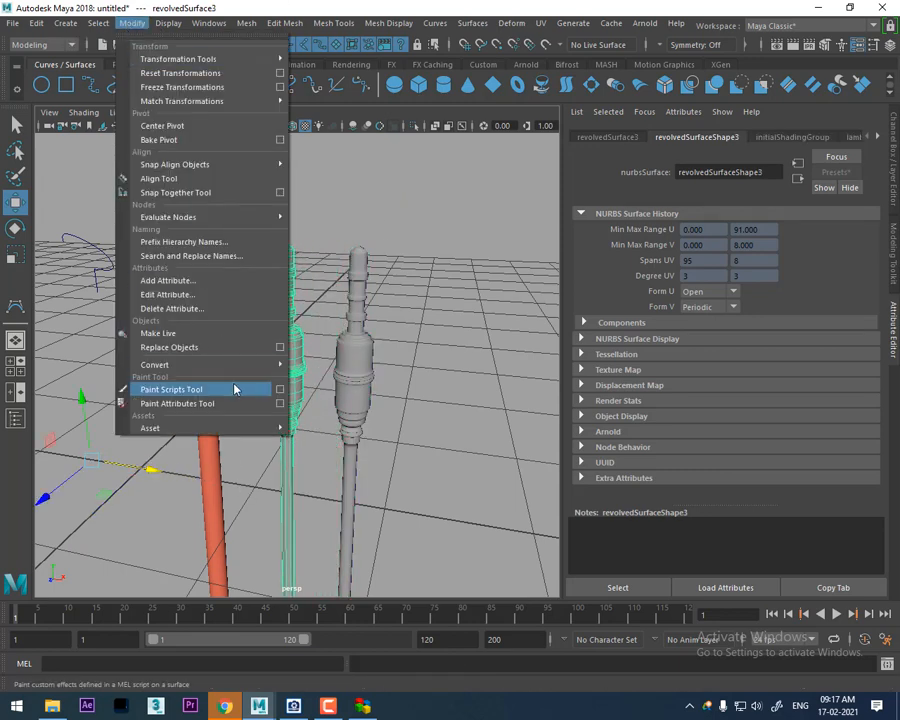
mouse_move(270, 368)
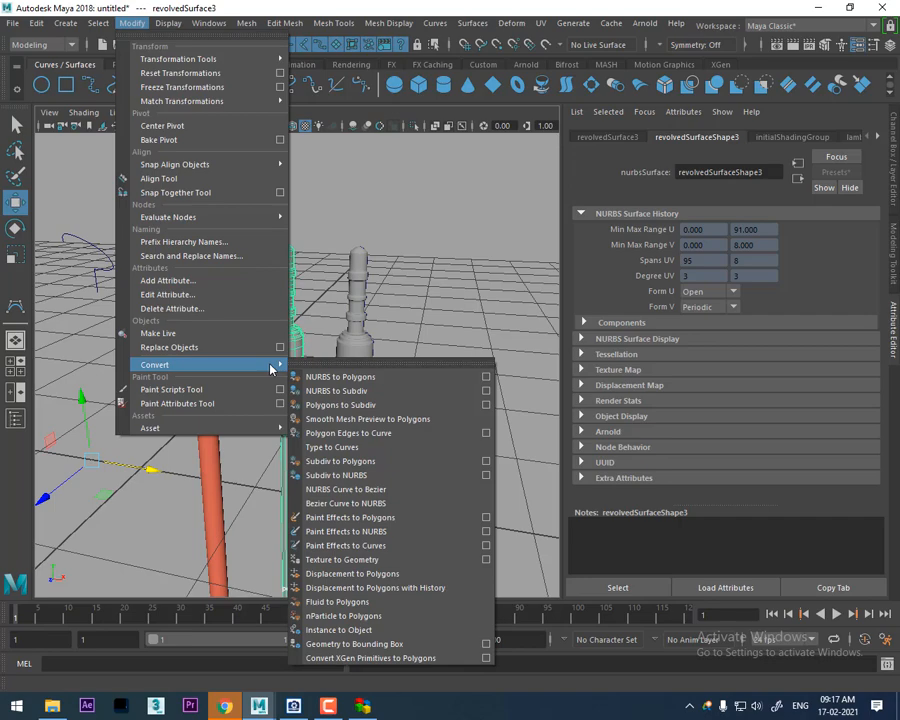
left_click(487, 378)
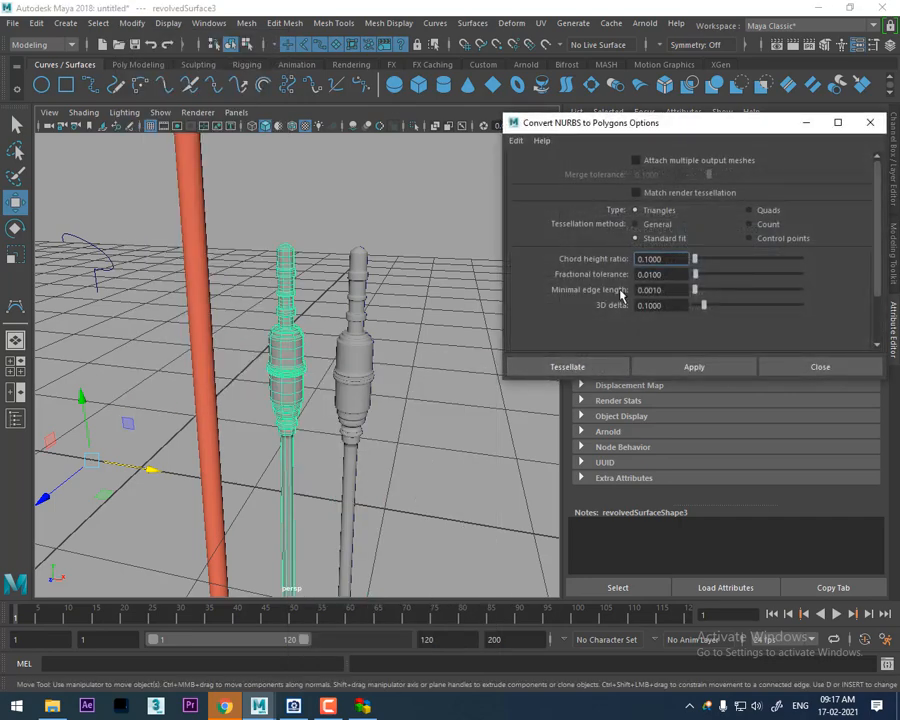
left_click(516, 140)
left_click(535, 168)
left_click(637, 224)
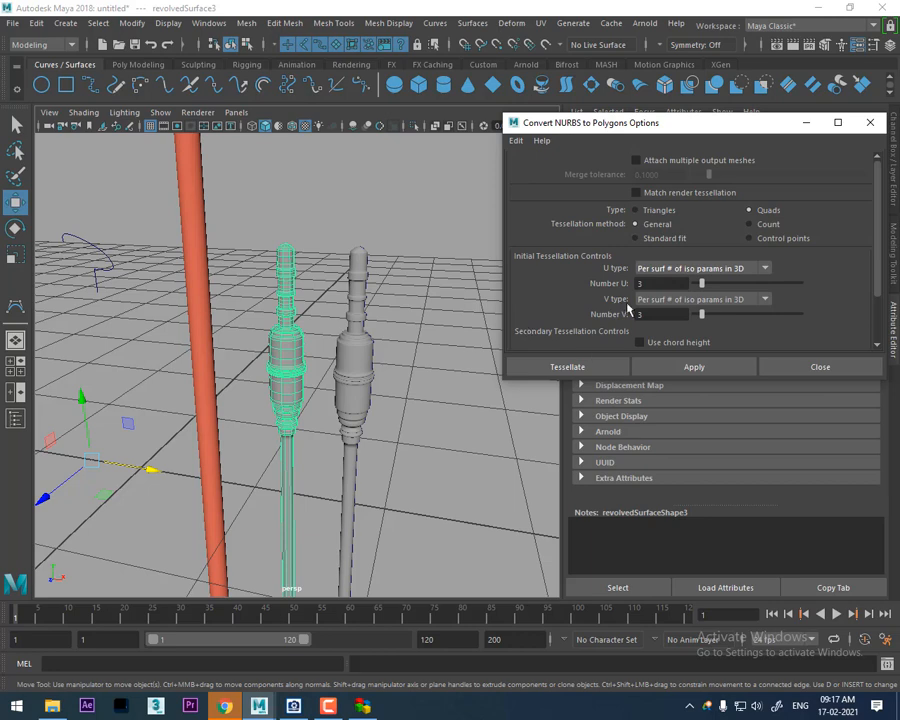
- Set the U and V types to Per span # of iso params with both numbers at 1, and convert the jack copy to polygons
left_click(737, 270)
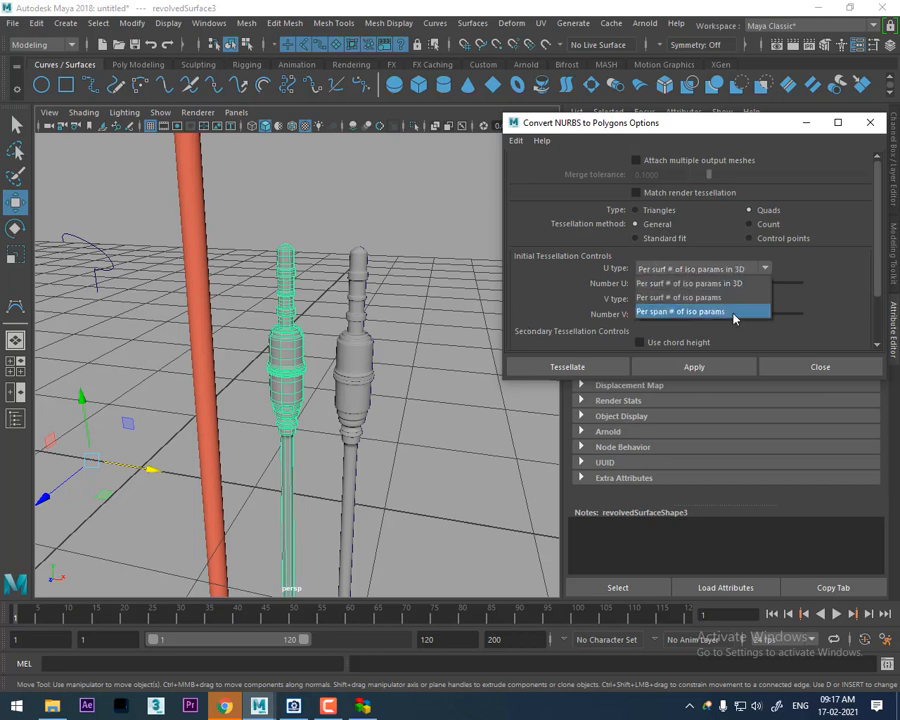
left_click(732, 312)
left_click(740, 299)
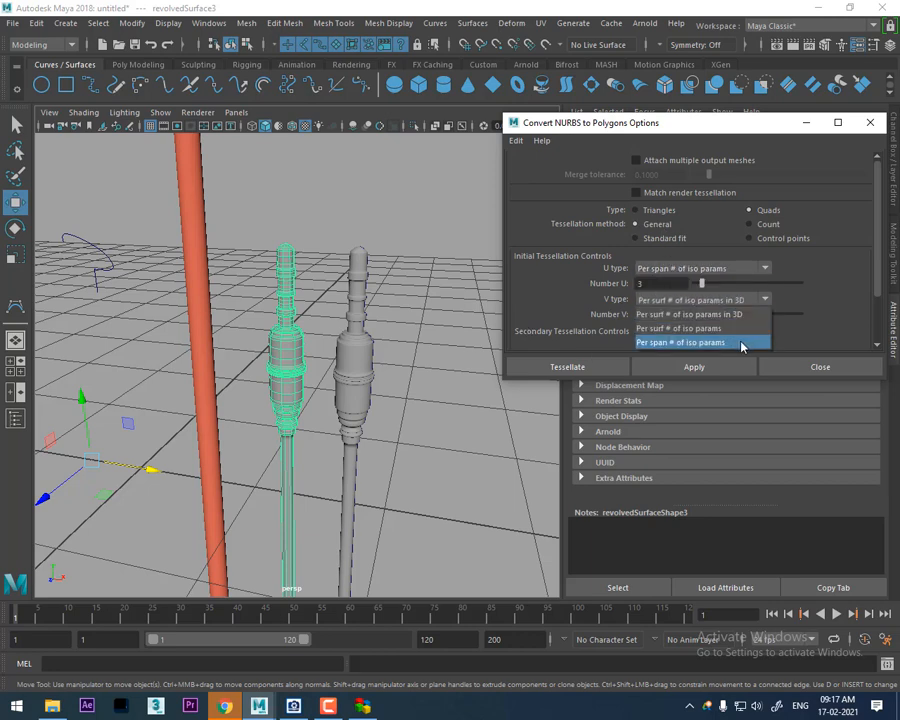
left_click(741, 343)
left_click_drag(702, 284, 675, 316)
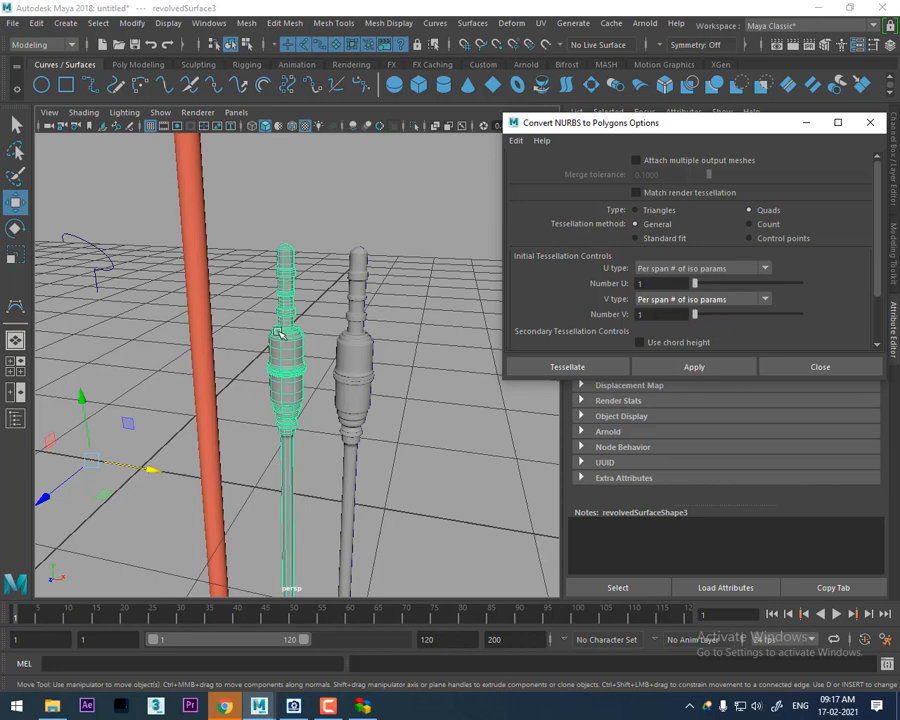
left_click(692, 367)
- Move the converted polygon jack along X away from its NURBS source and close the conversion options
left_click_drag(206, 478, 177, 466)
middle_click_drag(286, 416, 307, 366, "alt")
left_click_drag(308, 367, 350, 384, "alt")
middle_click_drag(348, 383, 374, 388, "alt")
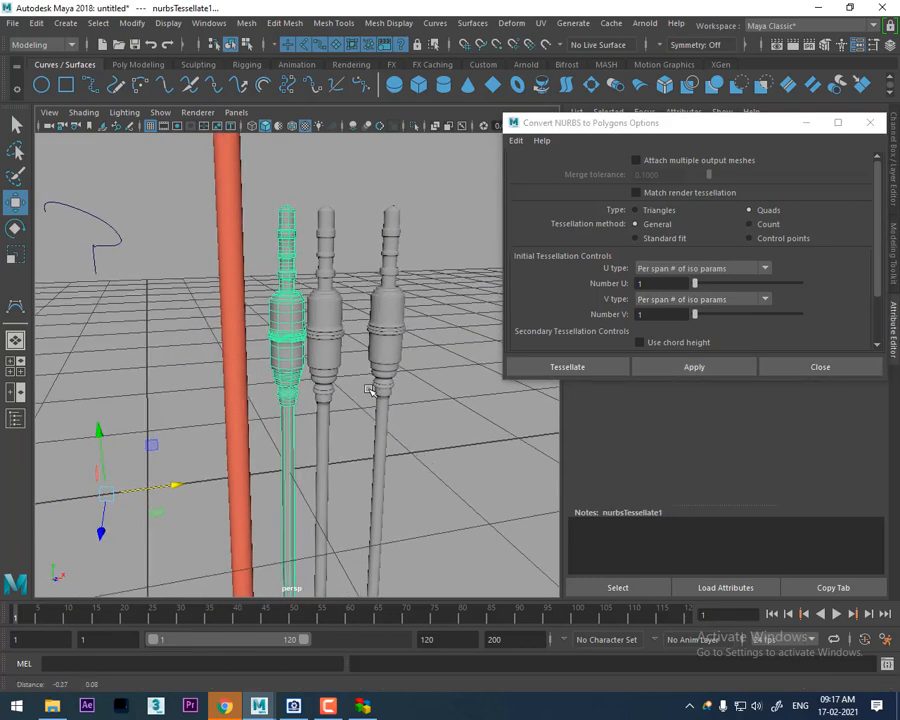
right_click_drag(374, 388, 450, 468, "alt")
left_click_drag(355, 427, 345, 425, "alt")
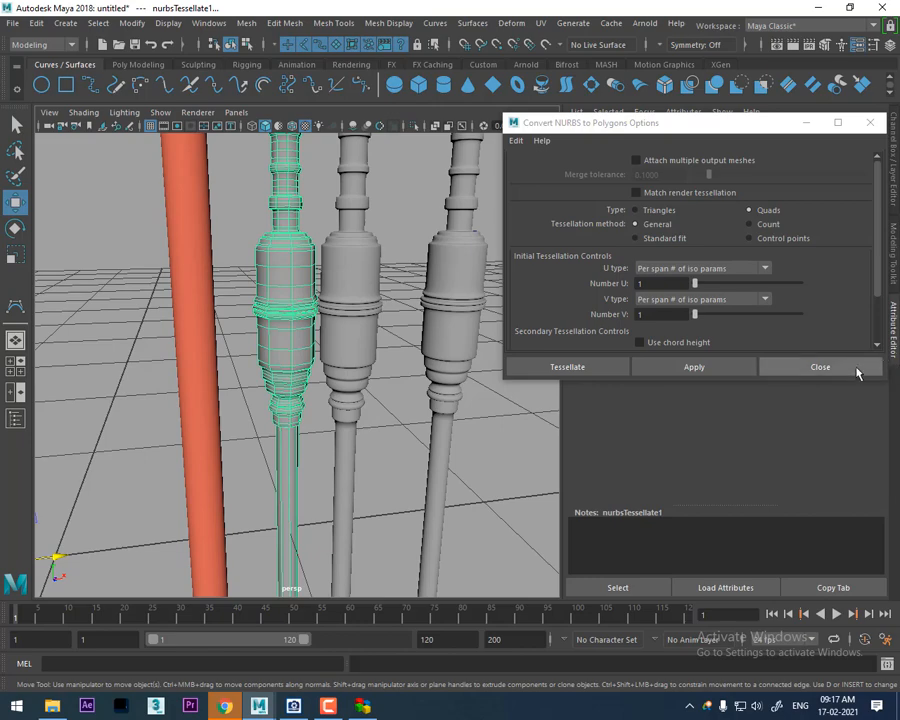
left_click(859, 370)
right_click_drag(527, 410, 402, 392, "alt")
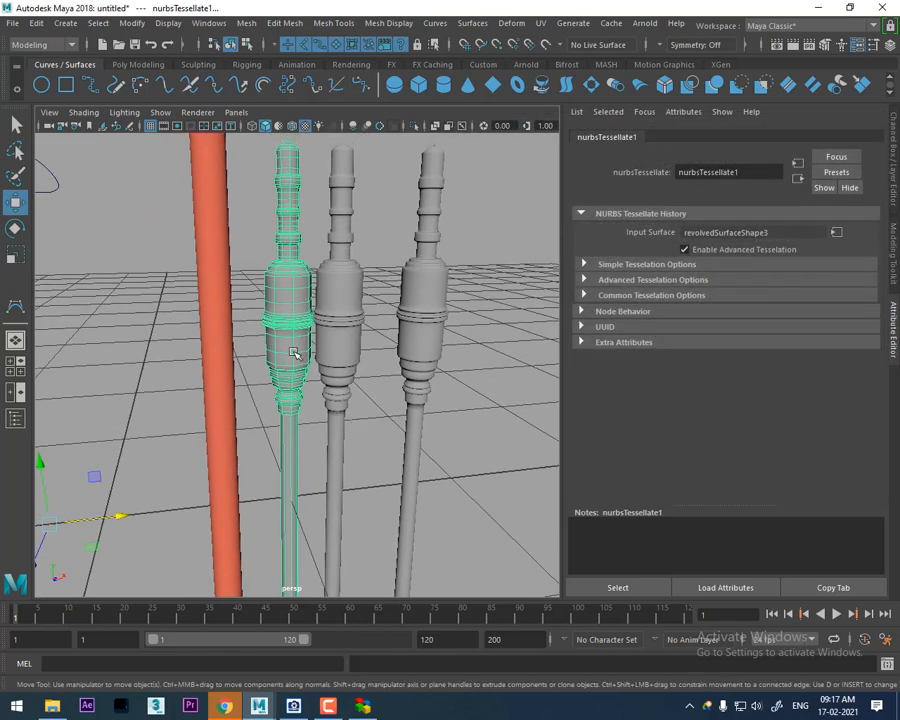
left_click(293, 352)
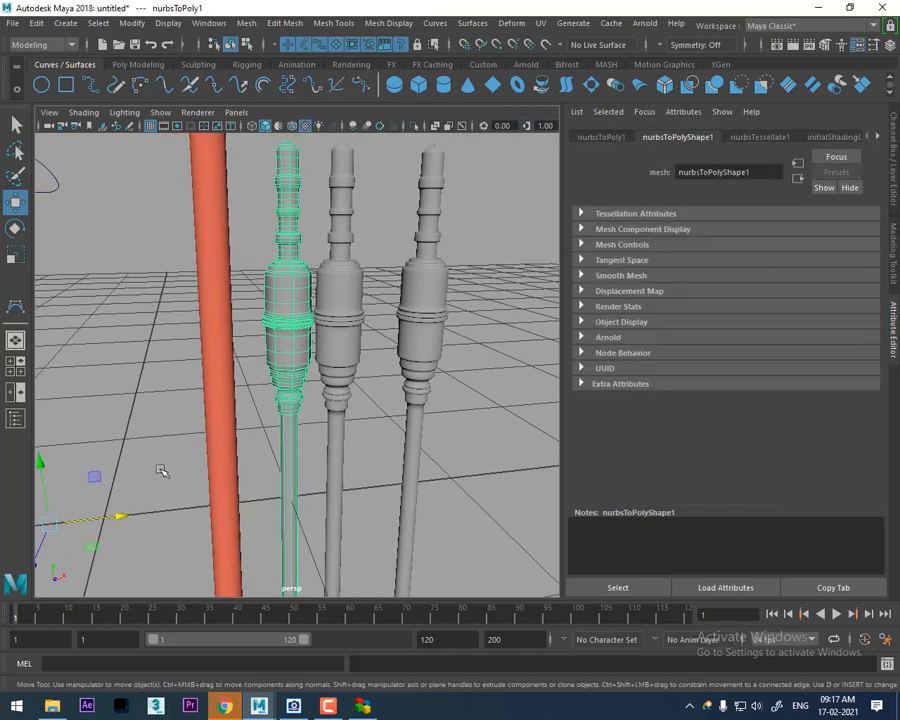
left_click_drag(122, 516, 109, 519)
middle_click_drag(252, 345, 270, 366, "alt")
right_click_drag(270, 366, 327, 366, "alt")
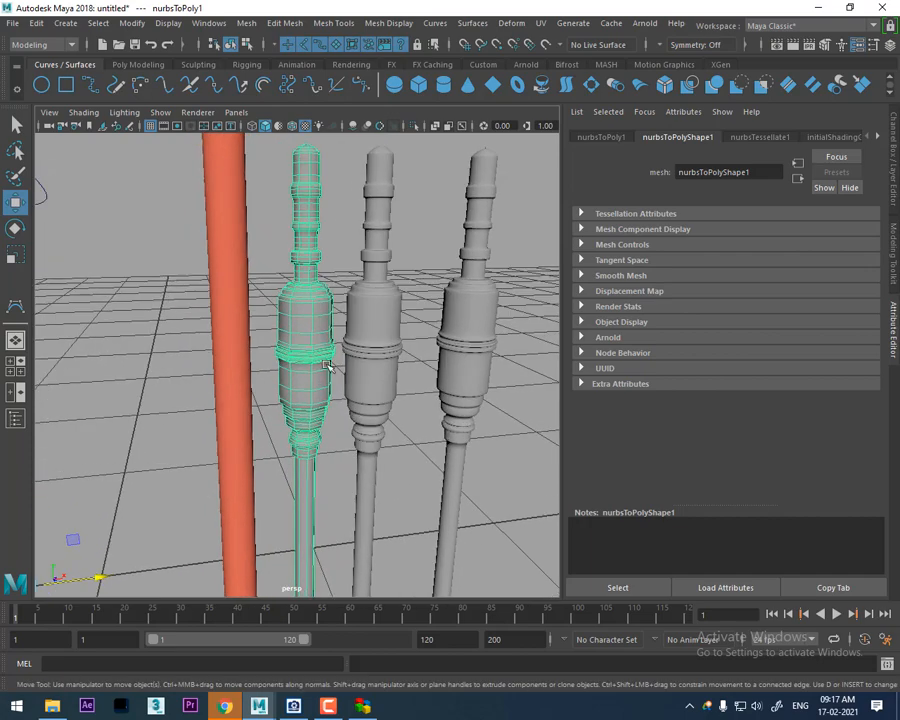
- Assign the existing orange-red aiStandardSurface2 material to the polygon jack and deselect it
right_click_drag(307, 292, 418, 677)
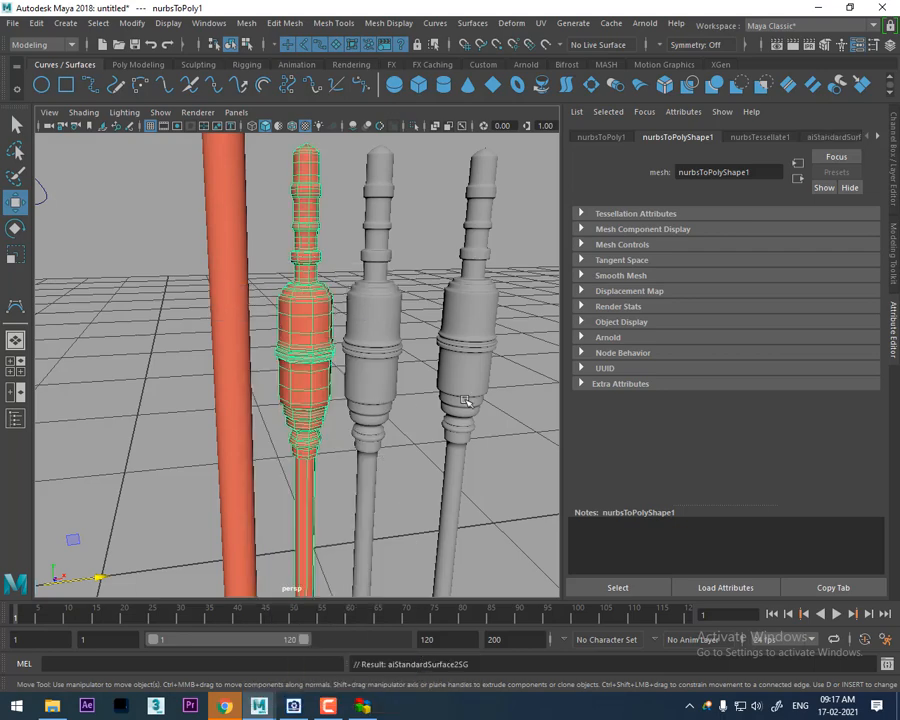
left_click(528, 400)
middle_click_drag(281, 284, 315, 360, "alt")
scroll(325, 340, "up", 3)
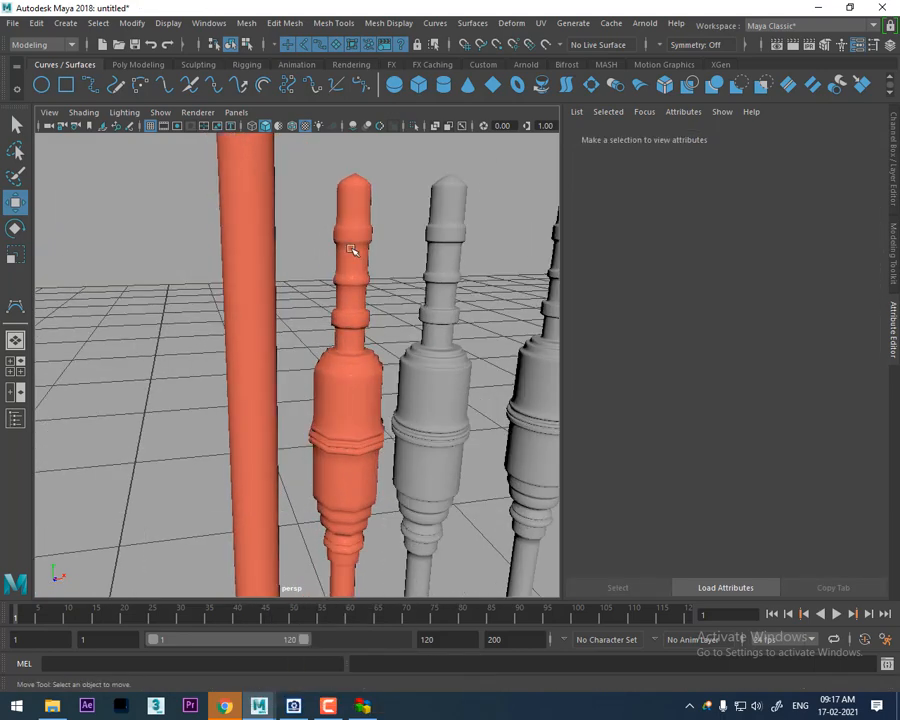
- Switch the polygon jack to face selection and, in the front view, select the faces of its pin's tip above the uppermost ring
left_click(345, 230)
middle_click_drag(361, 203, 366, 290, "alt")
scroll(367, 300, "up", 2)
right_click_drag(381, 178, 383, 224)
left_click_drag(383, 225, 353, 287, "alt")
key("space")
right_click_drag(408, 462, 440, 436, "alt")
middle_click_drag(440, 436, 277, 280, "alt")
right_click_drag(343, 414, 365, 414, "alt")
middle_click_drag(379, 291, 344, 289, "alt")
right_click_drag(343, 289, 384, 267, "alt")
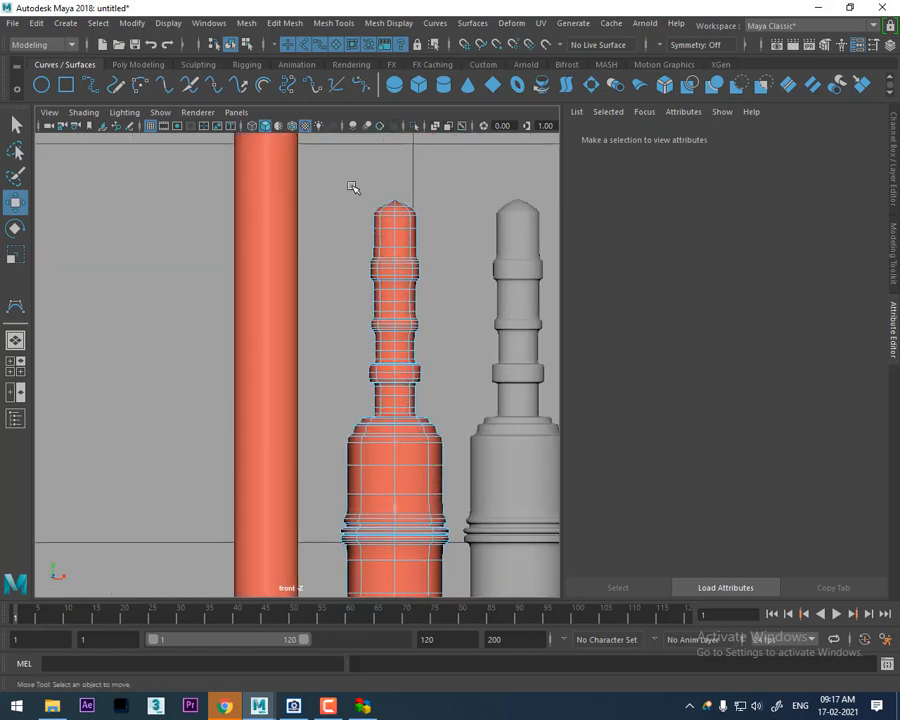
left_click_drag(351, 187, 458, 254)
- Add the faces of the three narrower pin segments below the tip to the selection, leaving out the raised rings
right_click_drag(458, 254, 472, 360, "alt")
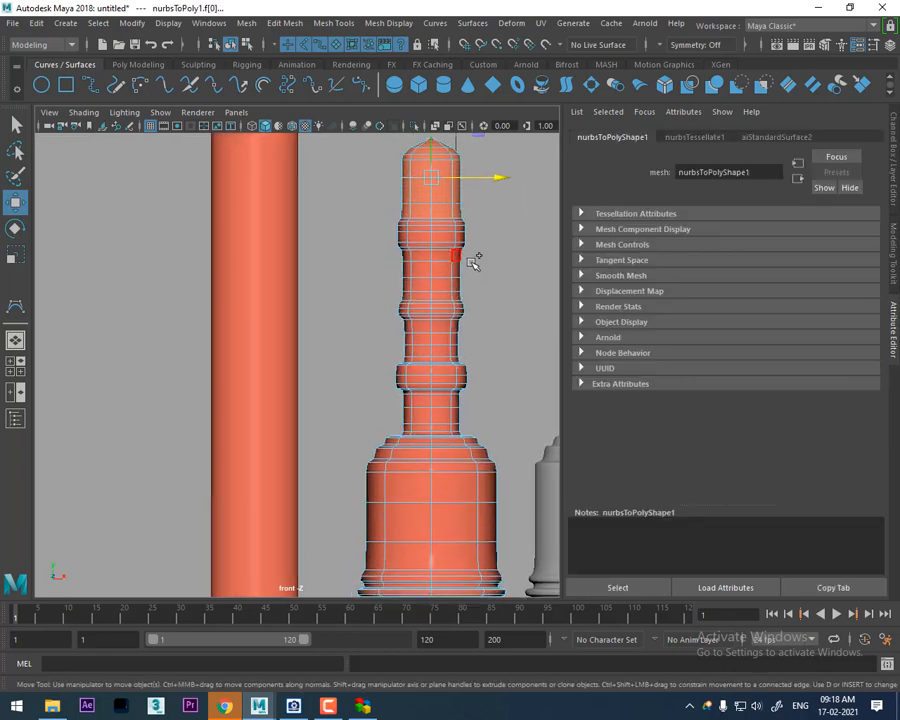
left_click_drag(474, 256, 396, 310)
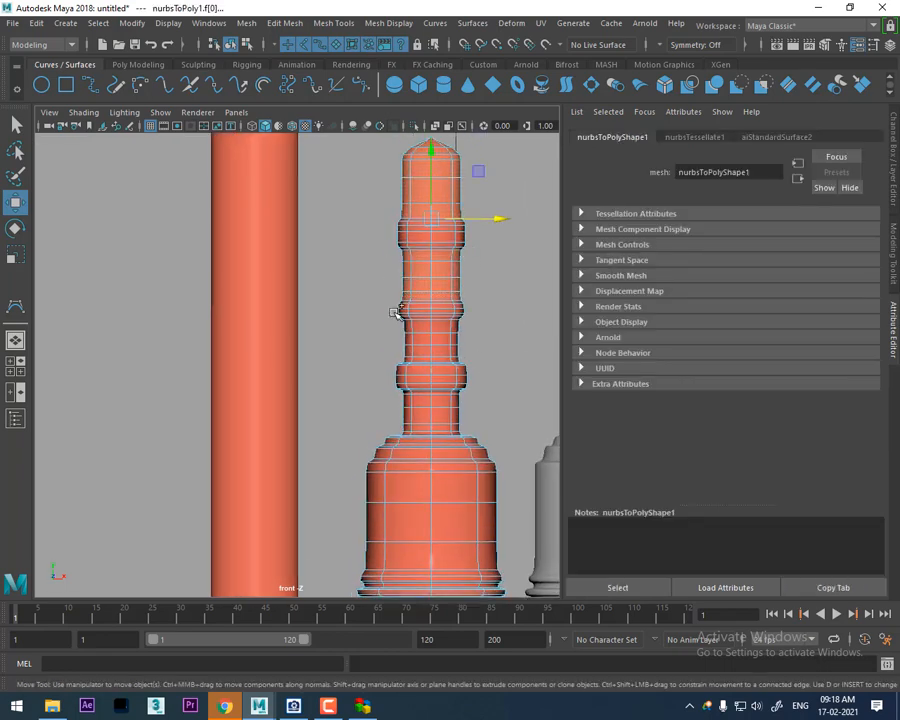
left_click_drag(474, 320, 383, 358)
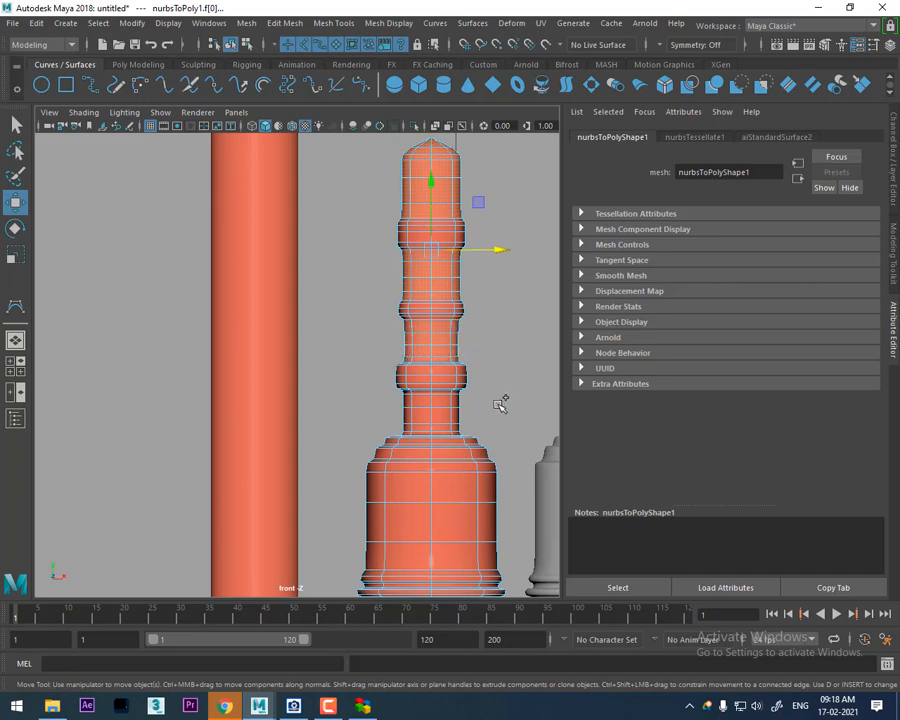
left_click_drag(481, 398, 390, 426)
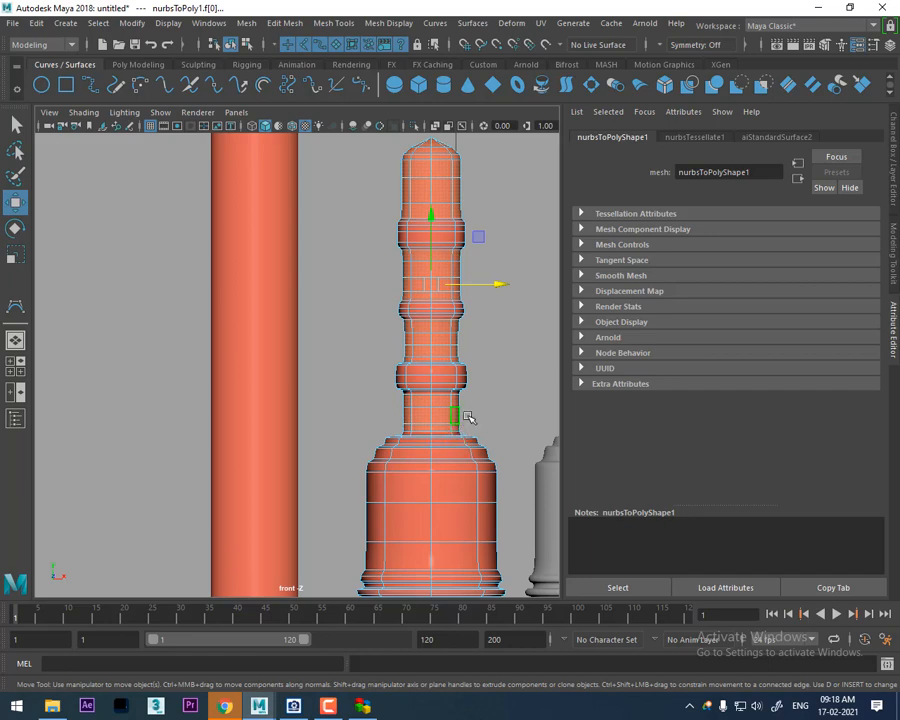
- Assign a new Arnold aiStandardSurface material to the selected pin faces and replace its settings with the Chrome preset
right_click(423, 190)
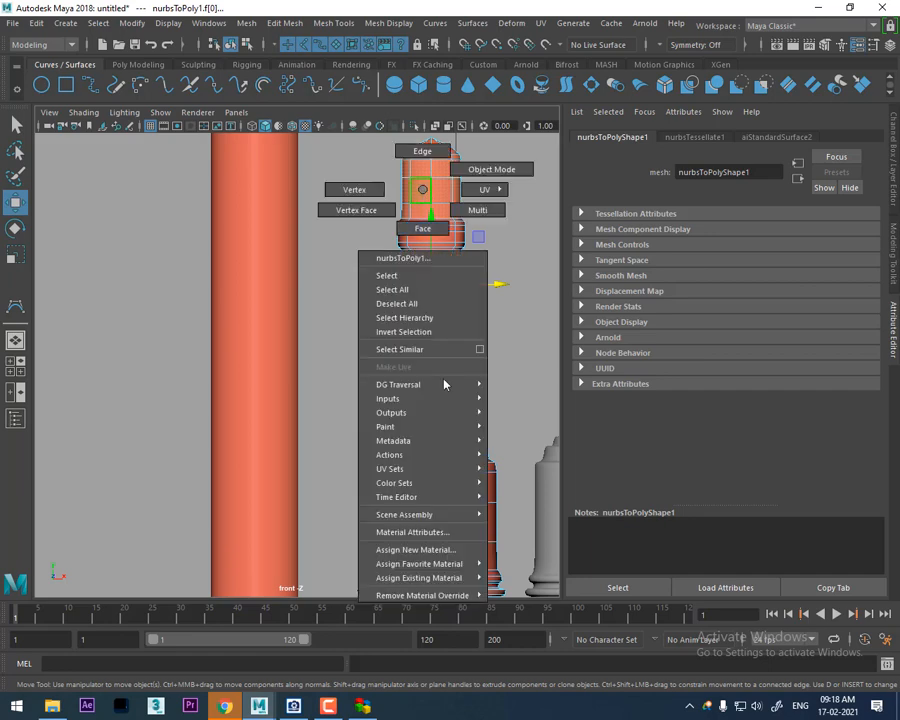
left_click(460, 548)
left_click(340, 347)
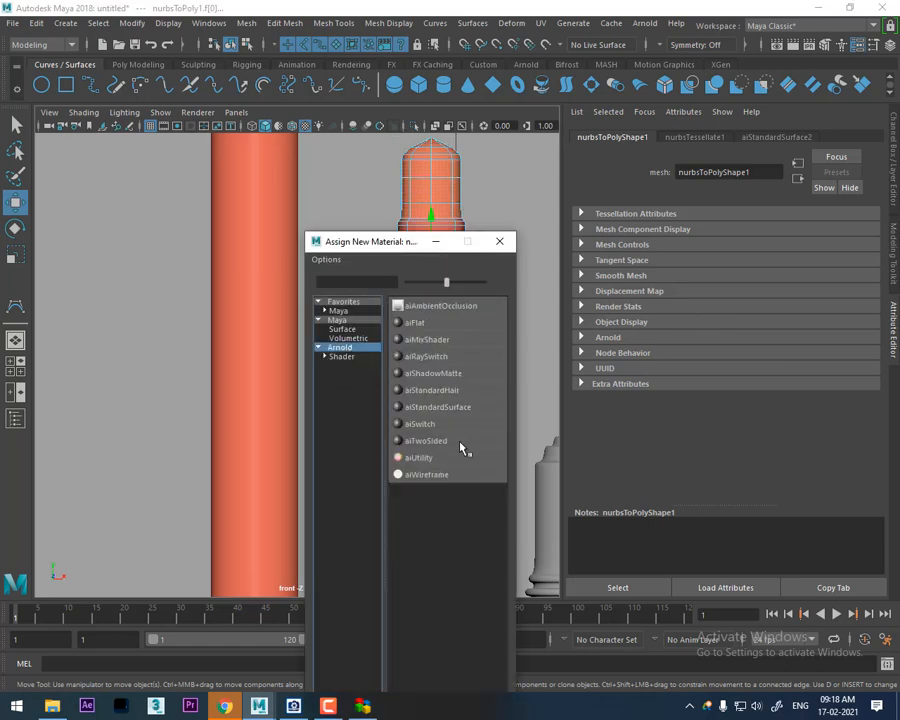
left_click(443, 408)
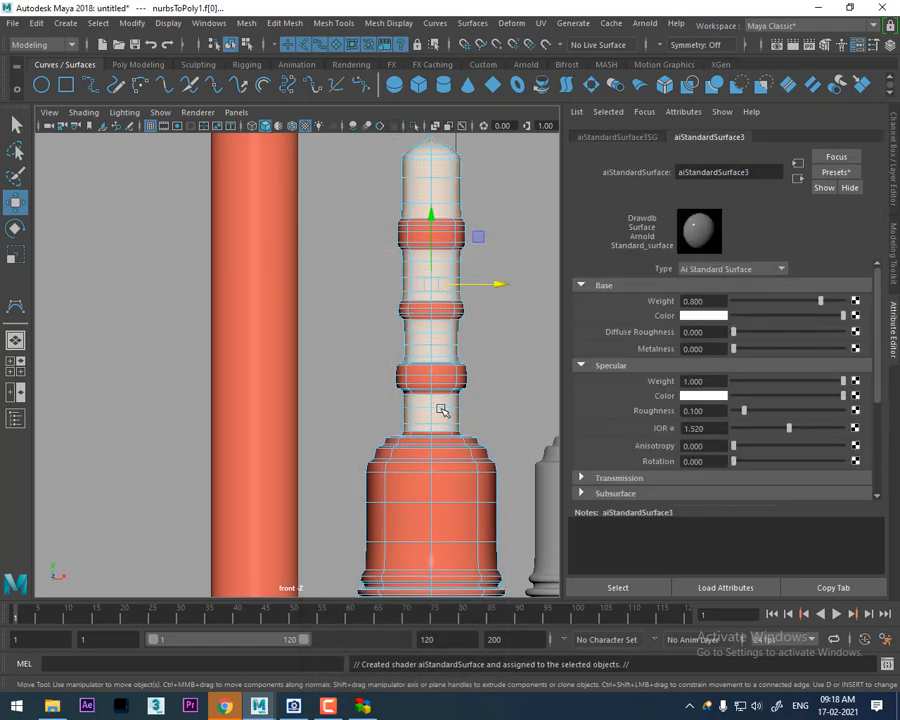
left_click(840, 174)
mouse_move(802, 317)
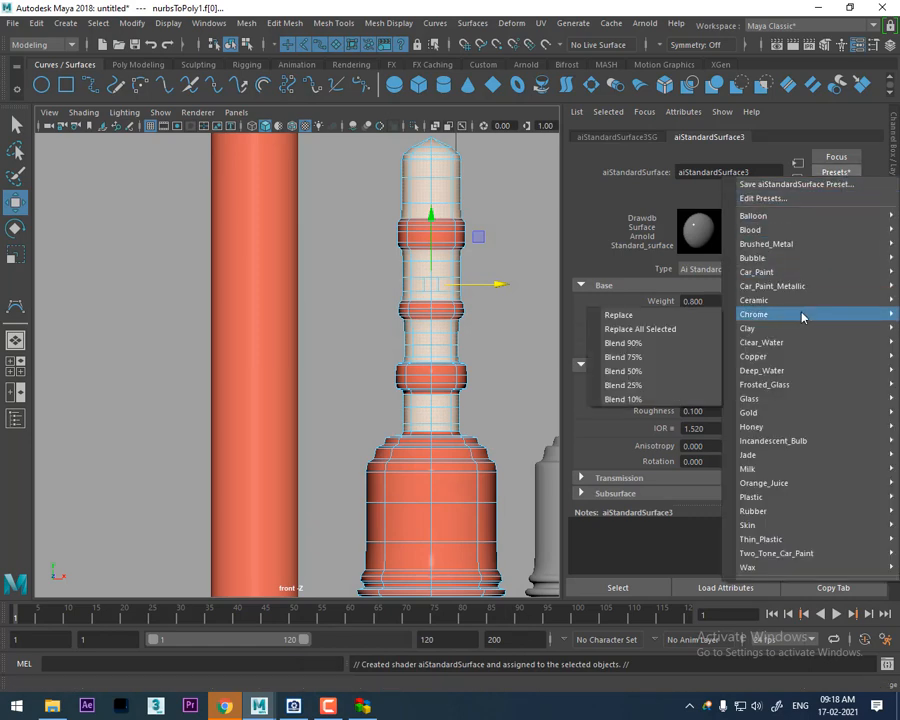
left_click(619, 318)
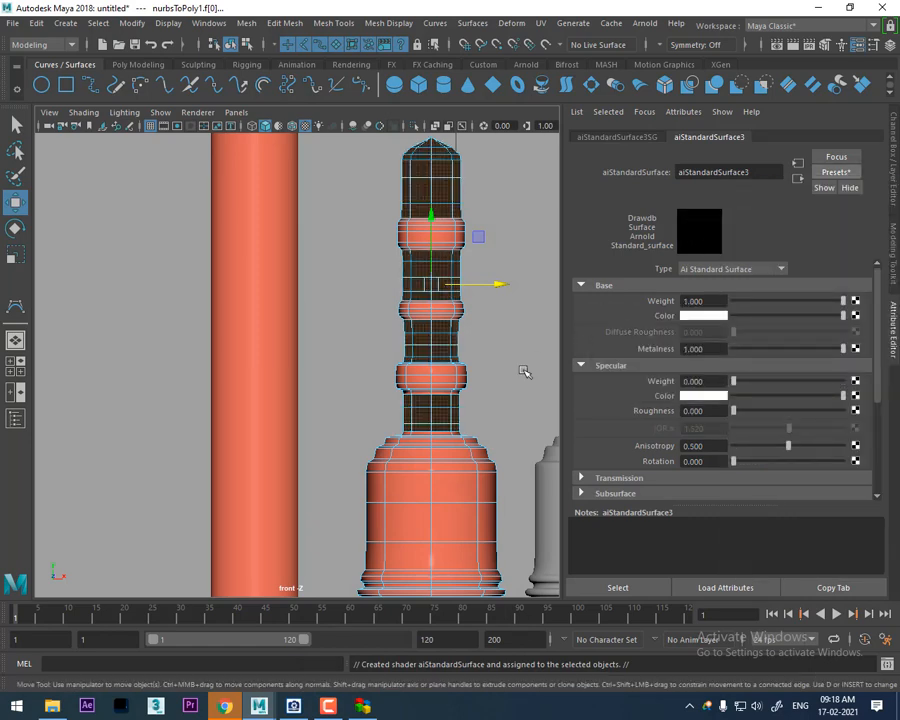
- Return to the perspective view and object selection, turn on smooth mesh preview for the polygon jack and deselect it
key("space")
left_click_drag(481, 386, 481, 319)
right_click_drag(399, 440, 326, 266, "alt")
right_click_drag(328, 362, 379, 493, "alt")
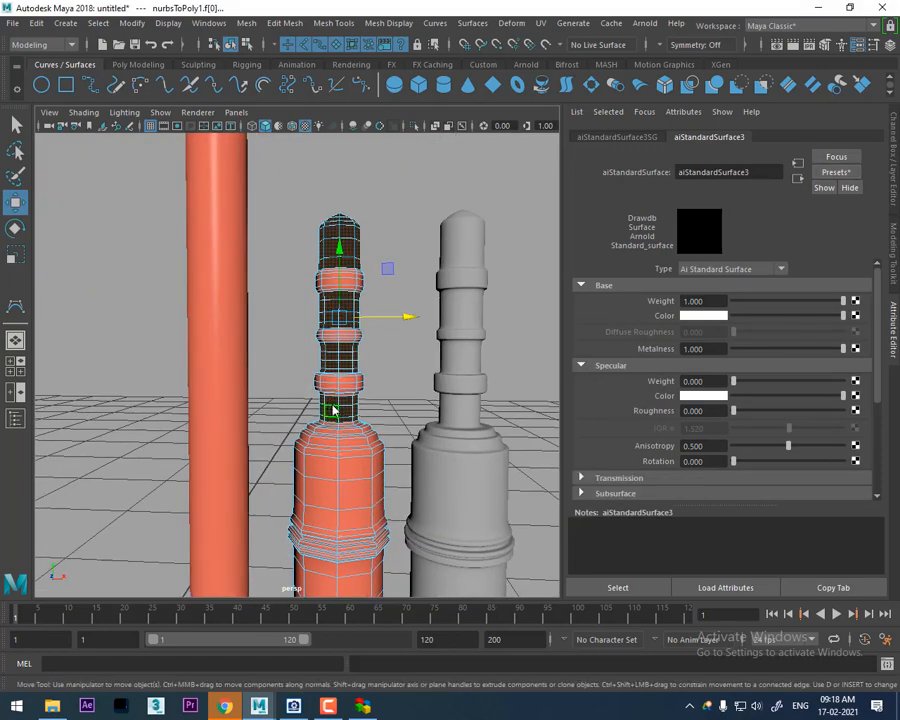
left_click(422, 223)
left_click(338, 307)
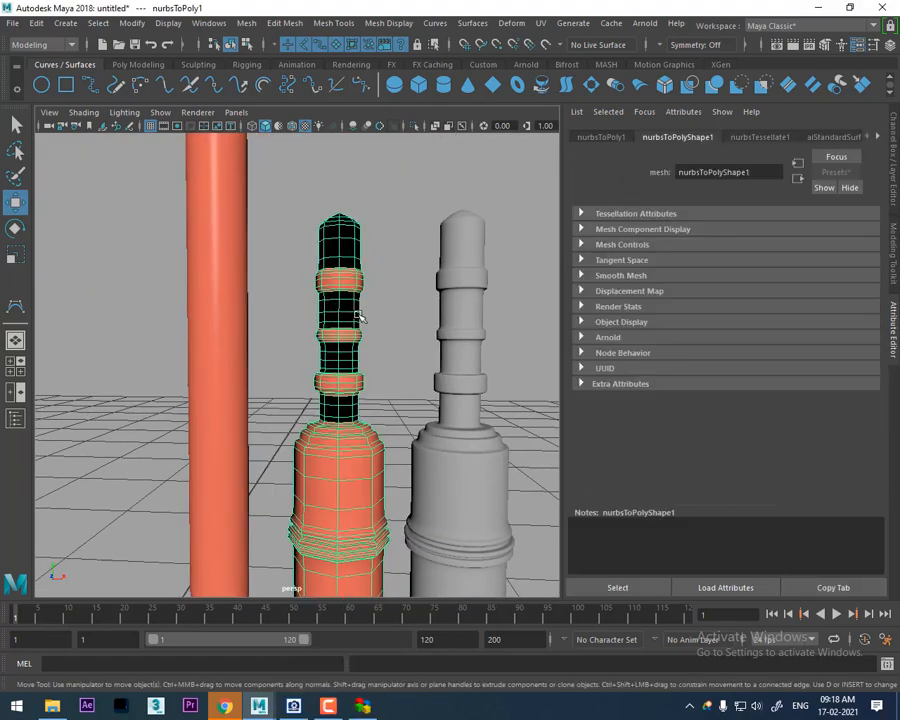
key("3")
left_click(400, 398)
- Delete the original grey jack farthest from the orange-red cable, keeping its profile curve
middle_click_drag(400, 398, 390, 244, "alt")
right_click_drag(425, 480, 394, 376, "alt")
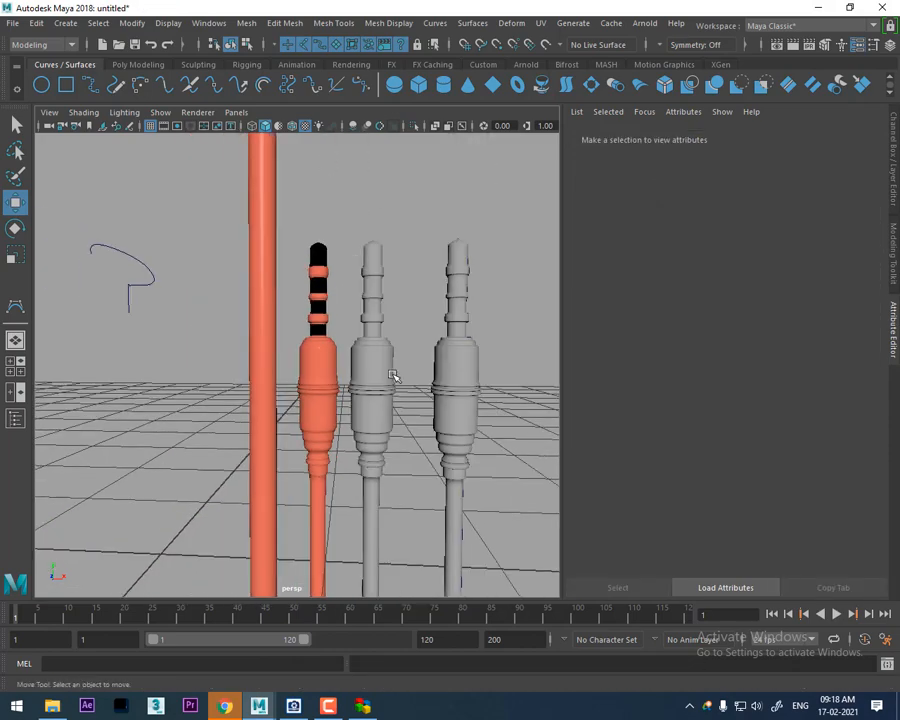
left_click_drag(394, 376, 402, 450, "alt")
right_click_drag(404, 452, 413, 368, "alt")
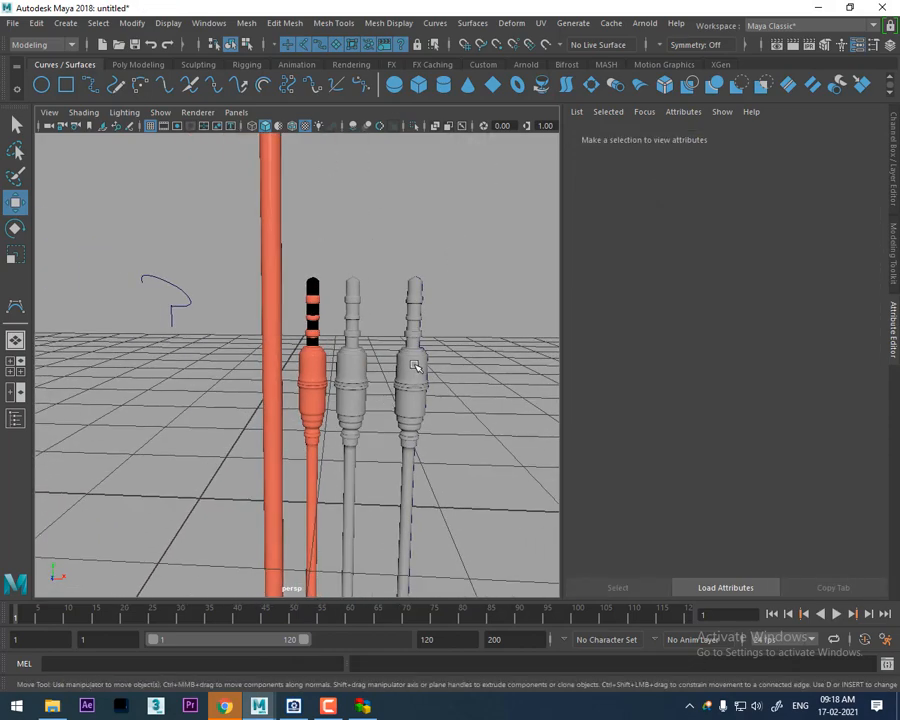
left_click(414, 370)
key("Delete")
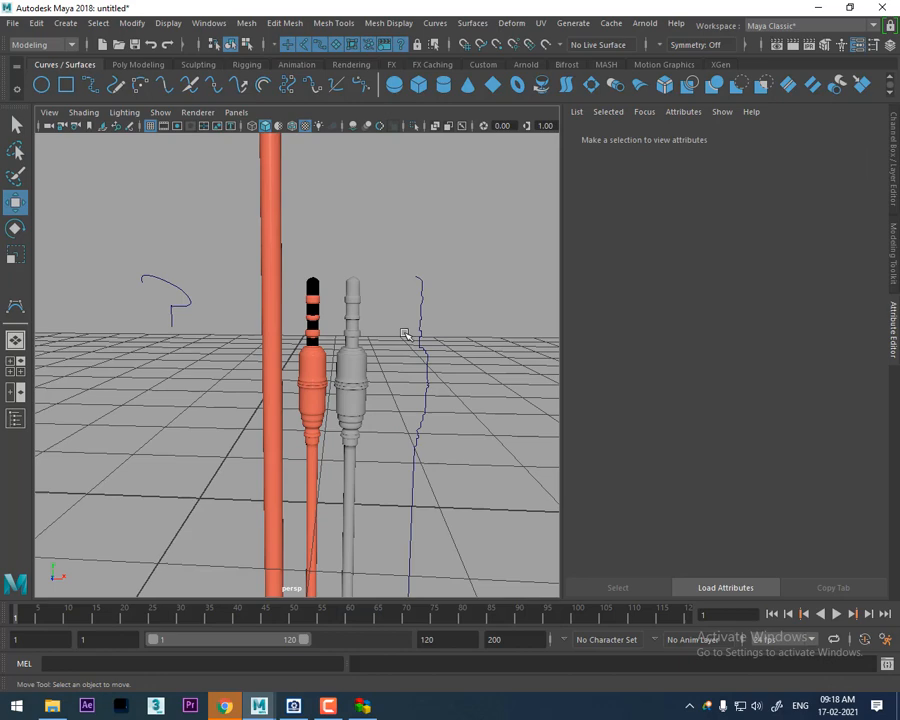
left_click(362, 372)
left_click(312, 334, "shift")
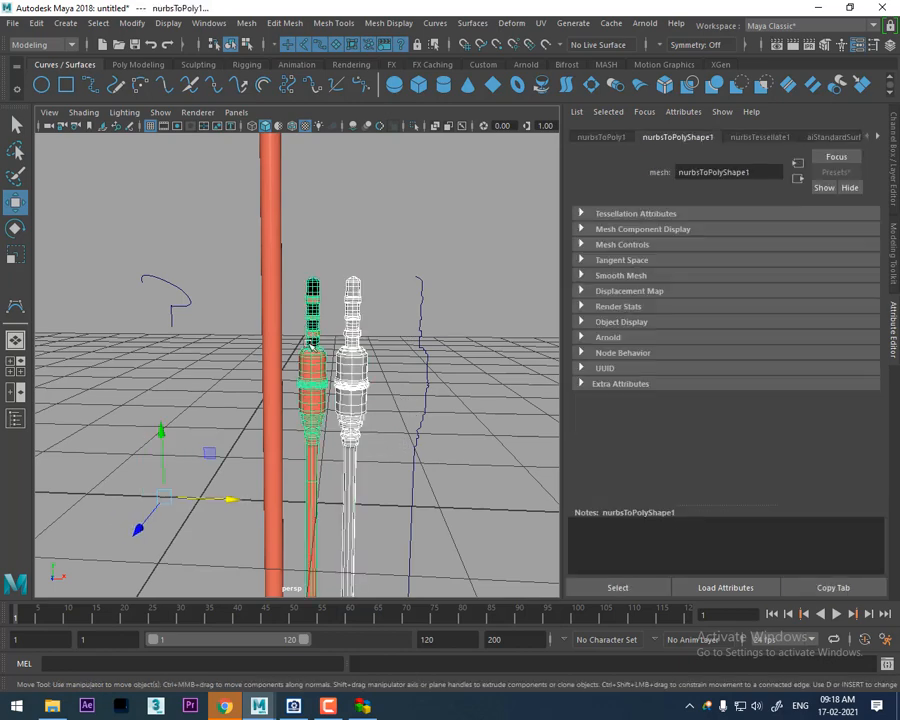
left_click_drag(235, 499, 249, 498)
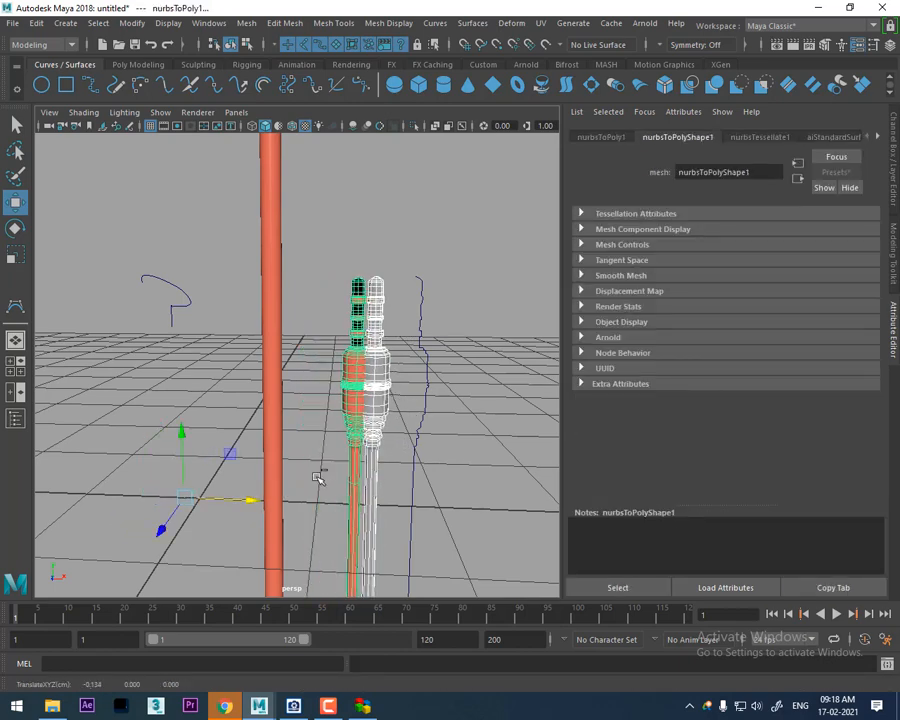
key("ctrl+z")
- Select both the orange-red and the grey jack, center their pivots and group them together
left_click(373, 463)
left_click(358, 369)
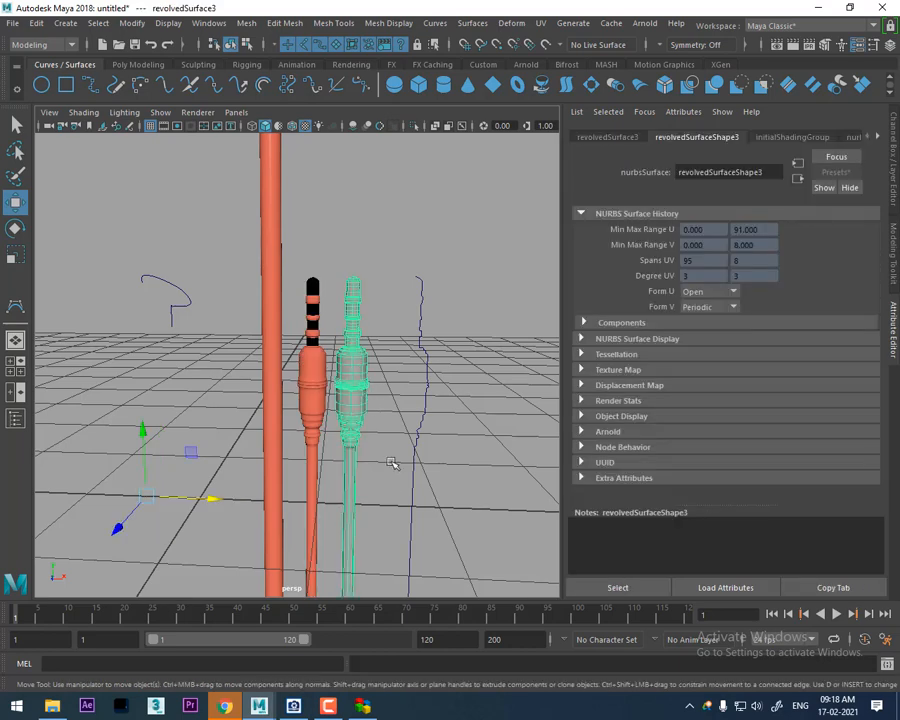
left_click_drag(388, 247, 305, 380)
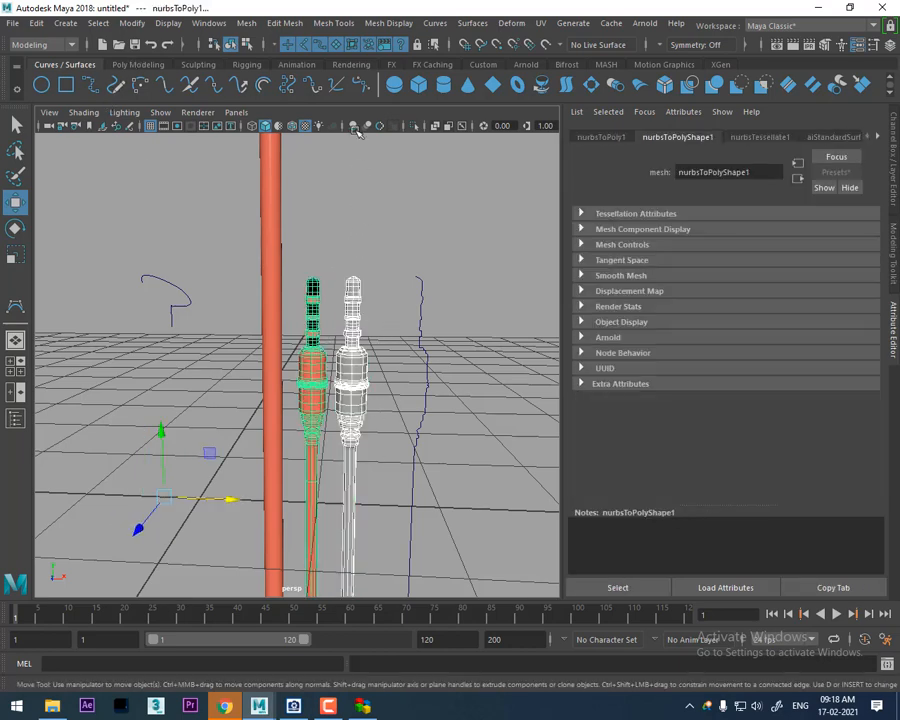
left_click(132, 22)
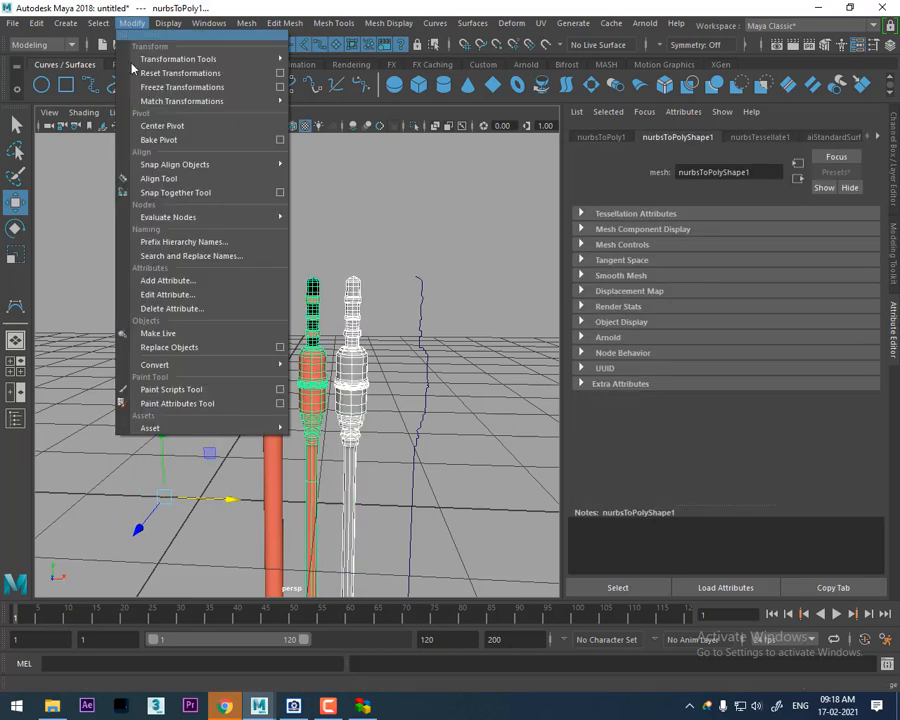
left_click(170, 123)
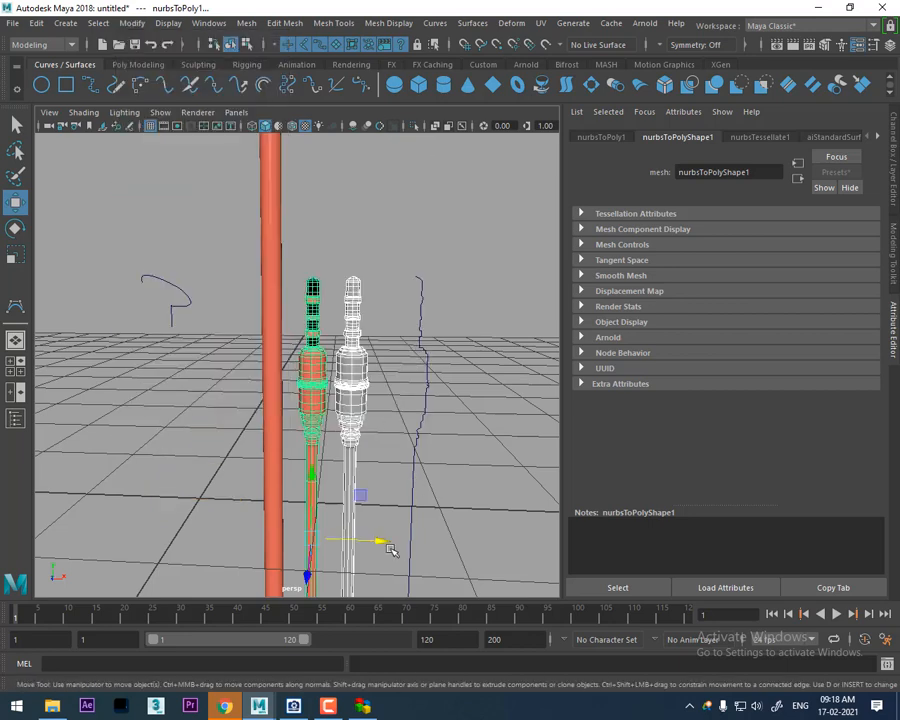
left_click_drag(392, 546, 386, 533)
key("ctrl+z")
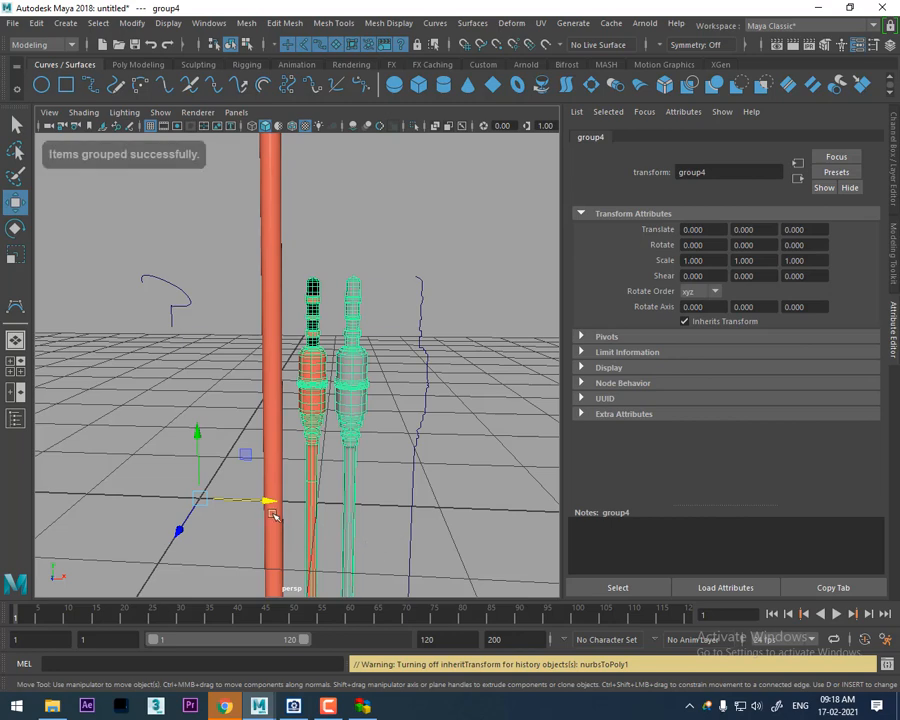
- Center the jack group's pivot and move the group away from the earphone cable to about 0.275 in X
left_click(140, 27)
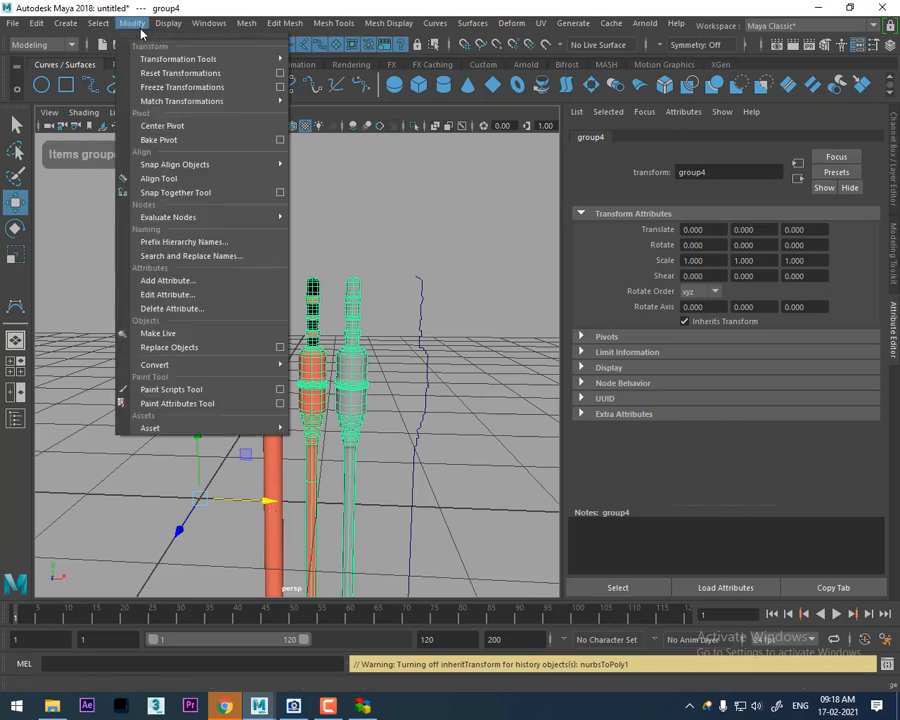
left_click(190, 140)
left_click_drag(400, 543, 434, 545)
middle_click_drag(434, 478, 460, 590, "alt")
scroll(393, 408, "down", 4)
middle_click_drag(391, 393, 388, 420, "alt")
scroll(388, 420, "down", 5)
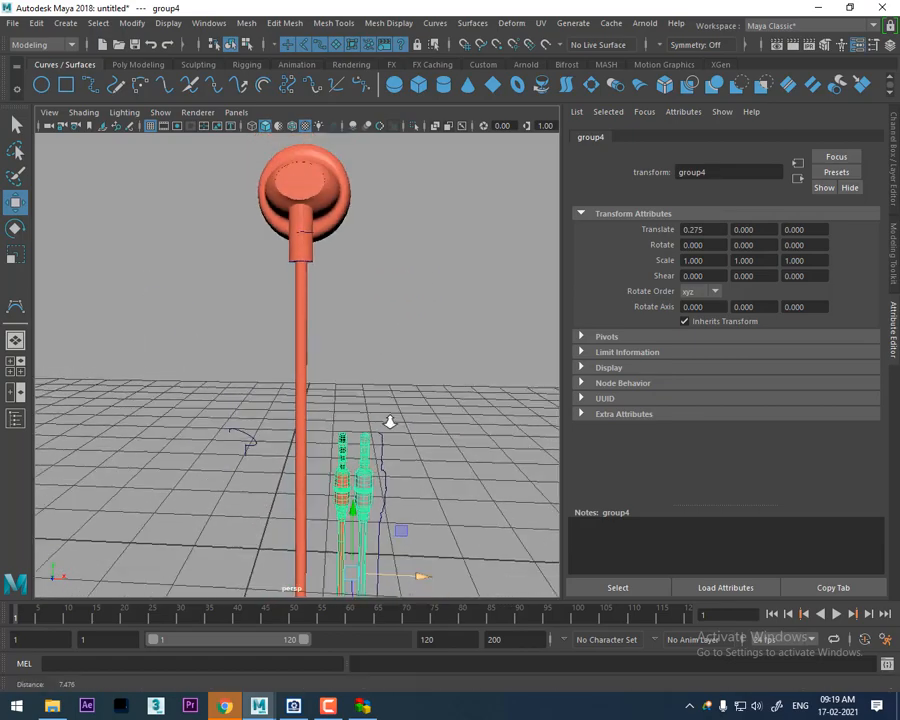
middle_click_drag(366, 482, 373, 398, "alt")
middle_click_drag(319, 197, 339, 282, "alt")
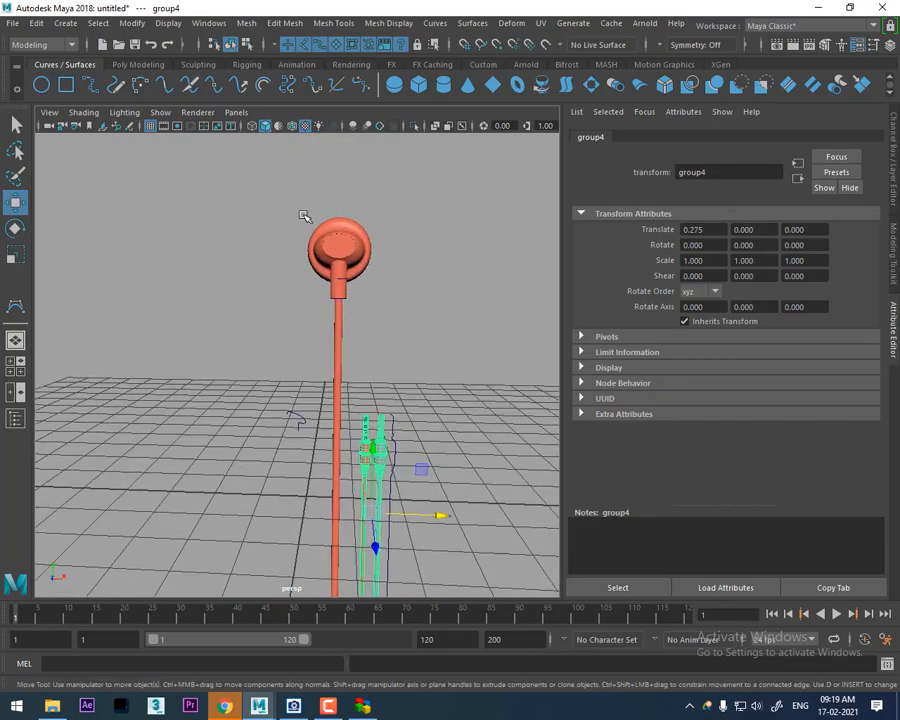
- Select the complete earbud with its cable, group the parts and duplicate the group
left_click(334, 318)
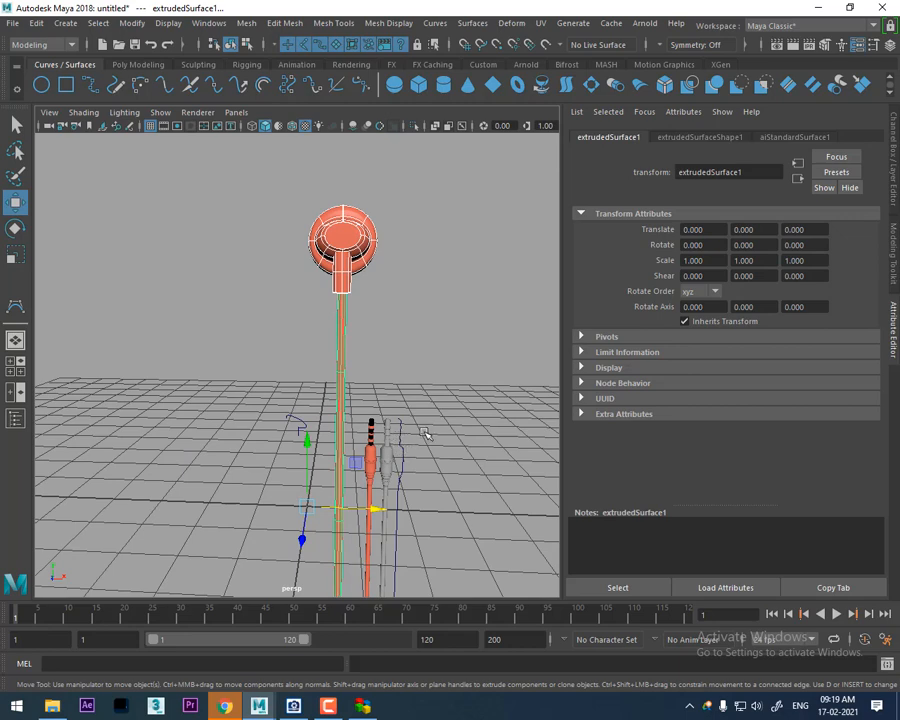
key("Up")
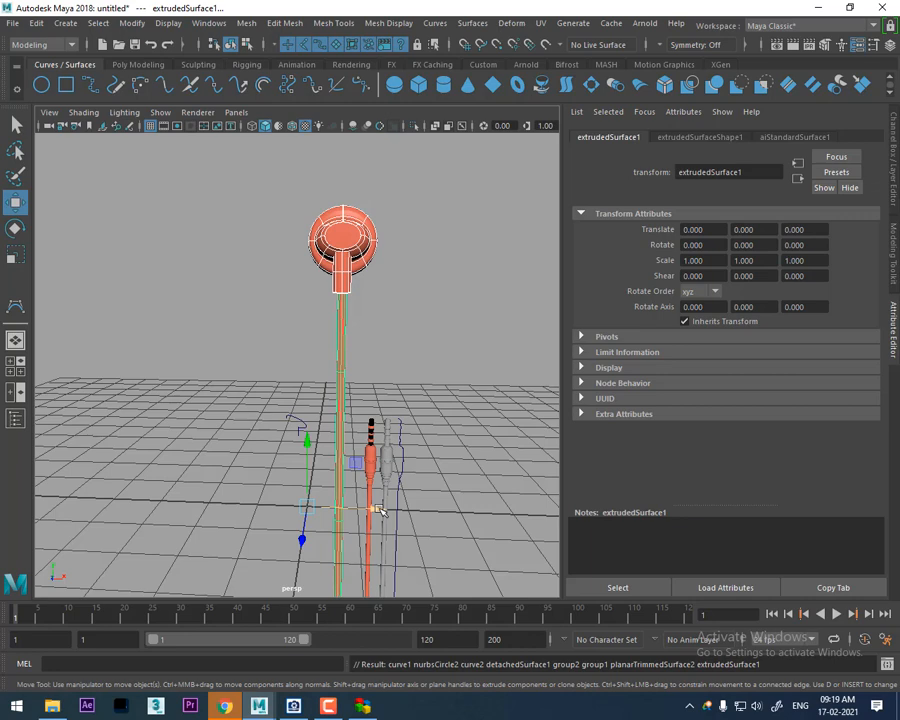
key("ctrl+g")
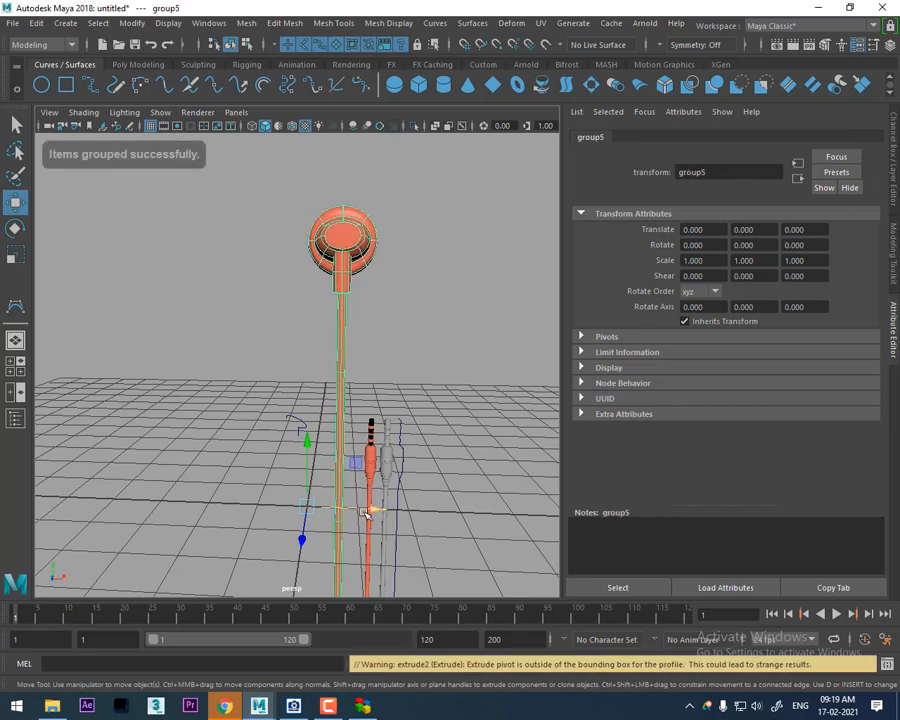
key("ctrl+g")
- Rotate the duplicated earbud group 90 degrees about Y and move it to about -0.928 in X, beside the original
key("e")
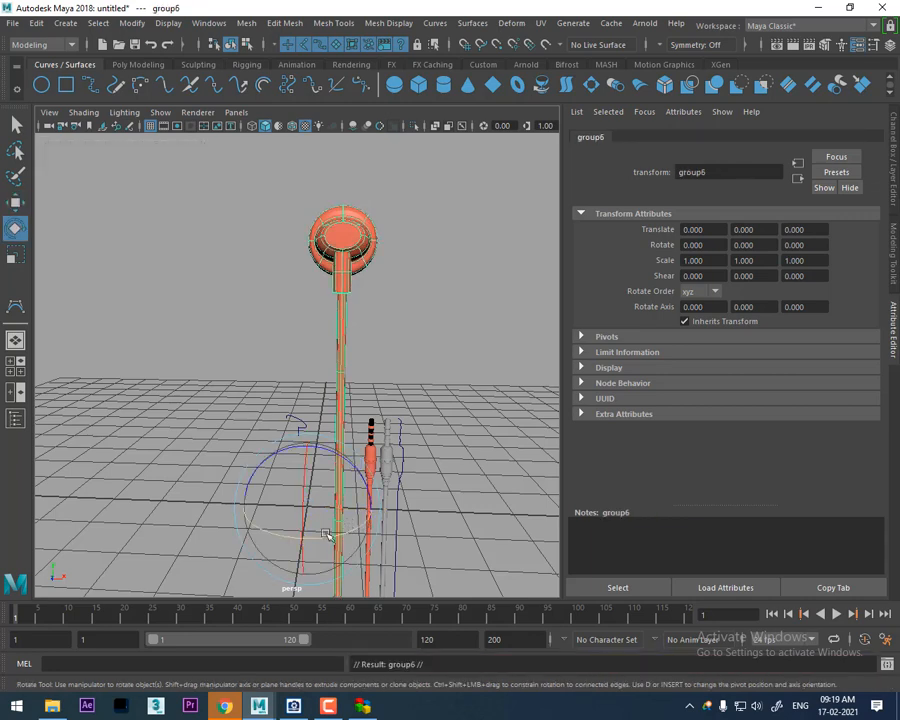
left_click_drag(319, 541, 382, 536)
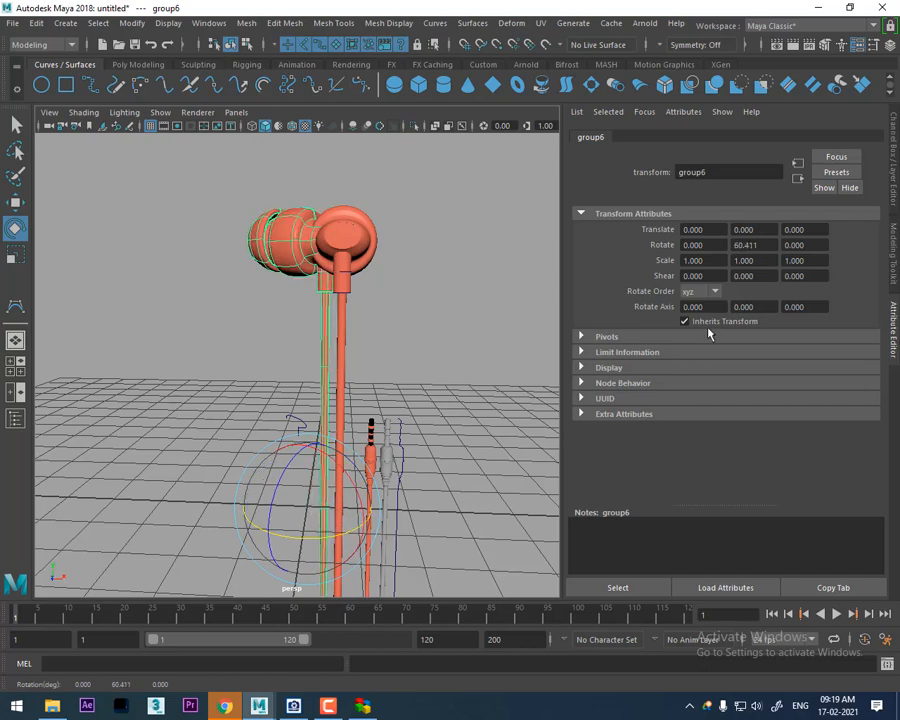
double_click(752, 245)
key("Return")
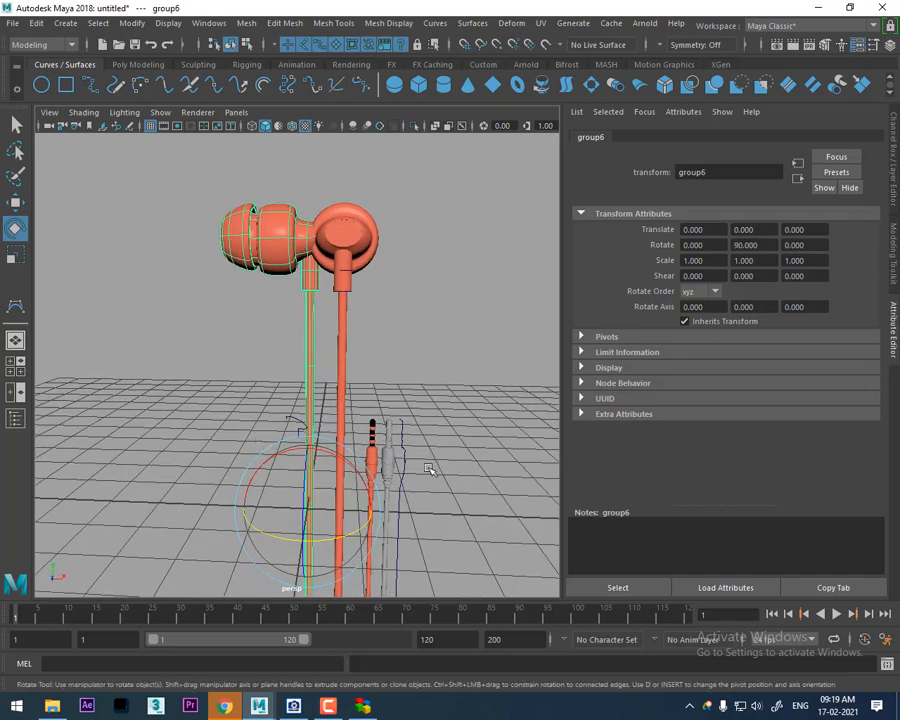
key("w")
left_click_drag(372, 508, 393, 425)
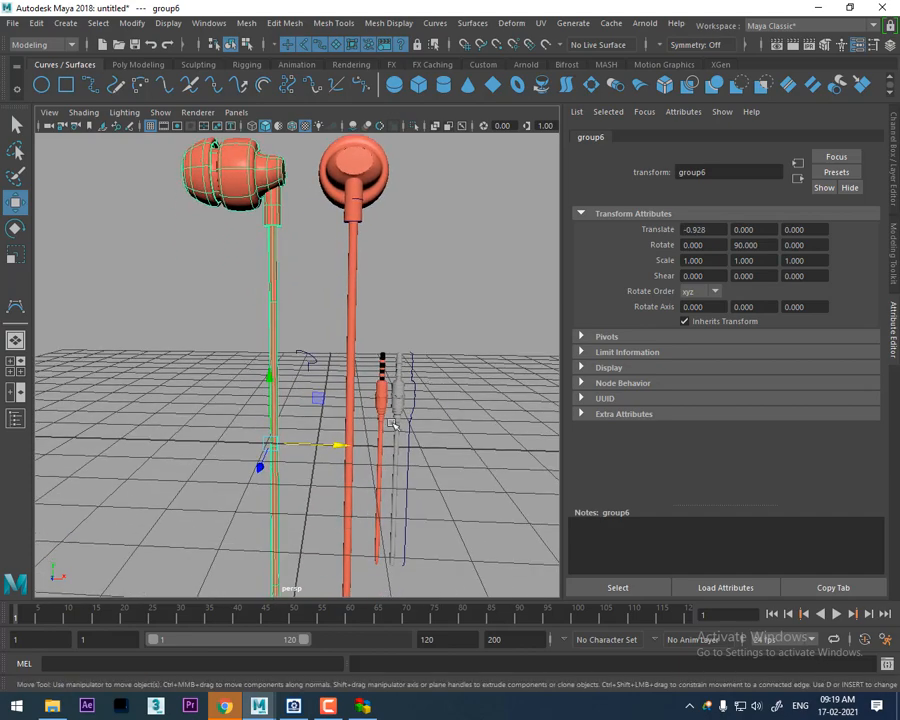
- Add an Arnold Skydome Light to the scene
left_click(644, 23)
mouse_move(677, 93)
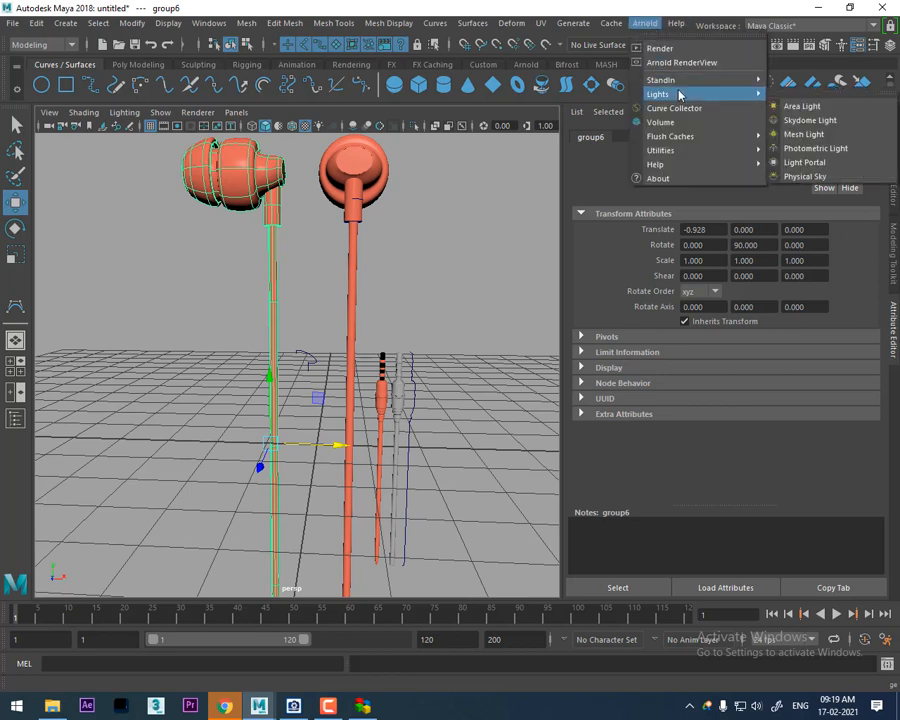
left_click(835, 121)
- Render the current frame with Arnold to check the lit earphones and jacks, and close the render
right_click_drag(382, 285, 415, 362, "alt")
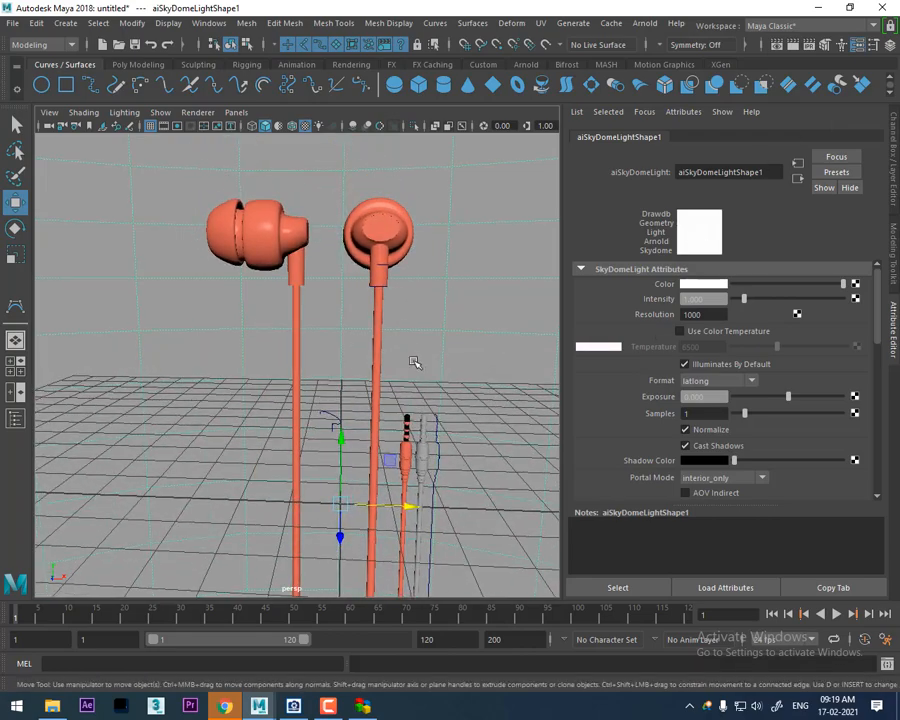
scroll(414, 362, "down", 2)
left_click_drag(414, 362, 412, 313, "alt")
middle_click_drag(412, 313, 386, 285, "alt")
scroll(386, 285, "up", 1)
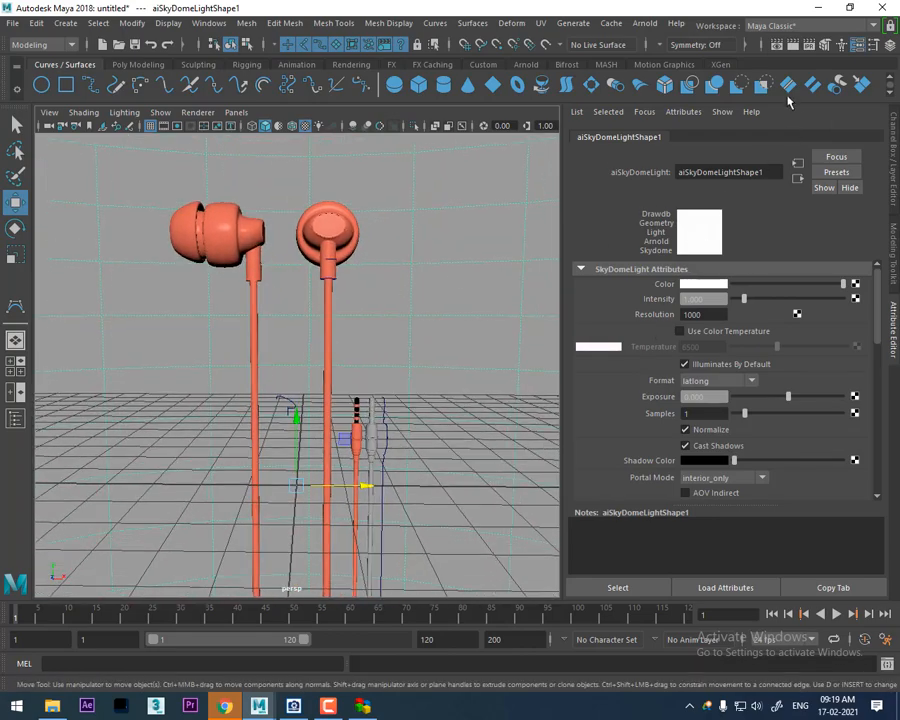
left_click(791, 45)
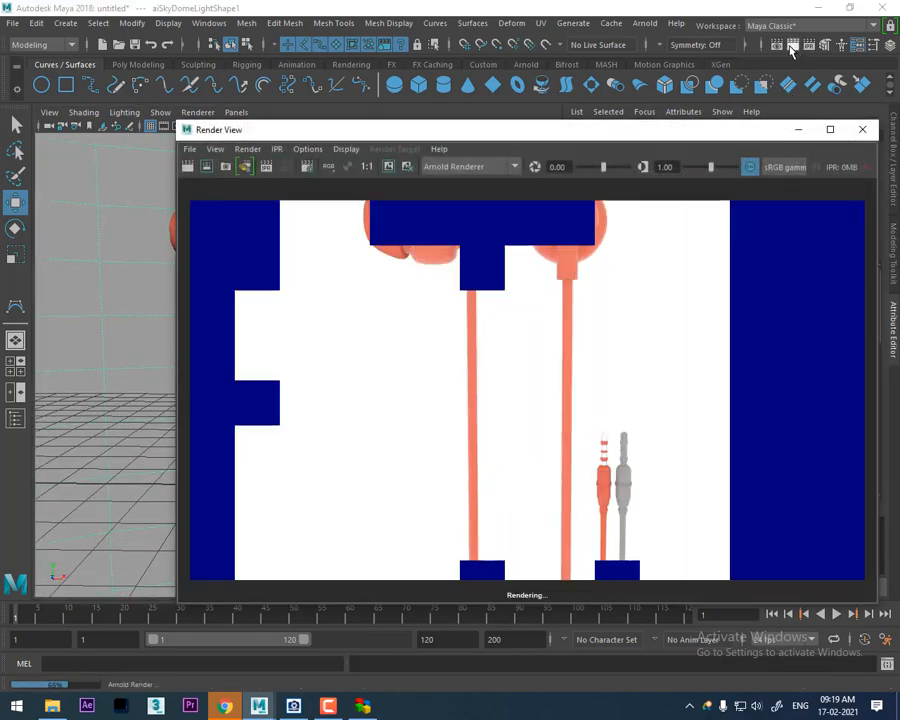
scroll(597, 323, "down", 2)
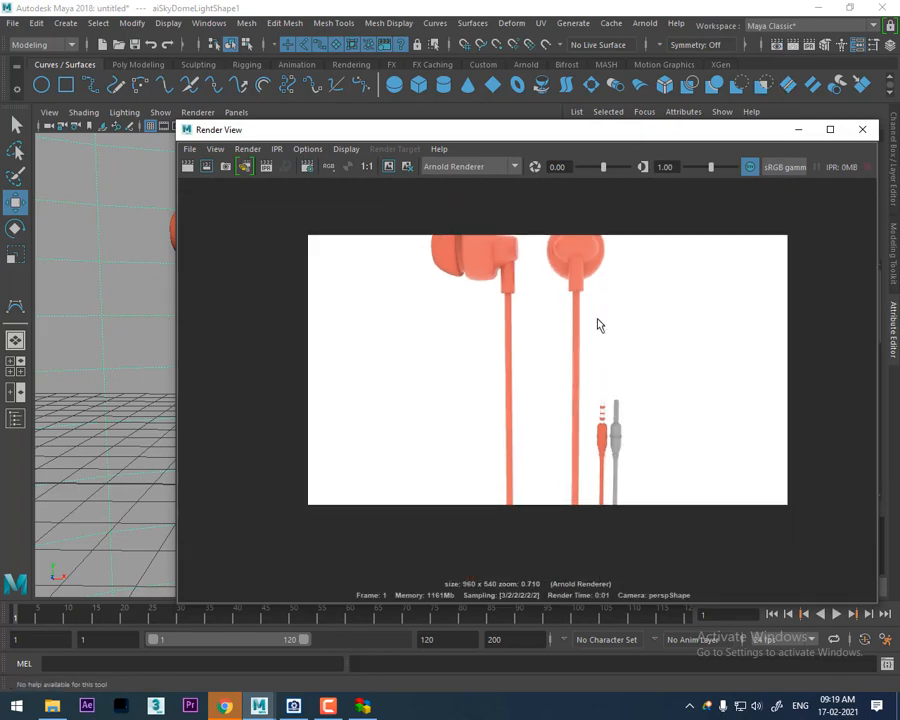
left_click(862, 129)
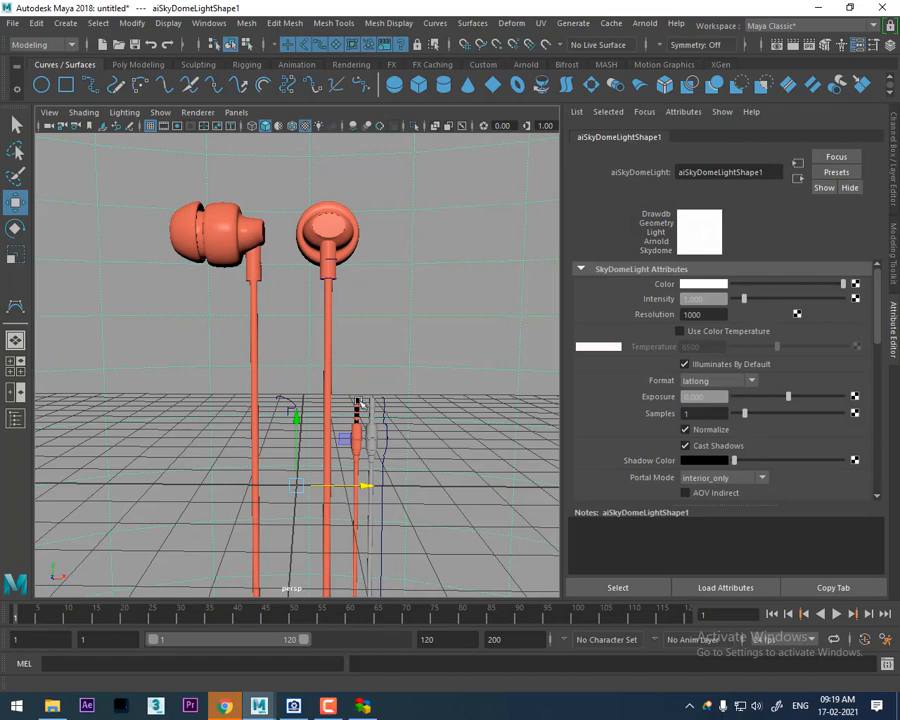
- Display the resolution gate in the perspective view to show the render framing
scroll(338, 388, "down", 2)
mouse_move(338, 388)
left_mouse_down("alt")
mouse_move(348, 384)
mouse_move(338, 376)
left_mouse_up("alt")
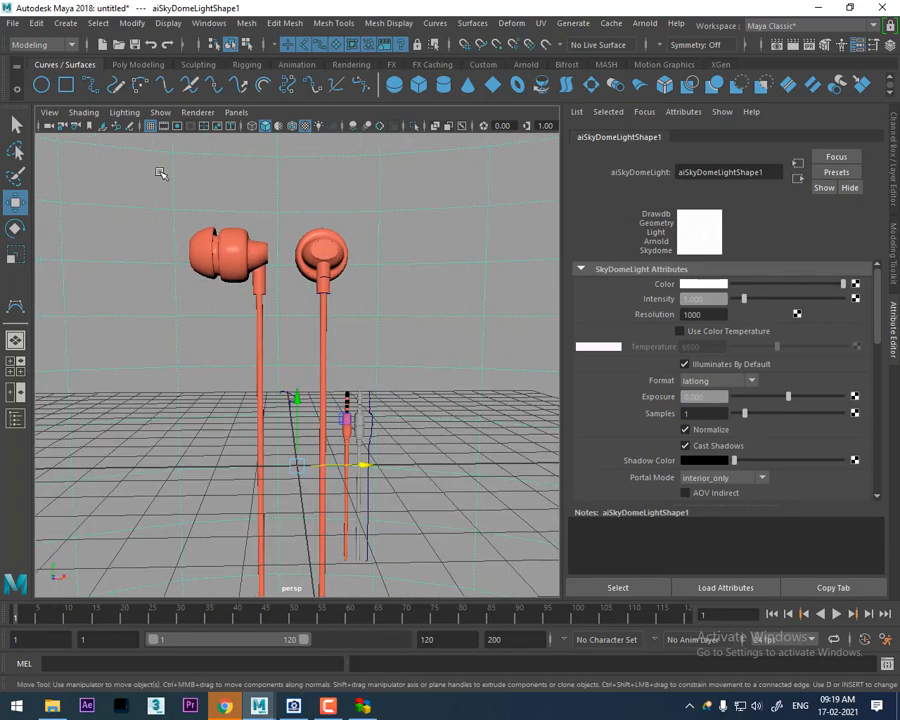
left_click(177, 126)
middle_click_drag(376, 404, 374, 368, "alt")
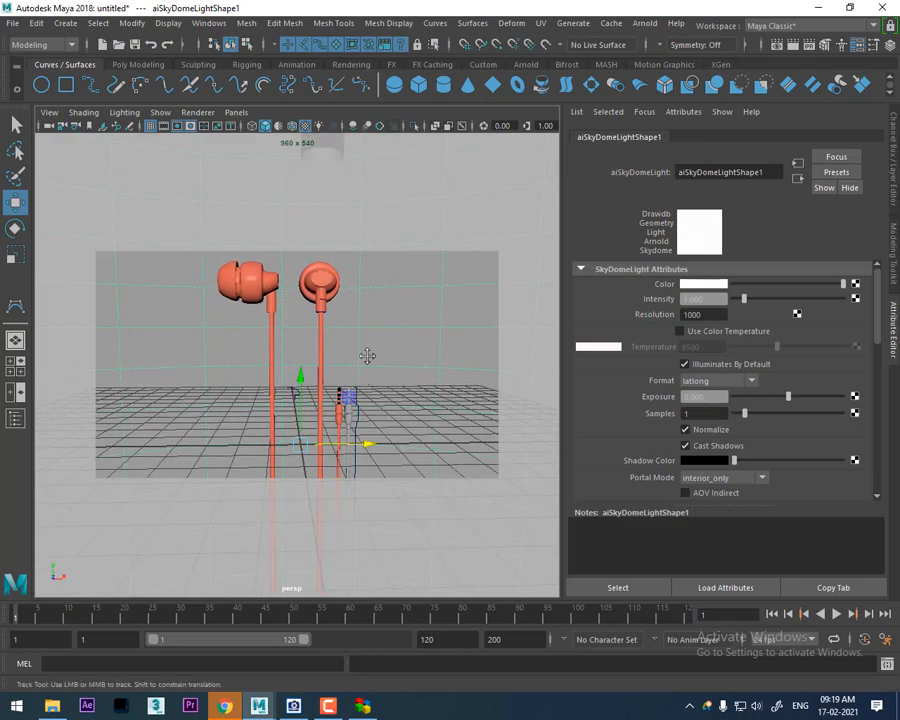
- Select the group holding both jacks and raise it to about 1.837 in Y, with X at about 0.315
scroll(368, 356, "up", 3)
left_click(395, 356)
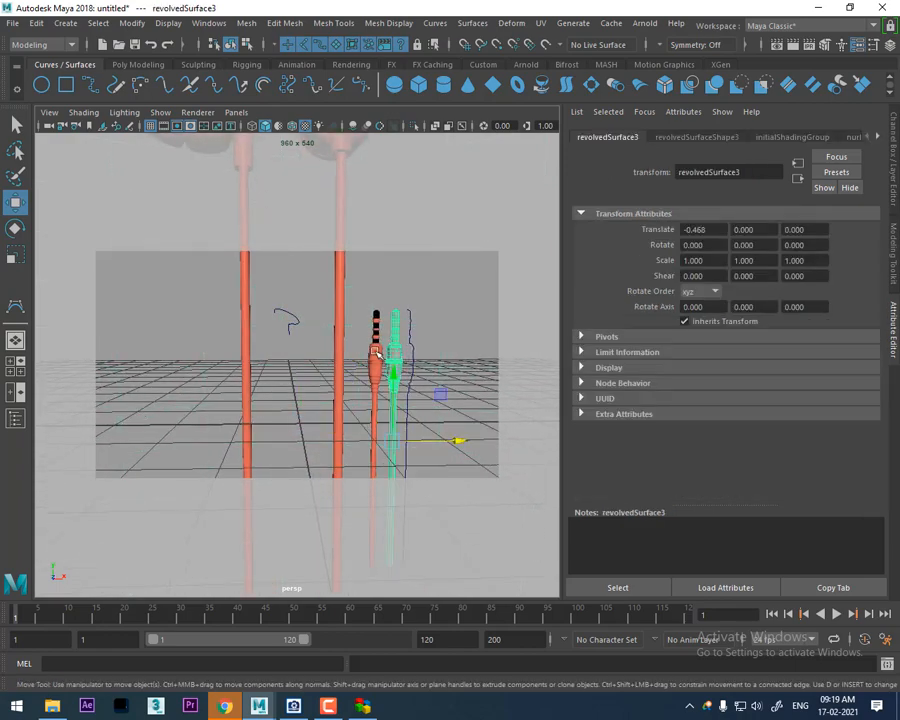
left_click(377, 354, "shift")
scroll(380, 444, "down", 5)
middle_click_drag(345, 352, 338, 373, "alt")
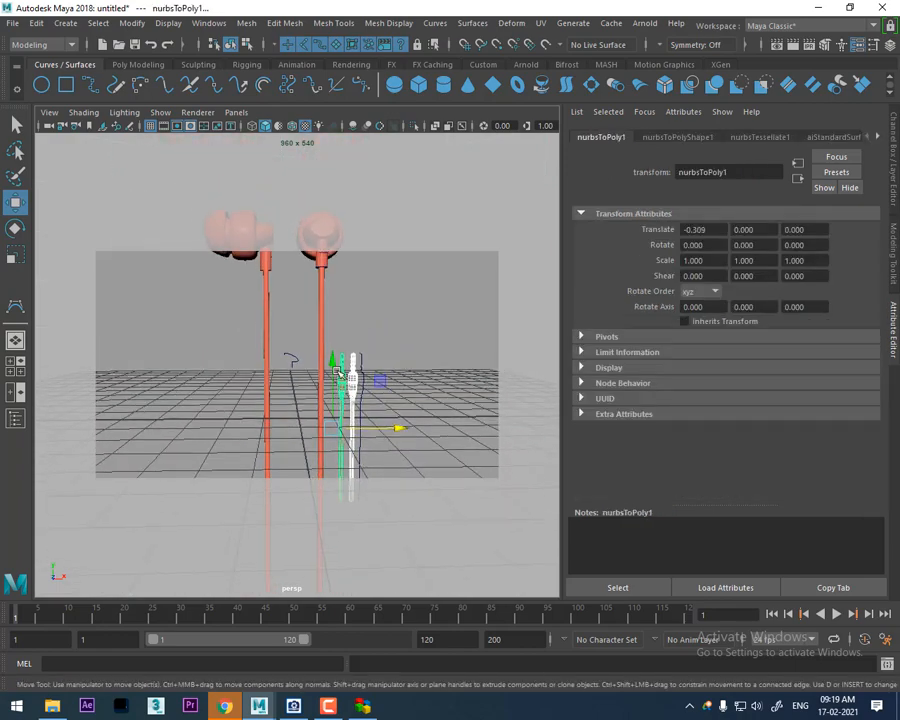
left_click_drag(336, 372, 336, 298)
key("ctrl+z")
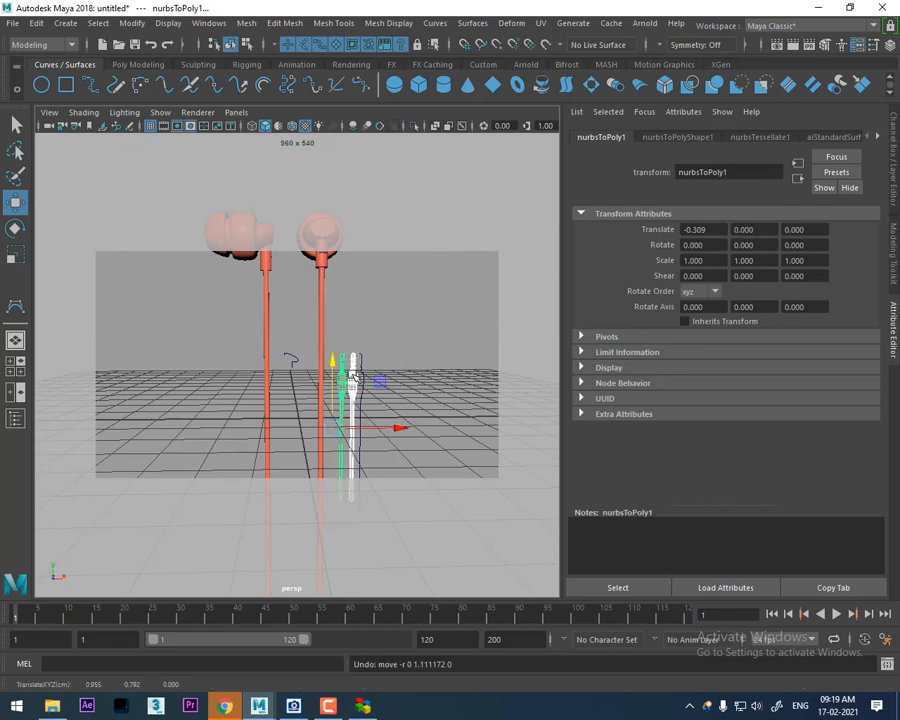
key("ctrl+g")
left_click_drag(348, 368, 357, 304)
left_click_drag(416, 366, 418, 364)
- Render the current frame again with both earbuds and both jacks inside the resolution gate, and close the render
middle_click_drag(361, 409, 361, 485, "alt")
scroll(366, 415, "down", 2)
middle_click_drag(360, 402, 342, 356, "alt")
scroll(360, 366, "down", 2)
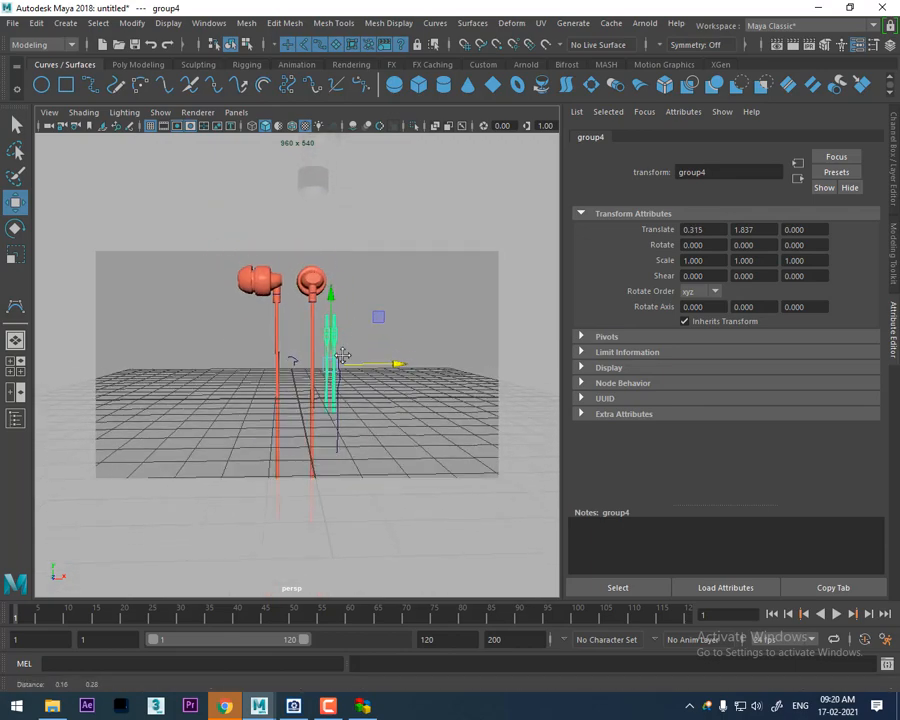
right_click_drag(342, 355, 344, 438, "alt")
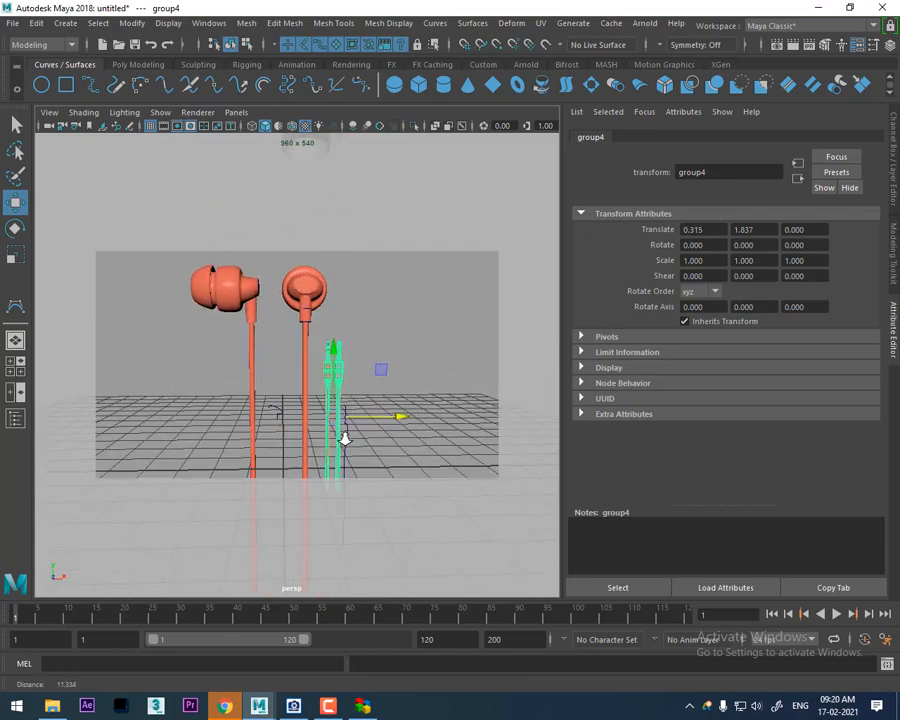
middle_click_drag(345, 435, 346, 428, "alt")
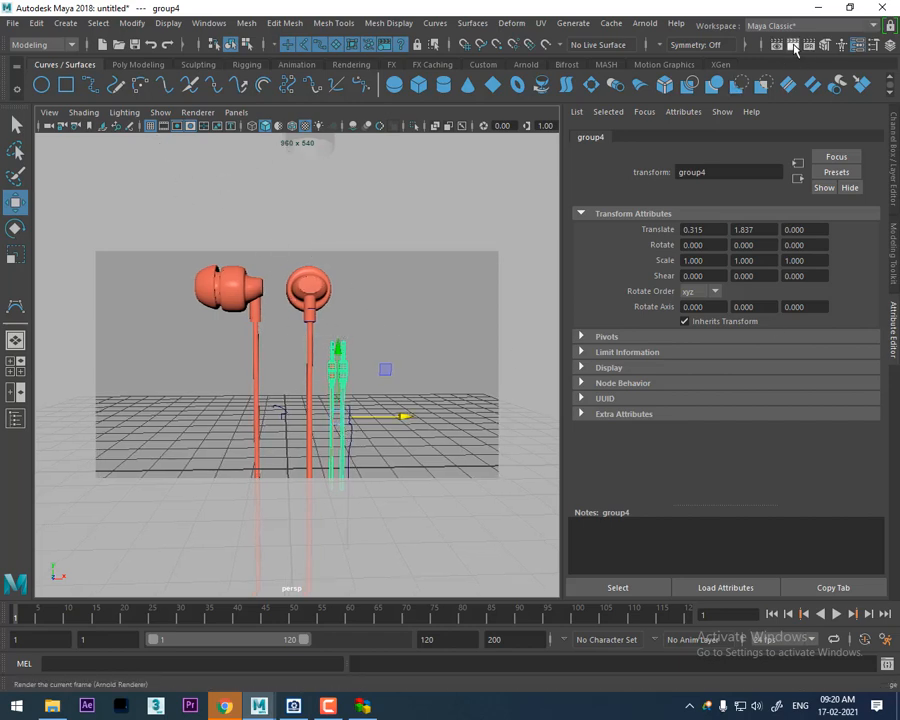
left_click(793, 46)
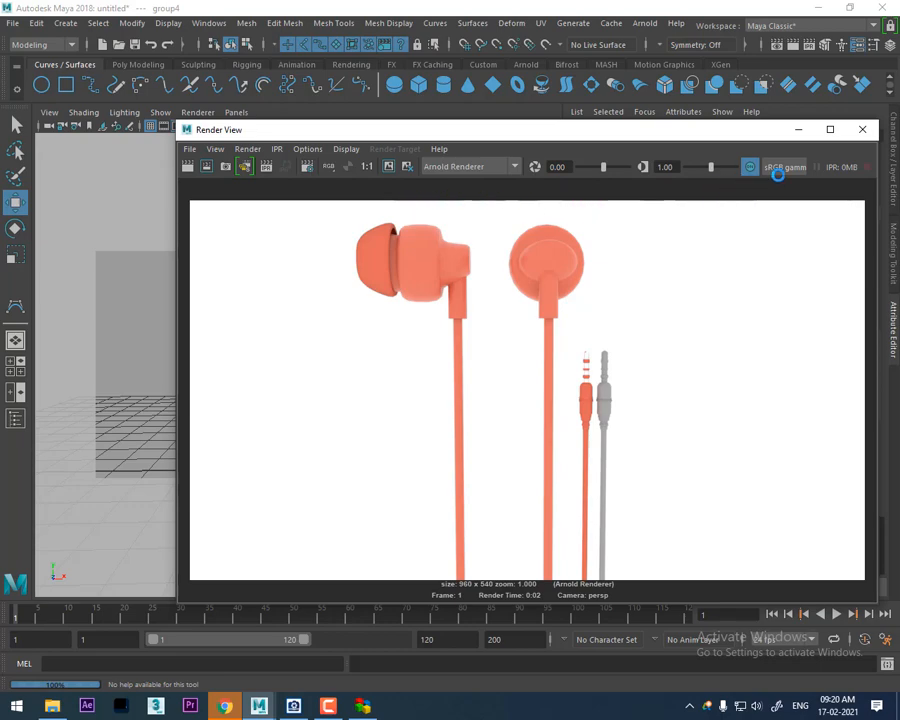
left_click(862, 129)
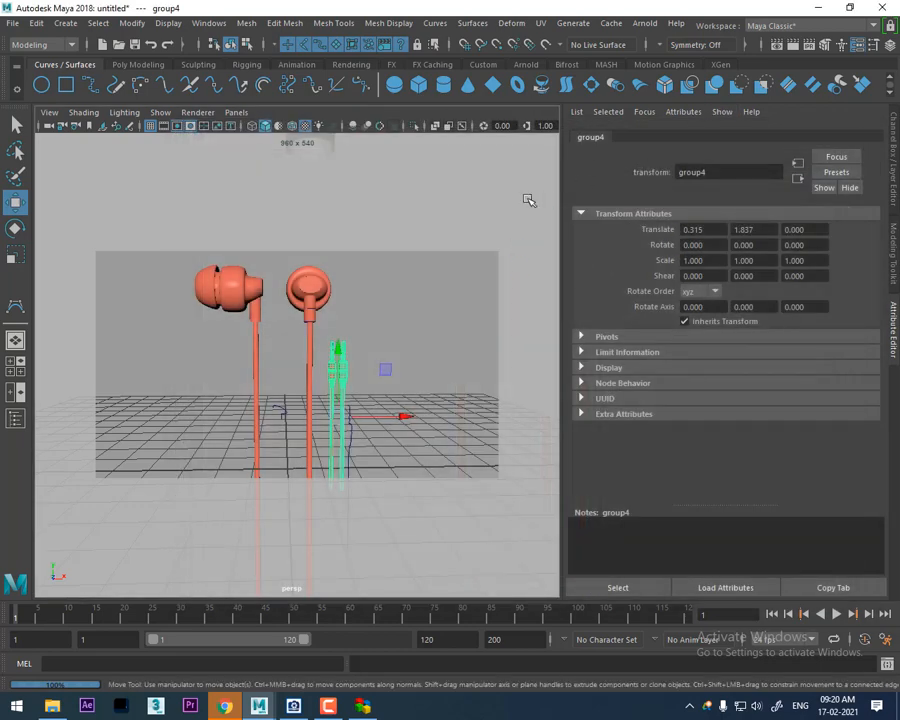
- Connect a File texture to the skydome light's colour and load DS360_001_Env.hdr from the Class 7 folder into it
left_click(438, 315)
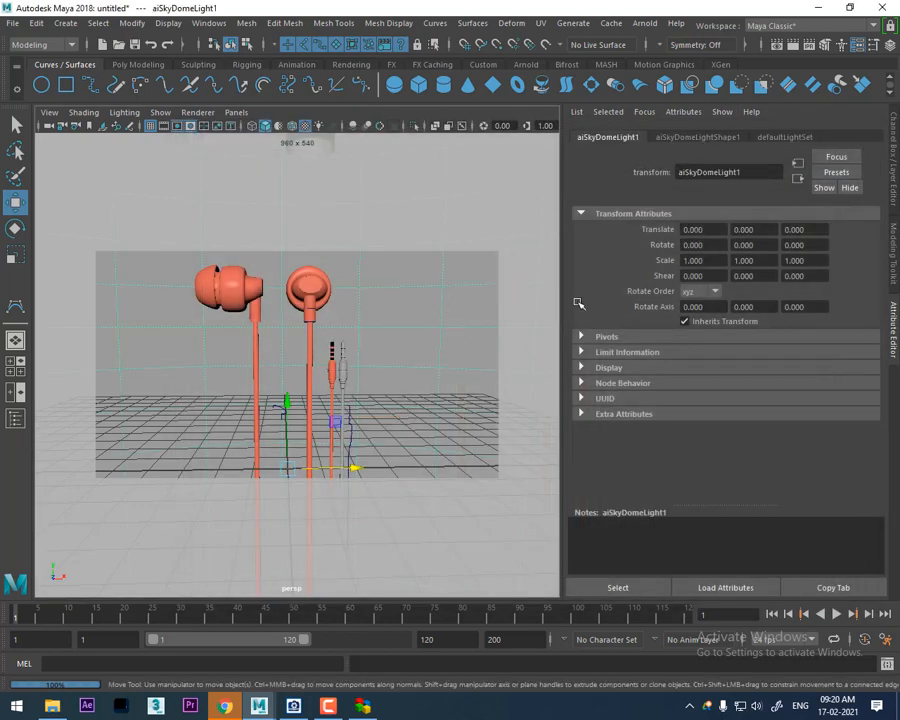
left_click(746, 138)
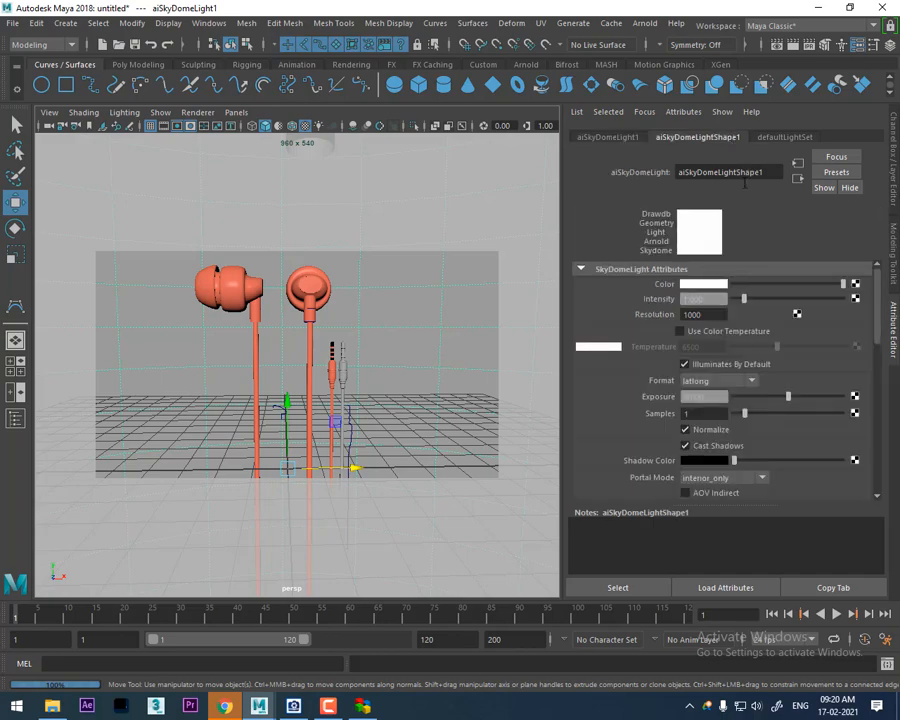
left_click(856, 285)
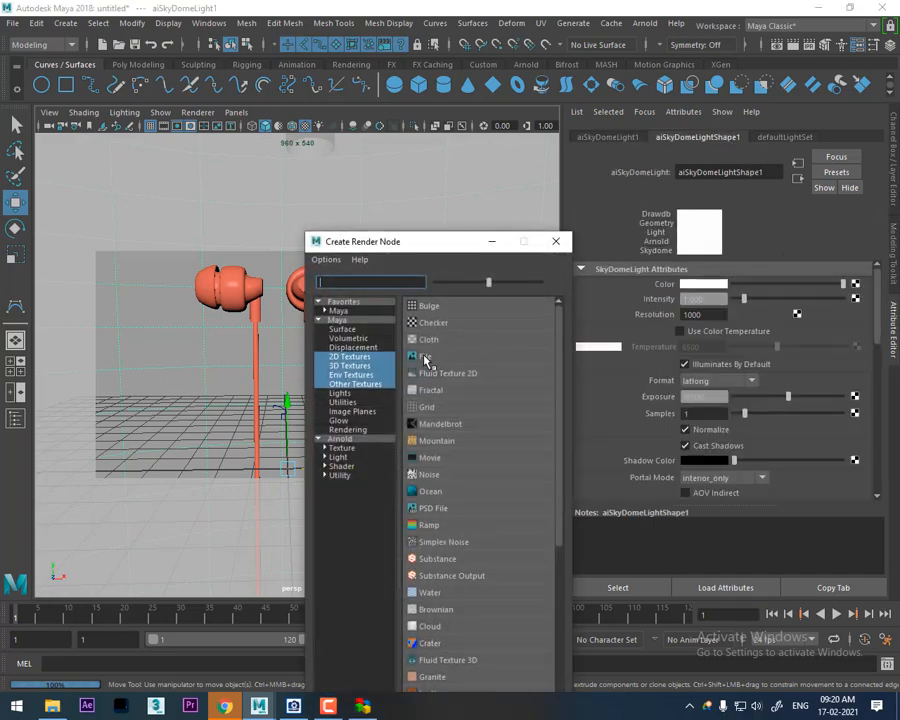
left_click(426, 358)
left_click(858, 329)
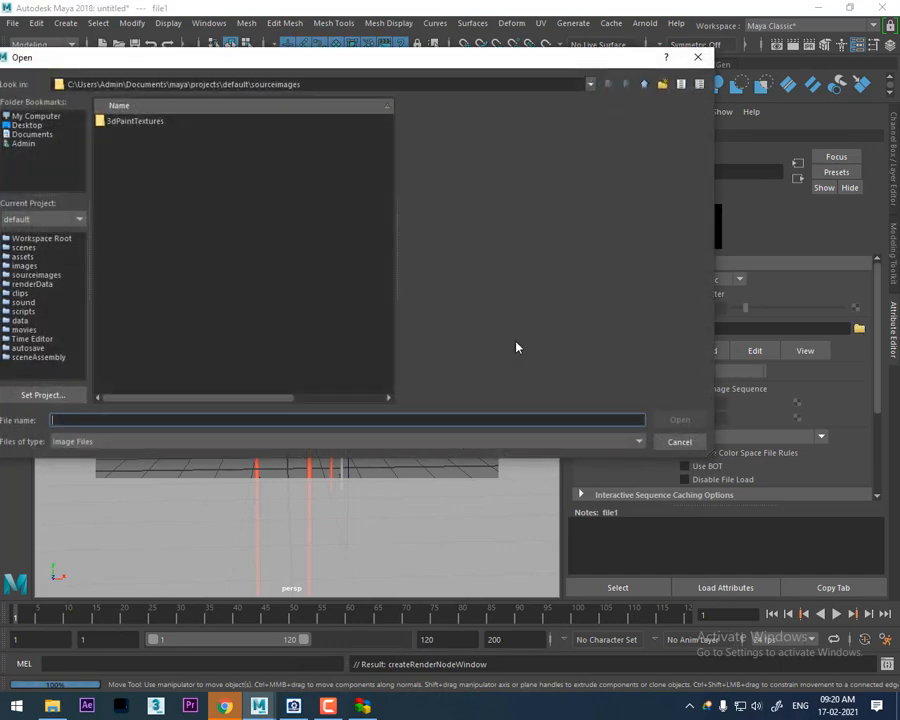
type("E:\\Shavikant Batches\\MWF\\1_Maya\\Class 7")
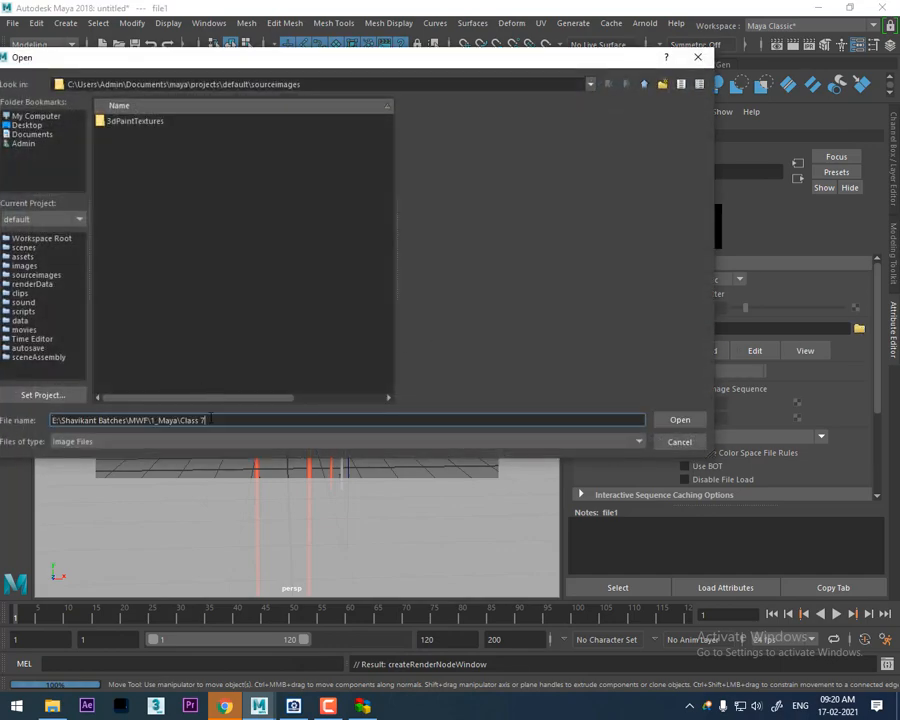
key("Return")
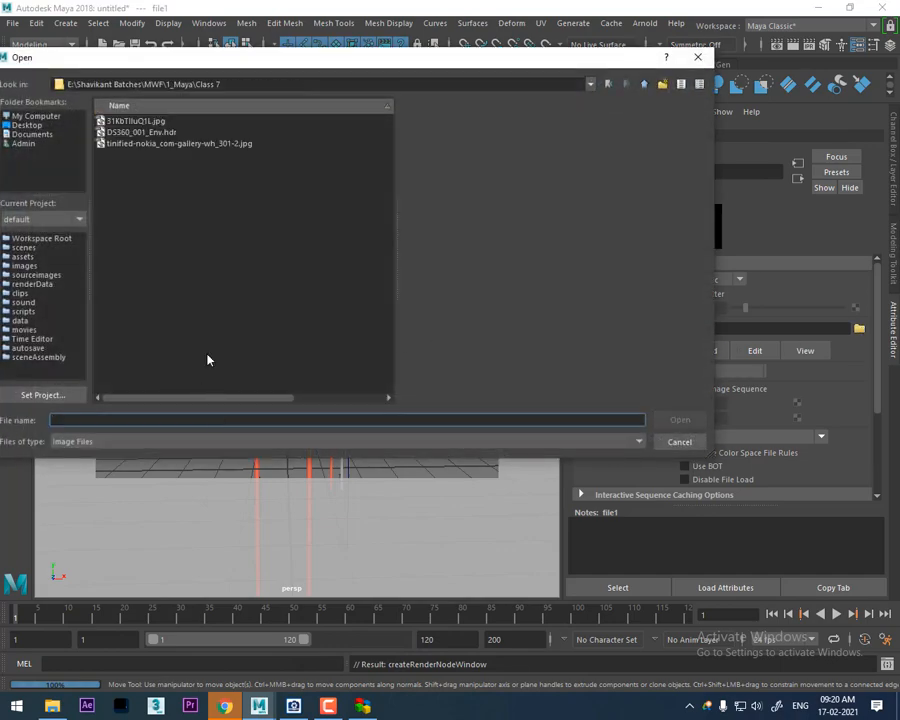
left_click(132, 132)
double_click(130, 134)
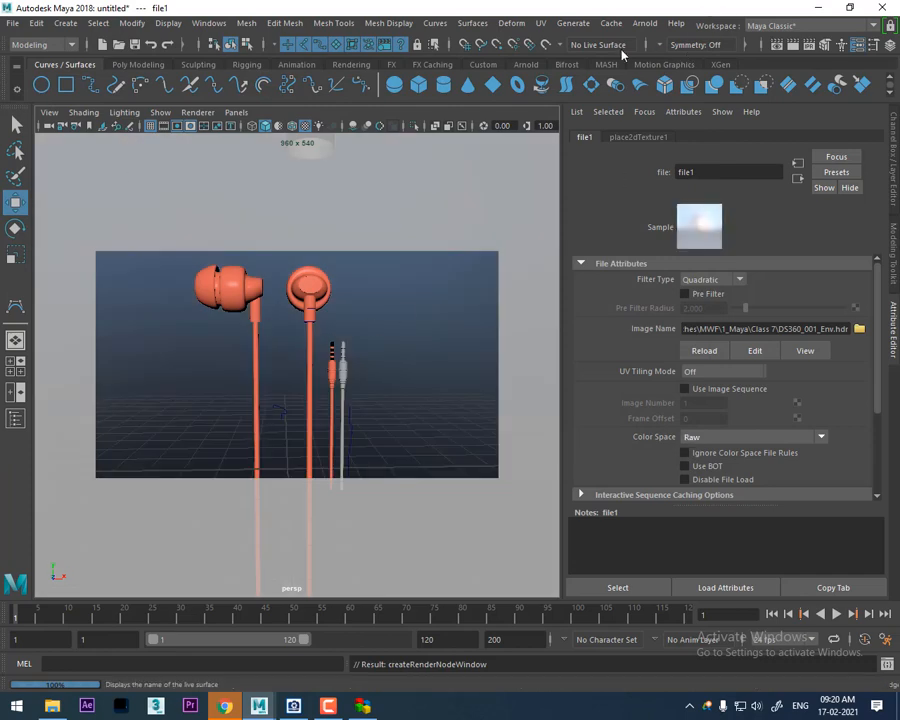
- Set the skydome light's intensity to 4, render the current frame with Arnold, and close the render
left_click(797, 178)
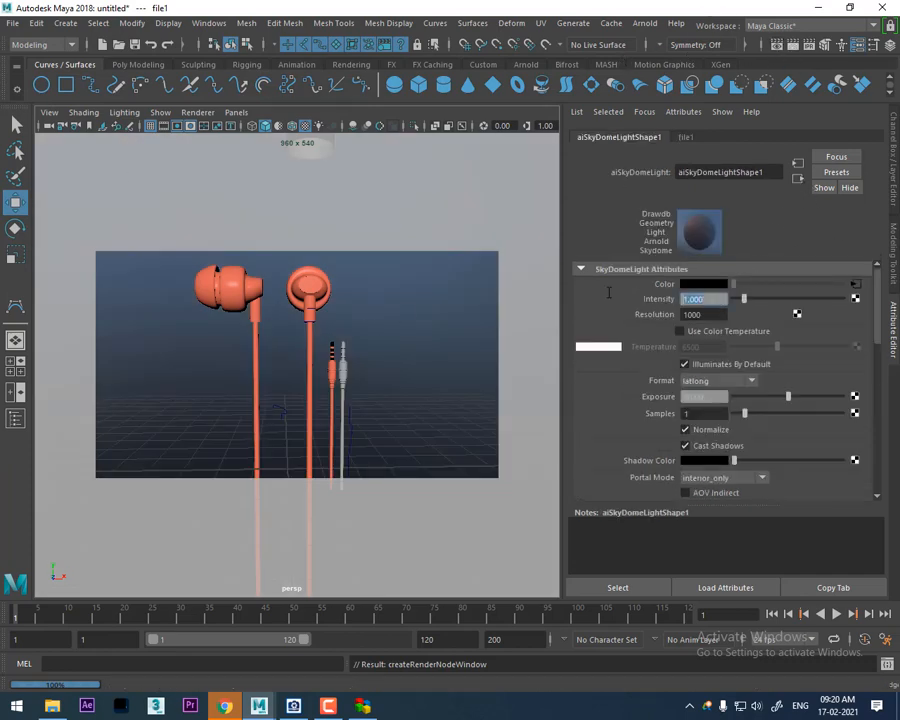
type("4")
key("Return")
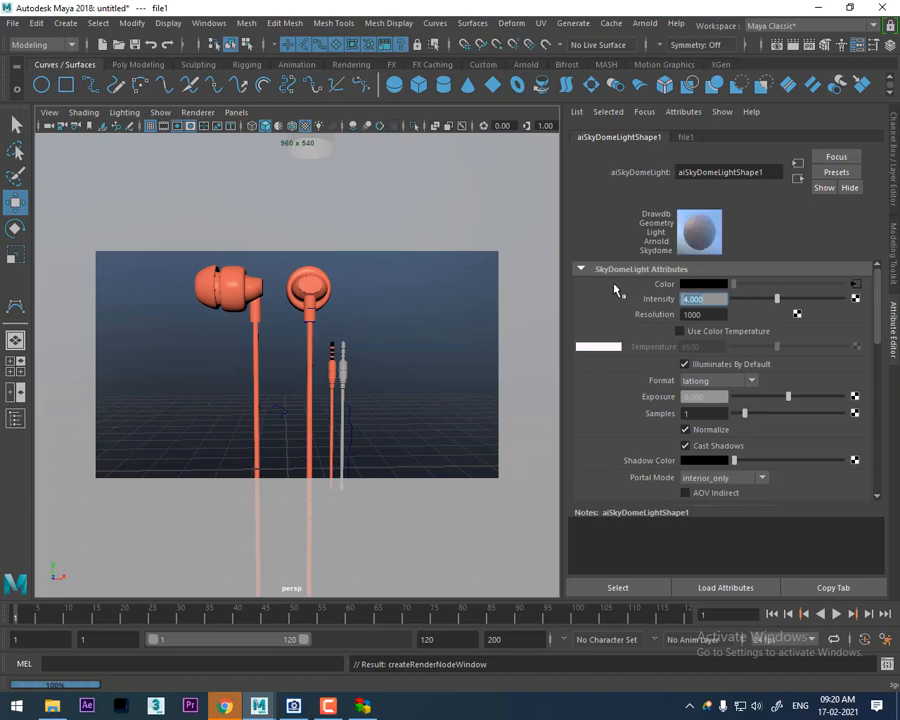
left_click(790, 46)
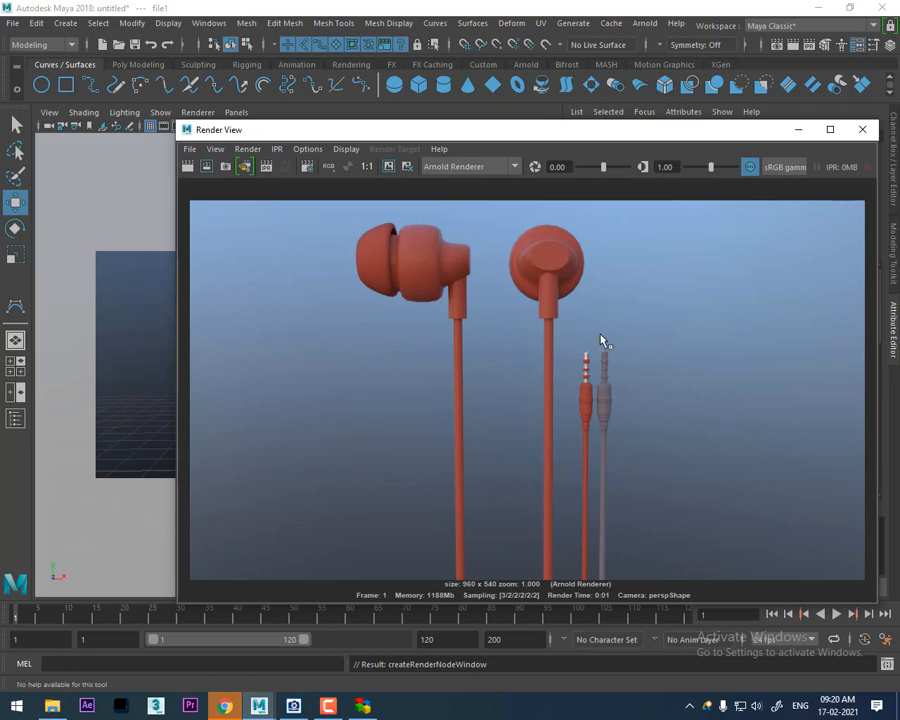
left_click(862, 130)
- Assign a new aiStandardSurface material to the grey jack beside the red one
left_click(343, 372)
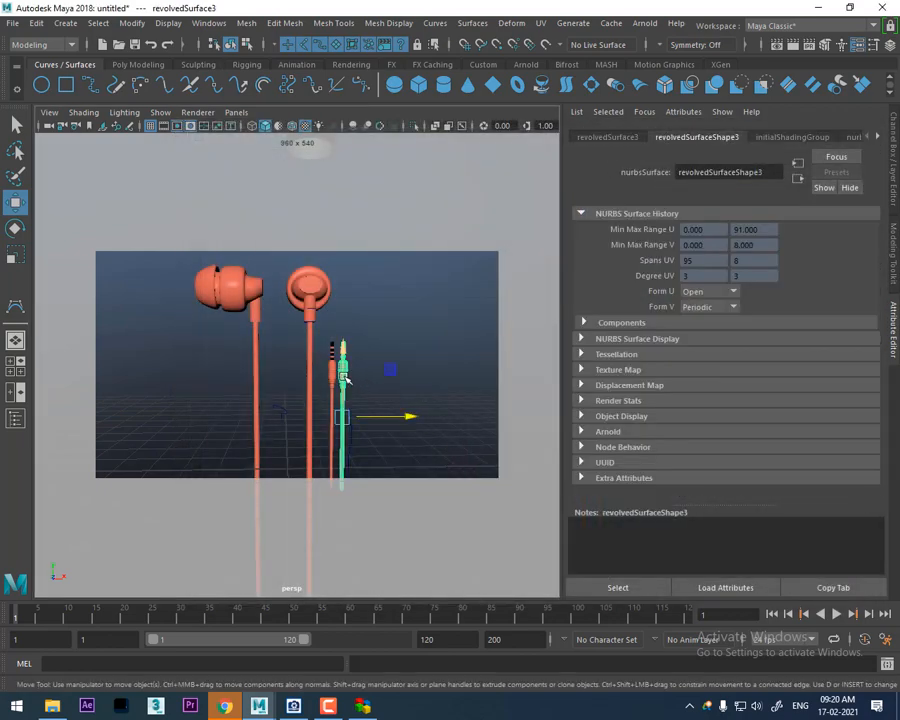
right_click(344, 328)
left_click(375, 661)
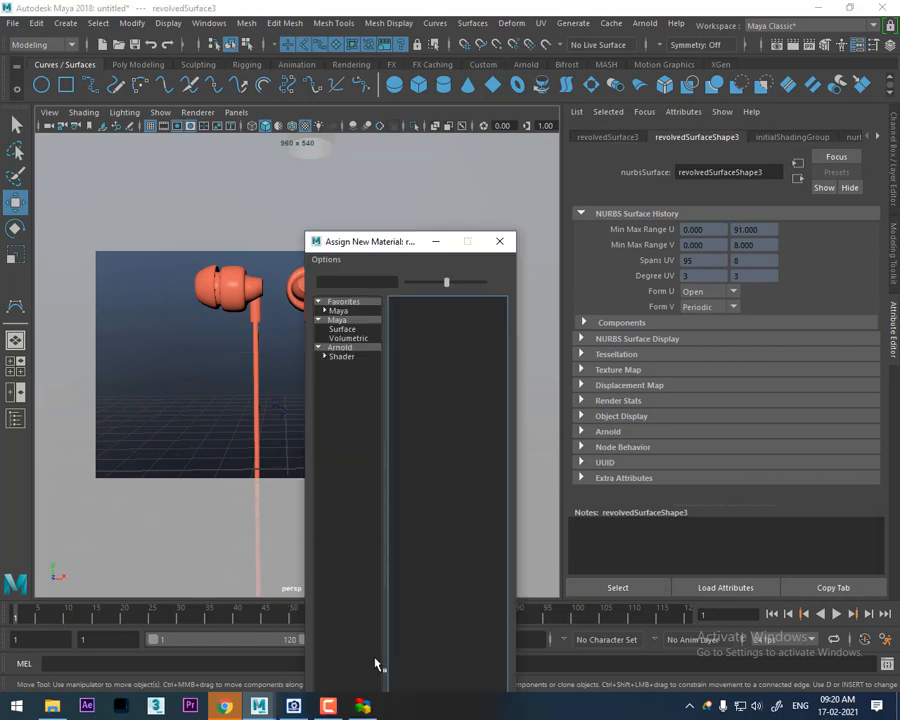
left_click(356, 348)
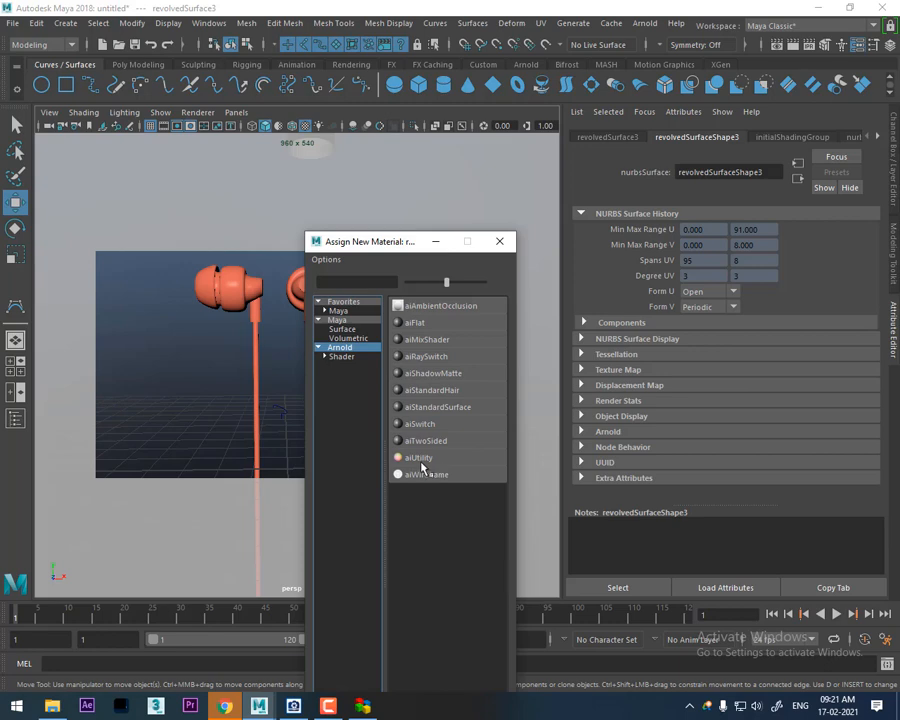
left_click(440, 407)
- Replace the jack's new material settings with the Copper preset and render the current frame with Arnold
left_click(840, 176)
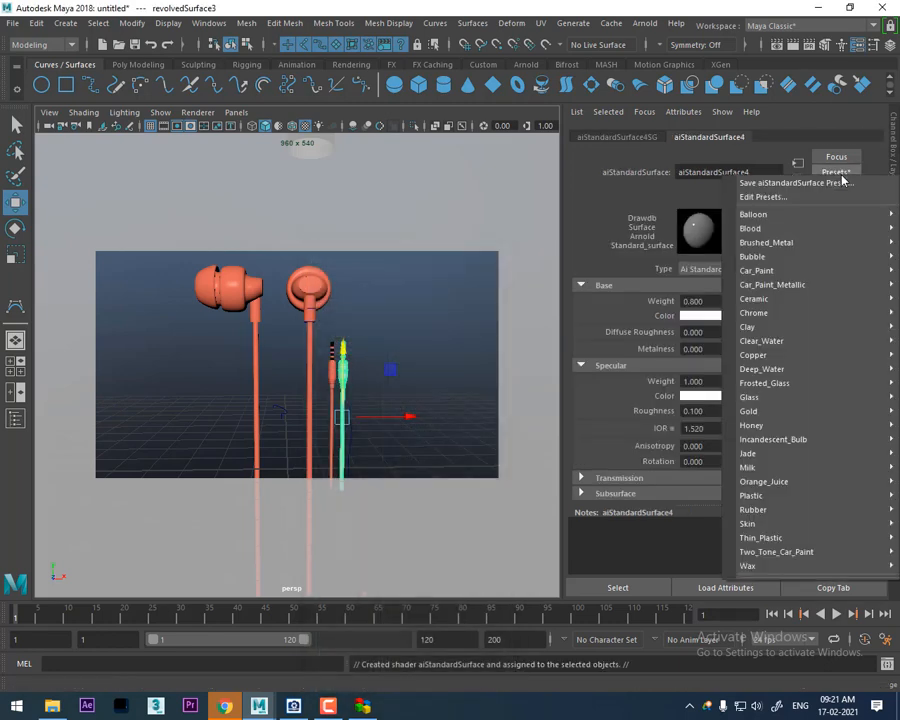
mouse_move(825, 331)
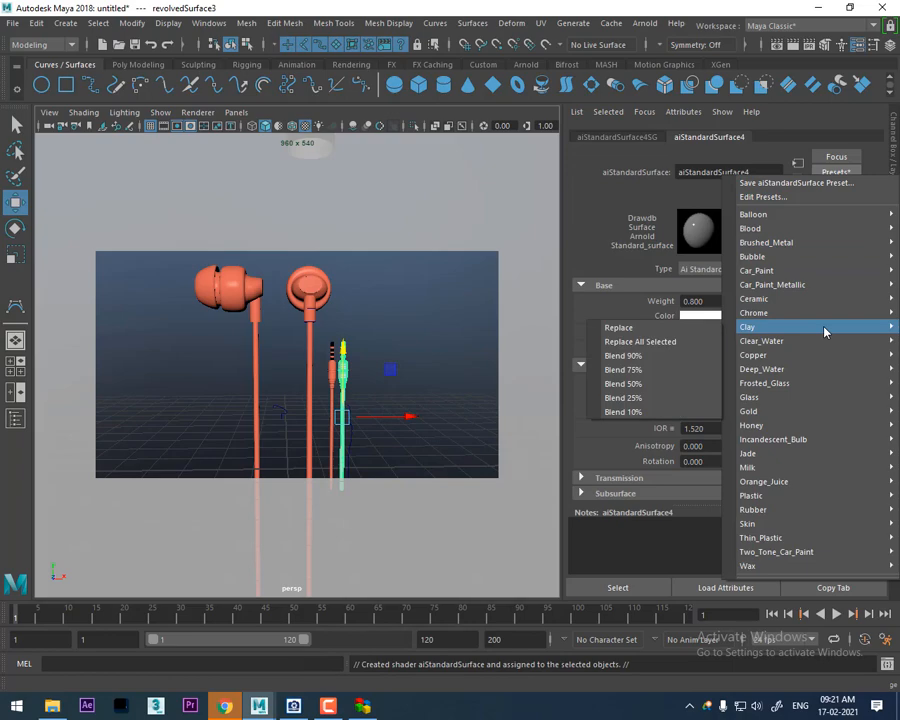
mouse_move(824, 353)
left_click(672, 357)
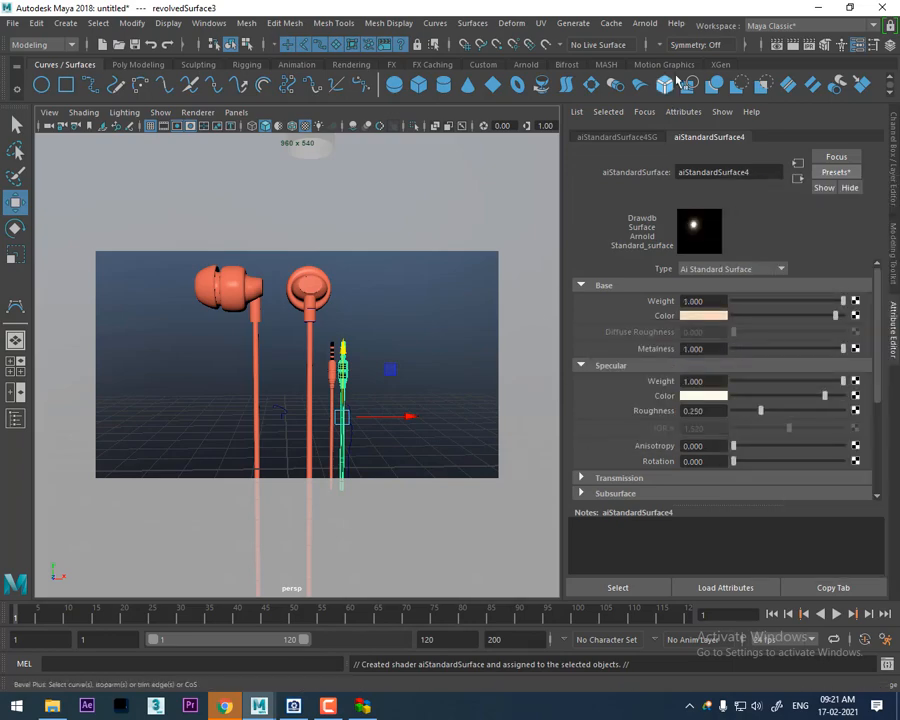
left_click(791, 46)
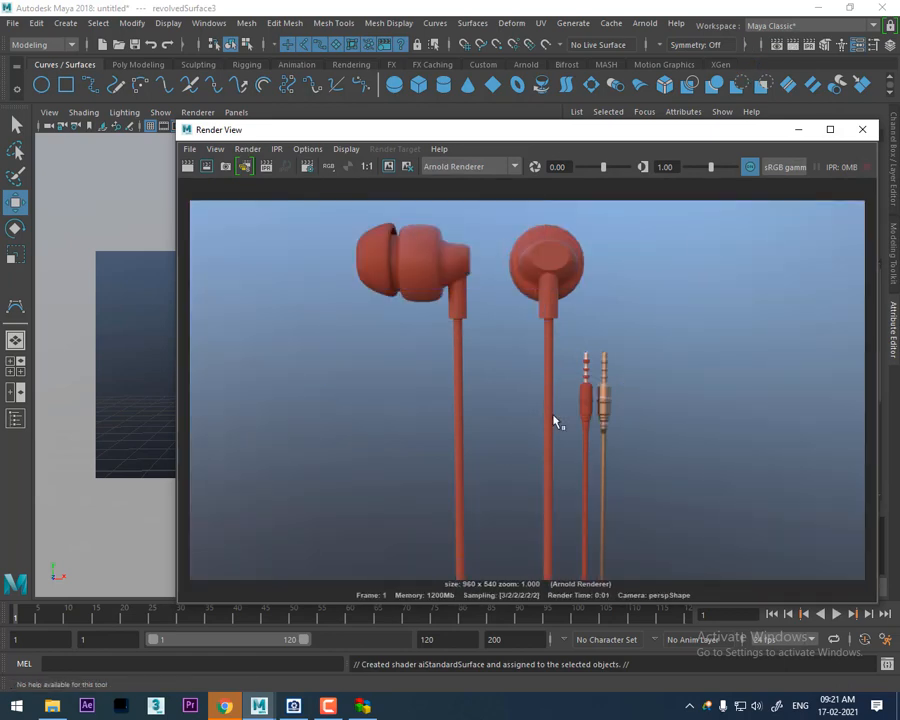
left_click(329, 706)
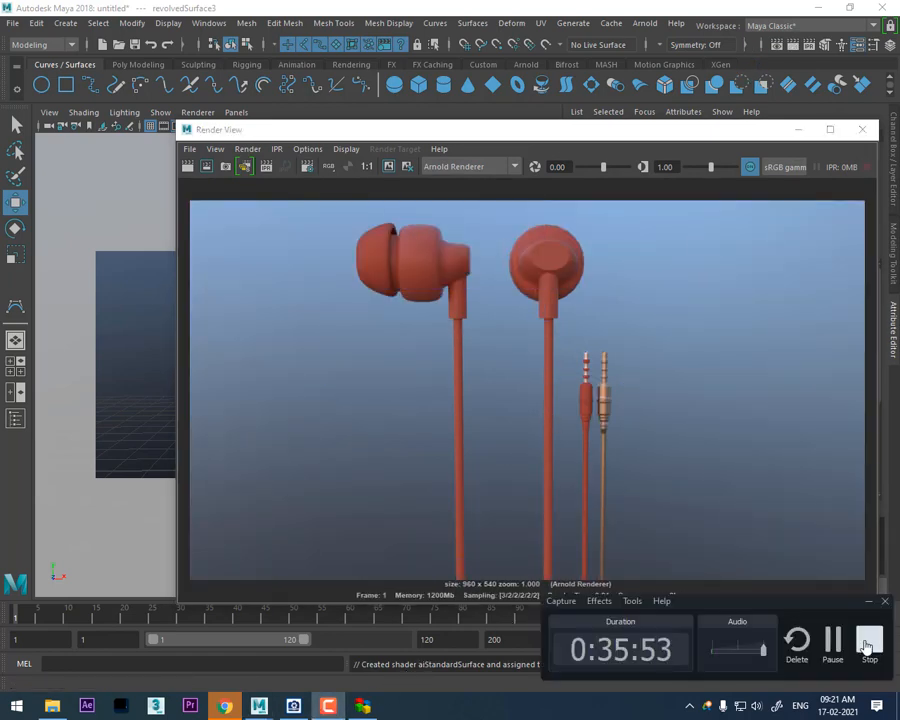